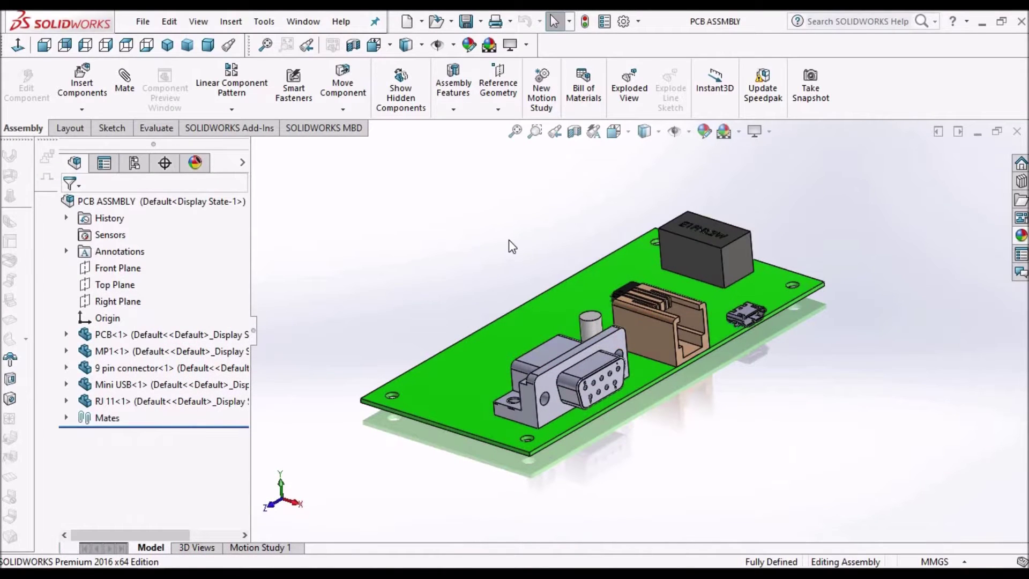
pyautogui.moveTo(509, 239); pyautogui.dragTo(532, 290, button='middle')
pyautogui.scroll(-5, 666, 355)
pyautogui.scroll(1, 666, 355)
pyautogui.moveTo(666, 355)
pyautogui.mouseDown(button='middle')
pyautogui.moveTo(698, 259)
pyautogui.moveTo(650, 342)
pyautogui.moveTo(650, 369)
pyautogui.mouseUp(button='middle')
pyautogui.scroll(5, 651, 368)
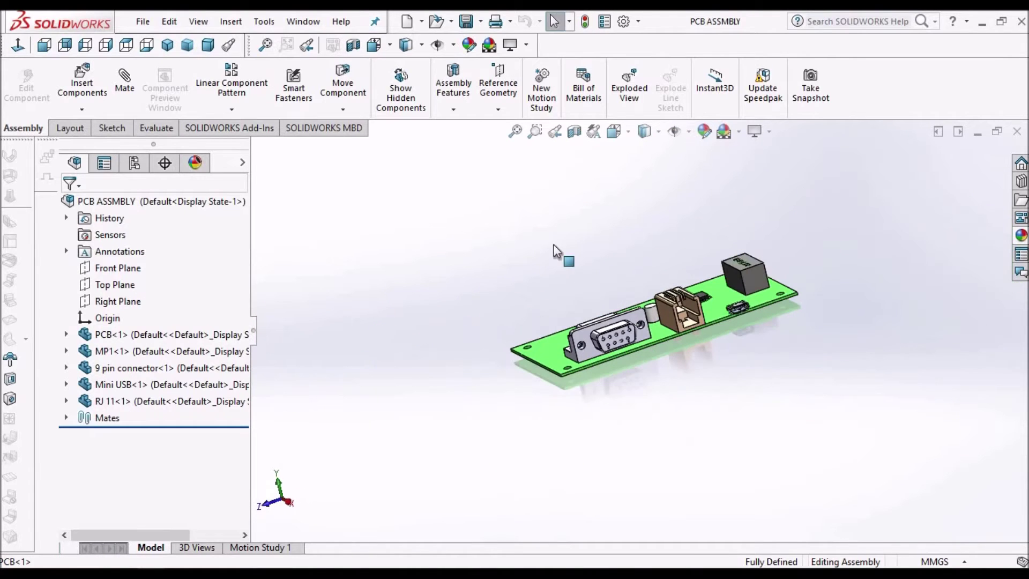
pyautogui.moveTo(568, 251); pyautogui.dragTo(663, 183, button='middle')
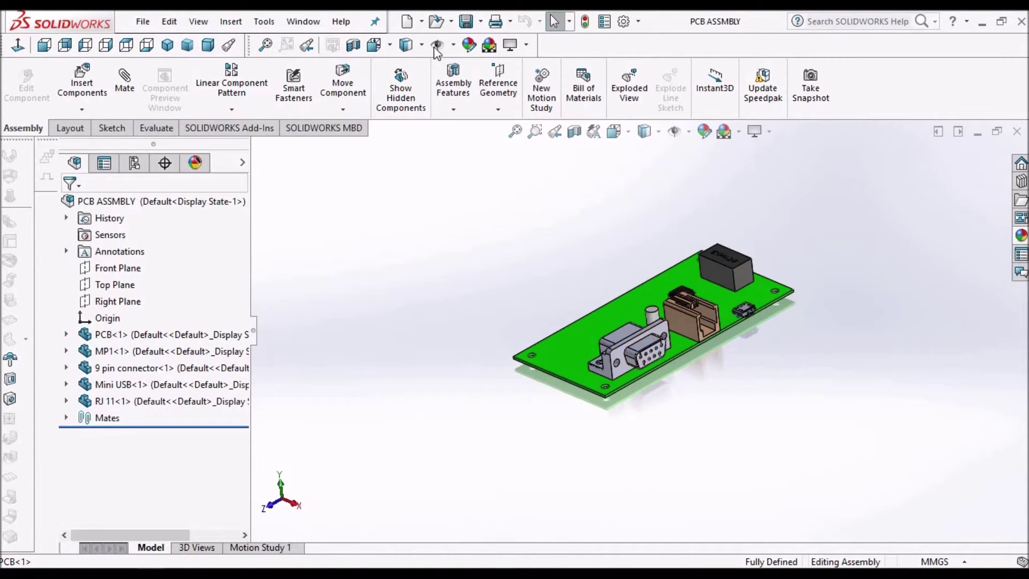
# Create a new assembly from the Assembly template and insert PCB ASSMBLY at its origin
pyautogui.click(423, 22)
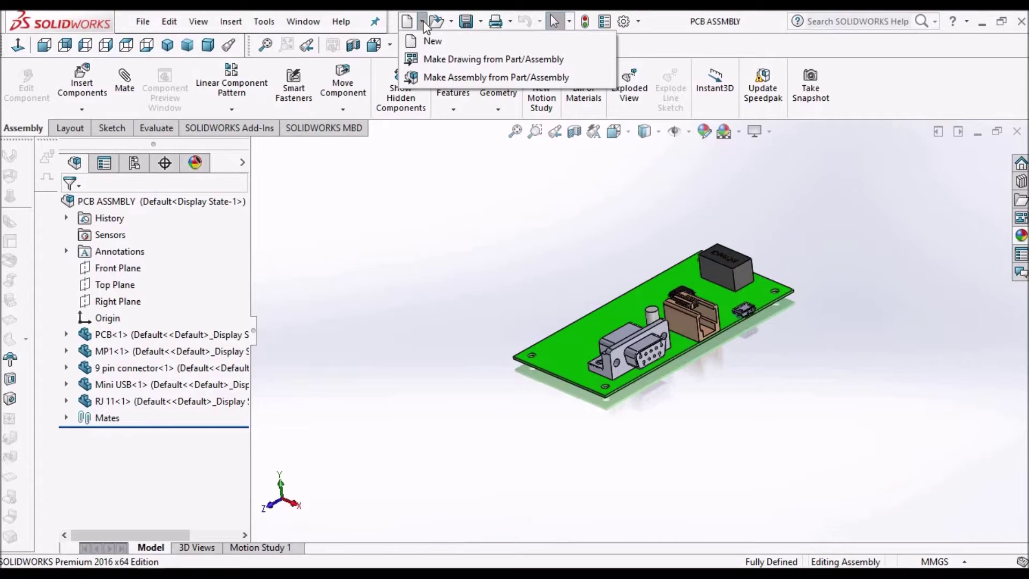
pyautogui.click(442, 39)
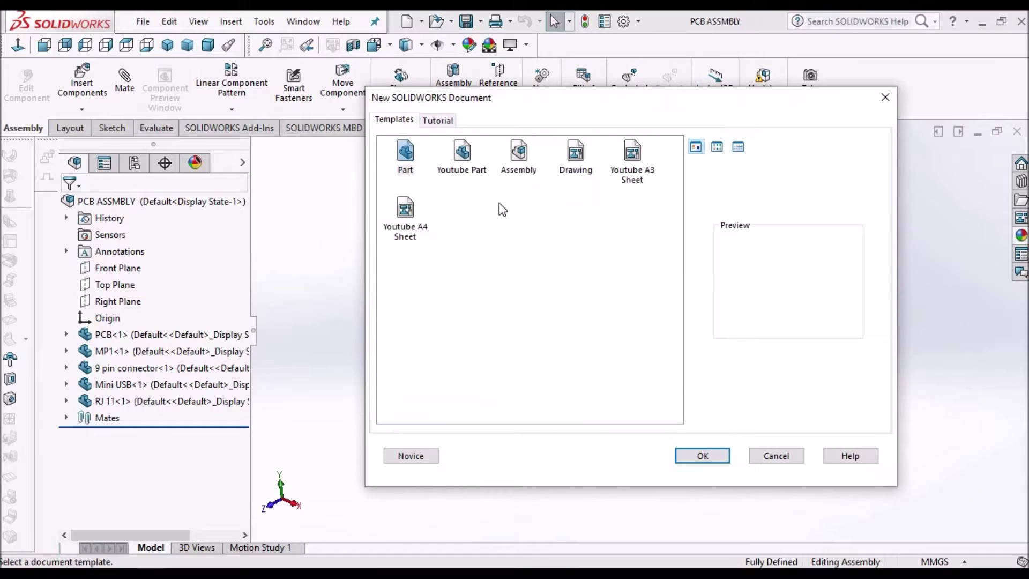
pyautogui.click(528, 172)
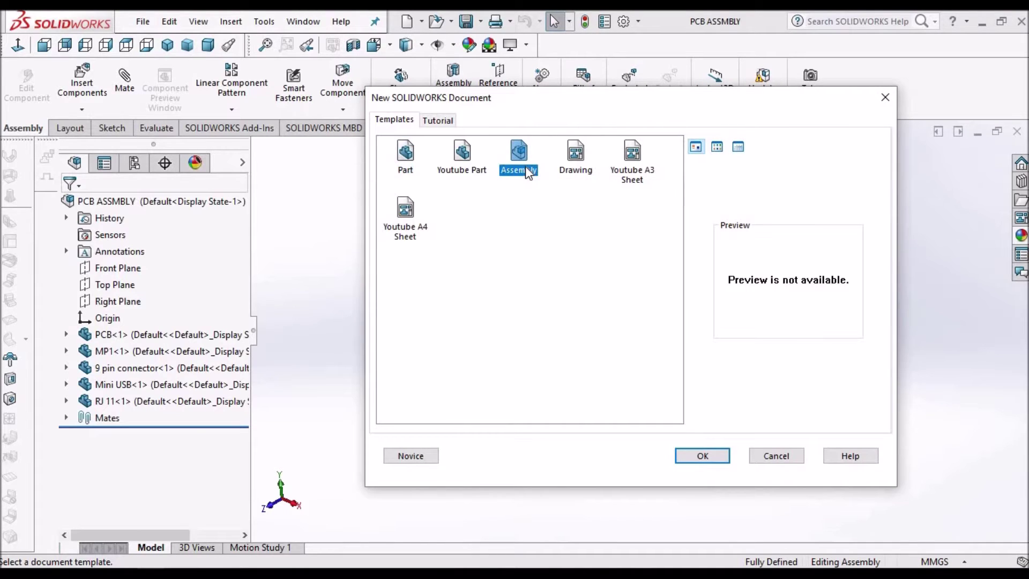
pyautogui.click(702, 456)
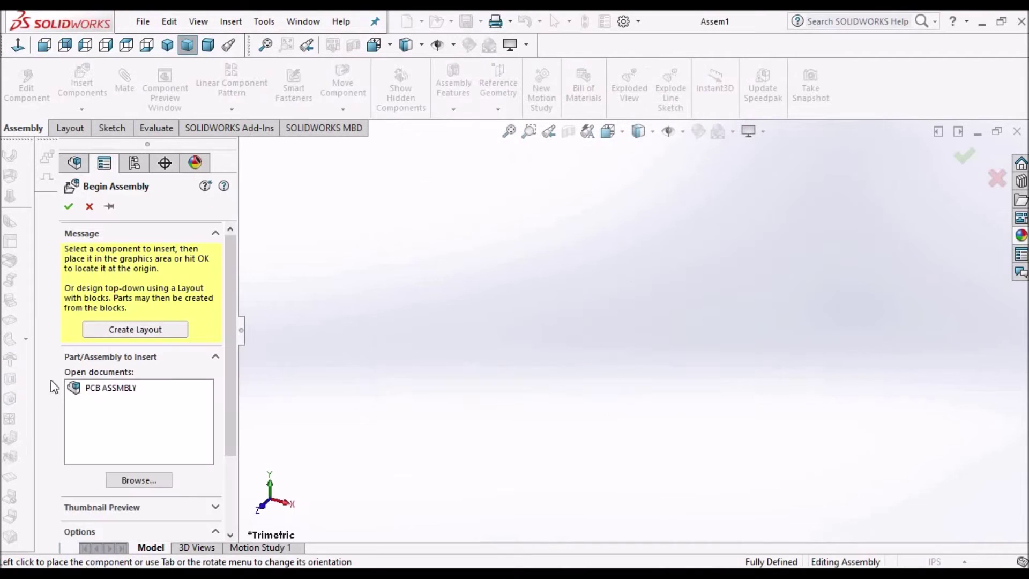
pyautogui.click(107, 391)
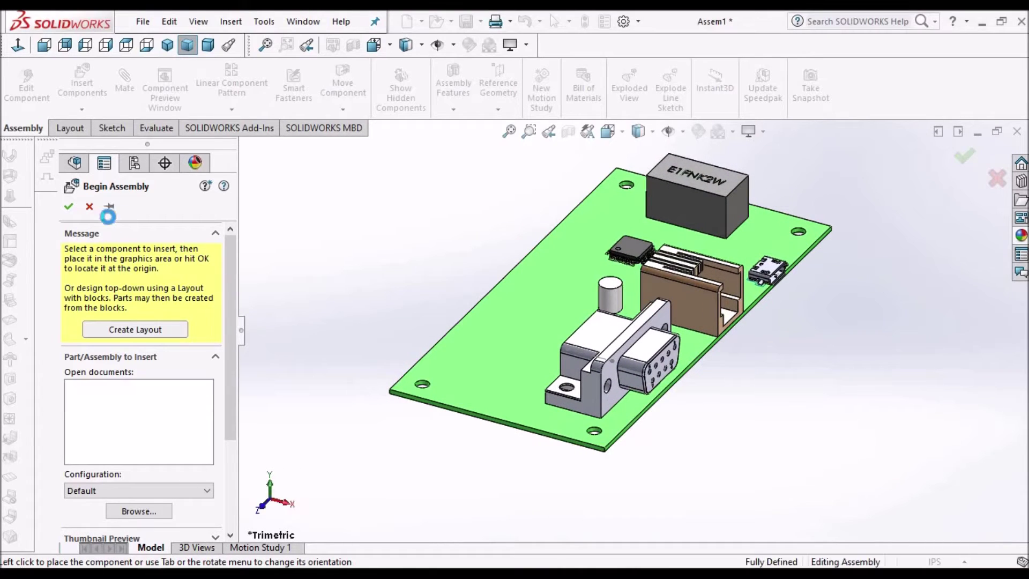
pyautogui.click(69, 206)
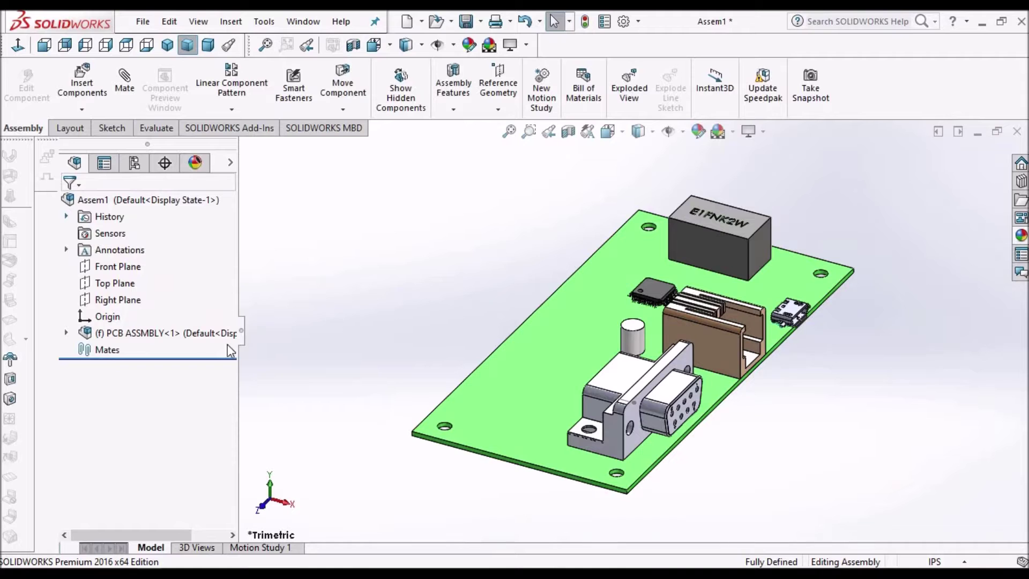
# Float the fixed PCB ASSMBLY component in the new assembly
pyautogui.rightClick(166, 332)
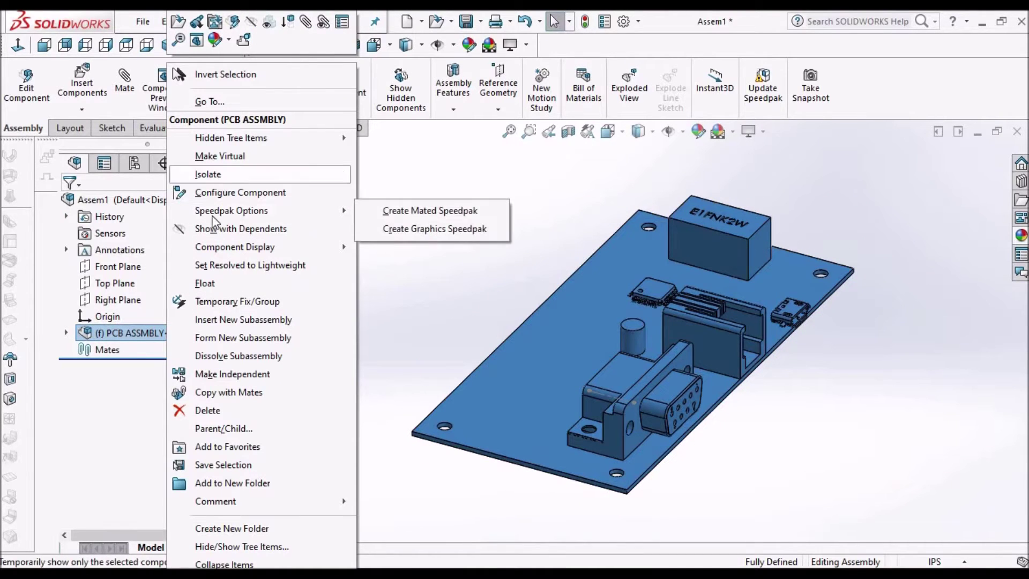
pyautogui.click(208, 283)
pyautogui.click(413, 279)
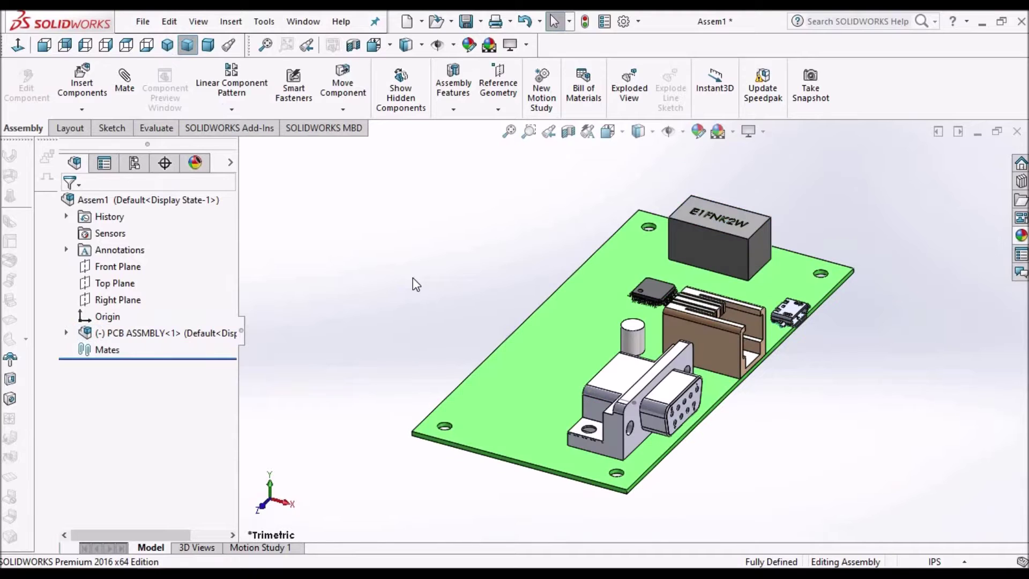
# Mate the Front Plane of PCB ASSMBLY coincident with the Front Plane of the assembly
pyautogui.scroll(4, 606, 285)
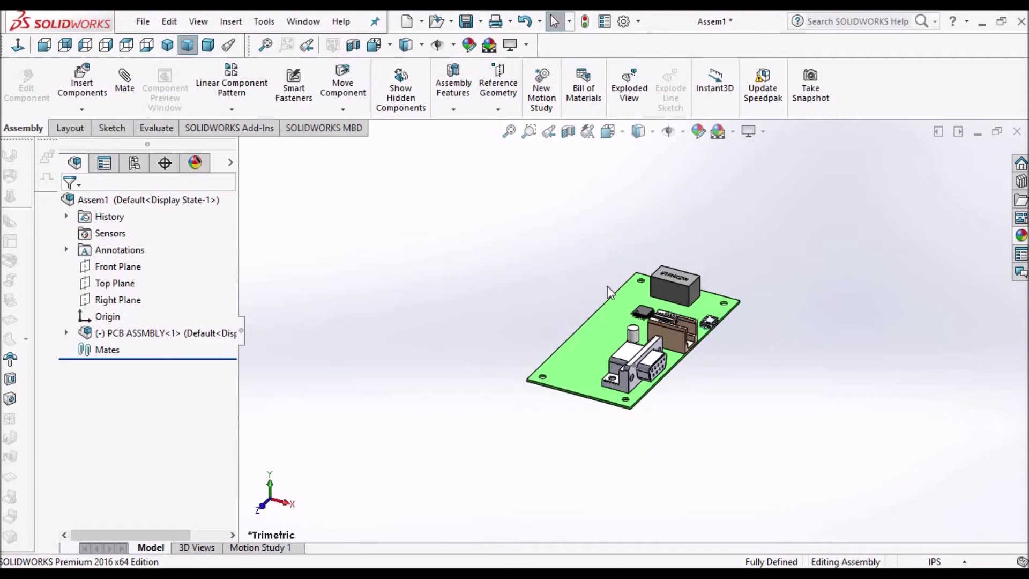
pyautogui.click(67, 332)
pyautogui.click(106, 234)
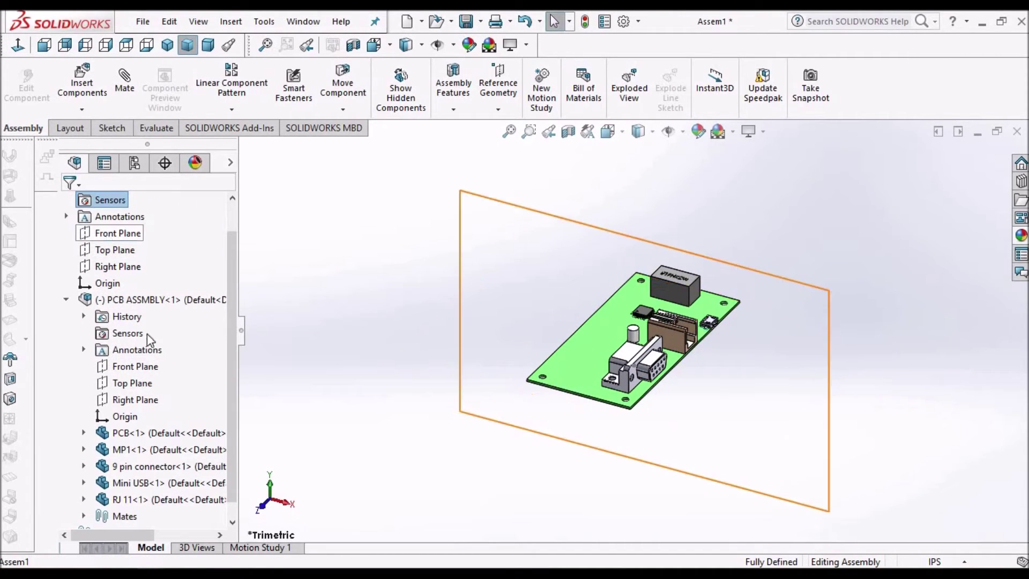
pyautogui.keyDown('ctrl'); pyautogui.click(135, 366); pyautogui.keyUp('ctrl')
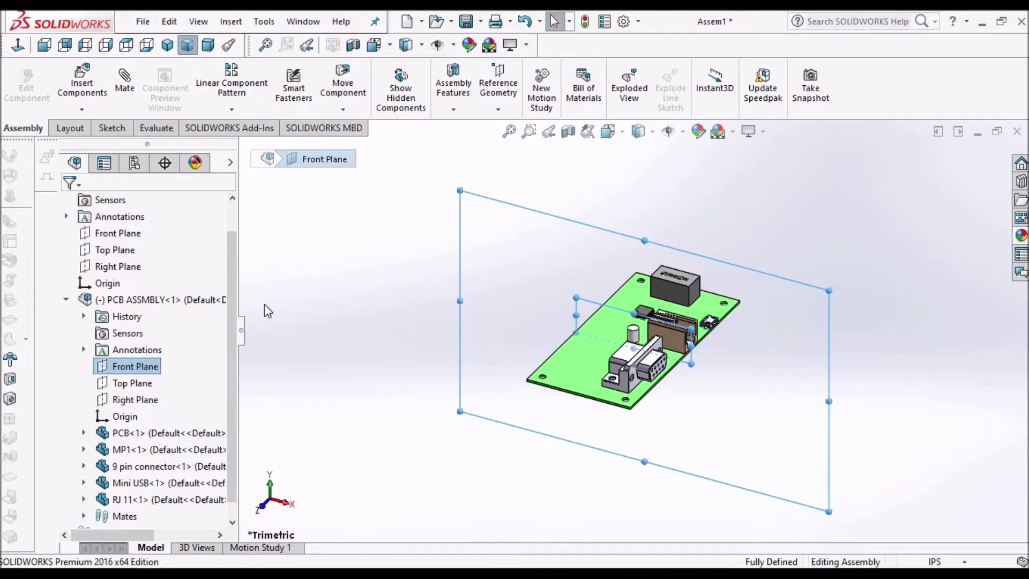
pyautogui.click(124, 81)
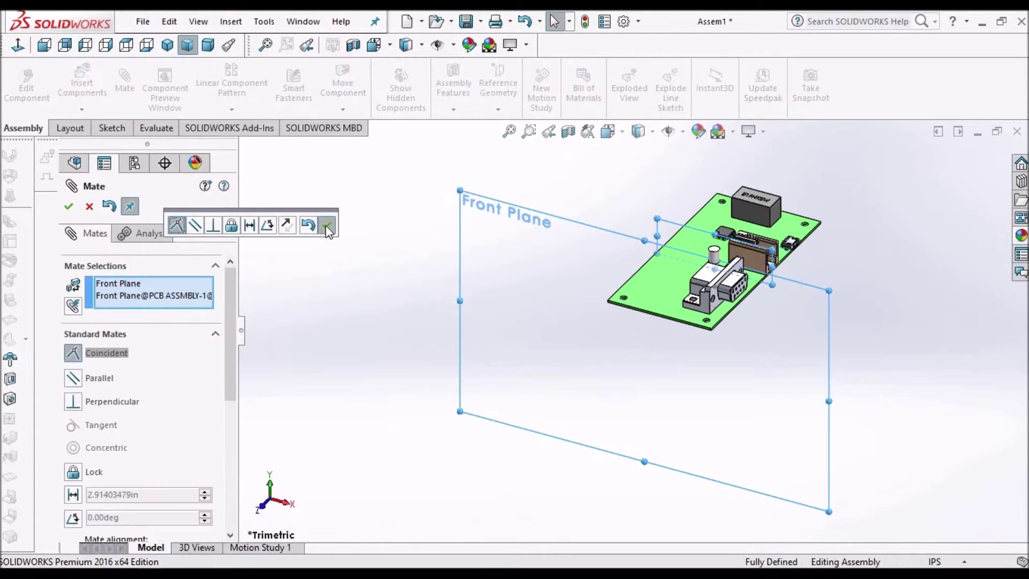
pyautogui.click(327, 227)
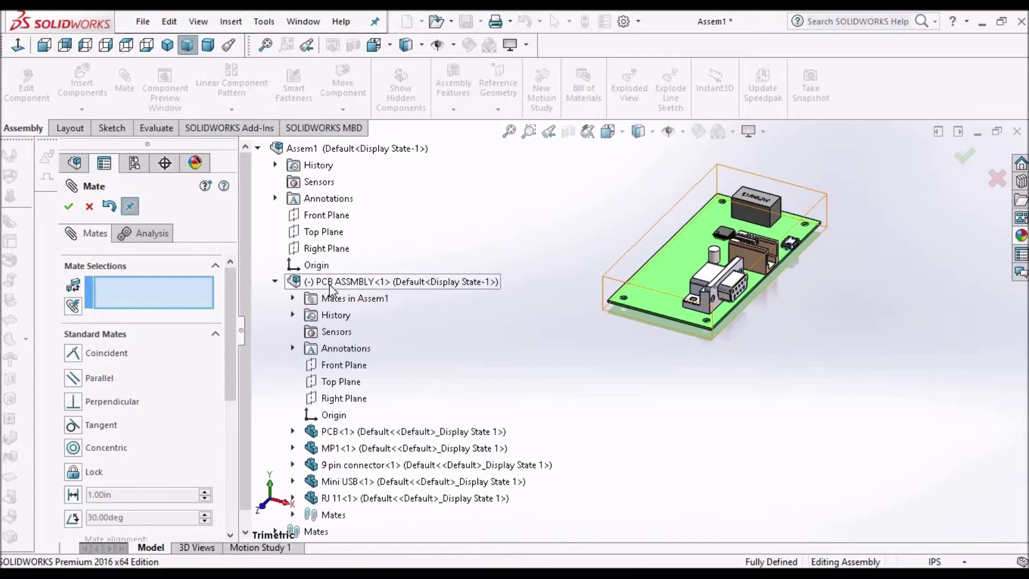
# Add coincident mates between the Top Planes and between the Right Planes of the assembly and PCB ASSMBLY
pyautogui.click(324, 234)
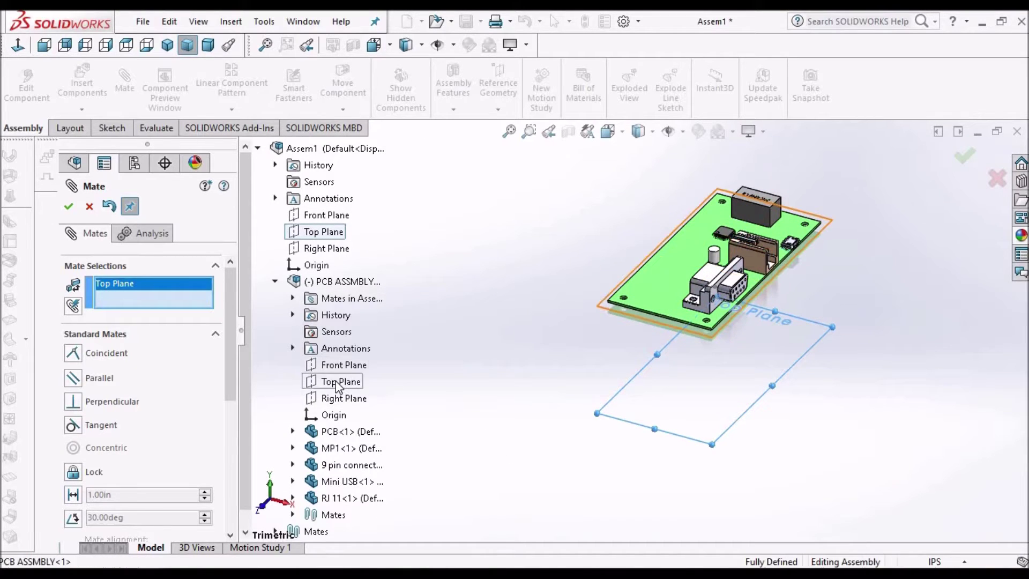
pyautogui.click(338, 382)
pyautogui.click(68, 207)
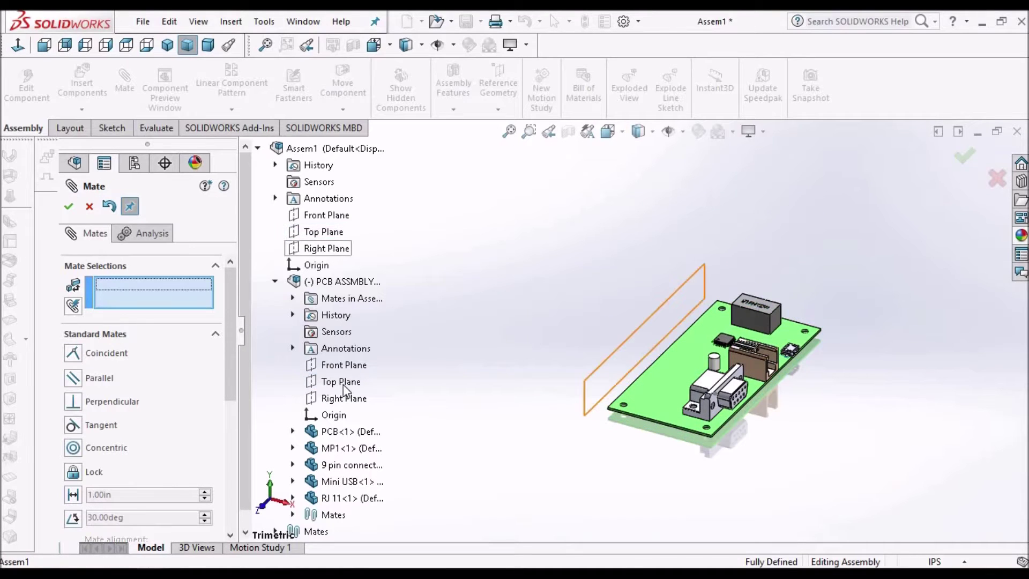
pyautogui.click(330, 250)
pyautogui.click(343, 401)
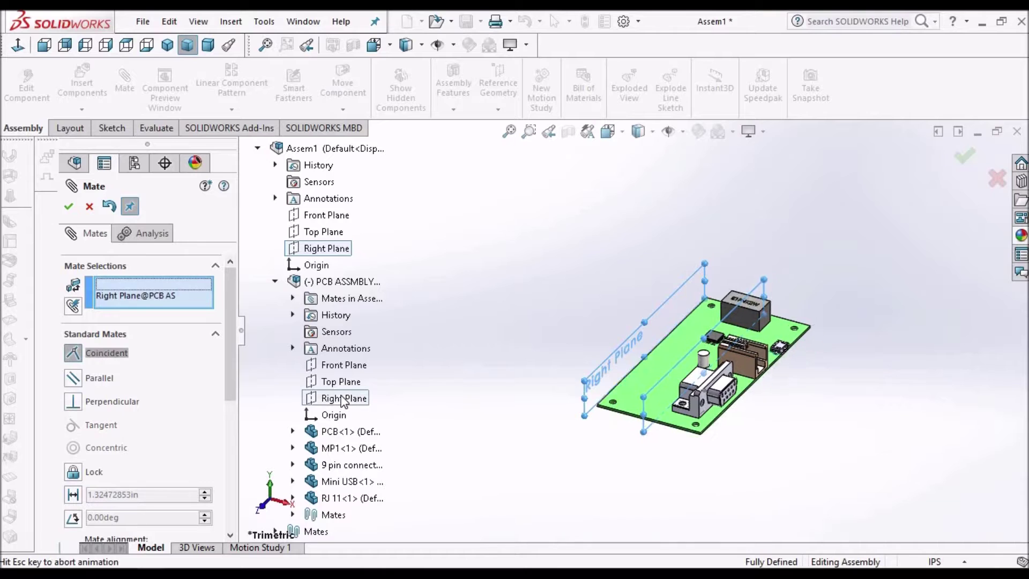
pyautogui.click(68, 207)
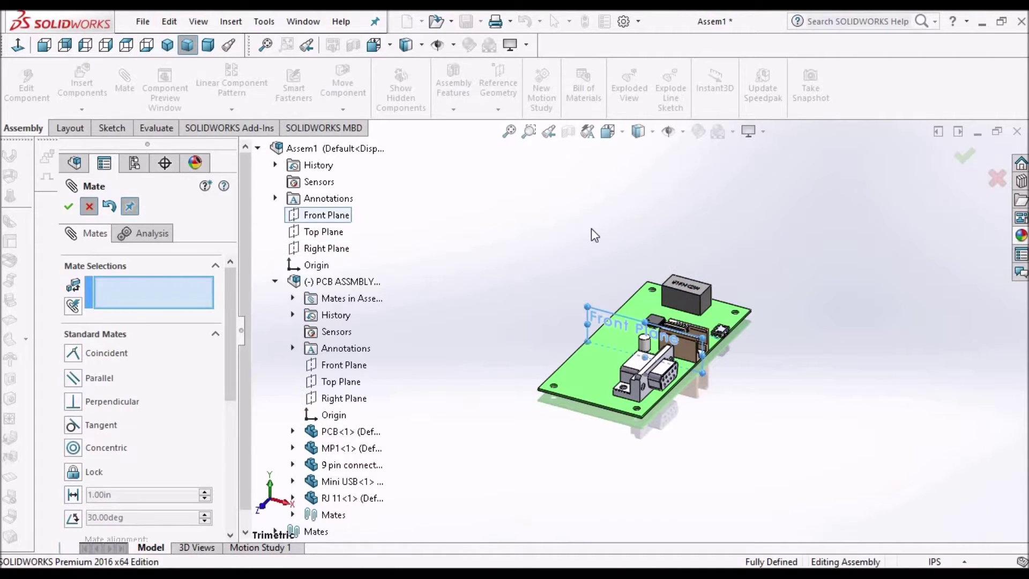
pyautogui.press('Escape')
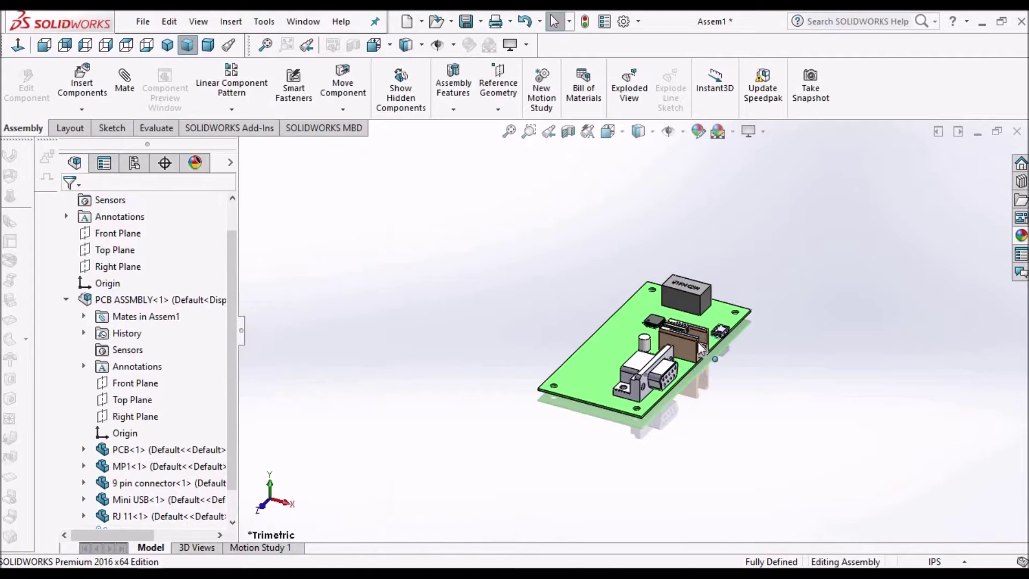
pyautogui.click(66, 300)
# Save the assembly as Mian ASSLY
pyautogui.scroll(-3, 738, 340)
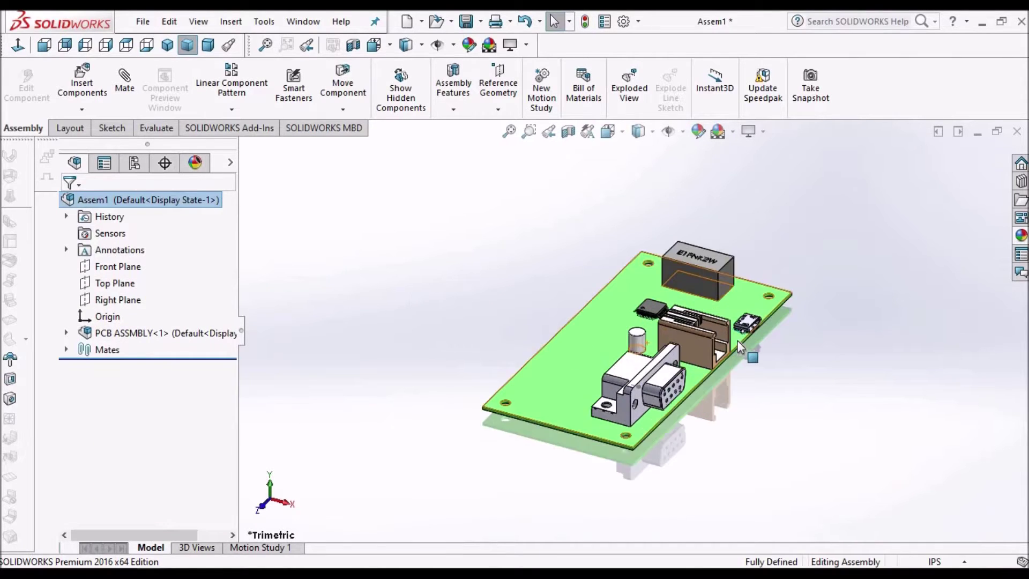
pyautogui.moveTo(727, 302); pyautogui.dragTo(717, 335, button='middle')
pyautogui.click(466, 21)
pyautogui.write('mian ASSLY')
pyautogui.click(622, 463)
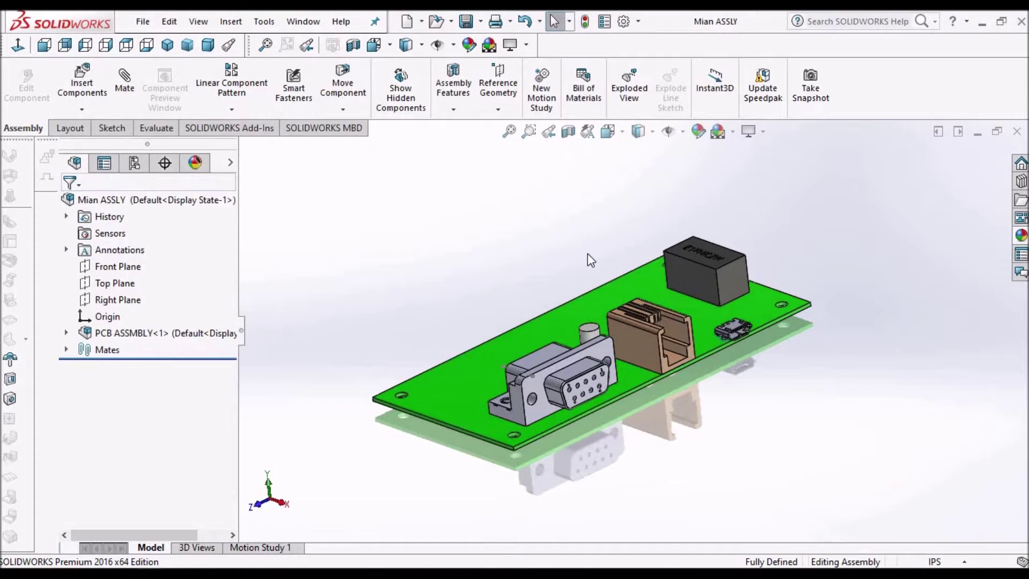
pyautogui.scroll(3, 705, 282)
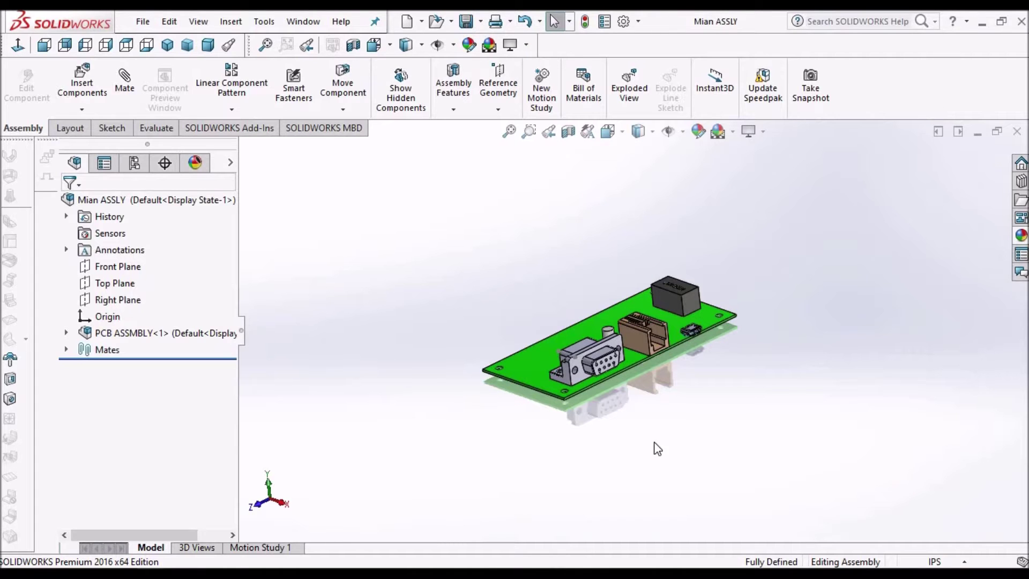
pyautogui.moveTo(624, 348); pyautogui.dragTo(605, 455, button='middle')
pyautogui.moveTo(596, 315); pyautogui.dragTo(688, 355, button='middle')
pyautogui.scroll(4, 687, 355)
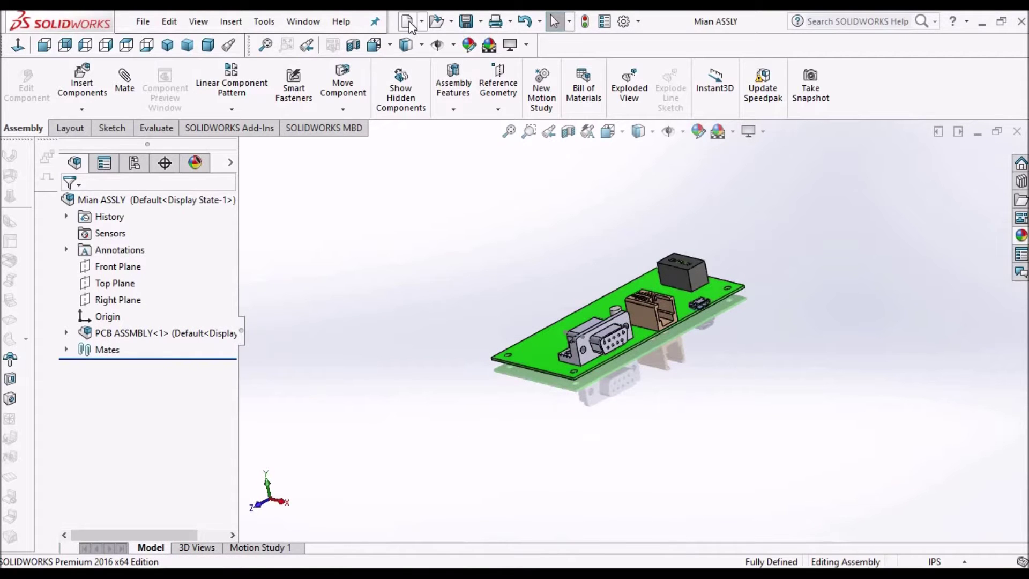
# Create a new part from the Youtube Part template and save it as ENCLOSURE BODY
pyautogui.click(408, 22)
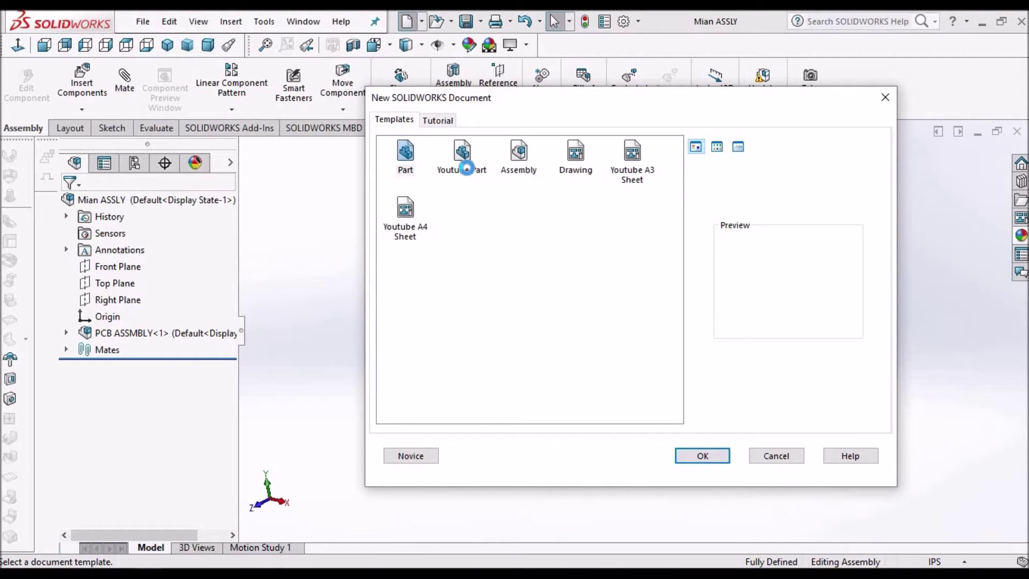
pyautogui.click(466, 167)
pyautogui.click(702, 455)
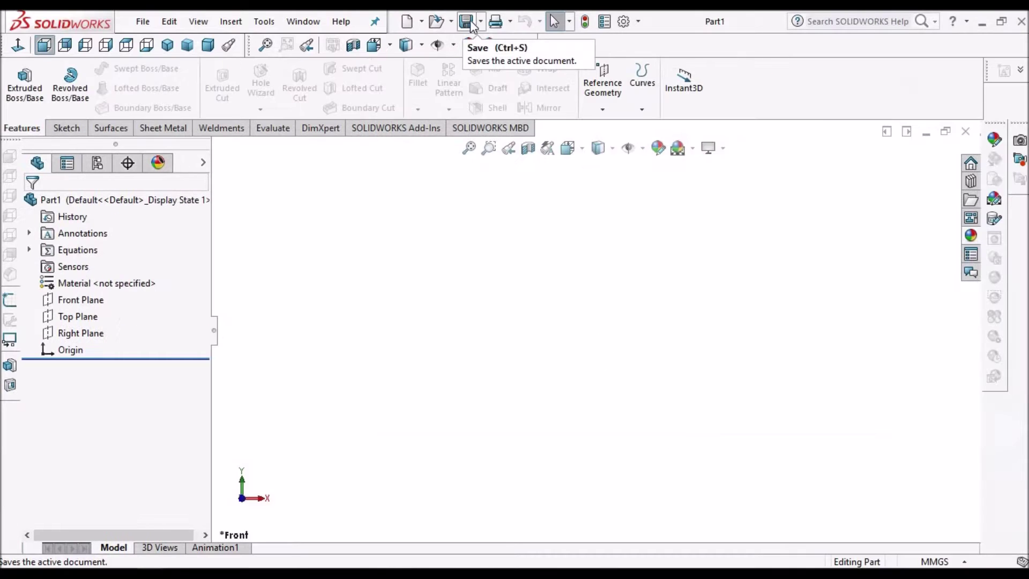
pyautogui.click(471, 23)
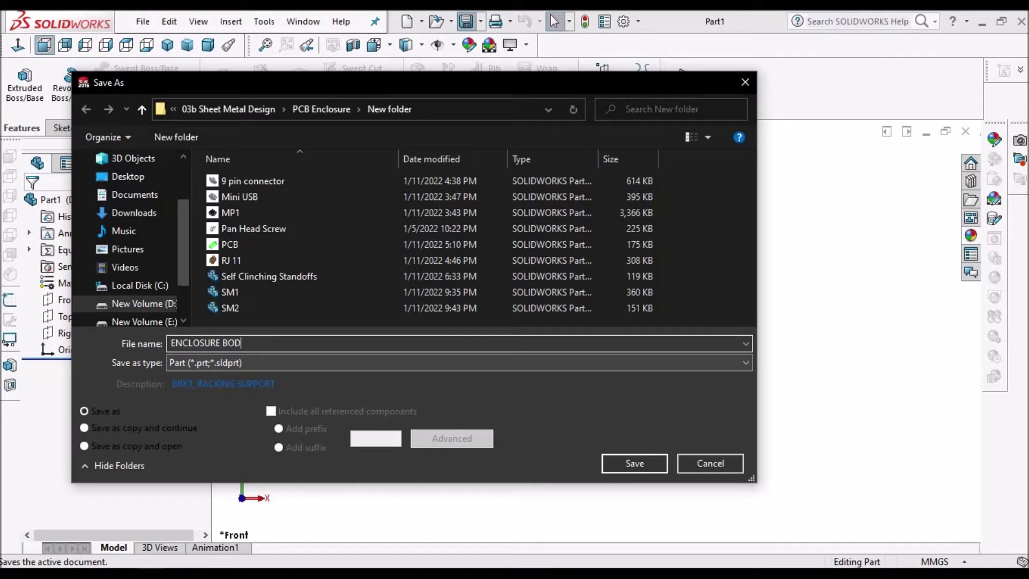
pyautogui.click(635, 463)
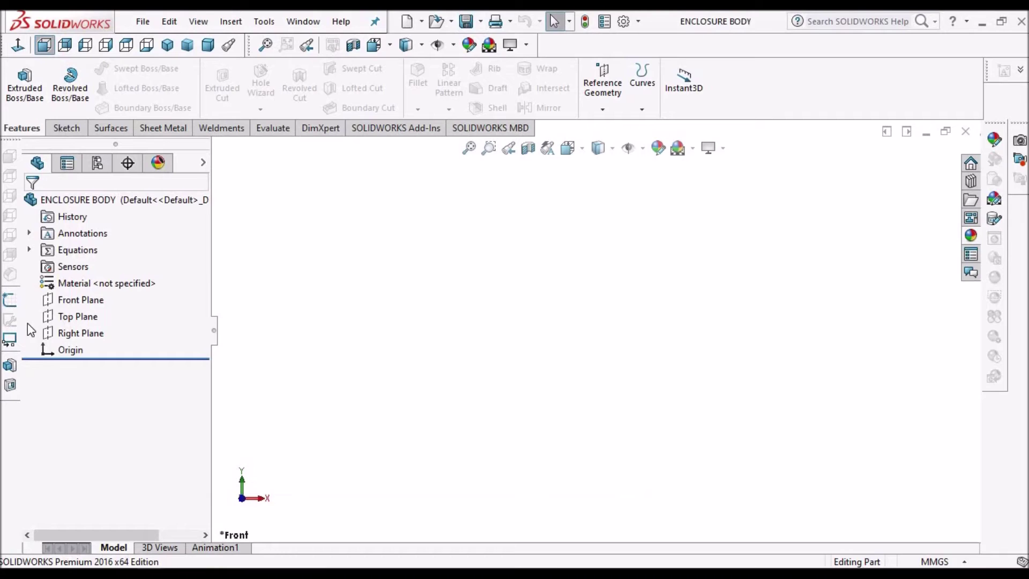
# Sketch a center rectangle about 70 by 93 mm, centered on the origin of the Top Plane, as the profile for a sheet metal Base Flange
pyautogui.click(85, 316)
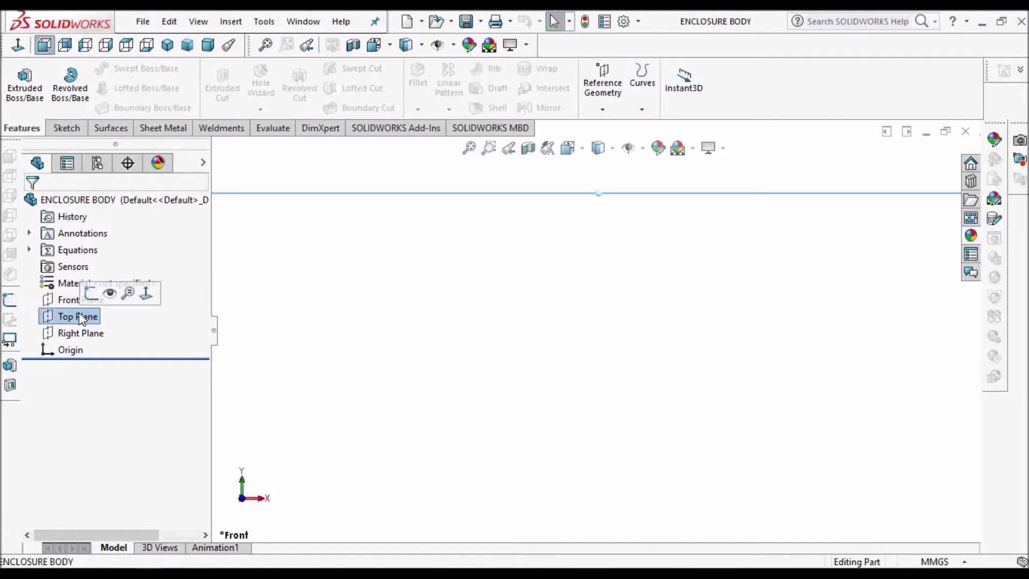
pyautogui.click(171, 130)
pyautogui.click(19, 87)
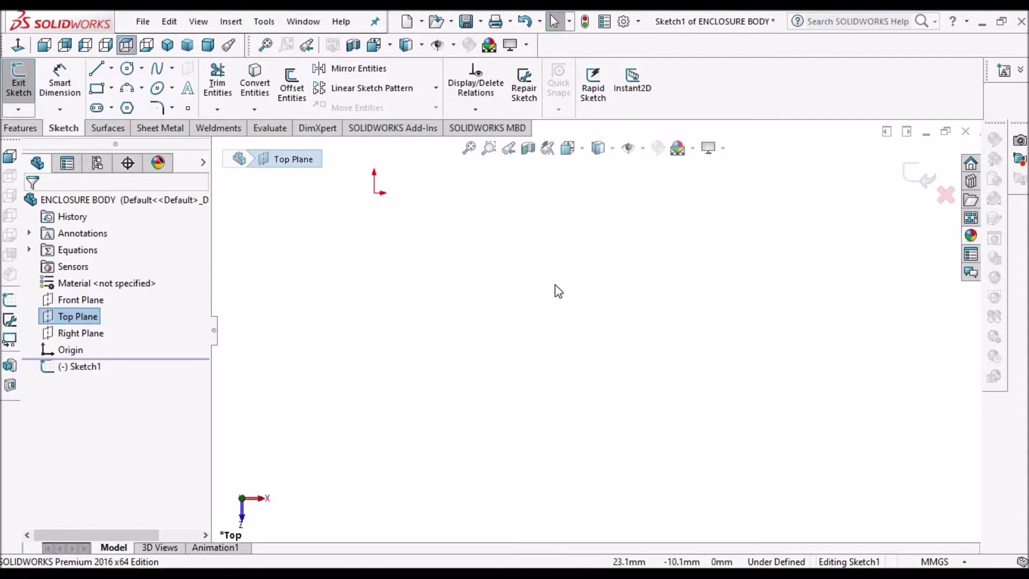
pyautogui.click(112, 88)
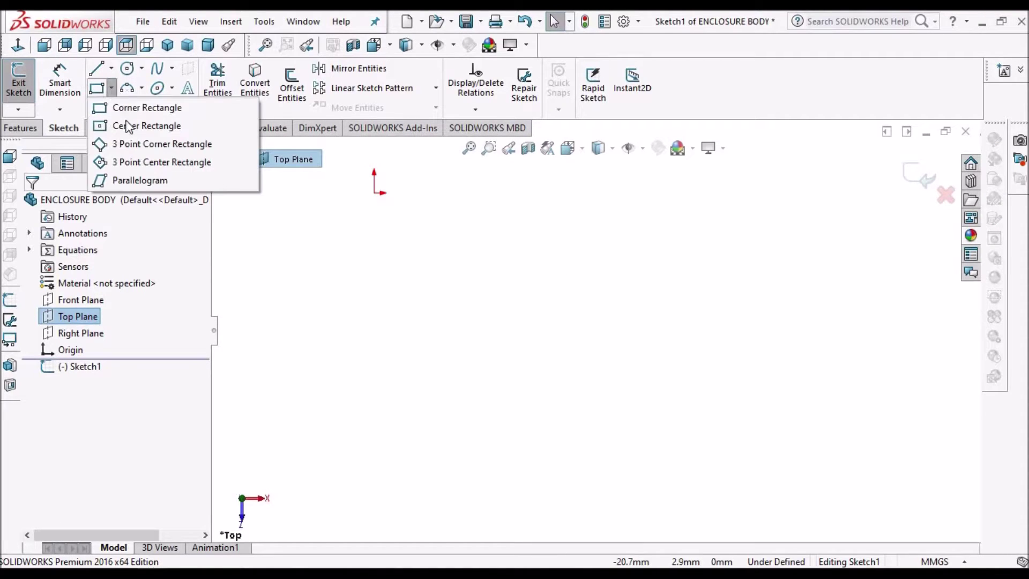
pyautogui.click(148, 124)
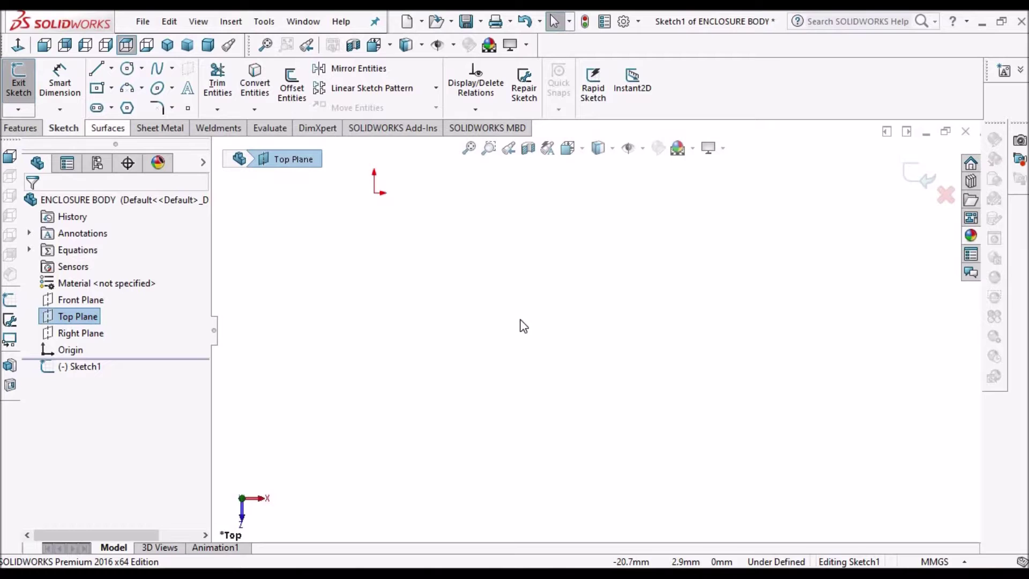
pyautogui.click(101, 89)
pyautogui.scroll(4, 458, 244)
pyautogui.scroll(-1, 537, 220)
pyautogui.scroll(4, 565, 289)
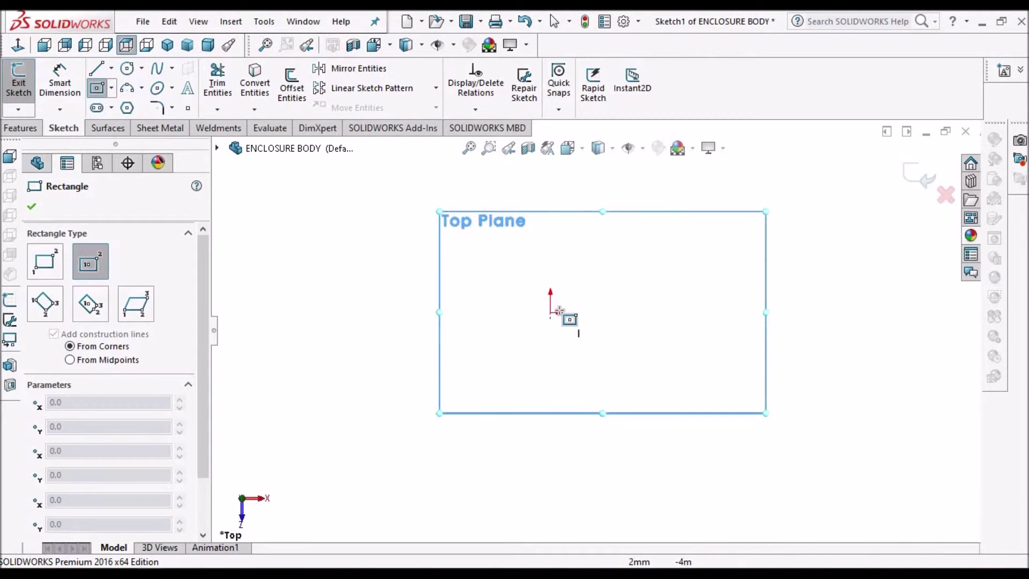
pyautogui.click(550, 312)
pyautogui.click(614, 227)
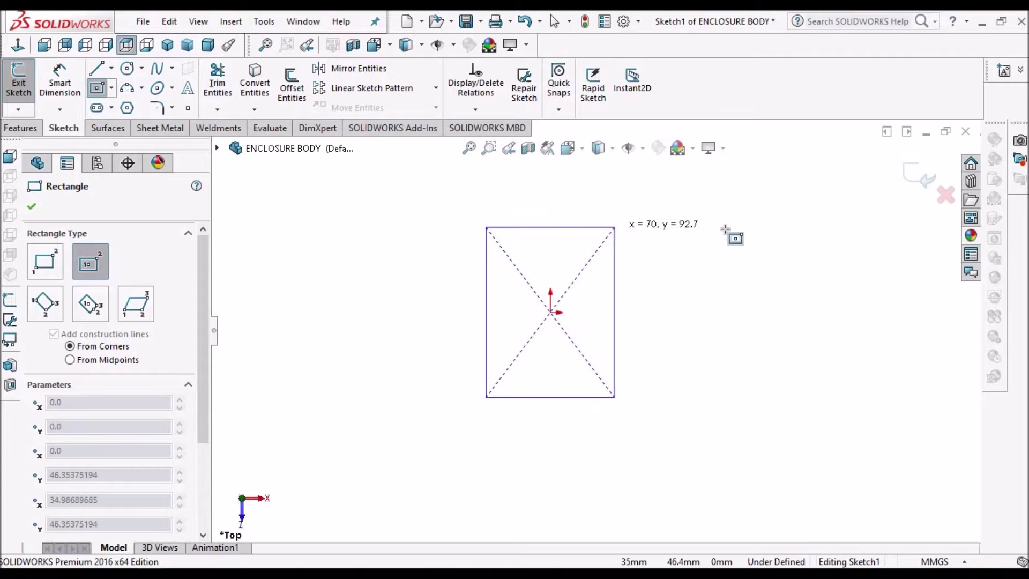
pyautogui.rightClick(727, 234)
pyautogui.click(776, 241)
pyautogui.click(921, 175)
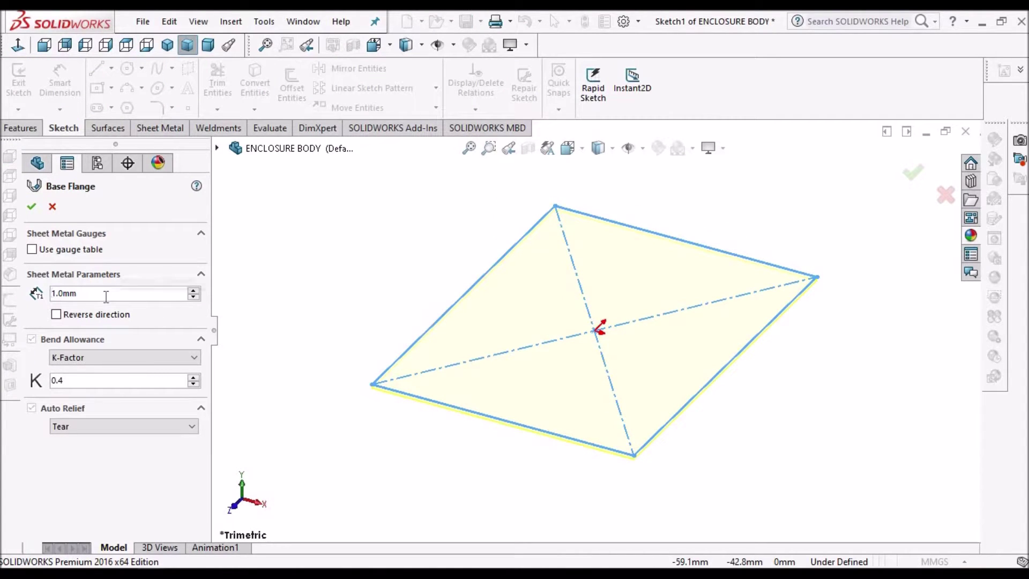
# Create the sheet metal Base Flange with a thickness of 1.0 mm and a K-Factor of 0.4
pyautogui.click(34, 206)
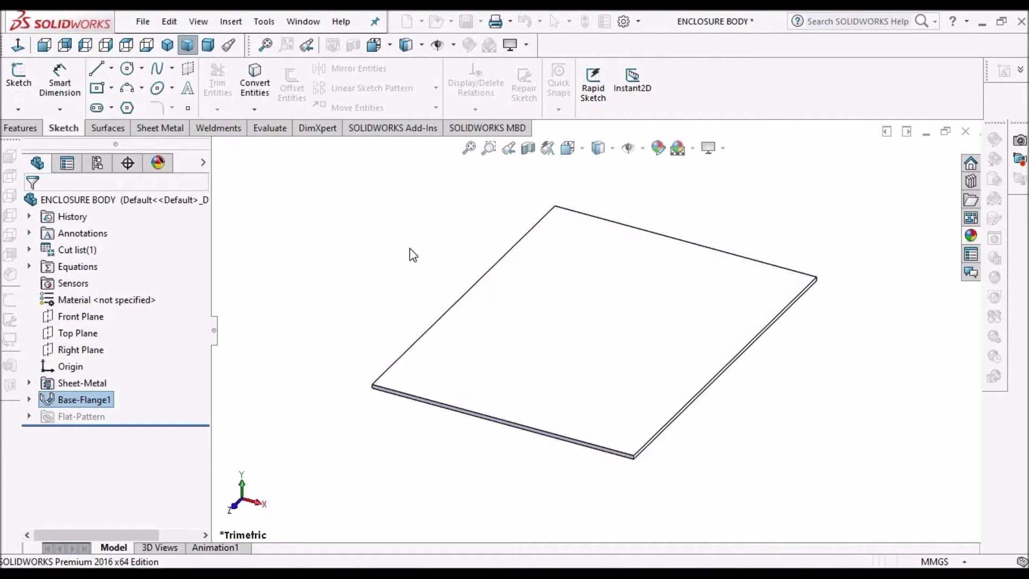
pyautogui.click(77, 400)
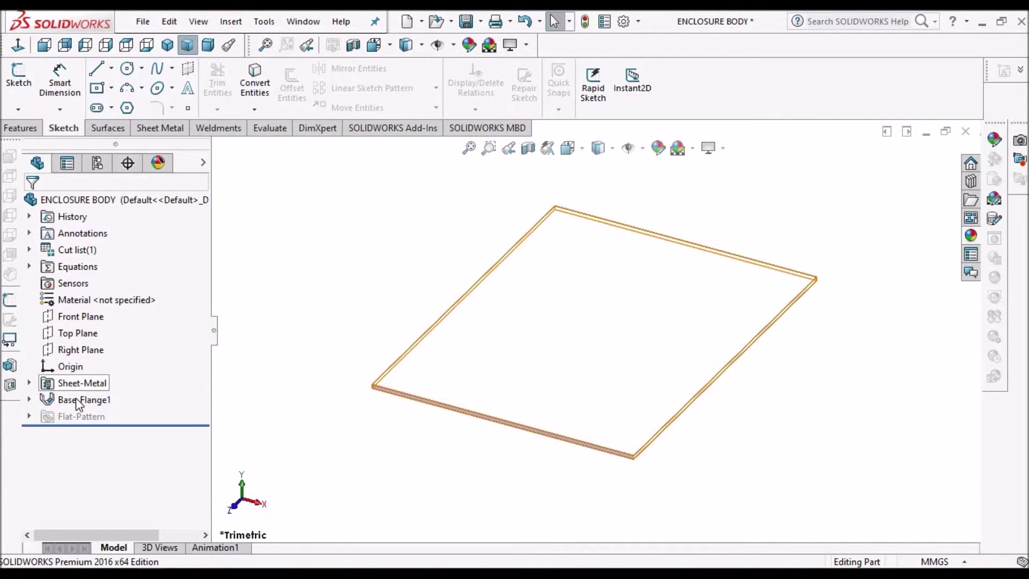
pyautogui.rightClick(79, 401)
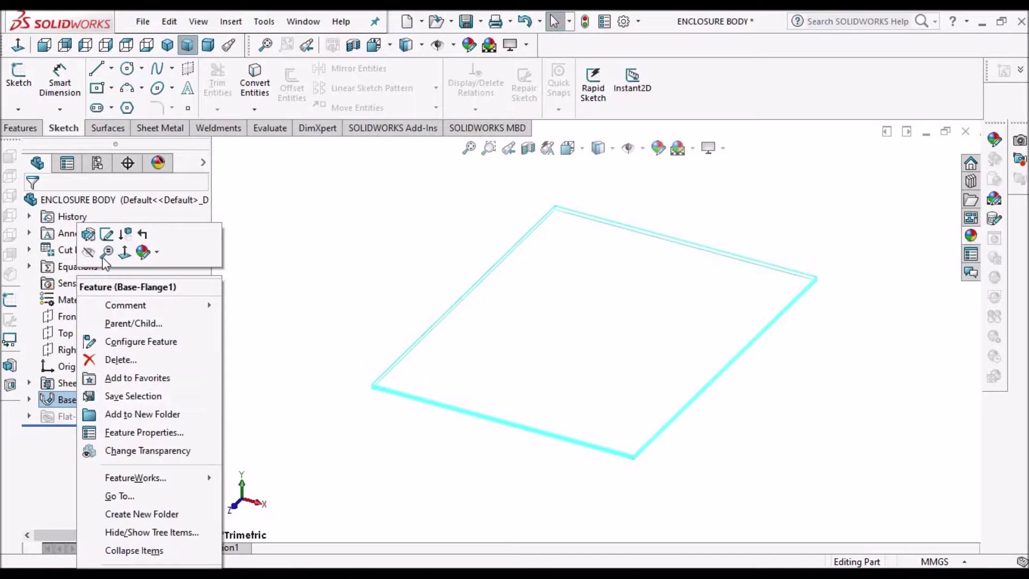
pyautogui.click(106, 234)
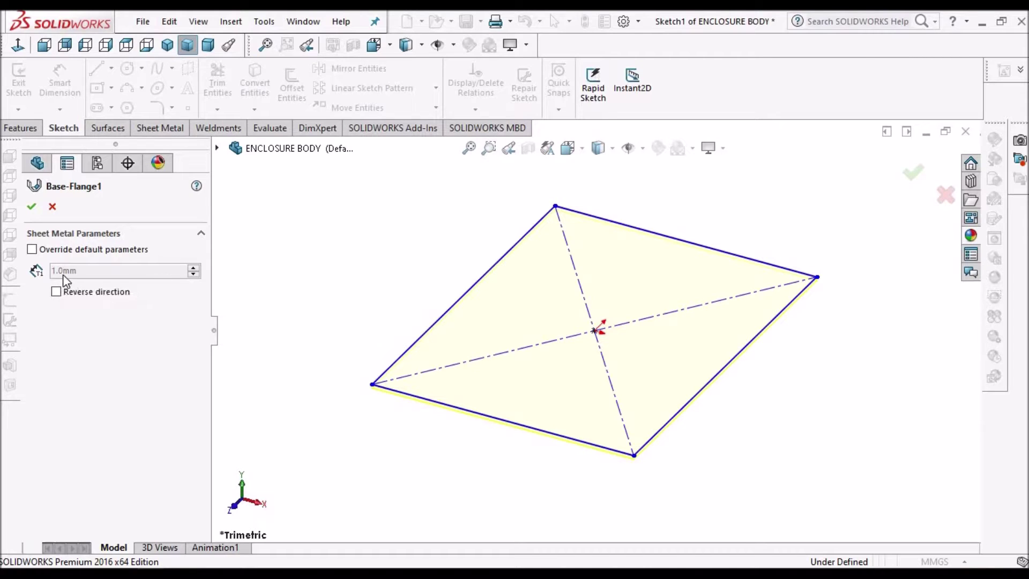
pyautogui.click(52, 206)
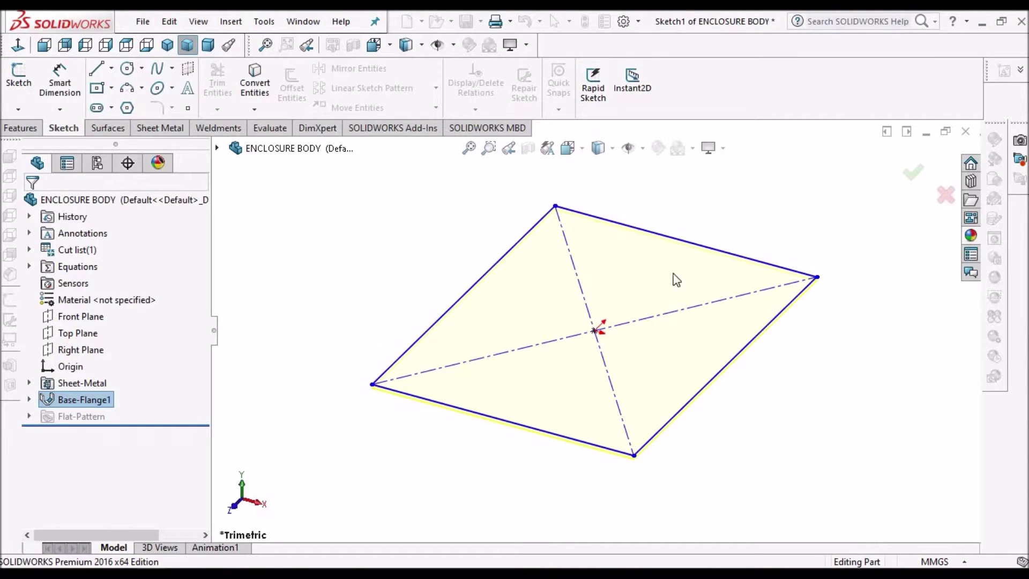
# Apply an orange appearance to the whole ENCLOSURE BODY part and save it
pyautogui.rightClick(160, 202)
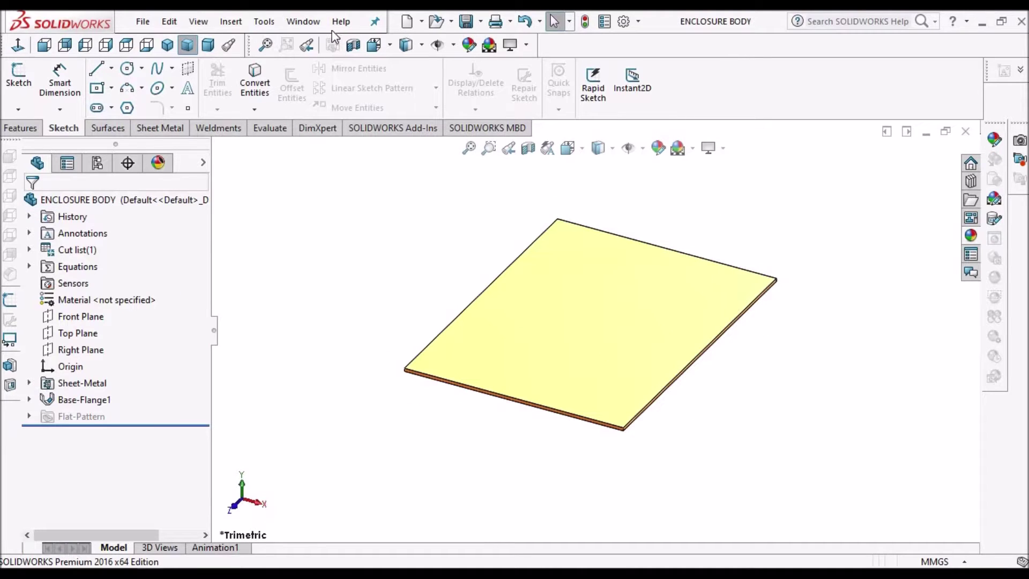
# Switch to the Mian ASSLY assembly and open the Self Clinching Standoffs part from the project folder
pyautogui.click(304, 22)
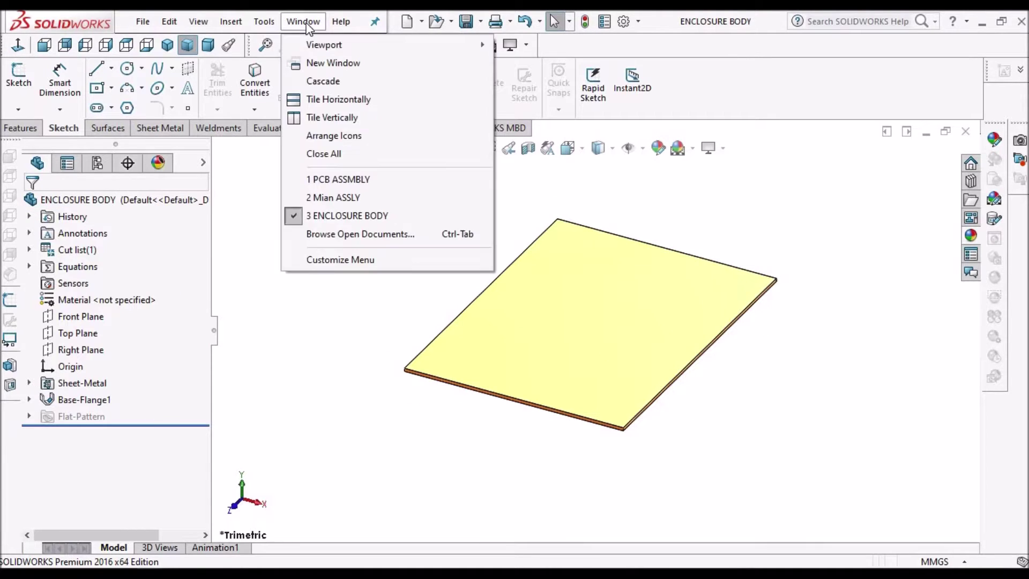
pyautogui.click(353, 198)
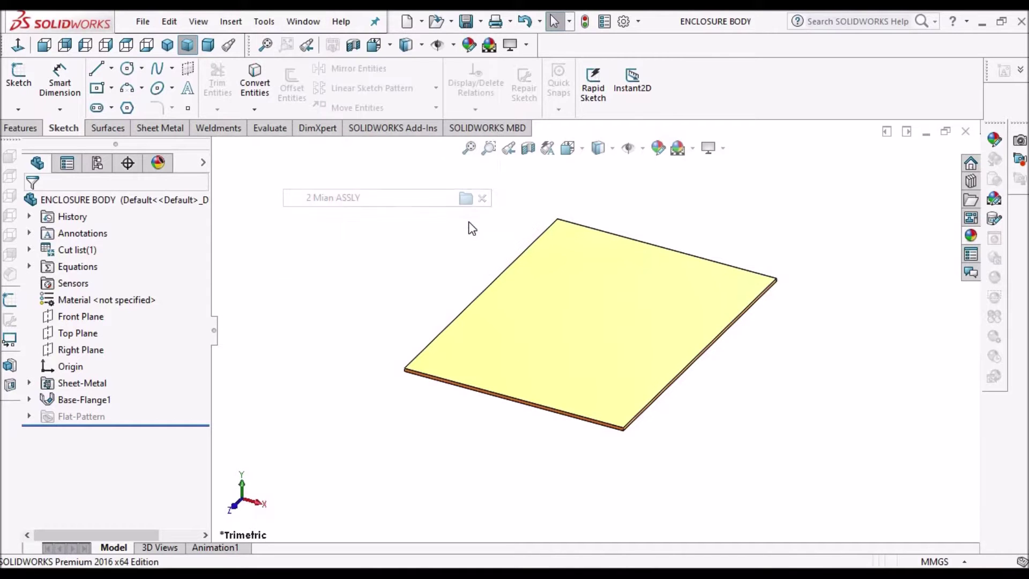
pyautogui.moveTo(661, 340); pyautogui.dragTo(668, 282, button='middle')
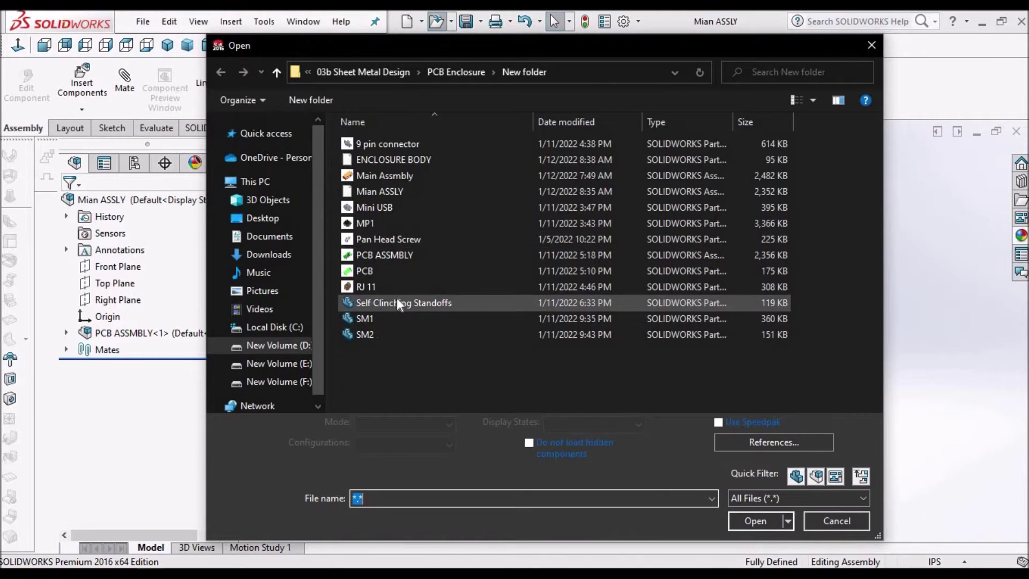
pyautogui.click(393, 303)
pyautogui.click(754, 518)
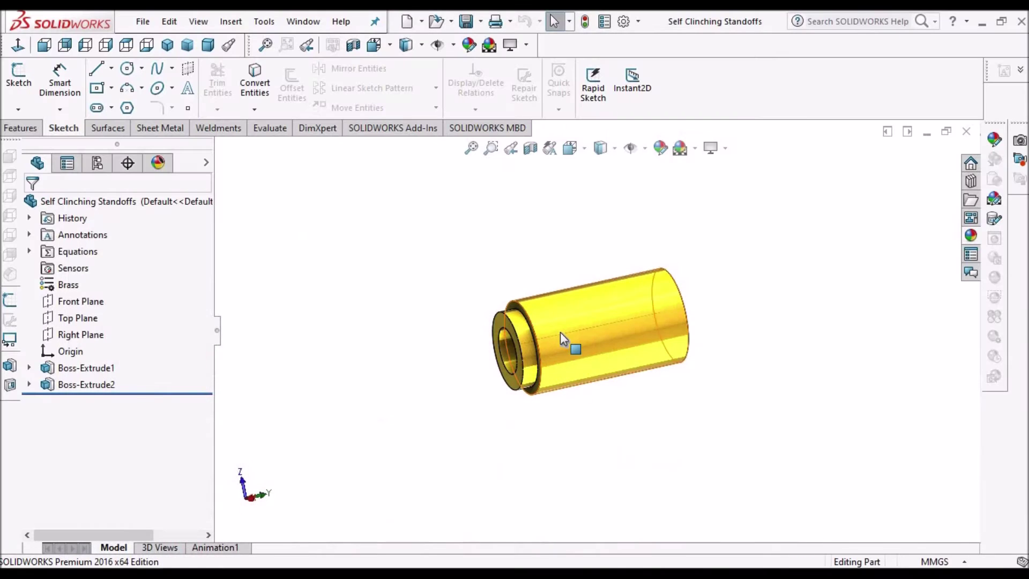
# Measure the distance between the standoff's shoulder face and the opposite end face of its large cylinder
pyautogui.click(270, 127)
pyautogui.click(60, 88)
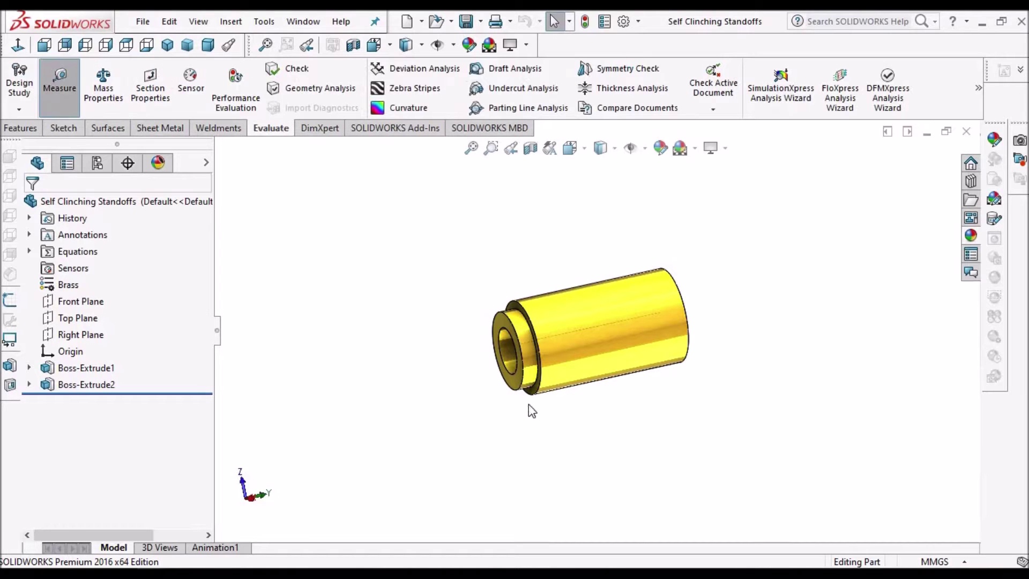
pyautogui.scroll(-5, 542, 347)
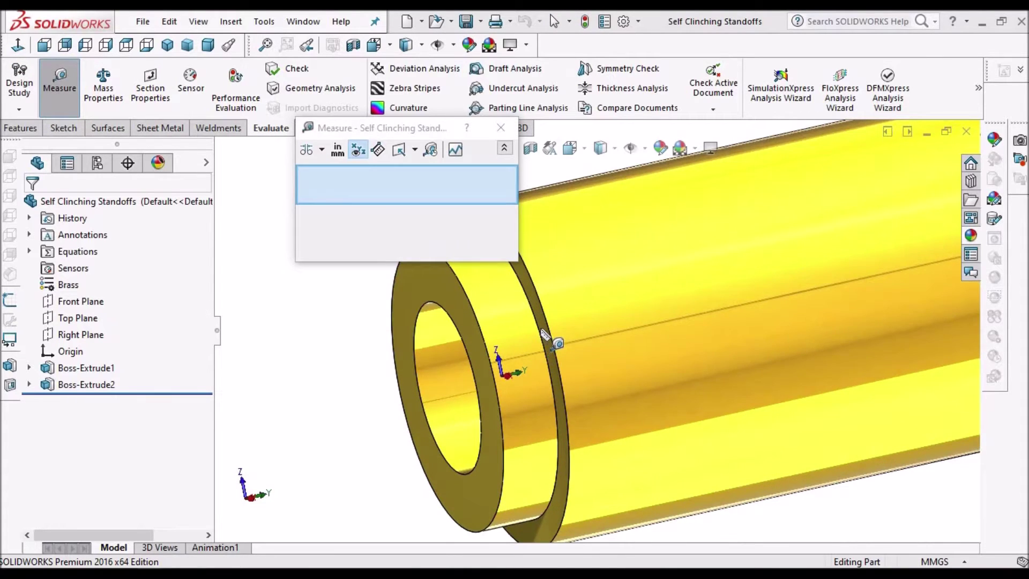
pyautogui.click(540, 335)
pyautogui.moveTo(660, 330); pyautogui.dragTo(553, 363, button='middle')
pyautogui.click(813, 374)
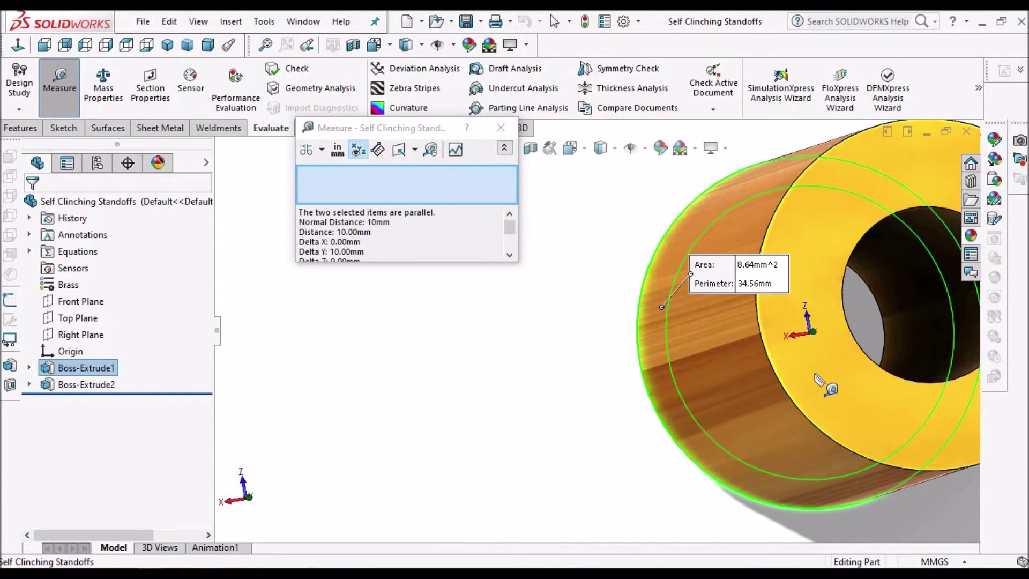
pyautogui.scroll(4, 765, 327)
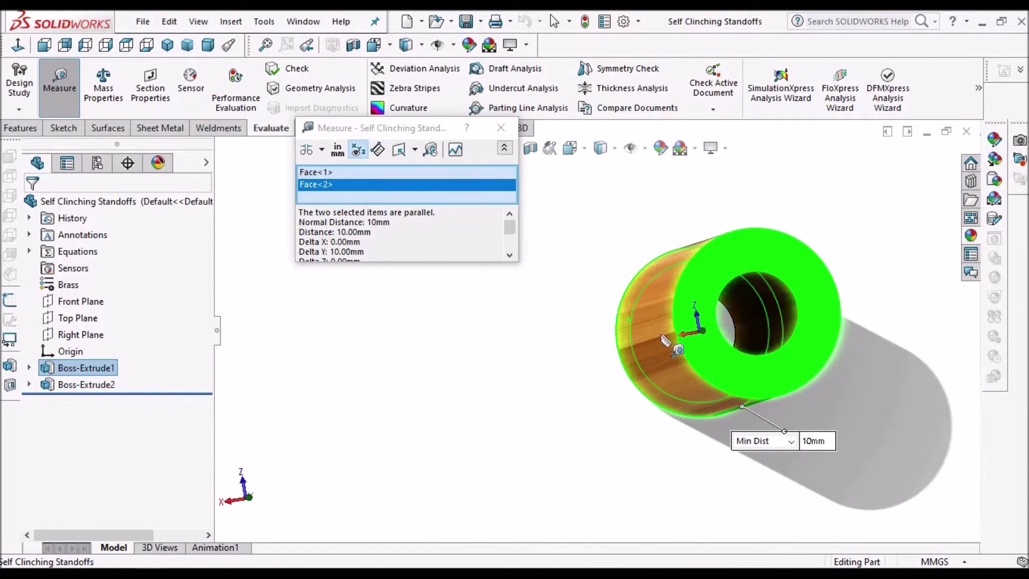
pyautogui.moveTo(810, 282); pyautogui.dragTo(549, 321, button='middle')
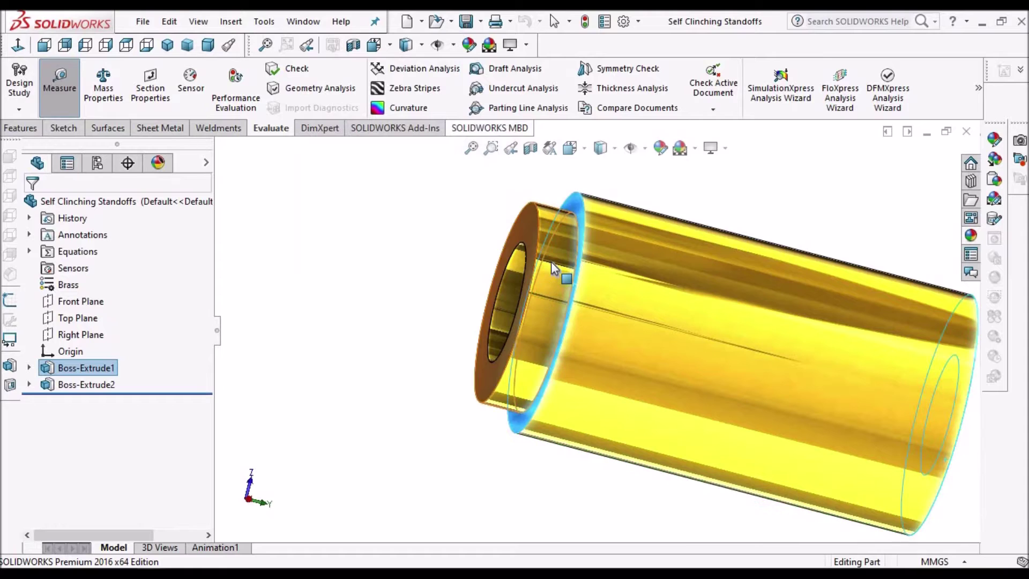
pyautogui.click(551, 262)
pyautogui.click(394, 345)
pyautogui.scroll(1, 697, 320)
pyautogui.moveTo(697, 320); pyautogui.dragTo(715, 348, button='middle')
pyautogui.scroll(1, 681, 322)
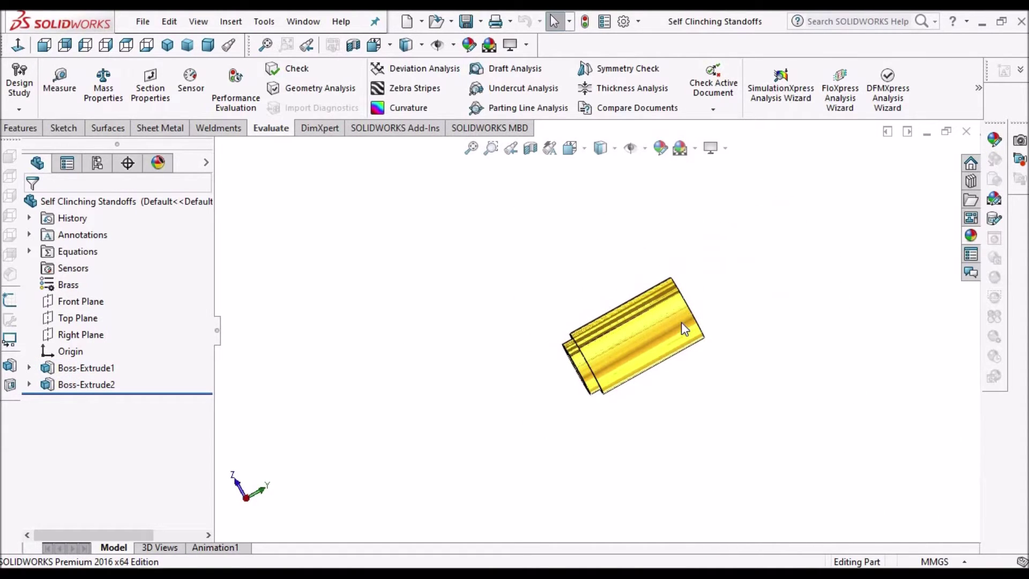
pyautogui.moveTo(610, 397); pyautogui.dragTo(773, 349, button='middle')
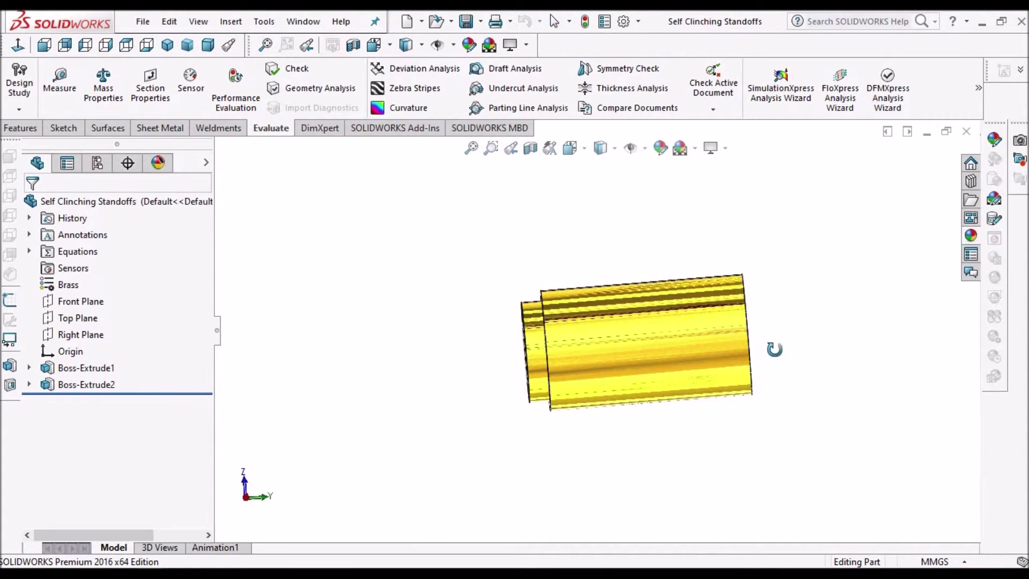
# Return to the Mian ASSLY assembly and insert the ENCLOSURE BODY part at its origin
pyautogui.click(303, 22)
pyautogui.moveTo(356, 205)
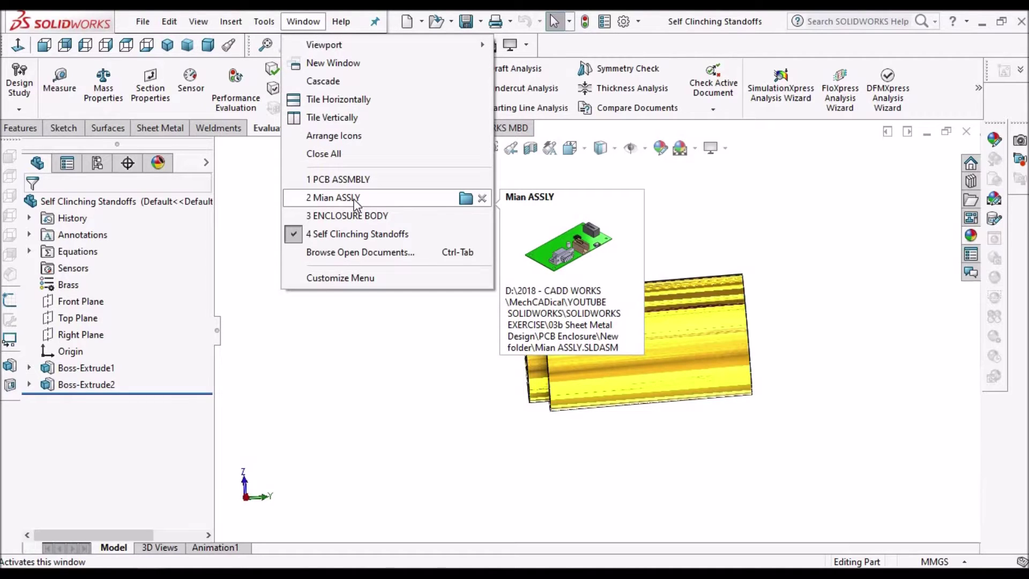
pyautogui.click(355, 199)
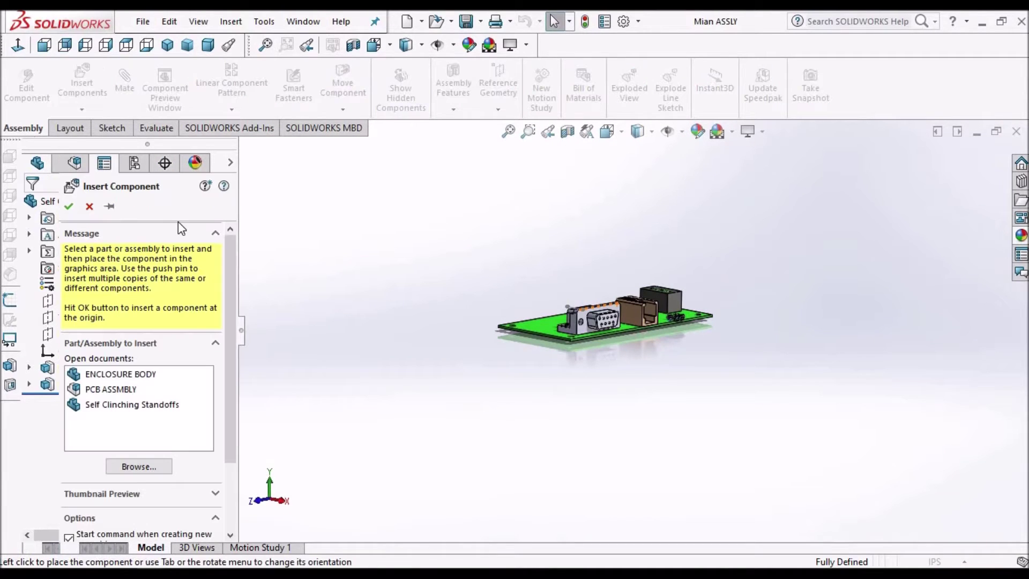
pyautogui.click(128, 374)
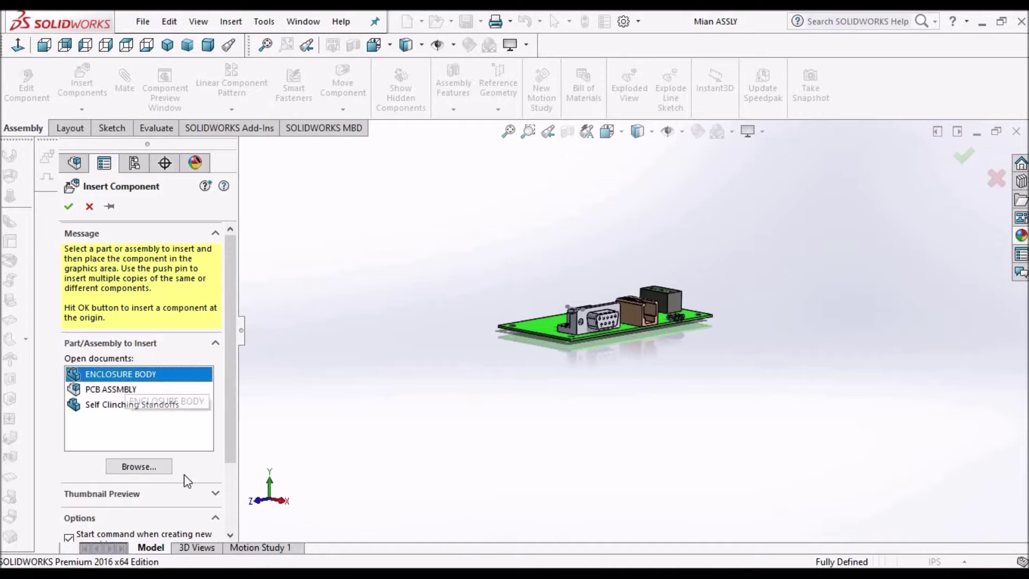
pyautogui.click(68, 205)
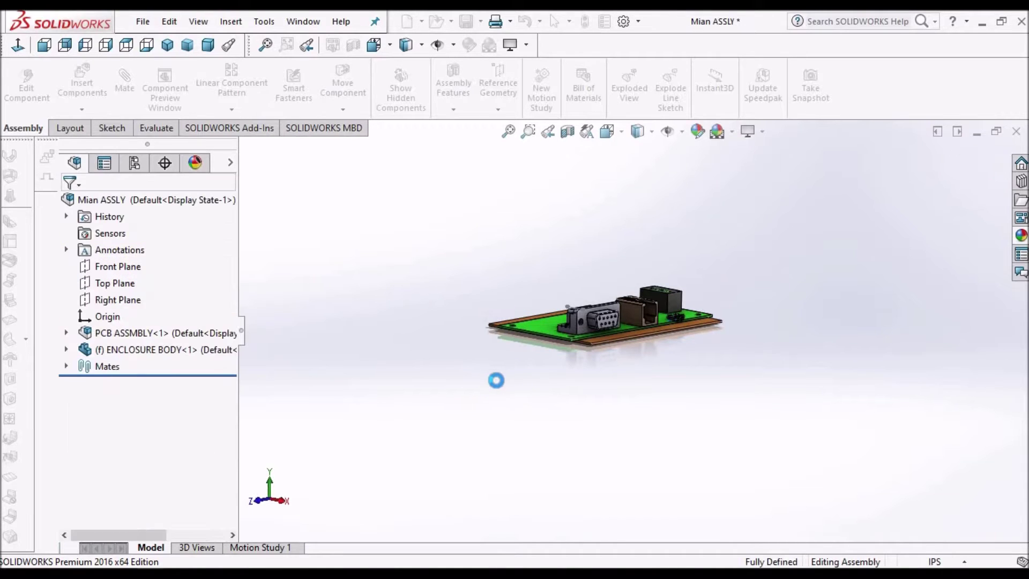
# Float the fixed ENCLOSURE BODY component in the assembly
pyautogui.rightClick(148, 360)
pyautogui.click(198, 286)
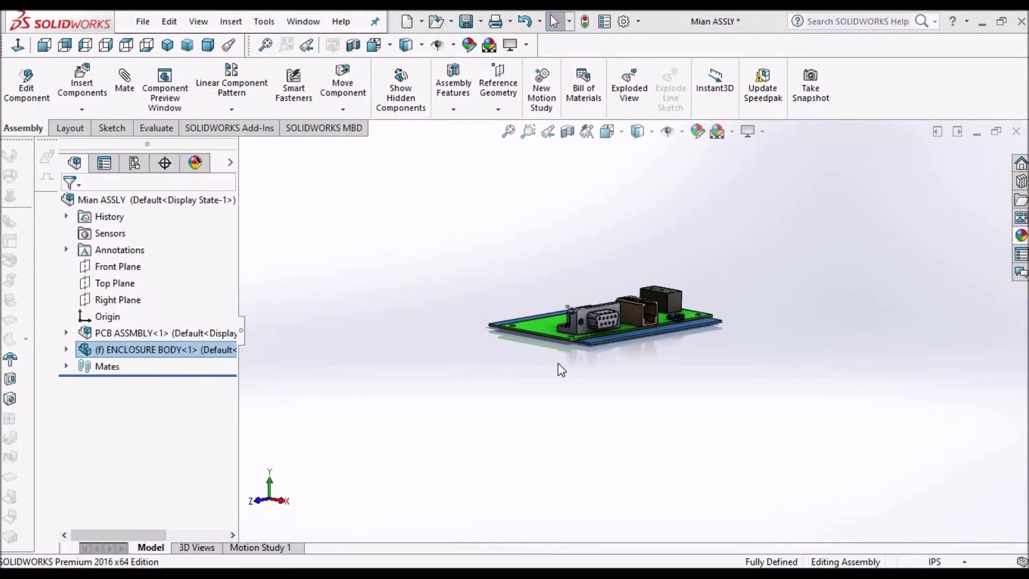
pyautogui.scroll(-5, 638, 324)
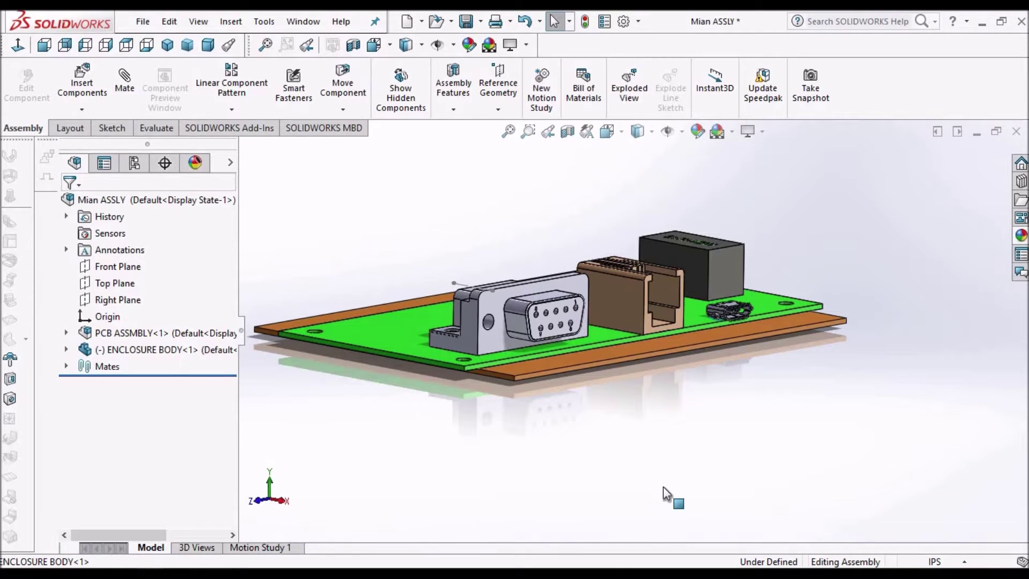
pyautogui.scroll(3, 654, 402)
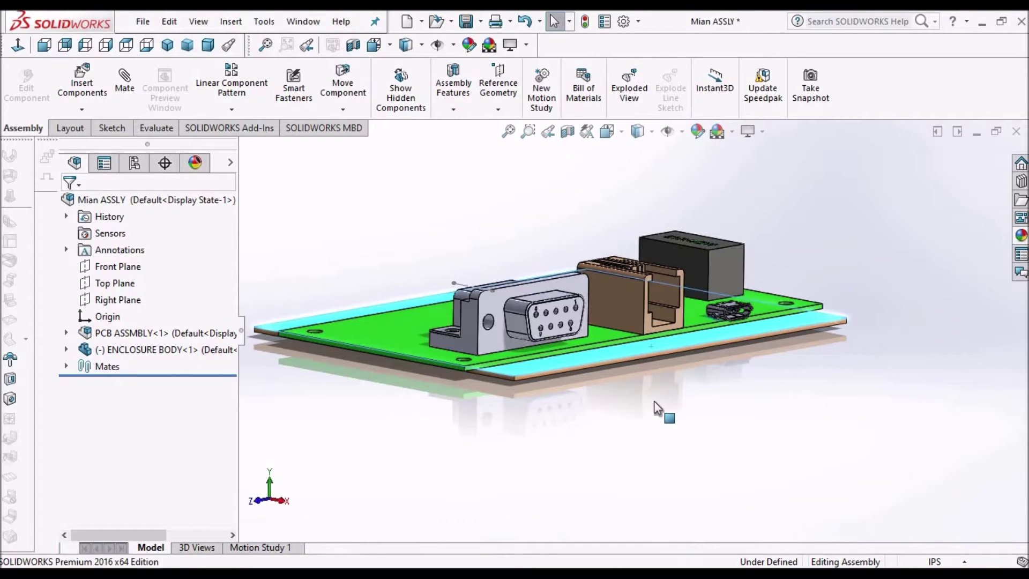
pyautogui.click(648, 358)
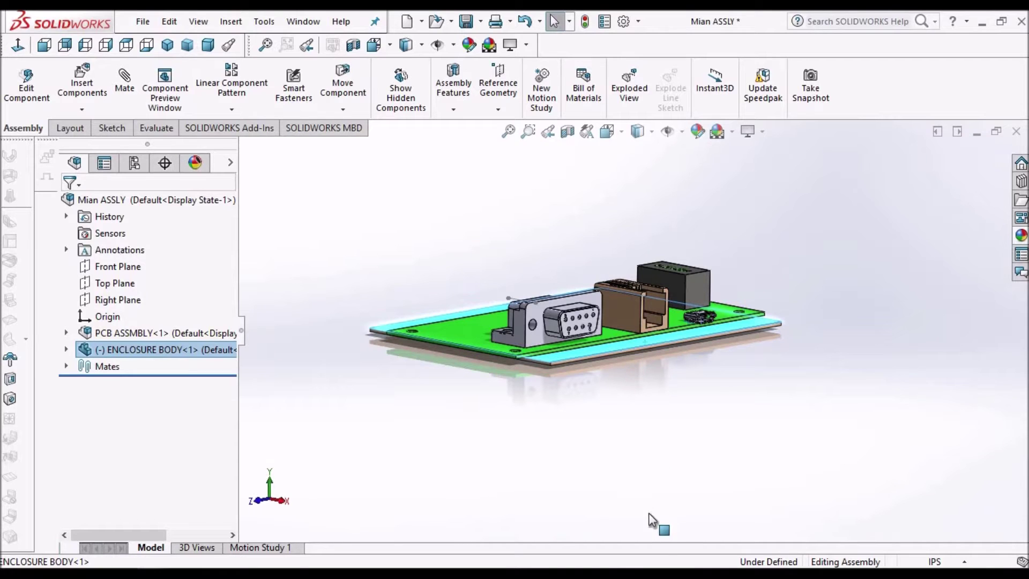
pyautogui.click(638, 415)
# Move the ENCLOSURE BODY plate clear of the PCB assembly to a spot below it, using Move Component with Free Drag
pyautogui.moveTo(683, 406); pyautogui.dragTo(572, 267, button='middle')
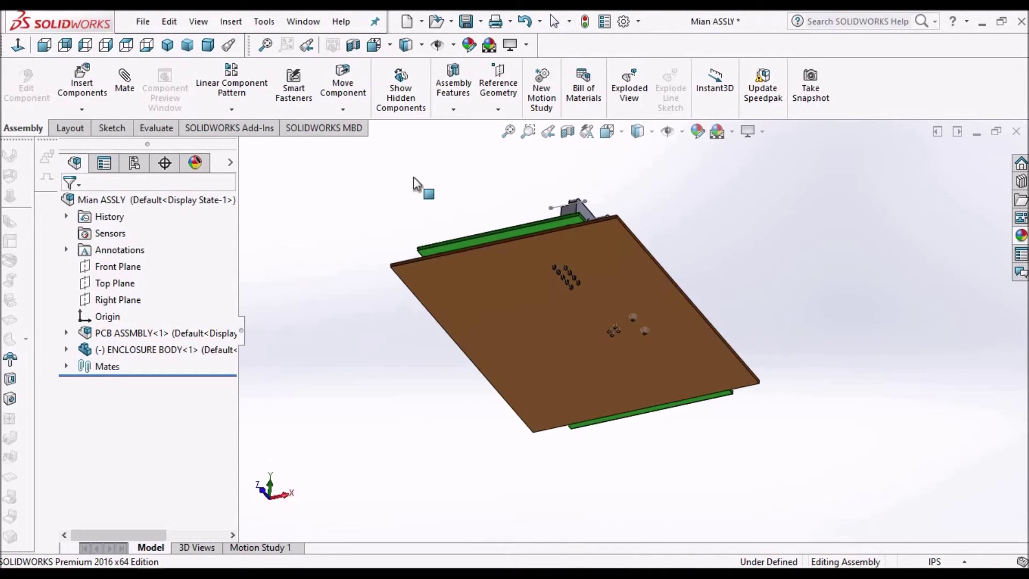
pyautogui.click(342, 86)
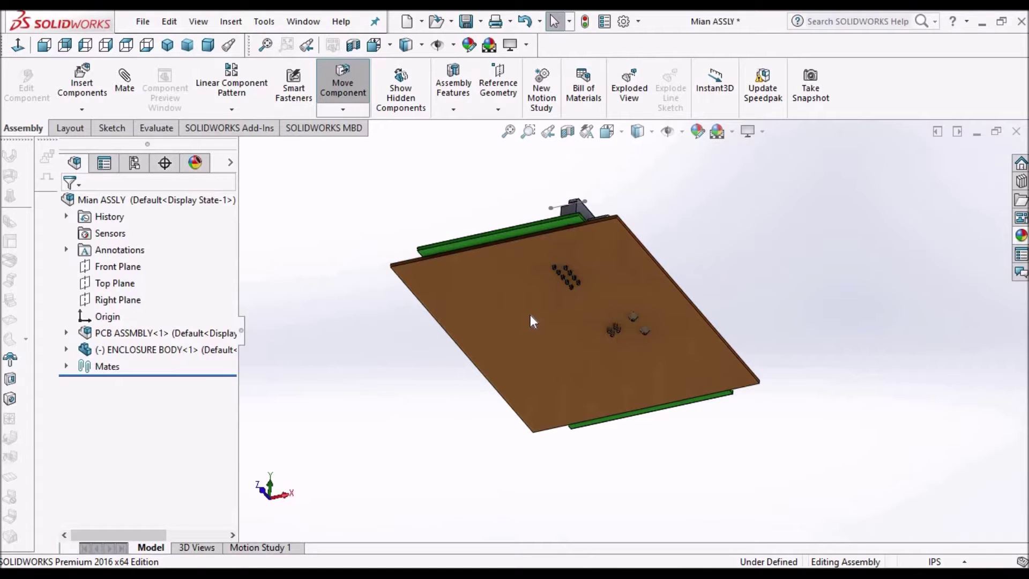
pyautogui.moveTo(530, 315); pyautogui.dragTo(467, 474)
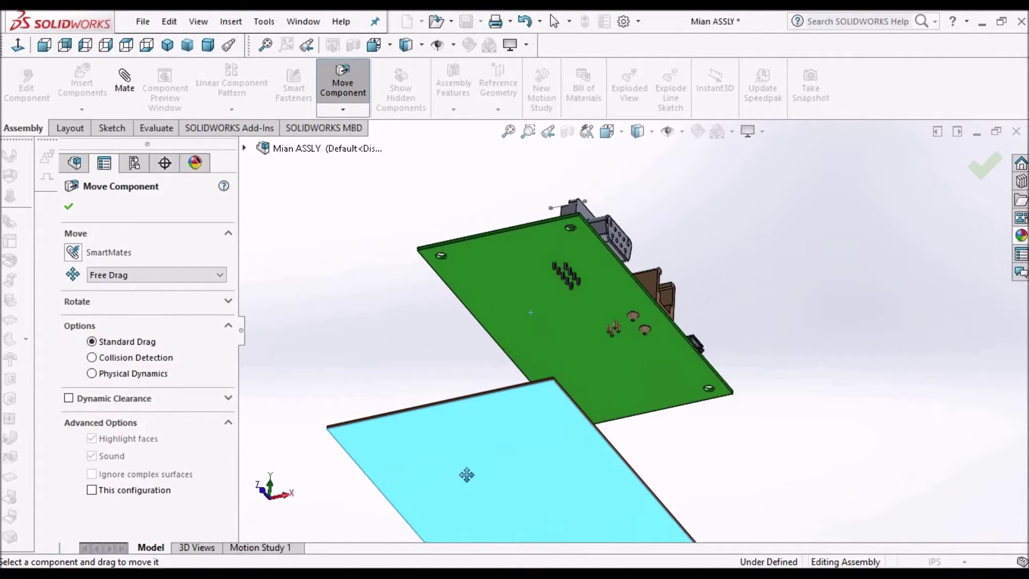
pyautogui.click(68, 209)
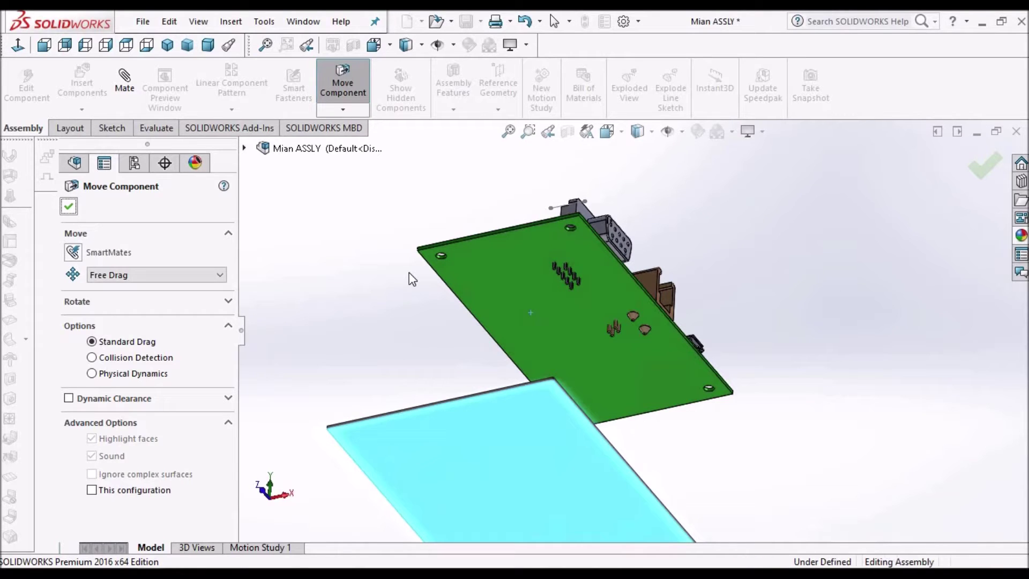
pyautogui.moveTo(552, 290); pyautogui.dragTo(500, 354, button='middle')
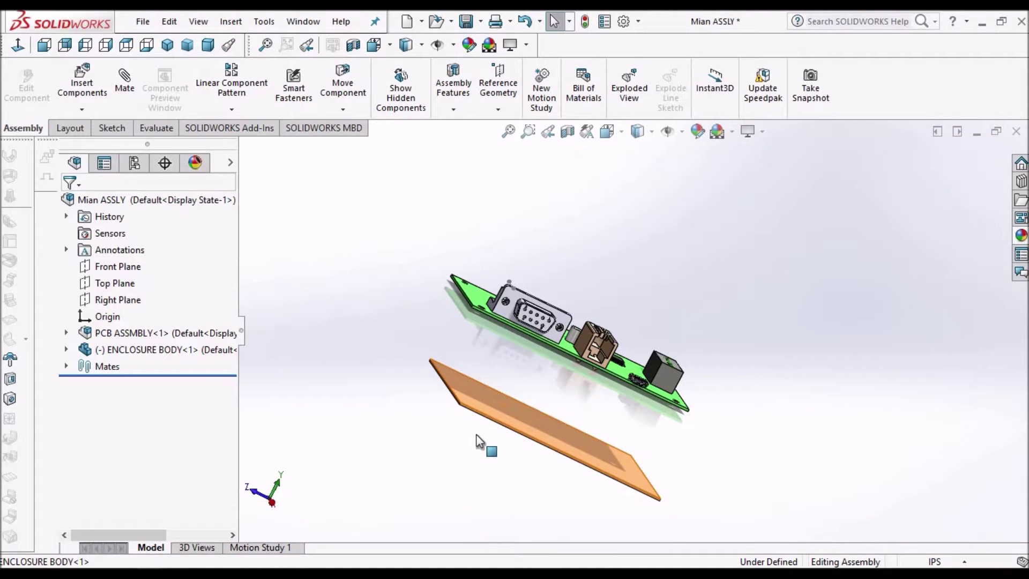
pyautogui.click(539, 423)
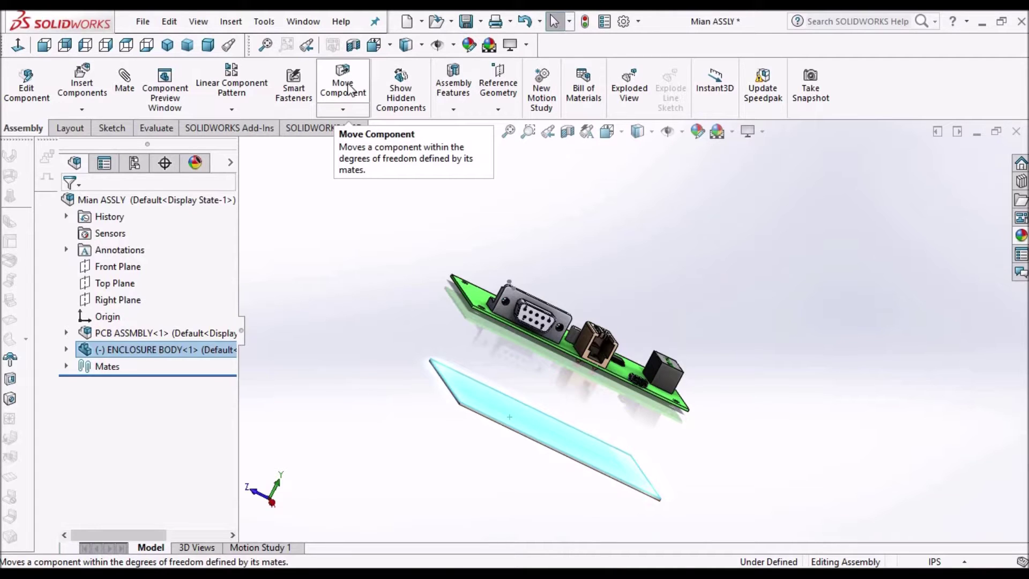
pyautogui.click(358, 302)
pyautogui.scroll(-1, 754, 498)
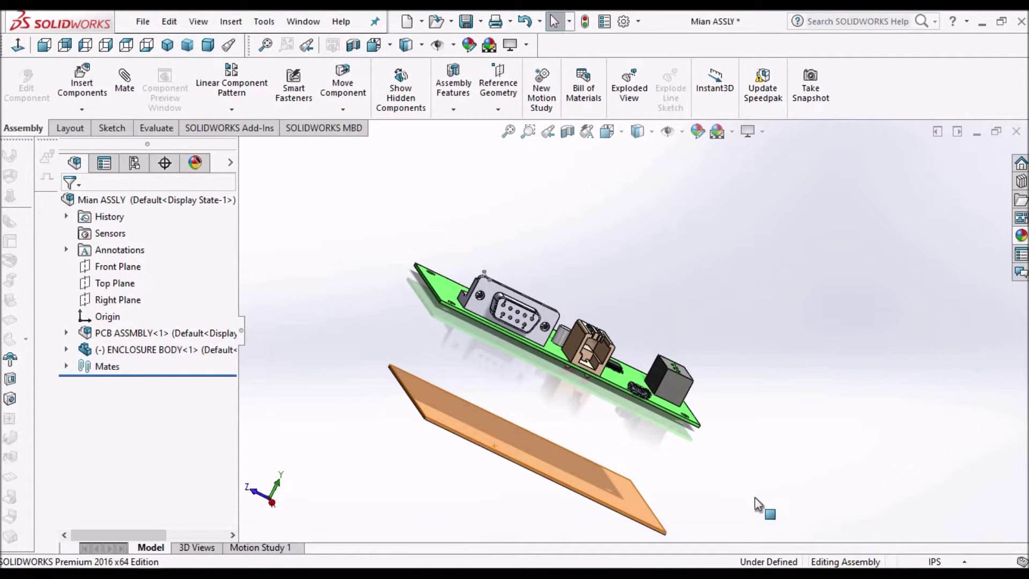
pyautogui.scroll(2, 769, 418)
# Add a 10 mm distance mate between the PCB's underside face and the facing face of the ENCLOSURE BODY plate
pyautogui.moveTo(592, 395); pyautogui.dragTo(624, 322, button='middle')
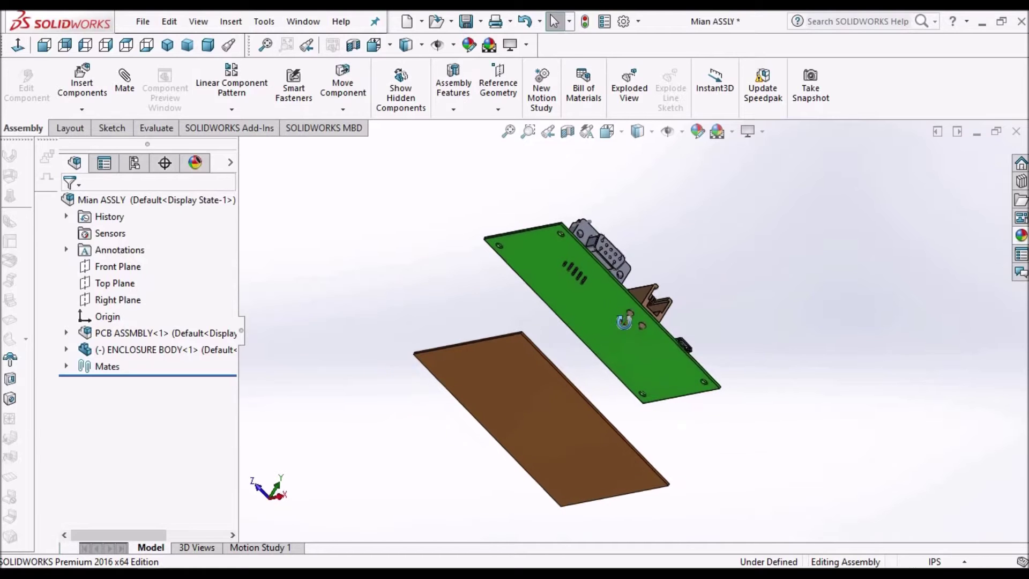
pyautogui.click(130, 82)
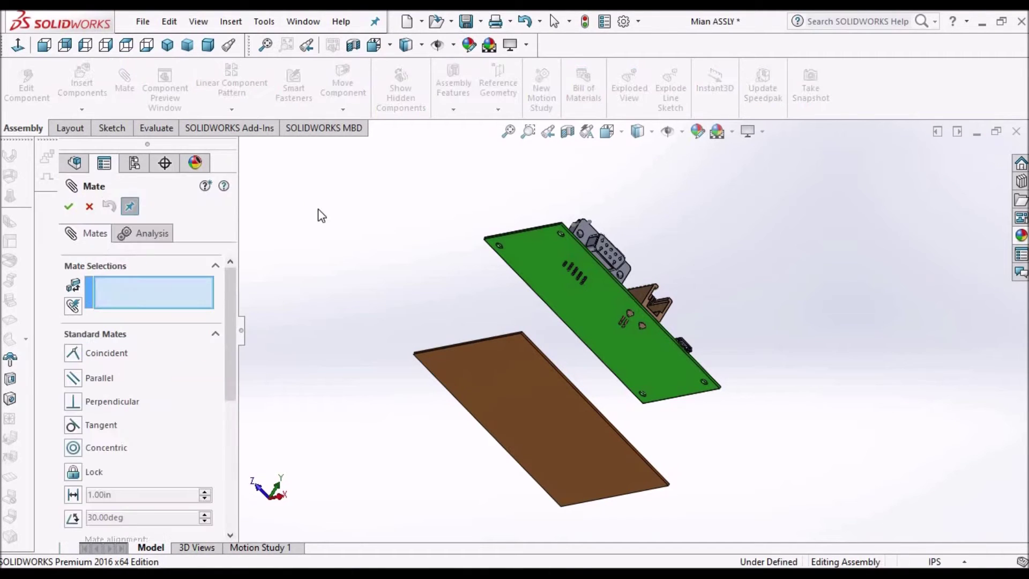
pyautogui.click(532, 265)
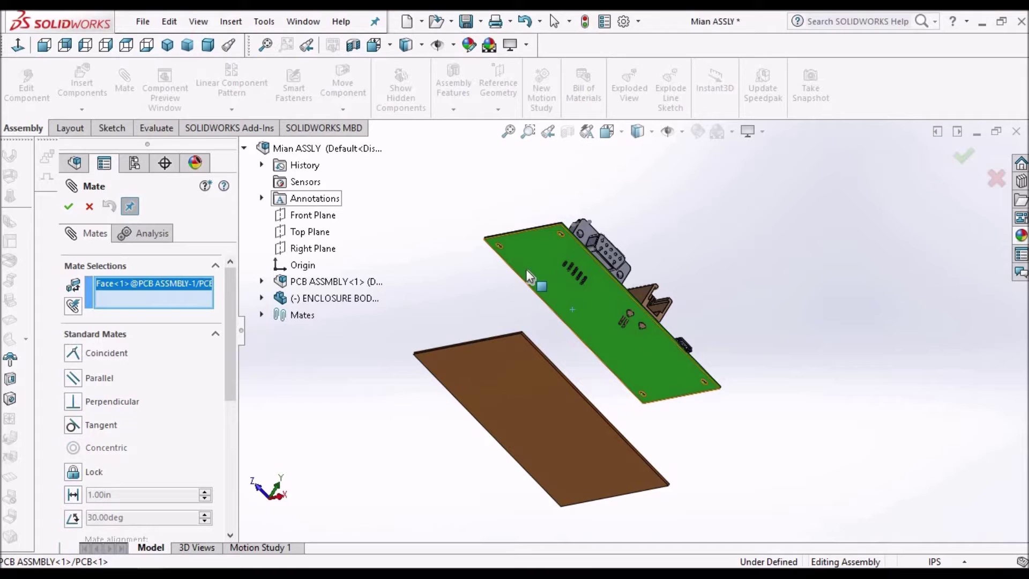
pyautogui.moveTo(499, 287); pyautogui.dragTo(456, 381, button='middle')
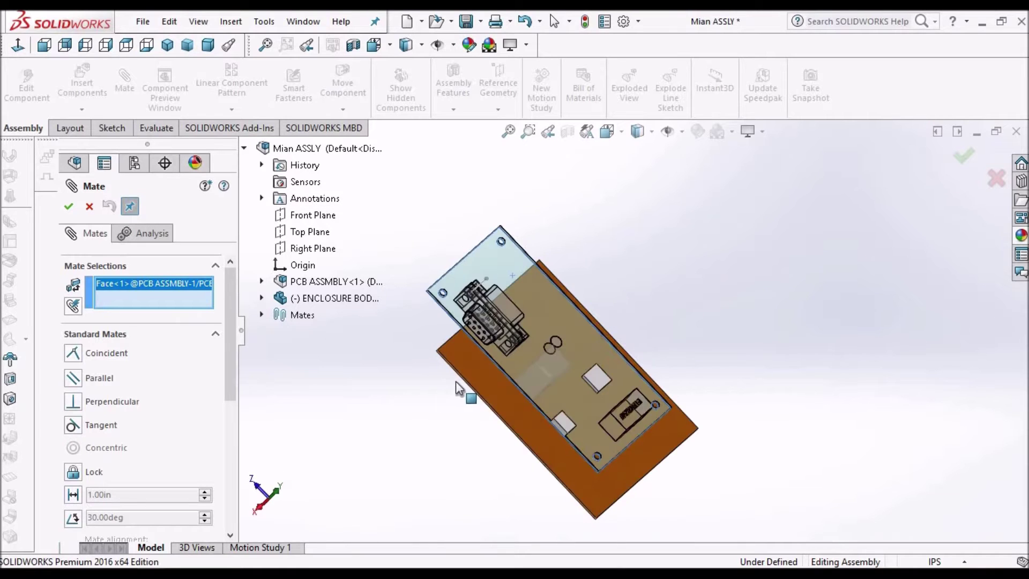
pyautogui.click(501, 368)
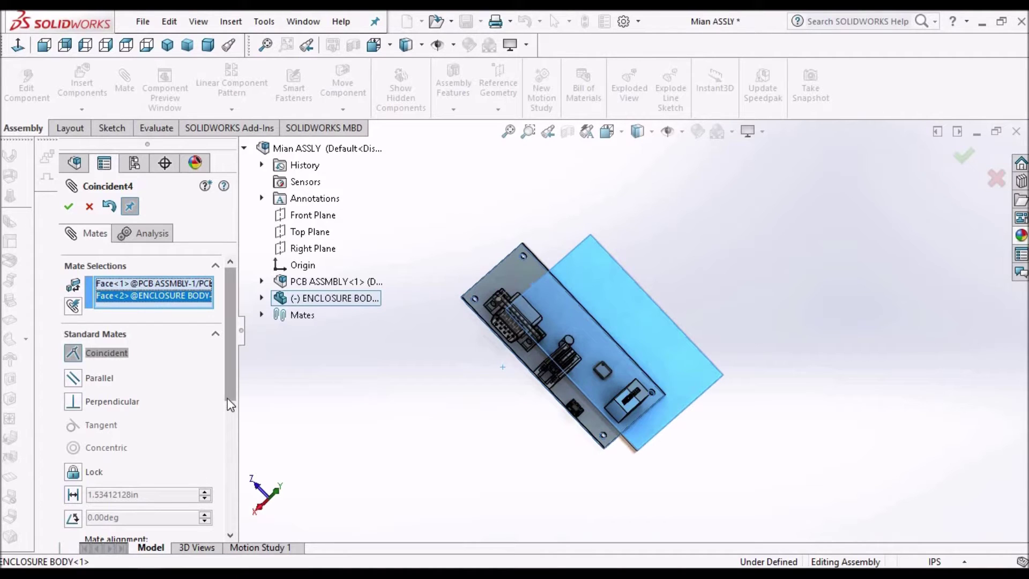
pyautogui.click(73, 494)
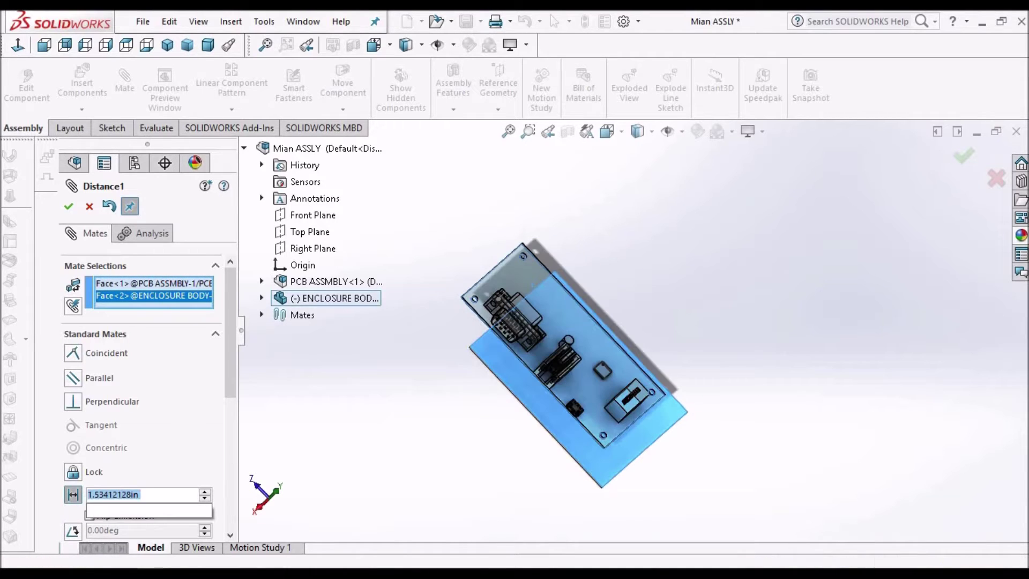
pyautogui.write('10')
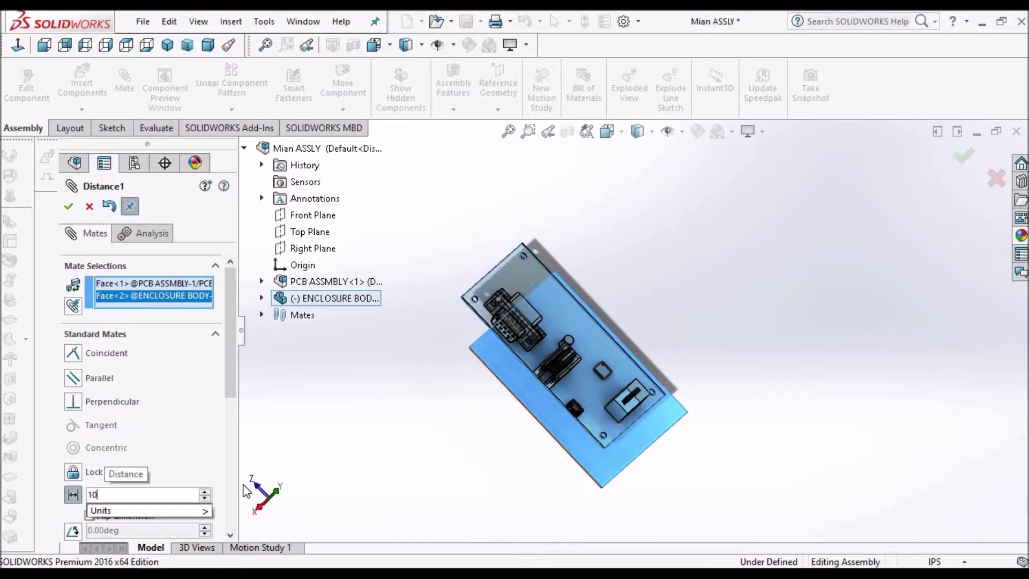
pyautogui.write('MM')
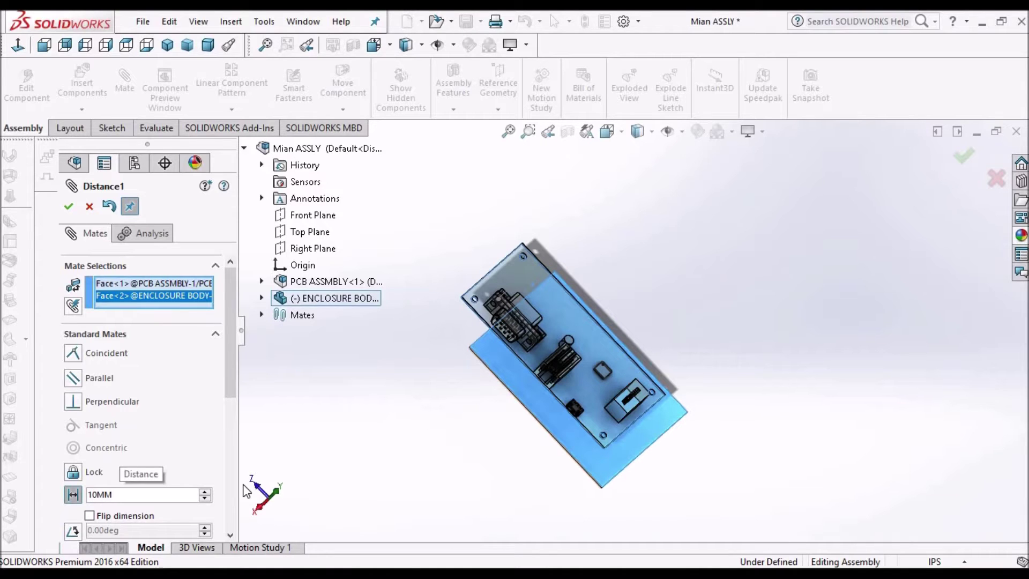
pyautogui.press('Return')
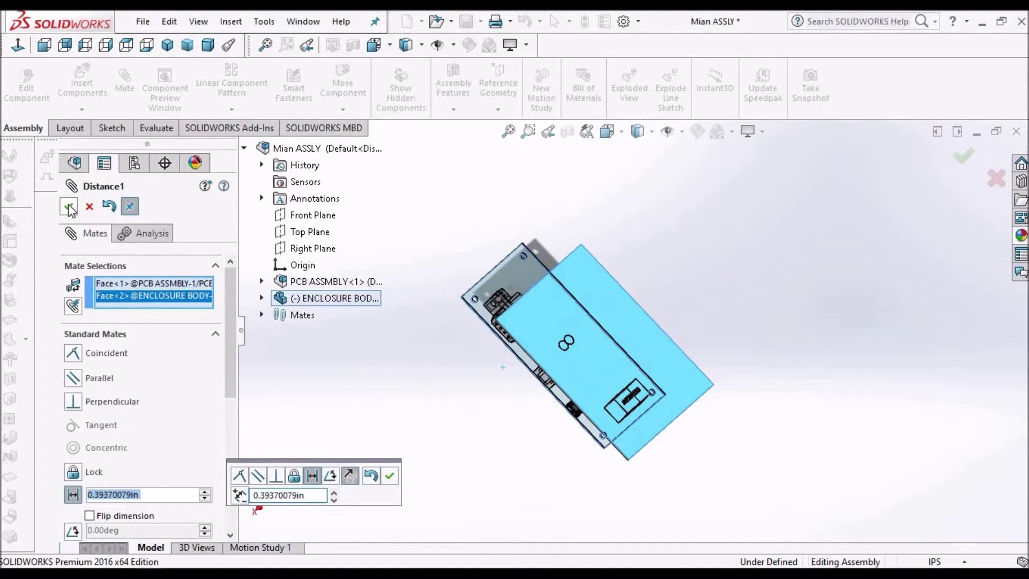
pyautogui.press('Return')
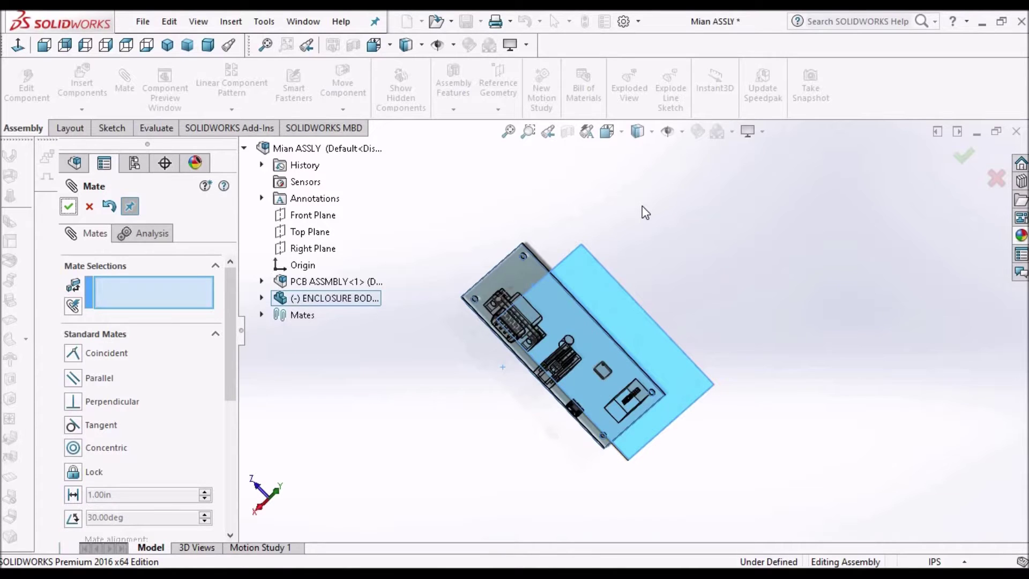
pyautogui.scroll(-2, 454, 359)
pyautogui.scroll(-1, 496, 350)
pyautogui.moveTo(496, 350); pyautogui.dragTo(582, 312, button='middle')
pyautogui.scroll(5, 582, 312)
pyautogui.click(90, 207)
pyautogui.moveTo(556, 324); pyautogui.dragTo(464, 386, button='middle')
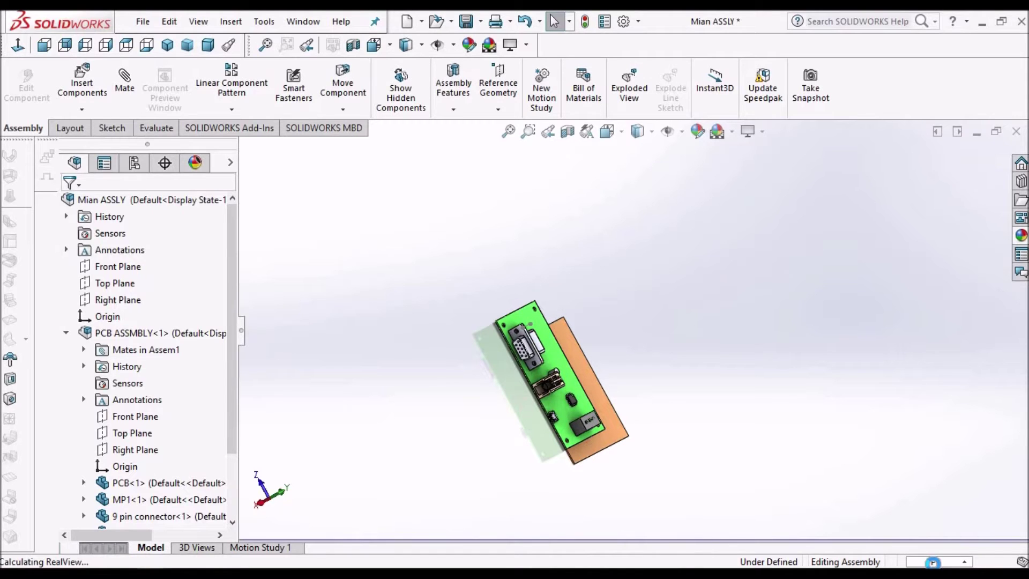
# Check the document units of the ENCLOSURE BODY part and the PCB ASSMBLY, and return to the Mian ASSLY assembly
pyautogui.click(295, 18)
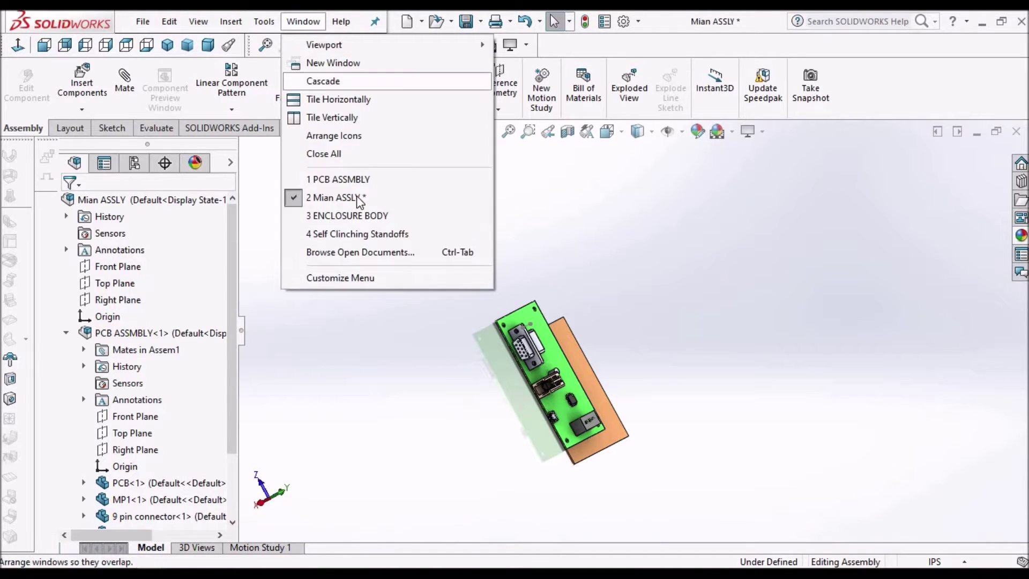
pyautogui.click(361, 215)
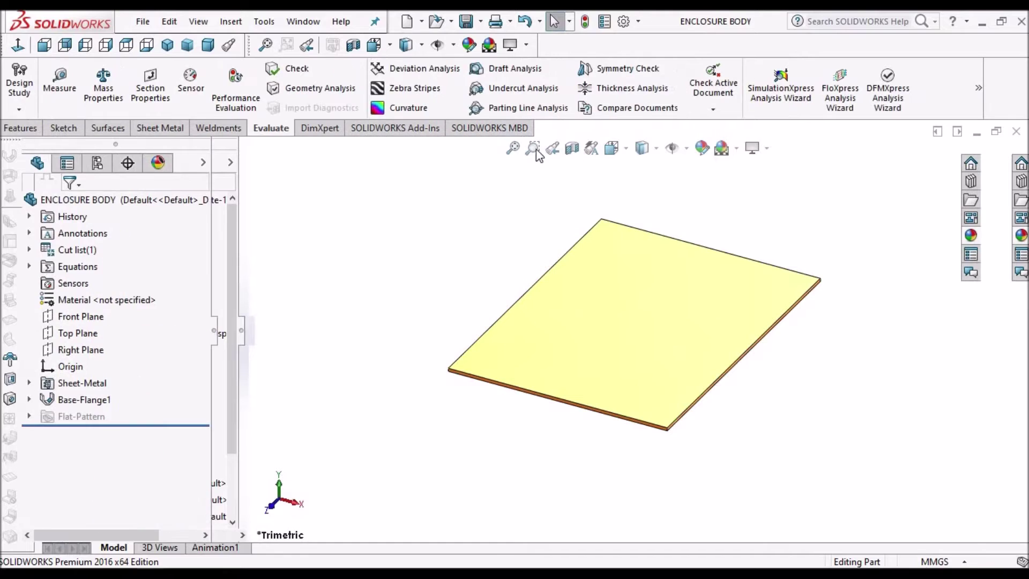
pyautogui.click(300, 20)
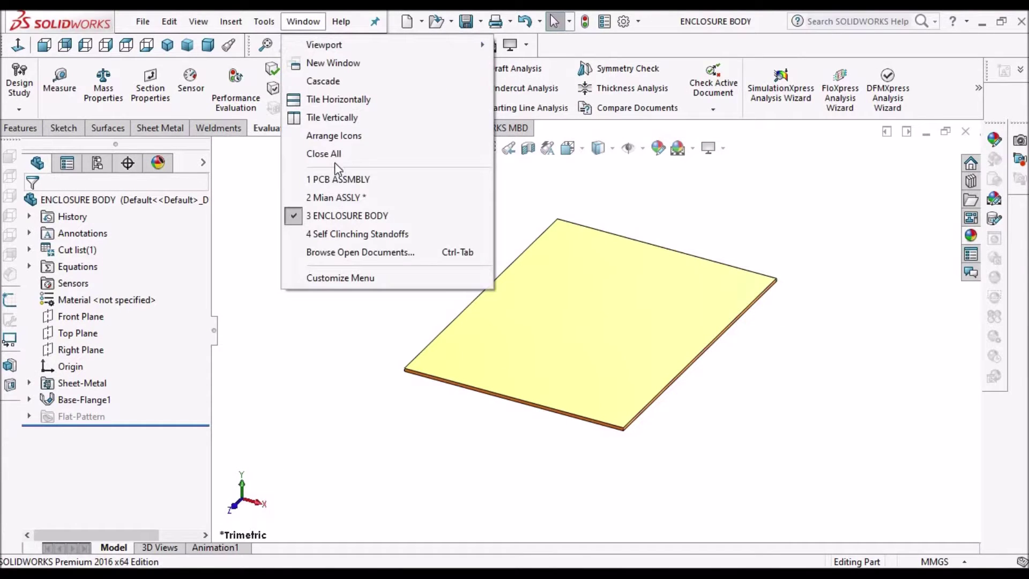
pyautogui.click(341, 180)
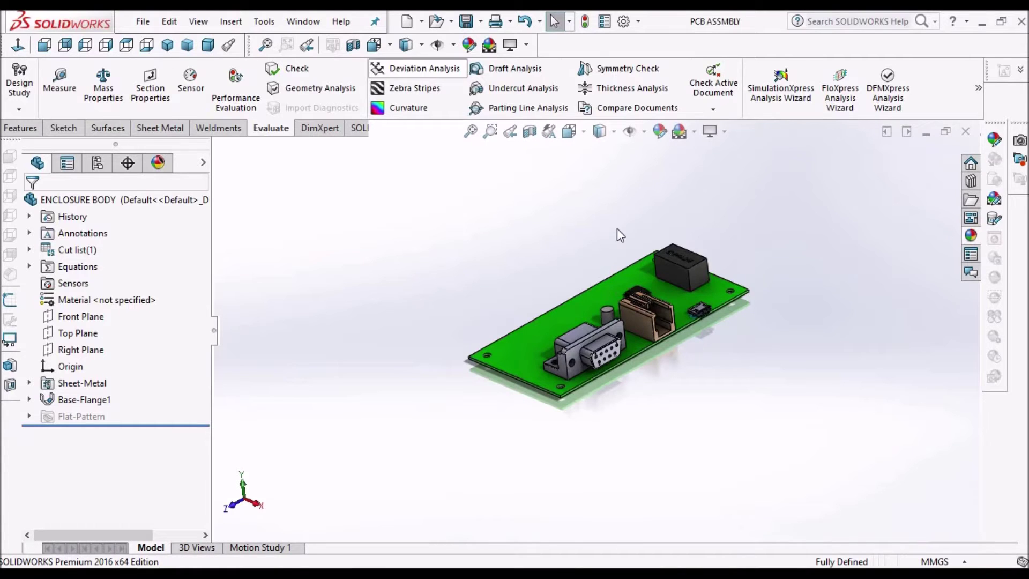
pyautogui.click(303, 21)
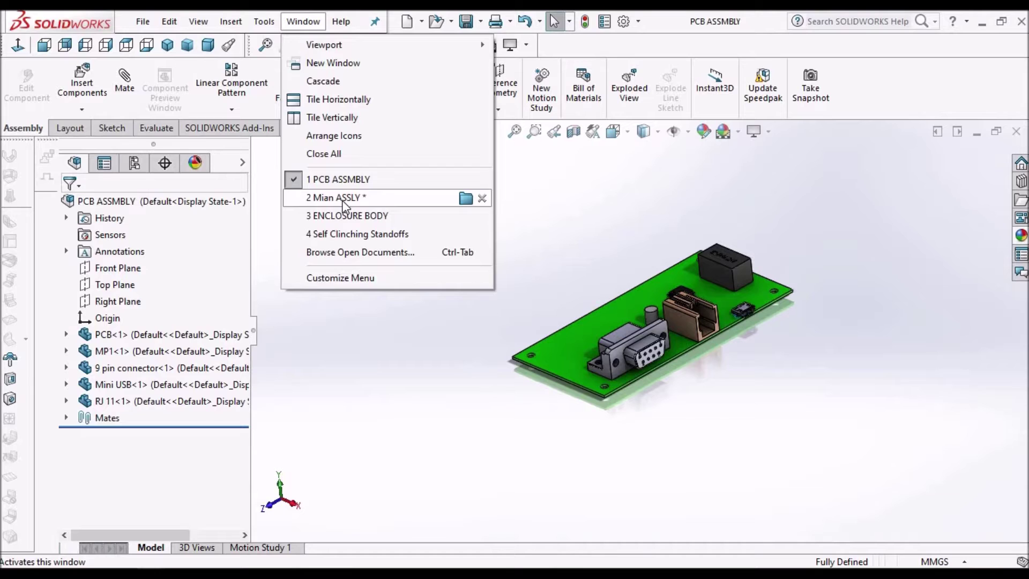
pyautogui.click(339, 198)
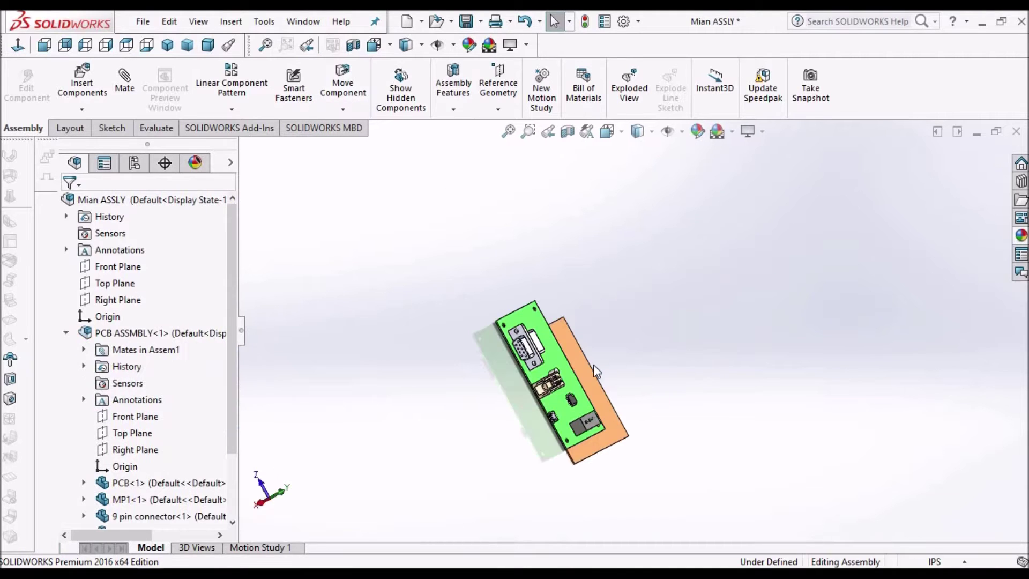
# Change the Mian ASSLY document's unit system to MMGS in the document properties
pyautogui.click(637, 21)
pyautogui.click(650, 42)
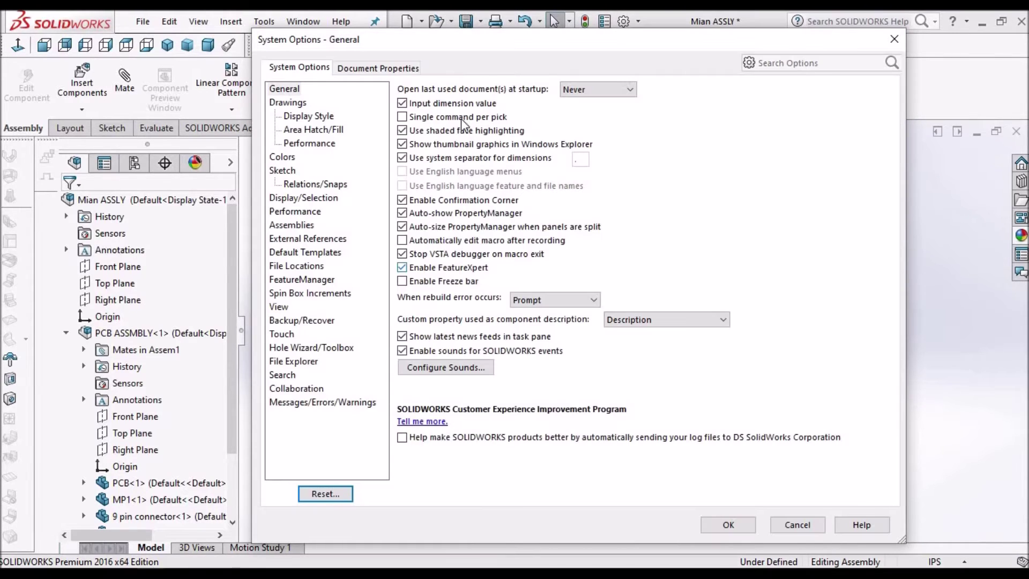
pyautogui.click(382, 68)
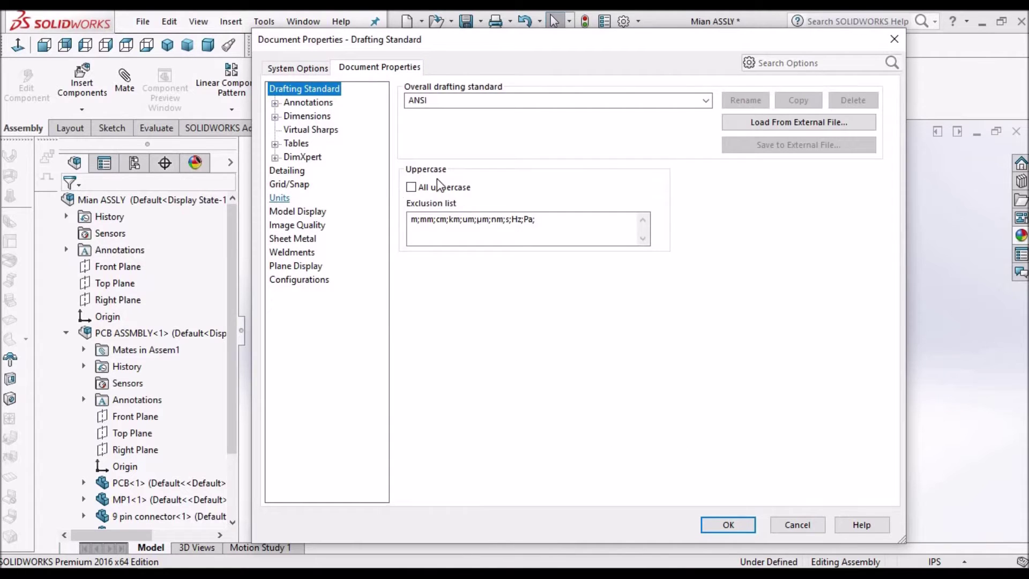
pyautogui.click(412, 124)
pyautogui.click(729, 524)
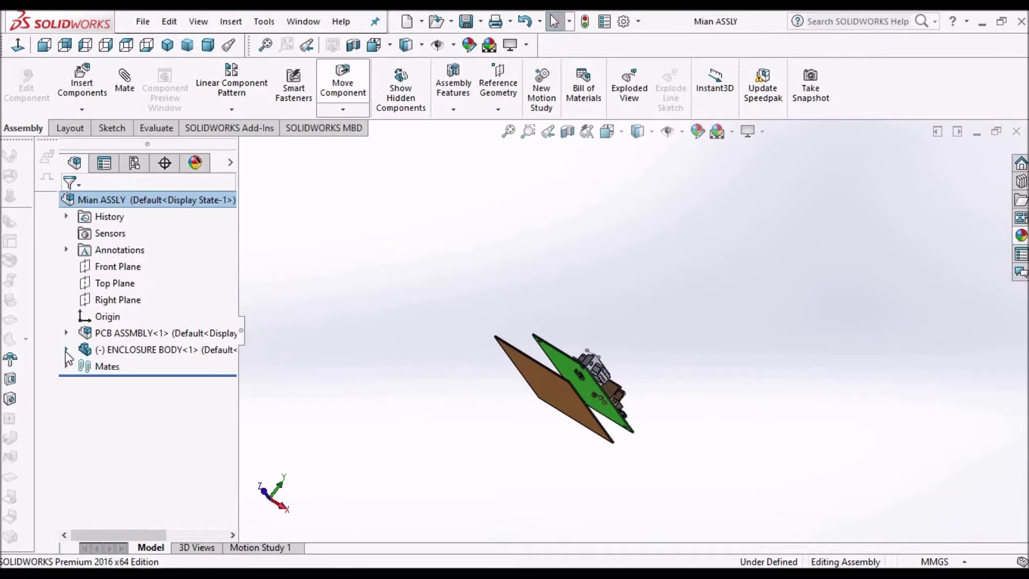
# Mate the ENCLOSURE BODY's Front Plane coincident with the main assembly's Front Plane
pyautogui.click(66, 351)
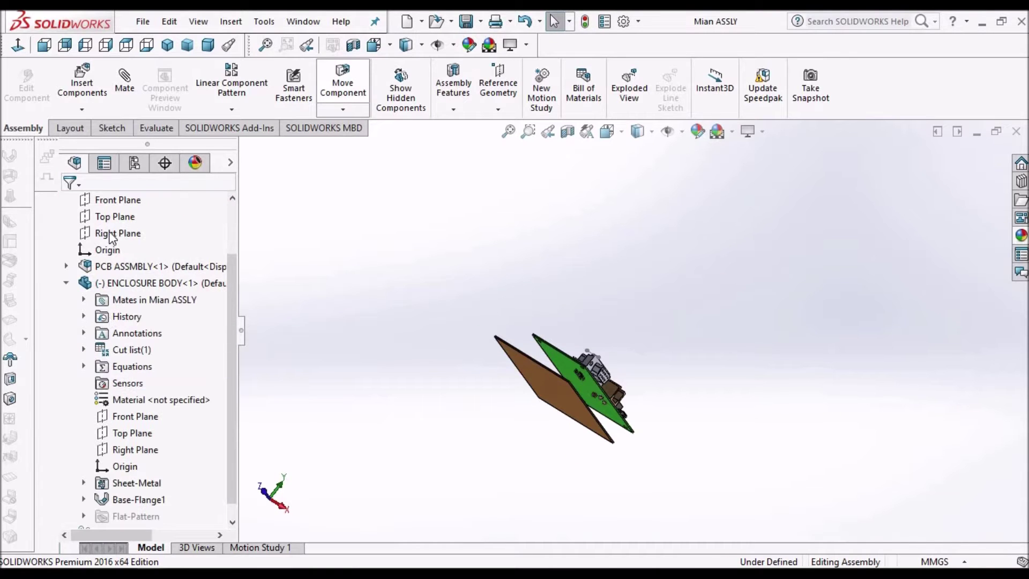
pyautogui.click(119, 202)
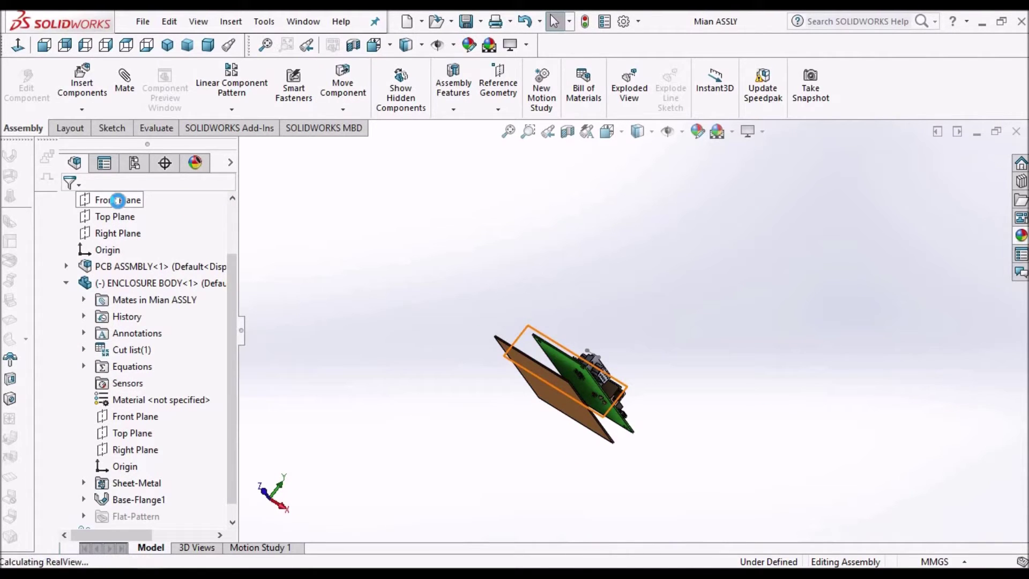
pyautogui.click(137, 420)
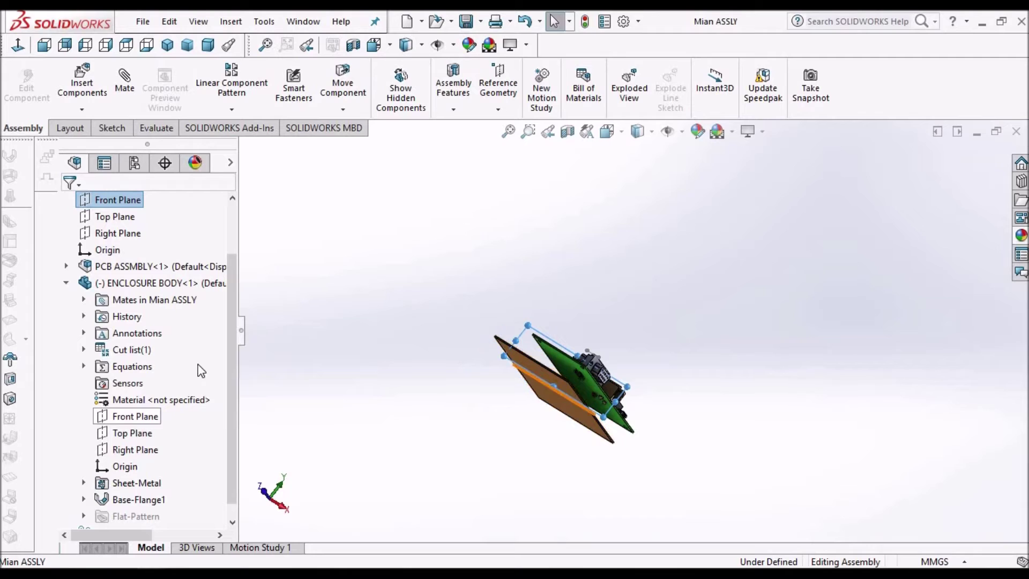
pyautogui.keyDown('ctrl'); pyautogui.click(118, 199); pyautogui.keyUp('ctrl')
pyautogui.click(125, 80)
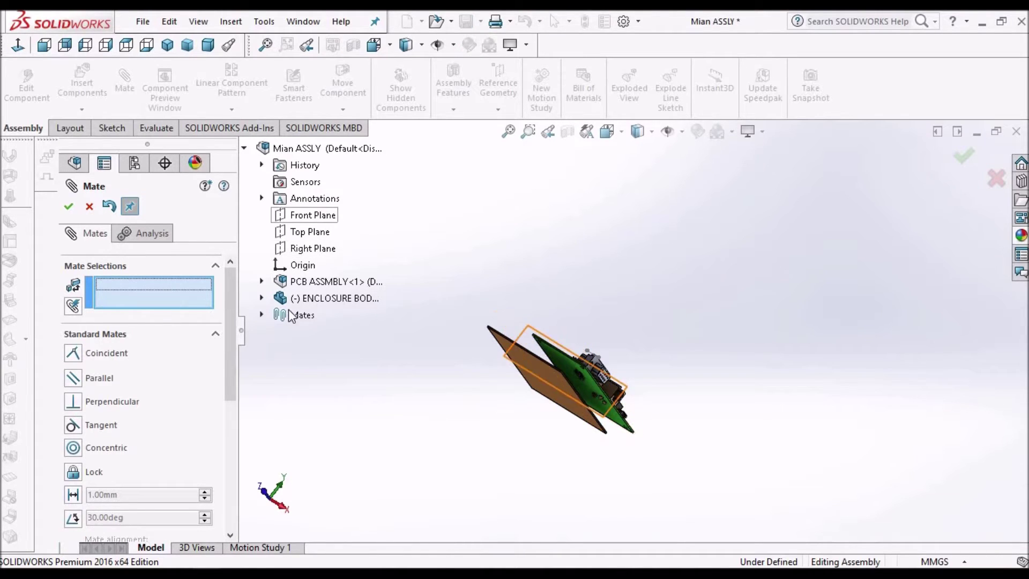
# Mate the ENCLOSURE BODY's Right Plane coincident with the main assembly's Right Plane and close the Mate command
pyautogui.click(262, 298)
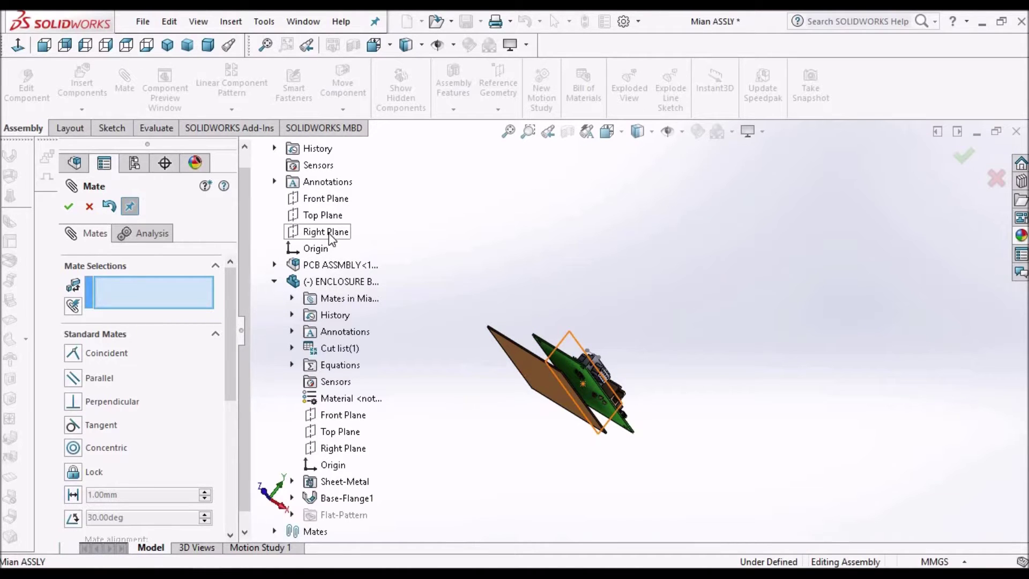
pyautogui.click(329, 235)
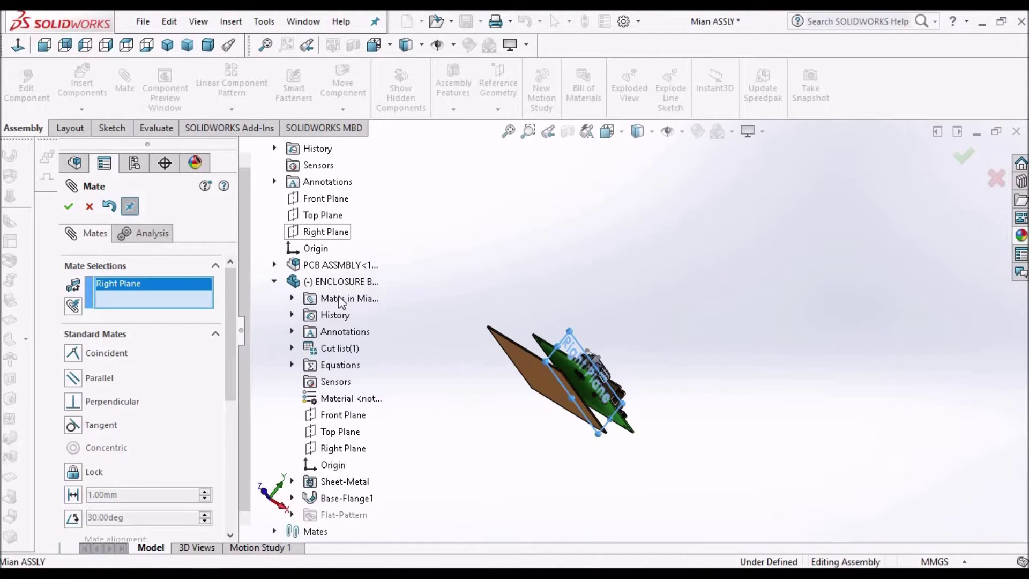
pyautogui.click(353, 451)
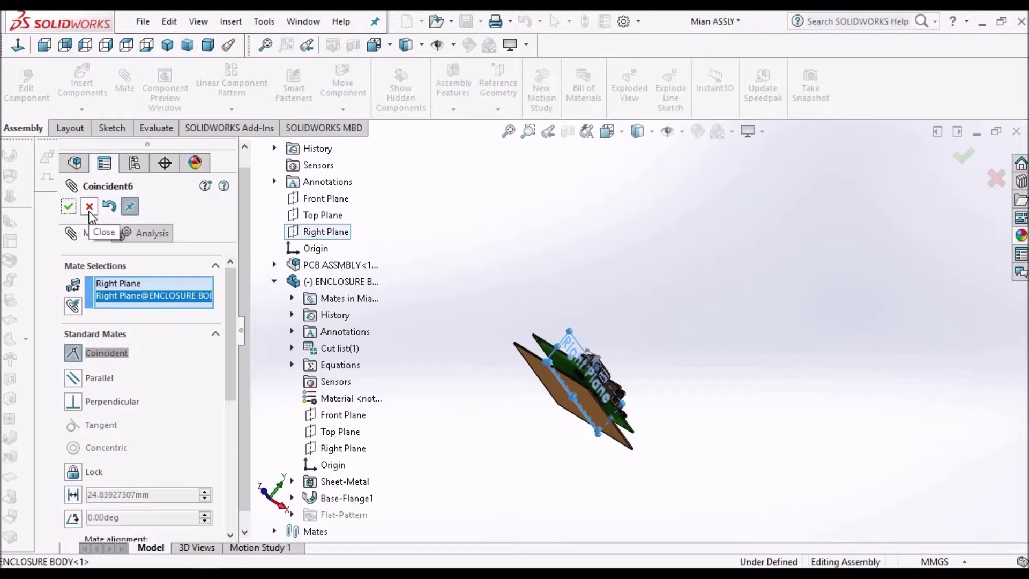
pyautogui.click(69, 209)
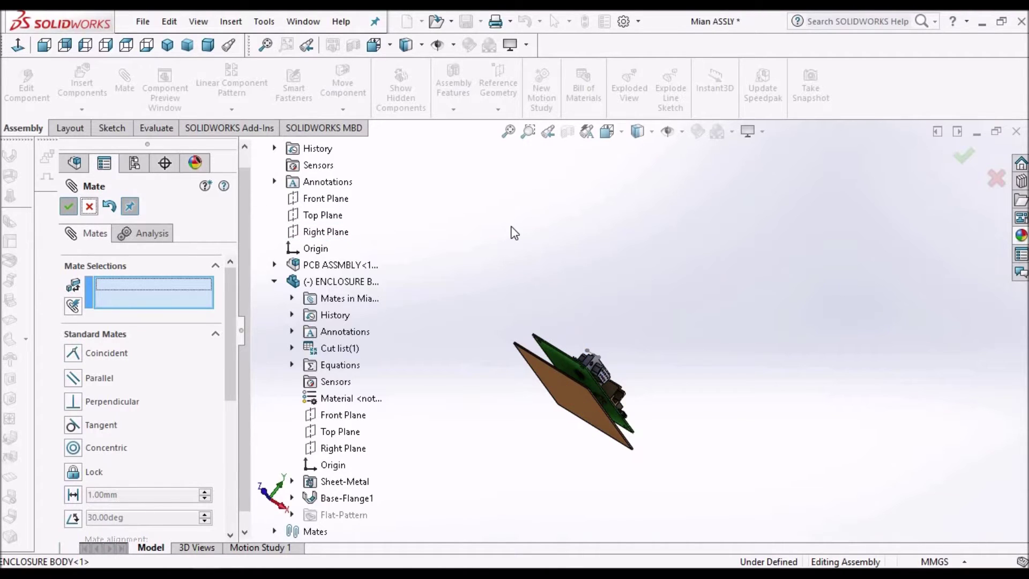
pyautogui.click(192, 47)
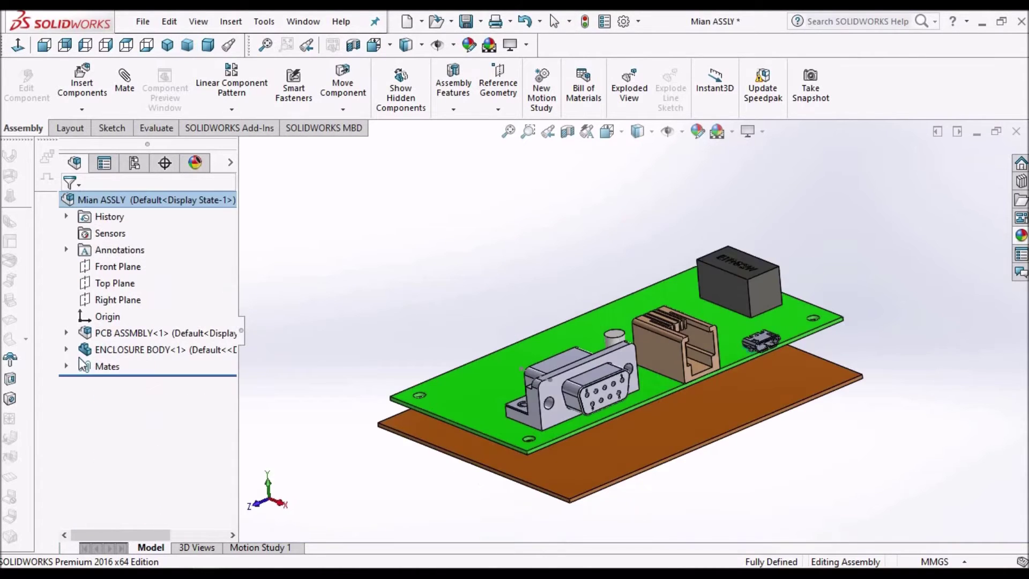
# Open Sketch1 under the ENCLOSURE BODY's Base-Flange1 for in-context editing within the assembly
pyautogui.click(66, 350)
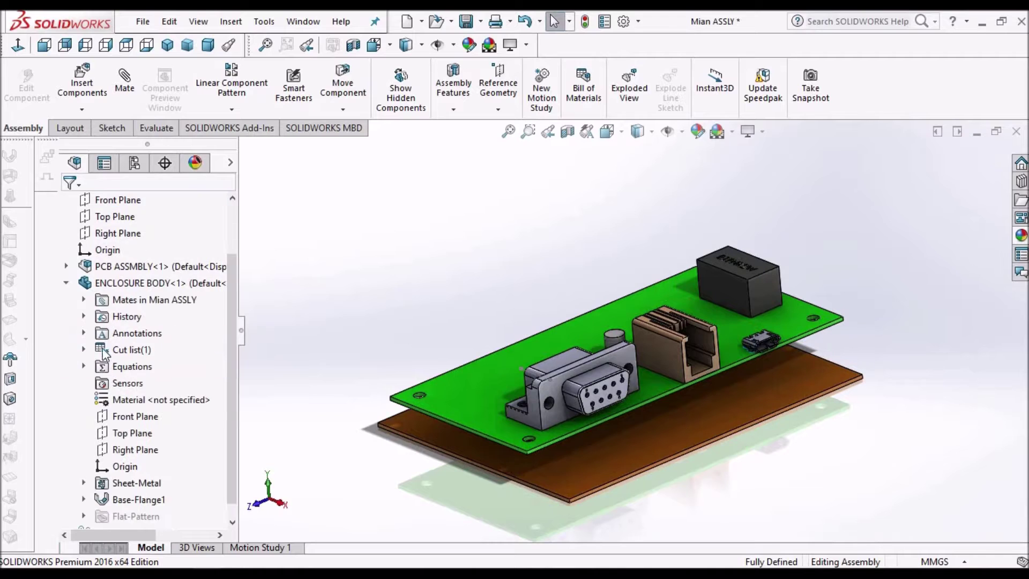
pyautogui.click(83, 499)
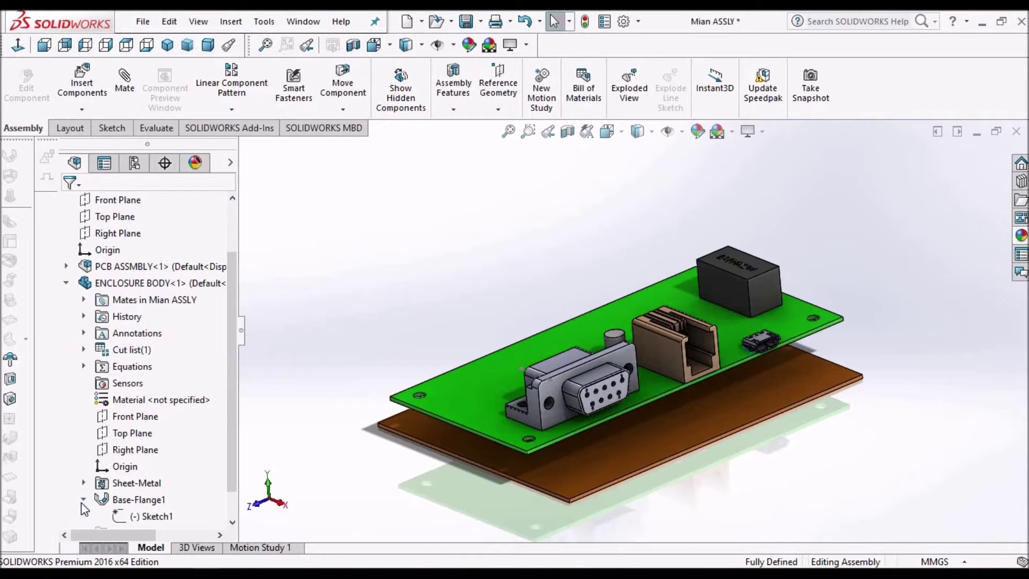
pyautogui.rightClick(138, 516)
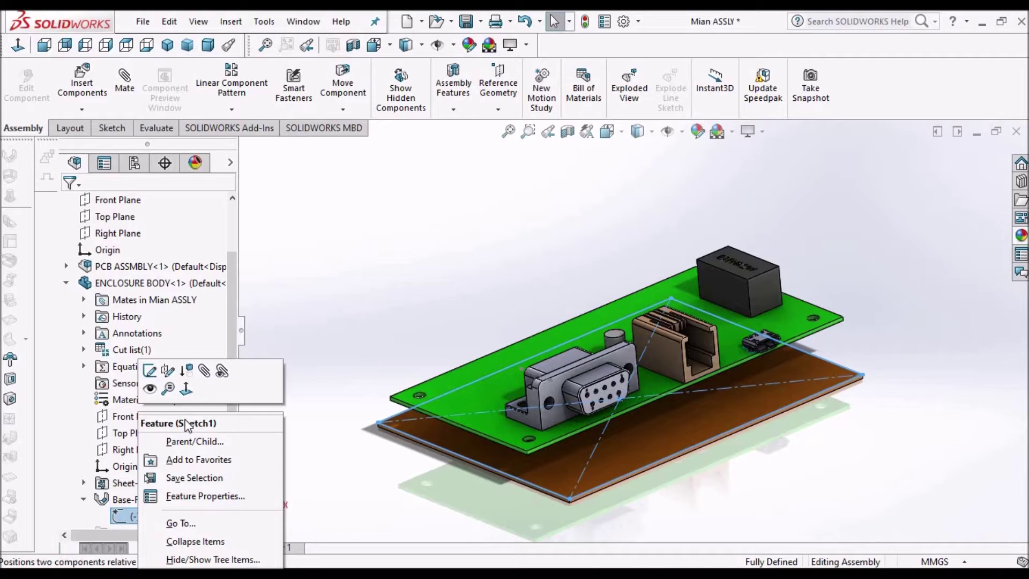
pyautogui.click(150, 370)
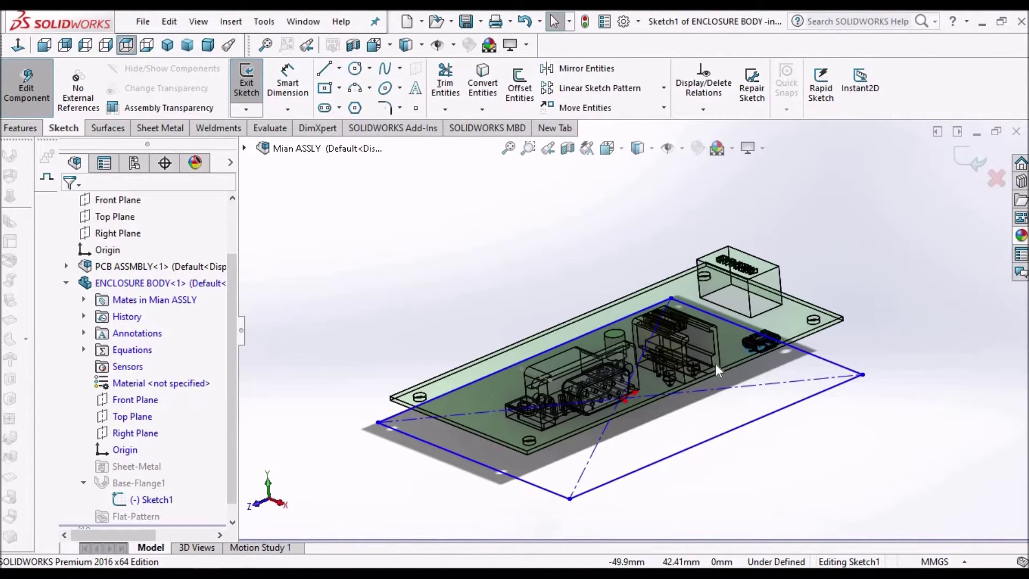
pyautogui.hotkey('ctrl', '5')
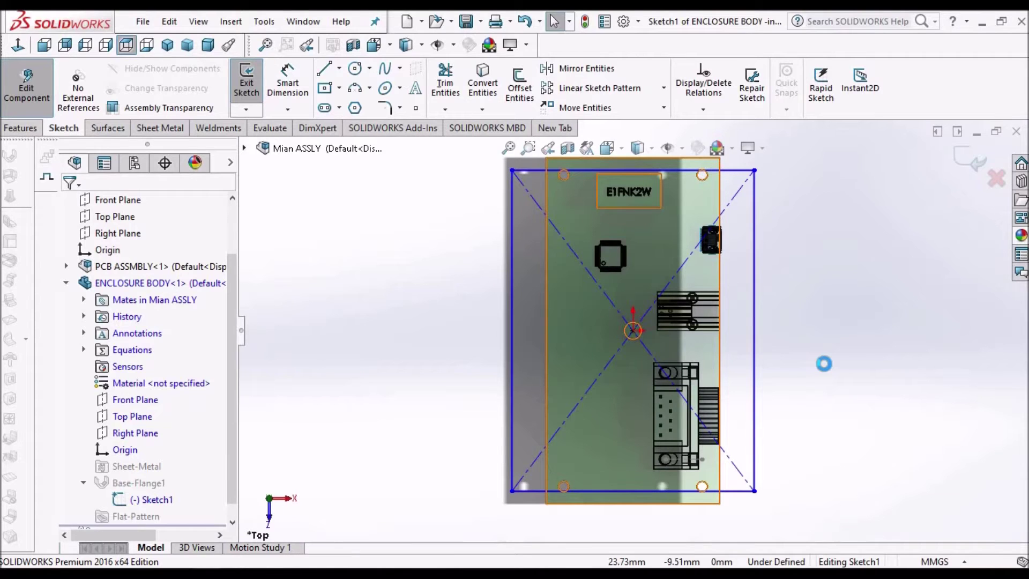
pyautogui.scroll(1, 829, 360)
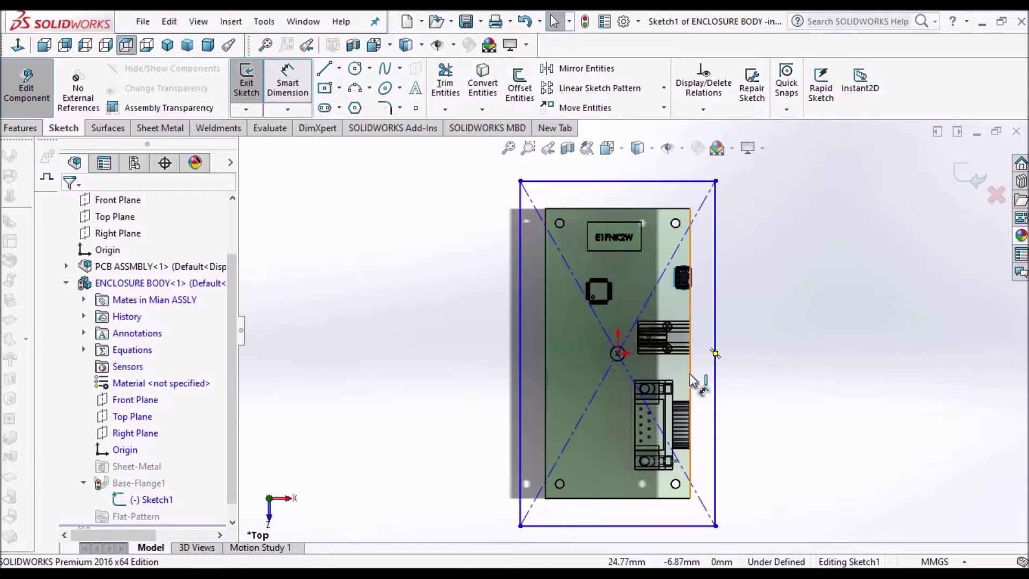
# Dimension the gap between the PCB's long edge and the adjacent long side of the base flange sketch rectangle to 3 mm
pyautogui.click(690, 354)
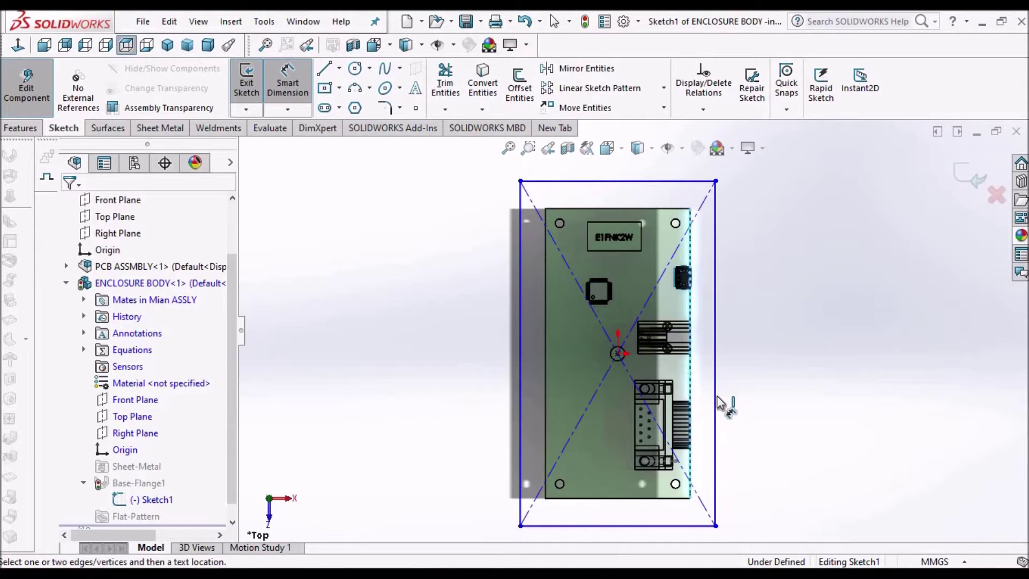
pyautogui.click(717, 427)
pyautogui.press('z')
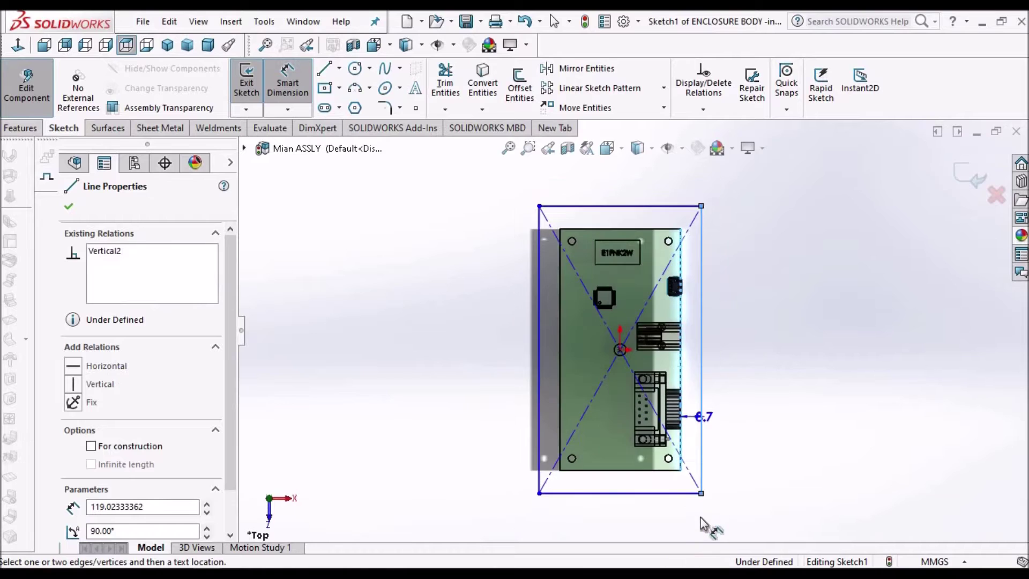
pyautogui.scroll(-1, 691, 515)
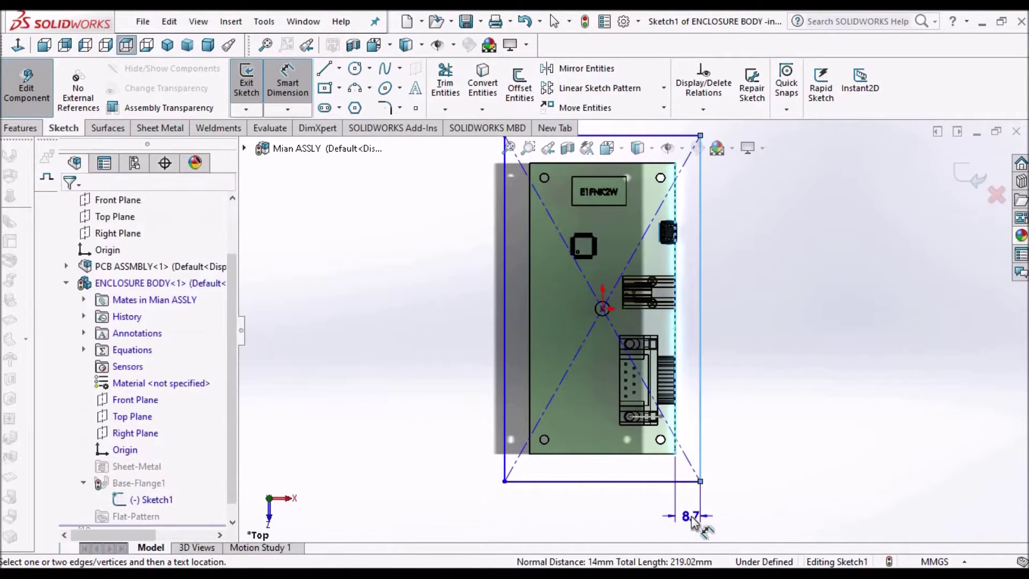
pyautogui.click(691, 519)
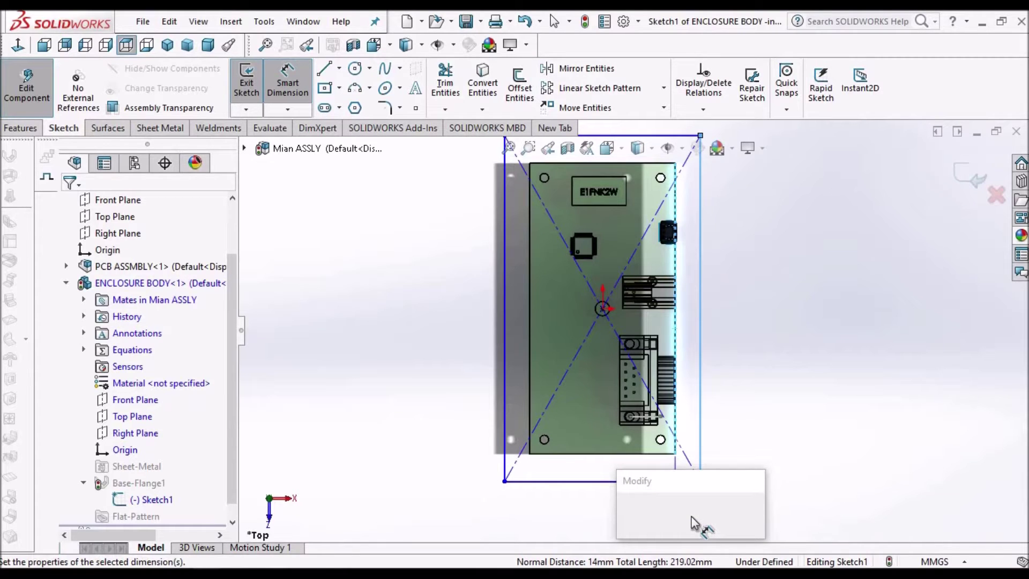
pyautogui.write('3')
pyautogui.press('Return')
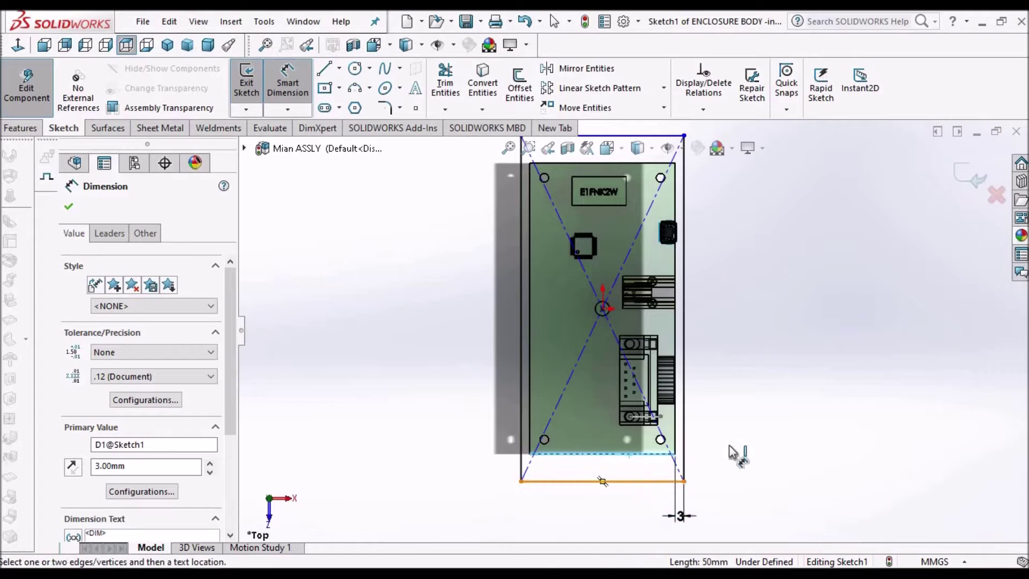
# Dimension the sketch rectangle's short side from the PCB's short edge with the same gap as the long side, and exit the sketch
pyautogui.click(742, 478)
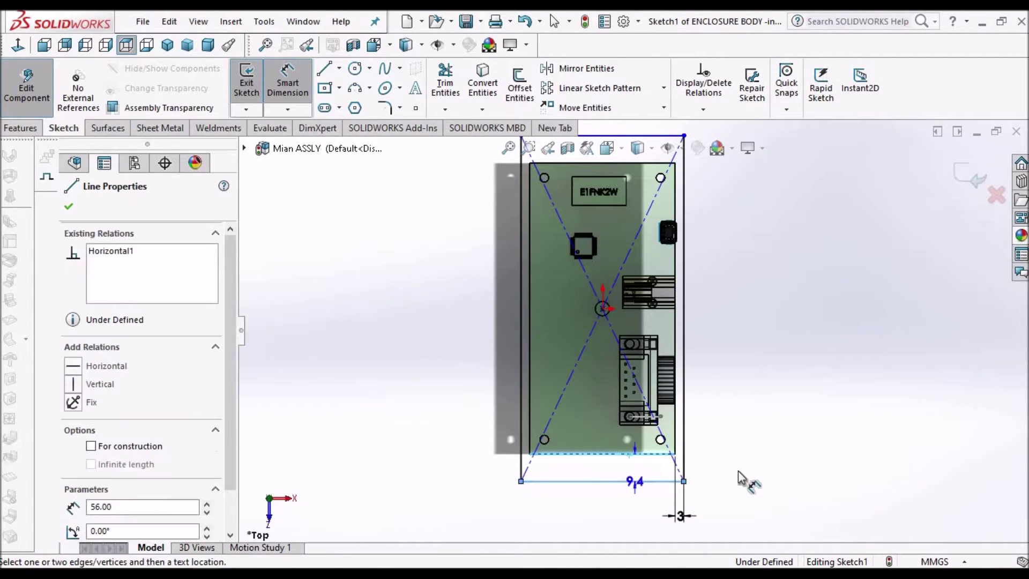
pyautogui.click(738, 473)
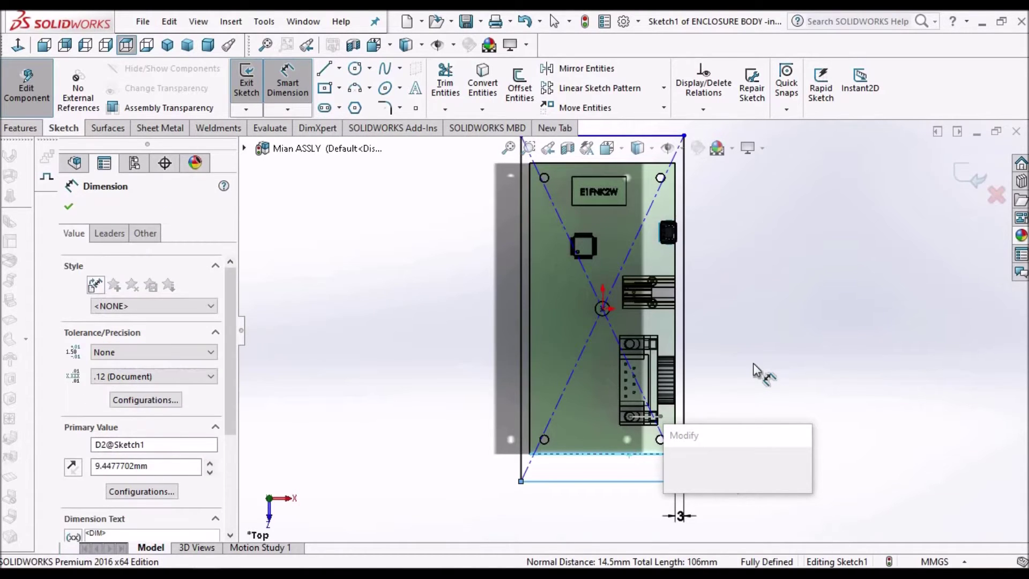
pyautogui.press('Return')
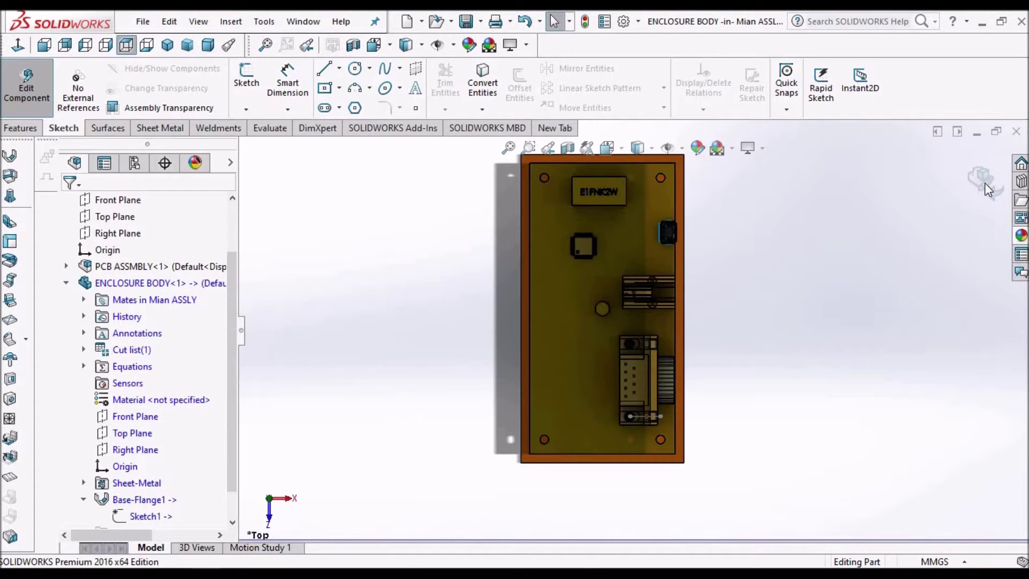
# Examine the resized base flange beneath the PCB and its connectors from several angles
pyautogui.scroll(2, 641, 333)
pyautogui.moveTo(600, 191); pyautogui.dragTo(604, 374, button='middle')
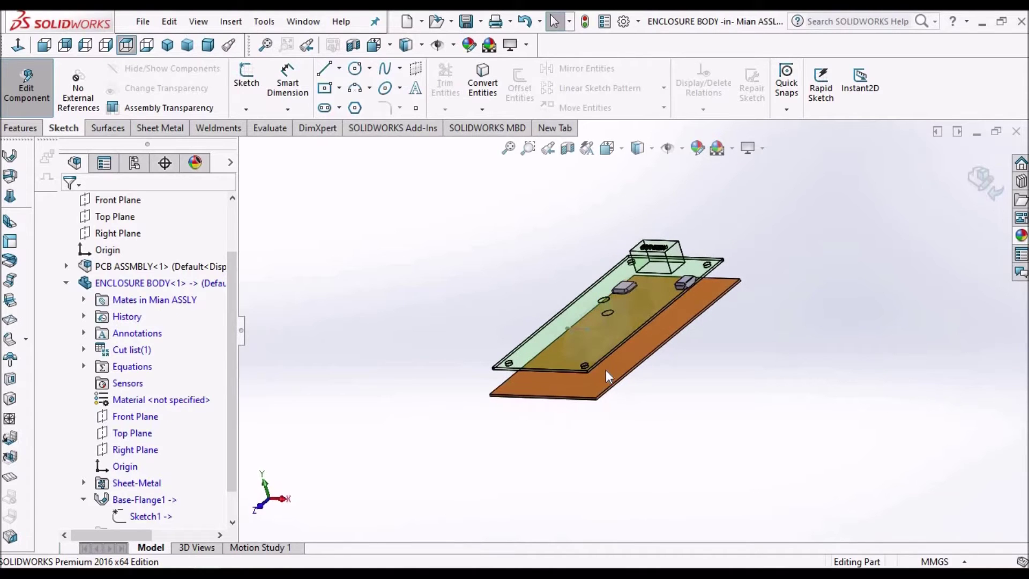
pyautogui.scroll(-5, 595, 338)
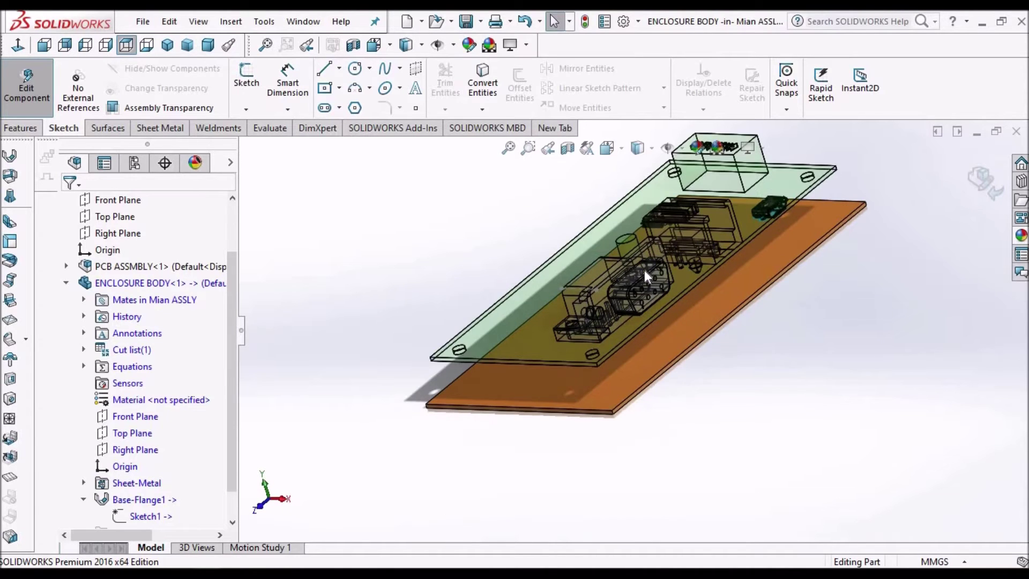
pyautogui.scroll(-1, 669, 310)
pyautogui.moveTo(670, 312); pyautogui.dragTo(649, 274, button='middle')
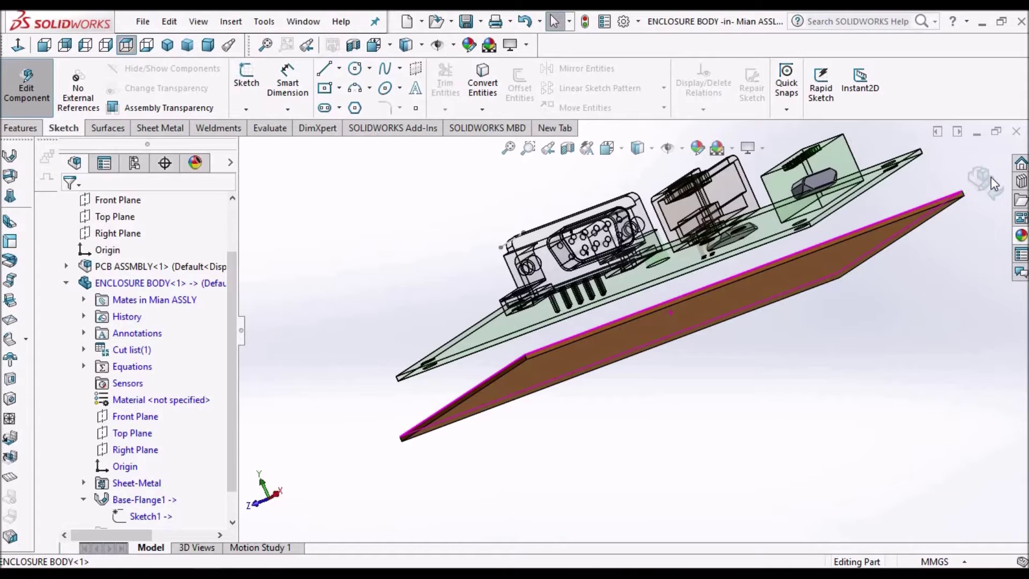
pyautogui.scroll(2, 994, 184)
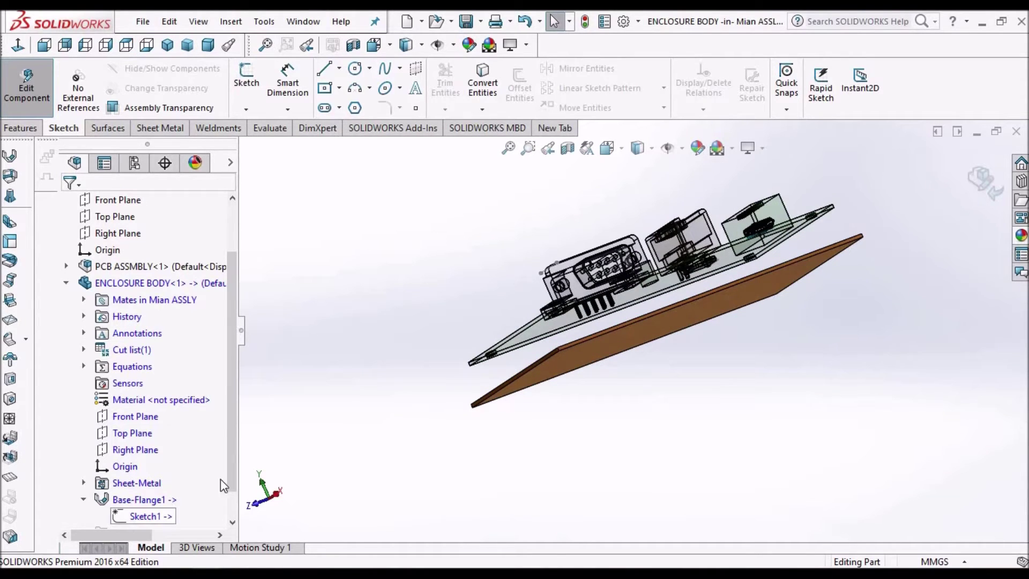
pyautogui.scroll(-1, 234, 498)
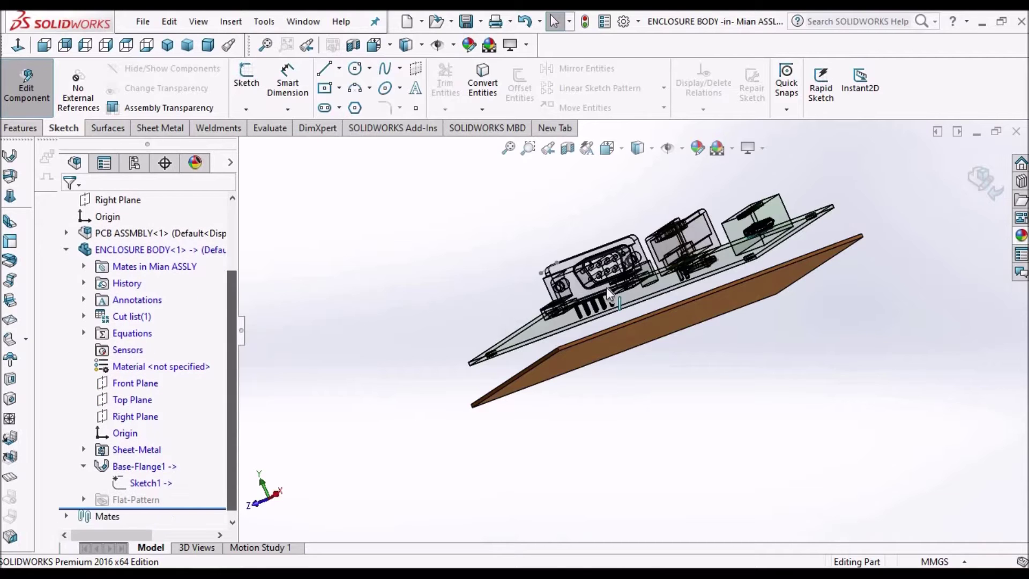
pyautogui.moveTo(638, 355); pyautogui.dragTo(646, 377, button='middle')
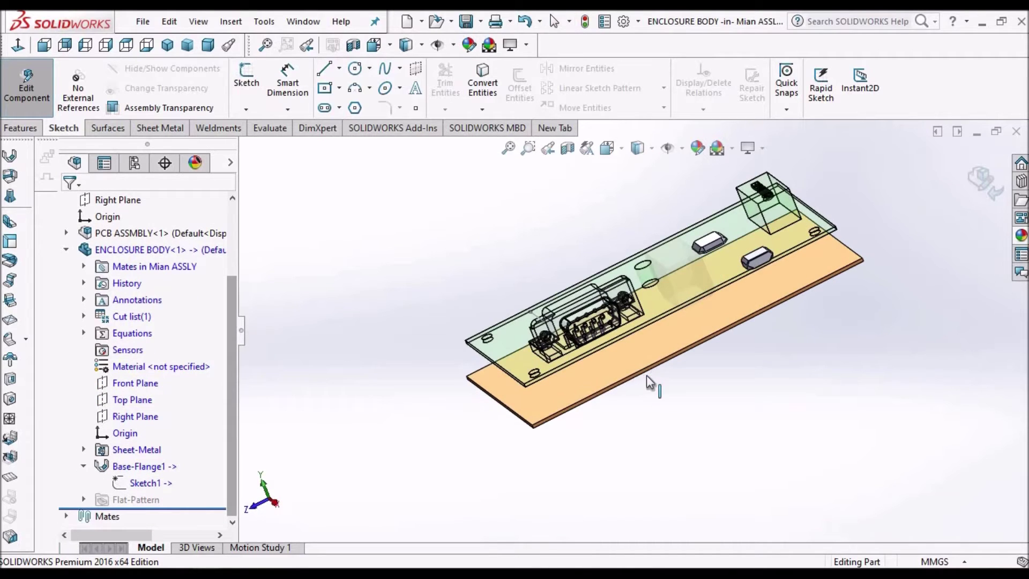
pyautogui.scroll(-2, 666, 365)
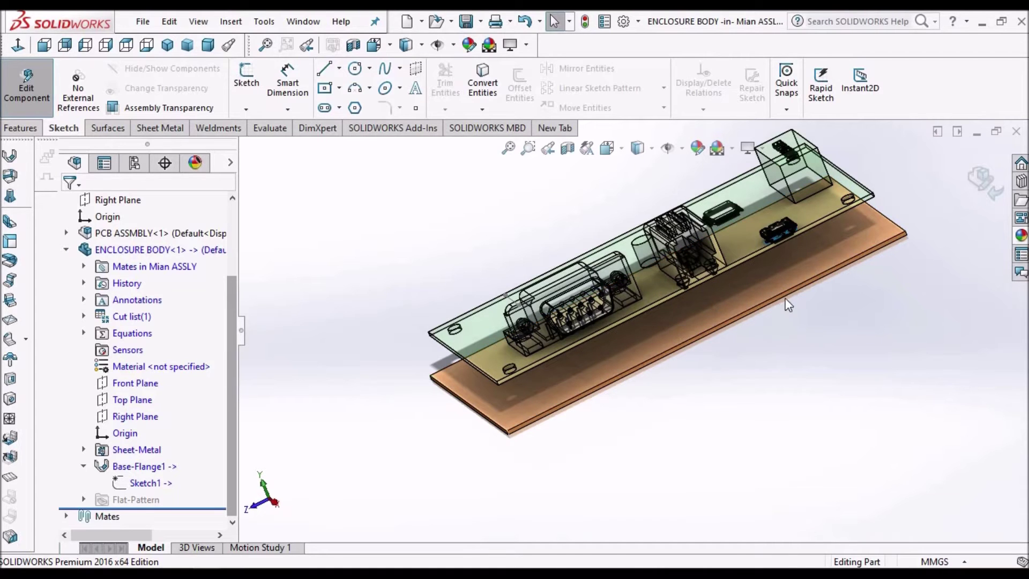
pyautogui.scroll(2, 782, 300)
pyautogui.moveTo(797, 279); pyautogui.dragTo(827, 273, button='middle')
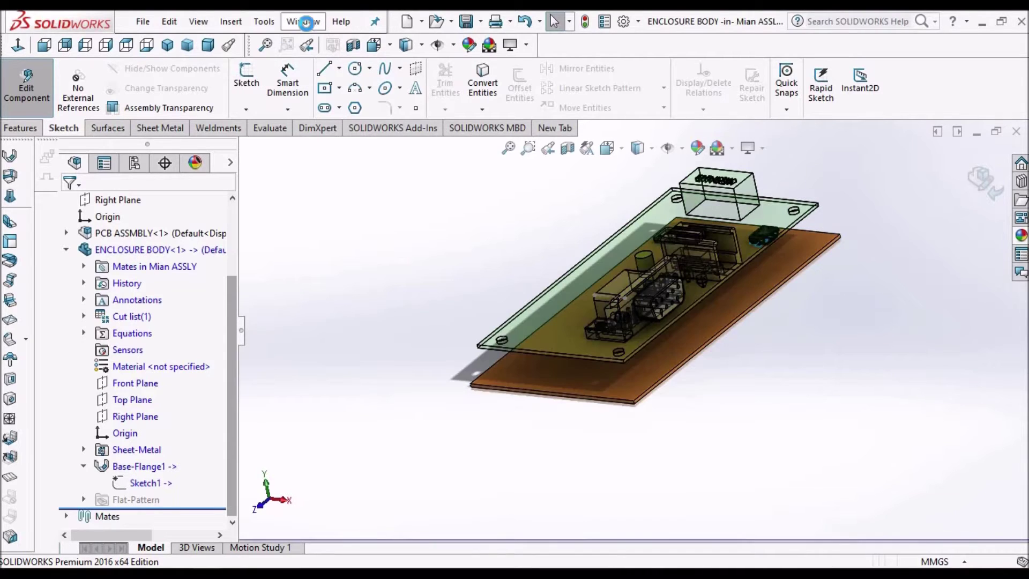
# Switch to the ENCLOSURE BODY part and place upward edge flanges along both long edges of the base flange
pyautogui.click(304, 22)
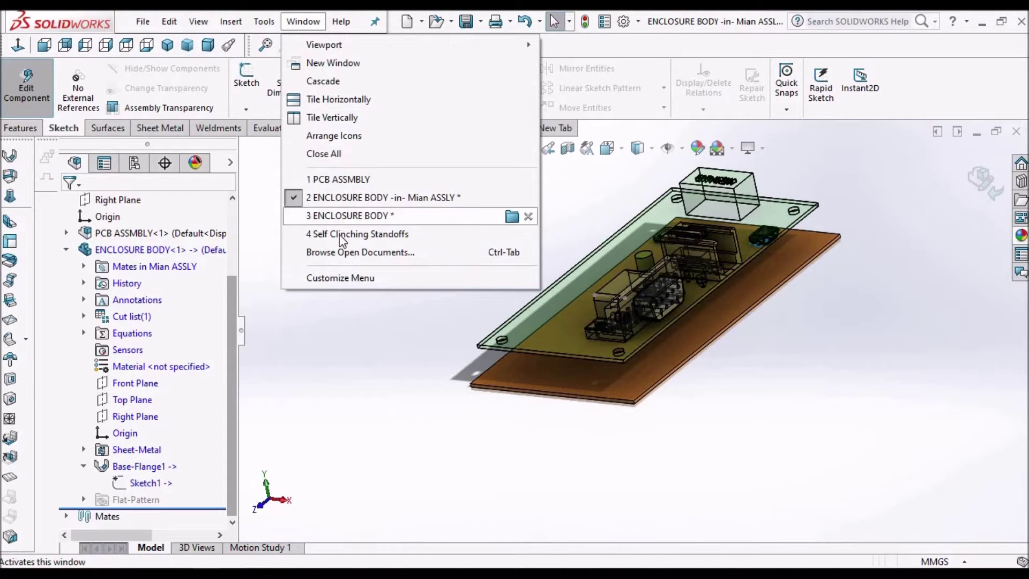
pyautogui.click(352, 216)
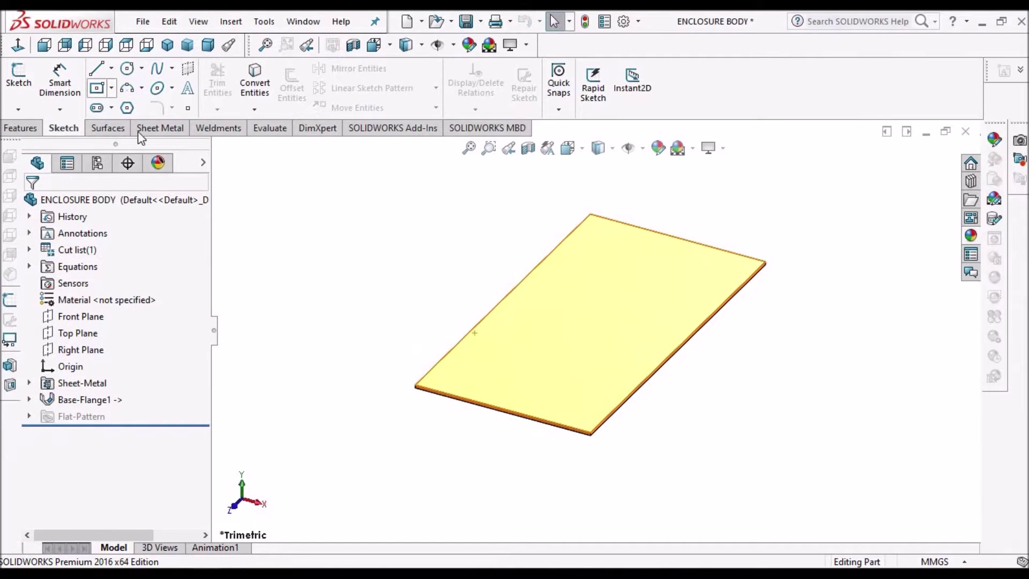
pyautogui.click(168, 130)
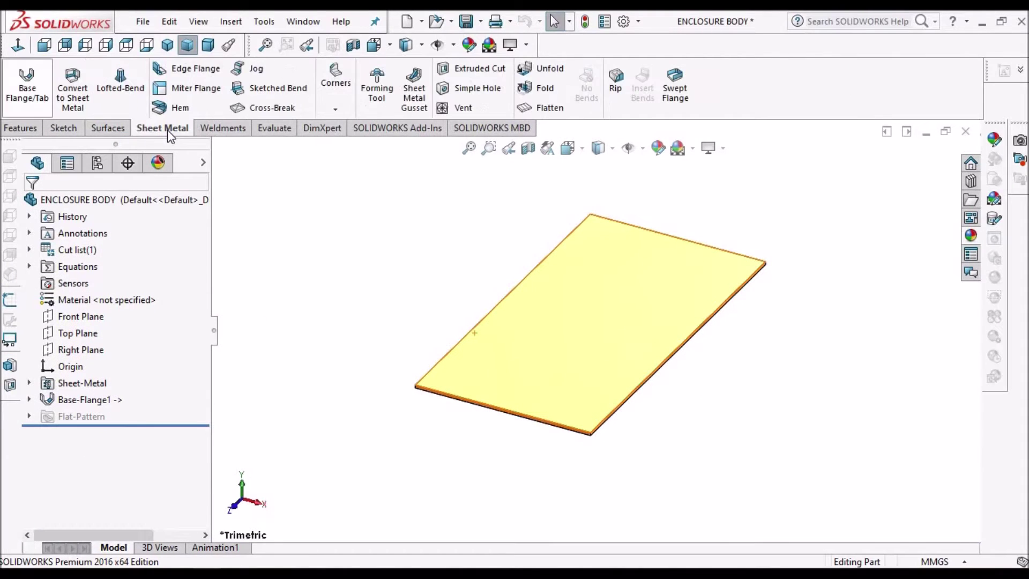
pyautogui.click(191, 71)
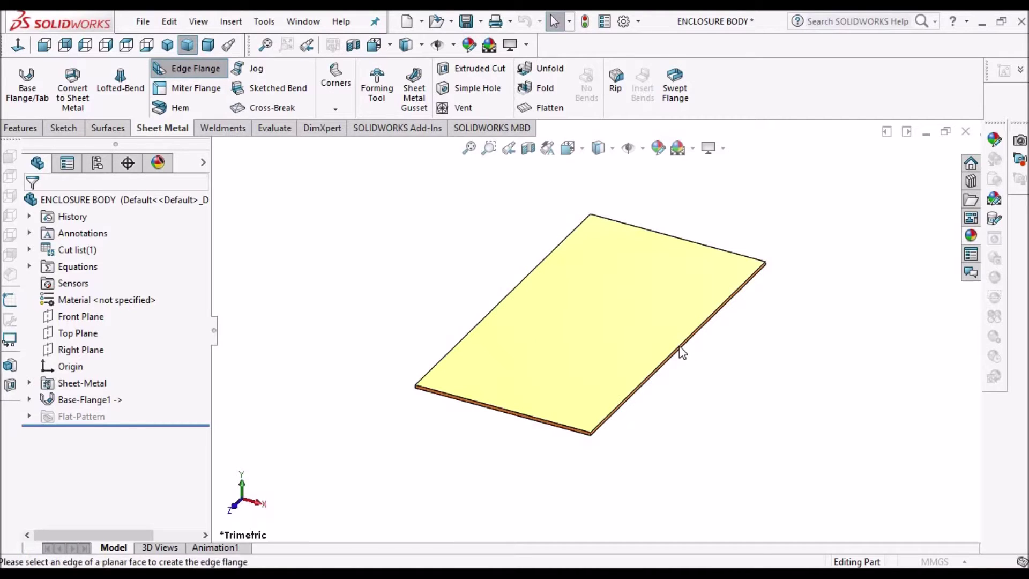
pyautogui.click(660, 271)
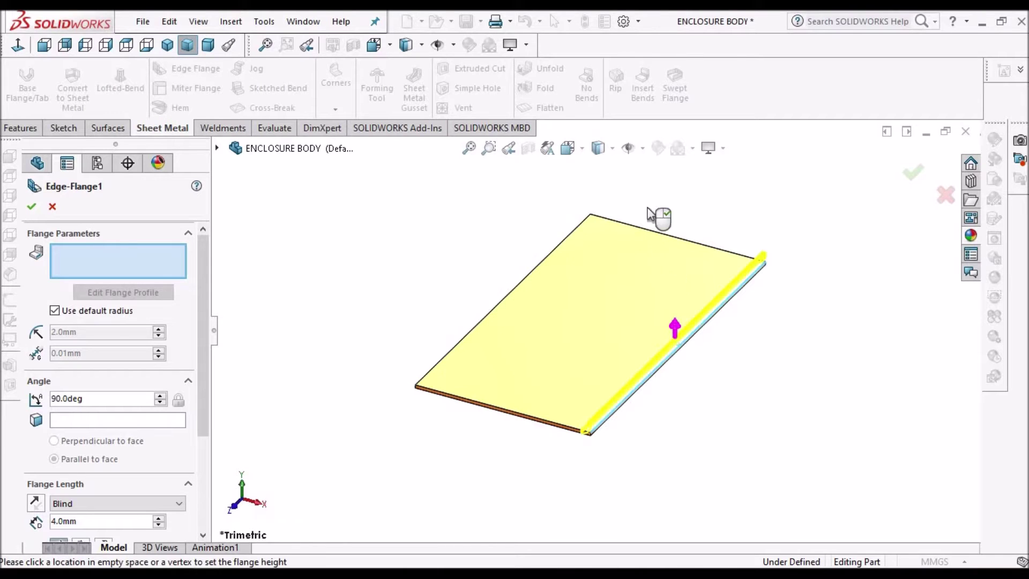
pyautogui.click(511, 248)
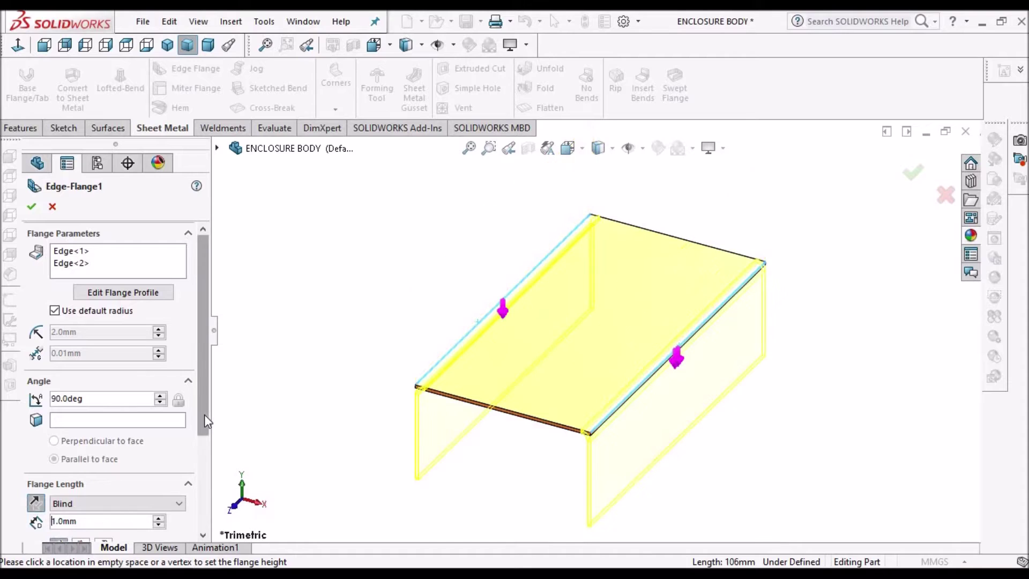
pyautogui.moveTo(206, 419); pyautogui.dragTo(210, 468)
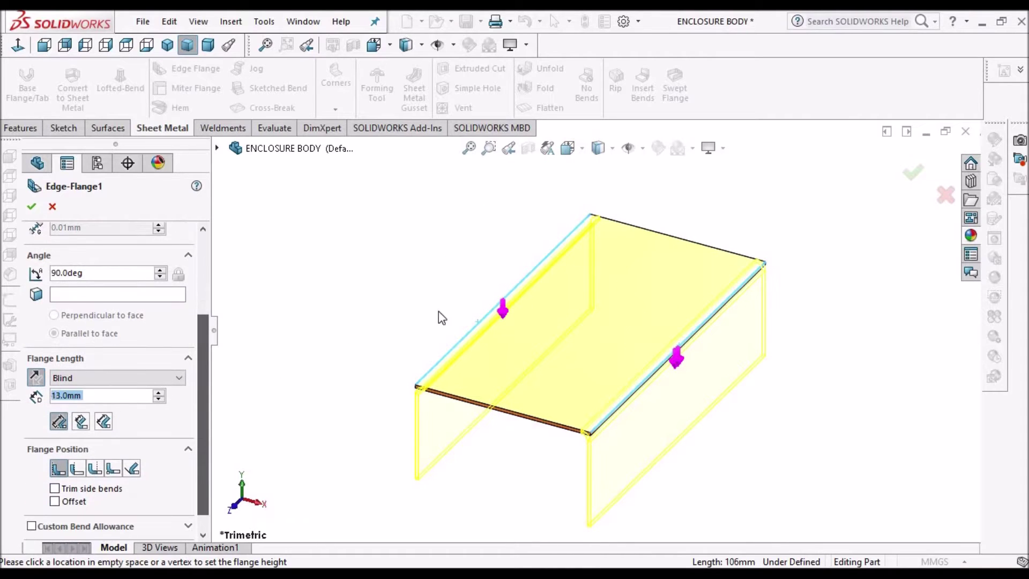
pyautogui.click(505, 325)
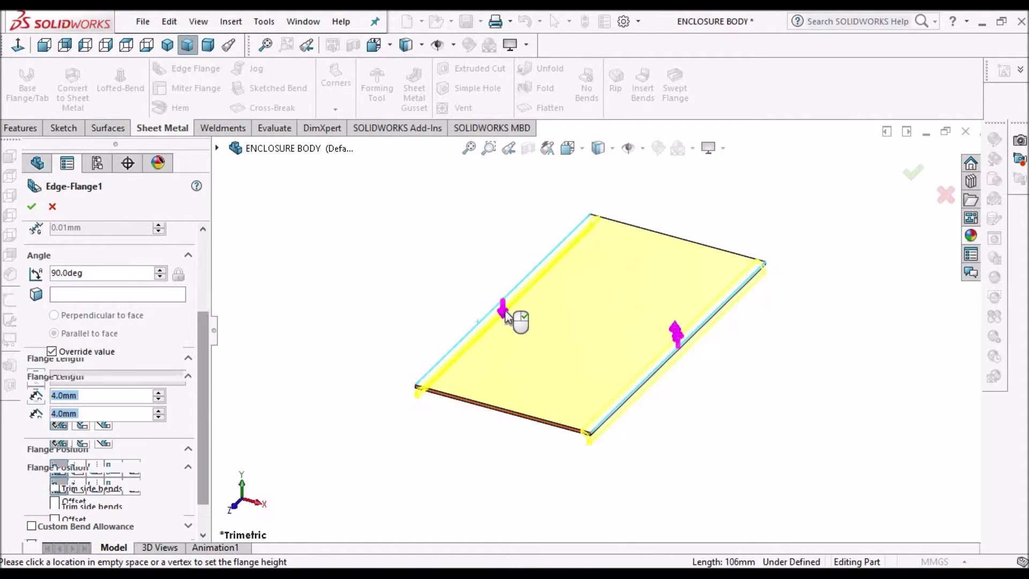
pyautogui.click(518, 208)
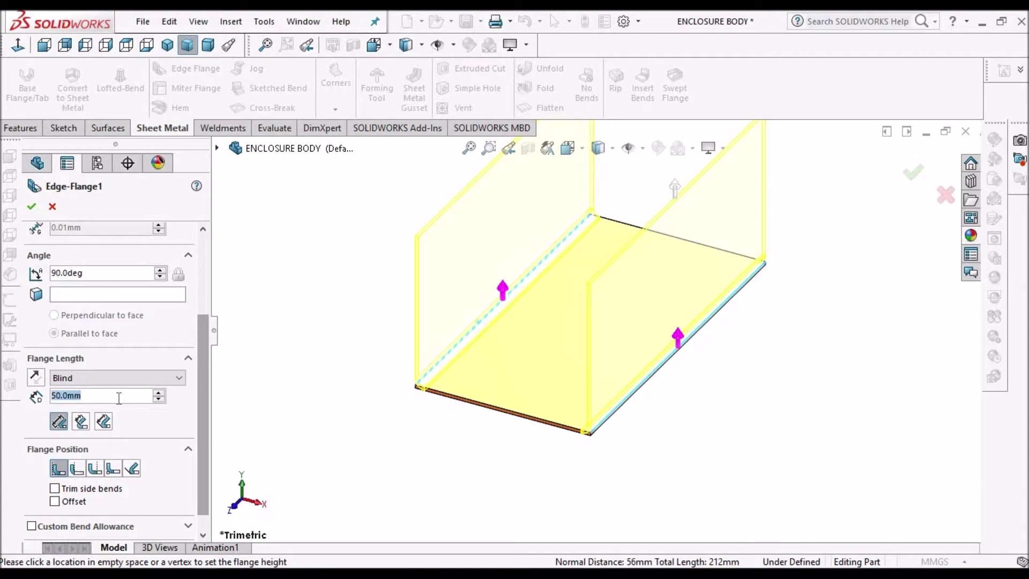
# Set the edge flange length to 30 mm, accept the feature and save the ENCLOSURE BODY part
pyautogui.write('30')
pyautogui.press('Return')
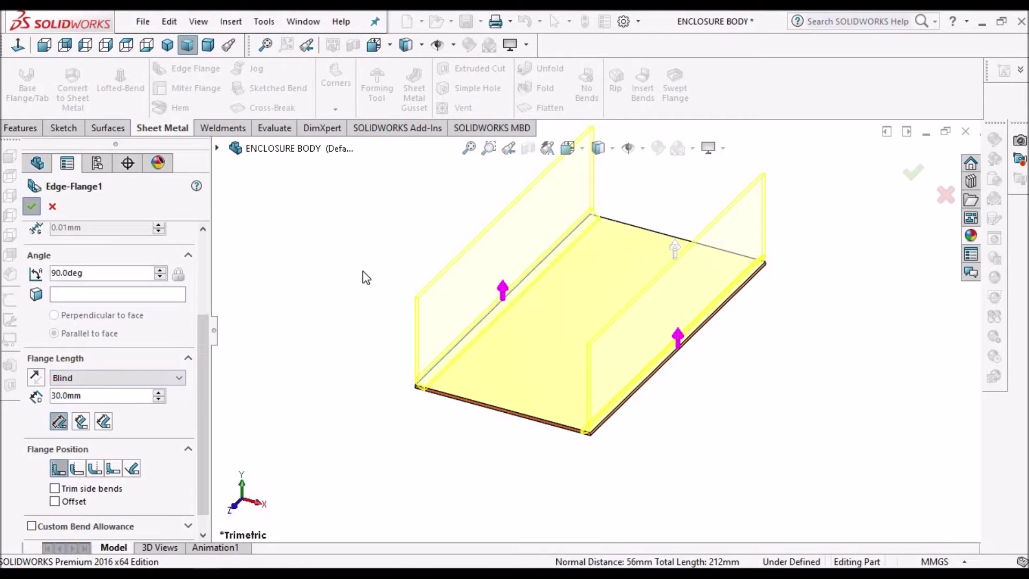
pyautogui.press('Return')
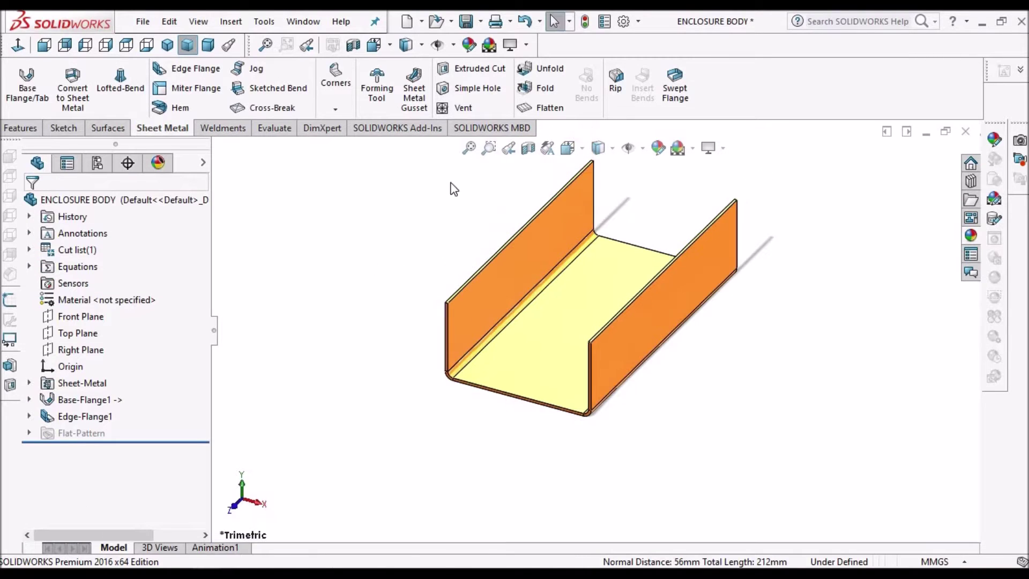
pyautogui.click(465, 21)
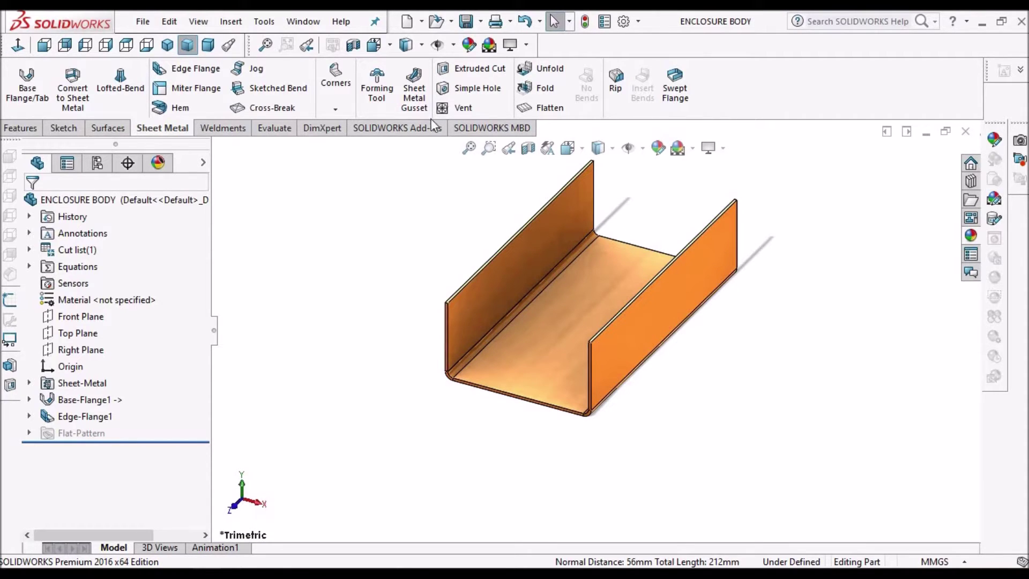
# Return to the Mian ASSLY document and rebuild the assembly with the changed enclosure body
pyautogui.click(303, 22)
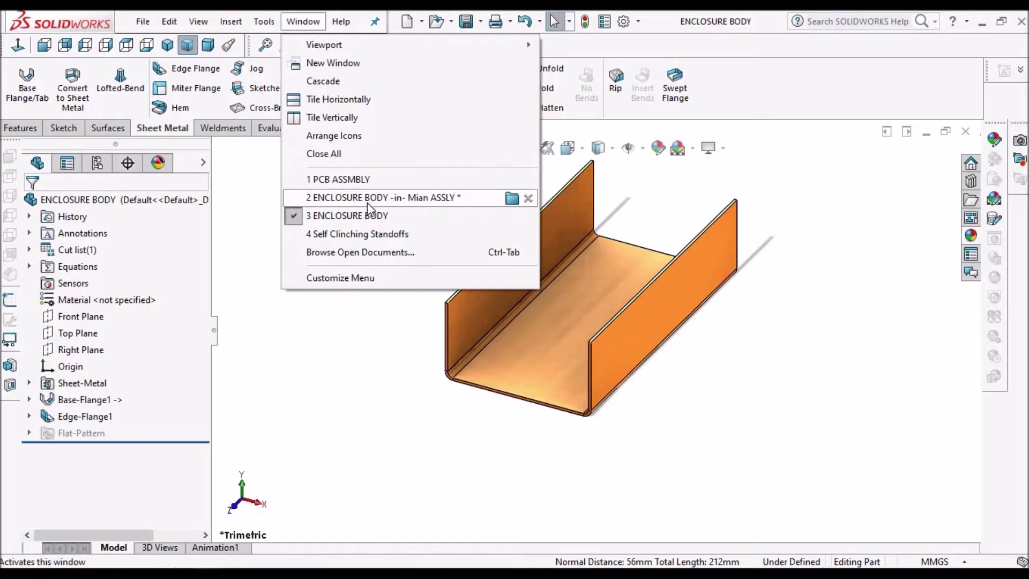
pyautogui.click(364, 181)
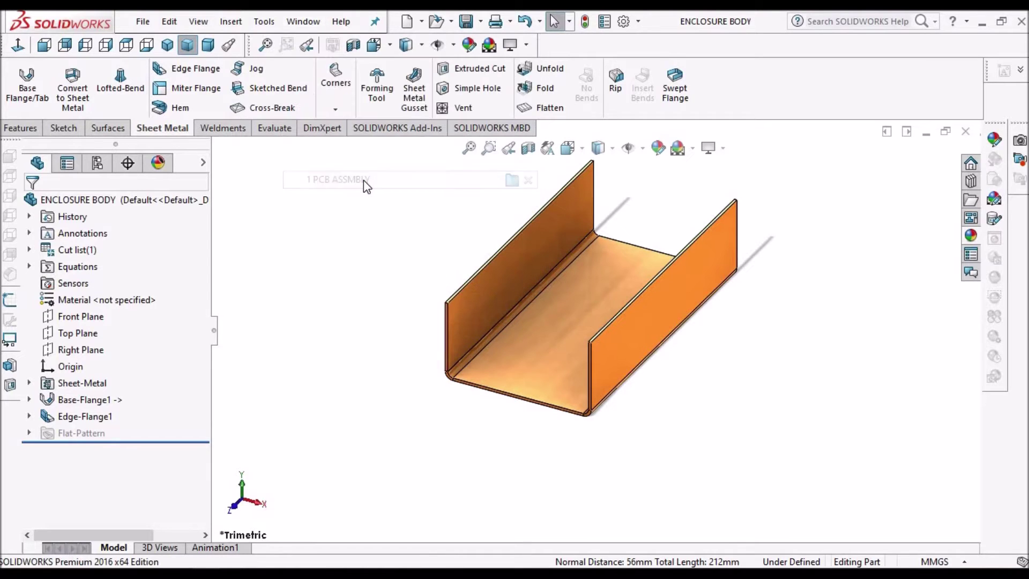
pyautogui.click(306, 21)
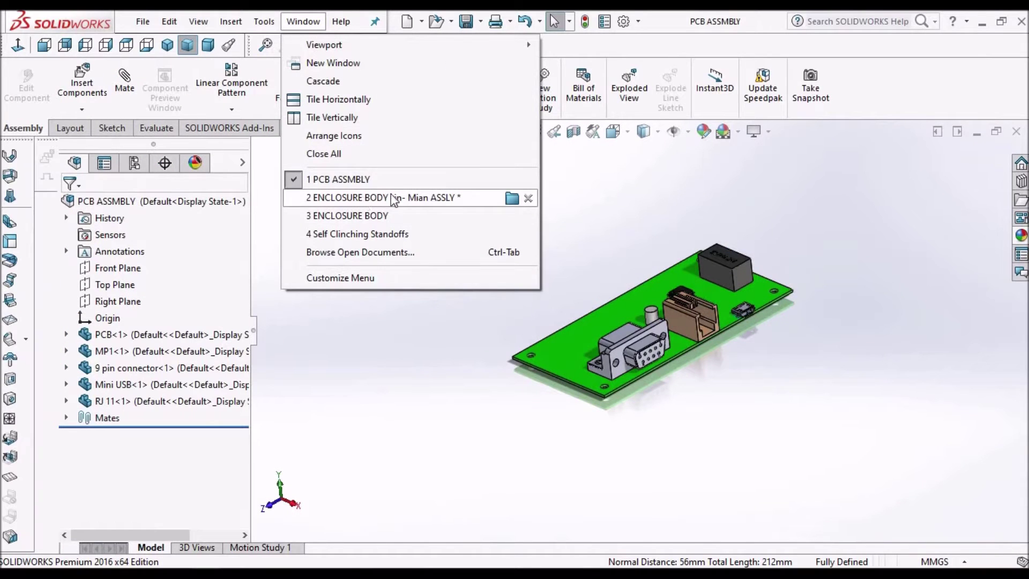
pyautogui.click(602, 284)
pyautogui.hotkey('ctrl', 'Tab')
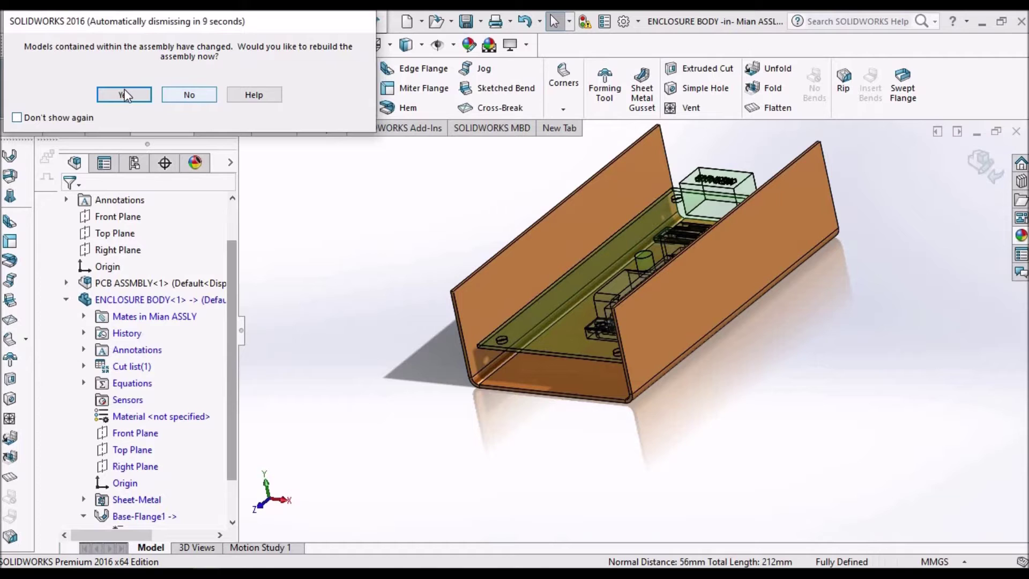
pyautogui.click(125, 95)
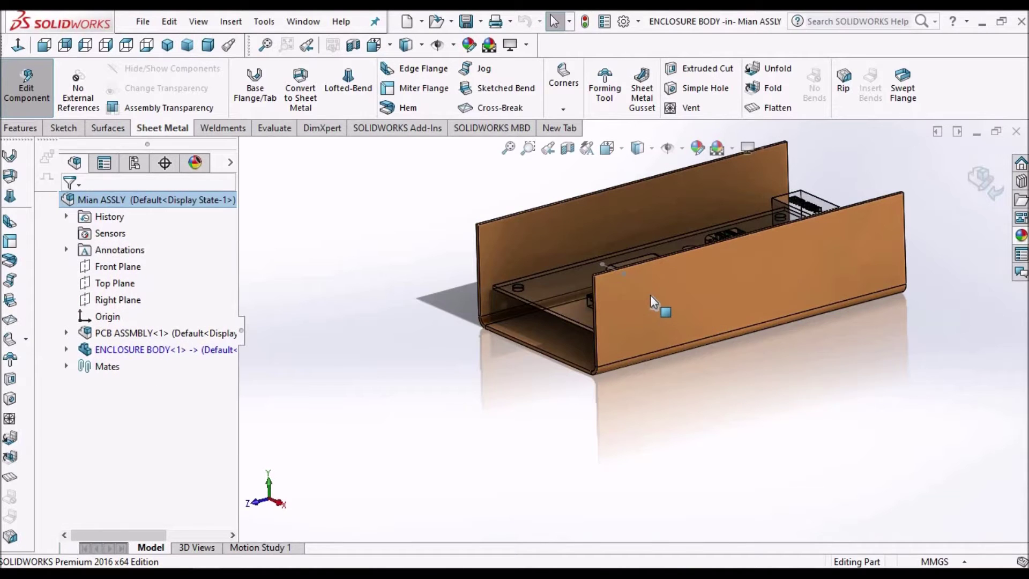
# Switch to the ENCLOSURE BODY part and start an Extruded Cut sketch on the outer side flange face, viewed normal to it
pyautogui.moveTo(650, 294)
pyautogui.mouseDown(button='middle')
pyautogui.moveTo(705, 326)
pyautogui.moveTo(748, 324)
pyautogui.moveTo(757, 310)
pyautogui.moveTo(715, 363)
pyautogui.moveTo(723, 357)
pyautogui.moveTo(673, 260)
pyautogui.moveTo(672, 303)
pyautogui.mouseUp(button='middle')
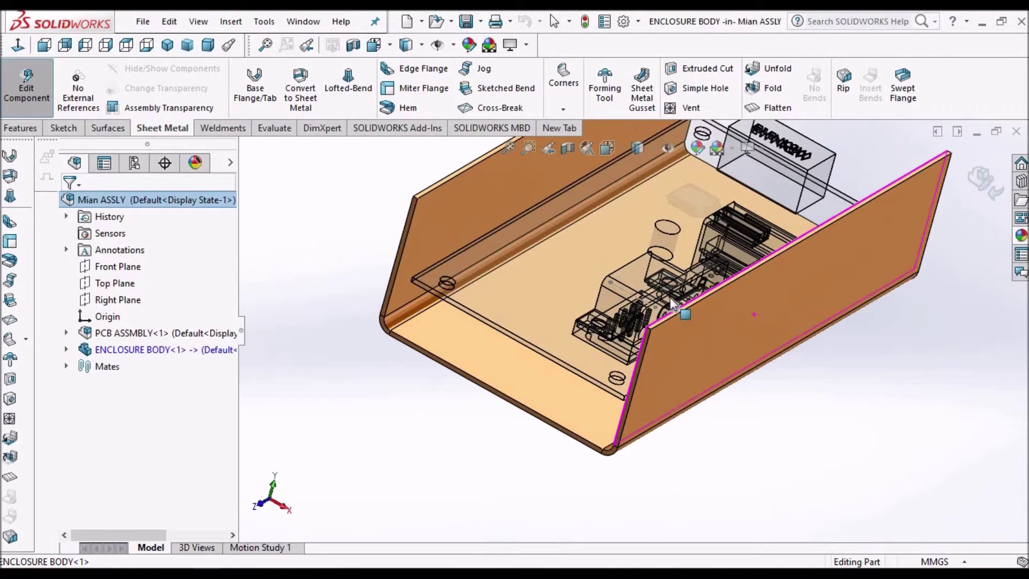
pyautogui.click(304, 22)
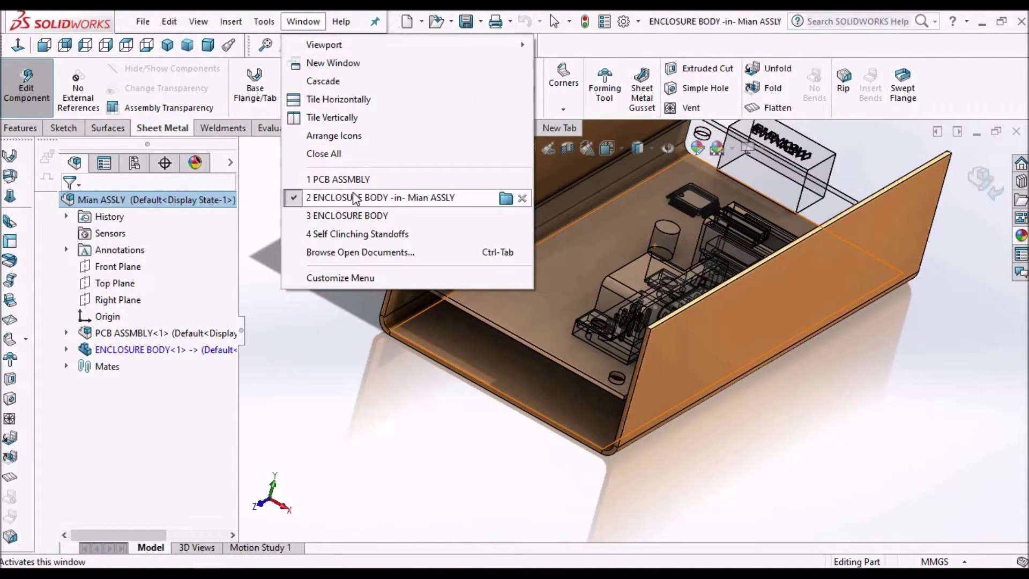
pyautogui.click(353, 220)
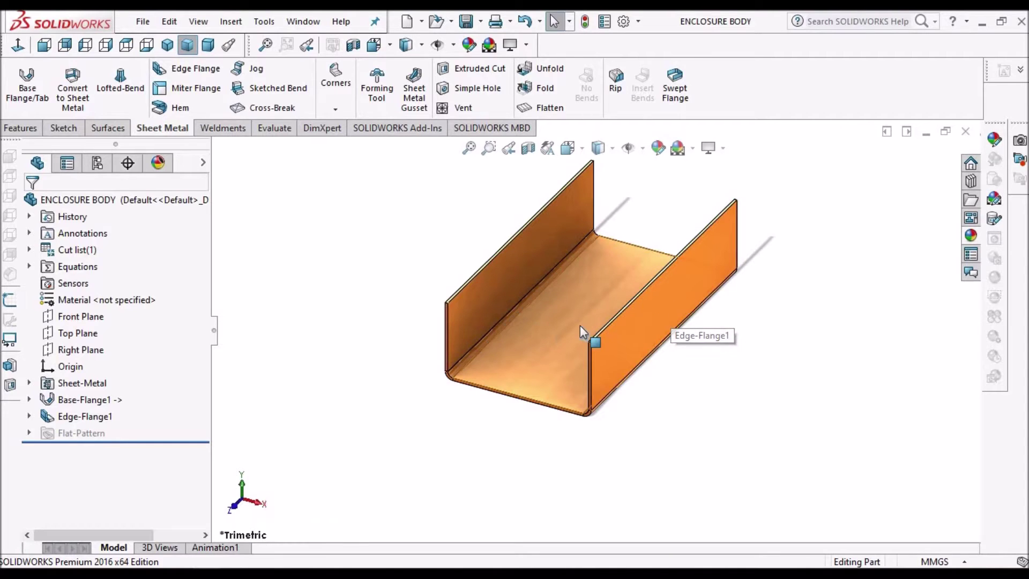
pyautogui.click(662, 325)
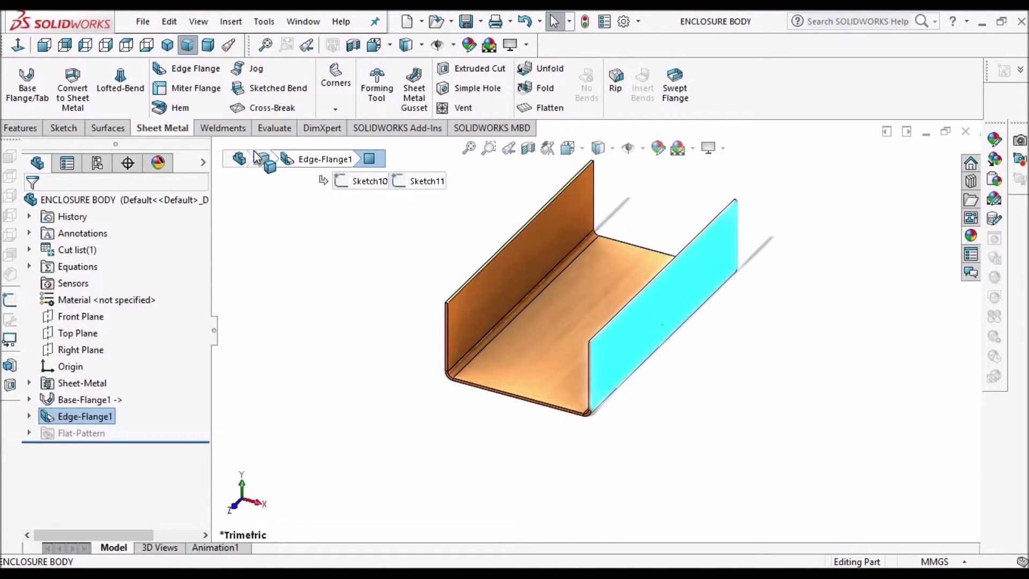
pyautogui.click(479, 68)
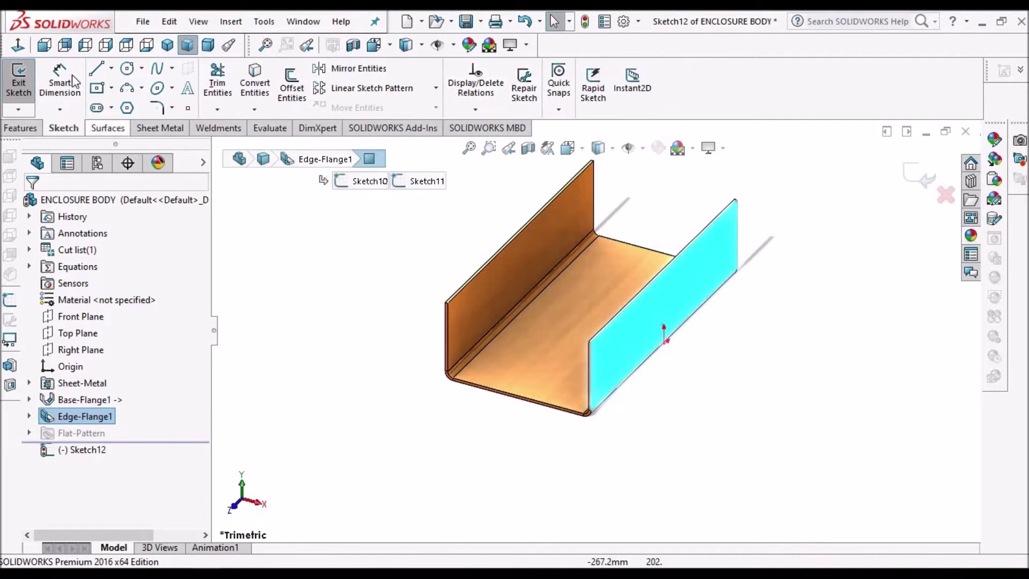
pyautogui.click(18, 45)
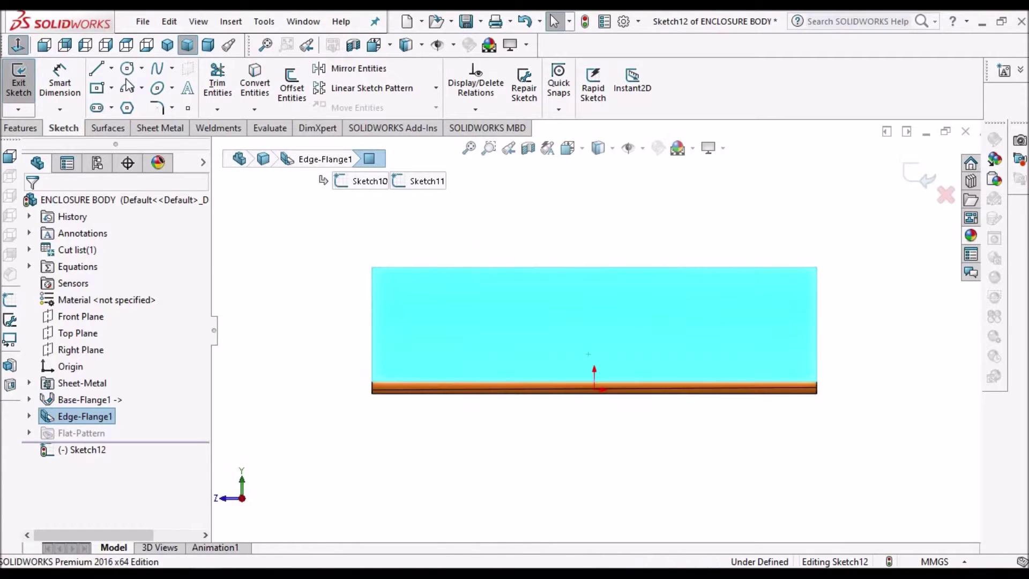
# Sketch a circle of about 6 mm radius on the flange face and cut it with the depth linked to the sheet thickness
pyautogui.click(127, 68)
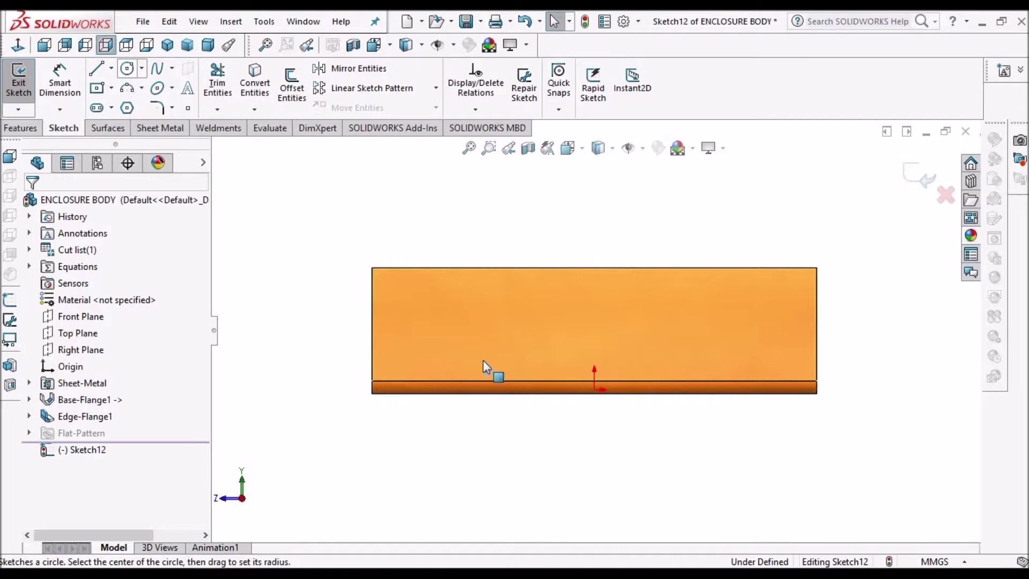
pyautogui.press('Escape')
pyautogui.click(497, 323)
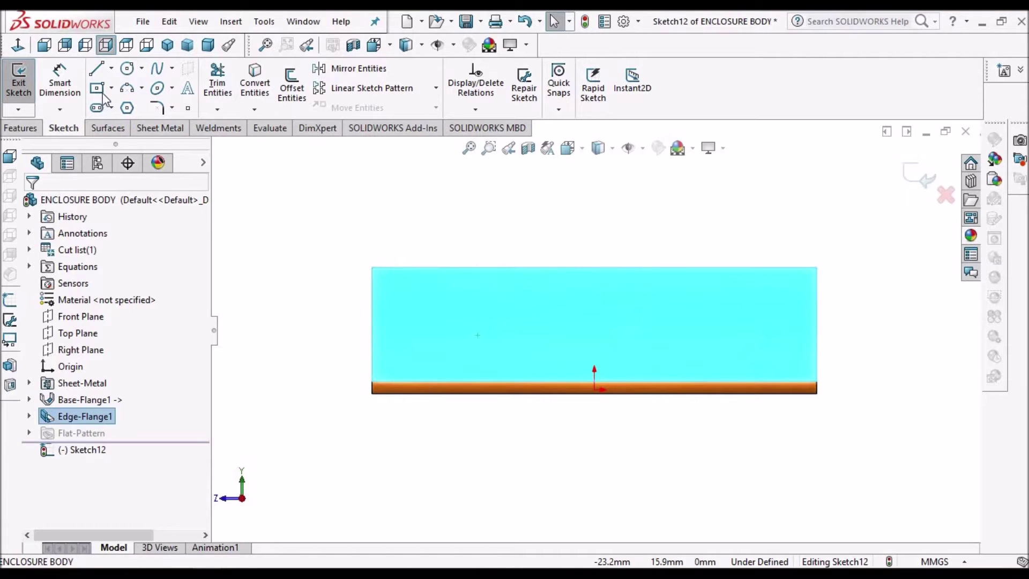
pyautogui.click(128, 69)
pyautogui.click(527, 315)
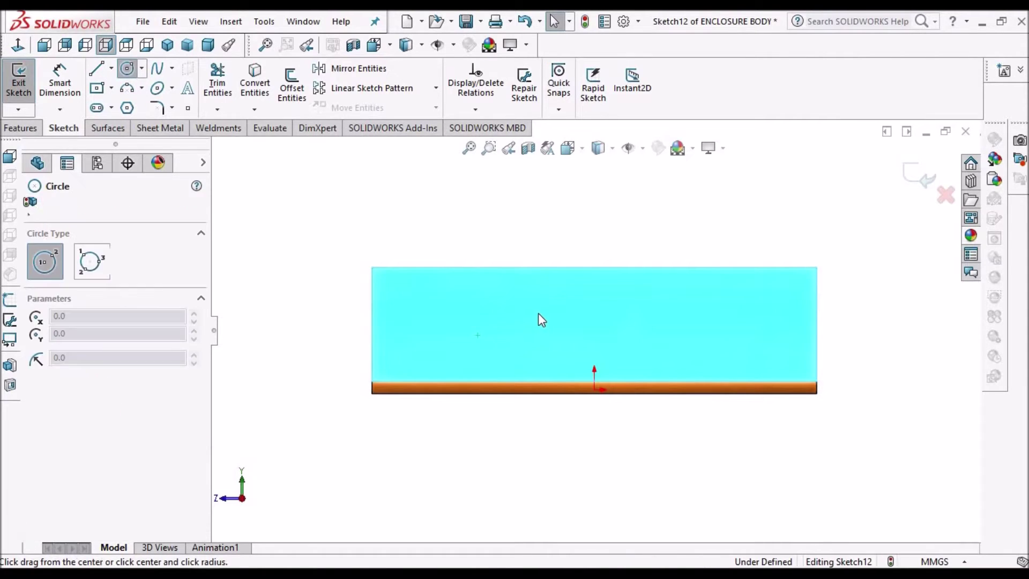
pyautogui.click(545, 296)
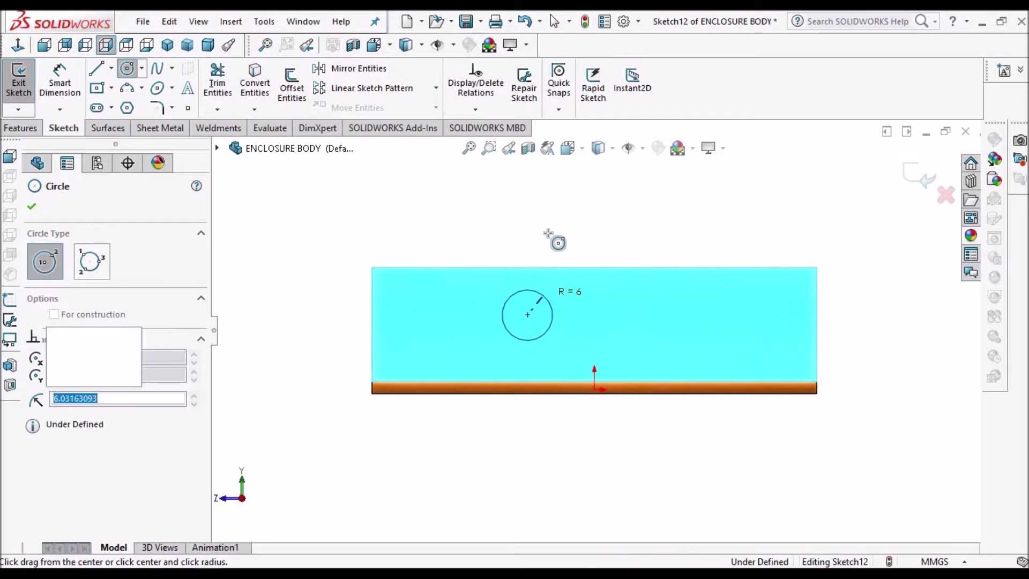
pyautogui.rightClick(557, 237)
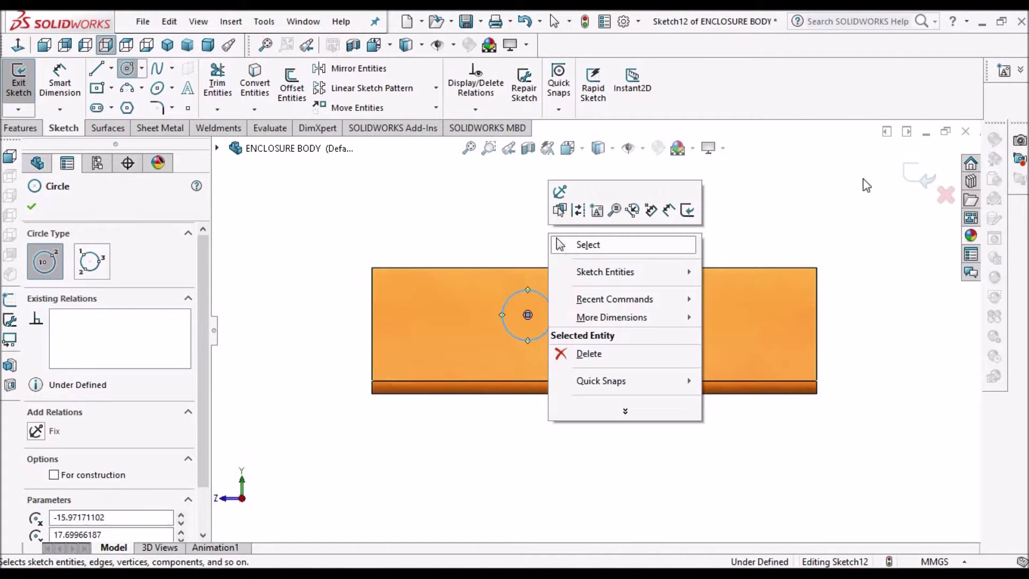
pyautogui.press('Escape')
pyautogui.press('Escape')
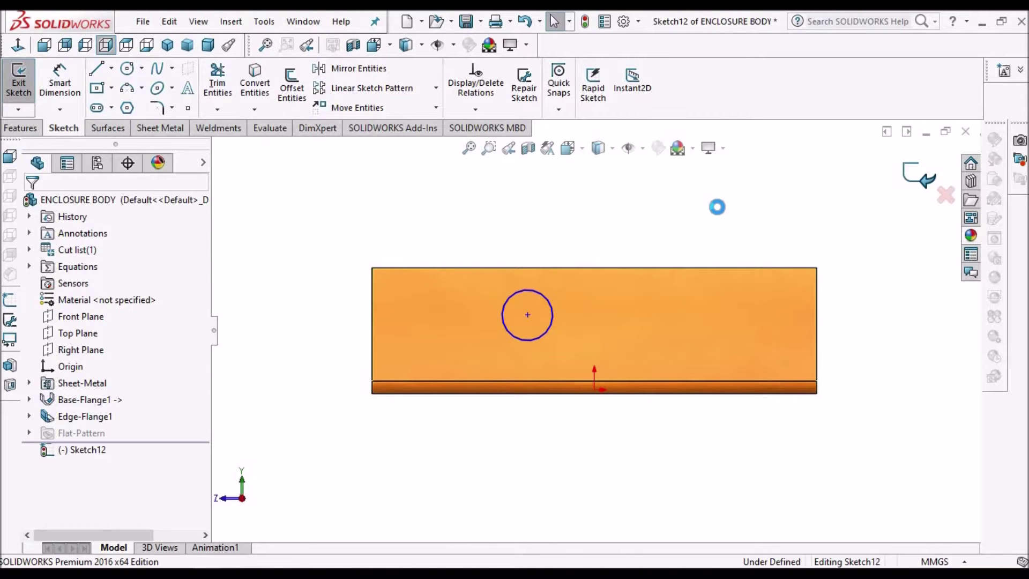
pyautogui.click(32, 207)
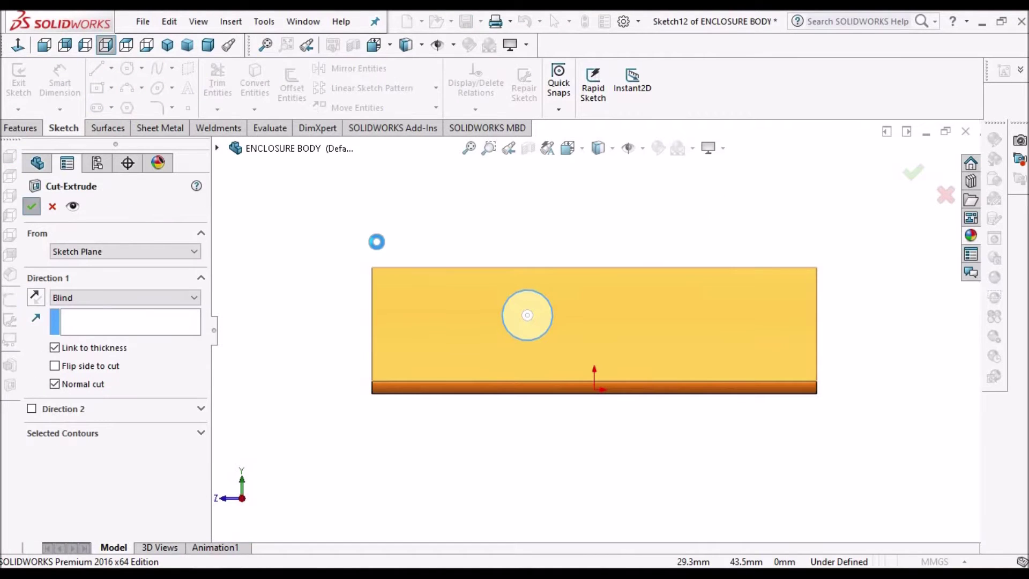
pyautogui.moveTo(498, 287)
pyautogui.mouseDown(button='middle')
pyautogui.moveTo(517, 318)
pyautogui.moveTo(494, 288)
pyautogui.mouseUp(button='middle')
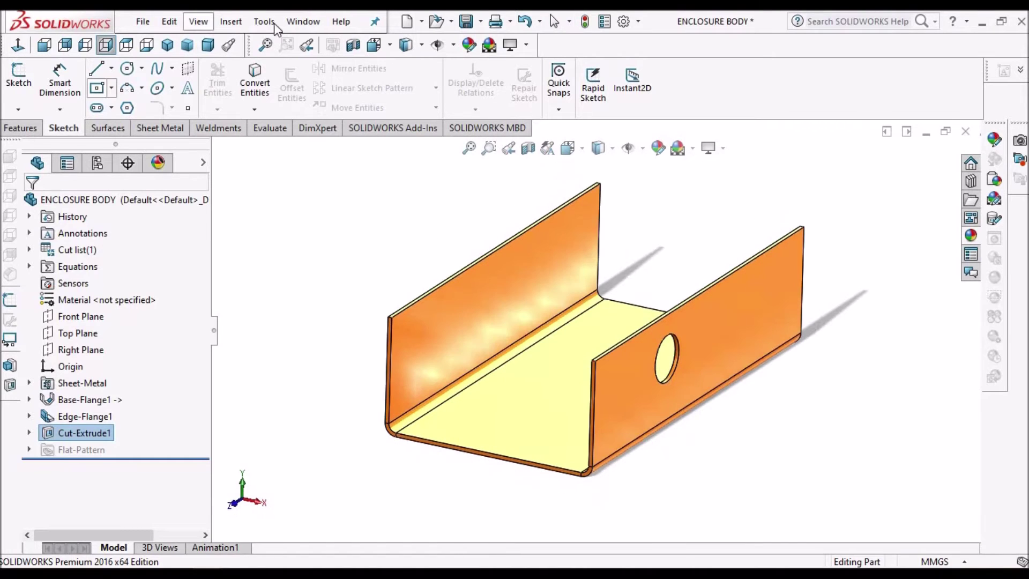
# Return to the Mian ASSLY document and rebuild it with the new flange cutout
pyautogui.click(304, 22)
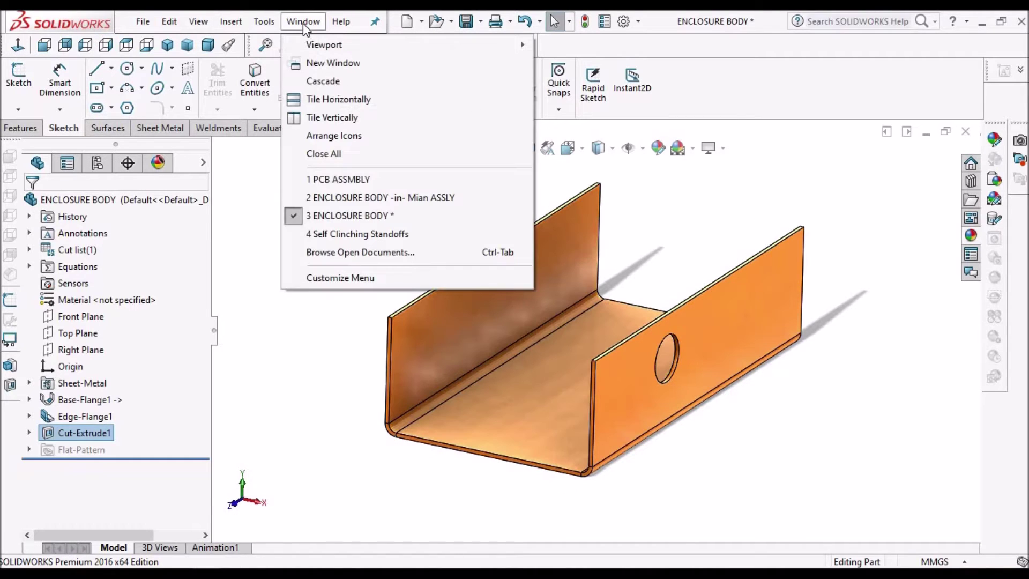
pyautogui.click(375, 197)
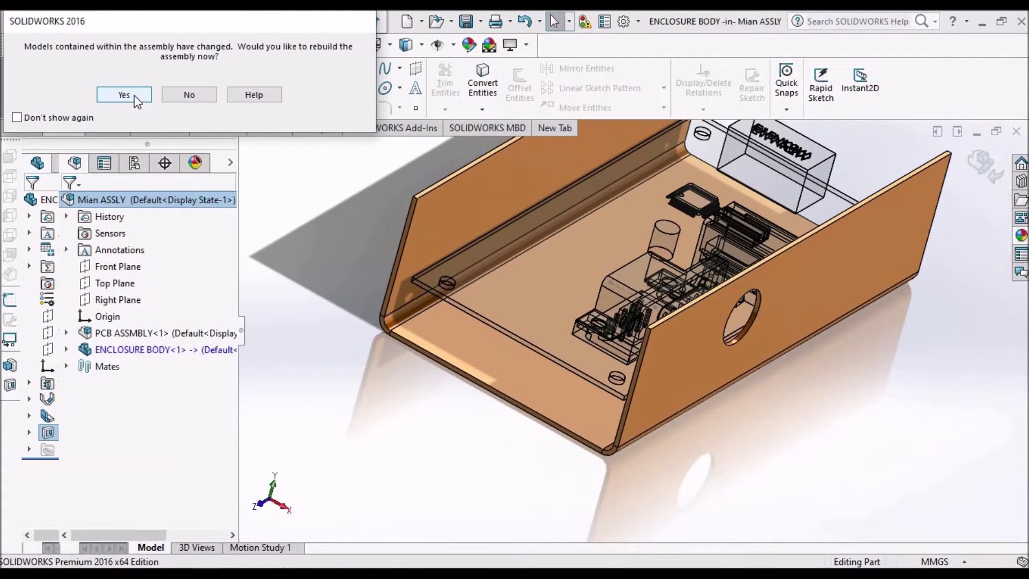
pyautogui.press('Return')
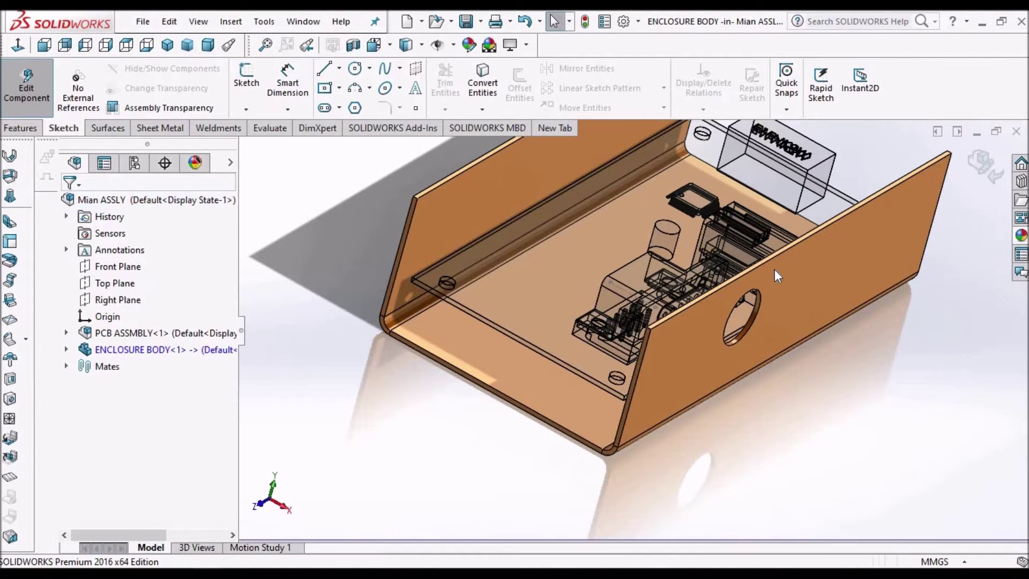
# Open the enclosure body's circular cut sketch for editing within the assembly and view it normal to the flange face
pyautogui.scroll(3, 770, 269)
pyautogui.moveTo(770, 269); pyautogui.dragTo(617, 289, button='middle')
pyautogui.click(66, 350)
pyautogui.scroll(-3, 648, 299)
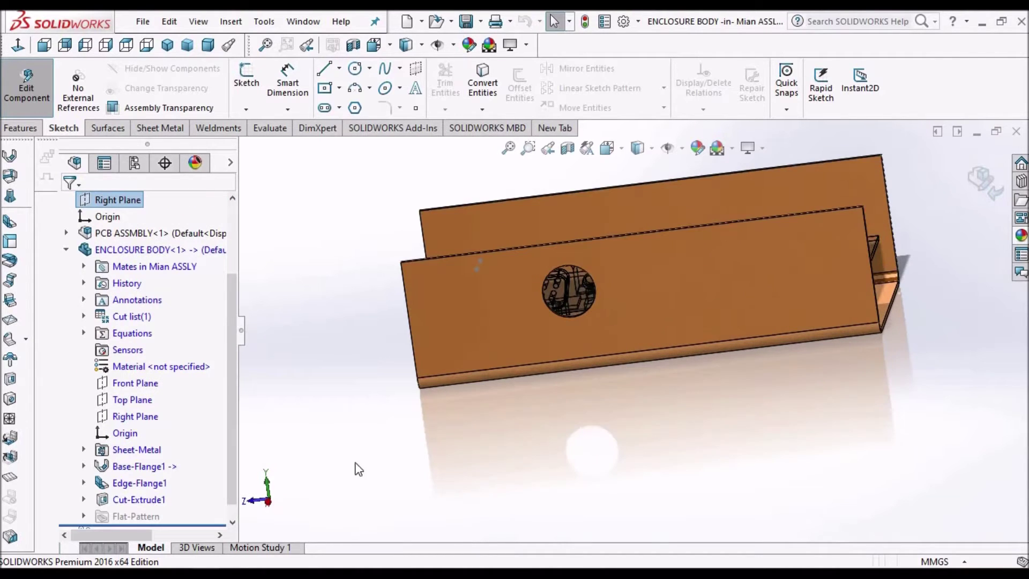
pyautogui.click(84, 499)
pyautogui.click(151, 516)
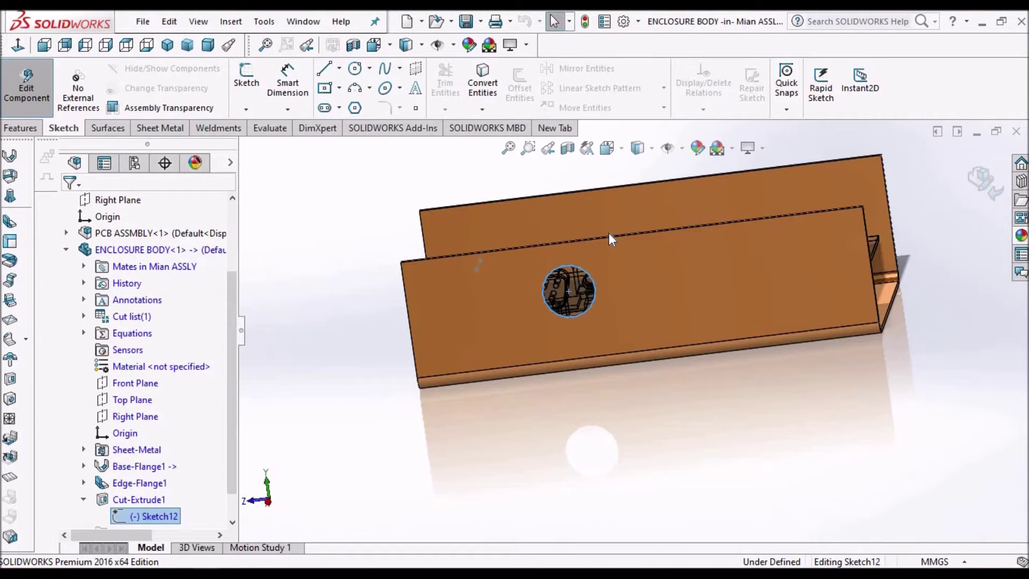
pyautogui.click(17, 47)
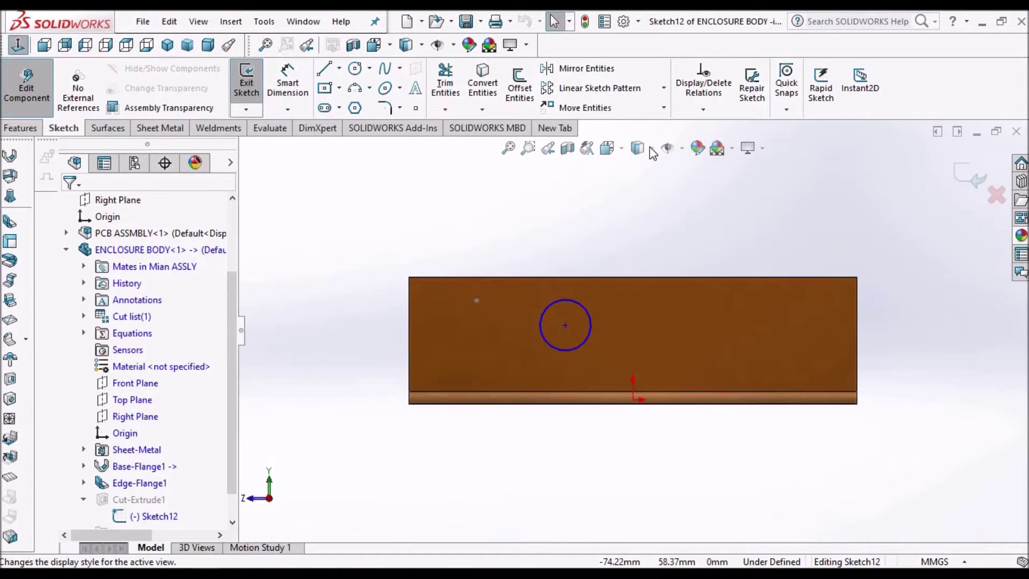
# Set the display style to wireframe and delete the circle from the cut sketch
pyautogui.click(651, 148)
pyautogui.click(639, 254)
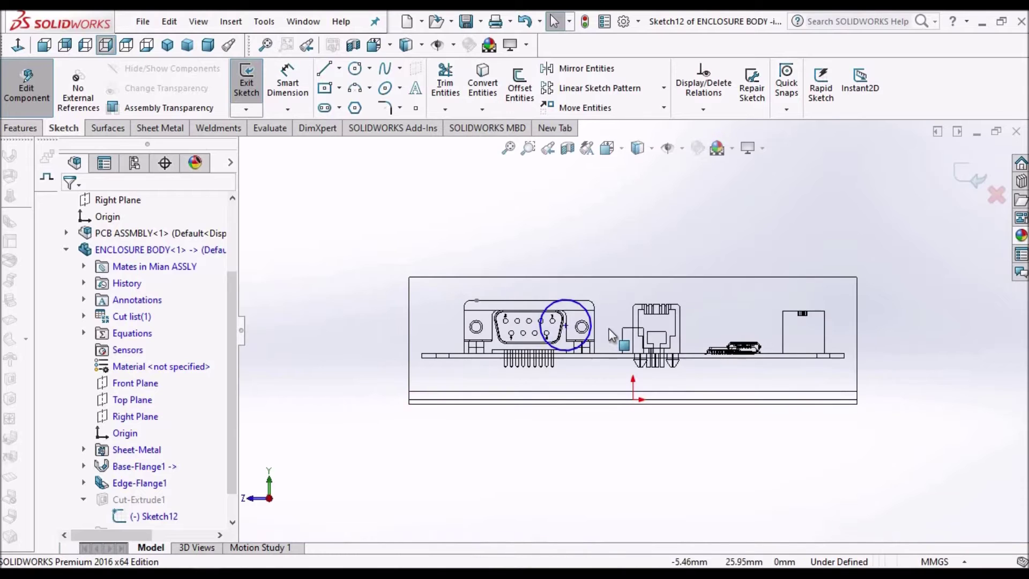
pyautogui.click(580, 311)
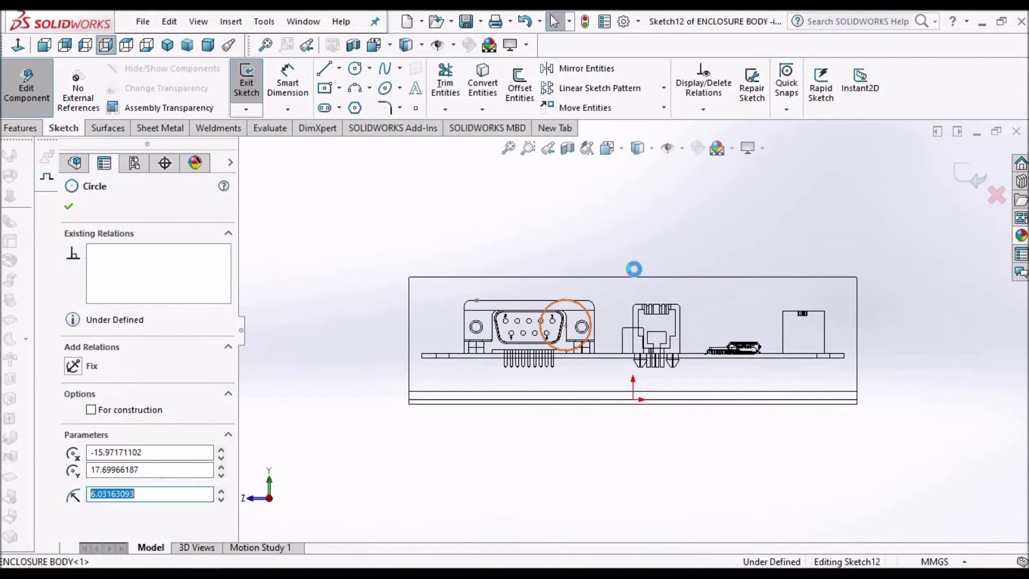
pyautogui.click(642, 251)
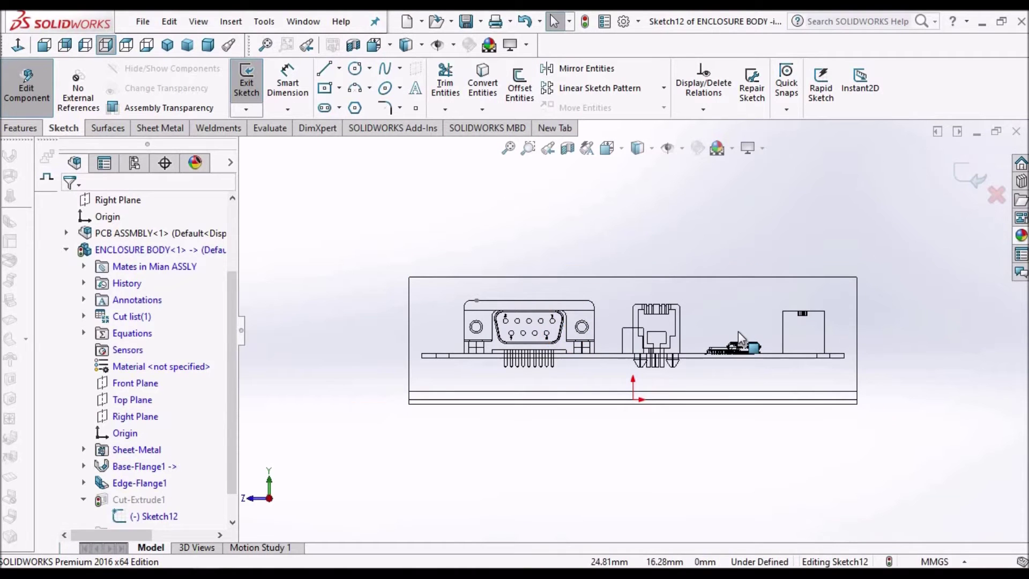
# Offset the top edge of the RJ 11 connector outward by 1 mm in the cut sketch
pyautogui.scroll(-2, 738, 332)
pyautogui.scroll(-2, 737, 331)
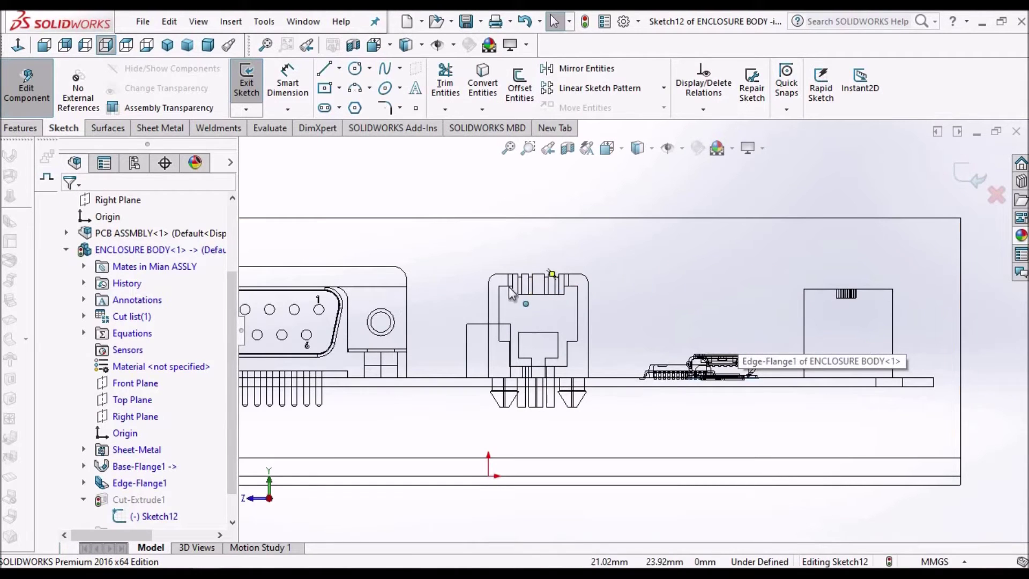
pyautogui.scroll(-3, 522, 284)
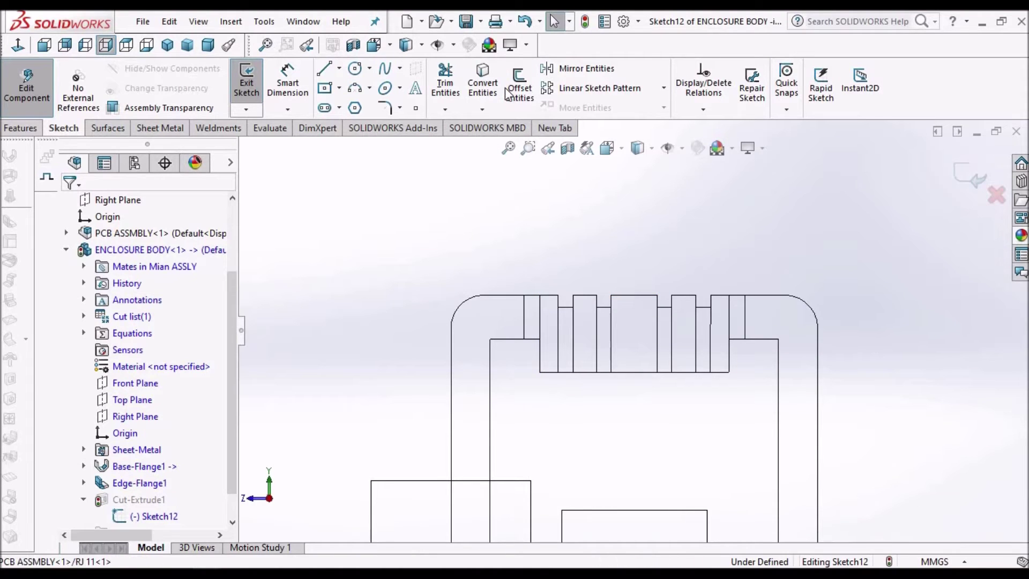
pyautogui.click(634, 294)
pyautogui.click(519, 86)
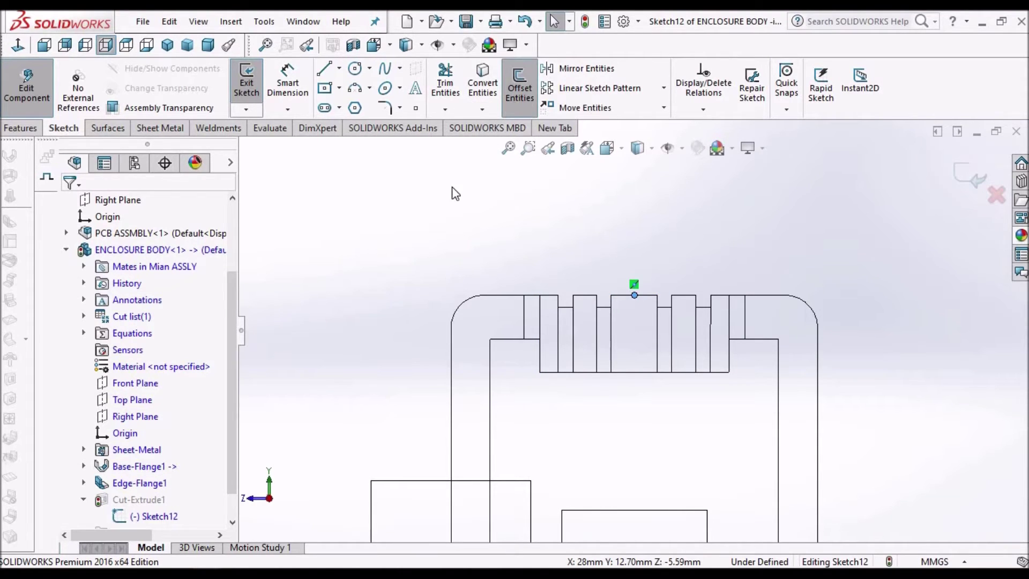
pyautogui.click(647, 295)
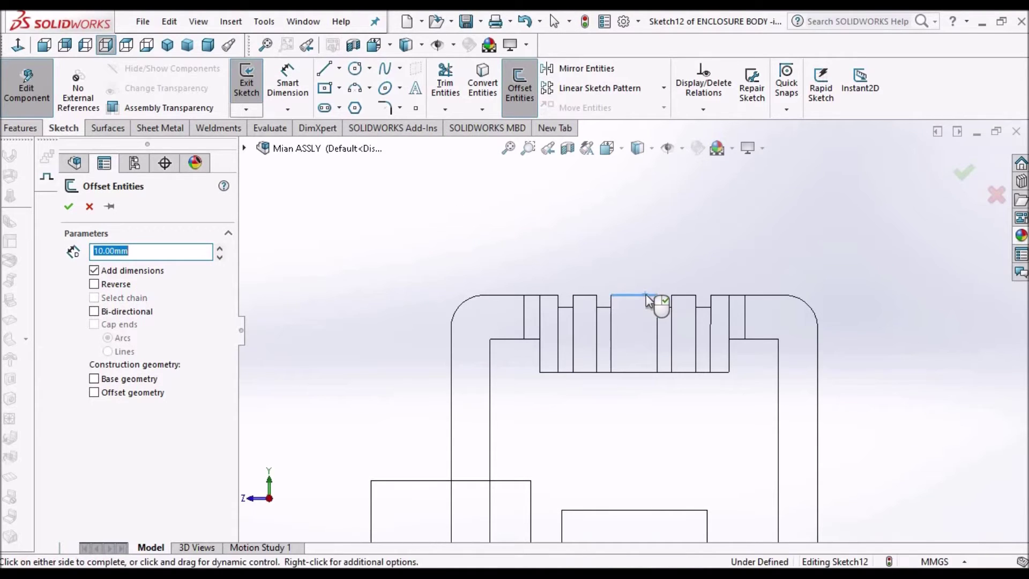
pyautogui.scroll(-2, 632, 300)
pyautogui.click(629, 278)
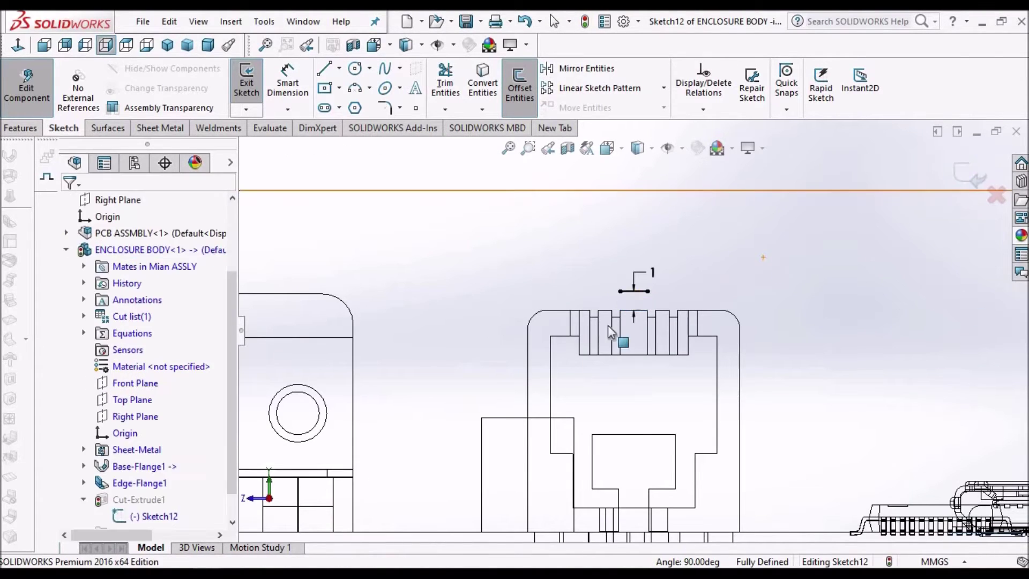
# Offset both vertical side edges of the RJ 11 connector outward by 1 mm in the cut sketch
pyautogui.click(519, 85)
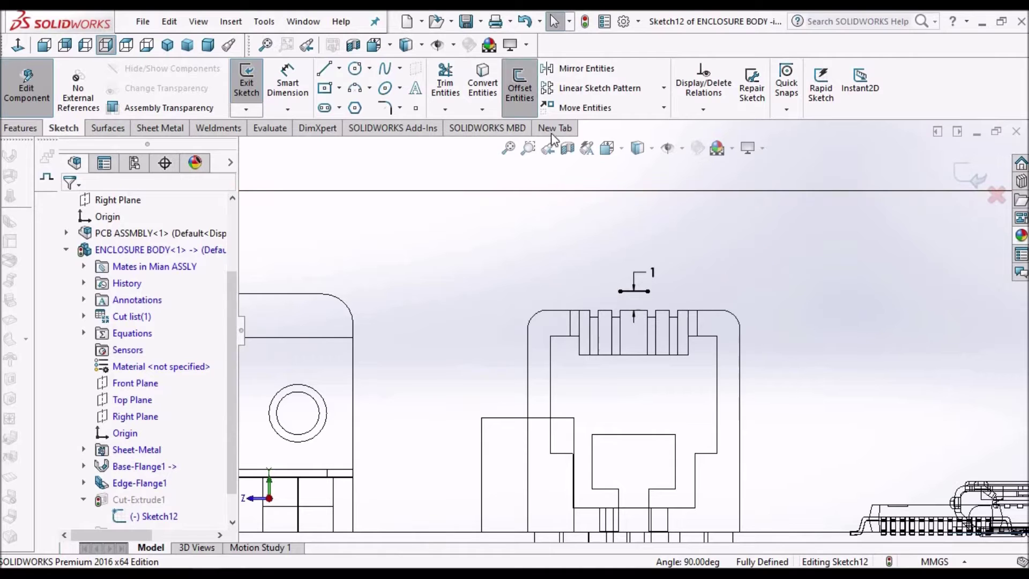
pyautogui.click(525, 358)
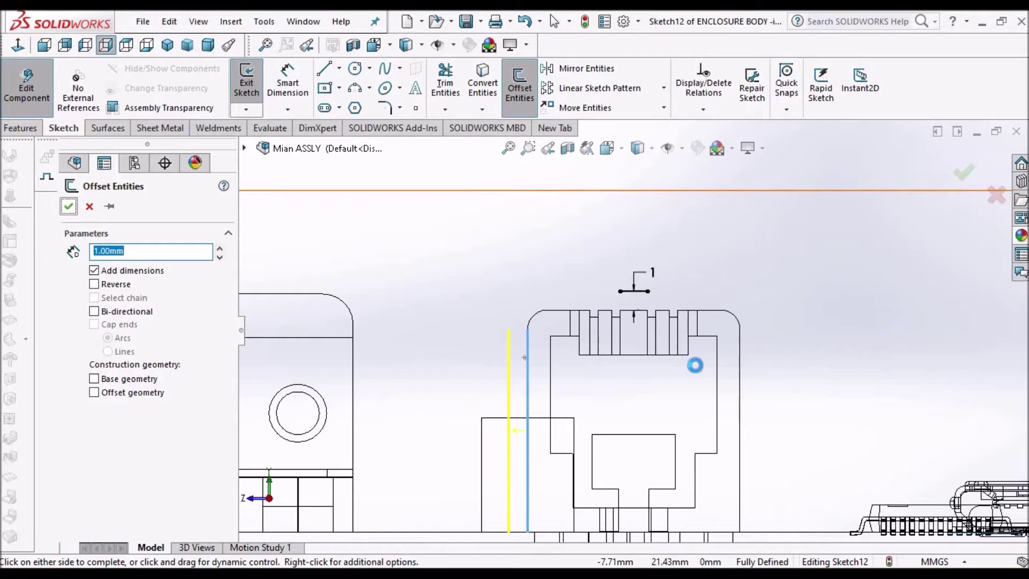
pyautogui.click(740, 361)
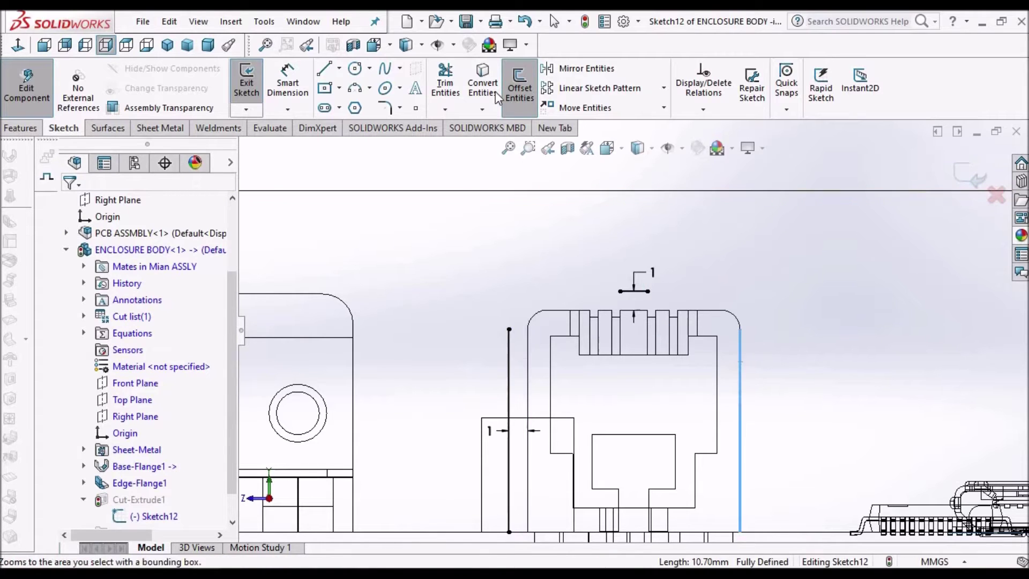
pyautogui.click(494, 93)
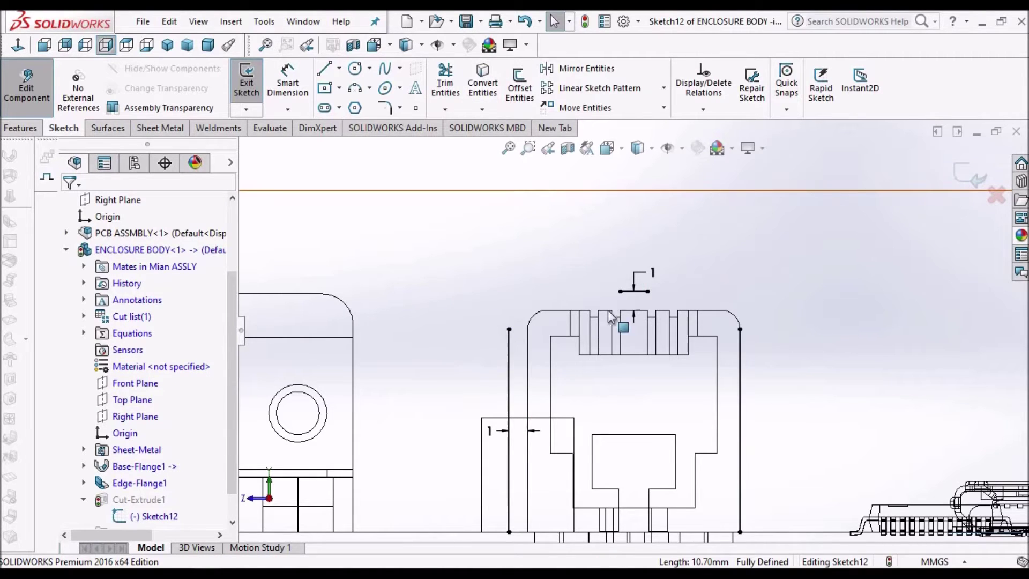
pyautogui.click(532, 22)
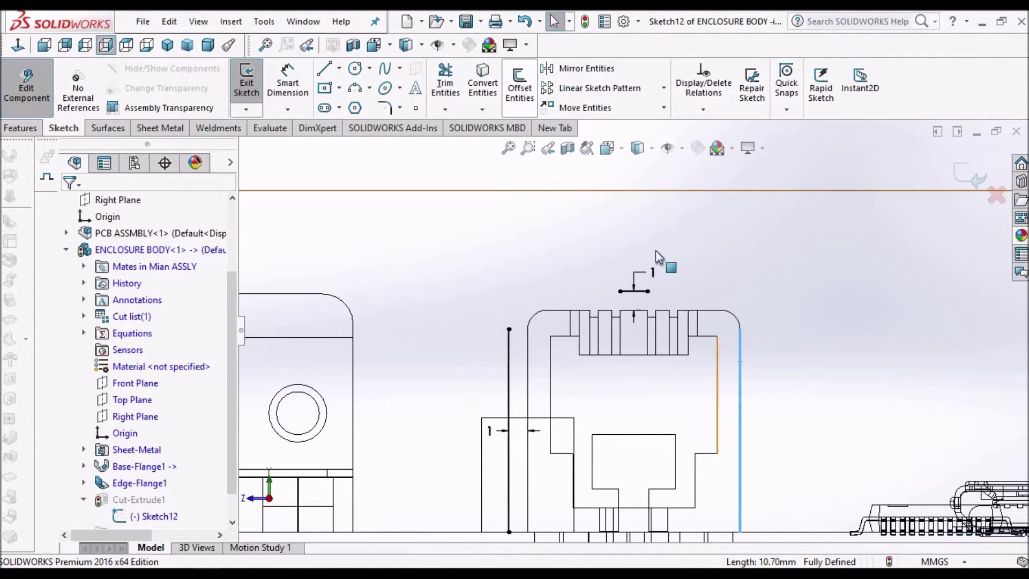
pyautogui.click(519, 89)
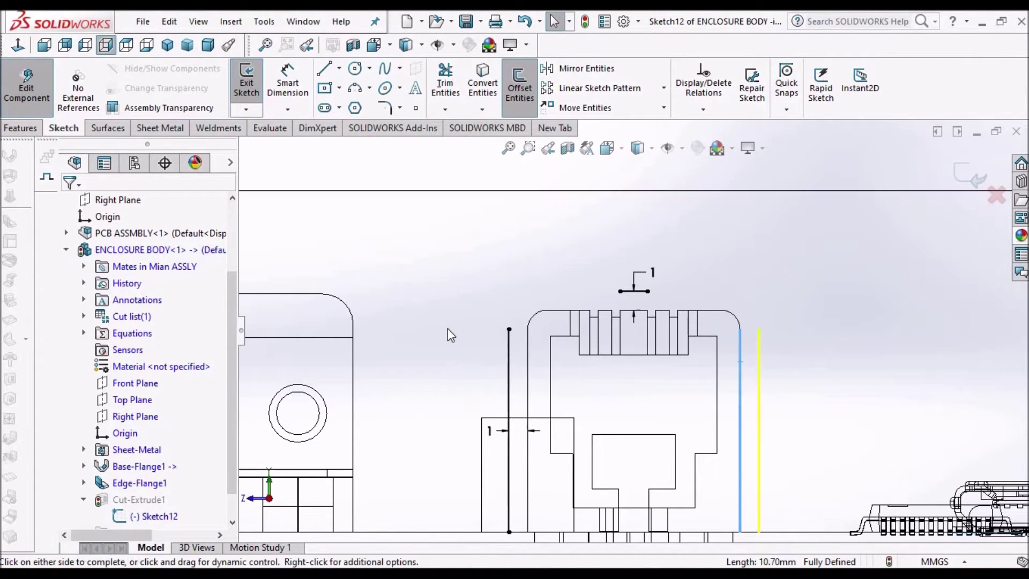
pyautogui.click(770, 368)
pyautogui.scroll(5, 637, 338)
pyautogui.scroll(-5, 669, 399)
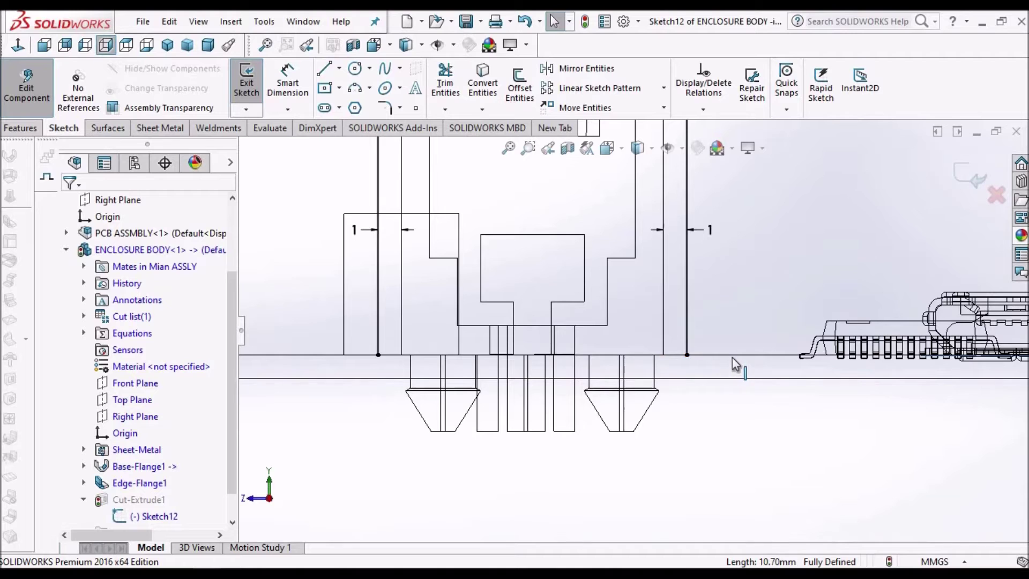
# Offset the PCB's top edge downward by 1 mm in the cut sketch
pyautogui.click(732, 355)
pyautogui.click(519, 90)
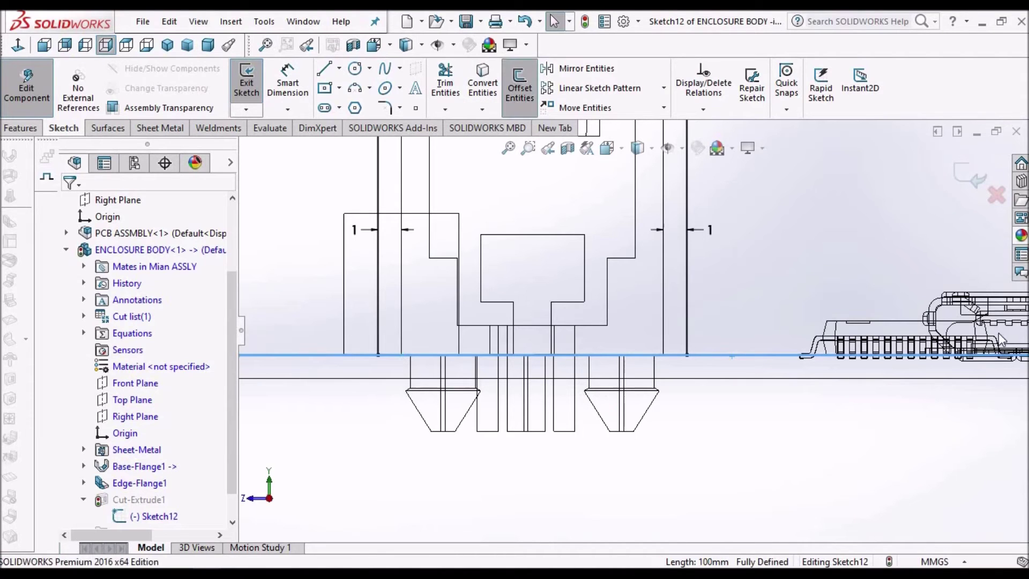
pyautogui.click(69, 208)
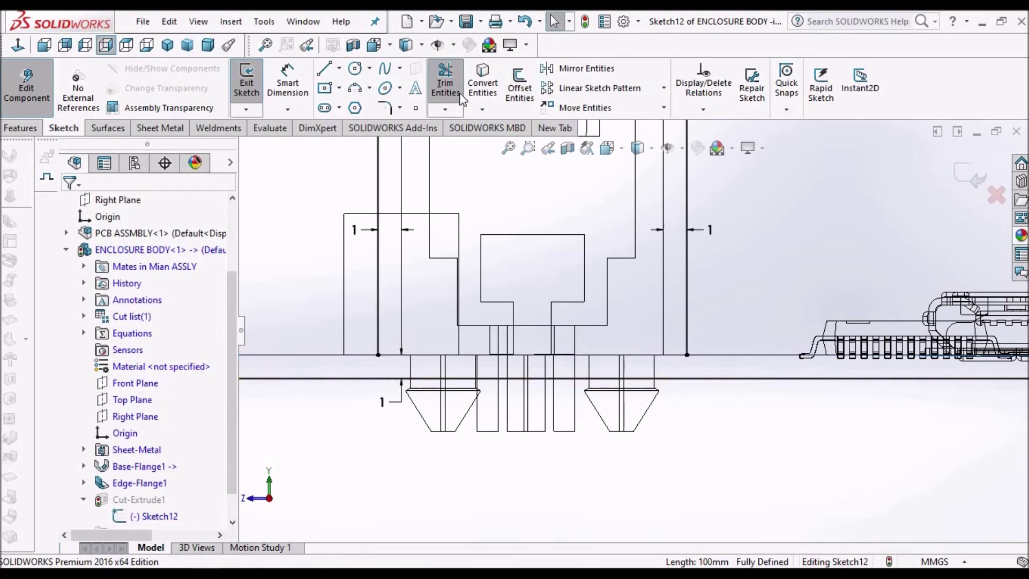
# Corner-trim both vertical offset lines of the RJ 11 connector with the offset line below it
pyautogui.click(686, 332)
pyautogui.click(407, 378)
pyautogui.click(378, 327)
pyautogui.click(557, 378)
# Corner-trim the offset line above the RJ 11 connector with both vertical offset lines to close the rectangular outline
pyautogui.scroll(5, 528, 214)
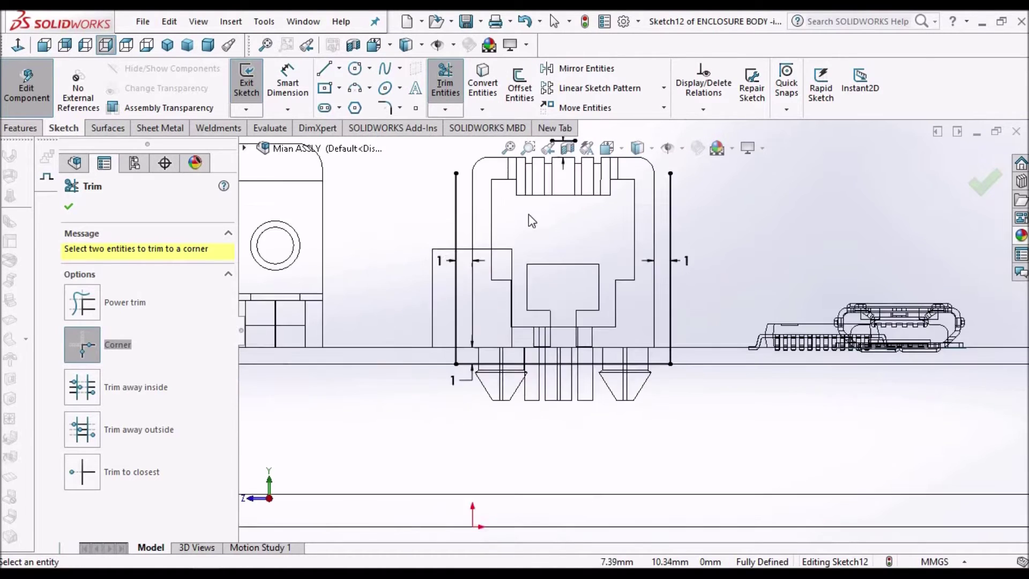
pyautogui.scroll(-5, 586, 221)
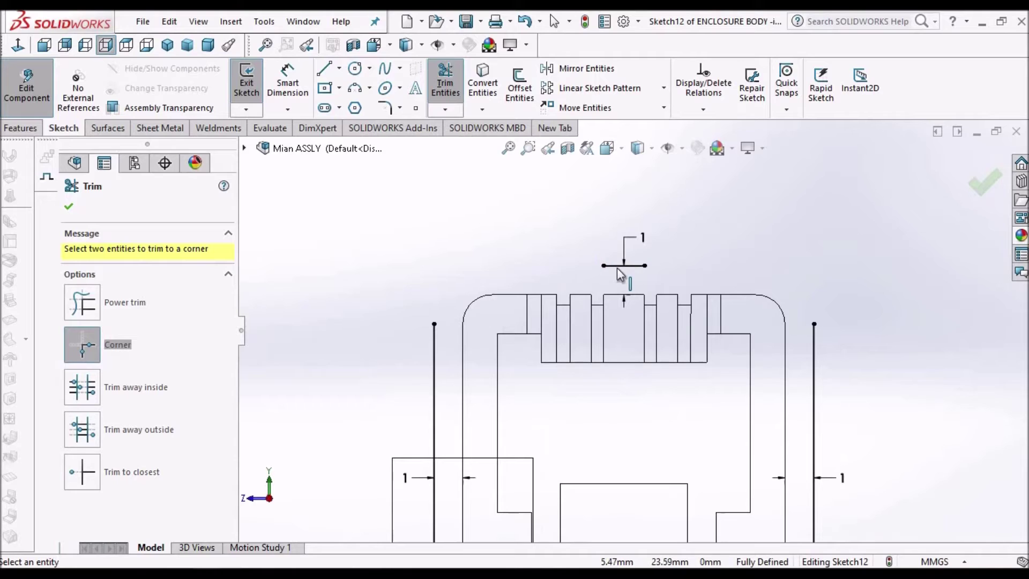
pyautogui.click(612, 266)
pyautogui.click(434, 357)
pyautogui.click(614, 266)
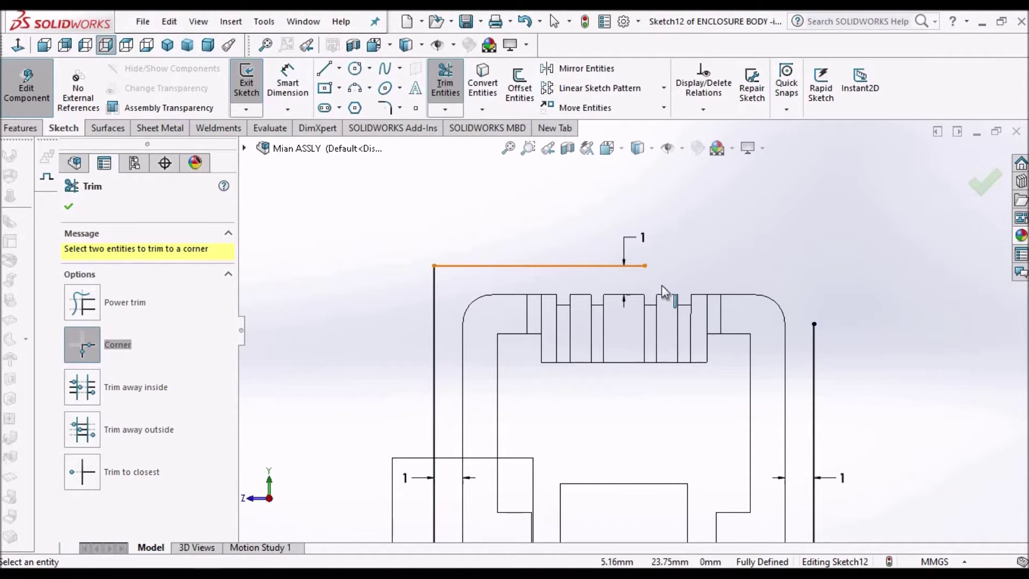
pyautogui.click(814, 346)
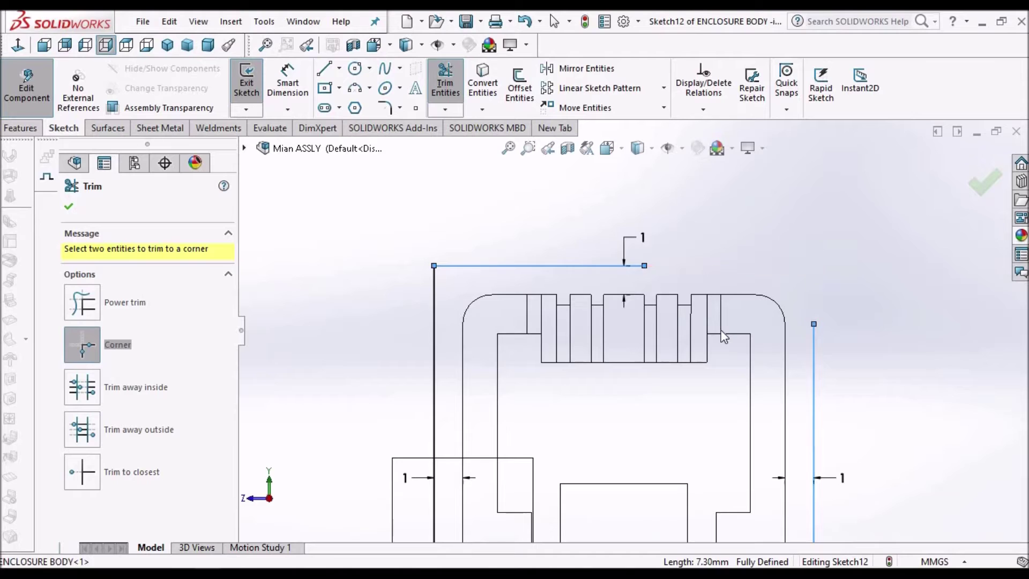
pyautogui.click(70, 207)
pyautogui.scroll(5, 706, 284)
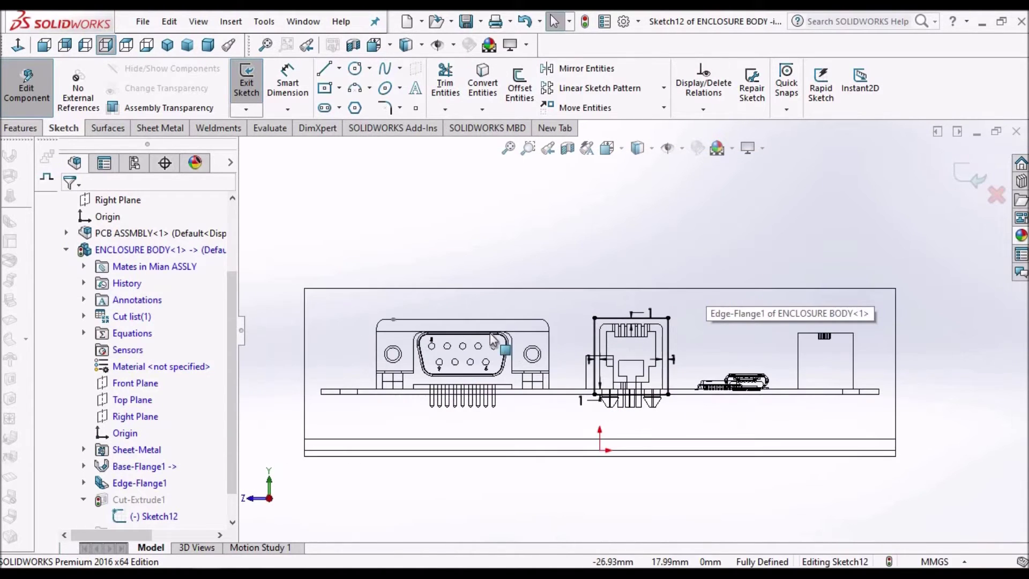
pyautogui.scroll(-3, 464, 352)
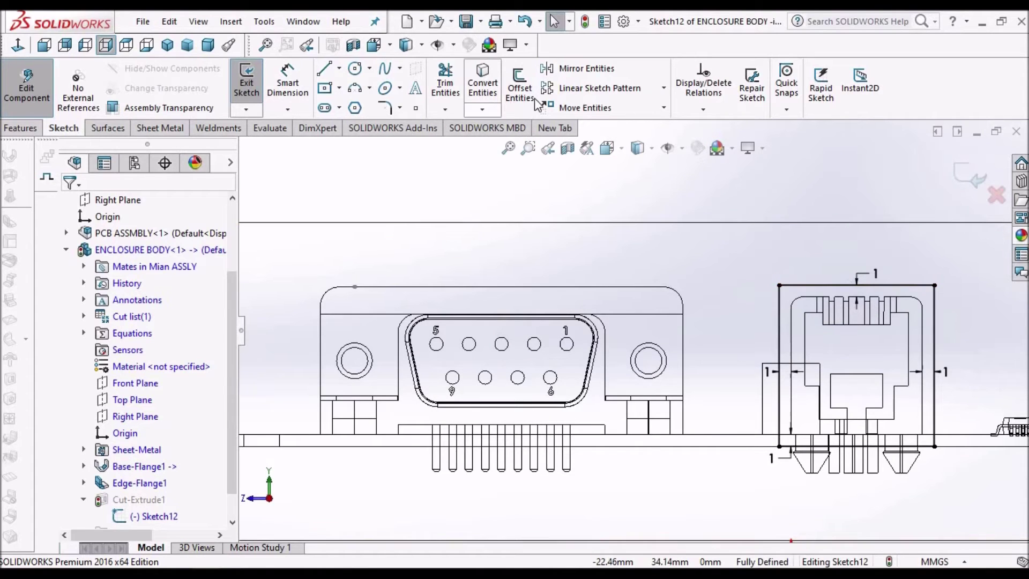
pyautogui.click(531, 90)
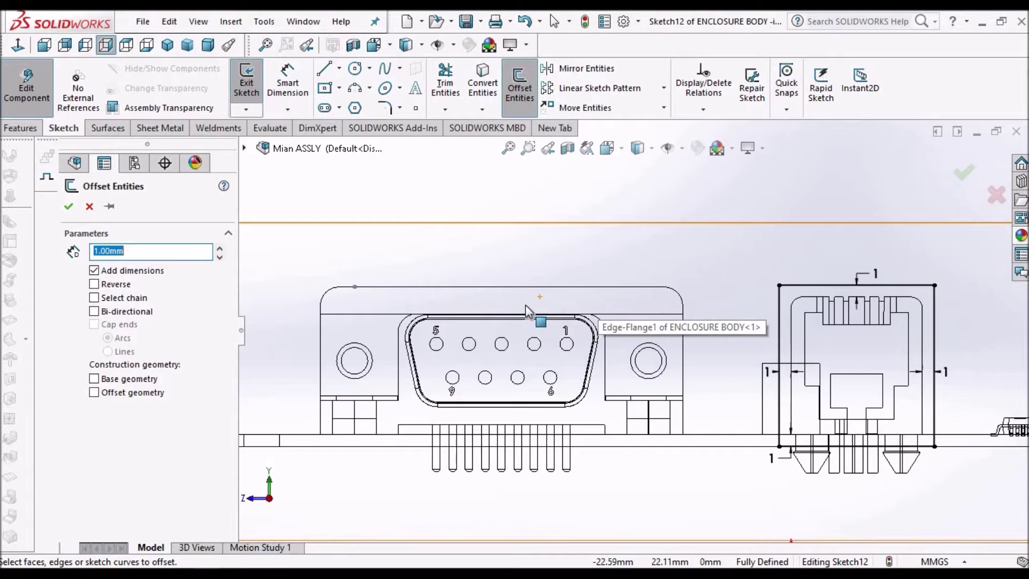
pyautogui.scroll(-5, 525, 304)
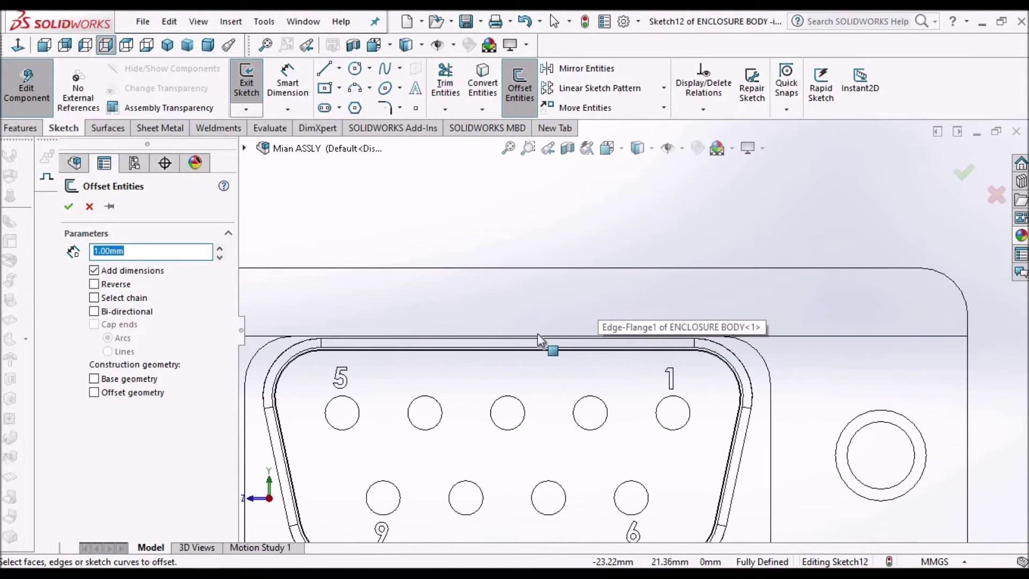
pyautogui.scroll(-3, 490, 333)
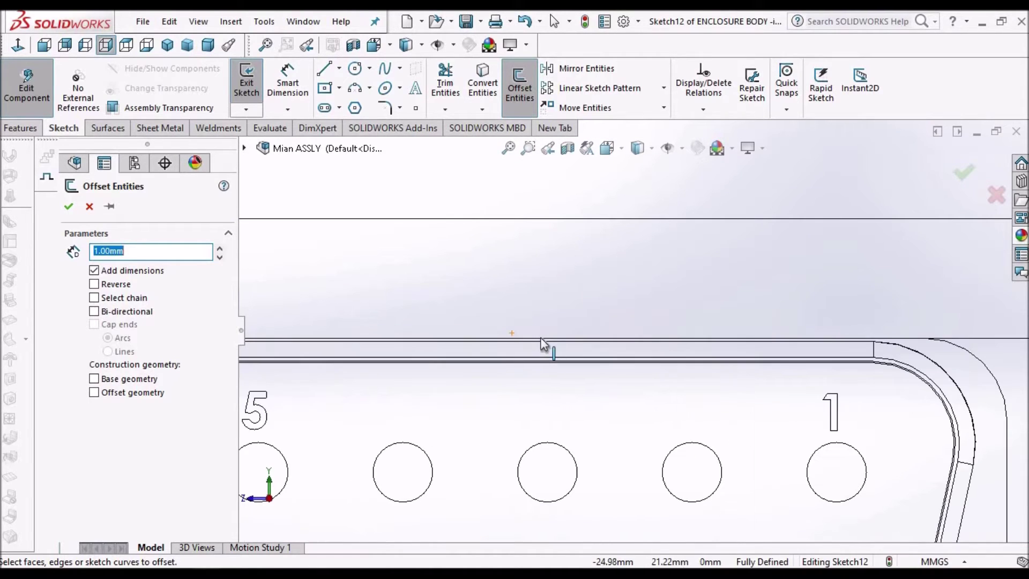
pyautogui.click(544, 336)
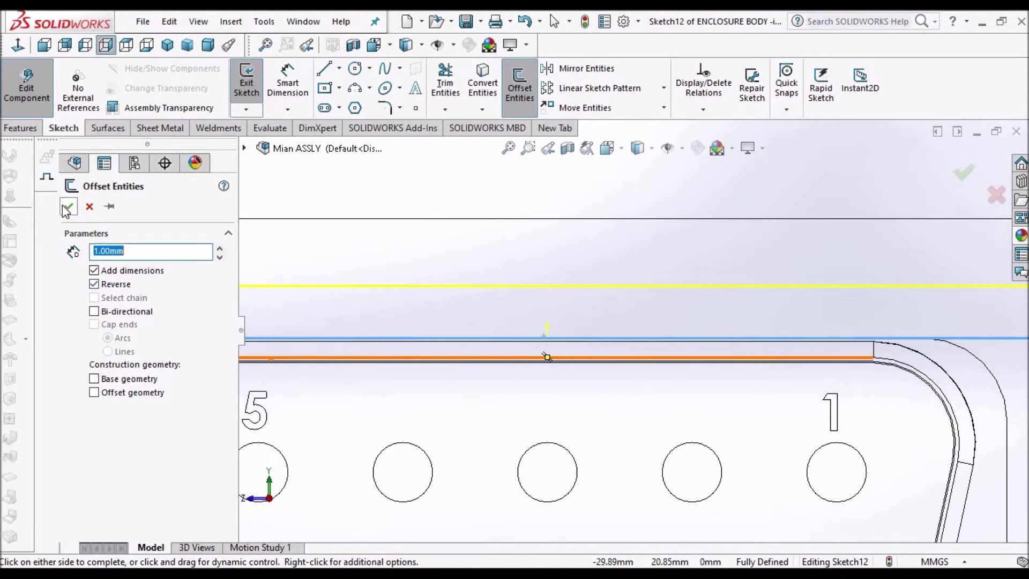
pyautogui.scroll(5, 567, 302)
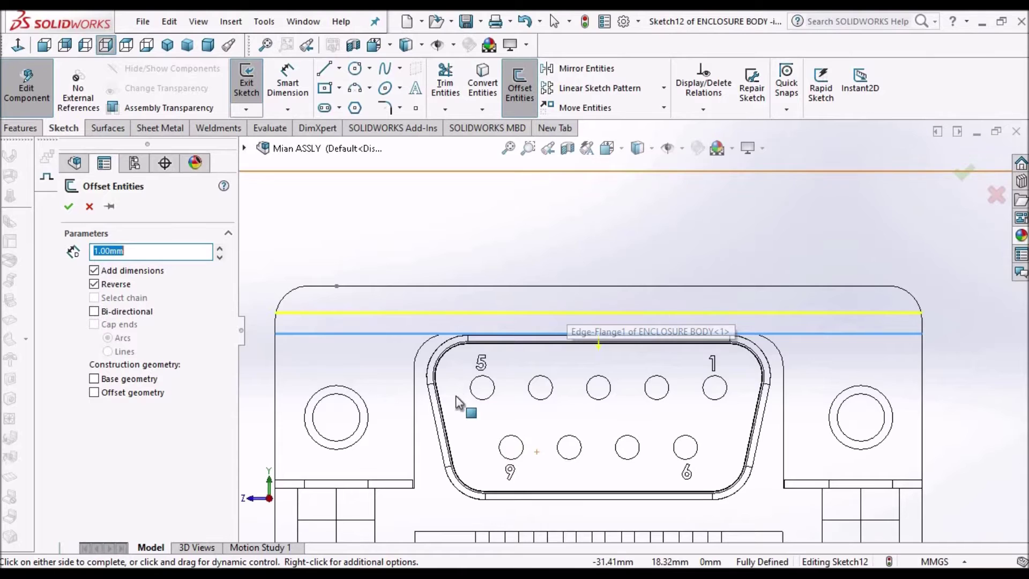
pyautogui.scroll(-2, 413, 407)
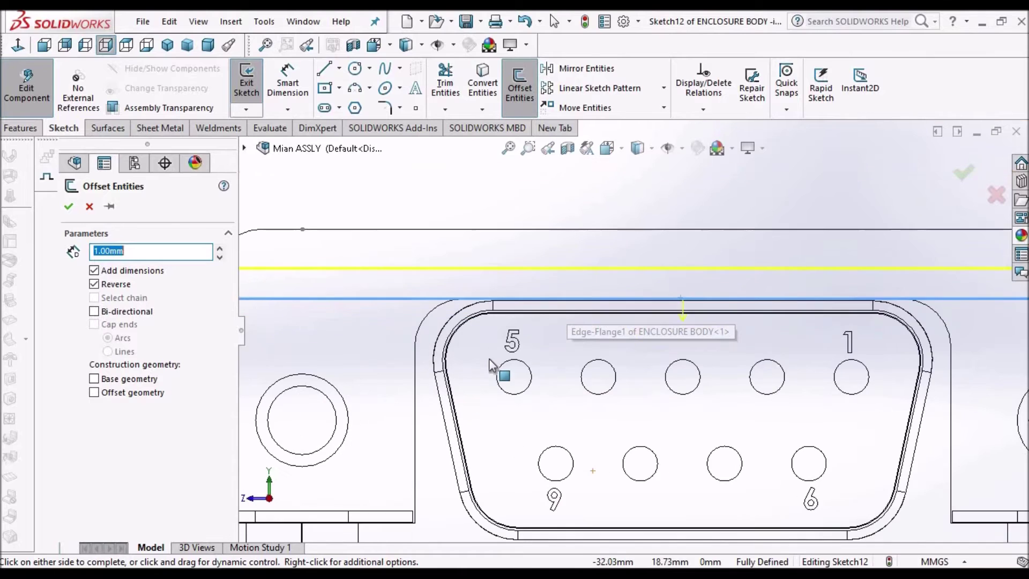
pyautogui.click(89, 207)
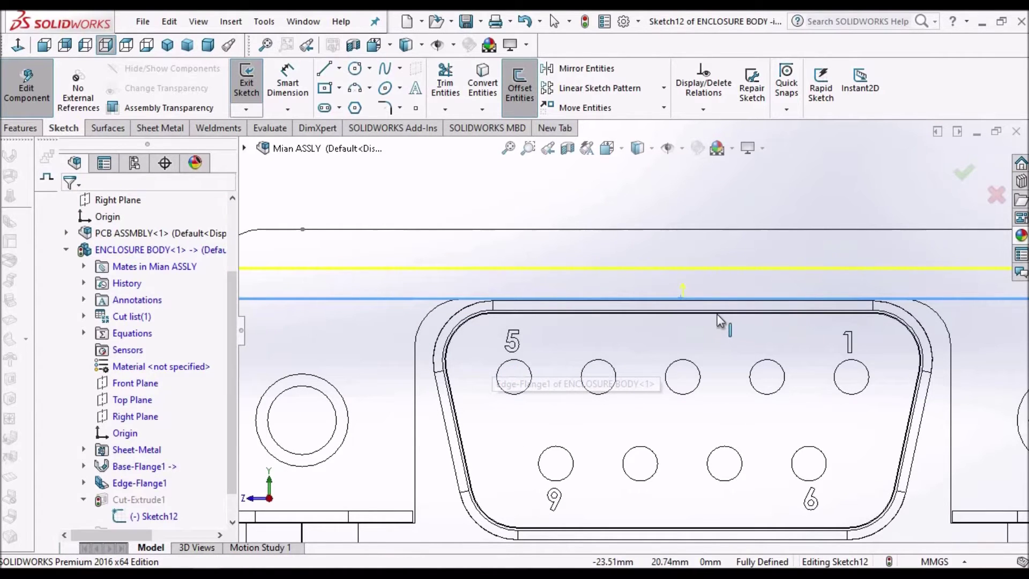
# Set up a reversed 1 mm offset from the 9 pin connector shell's top edge, pin 5 side edge and that side's corner arcs
pyautogui.scroll(-3, 748, 287)
pyautogui.scroll(-1, 640, 347)
pyautogui.click(643, 346)
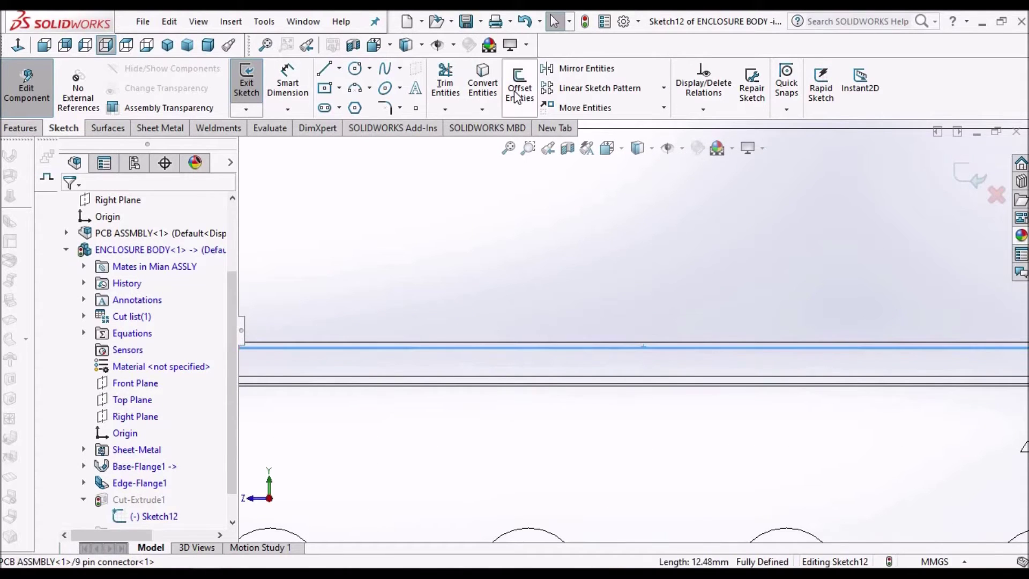
pyautogui.click(516, 95)
pyautogui.scroll(2, 660, 338)
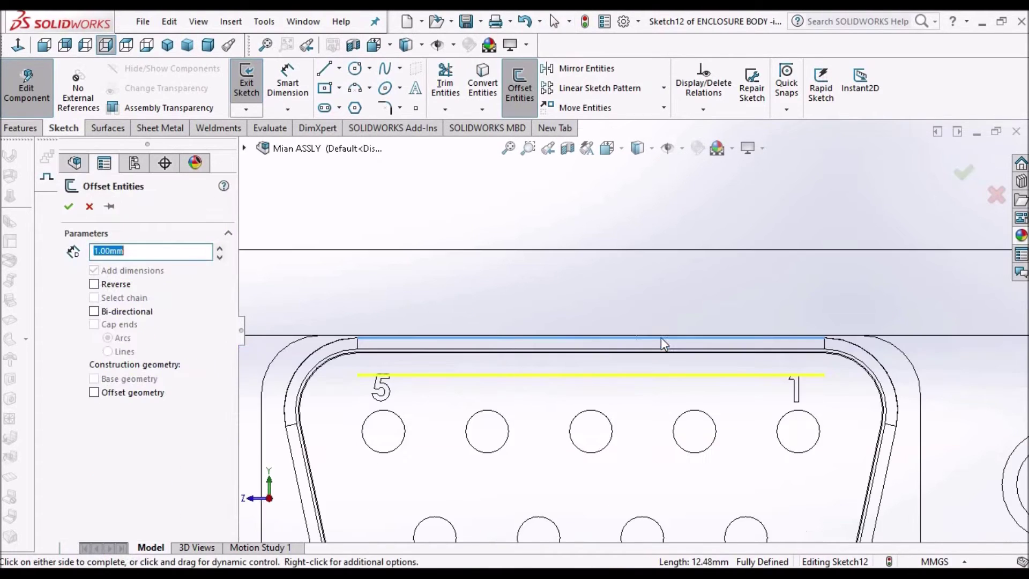
pyautogui.scroll(1, 660, 336)
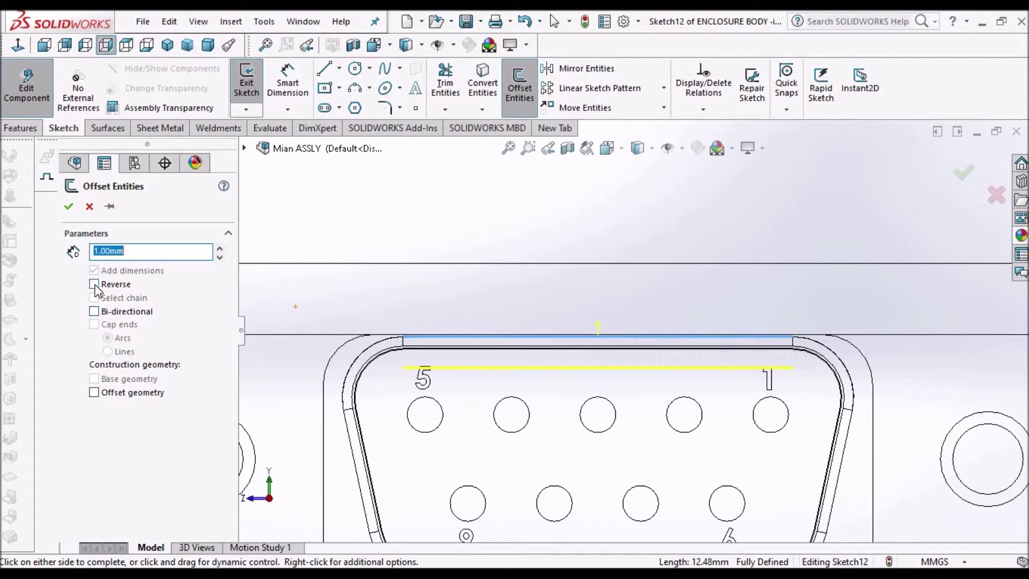
pyautogui.click(368, 351)
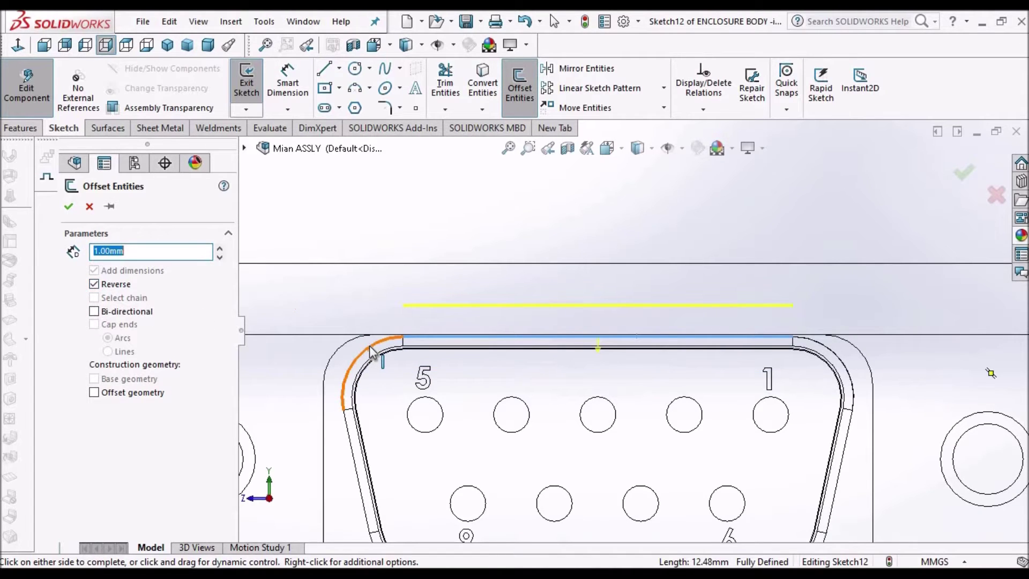
pyautogui.click(349, 444)
pyautogui.scroll(3, 517, 429)
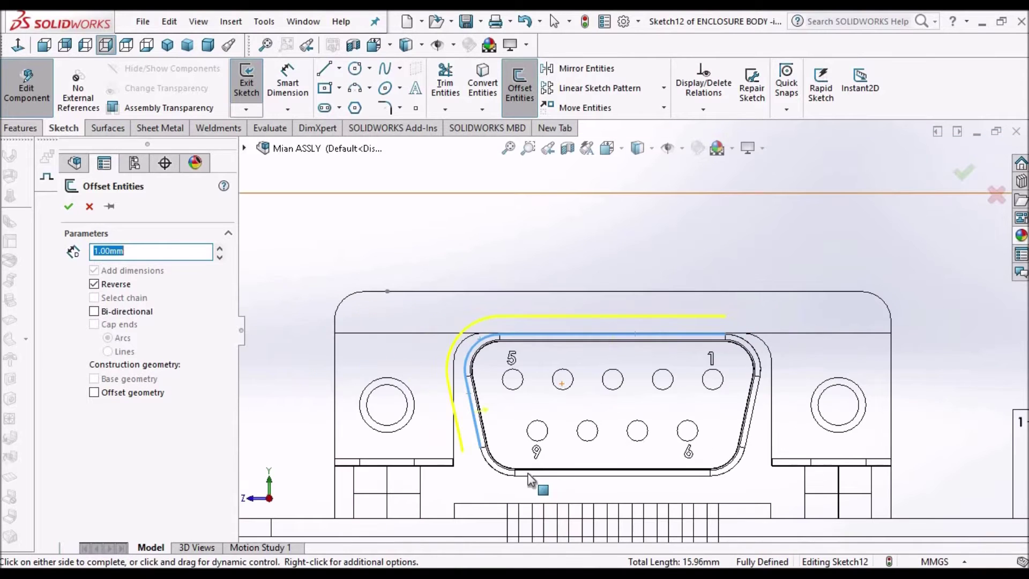
pyautogui.scroll(-2, 536, 475)
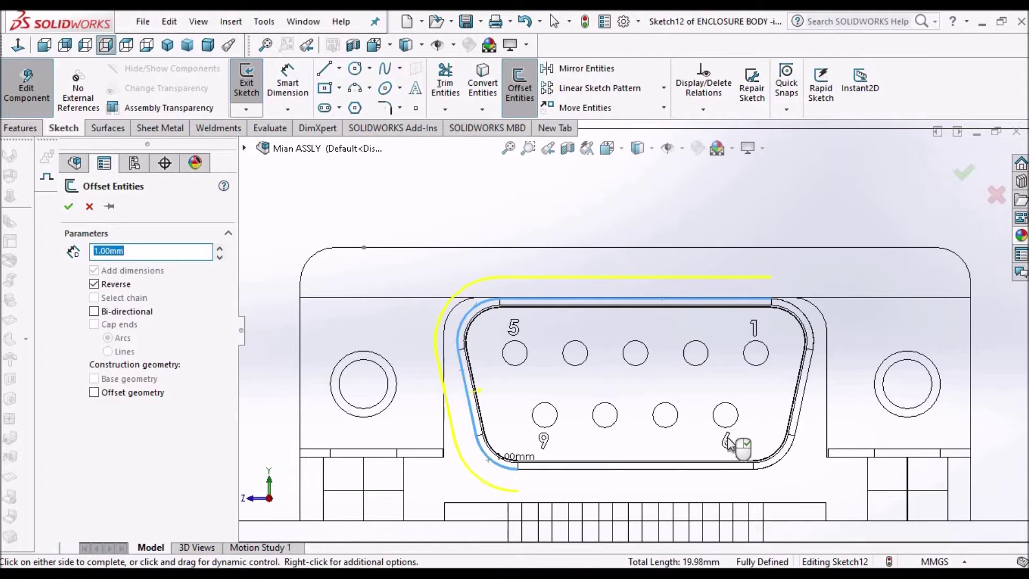
# Add the shell's bottom edge, pin 1 side edge and remaining corner arcs, and complete the closed 1 mm outward offset
pyautogui.press('z')
pyautogui.press('z')
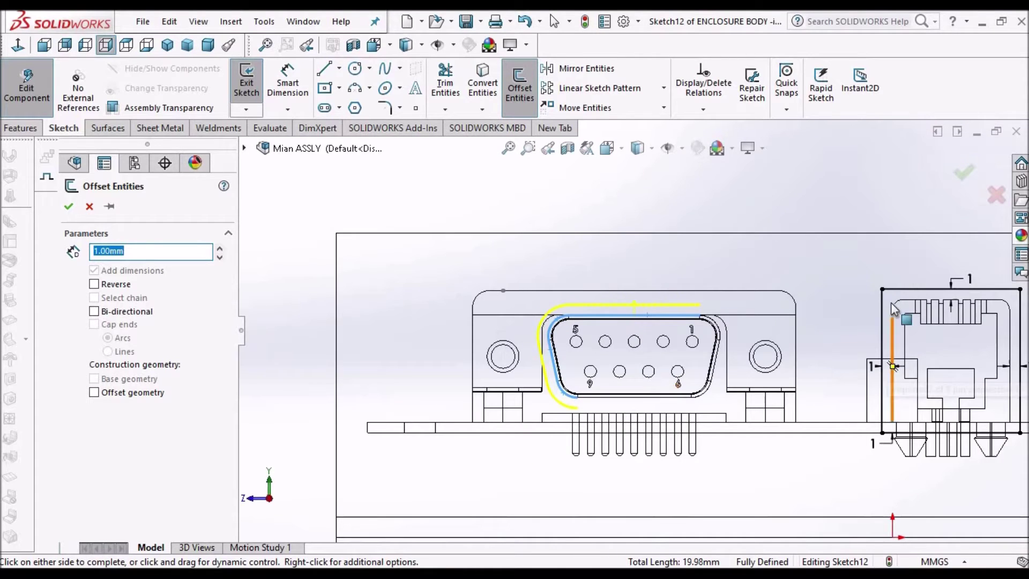
pyautogui.scroll(-4, 589, 392)
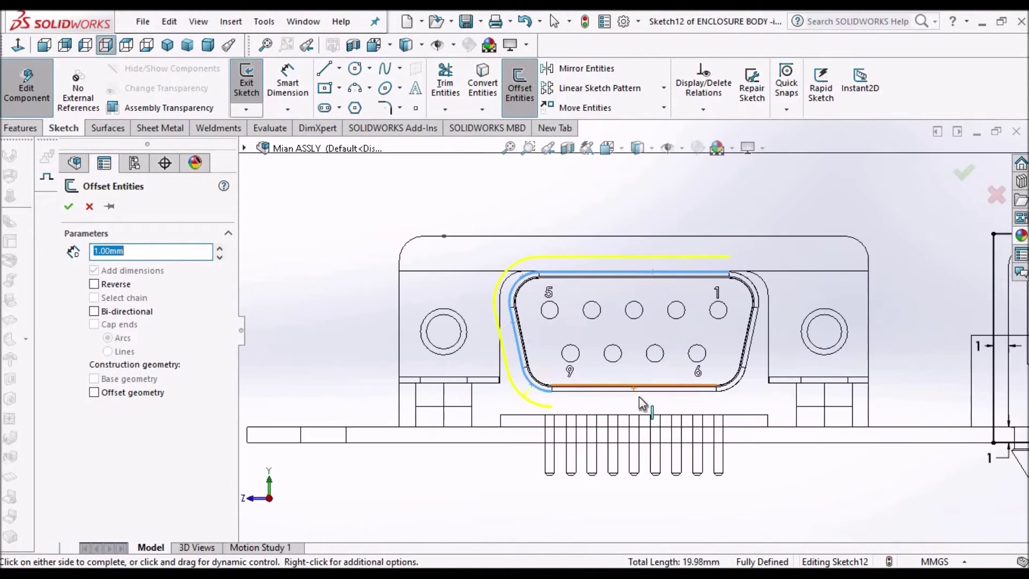
pyautogui.click(599, 392)
pyautogui.click(763, 372)
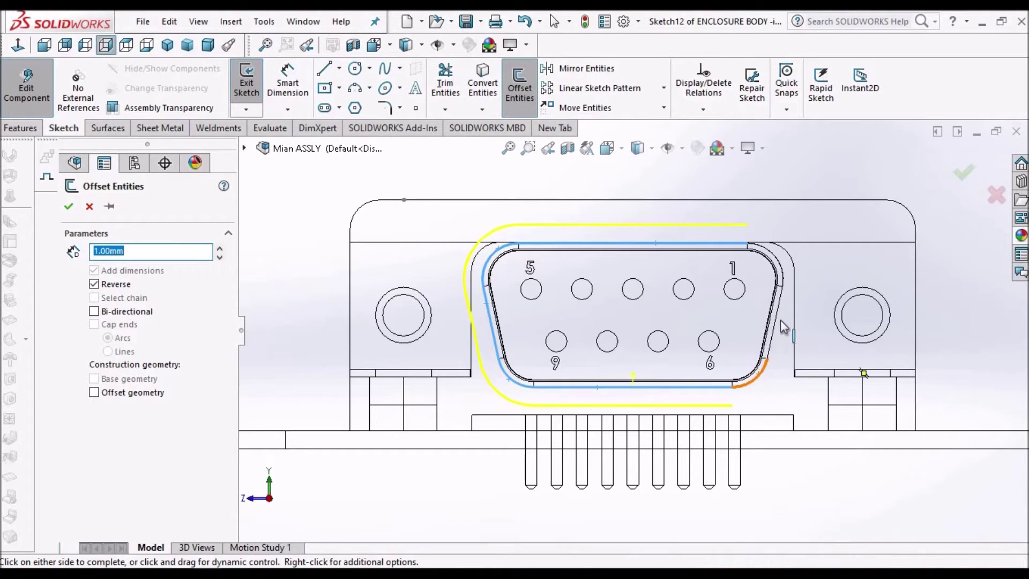
pyautogui.click(775, 308)
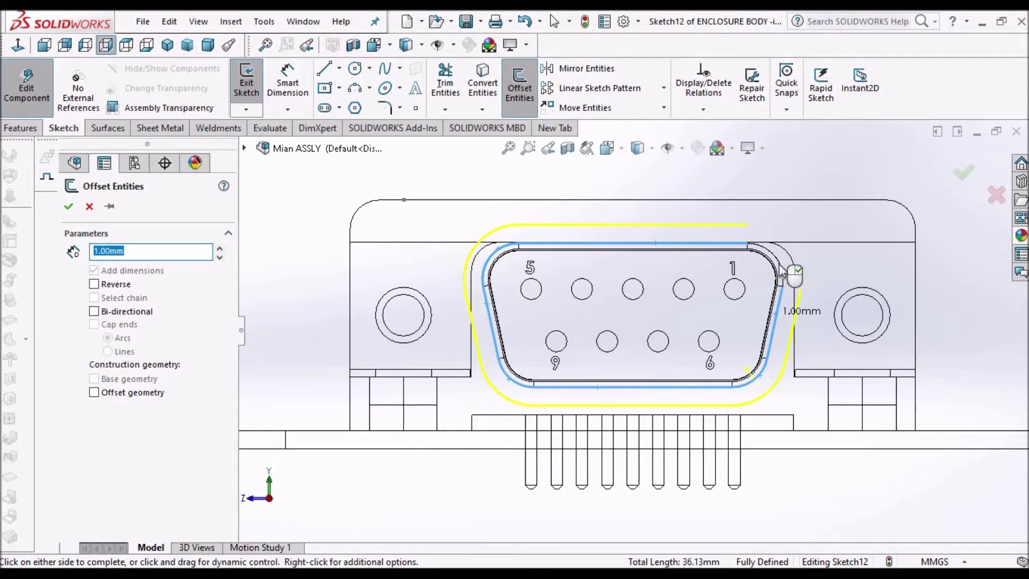
pyautogui.click(778, 264)
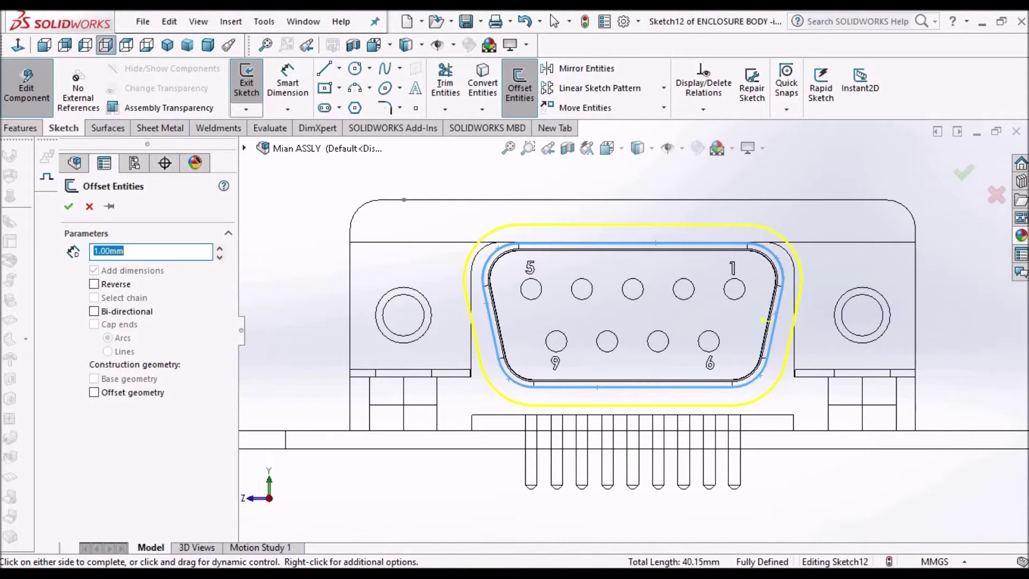
pyautogui.click(612, 274)
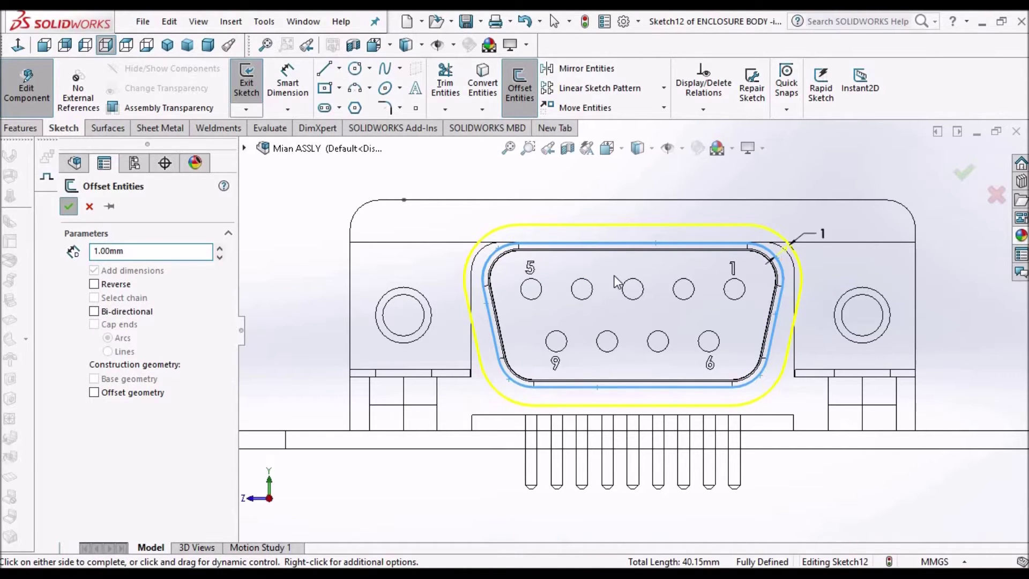
# Sketch a corner rectangle about 8.8 by 4 mm around the micro USB connector in the cut sketch
pyautogui.scroll(8, 613, 274)
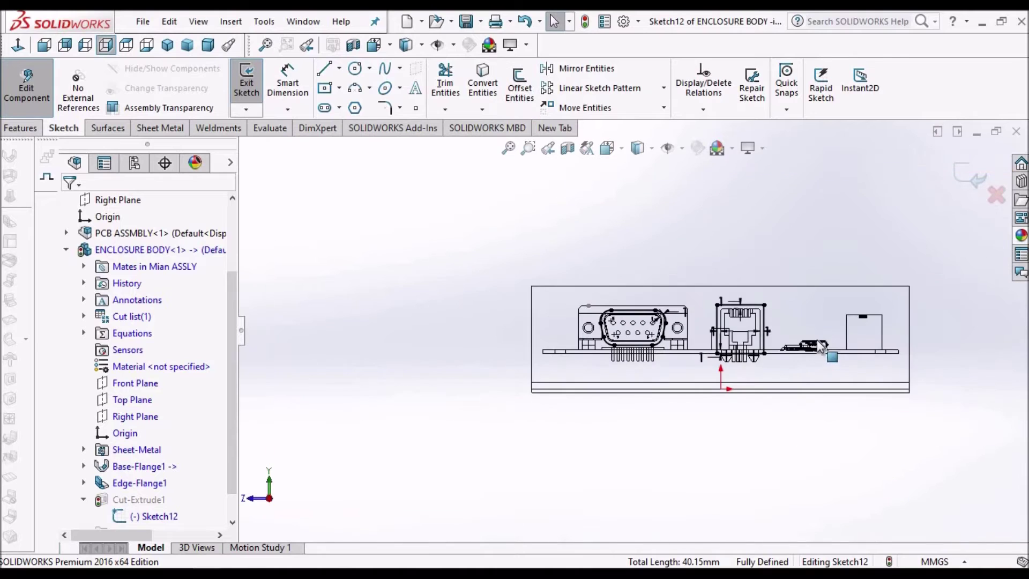
pyautogui.scroll(-5, 796, 338)
pyautogui.scroll(-4, 762, 374)
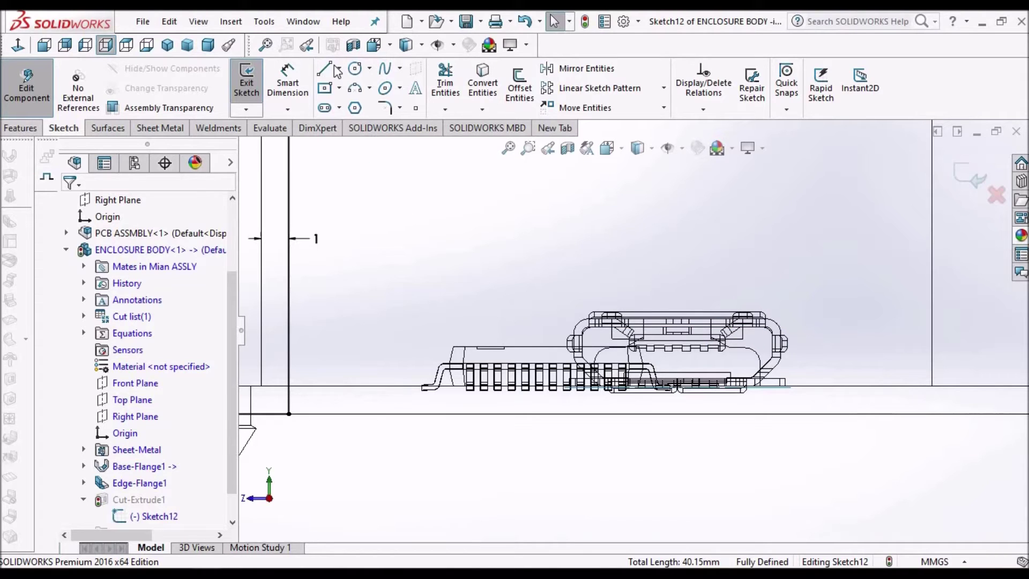
pyautogui.click(340, 88)
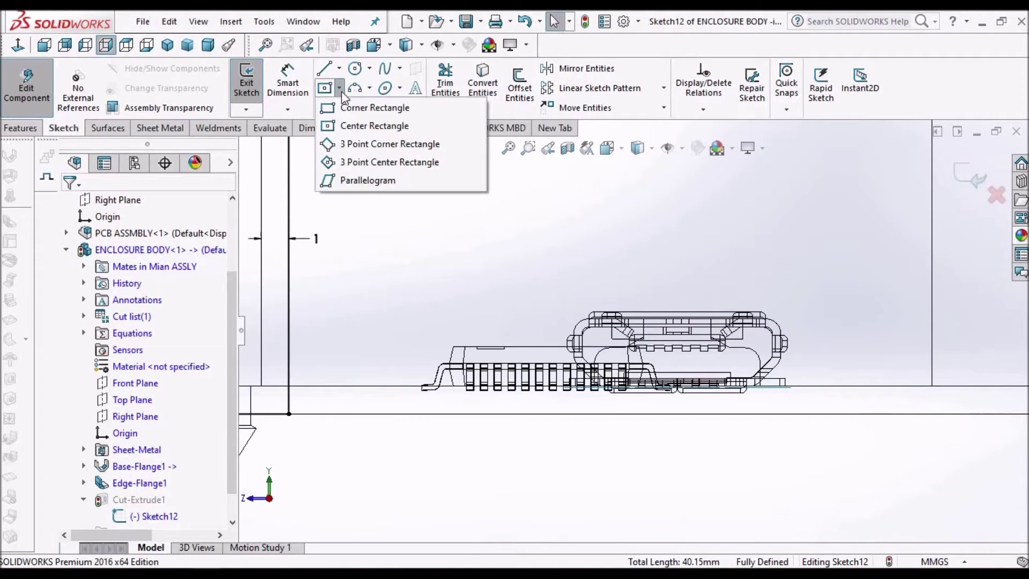
pyautogui.click(369, 107)
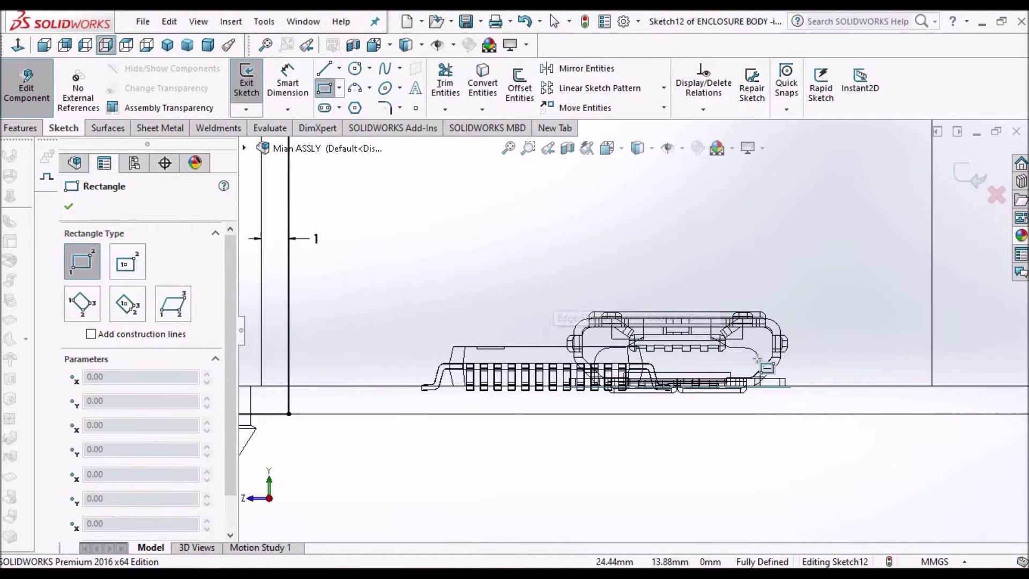
pyautogui.click(554, 294)
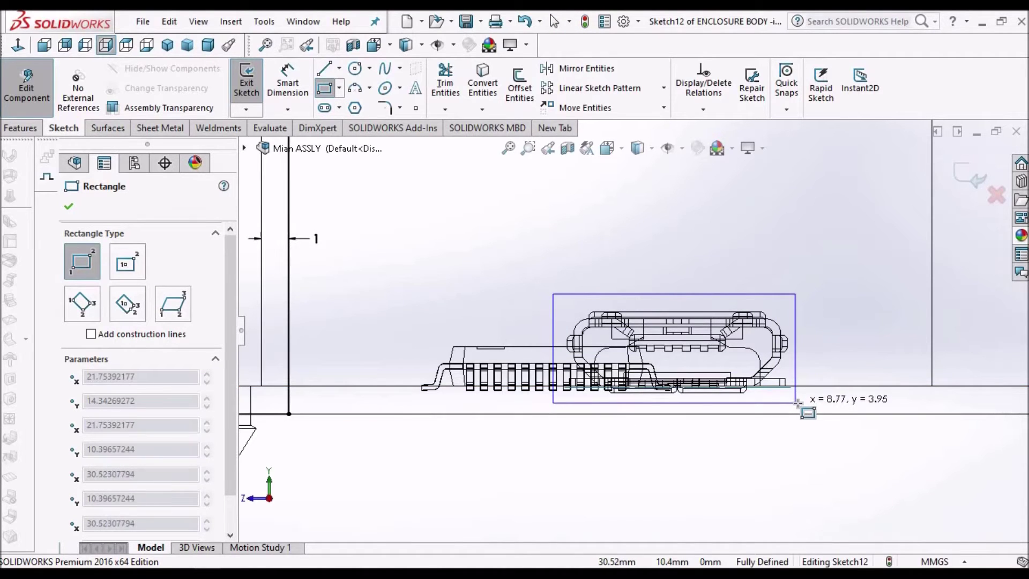
pyautogui.click(800, 404)
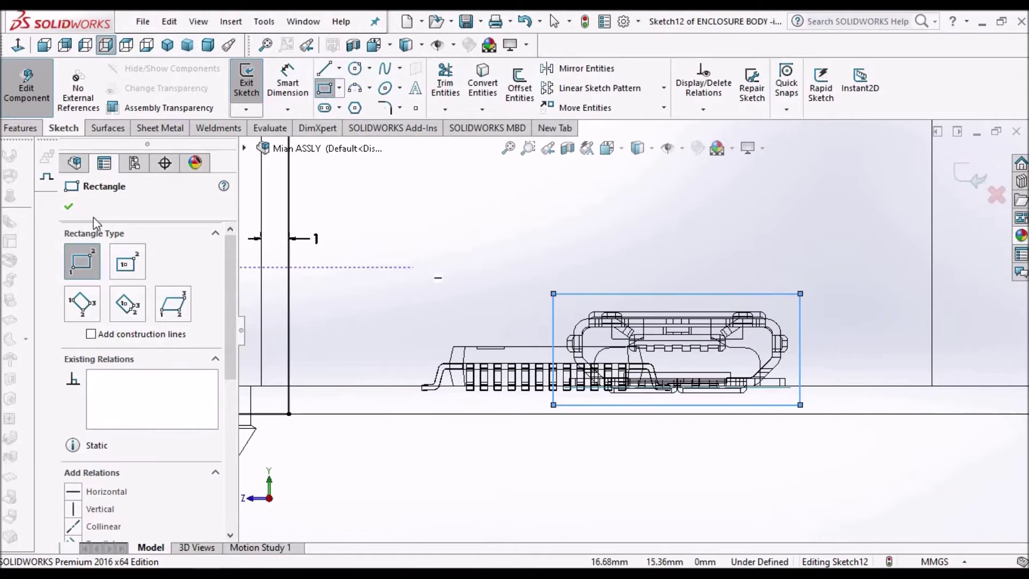
pyautogui.click(68, 207)
pyautogui.scroll(4, 767, 281)
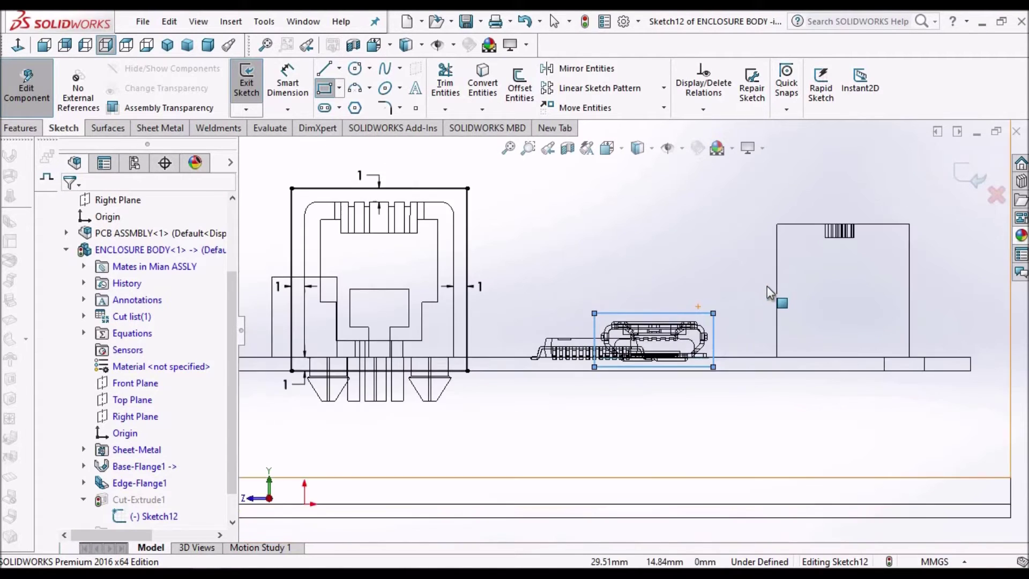
pyautogui.scroll(4, 772, 320)
pyautogui.scroll(-3, 743, 335)
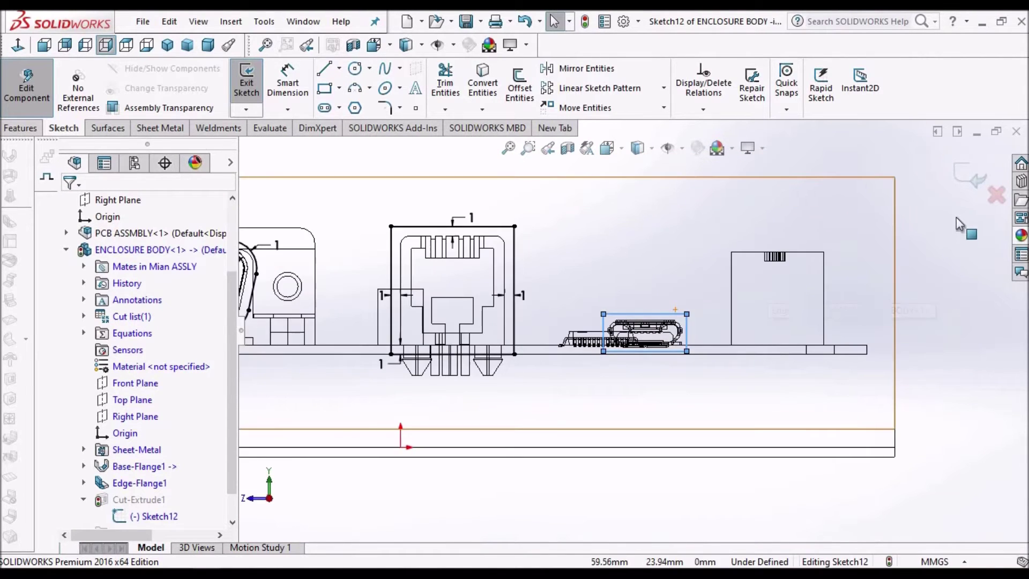
# Finish the connector cutout sketch and display the enclosure shaded with edges to check the side flange openings
pyautogui.scroll(-3, 635, 328)
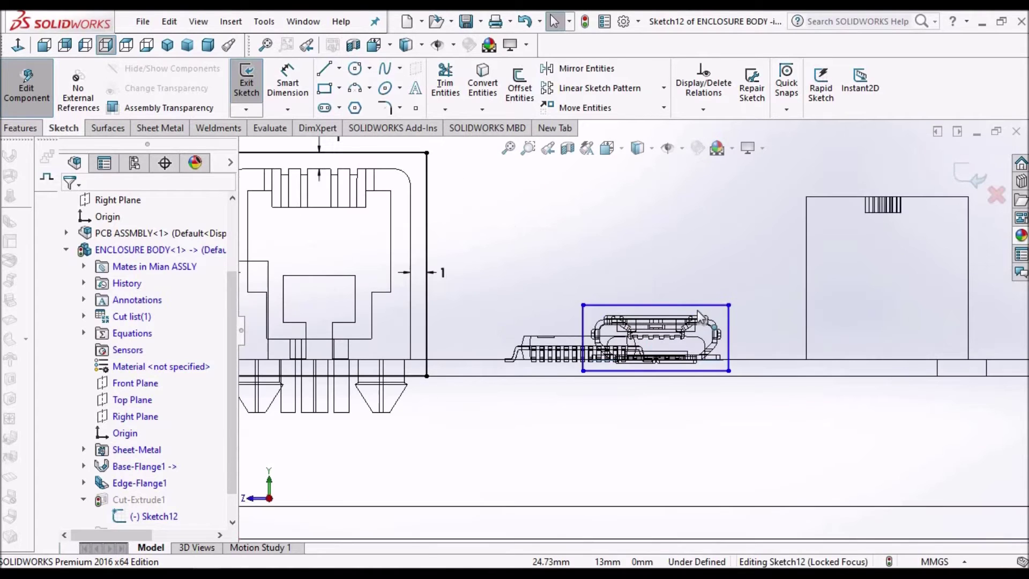
pyautogui.scroll(5, 782, 305)
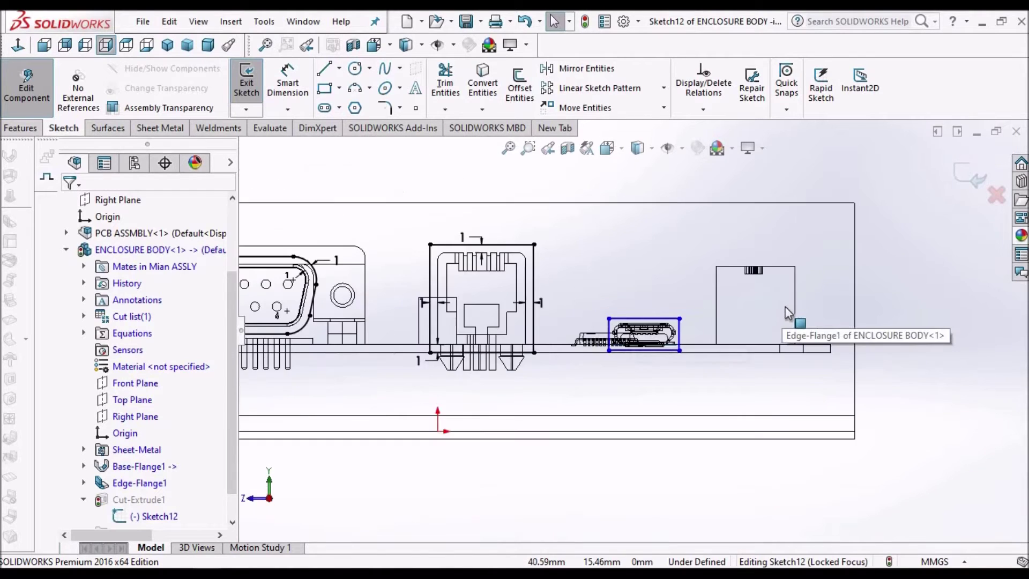
pyautogui.click(956, 178)
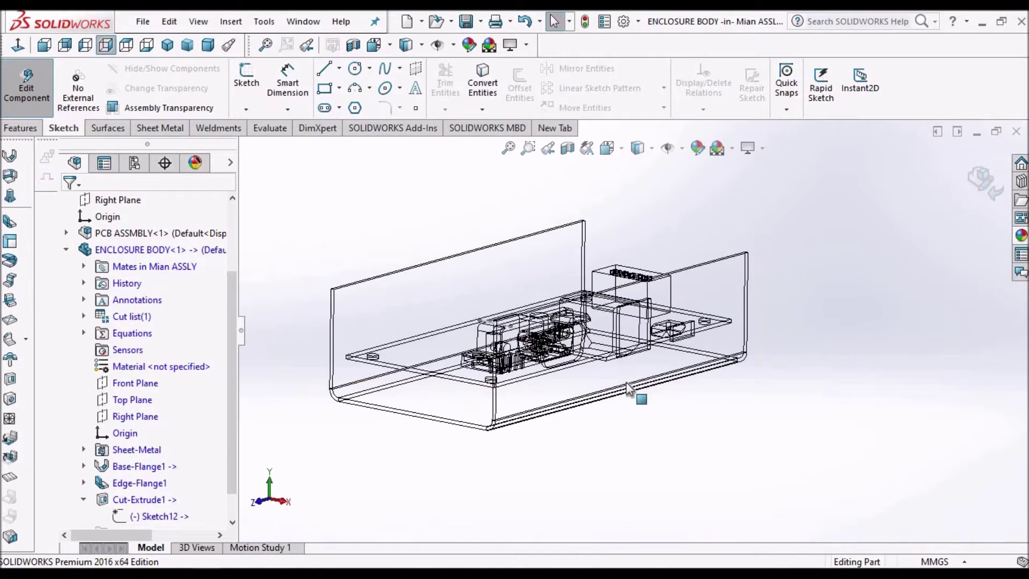
pyautogui.click(651, 148)
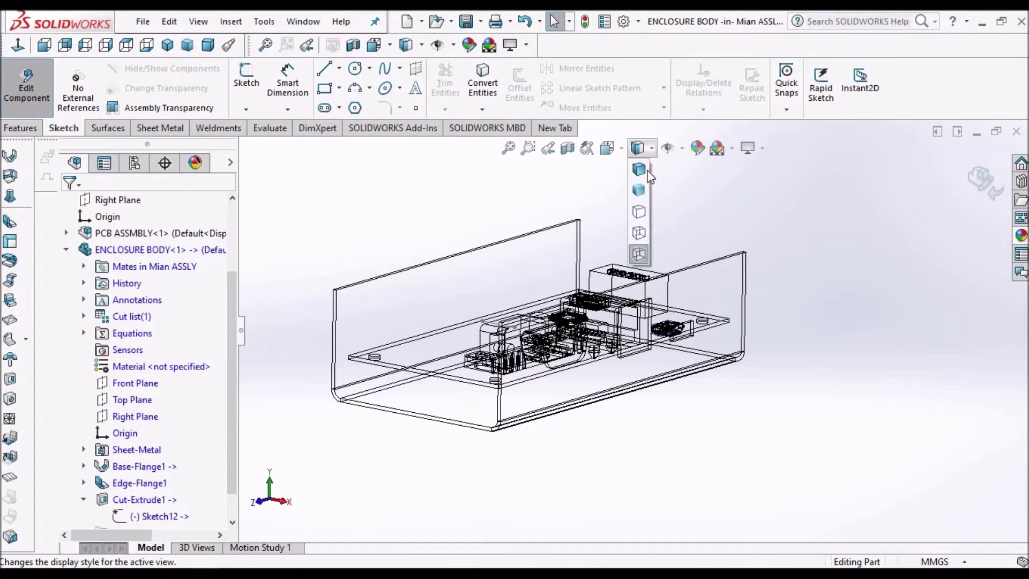
pyautogui.click(646, 170)
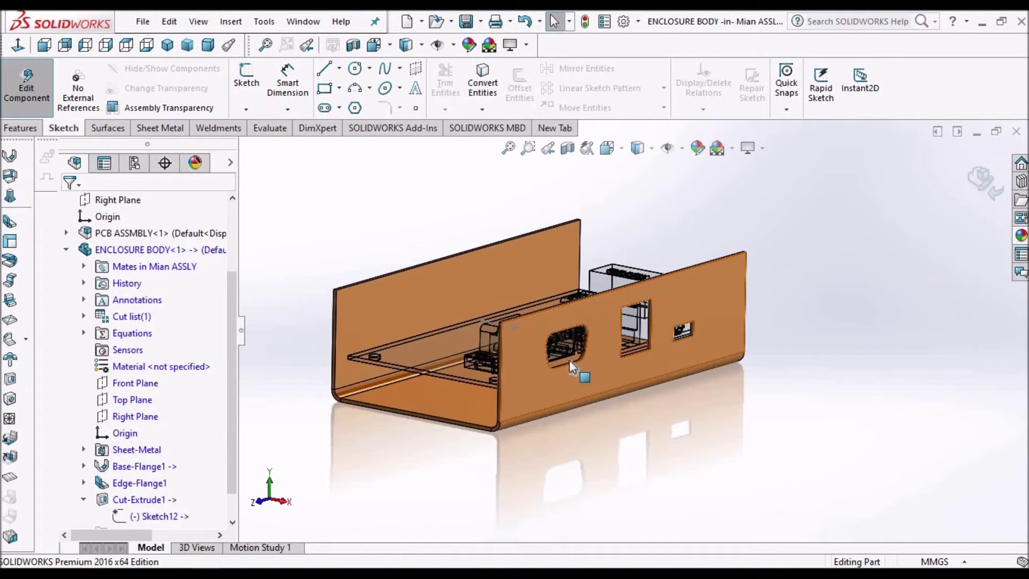
pyautogui.moveTo(570, 363); pyautogui.dragTo(462, 353, button='middle')
pyautogui.scroll(-5, 536, 350)
pyautogui.moveTo(535, 349); pyautogui.dragTo(629, 349, button='middle')
pyautogui.scroll(5, 621, 354)
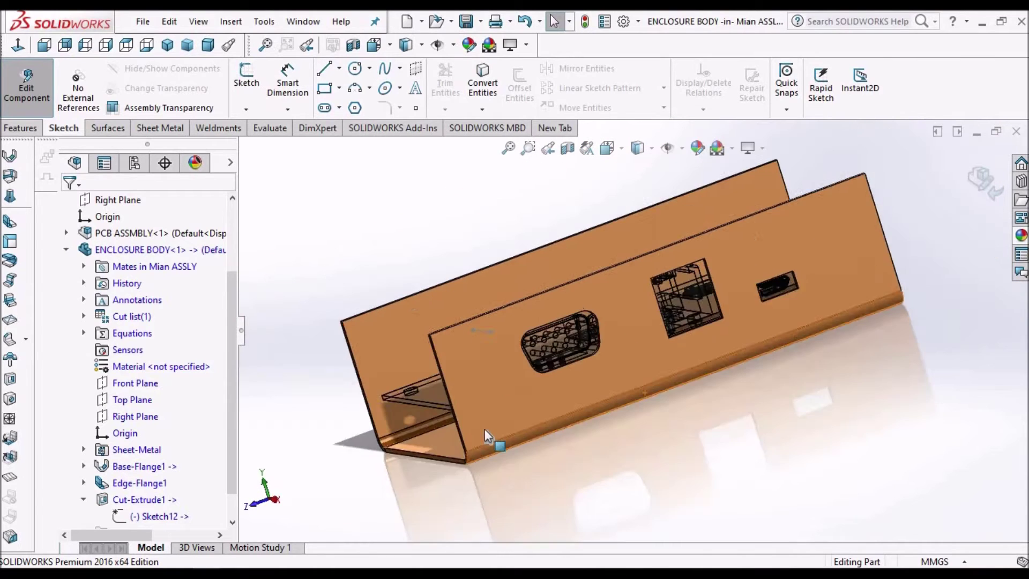
# Consult the PCB enclosure reference PDF, return to SOLIDWORKS and open the enclosure body part in its own window
pyautogui.hotkey('alt', 'Tab')
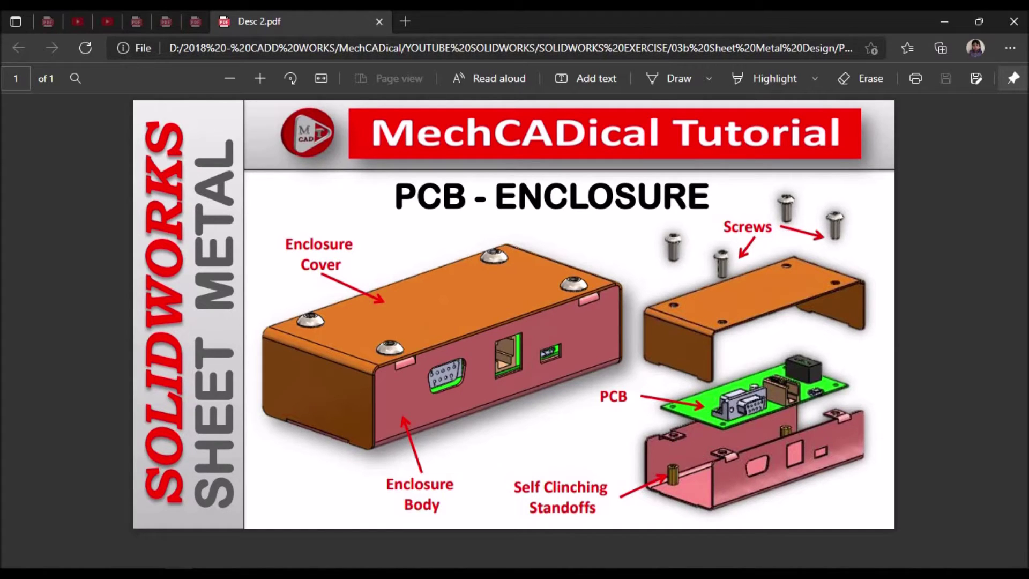
pyautogui.hotkey('alt', 'Tab')
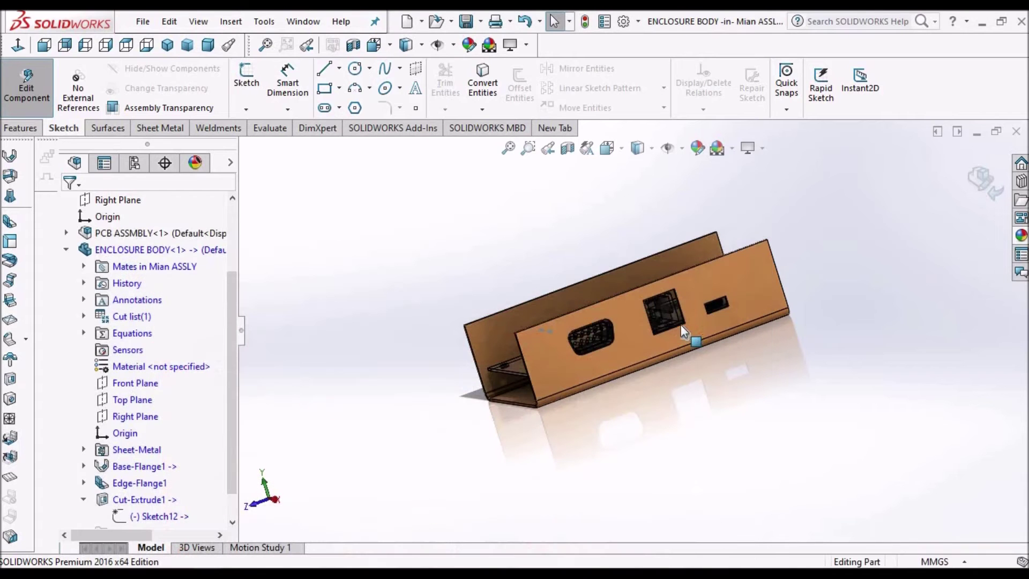
pyautogui.rightClick(153, 255)
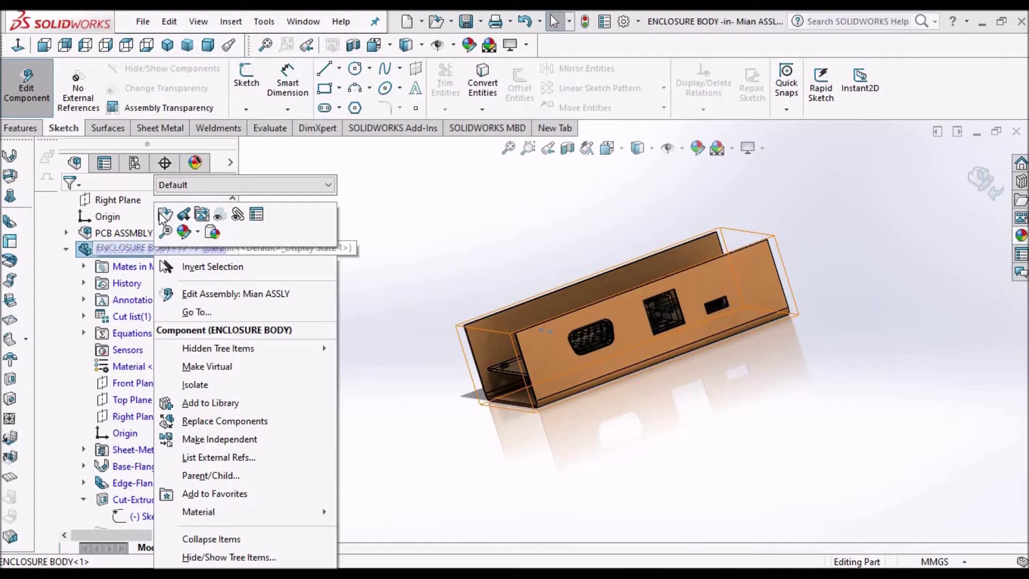
pyautogui.click(699, 277)
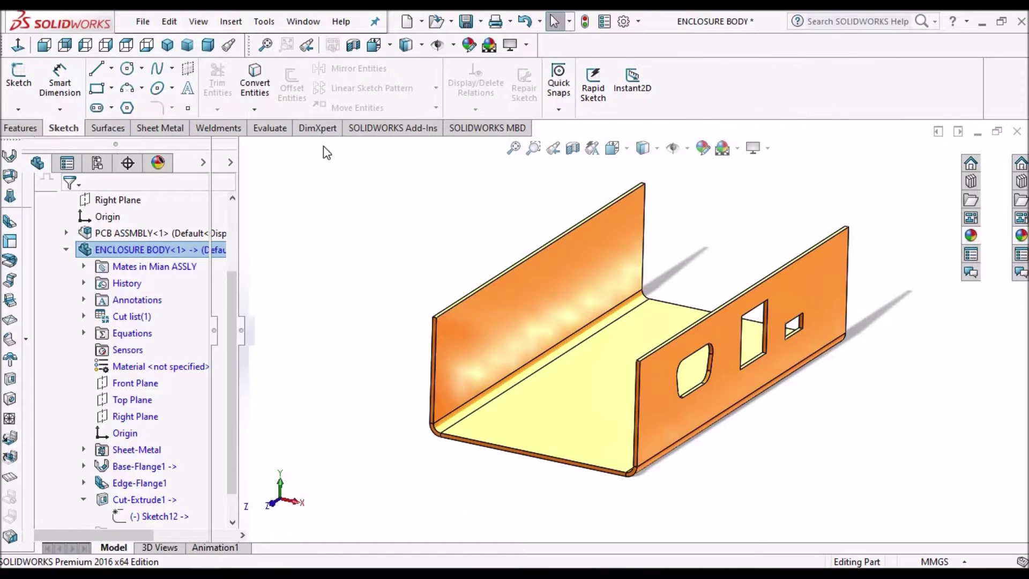
# Add a 90-degree inward edge flange 22 mm long along the upper inner edge of the wall with the connector openings
pyautogui.click(158, 129)
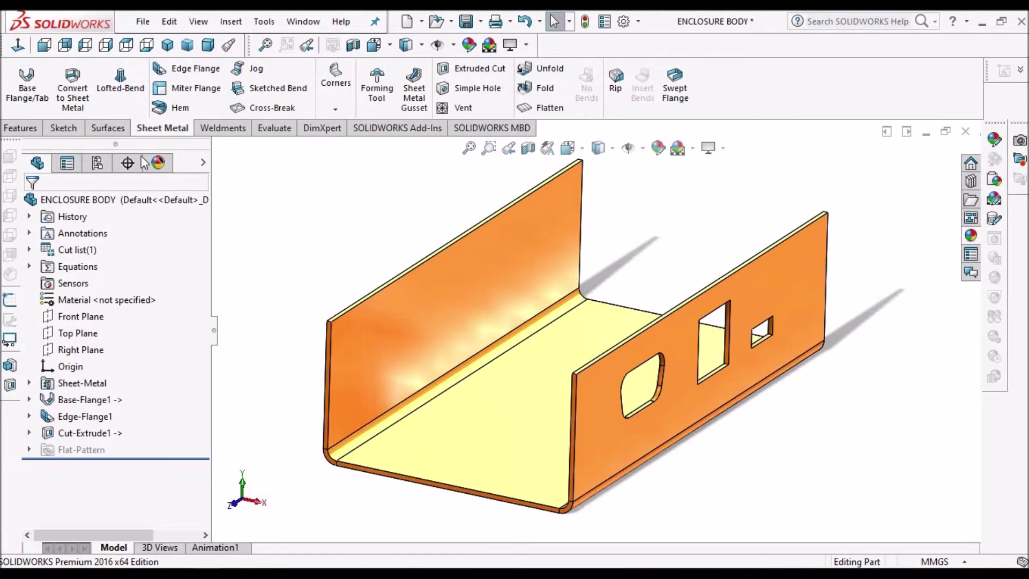
pyautogui.click(197, 69)
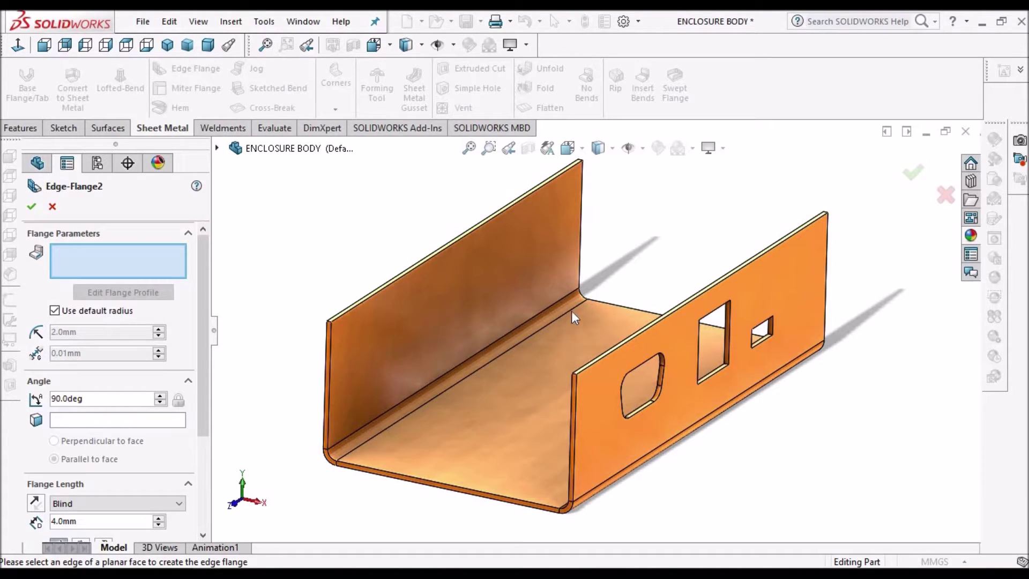
pyautogui.scroll(-5, 593, 338)
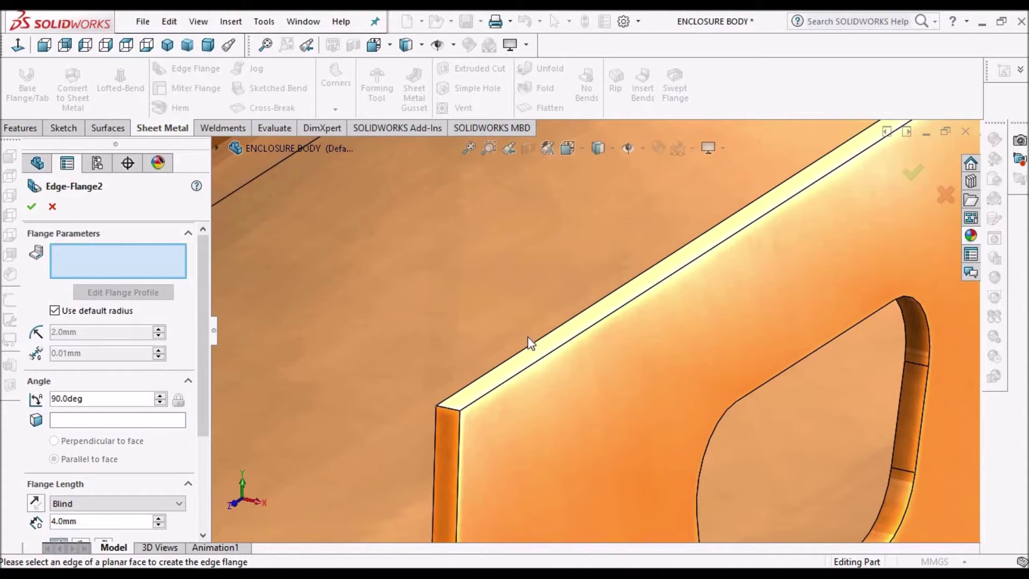
pyautogui.click(536, 342)
pyautogui.scroll(3, 494, 307)
pyautogui.scroll(5, 494, 307)
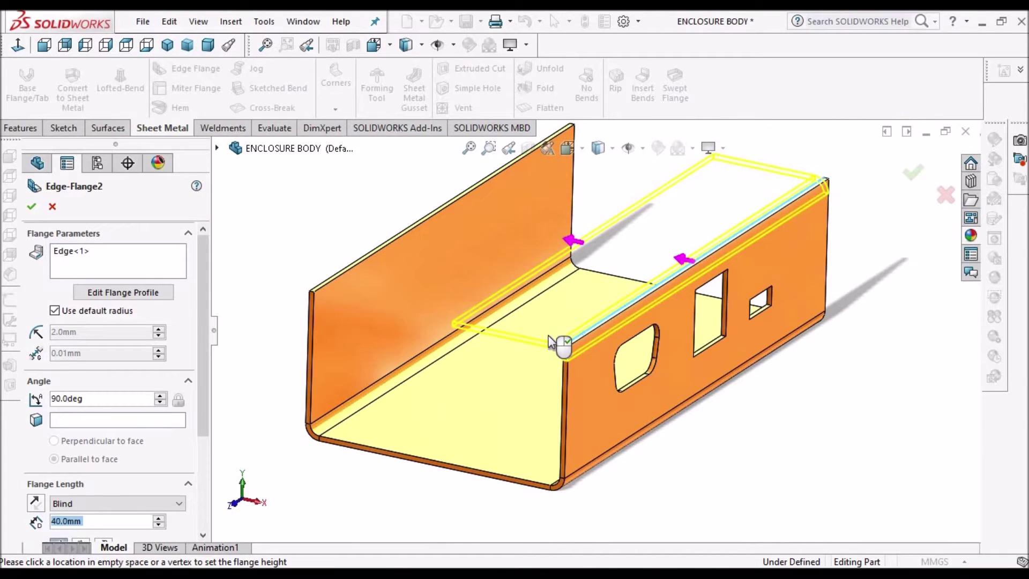
pyautogui.click(584, 311)
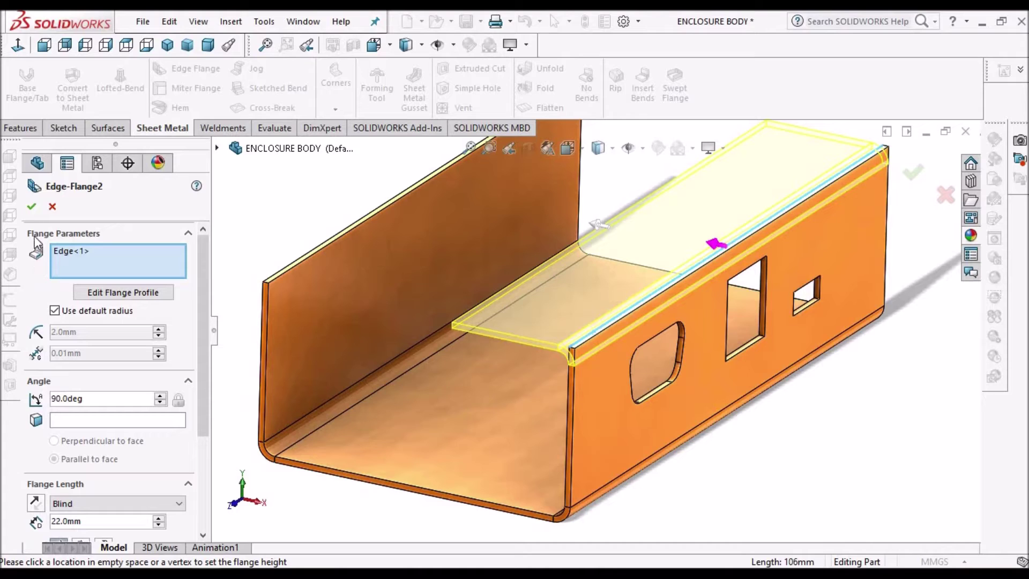
pyautogui.click(31, 207)
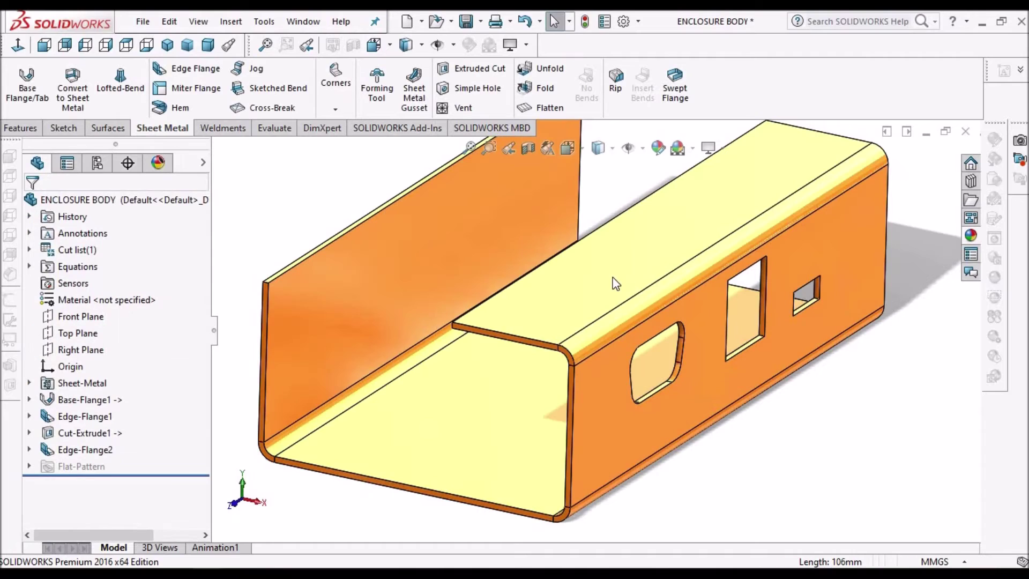
pyautogui.press('f')
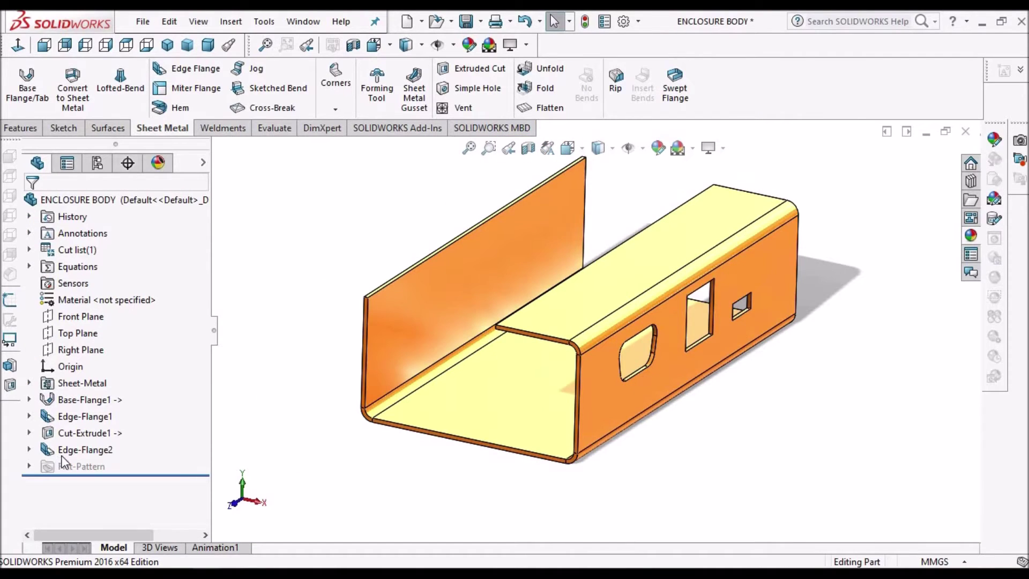
# Examine the new upper flange's bend position relative to the side wall in the front view, and accept its definition without edits
pyautogui.click(44, 45)
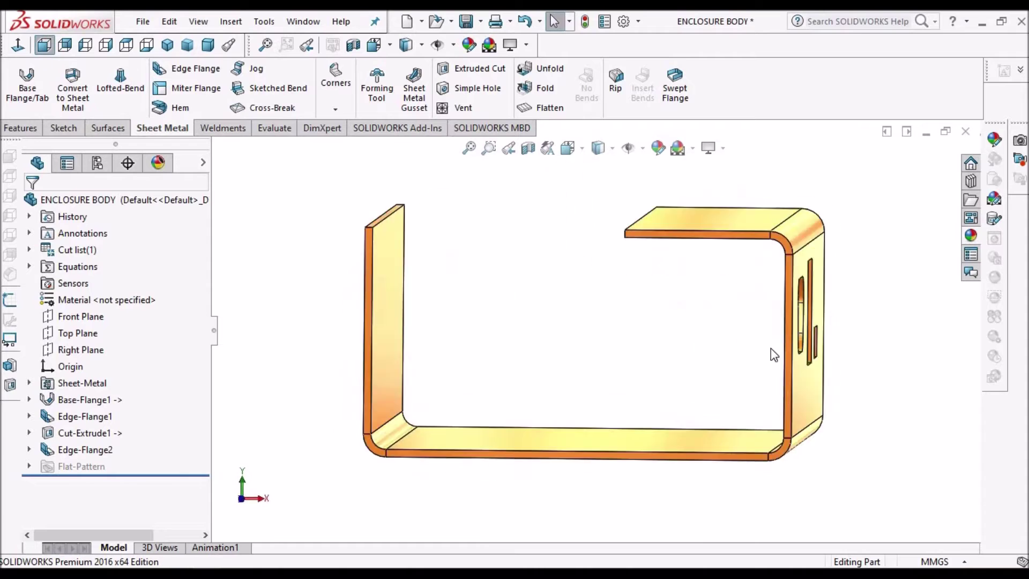
pyautogui.rightClick(76, 448)
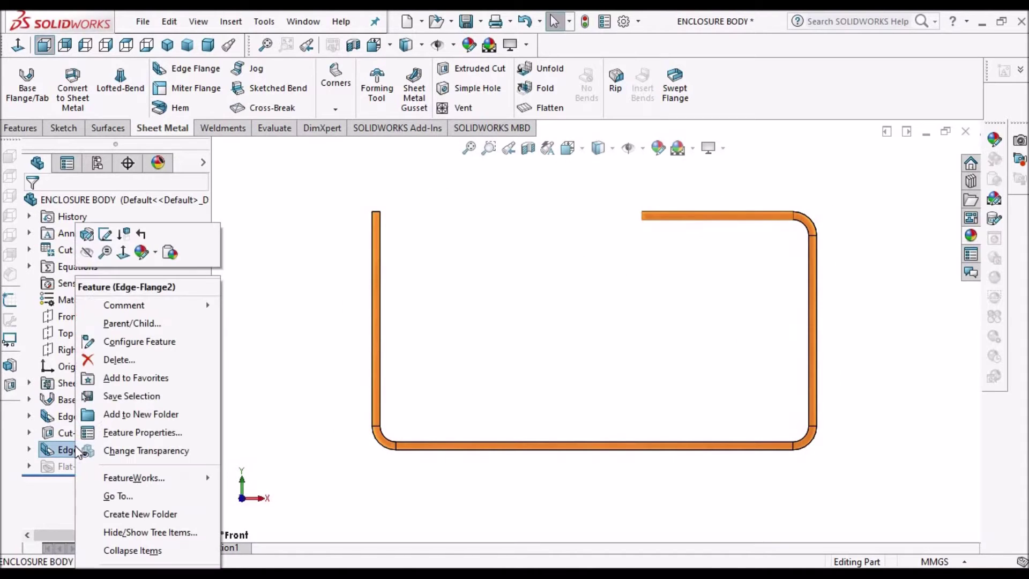
pyautogui.click(105, 234)
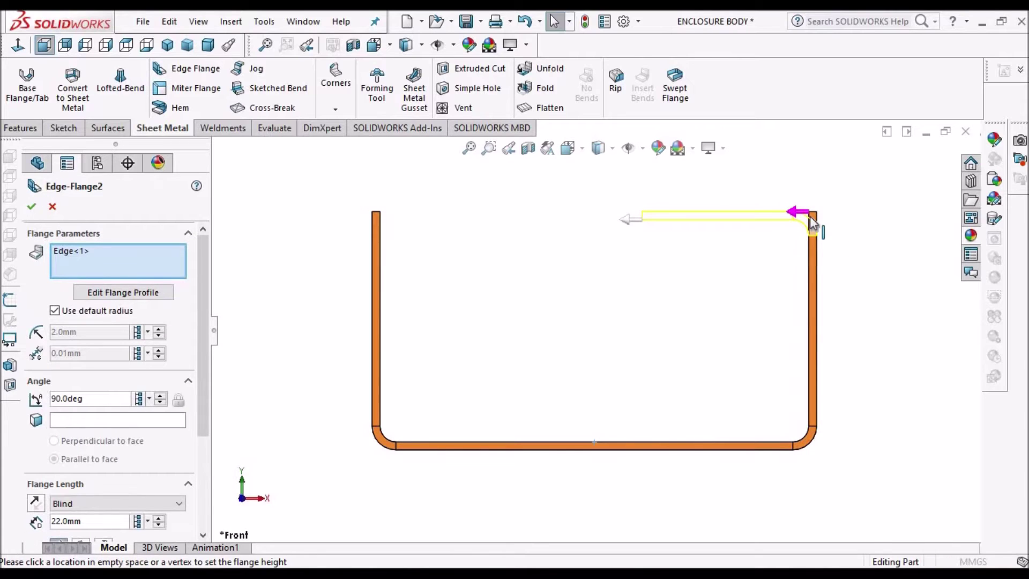
pyautogui.scroll(-5, 809, 225)
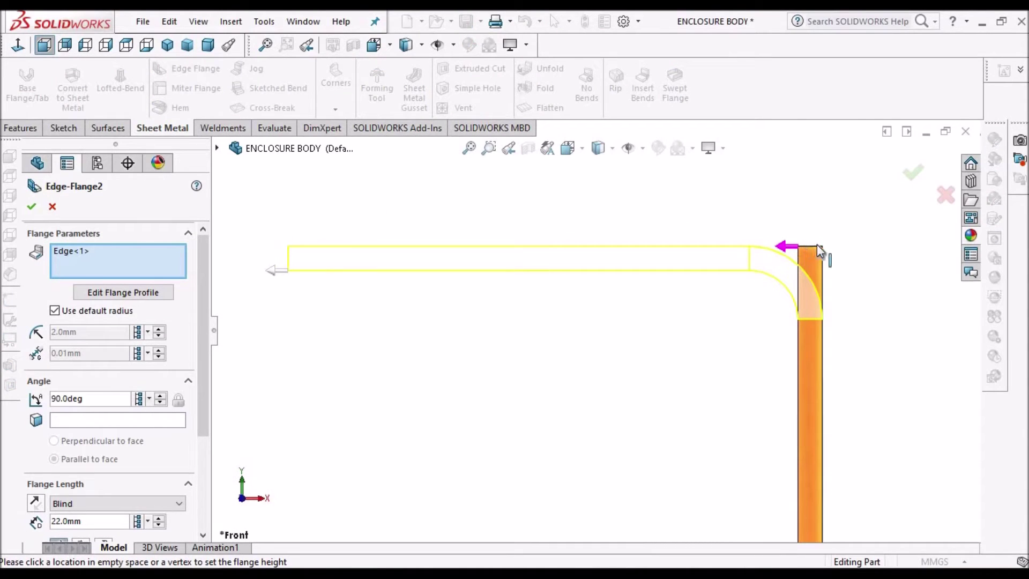
pyautogui.scroll(-3, 698, 311)
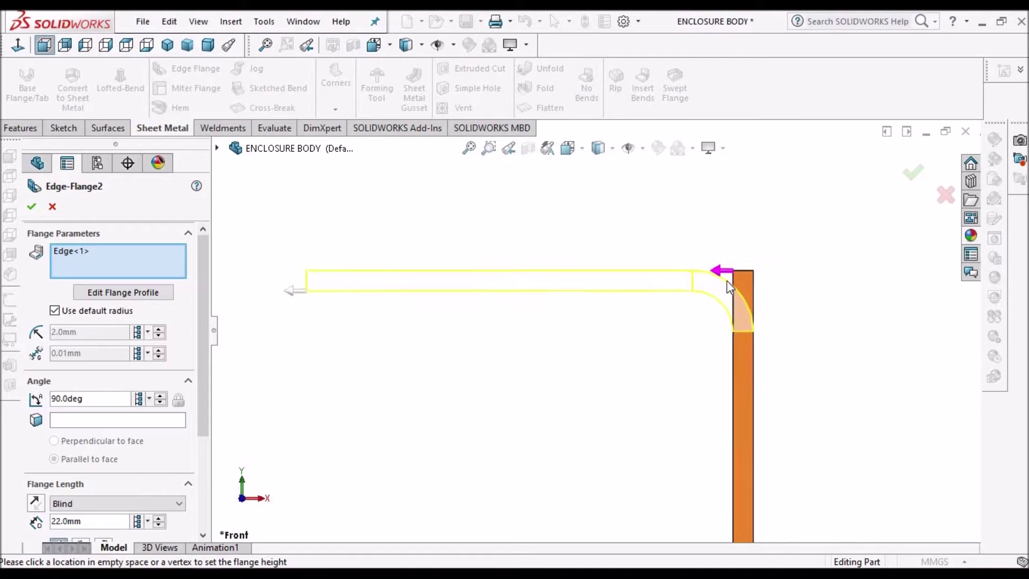
pyautogui.scroll(-1, 755, 273)
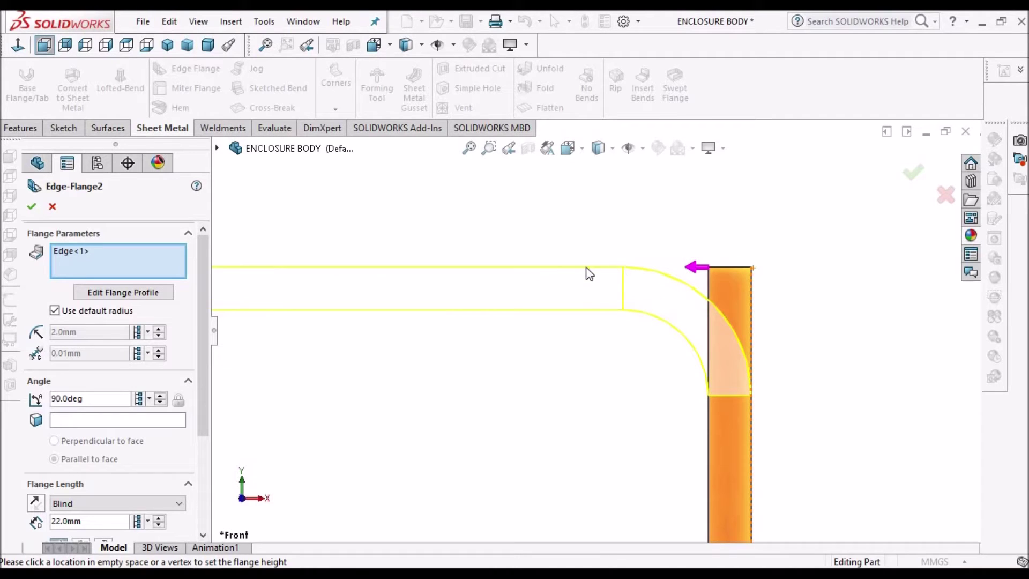
pyautogui.scroll(5, 808, 285)
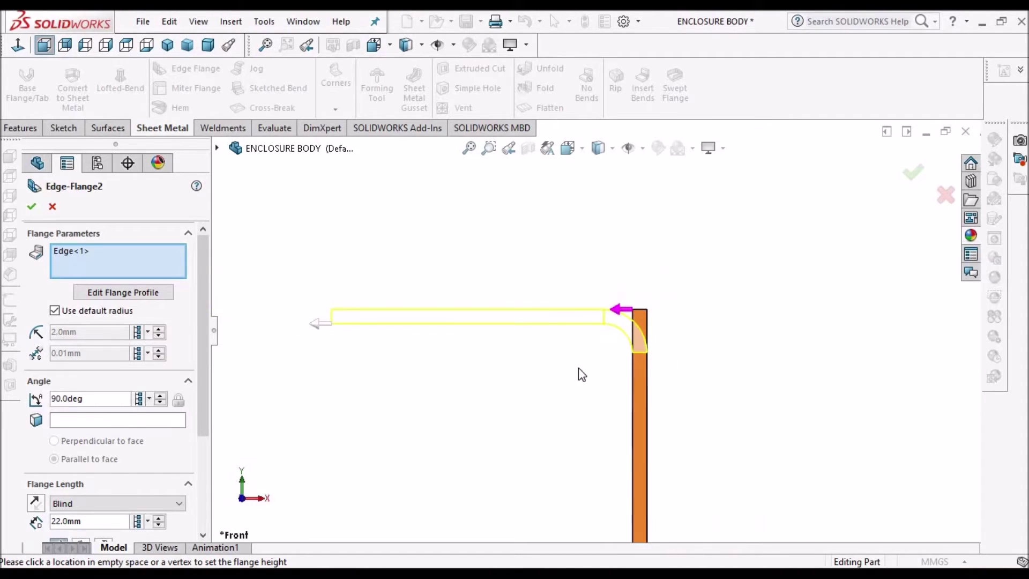
pyautogui.click(31, 208)
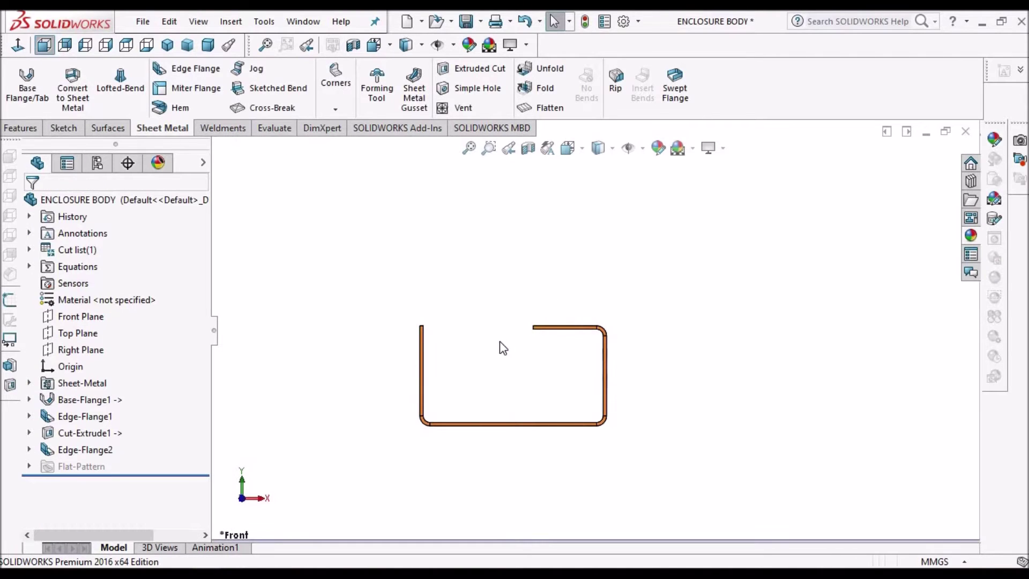
# Edit the upper flange's profile sketch and pull in its rear end along the wall edge, leaving the profile about 22 mm long
pyautogui.click(29, 449)
pyautogui.click(81, 465)
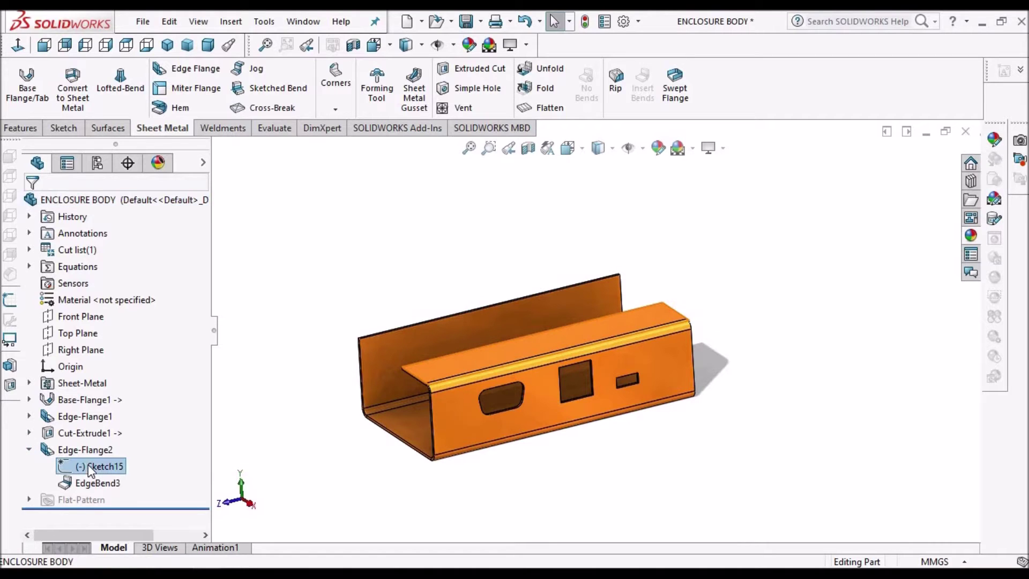
pyautogui.rightClick(88, 464)
pyautogui.click(116, 324)
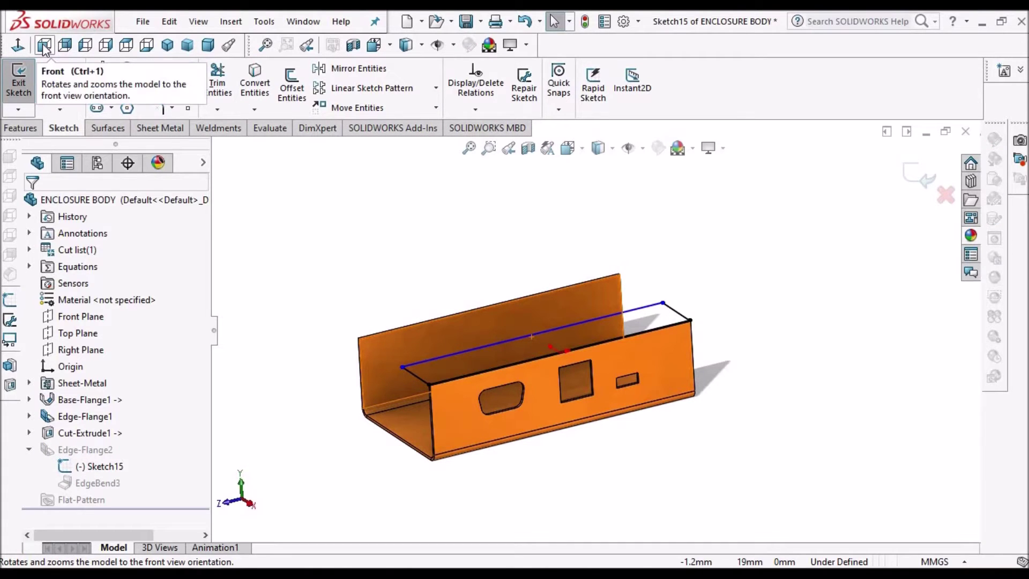
pyautogui.click(129, 47)
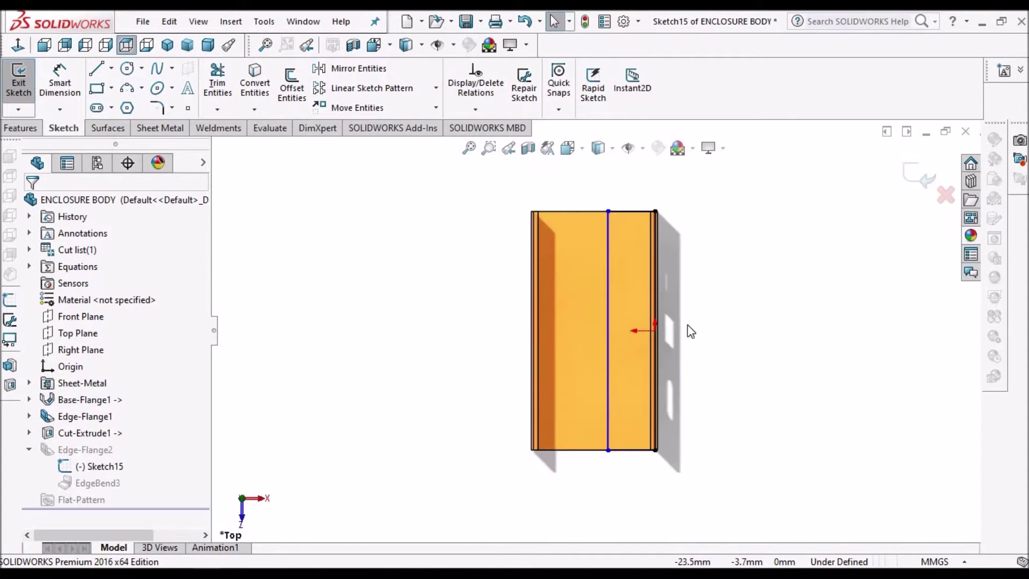
pyautogui.scroll(-2, 658, 215)
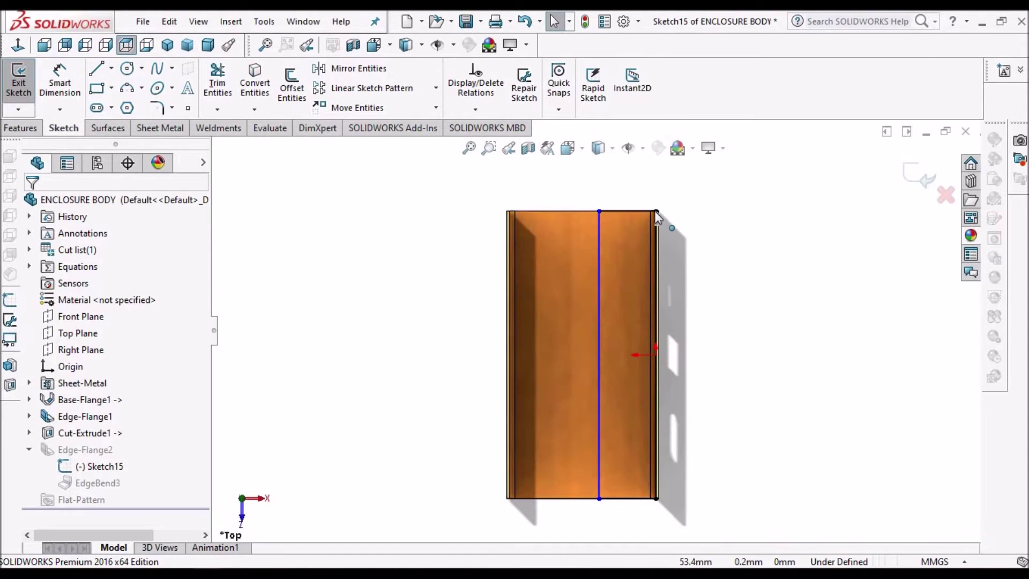
pyautogui.click(659, 442)
pyautogui.moveTo(660, 440); pyautogui.dragTo(659, 439)
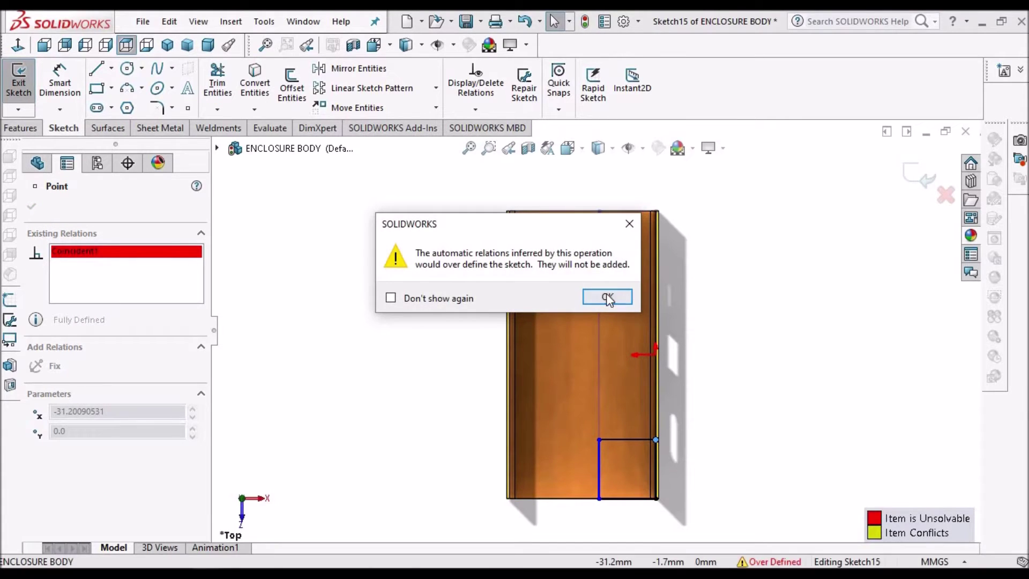
pyautogui.click(606, 295)
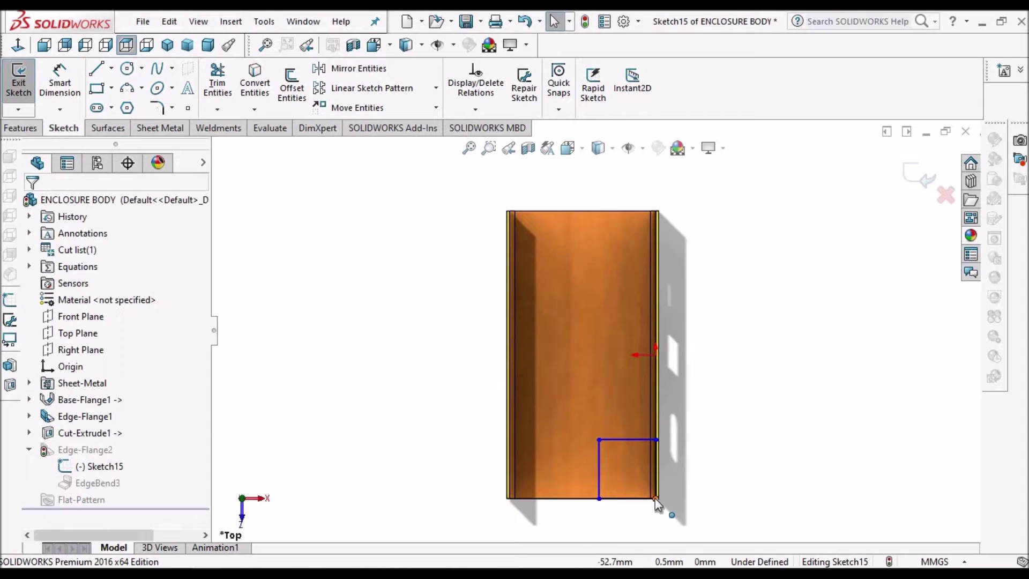
# Move the profile's front end inward from the body's end and pull its free rear corner in, forming a tab about 11 by 9 mm
pyautogui.moveTo(657, 480); pyautogui.dragTo(657, 474)
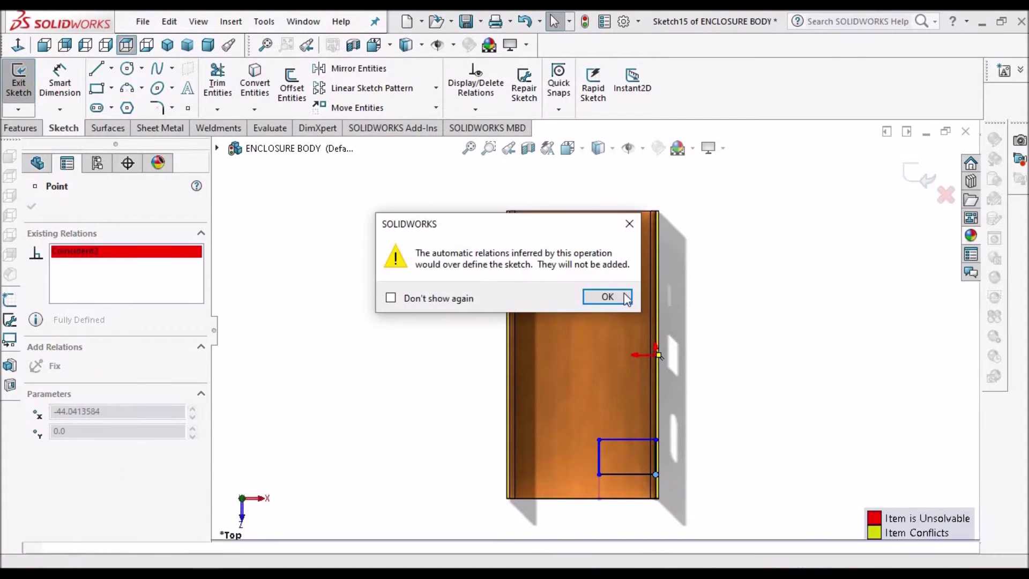
pyautogui.click(619, 294)
pyautogui.press('Escape')
pyautogui.scroll(-5, 632, 478)
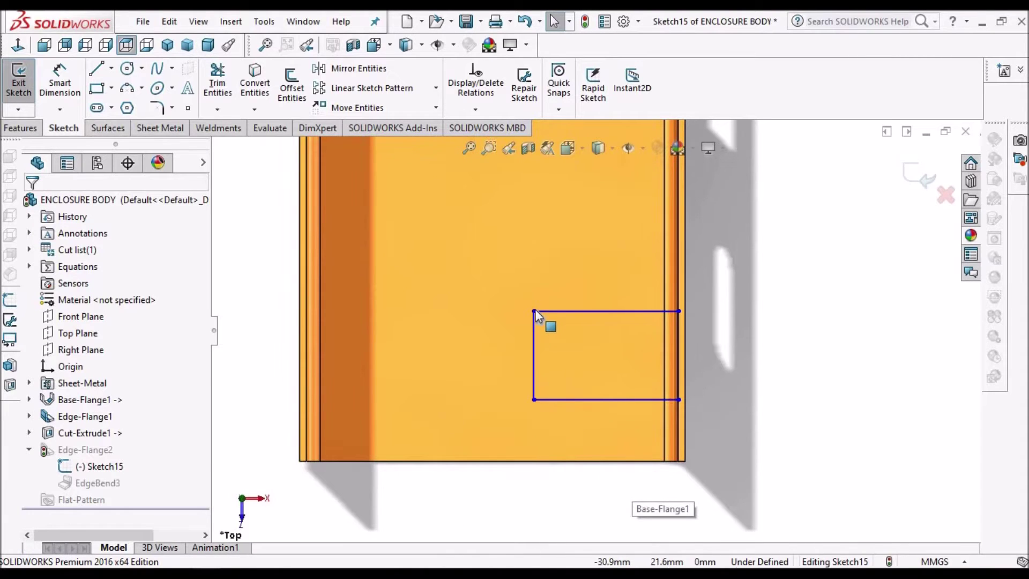
pyautogui.moveTo(591, 321); pyautogui.dragTo(617, 324)
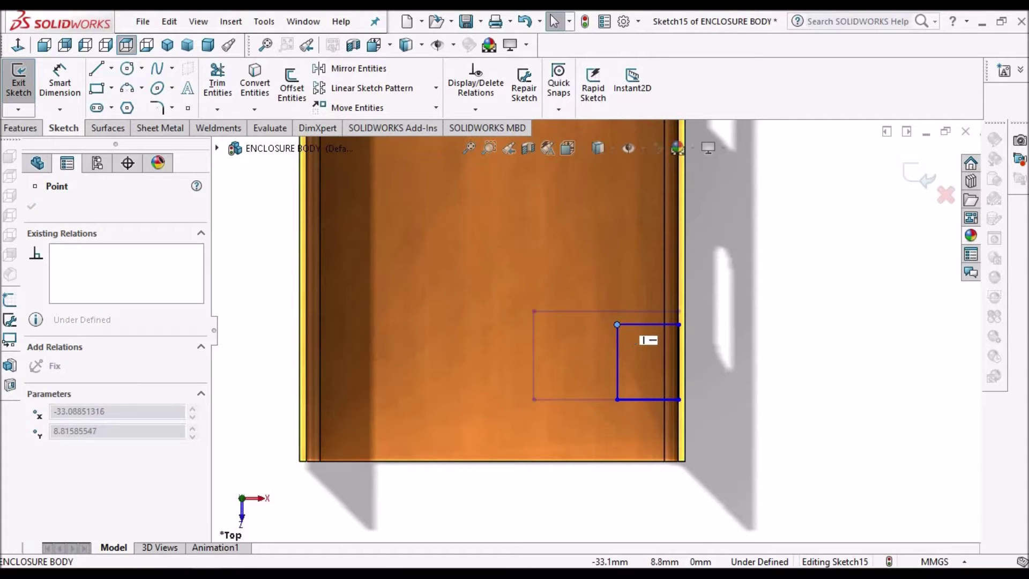
pyautogui.press('Escape')
# Dimension the tab profile's free edge at 10 mm from the outer edge of the wall with the connector openings
pyautogui.click(51, 85)
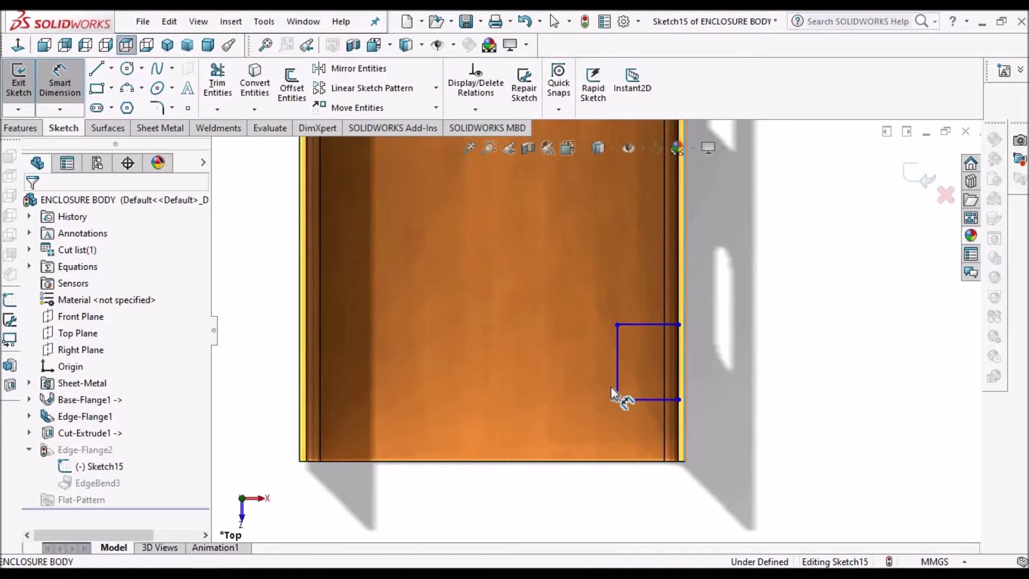
pyautogui.click(615, 368)
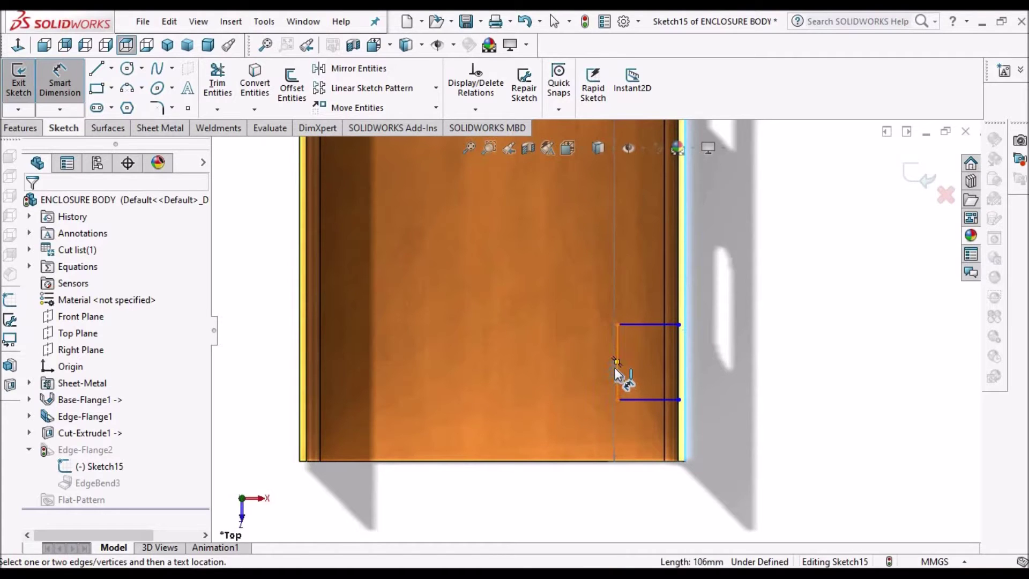
pyautogui.click(660, 512)
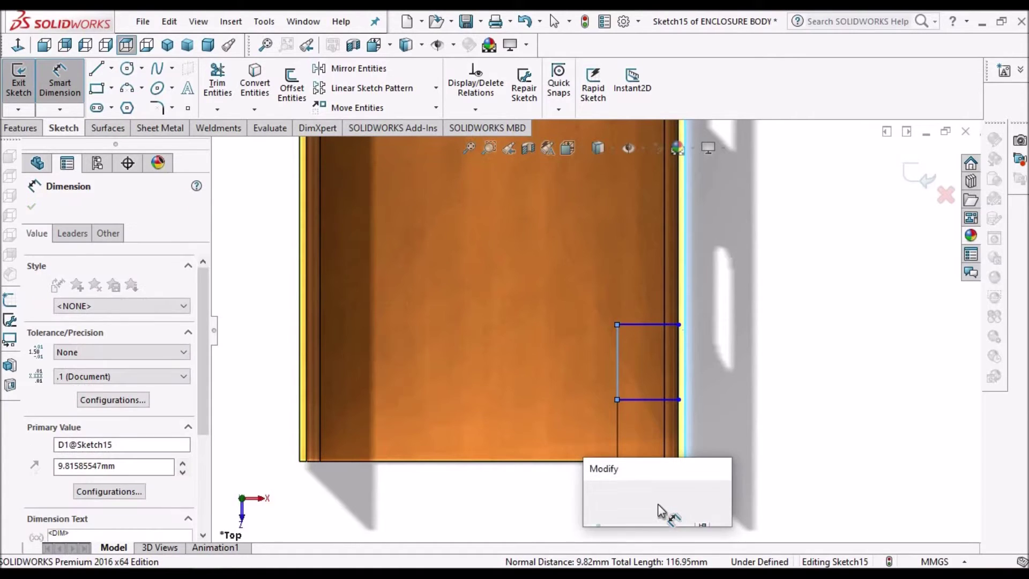
pyautogui.write('10')
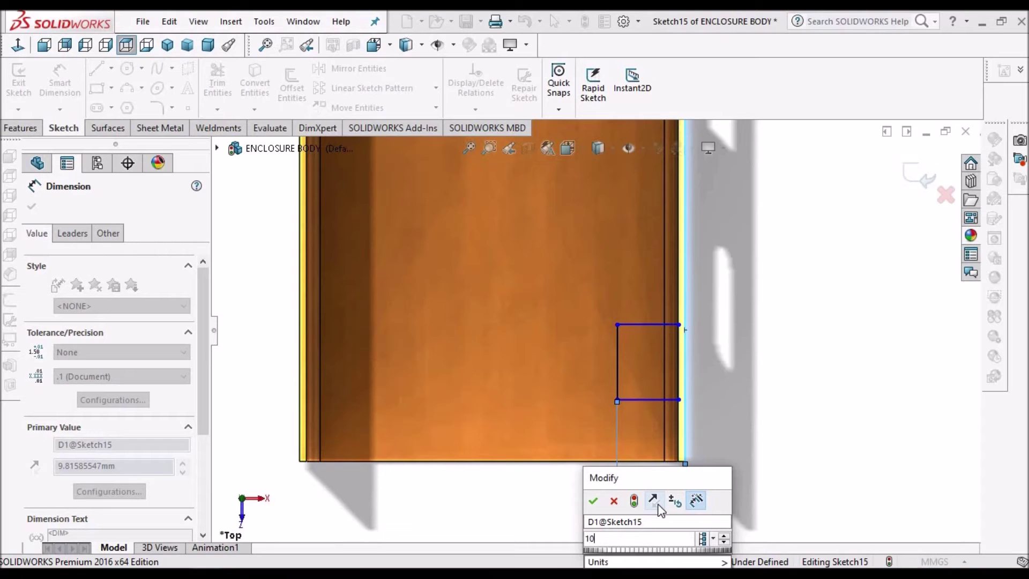
pyautogui.press('Return')
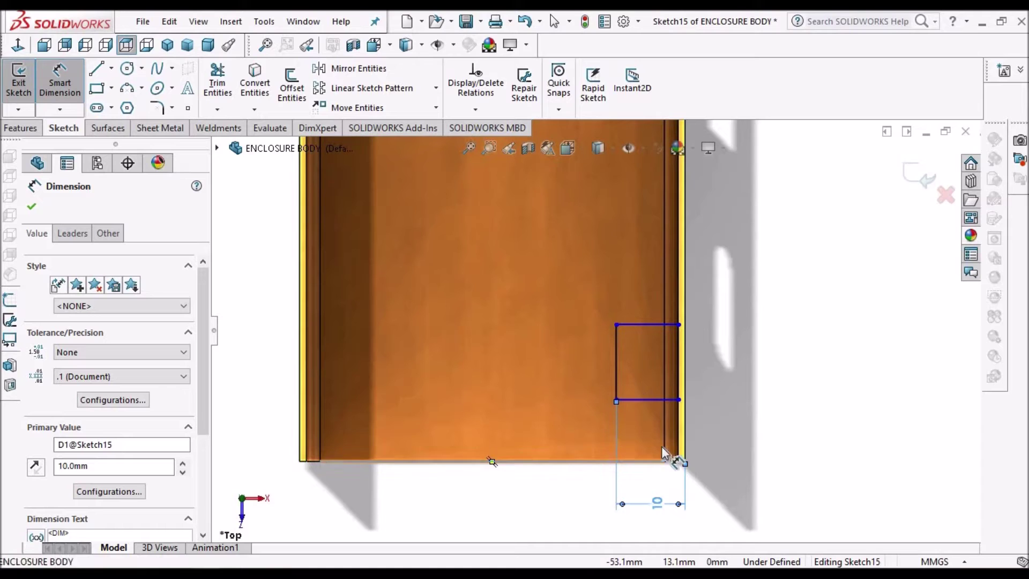
# Dimension the tab profile's front edge at 10 mm from the front end of the enclosure body
pyautogui.click(594, 461)
pyautogui.click(658, 398)
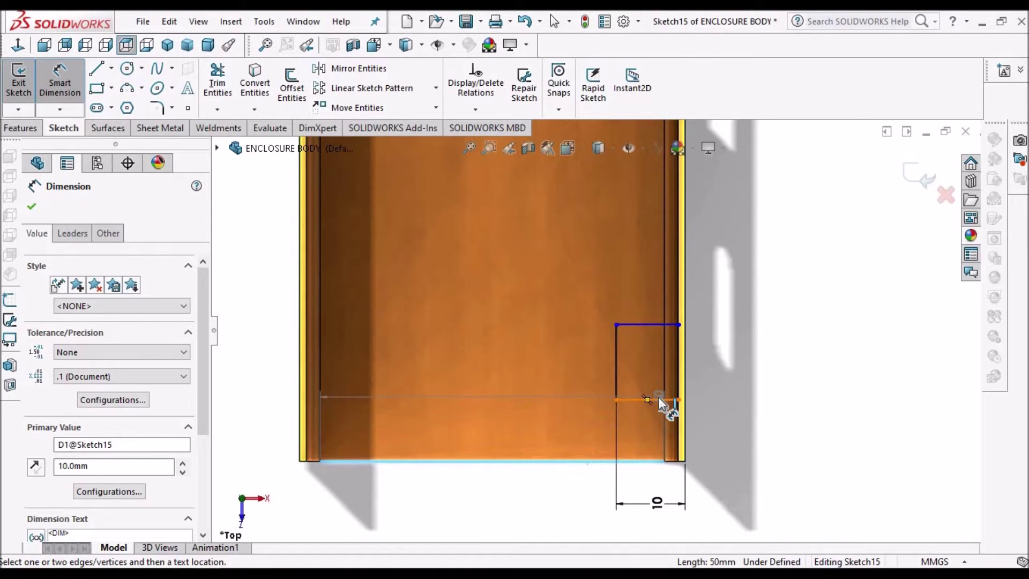
pyautogui.click(742, 425)
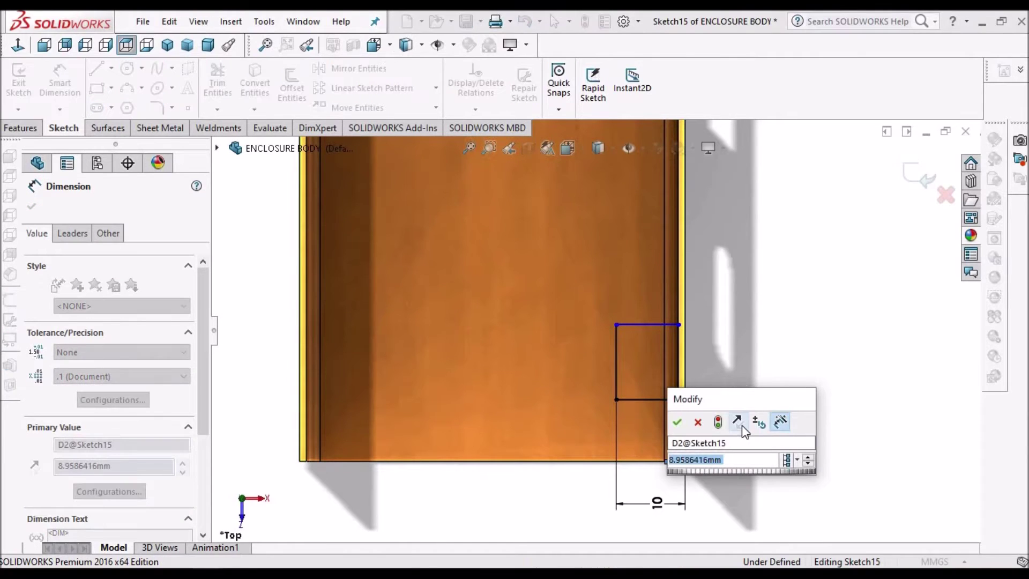
pyautogui.write('10')
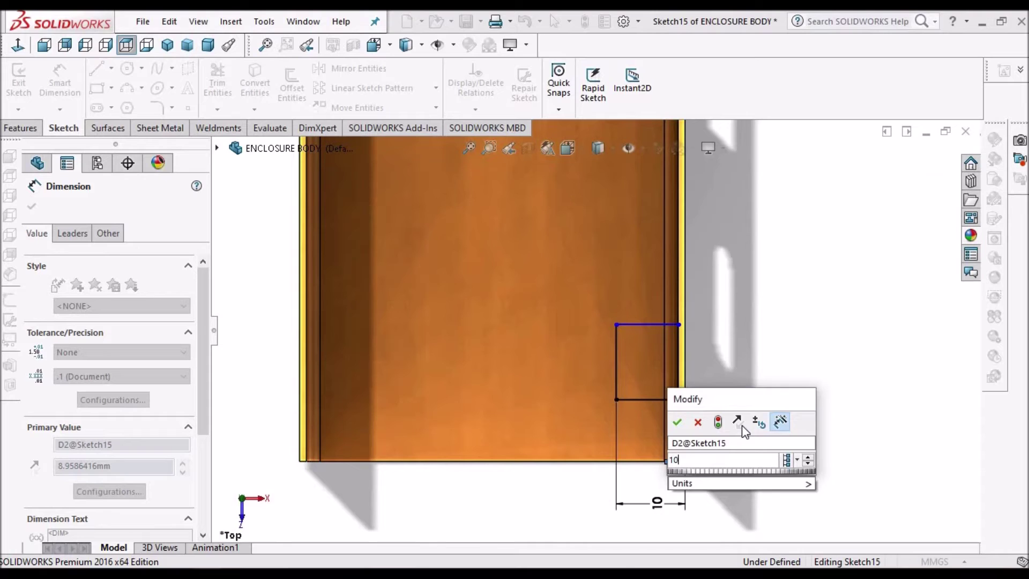
pyautogui.press('Return')
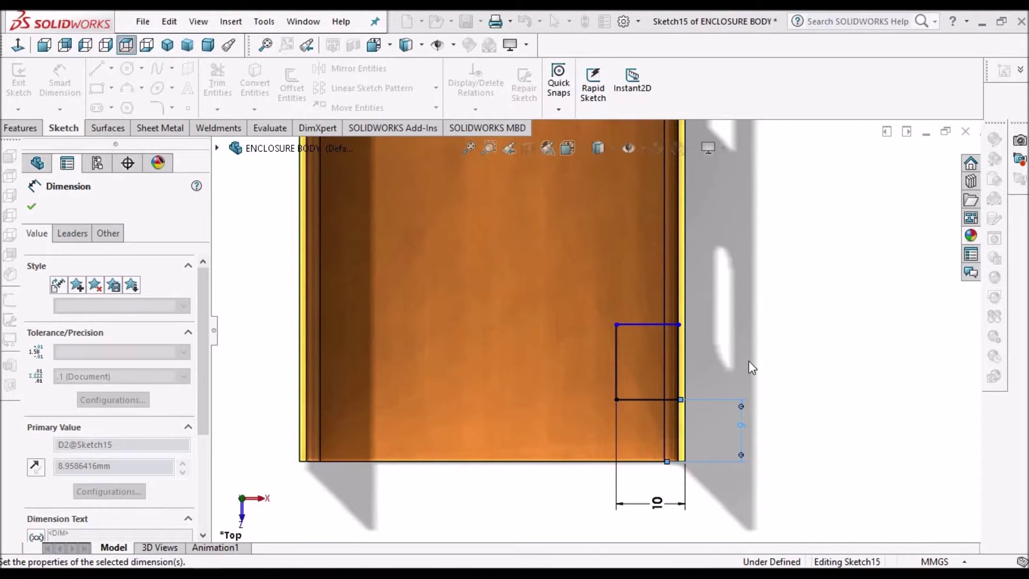
# Dimension the tab profile's length along the wall at 10 mm, and finish the sketch to rebuild the flange
pyautogui.click(615, 348)
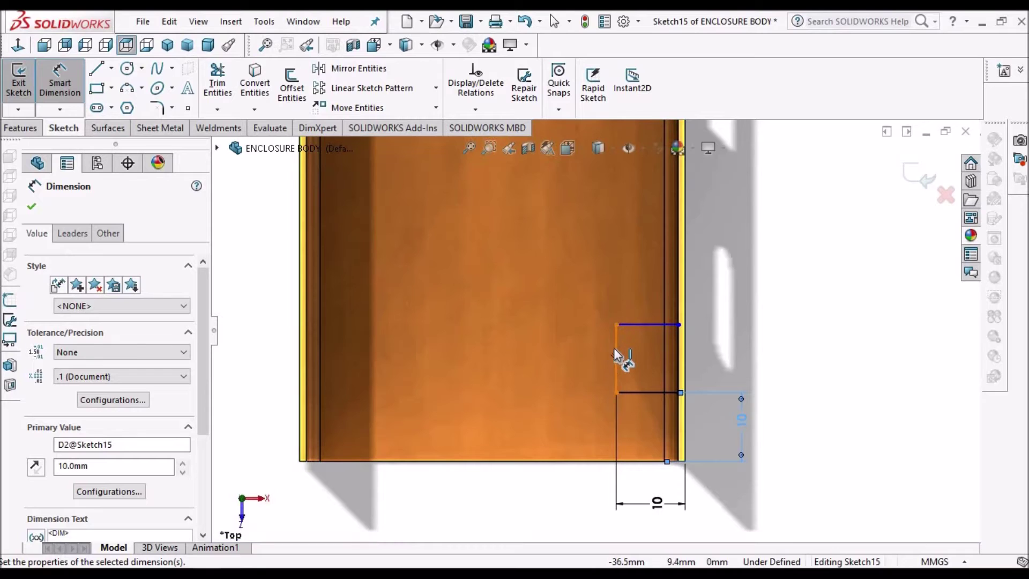
pyautogui.click(760, 359)
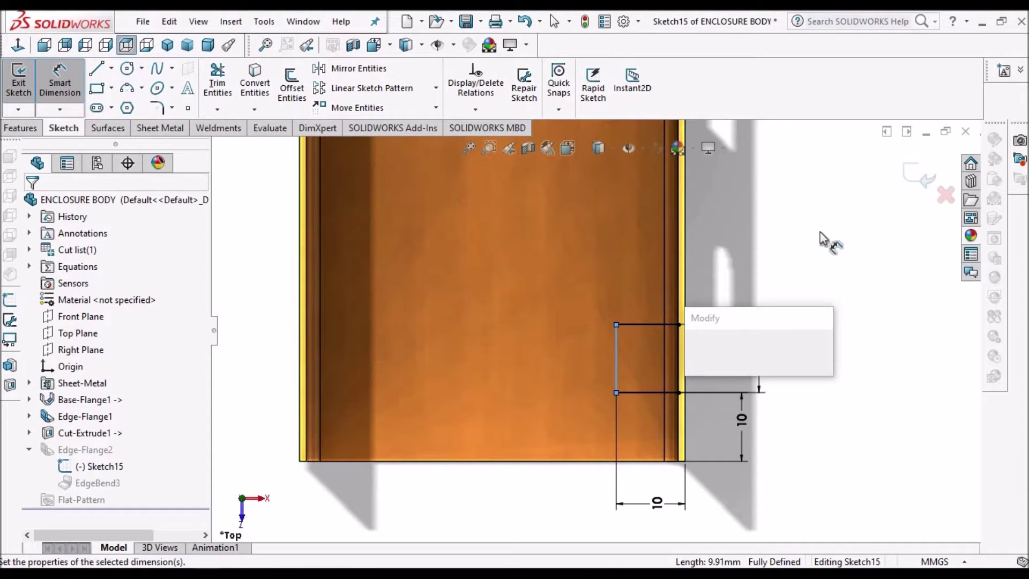
pyautogui.write('10')
pyautogui.click(901, 174)
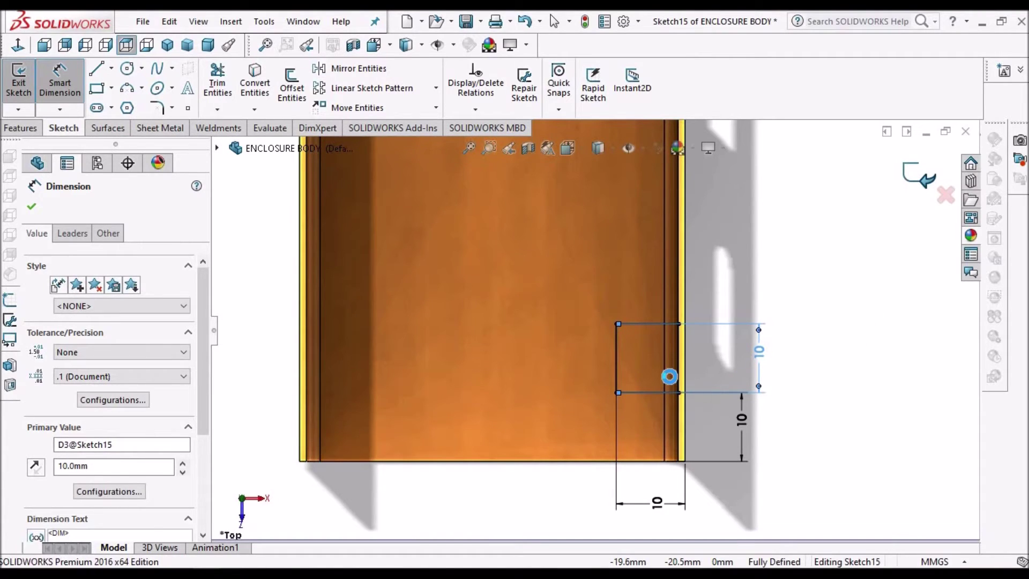
pyautogui.click(669, 376)
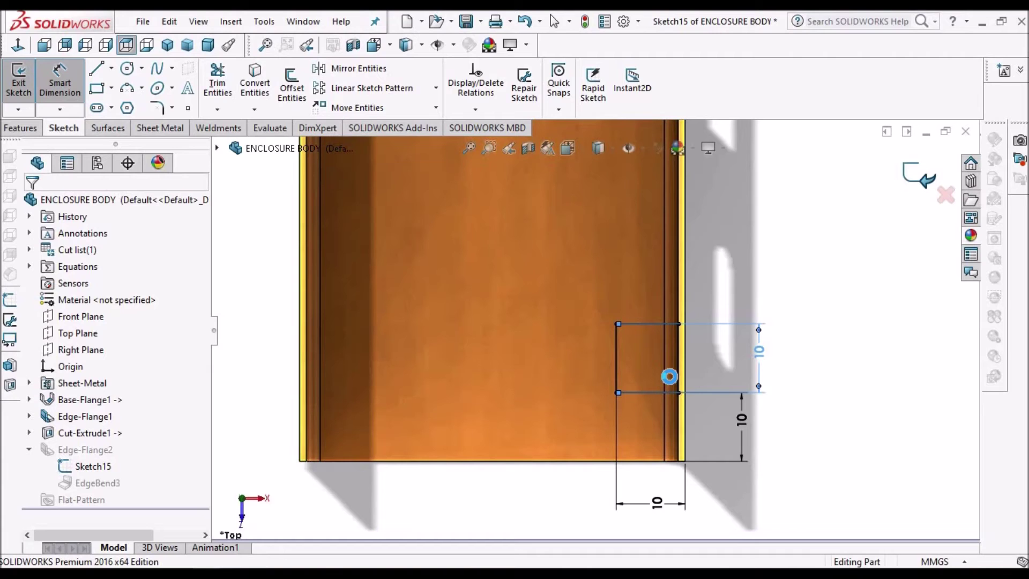
pyautogui.hotkey('ctrl', 'b')
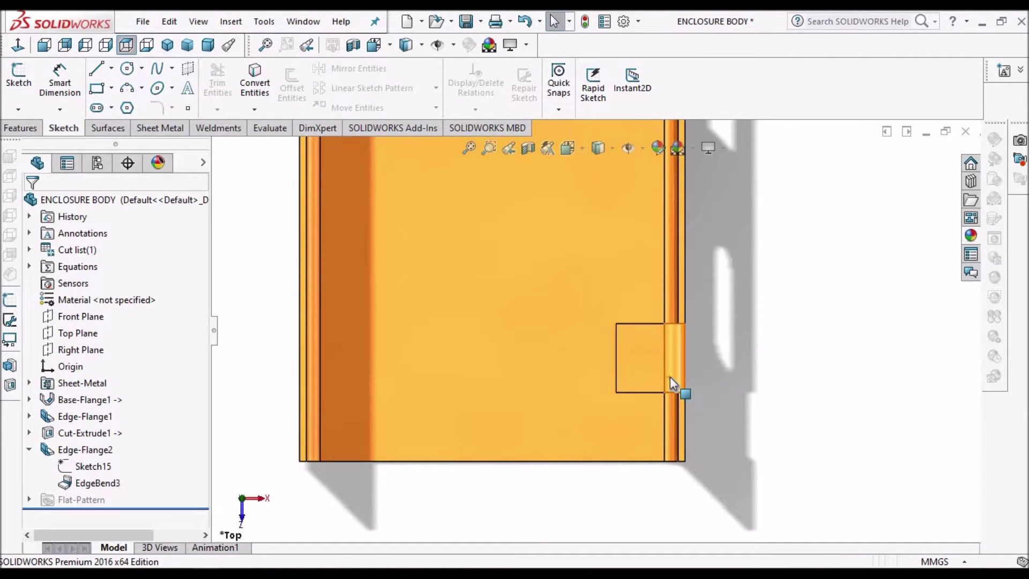
# Switch to the main assembly, rebuild it with the changed enclosure body, and inspect the tab's position above the PCB
pyautogui.click(208, 44)
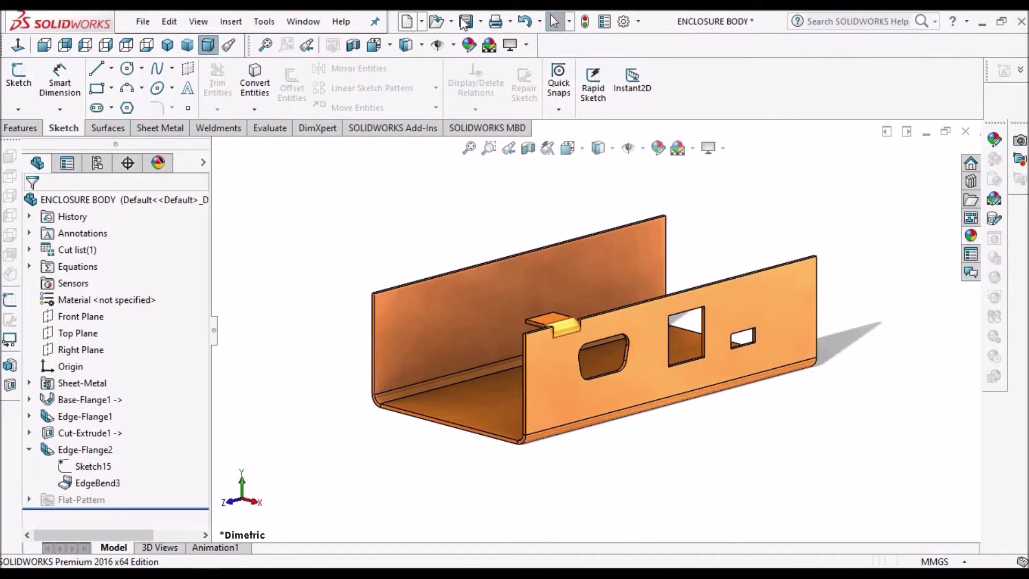
pyautogui.scroll(-3, 571, 336)
pyautogui.click(302, 21)
pyautogui.click(375, 197)
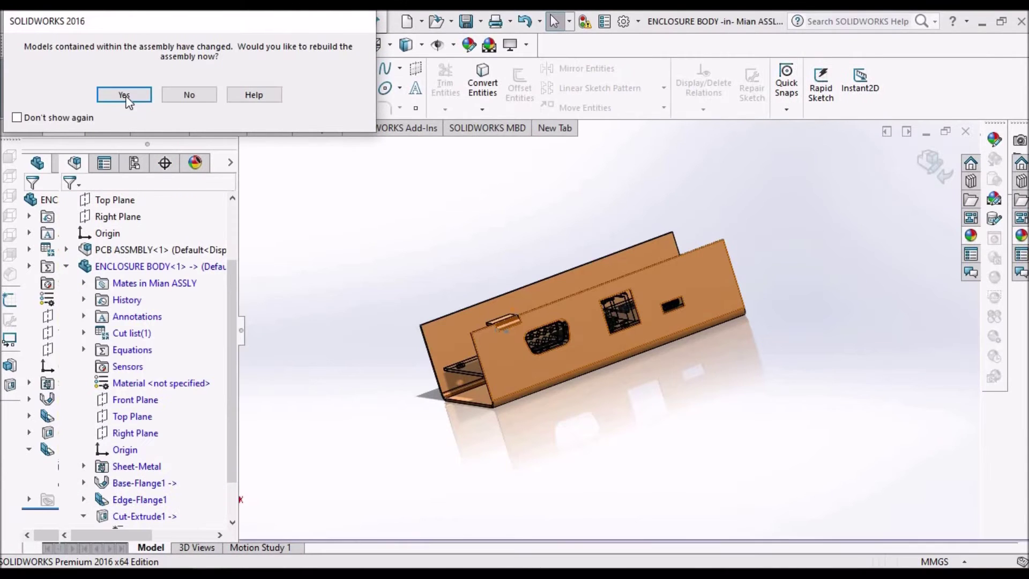
pyautogui.click(130, 95)
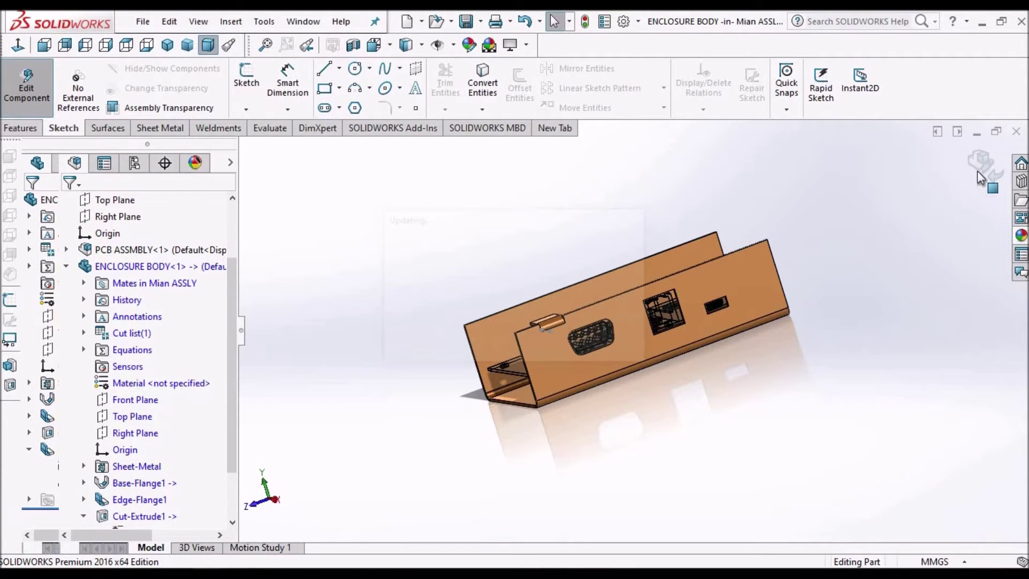
pyautogui.moveTo(621, 356); pyautogui.dragTo(641, 394, button='middle')
pyautogui.moveTo(621, 356); pyautogui.dragTo(646, 387, button='middle')
pyautogui.scroll(2, 672, 323)
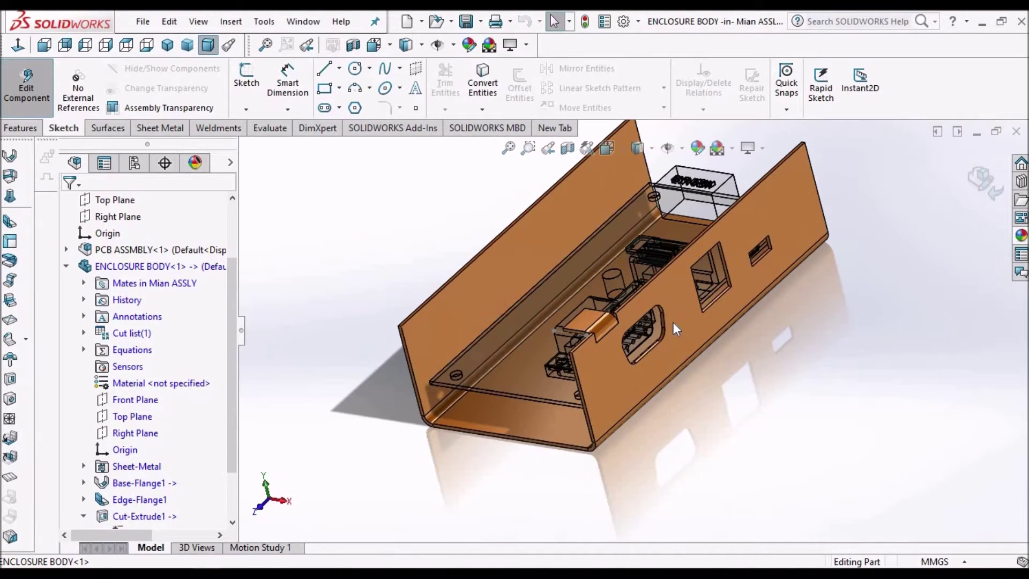
# Return to the ENCLOSURE BODY part and mirror the tab's edge flange about the Front Plane
pyautogui.click(304, 23)
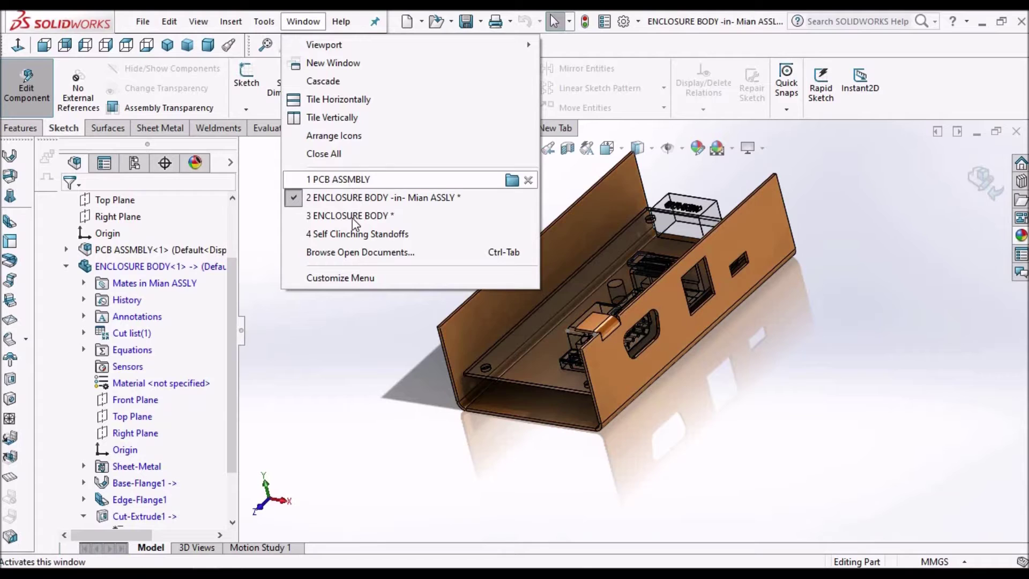
pyautogui.click(352, 218)
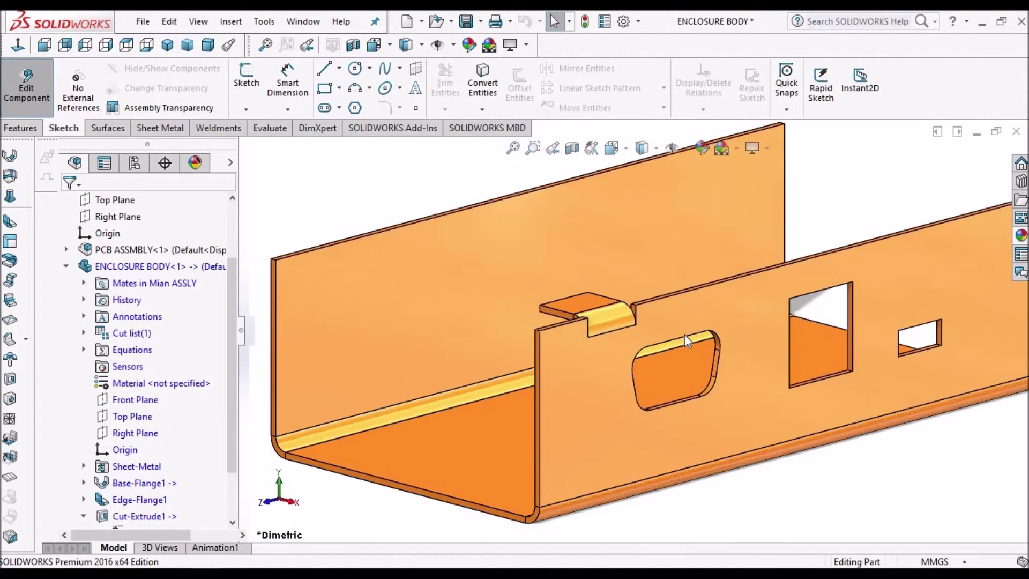
pyautogui.moveTo(664, 337); pyautogui.dragTo(650, 377, button='middle')
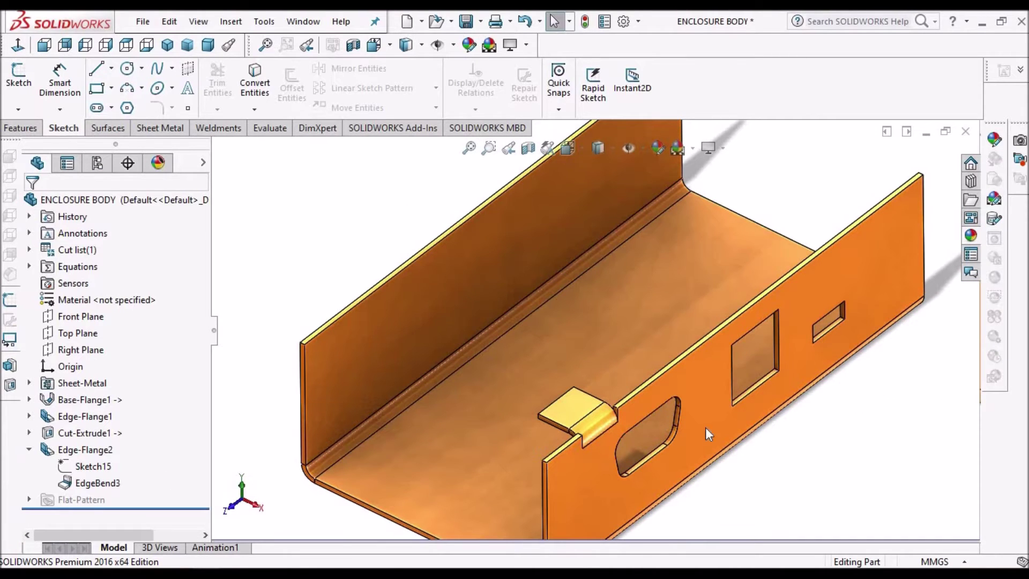
pyautogui.click(29, 449)
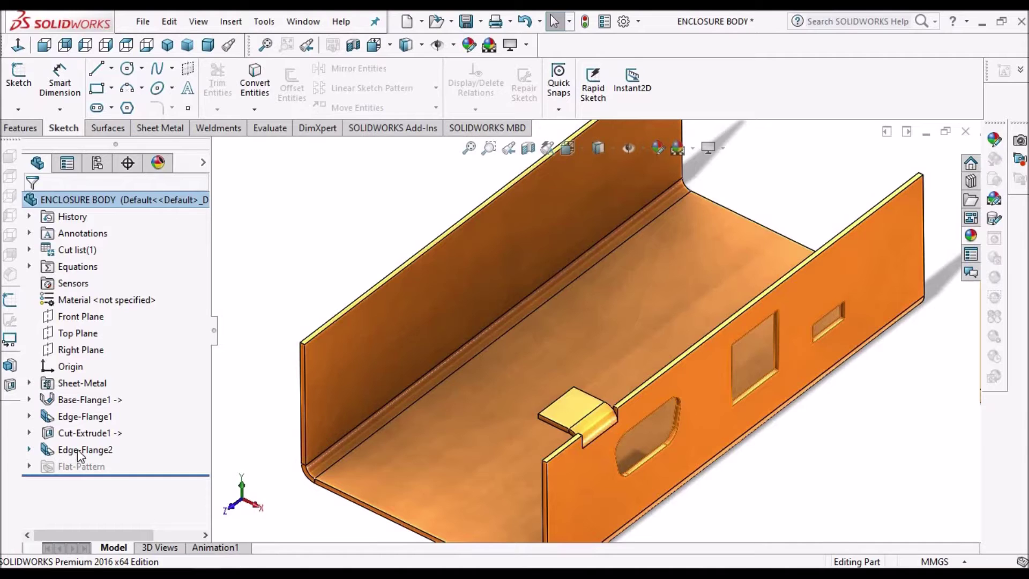
pyautogui.click(80, 448)
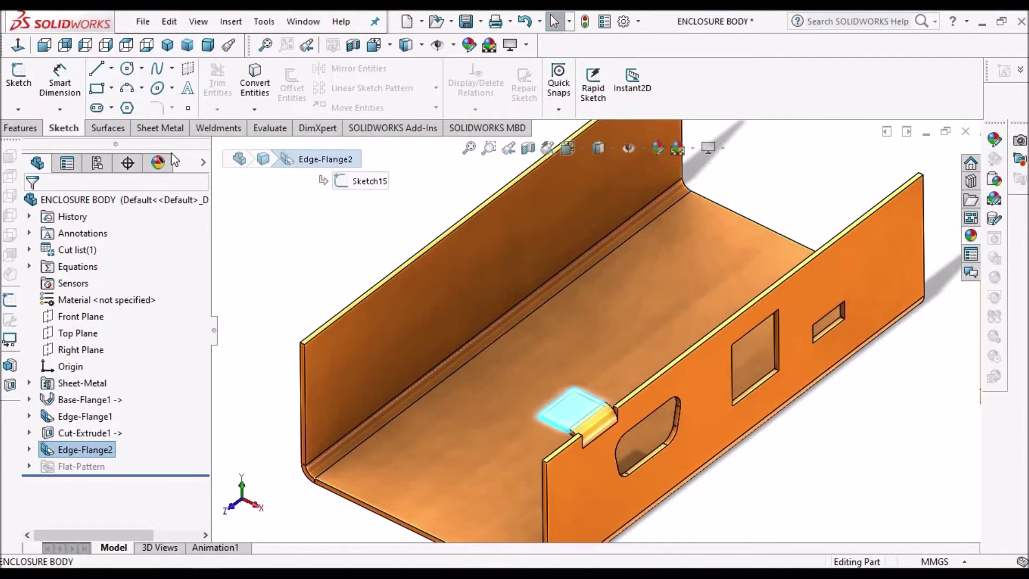
pyautogui.click(16, 127)
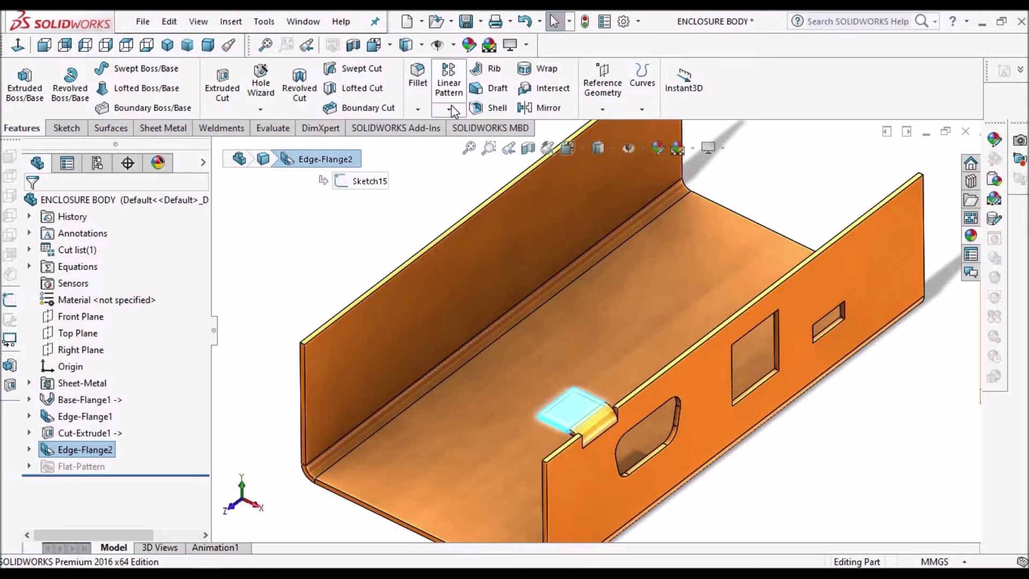
pyautogui.click(449, 110)
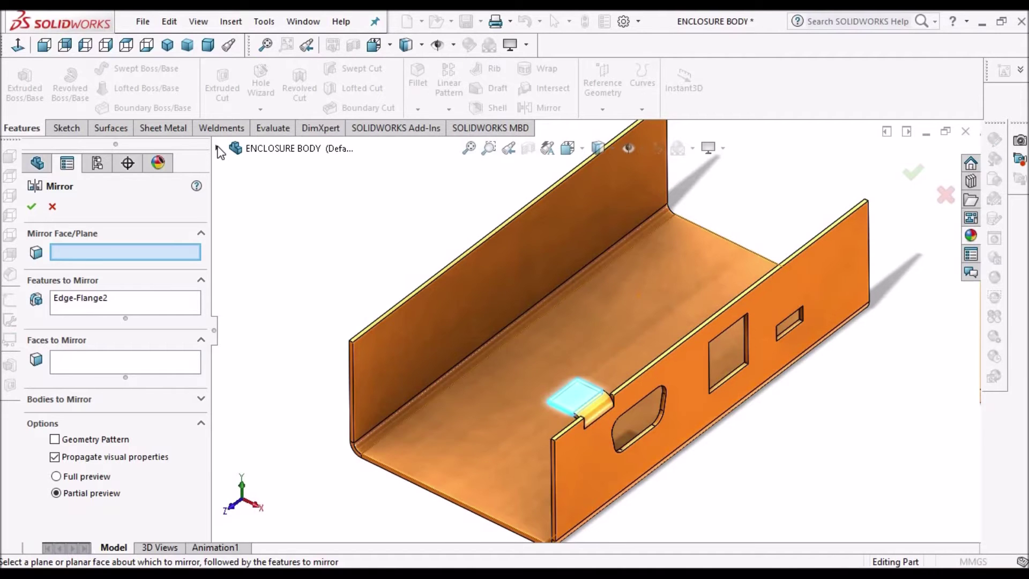
pyautogui.click(218, 150)
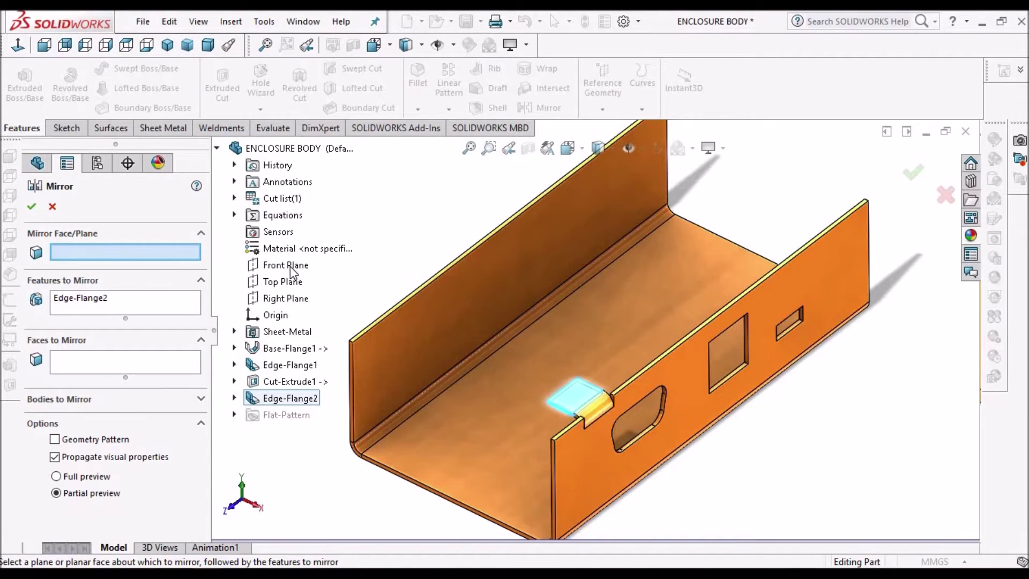
pyautogui.click(290, 266)
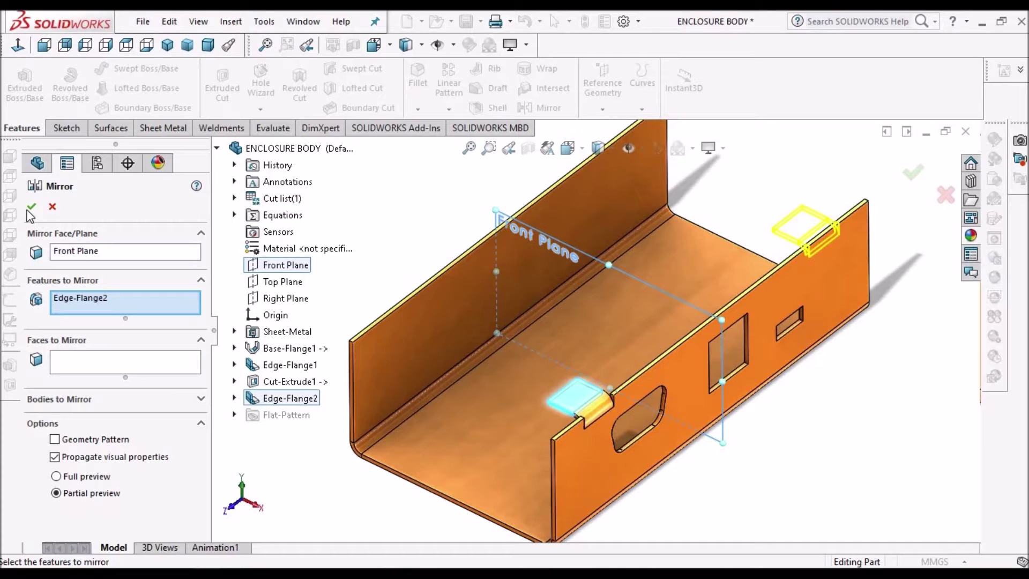
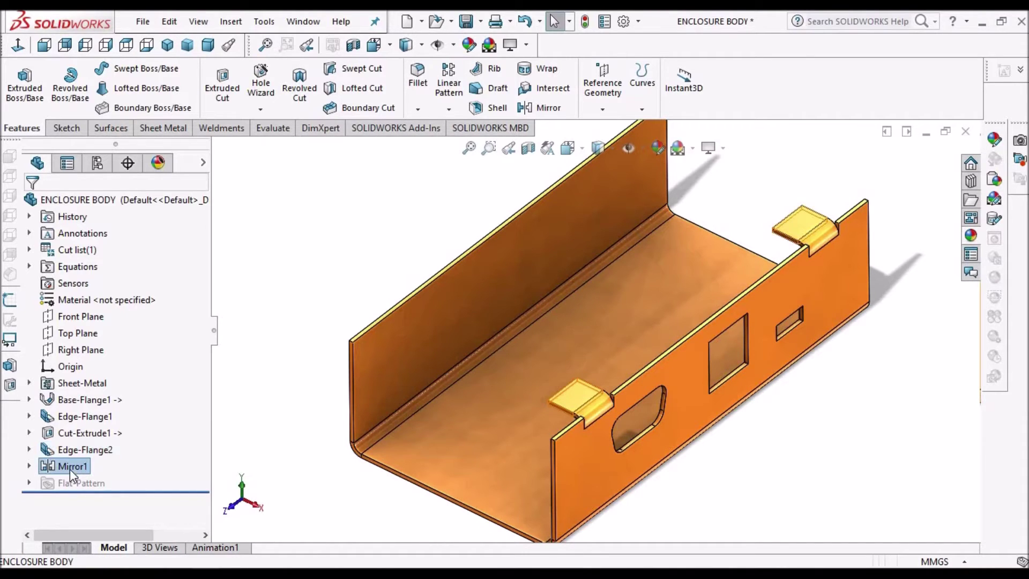
# Mirror both tabs about the Right Plane onto the opposite wall
pyautogui.keyDown('ctrl'); pyautogui.click(85, 449); pyautogui.keyUp('ctrl')
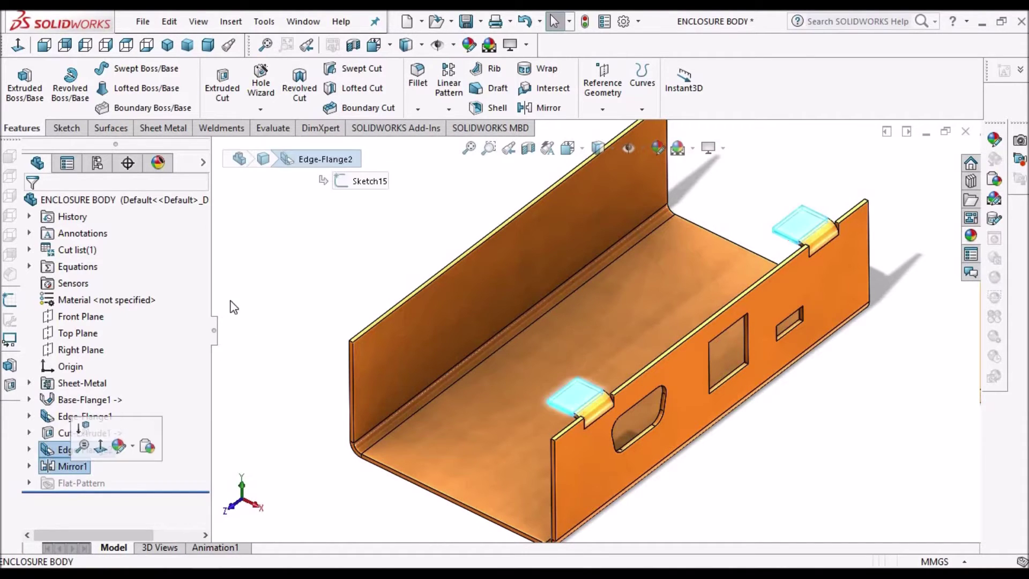
pyautogui.click(448, 109)
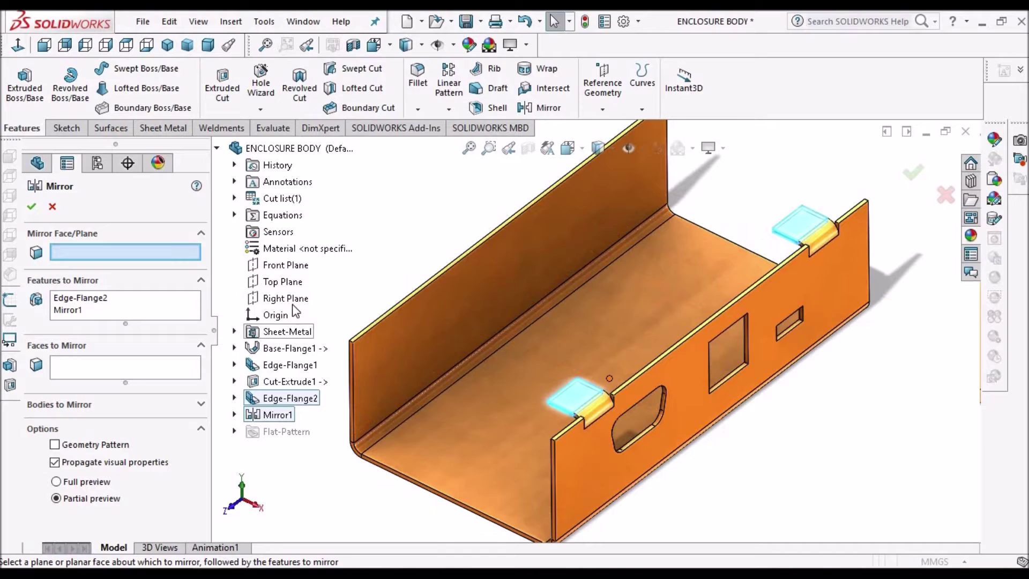
pyautogui.click(275, 298)
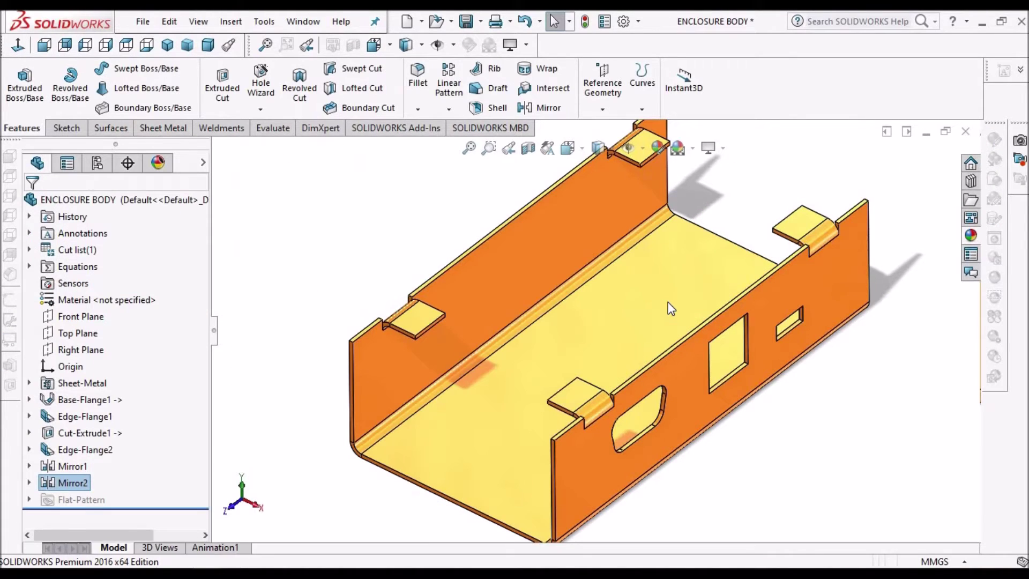
pyautogui.press('f')
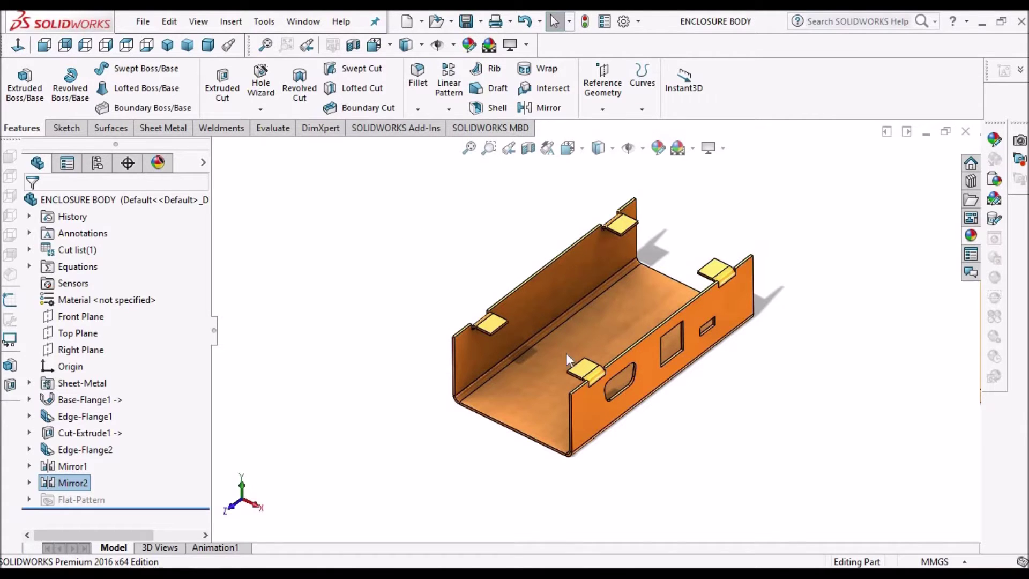
# Cut a 5 mm diameter simple hole, linked to the sheet thickness, into the flat face of the front tab above the connector wall
pyautogui.scroll(-2, 651, 365)
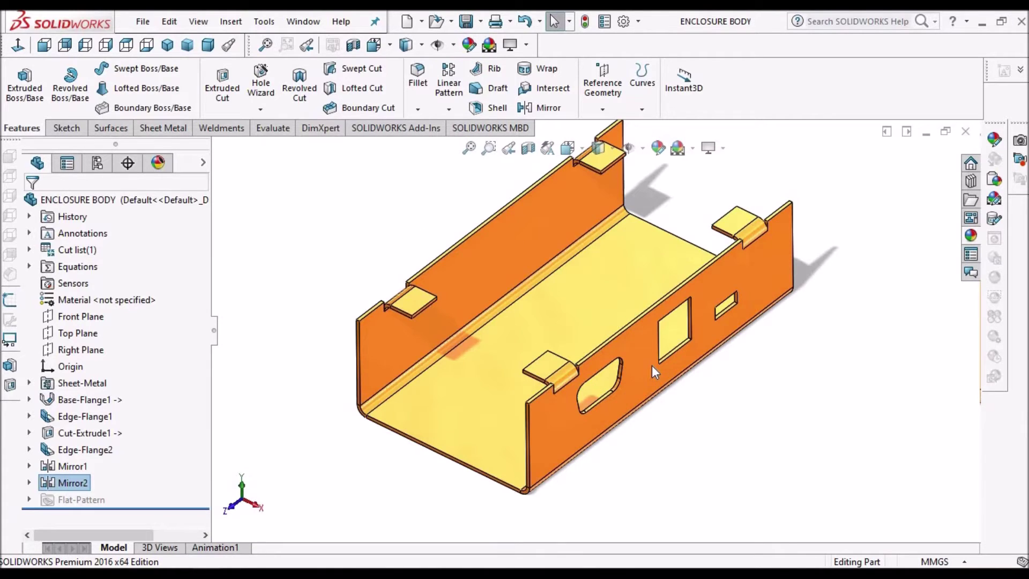
pyautogui.scroll(-1, 546, 362)
pyautogui.click(549, 364)
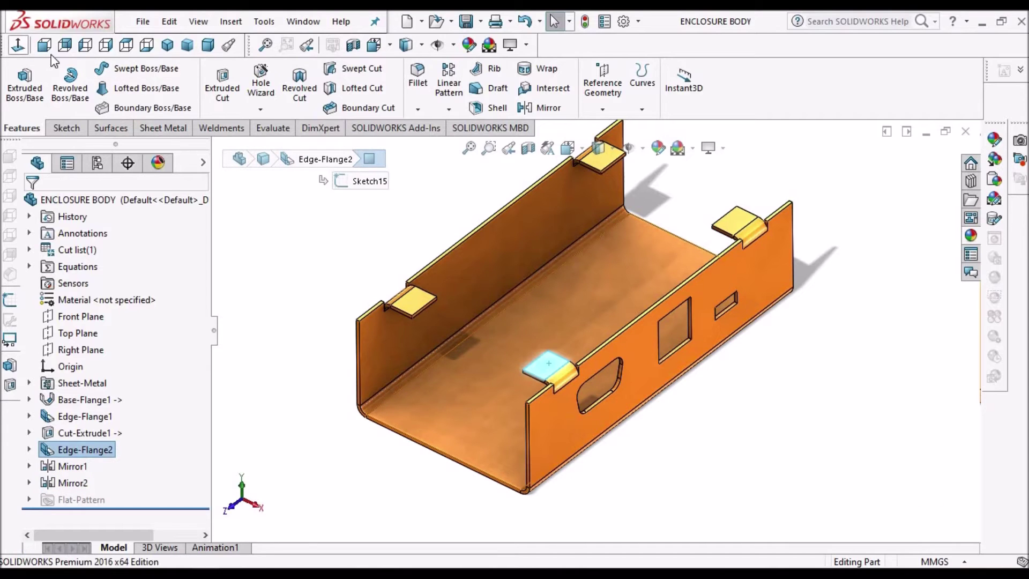
pyautogui.click(18, 46)
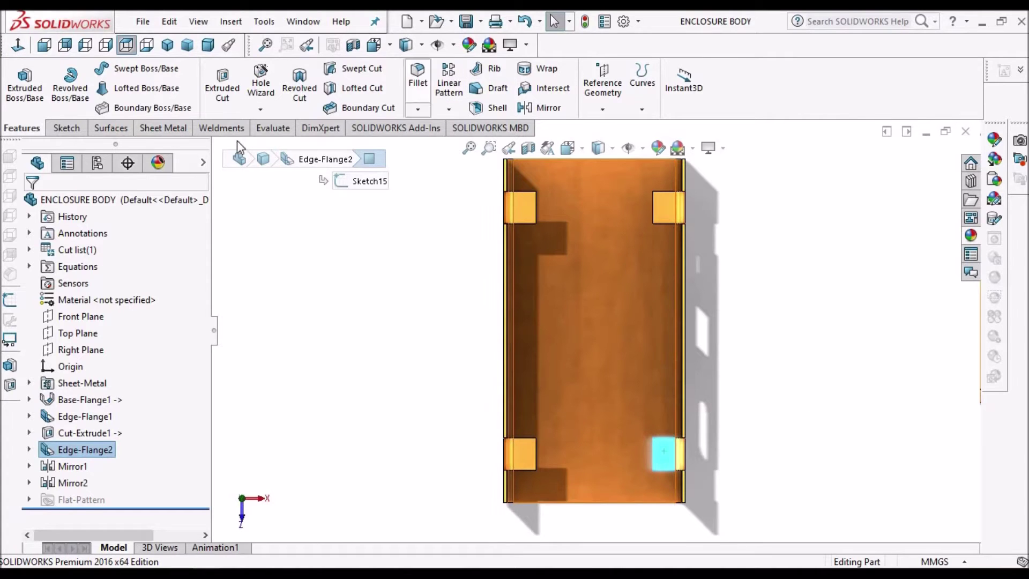
pyautogui.click(177, 130)
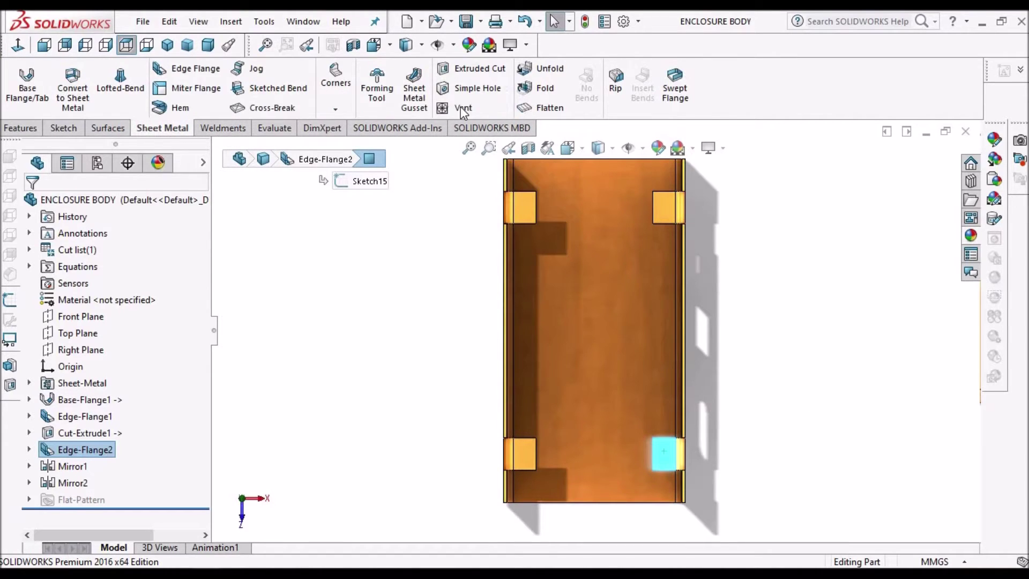
pyautogui.click(467, 92)
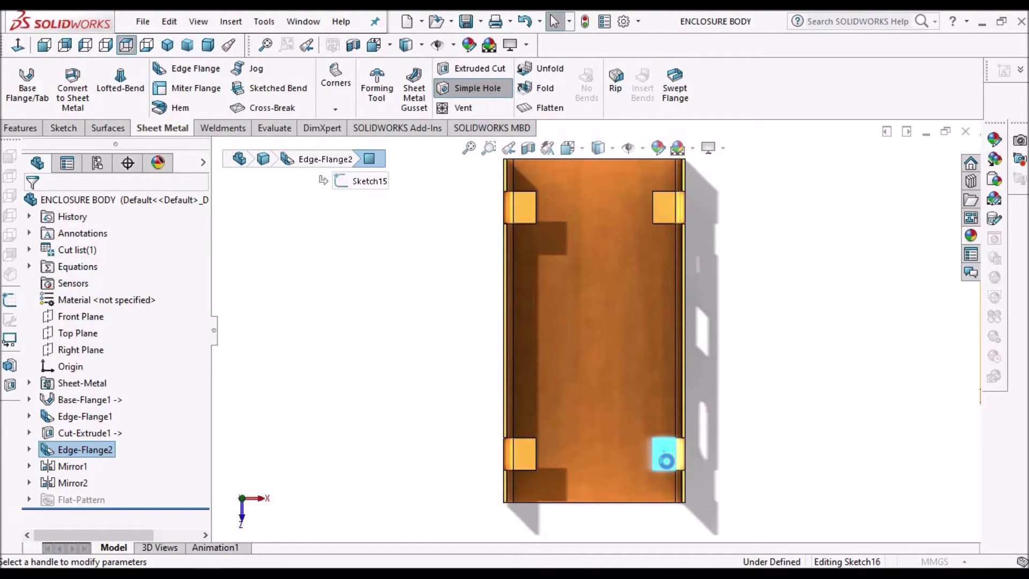
pyautogui.click(667, 461)
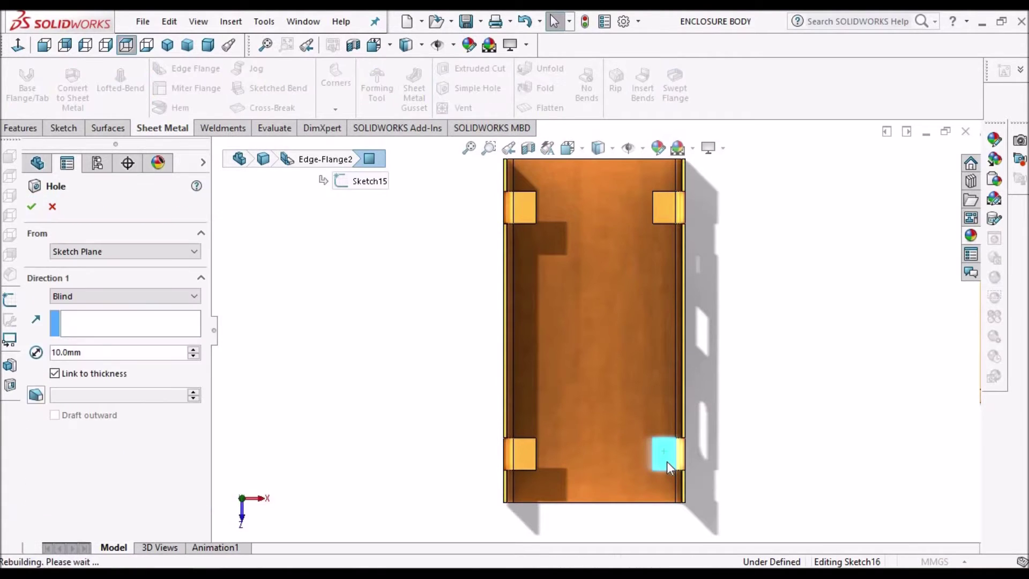
pyautogui.doubleClick(128, 355)
pyautogui.write('5')
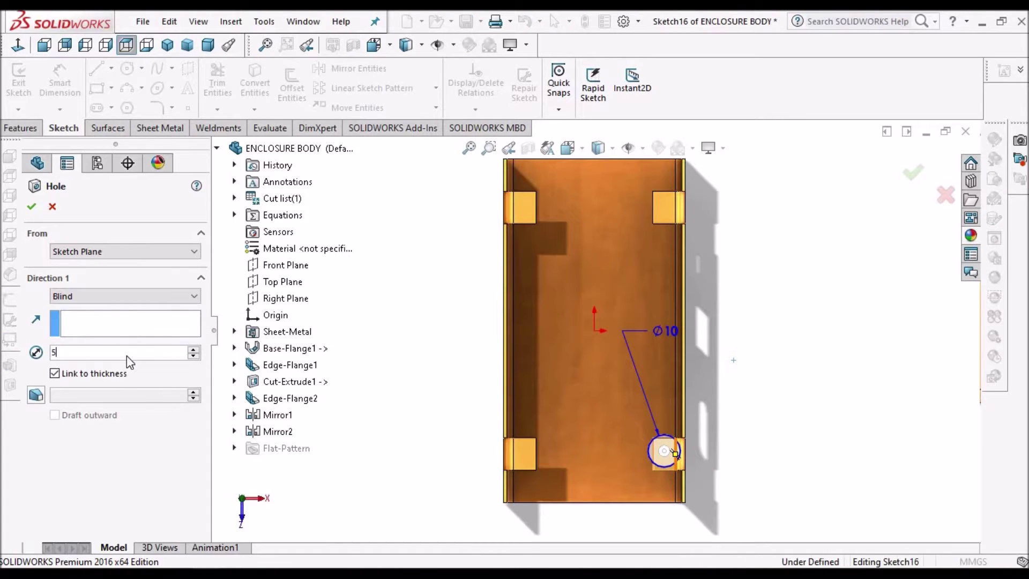
pyautogui.press('Return')
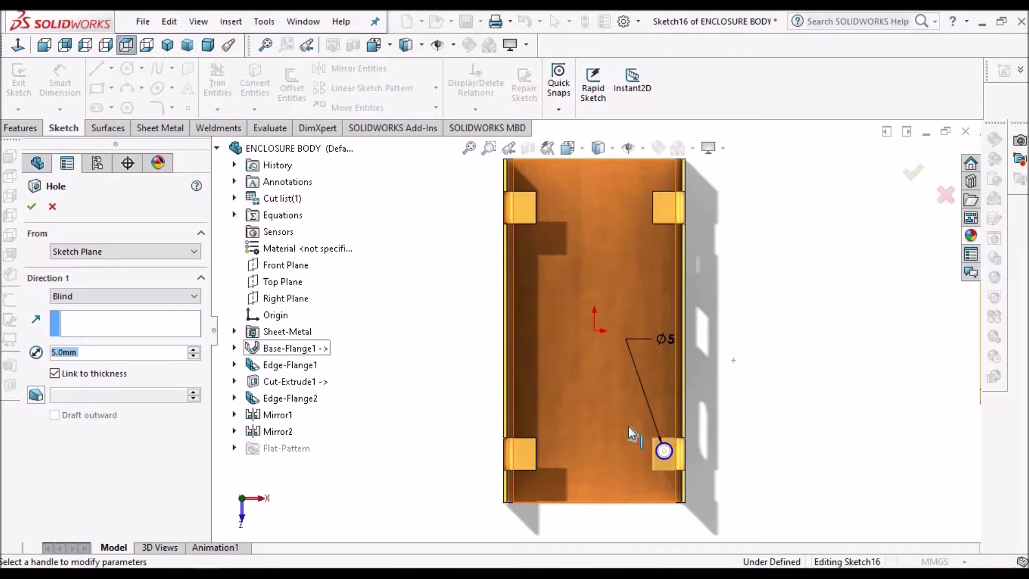
pyautogui.scroll(-2, 667, 426)
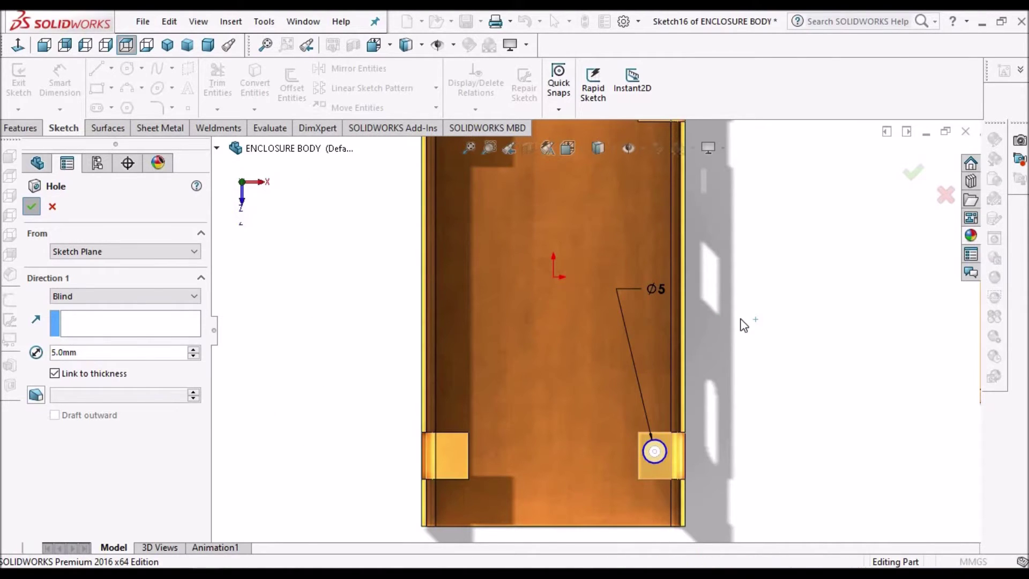
# Edit the hole's sketch and dimension the circle's centre 5 mm from the tab's front side edge
pyautogui.click(29, 498)
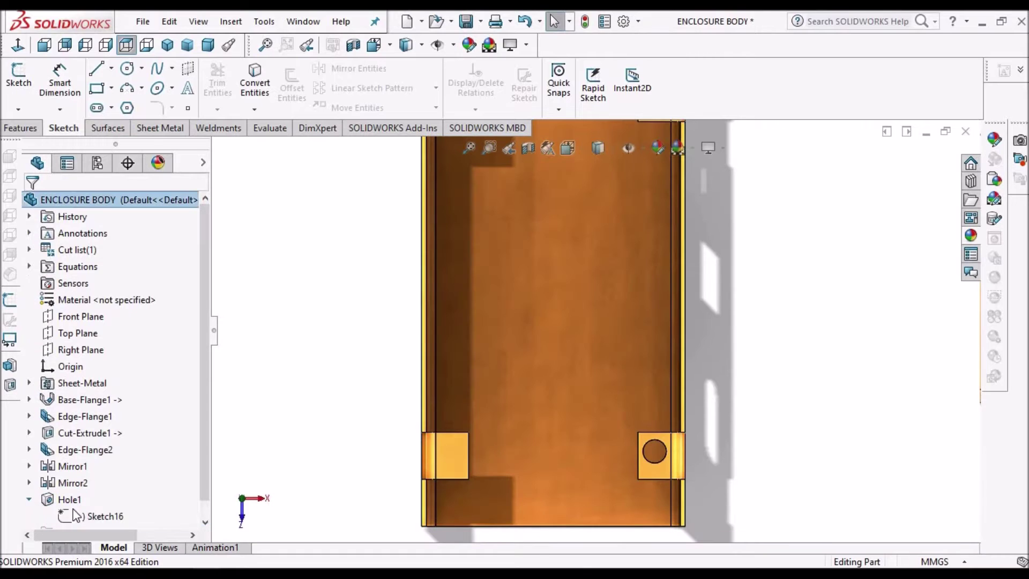
pyautogui.click(88, 517)
pyautogui.rightClick(88, 517)
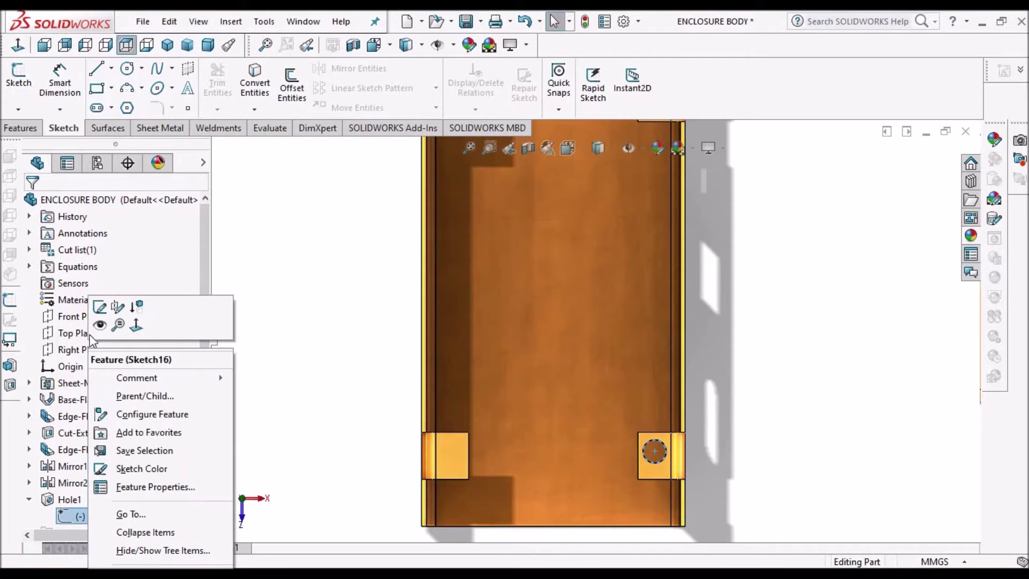
pyautogui.click(100, 309)
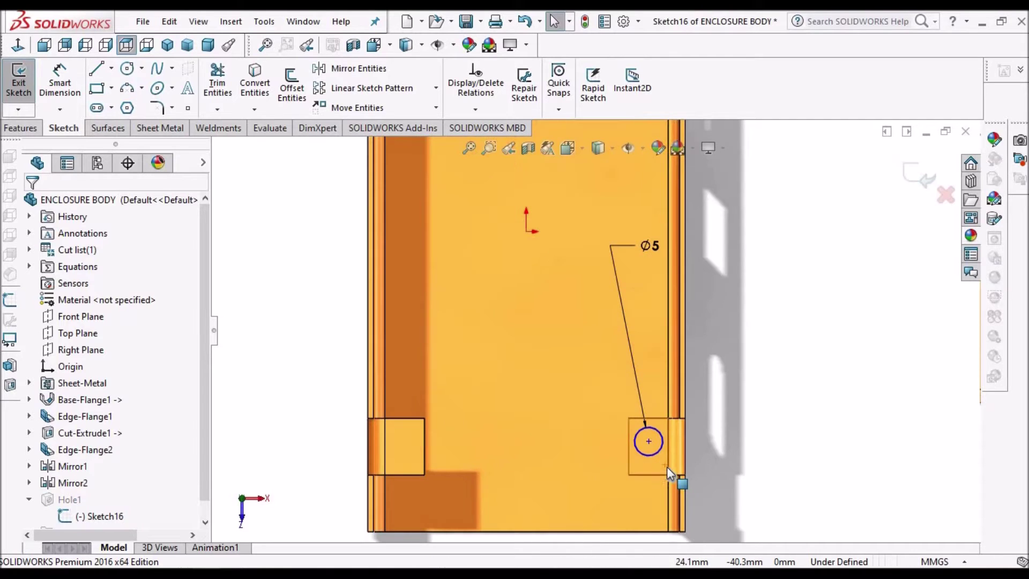
pyautogui.click(59, 80)
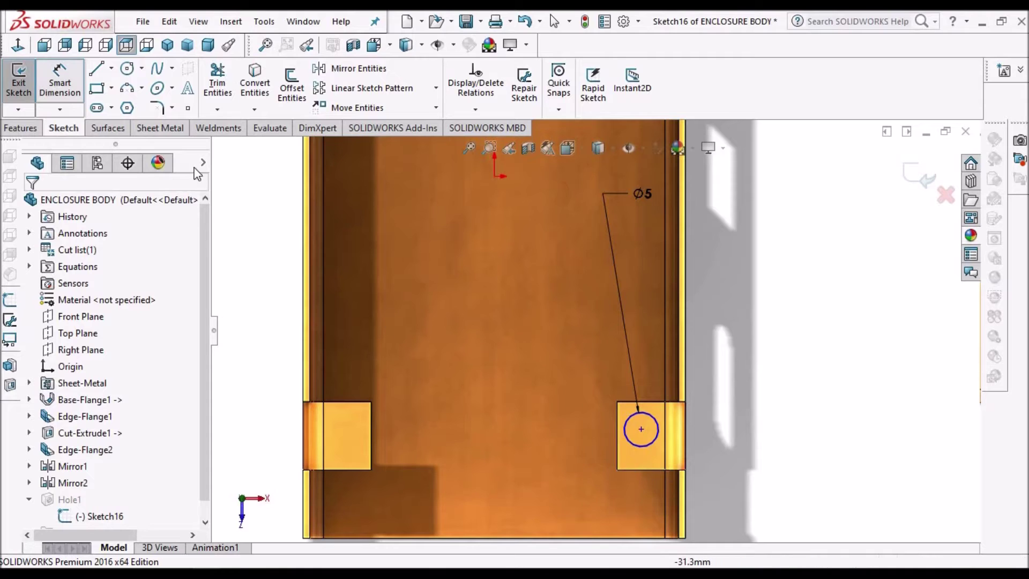
pyautogui.click(641, 429)
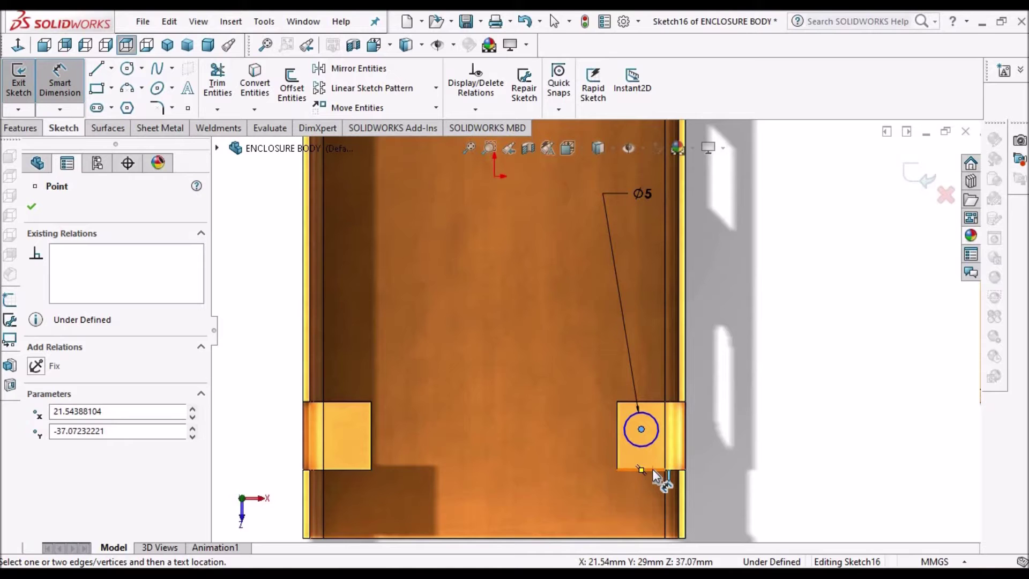
pyautogui.click(651, 470)
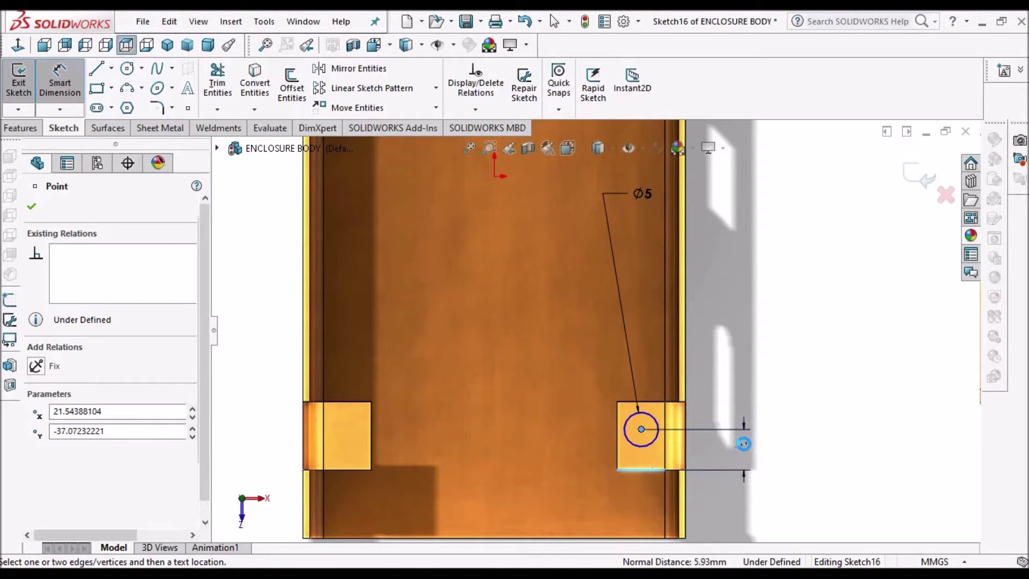
pyautogui.click(743, 443)
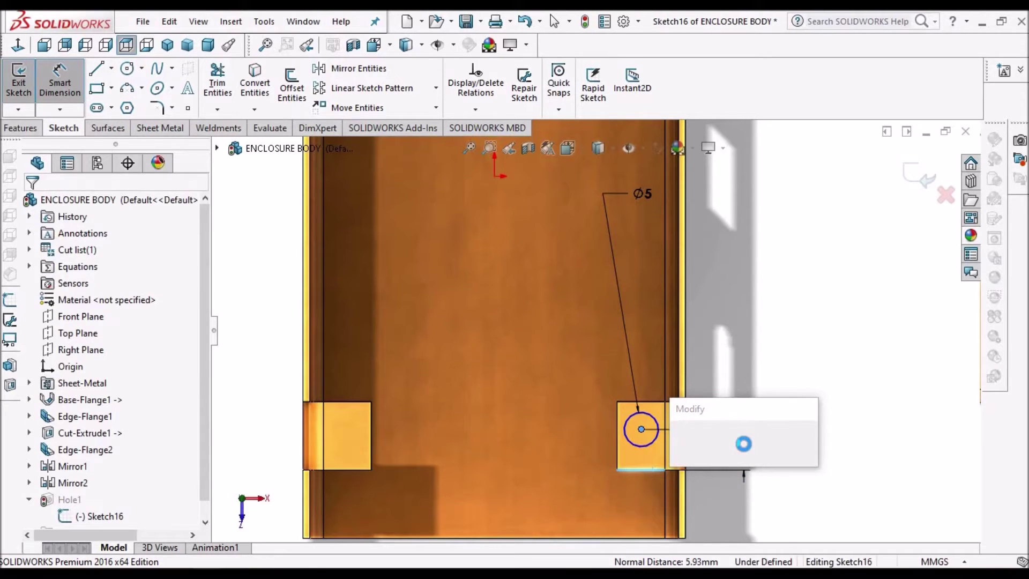
pyautogui.press('Return')
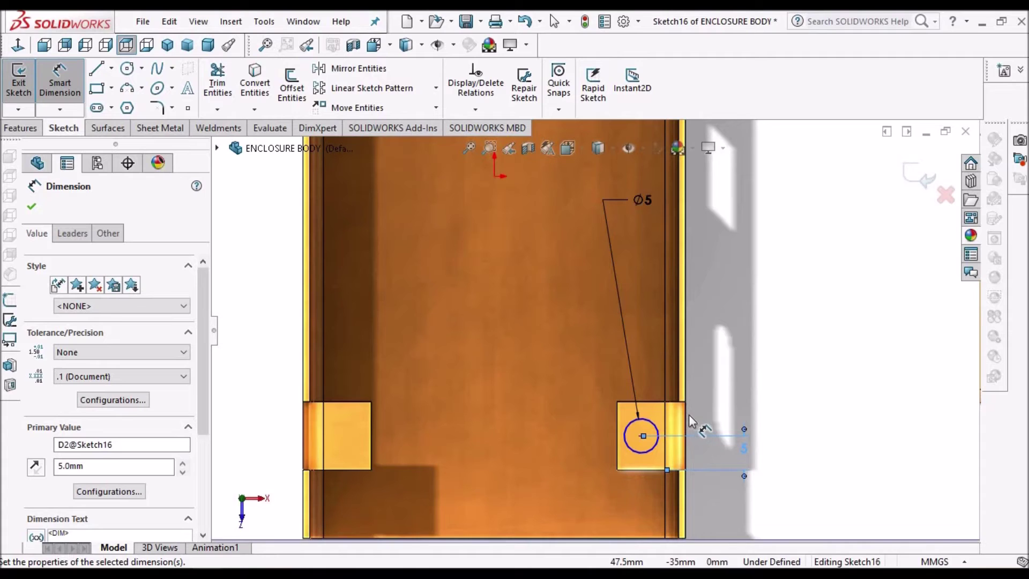
pyautogui.click(33, 207)
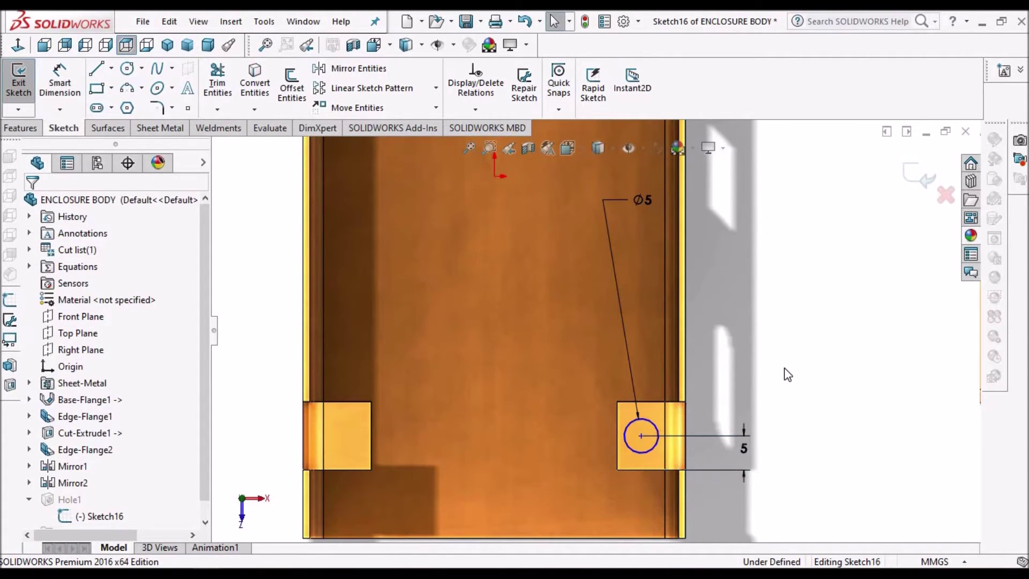
# Dimension the hole's centre 3.5 mm from the tab's free inner edge
pyautogui.press('d')
pyautogui.scroll(-3, 606, 391)
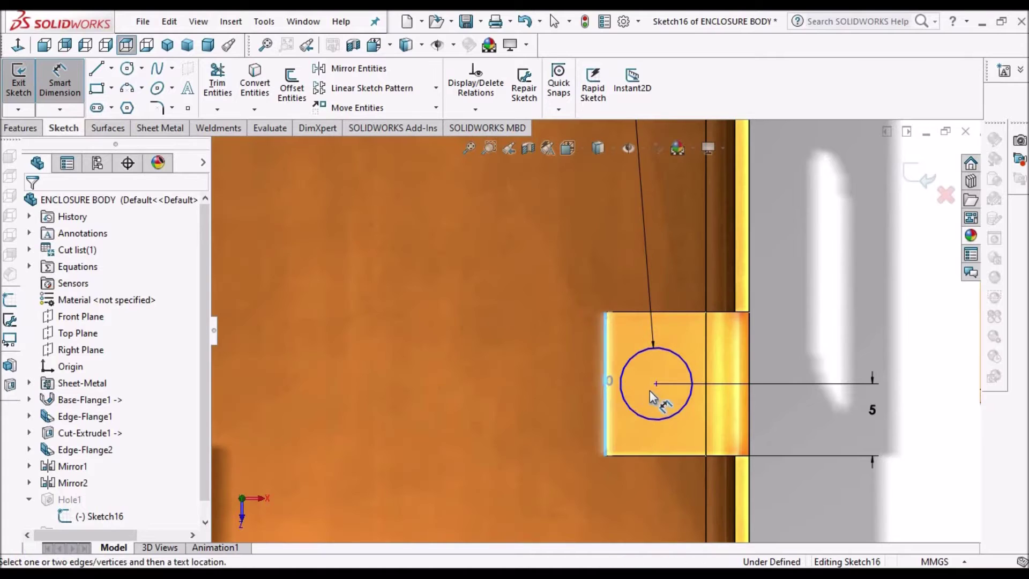
pyautogui.click(657, 383)
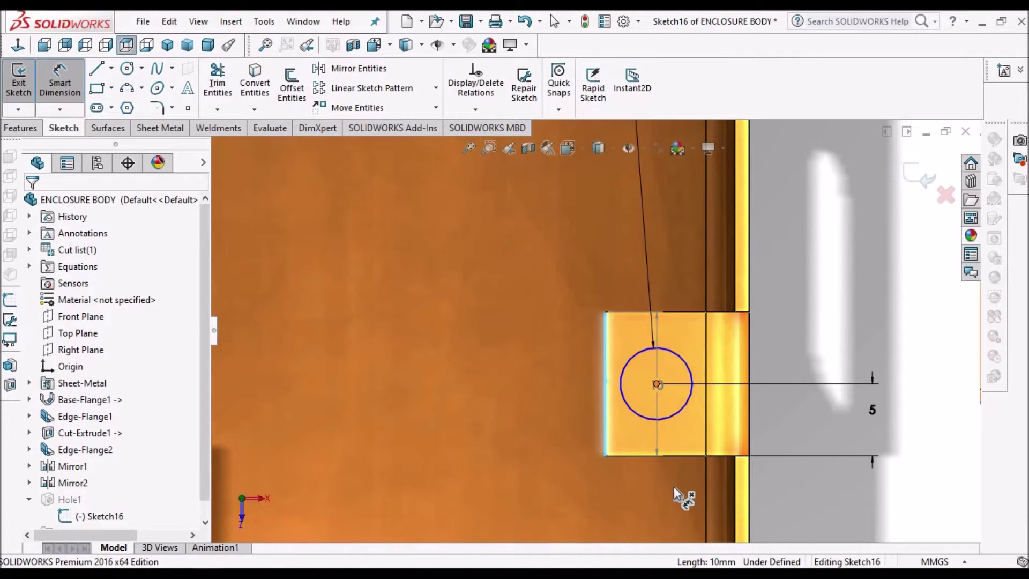
pyautogui.scroll(2, 674, 486)
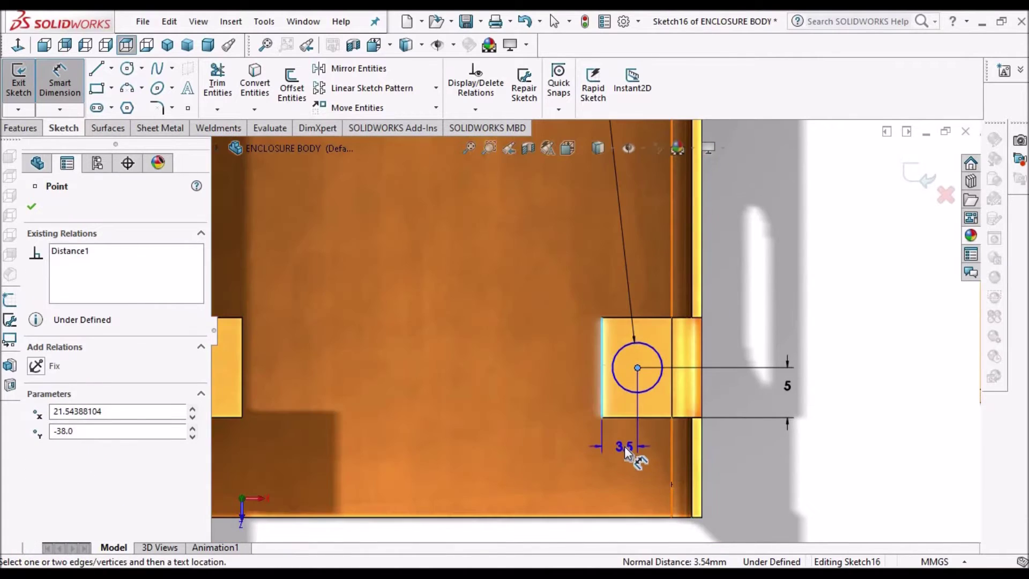
pyautogui.click(625, 445)
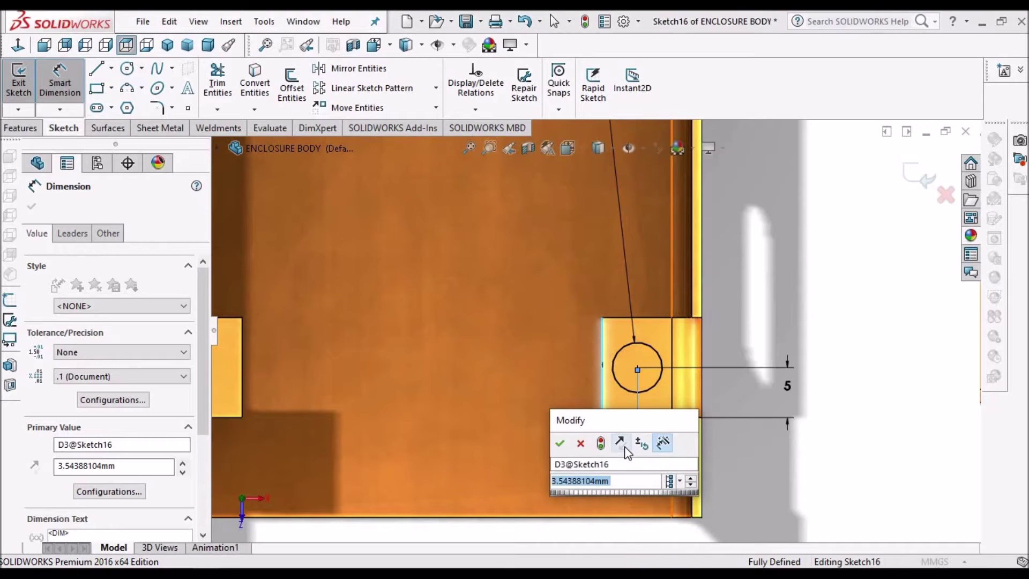
pyautogui.write('3.5')
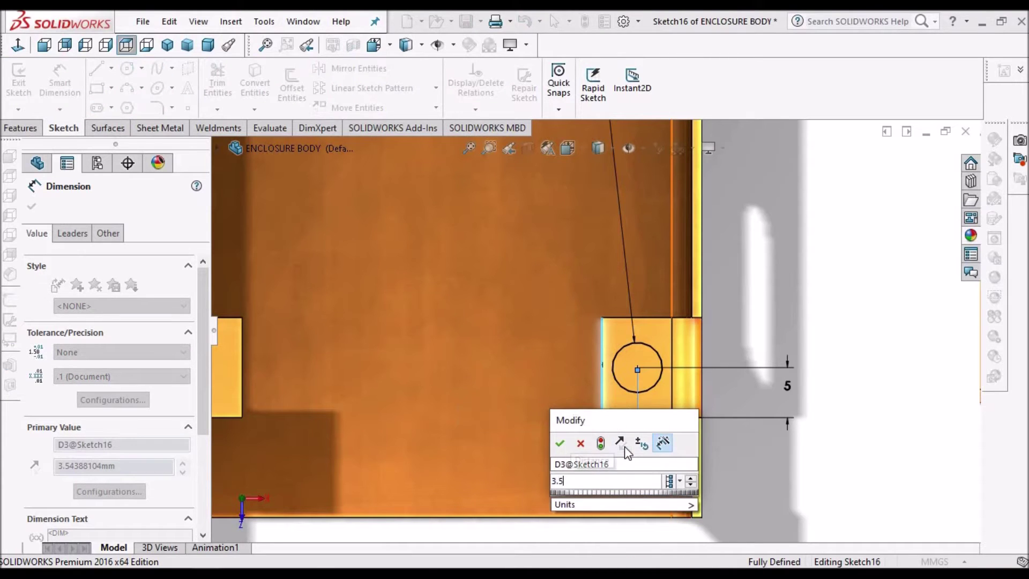
pyautogui.press('Return')
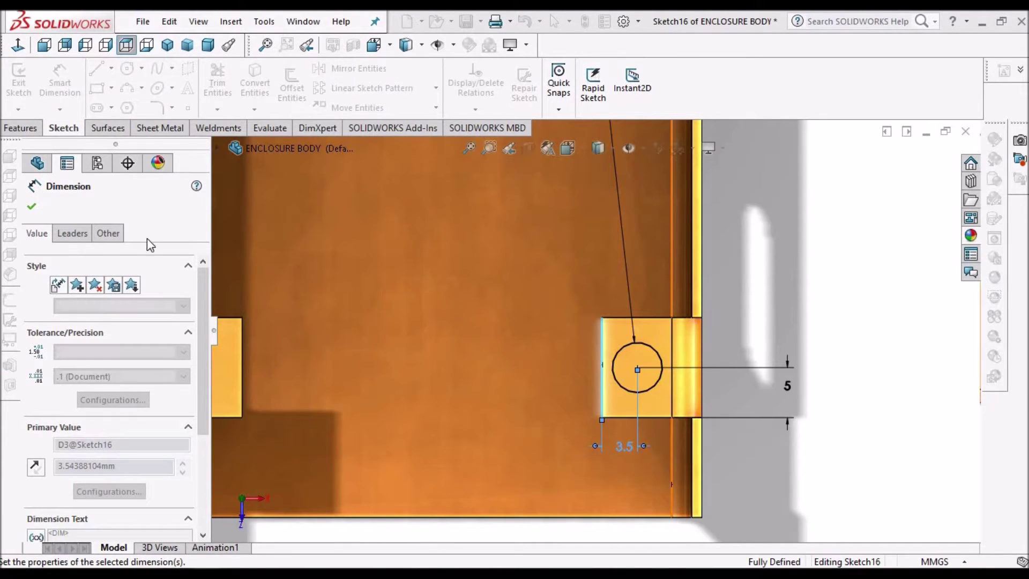
pyautogui.click(32, 207)
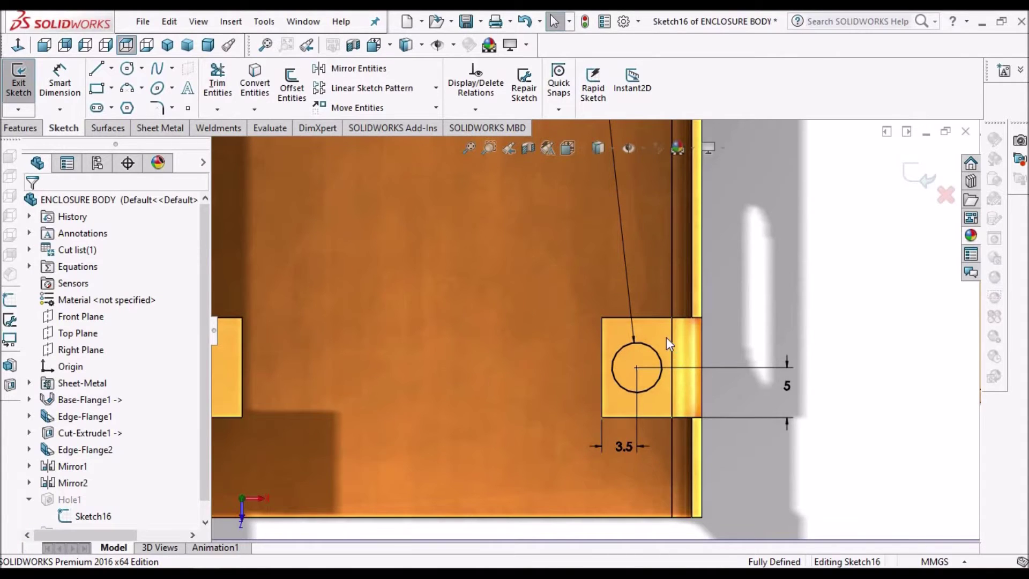
pyautogui.scroll(-1, 705, 357)
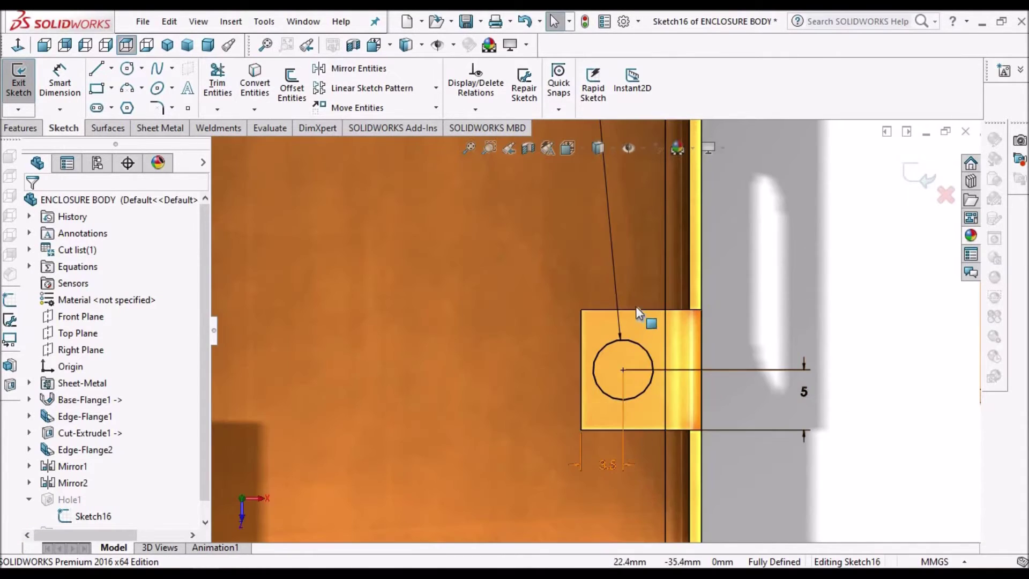
pyautogui.click(623, 370)
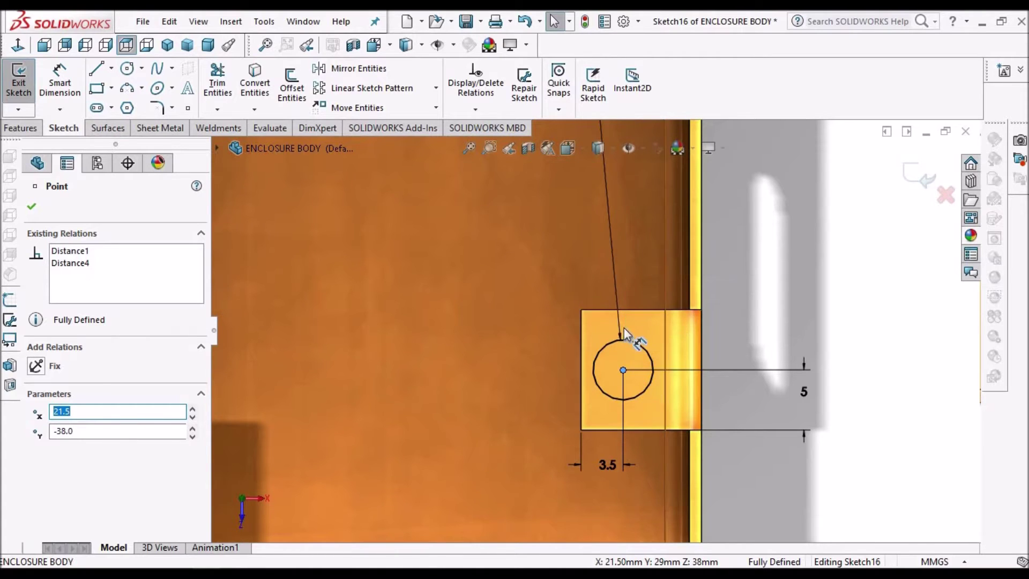
pyautogui.click(847, 311)
# Sketch a horizontal construction centerline about 38.5 mm long from the origin toward the connector wall, and a vertical one upward from the origin
pyautogui.scroll(3, 846, 310)
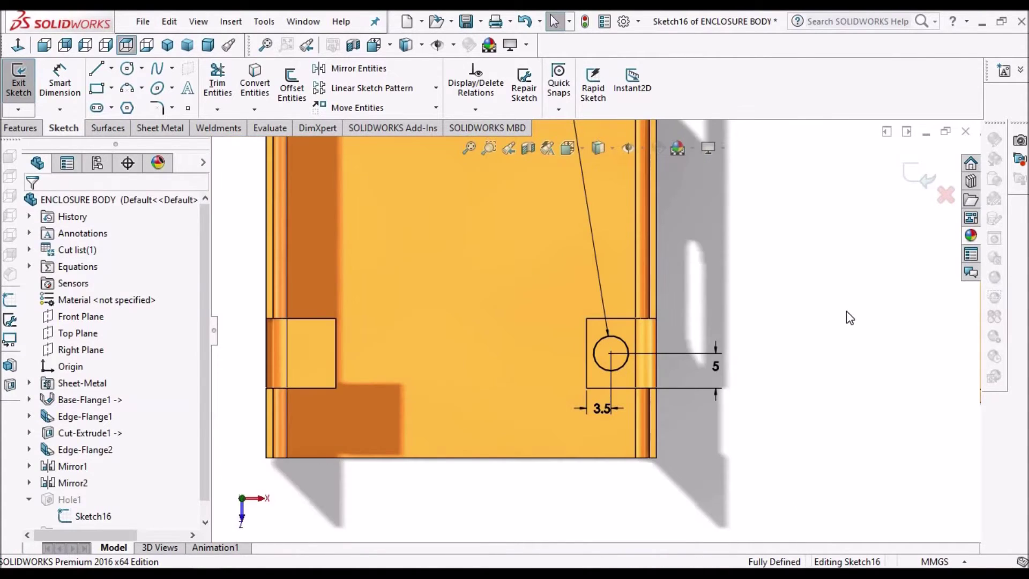
pyautogui.scroll(4, 828, 306)
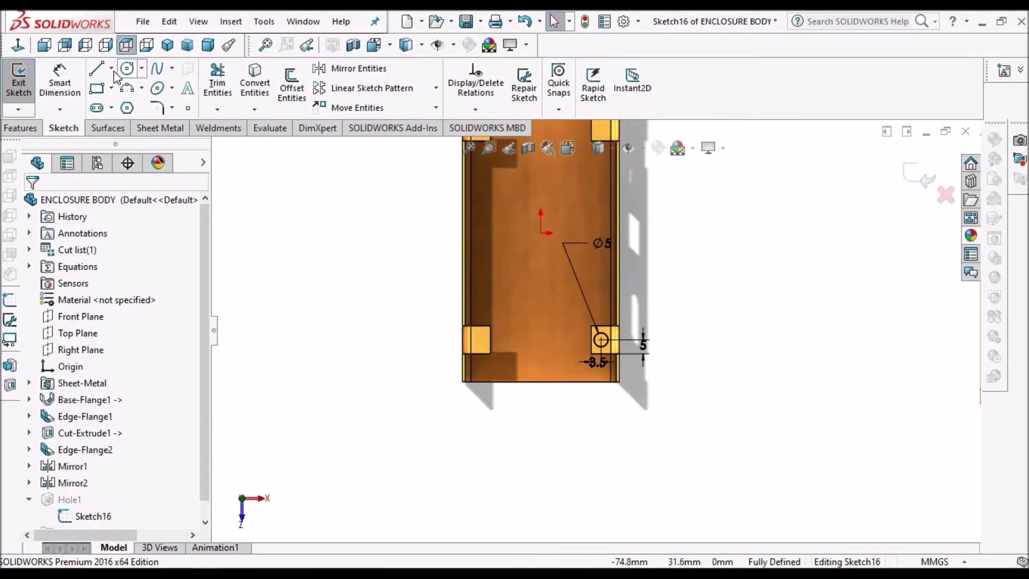
pyautogui.click(112, 69)
pyautogui.scroll(1, 577, 231)
pyautogui.scroll(-4, 578, 229)
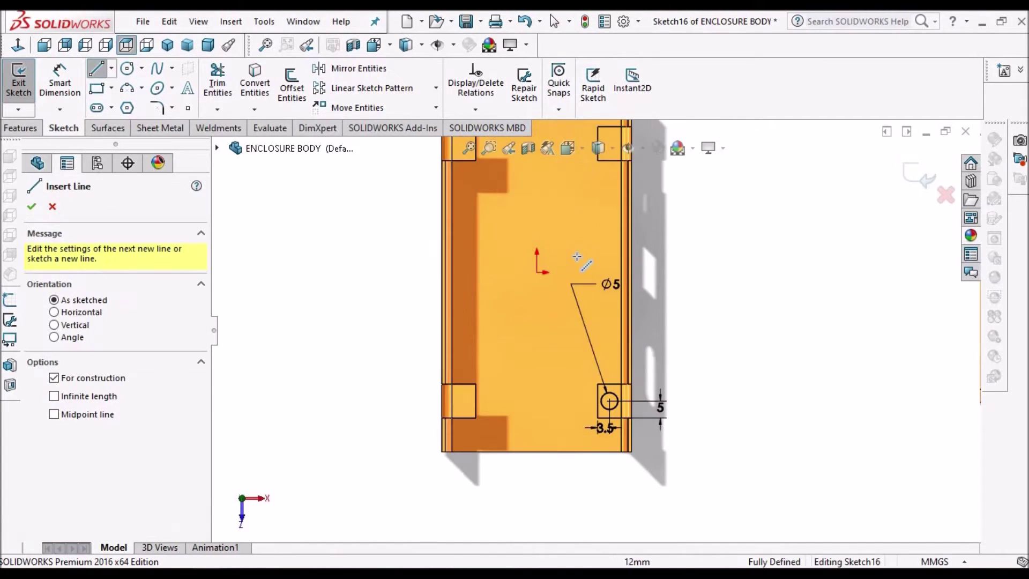
pyautogui.click(519, 291)
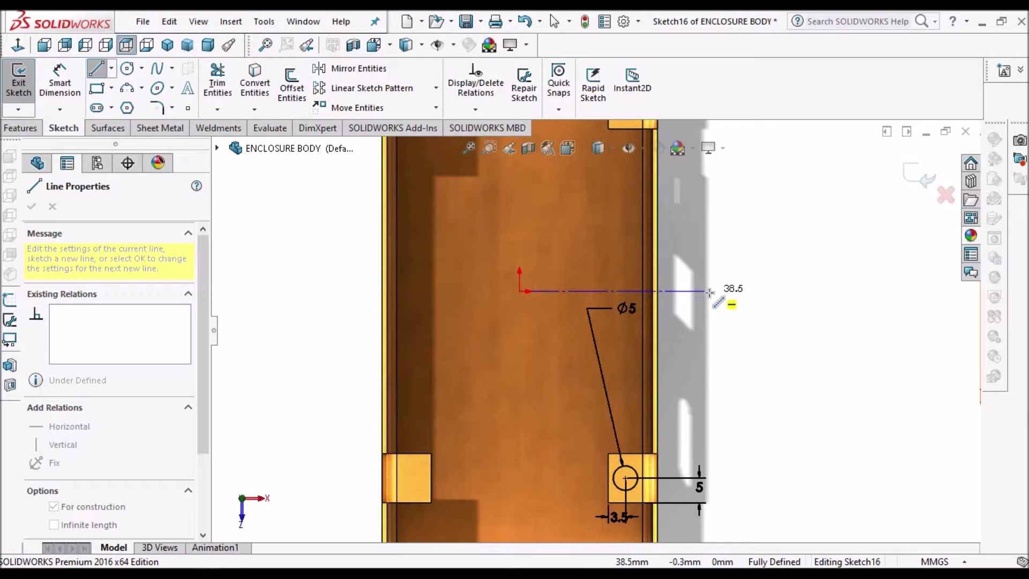
pyautogui.click(709, 292)
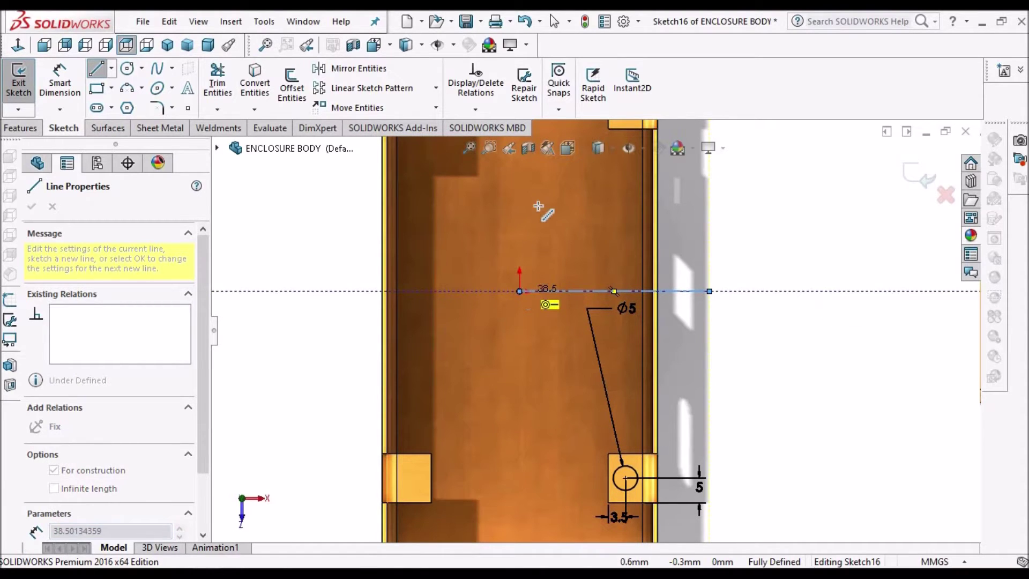
pyautogui.click(519, 291)
pyautogui.click(520, 180)
pyautogui.rightClick(835, 211)
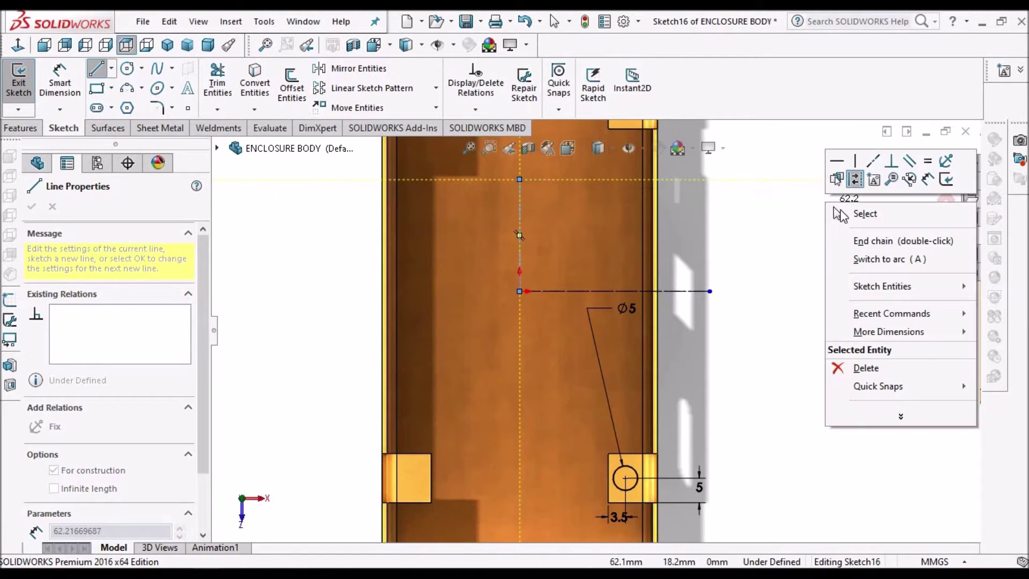
pyautogui.click(838, 214)
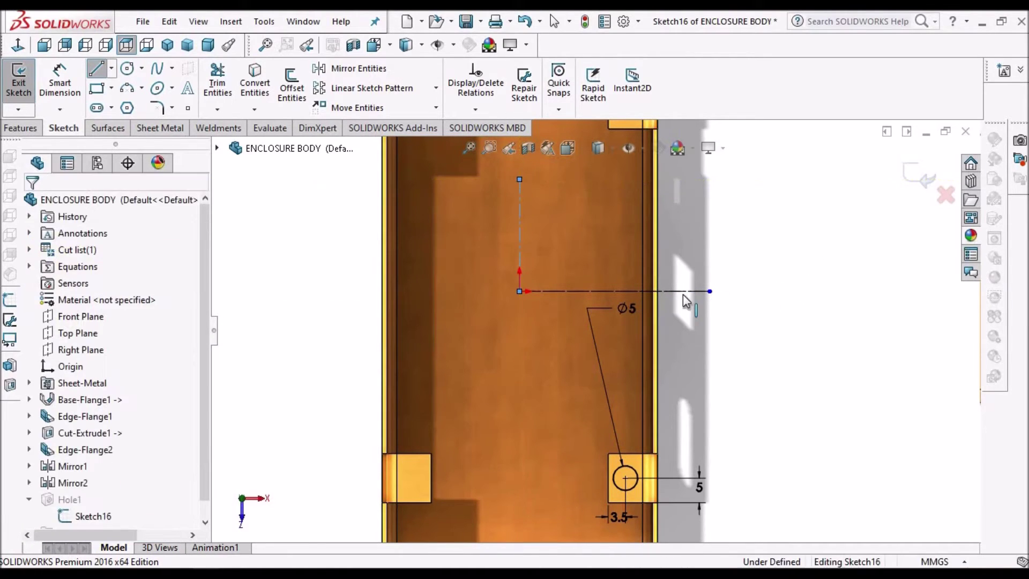
# Add a vertical relation to the construction centerline that runs upward from the origin
pyautogui.click(614, 290)
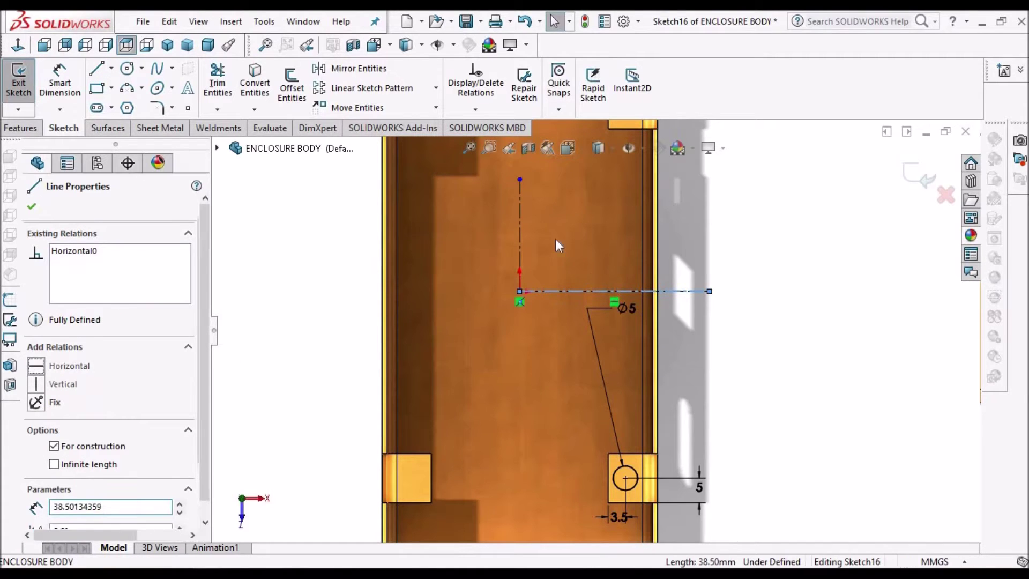
pyautogui.press('Escape')
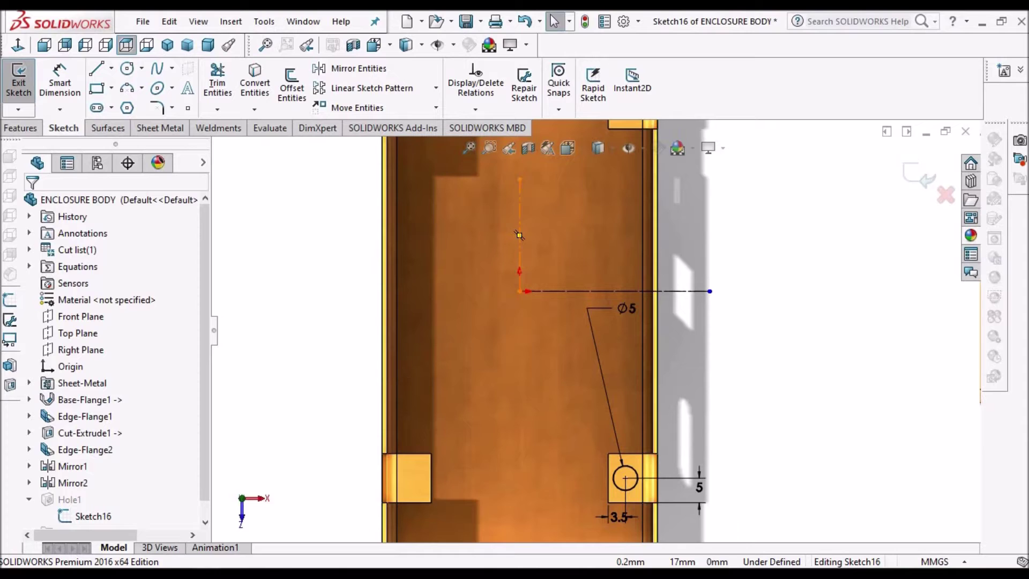
pyautogui.click(519, 235)
pyautogui.click(38, 382)
pyautogui.press('Escape')
# Mirror the 5 mm circle about the horizontal centerline onto the rear tab above the connector wall
pyautogui.scroll(1, 681, 335)
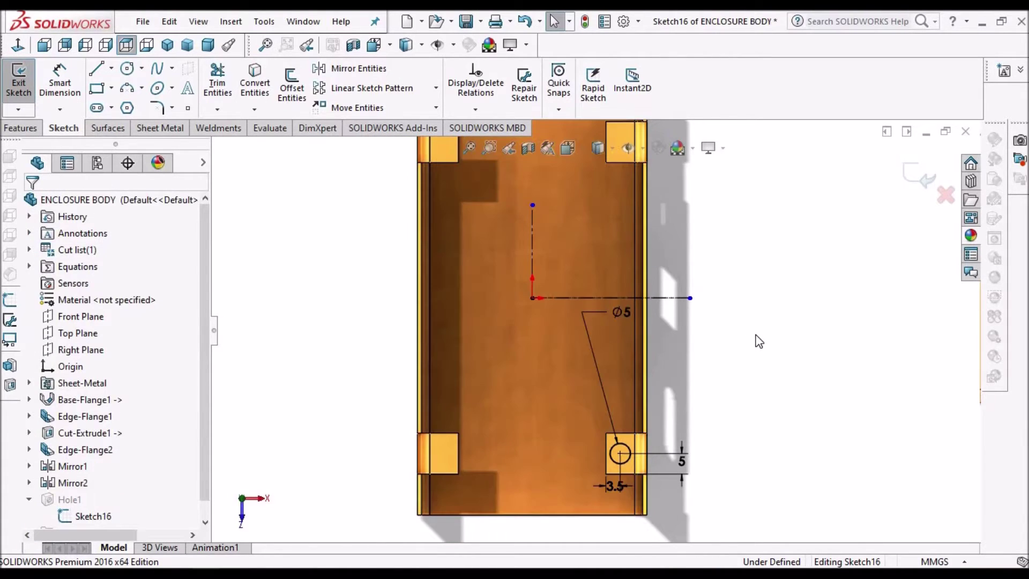
pyautogui.scroll(3, 756, 340)
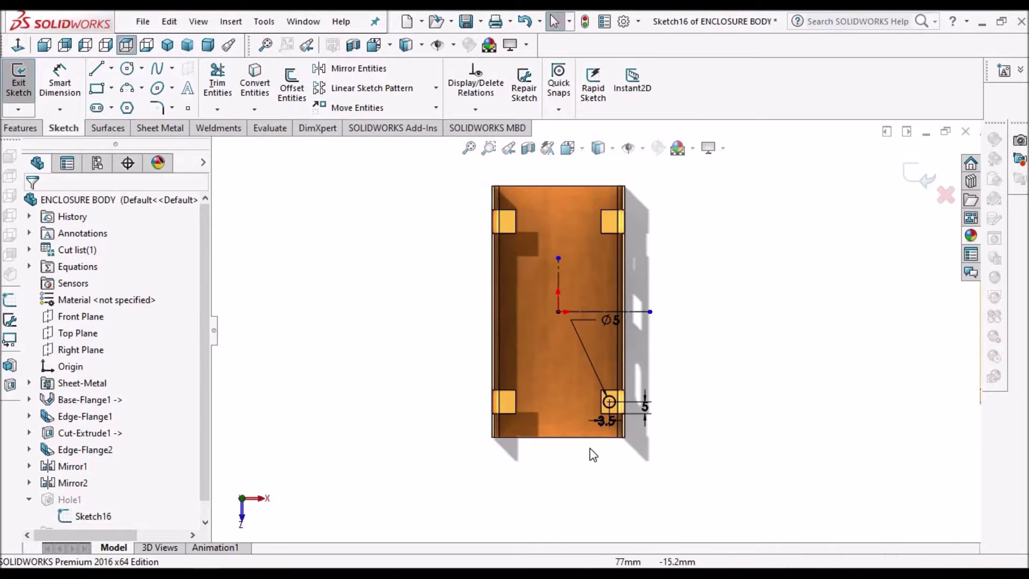
pyautogui.moveTo(740, 347); pyautogui.dragTo(581, 454)
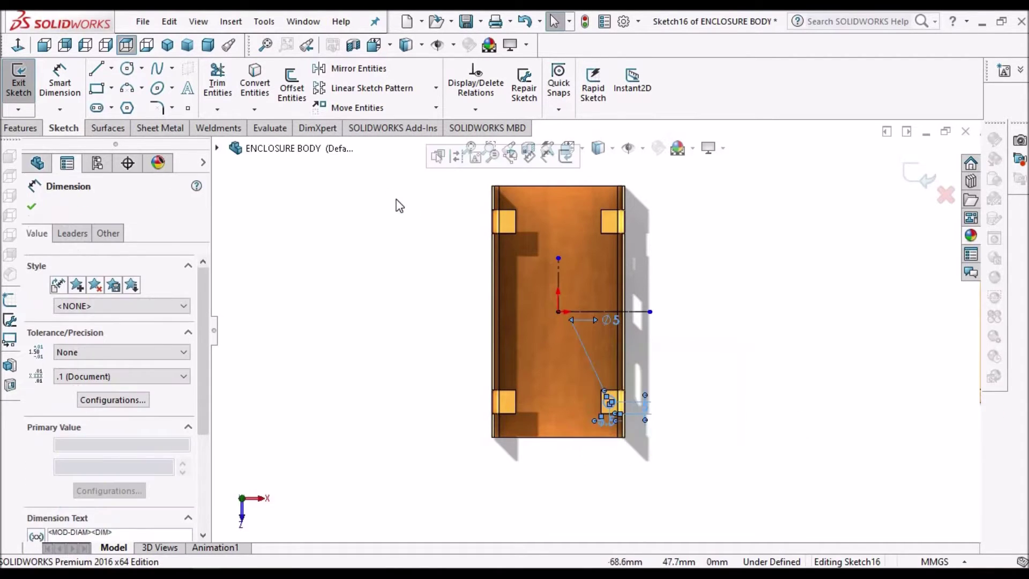
pyautogui.click(348, 72)
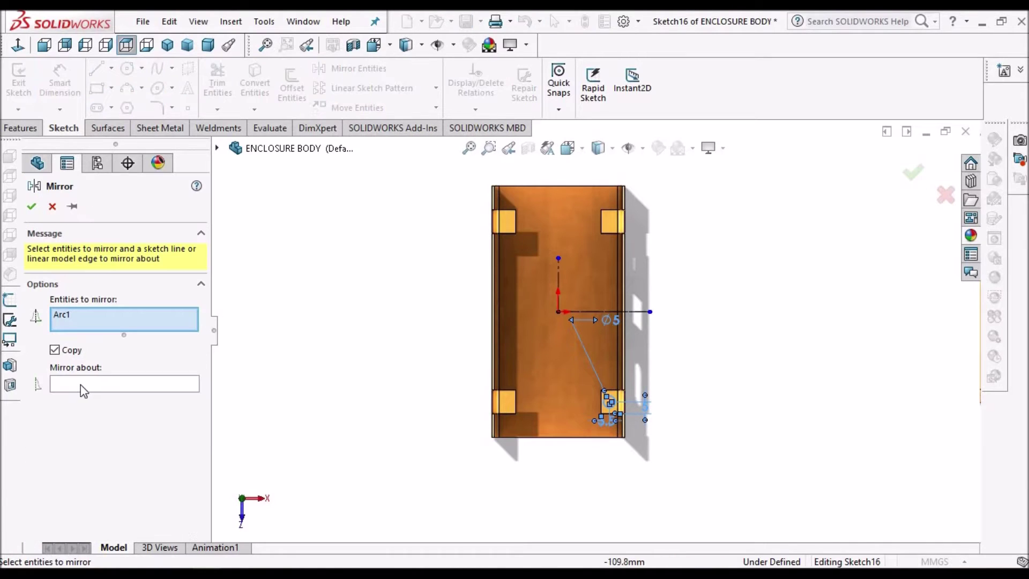
pyautogui.click(83, 387)
pyautogui.click(634, 311)
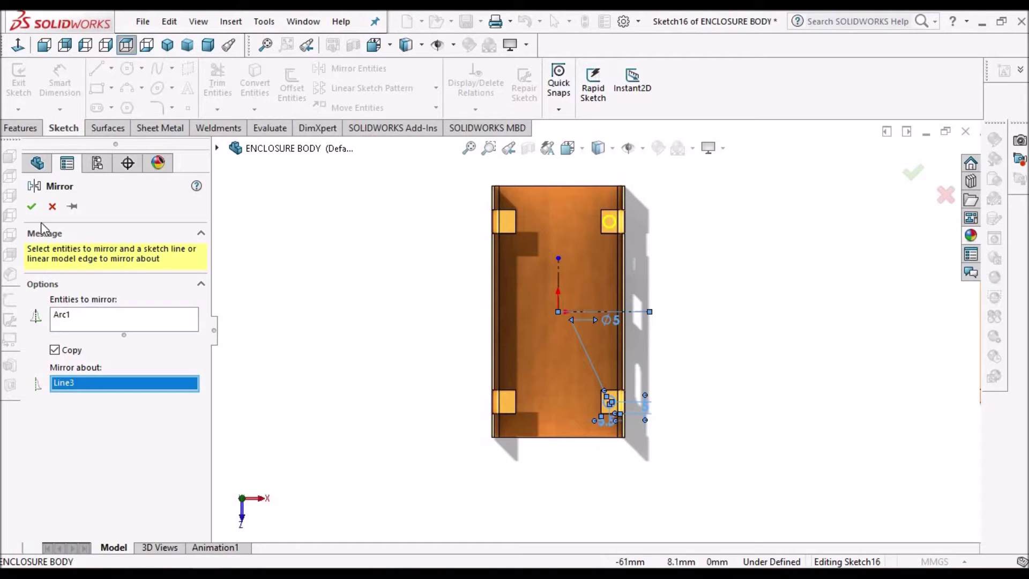
pyautogui.press('Return')
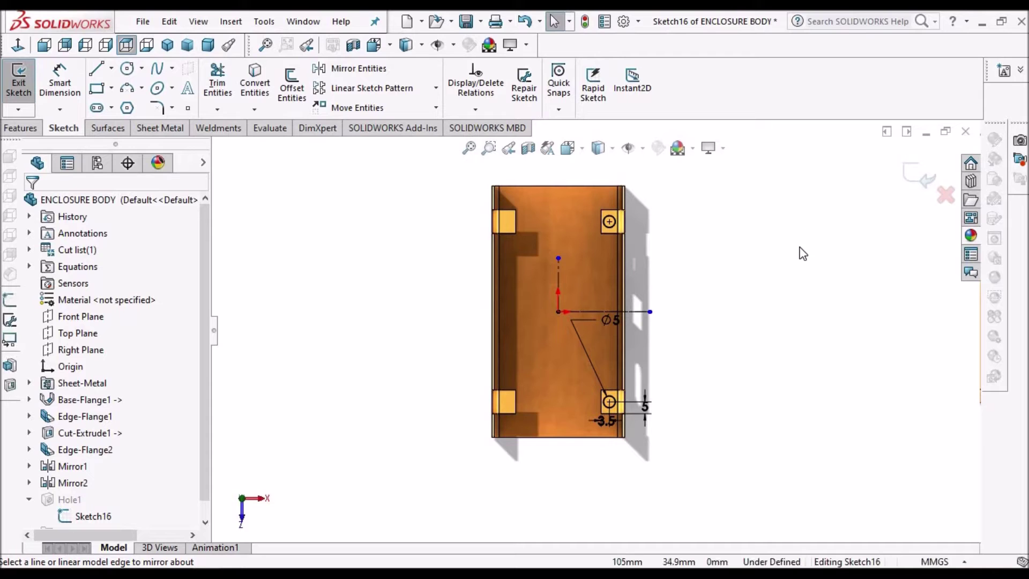
# Mirror both connector-side circles about the vertical centerline onto the two tabs of the opposite wall
pyautogui.scroll(-3, 614, 243)
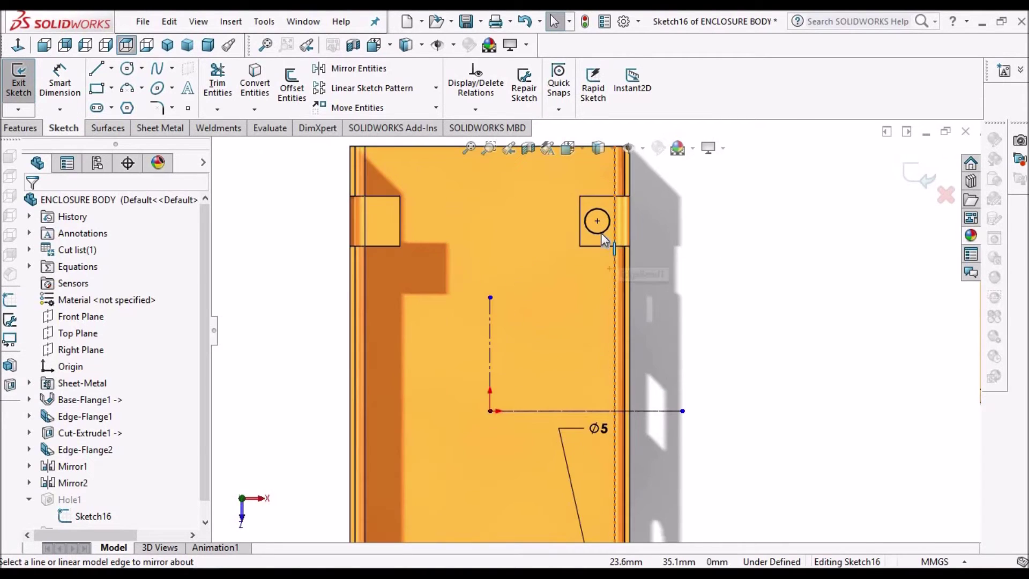
pyautogui.click(599, 230)
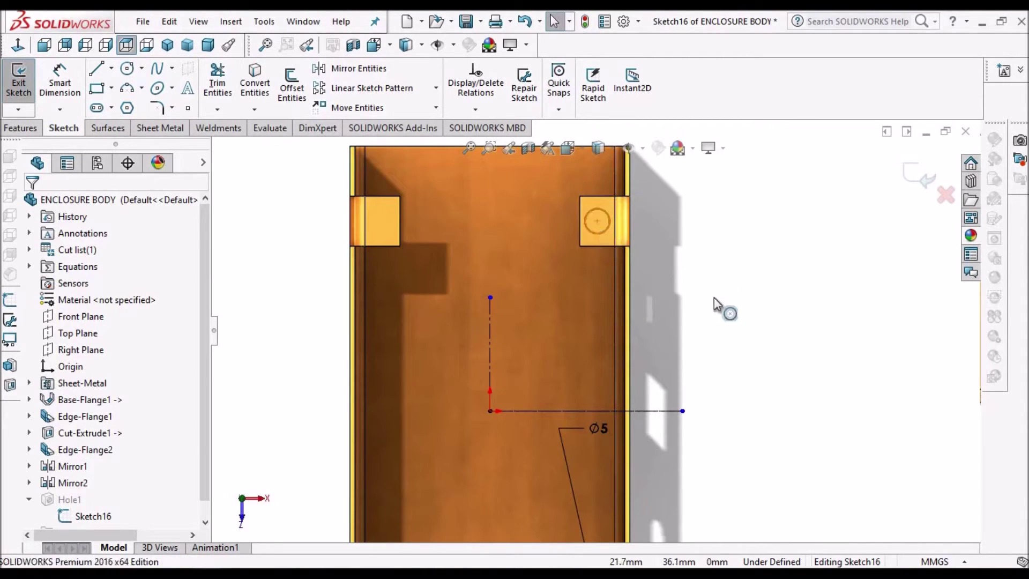
pyautogui.scroll(3, 710, 311)
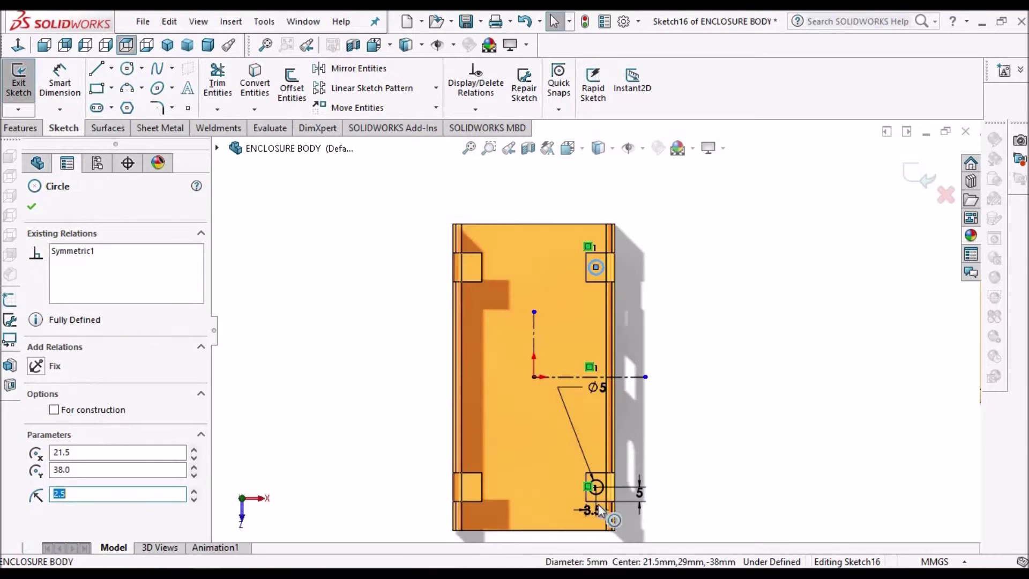
pyautogui.scroll(-5, 616, 434)
pyautogui.scroll(-1, 638, 431)
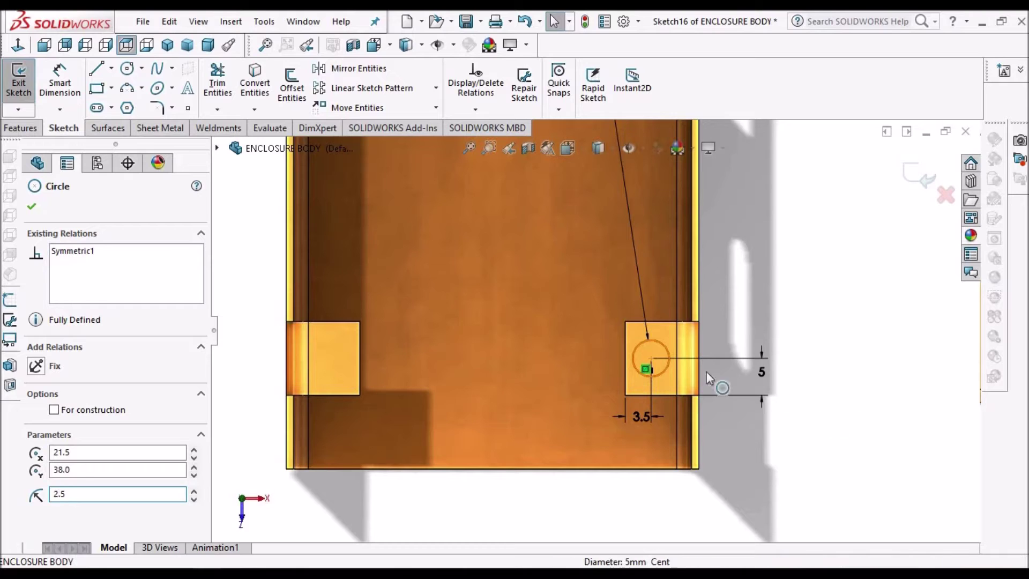
pyautogui.press('Return')
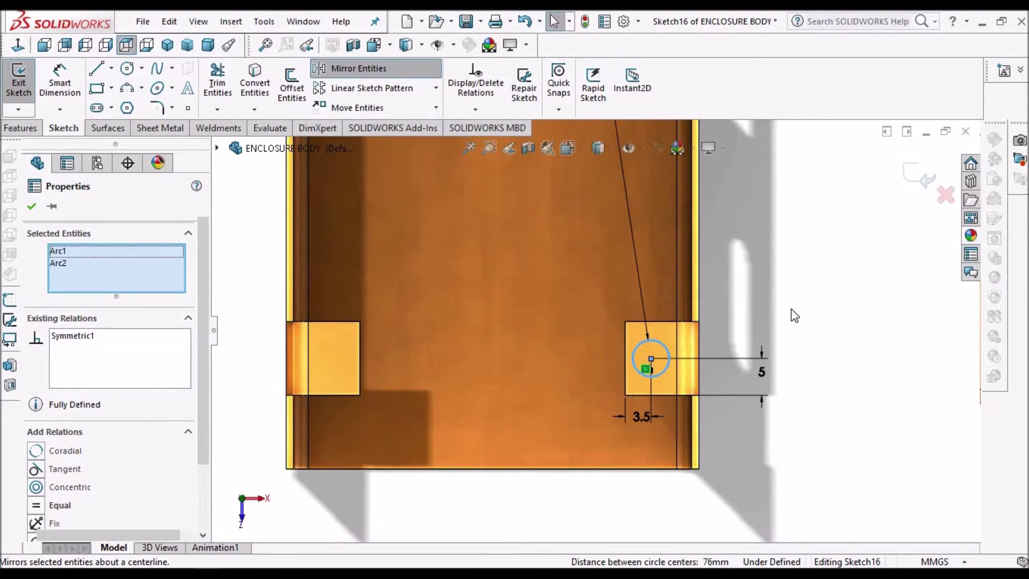
pyautogui.scroll(2, 791, 310)
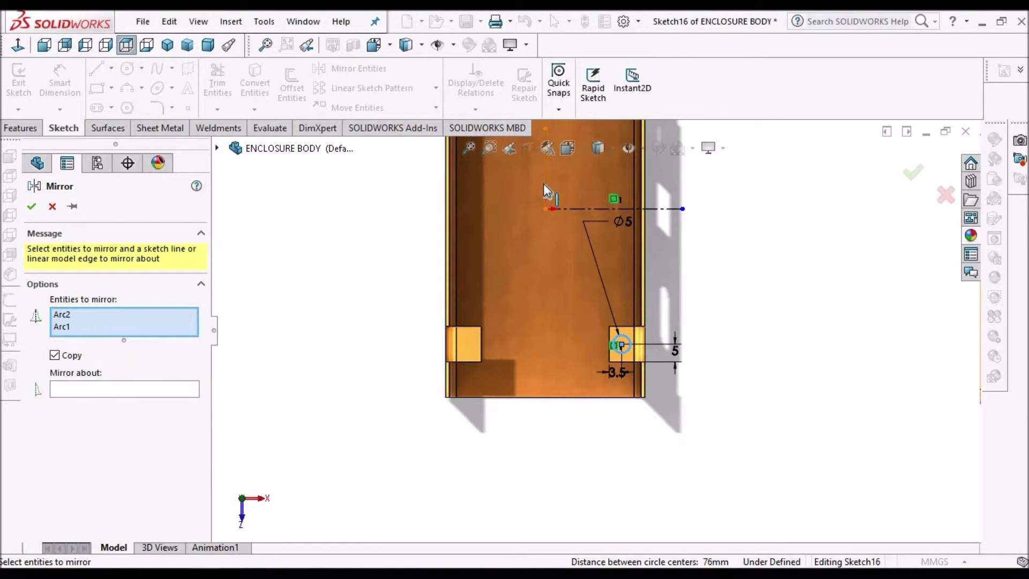
pyautogui.click(545, 189)
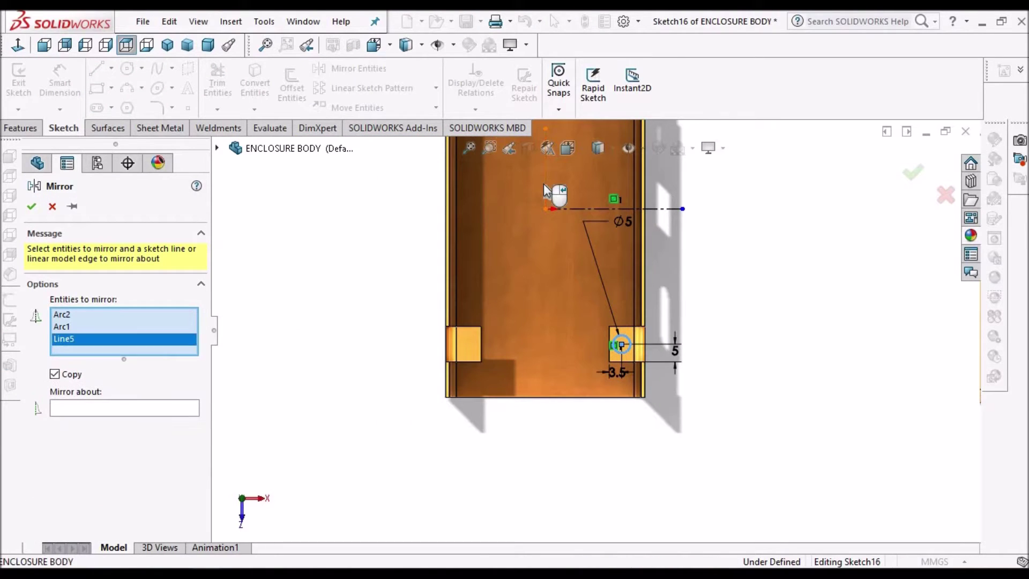
pyautogui.rightClick(60, 346)
pyautogui.click(88, 372)
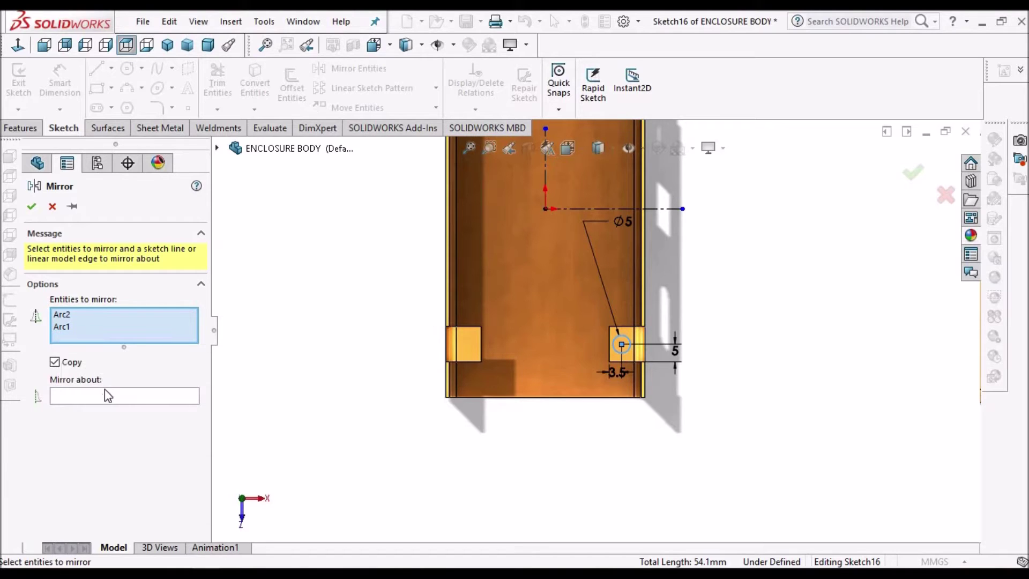
pyautogui.click(121, 395)
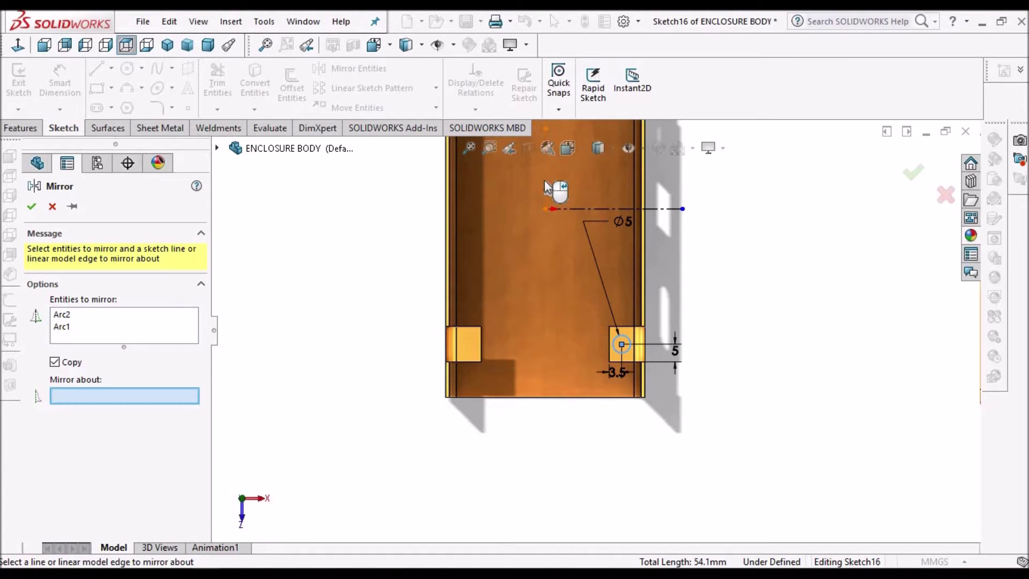
pyautogui.click(557, 208)
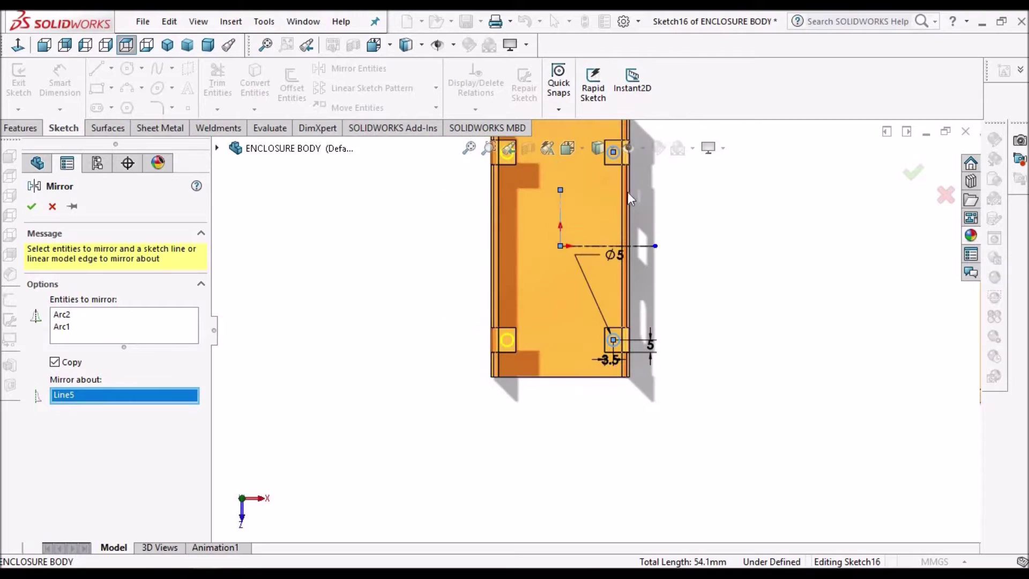
pyautogui.click(32, 208)
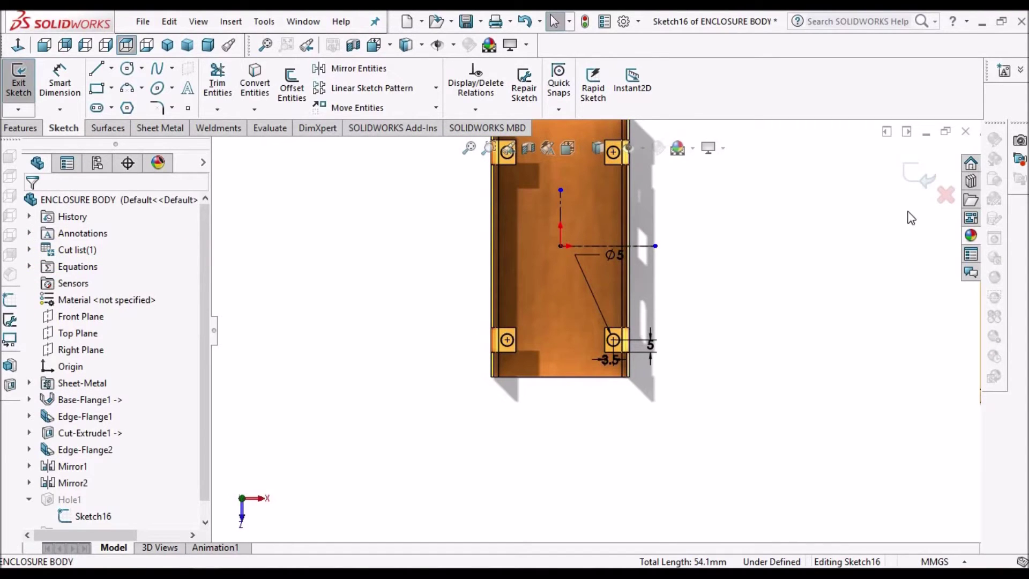
# Finish the sketch edit to cut the holes through all four tabs, and collapse the hole feature in the tree
pyautogui.click(915, 173)
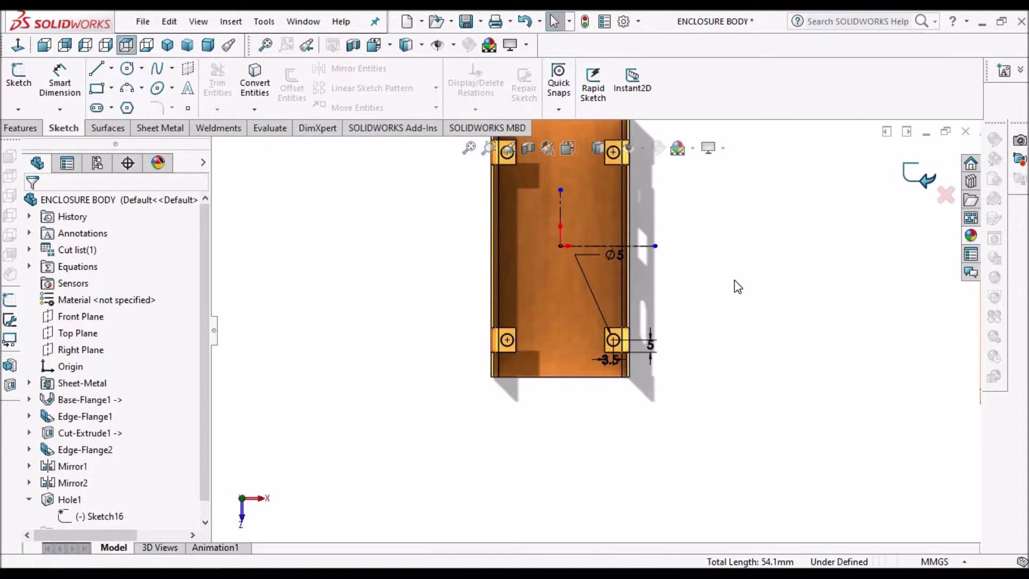
pyautogui.moveTo(609, 322)
pyautogui.mouseDown(button='middle')
pyautogui.moveTo(591, 241)
pyautogui.moveTo(364, 565)
pyautogui.mouseUp(button='middle')
pyautogui.scroll(-1, 202, 508)
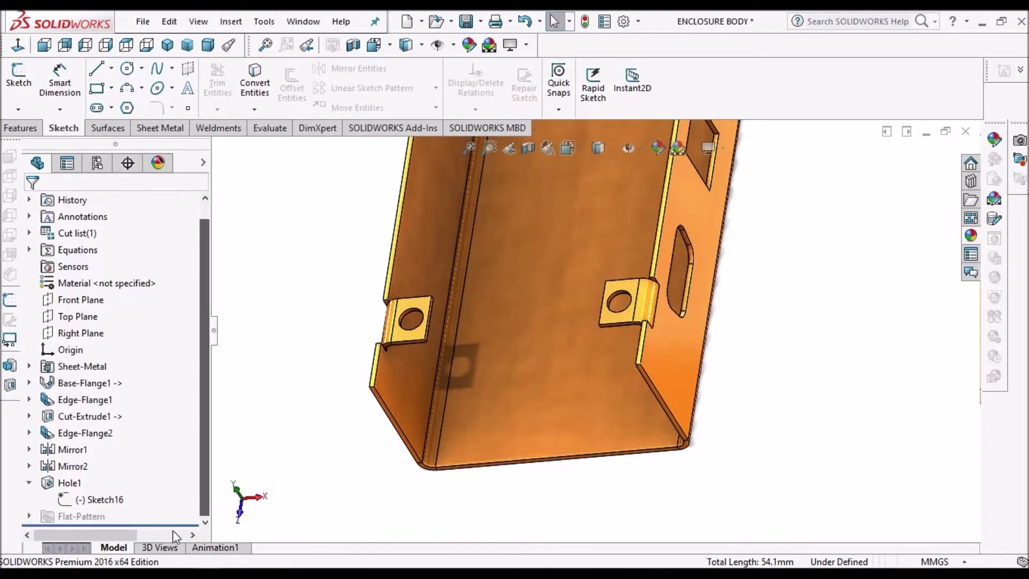
pyautogui.click(30, 483)
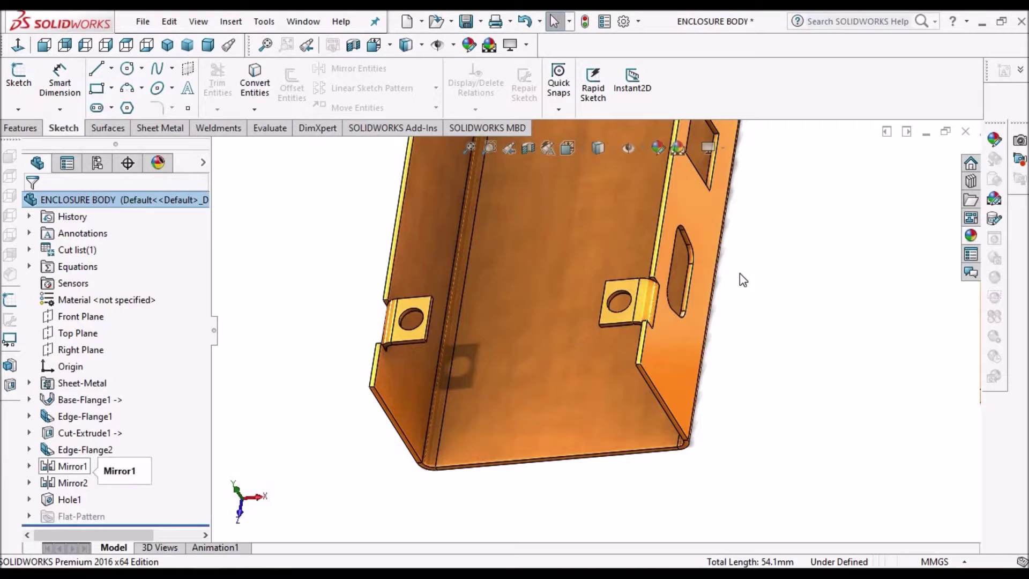
pyautogui.press('f')
# Switch to the Mian ASSLY window, leave in-context editing of the enclosure body and save the assembly
pyautogui.click(289, 24)
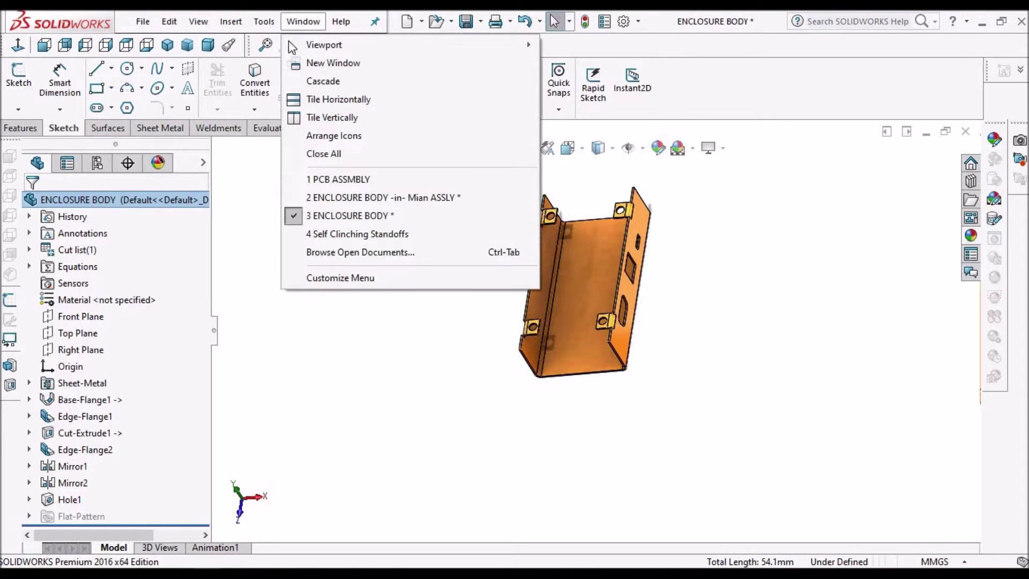
pyautogui.click(360, 198)
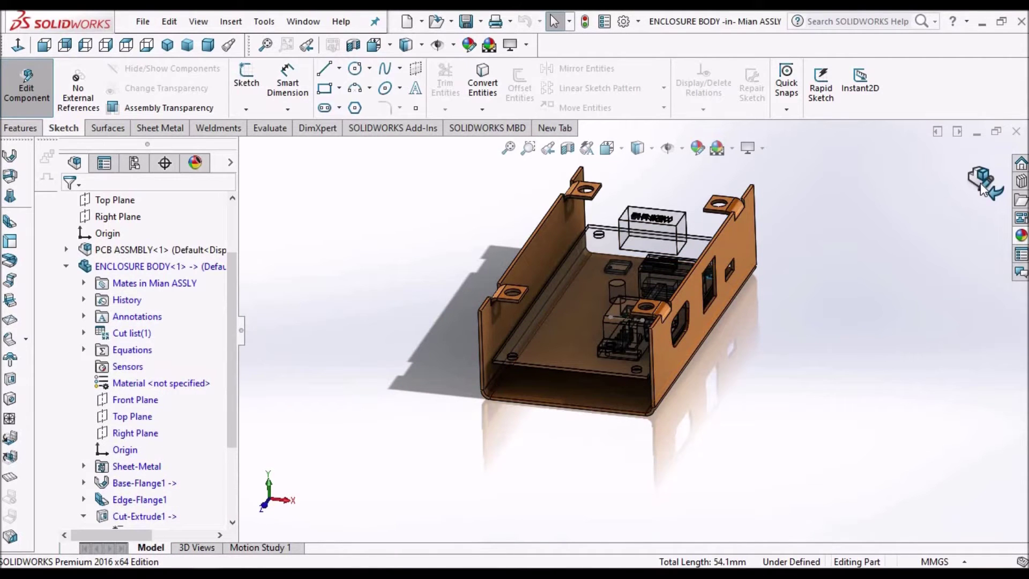
pyautogui.click(980, 182)
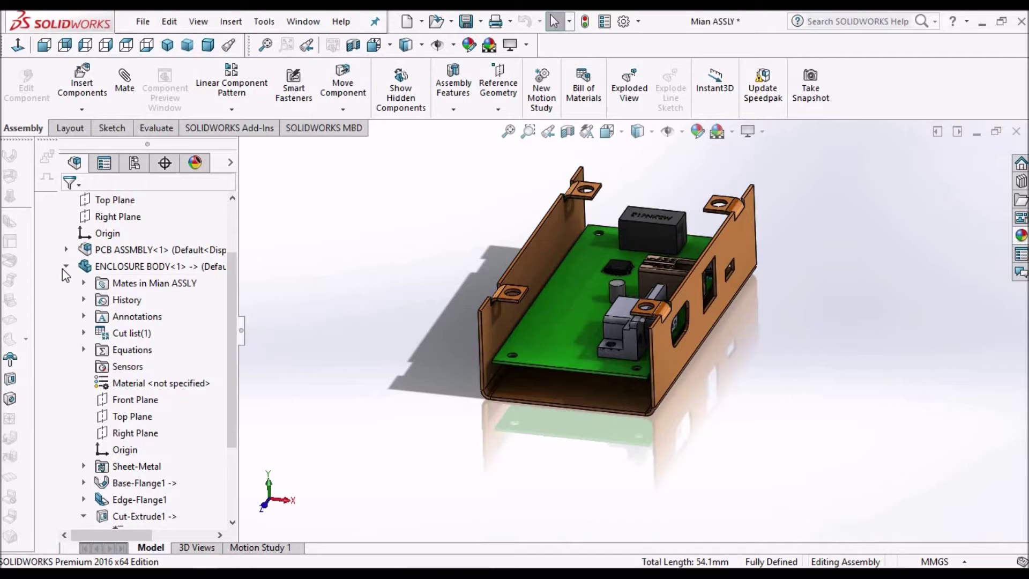
pyautogui.click(465, 21)
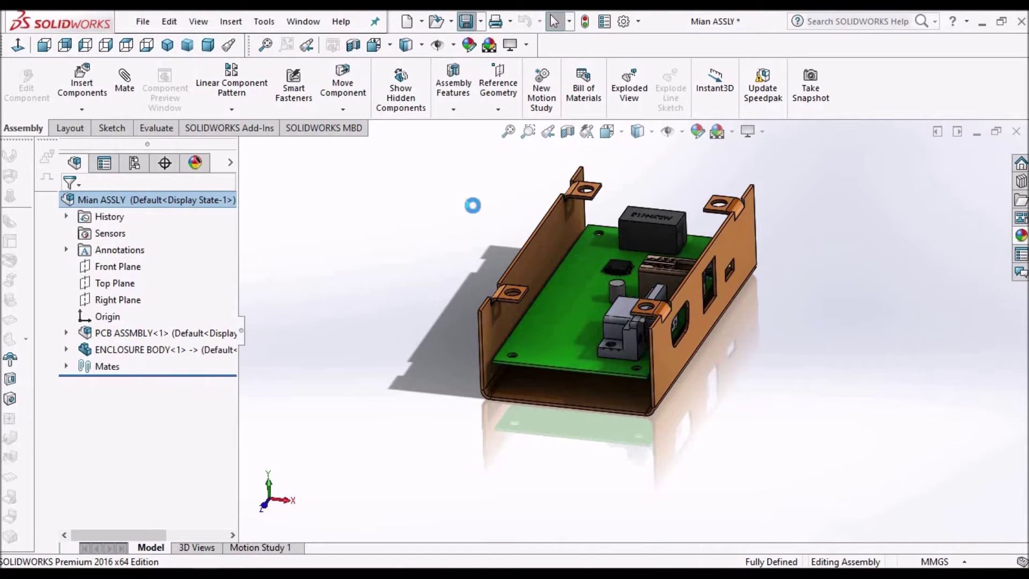
# Create a new part from the Youtube Part template and save it as TOP COVER in the project folder
pyautogui.hotkey('ctrl', 'n')
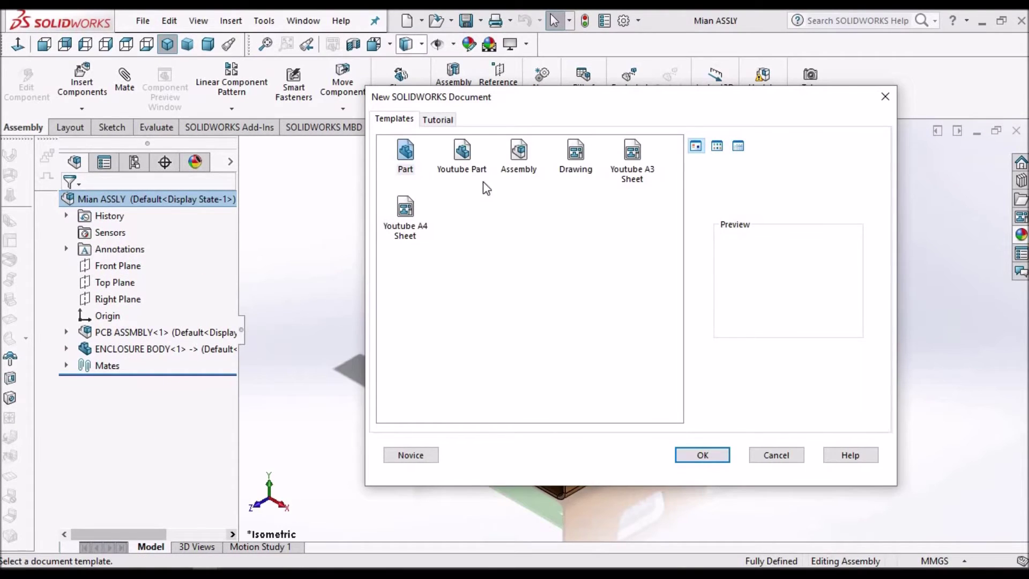
pyautogui.click(469, 170)
pyautogui.click(702, 455)
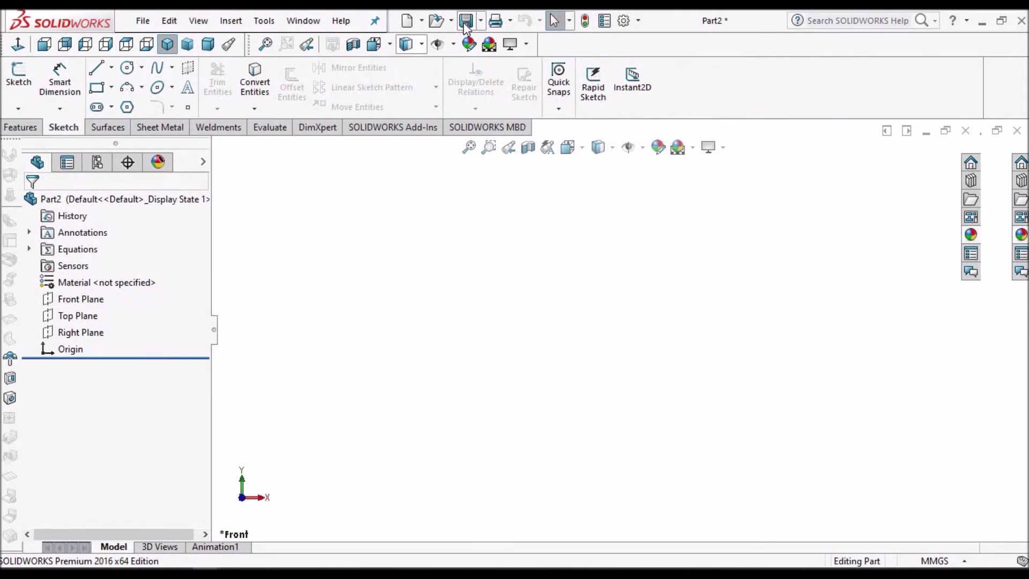
pyautogui.click(467, 22)
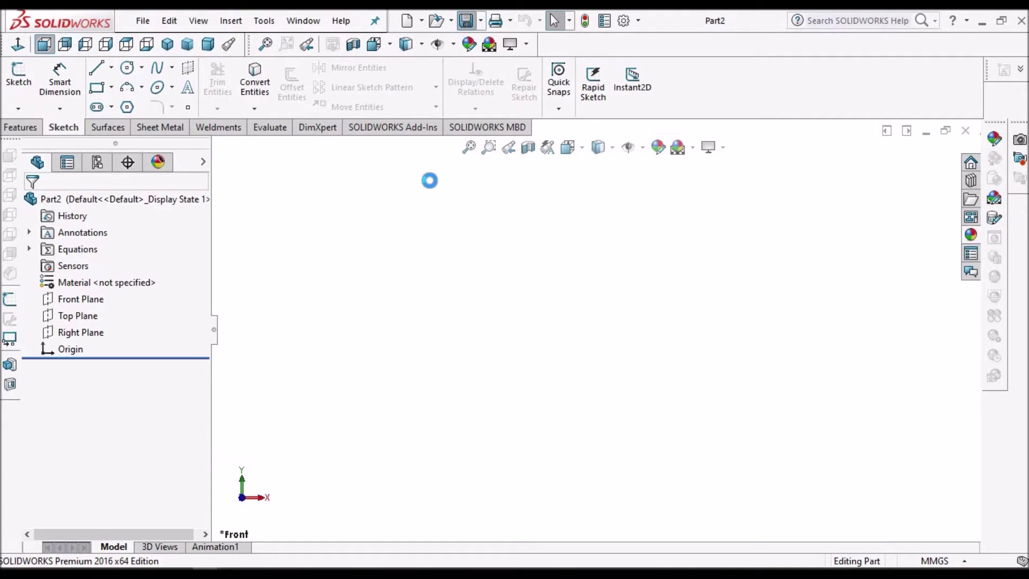
pyautogui.hotkey('ctrl', 's')
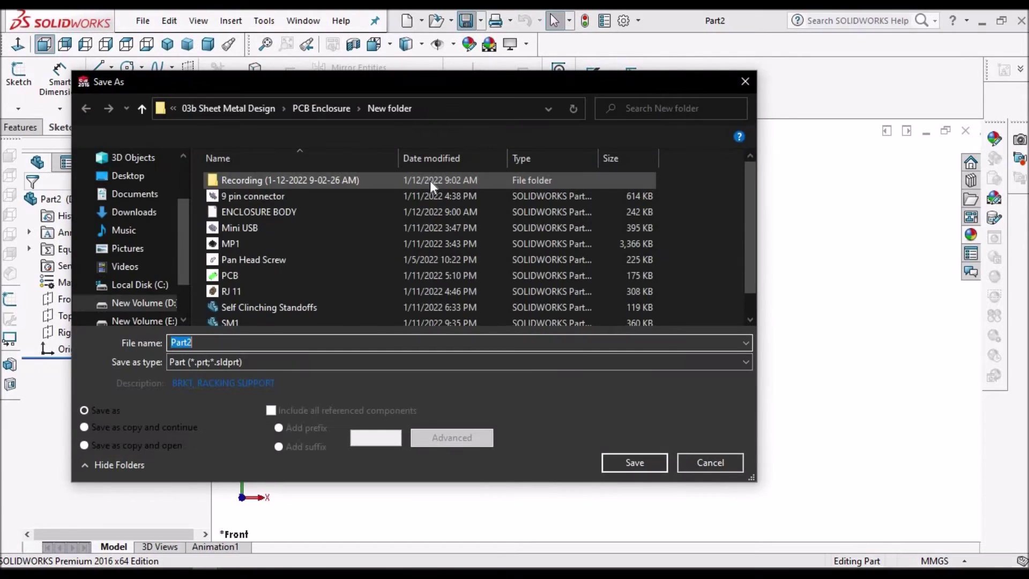
pyautogui.write('TOP COVER')
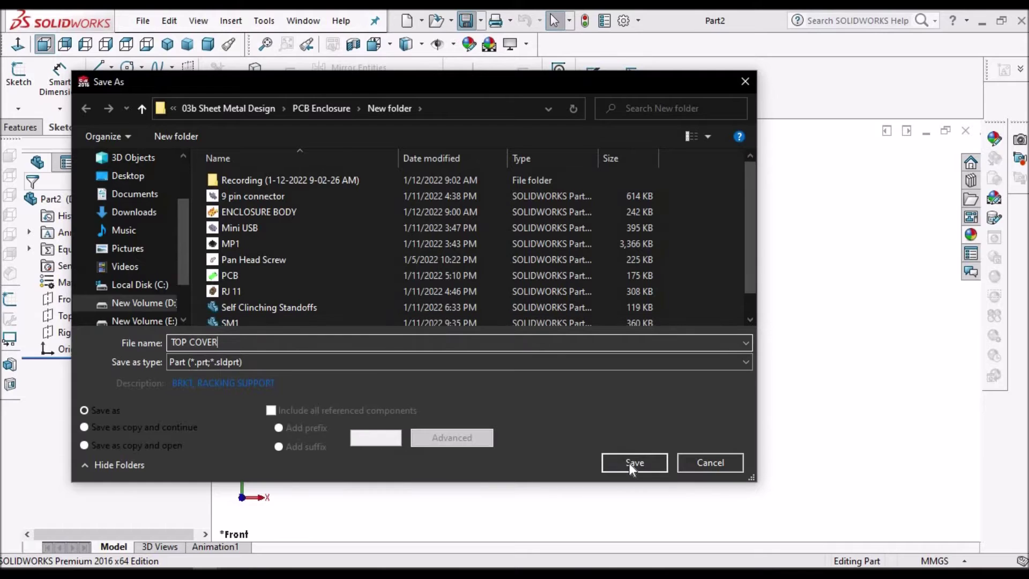
pyautogui.click(629, 463)
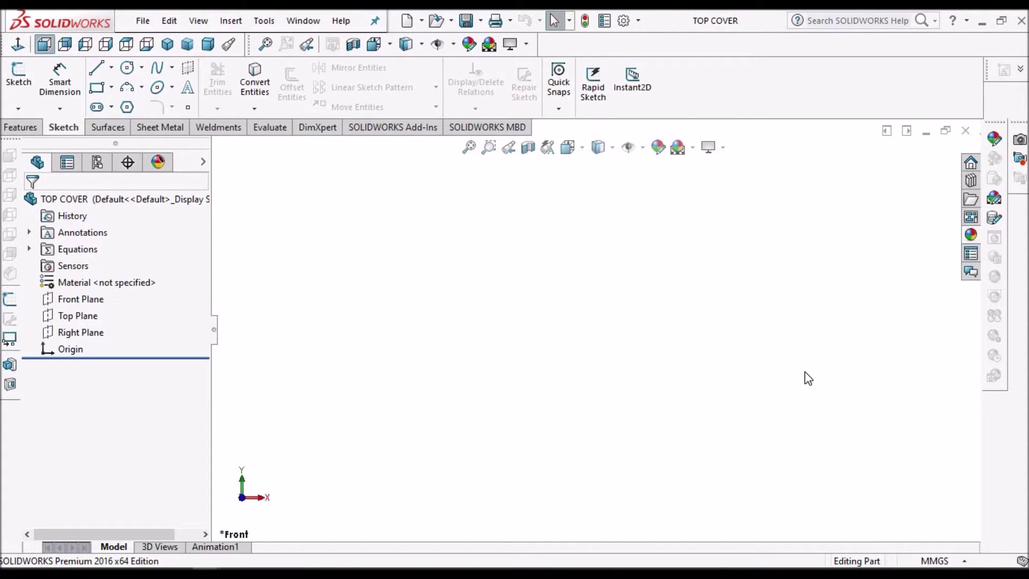
# Sketch a center rectangle on the Top Plane, centered on the origin
pyautogui.click(81, 315)
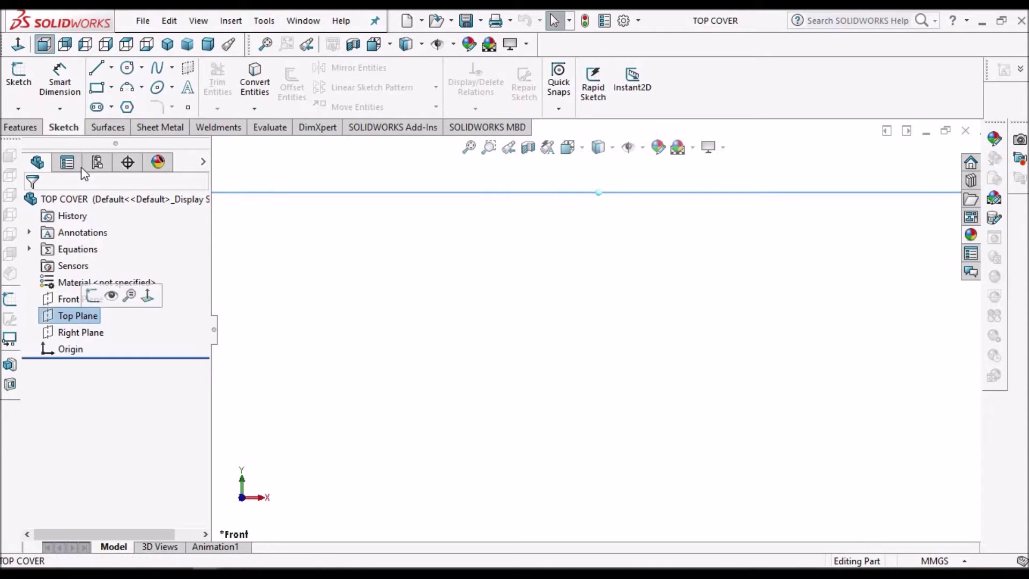
pyautogui.click(11, 88)
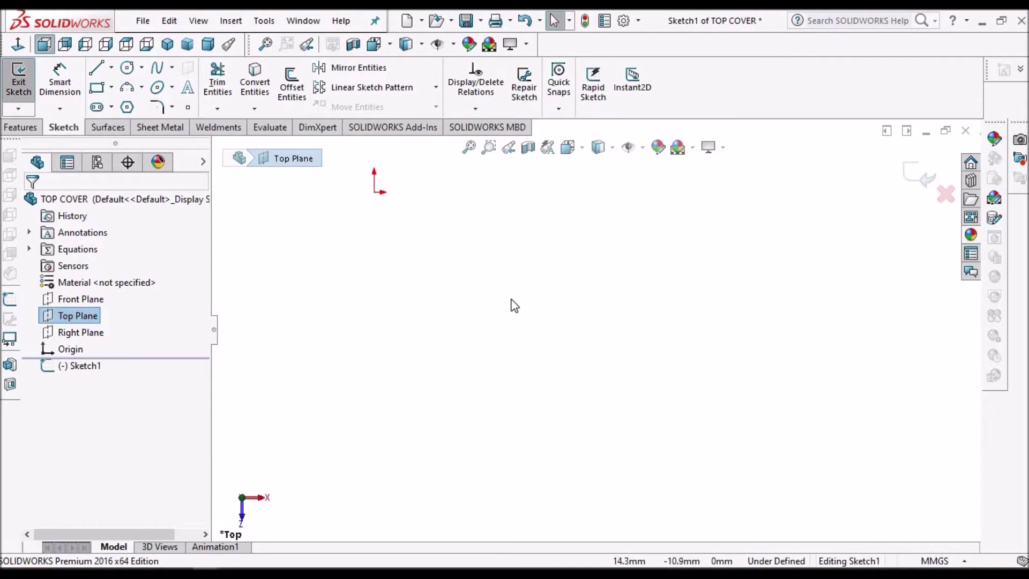
pyautogui.click(111, 87)
pyautogui.click(140, 123)
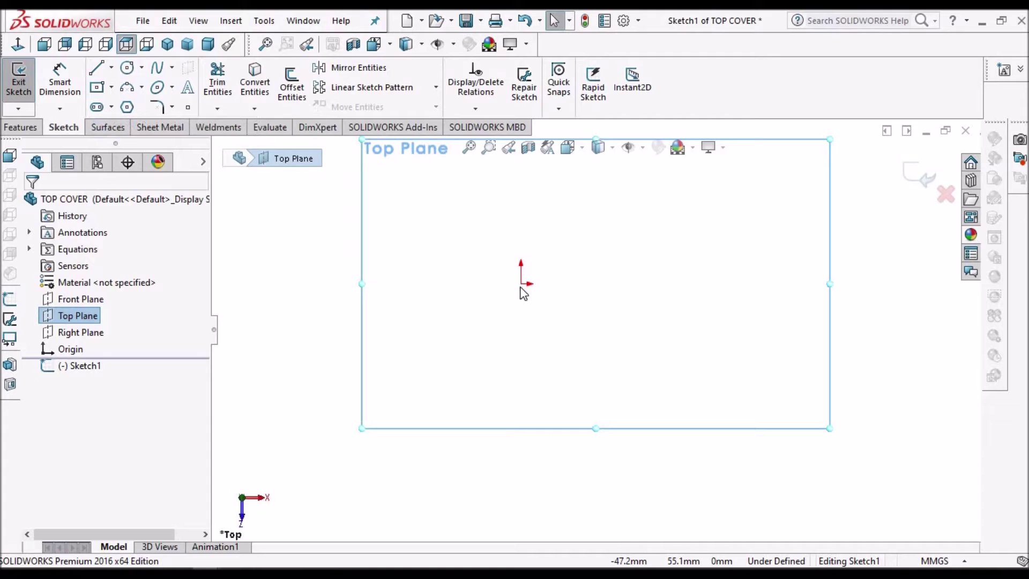
pyautogui.click(522, 283)
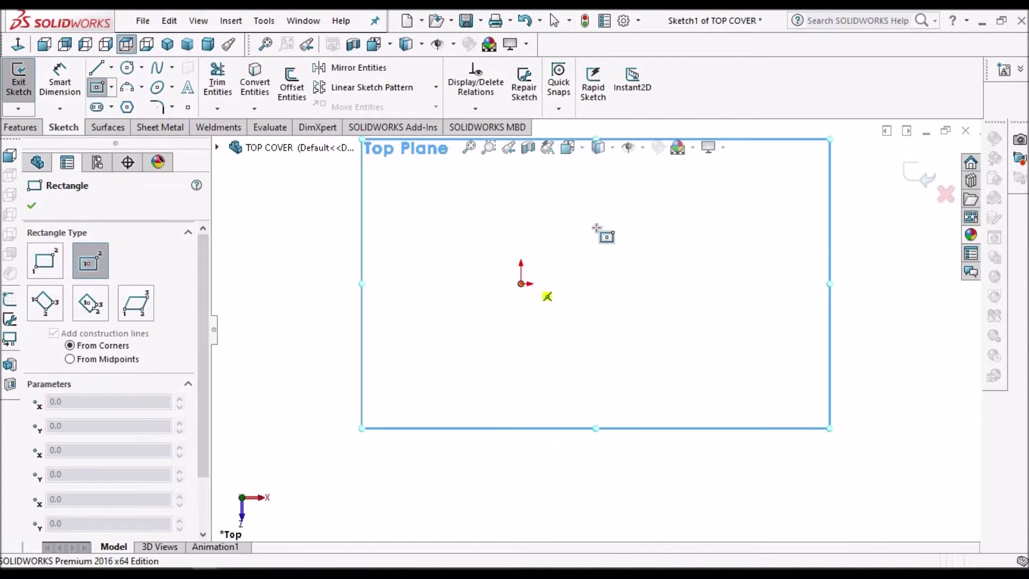
pyautogui.click(602, 191)
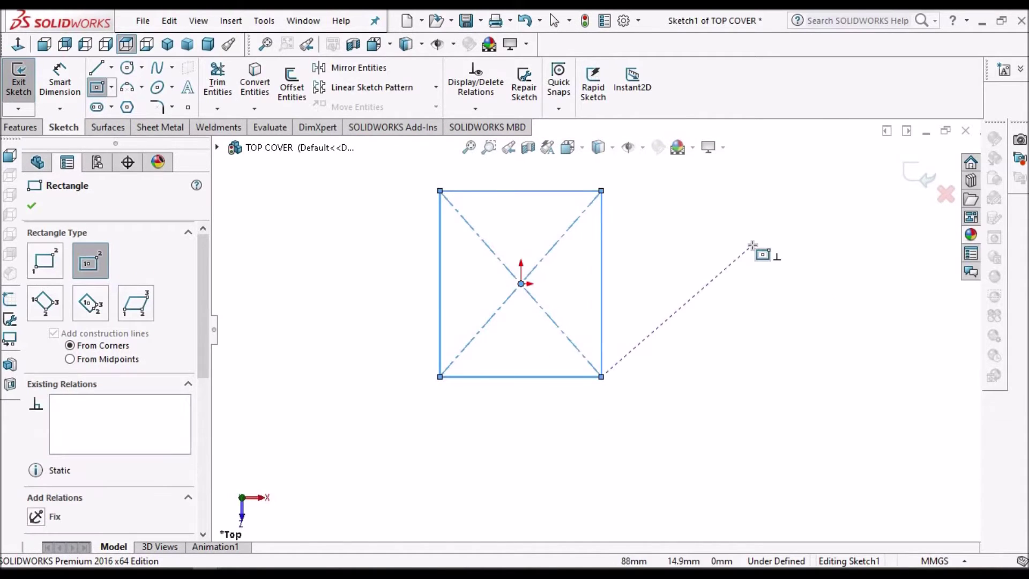
pyautogui.rightClick(761, 250)
pyautogui.click(772, 262)
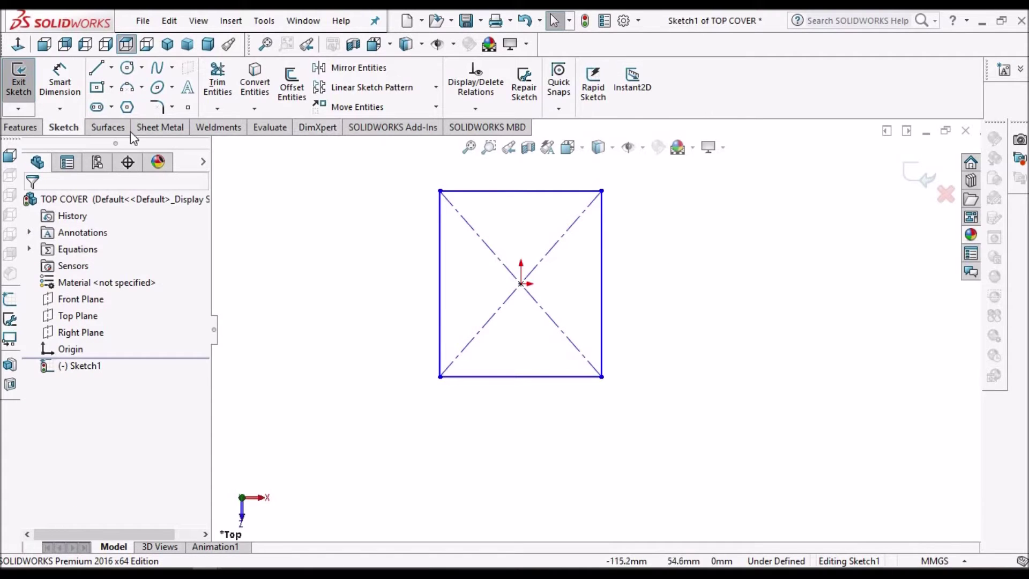
# Create a 1 mm thick sheet metal base flange from the rectangle and save the part
pyautogui.click(162, 129)
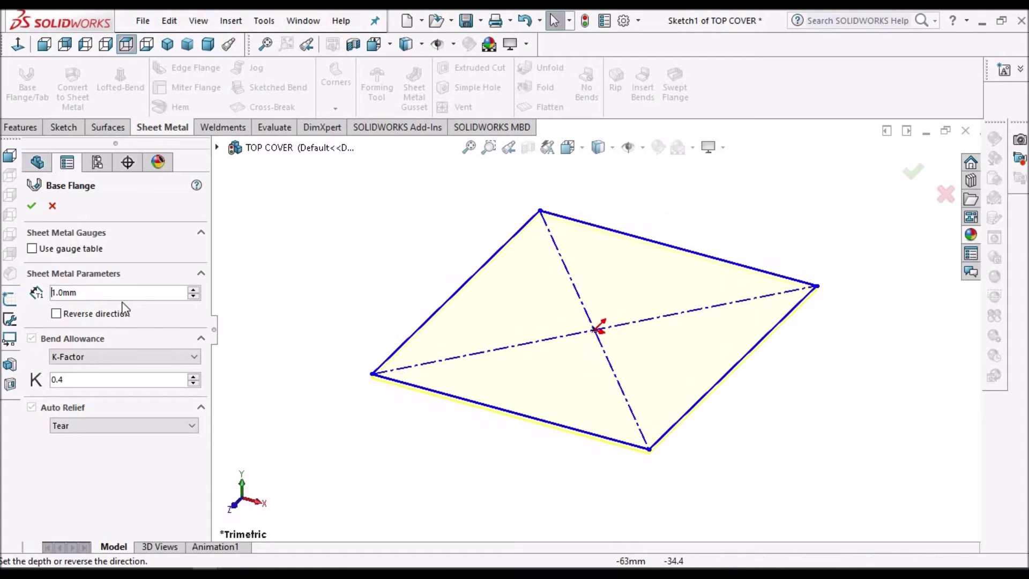
pyautogui.click(33, 207)
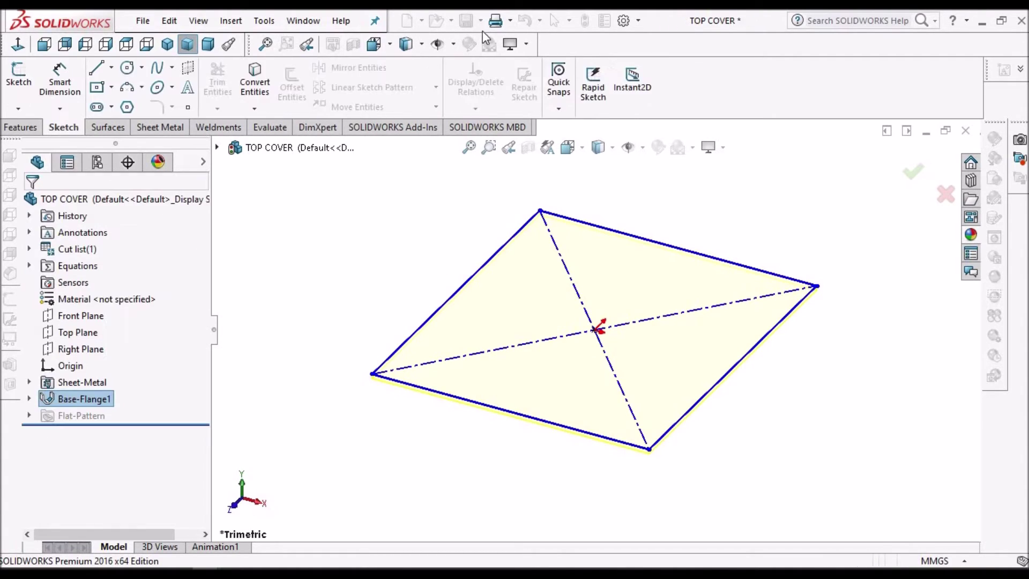
# Switch to the Mian ASSLY window and insert the TOP COVER part loosely above the enclosure body
pyautogui.click(290, 24)
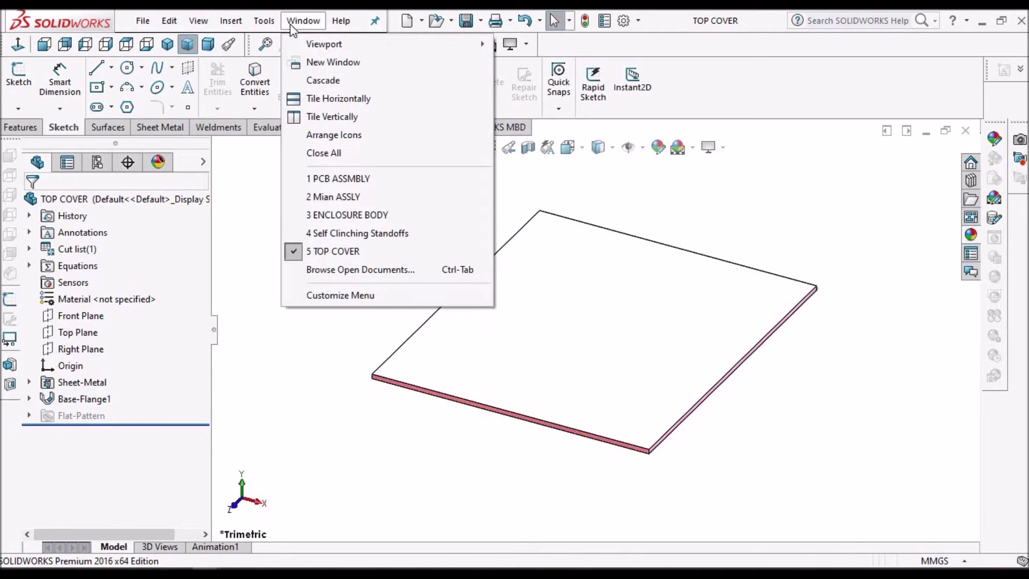
pyautogui.moveTo(355, 220)
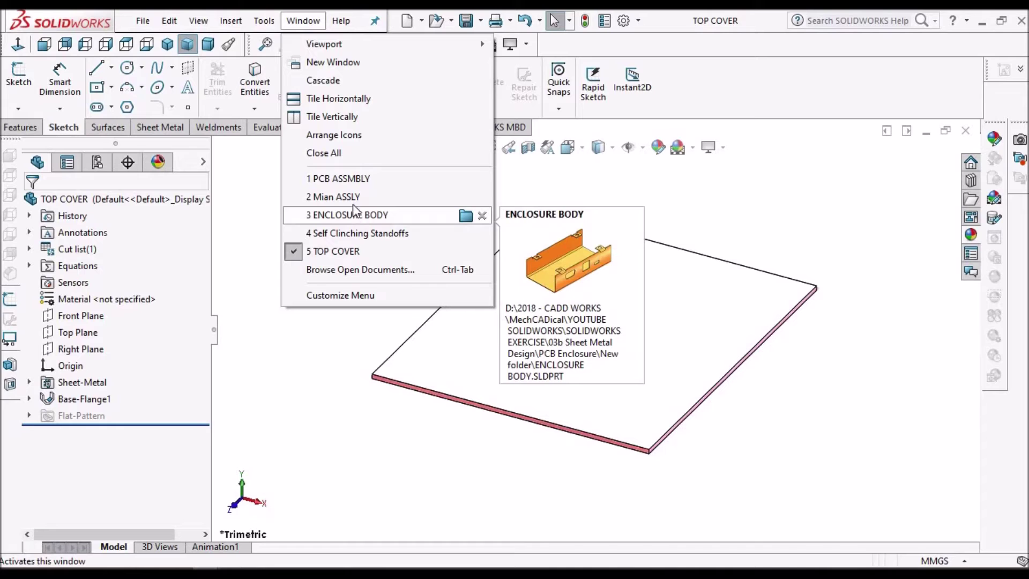
pyautogui.click(352, 204)
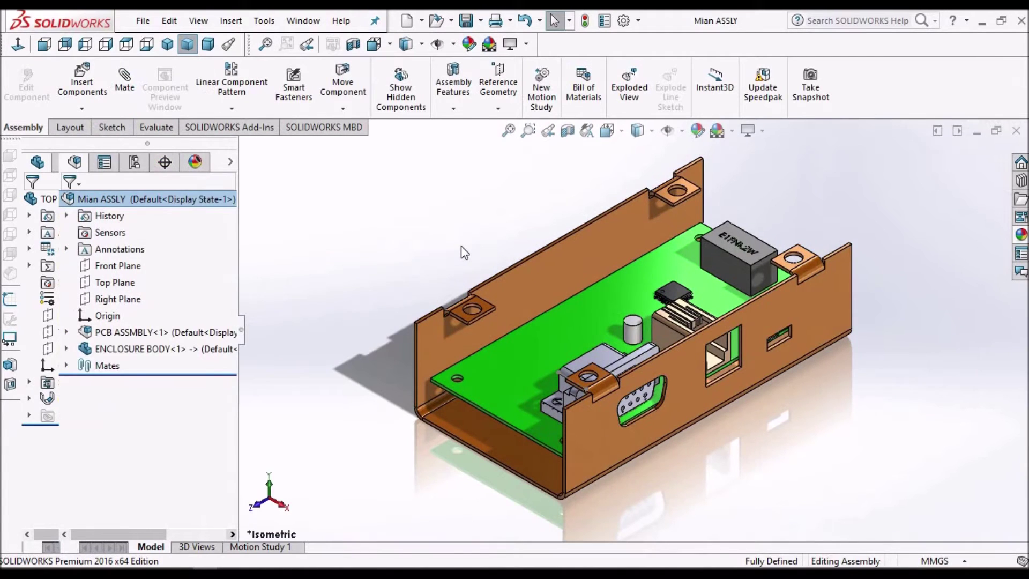
pyautogui.click(86, 83)
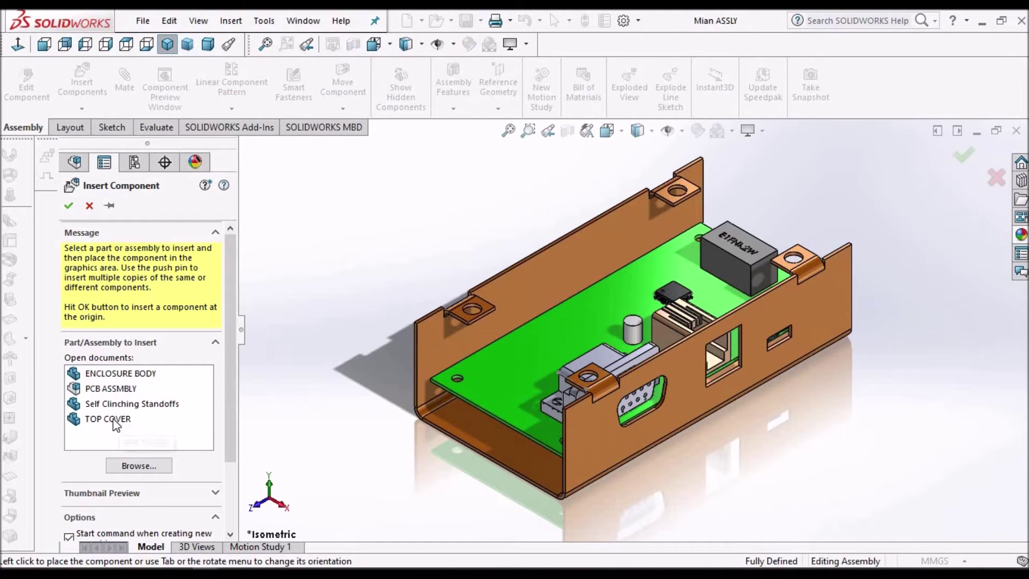
pyautogui.click(115, 421)
pyautogui.click(445, 221)
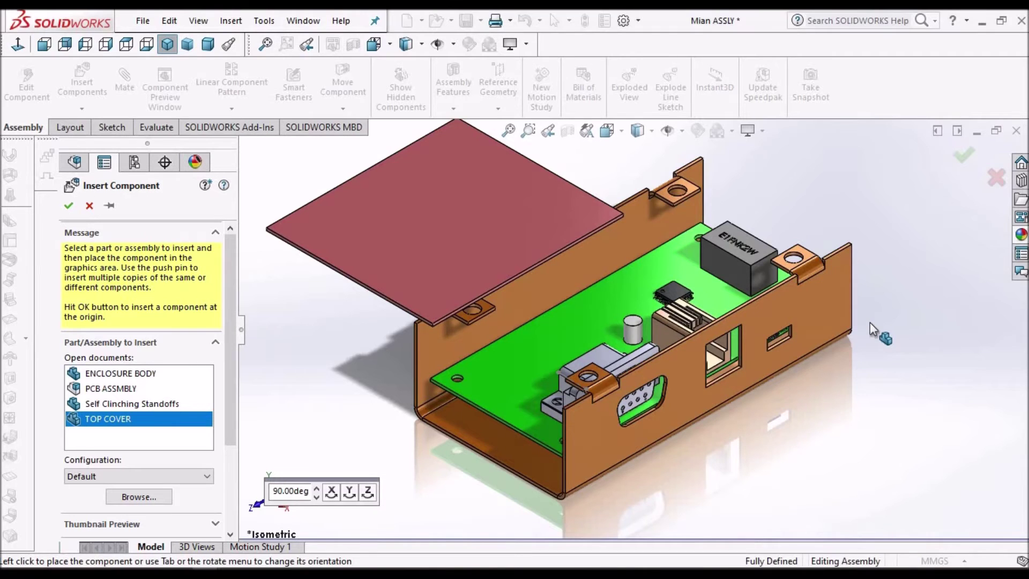
pyautogui.scroll(3, 870, 323)
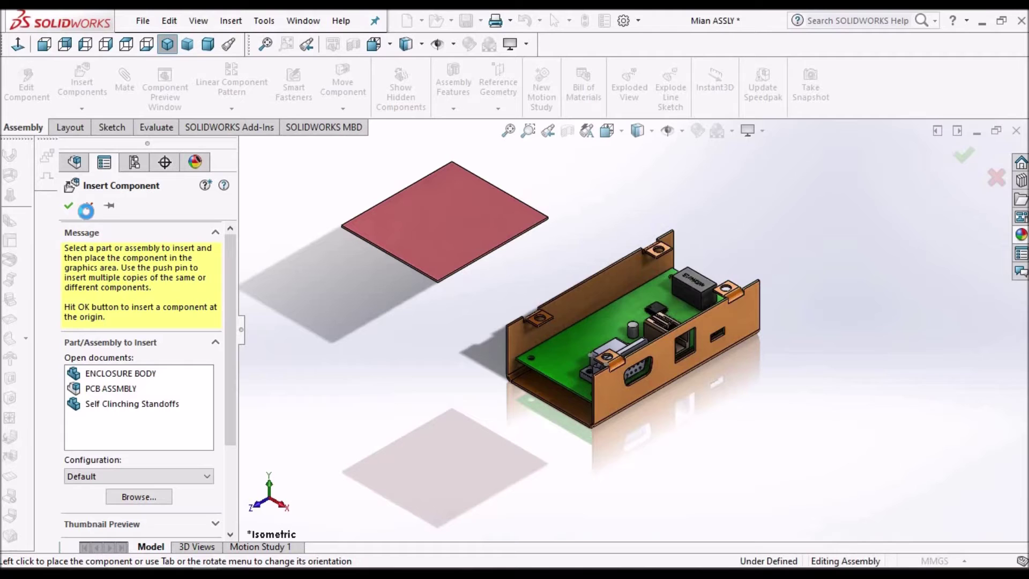
pyautogui.click(68, 205)
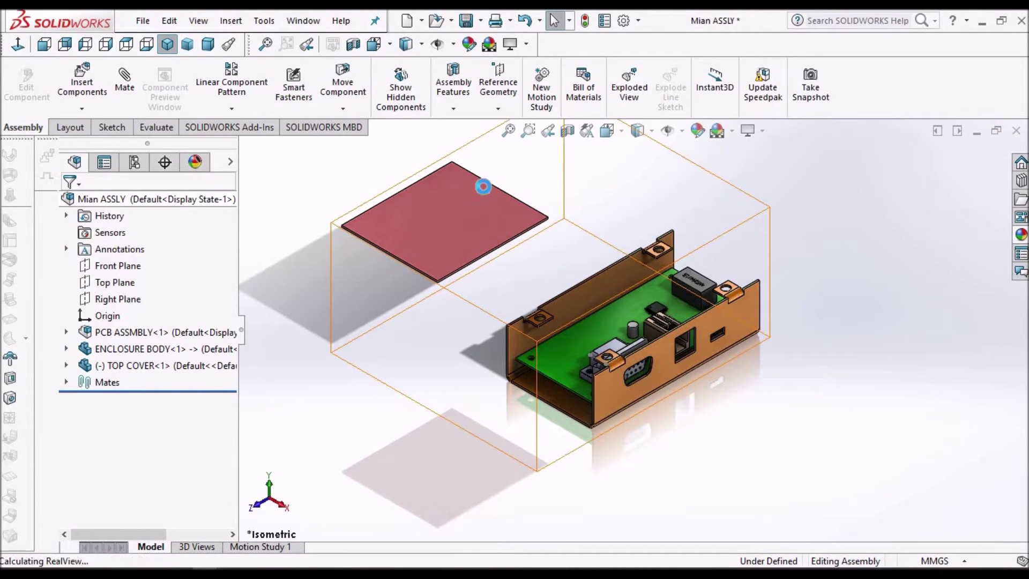
# Add a coincident mate between the underside of the top cover and the upper edge face of the enclosure wall
pyautogui.moveTo(493, 168); pyautogui.dragTo(539, 256, button='middle')
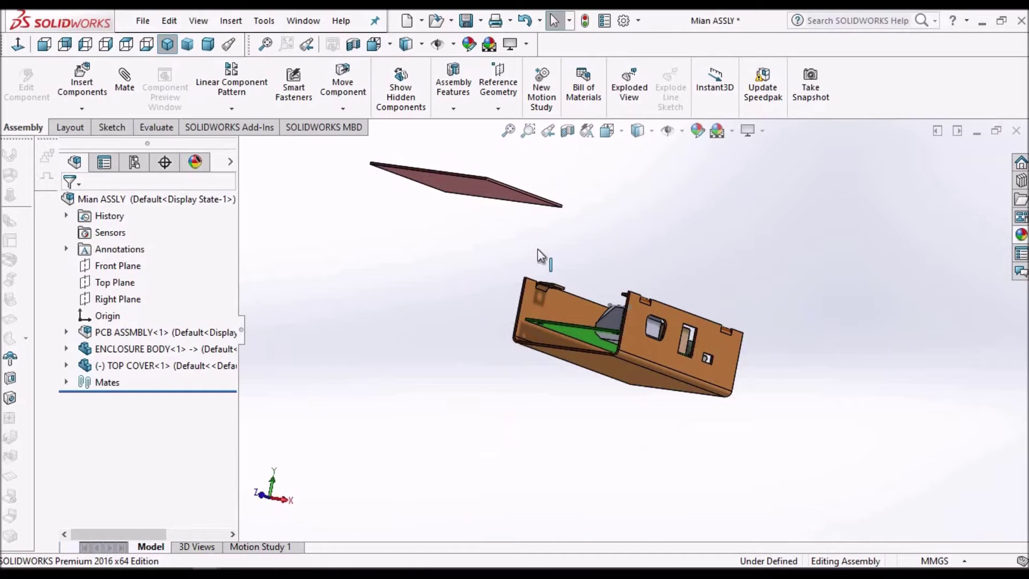
pyautogui.click(483, 188)
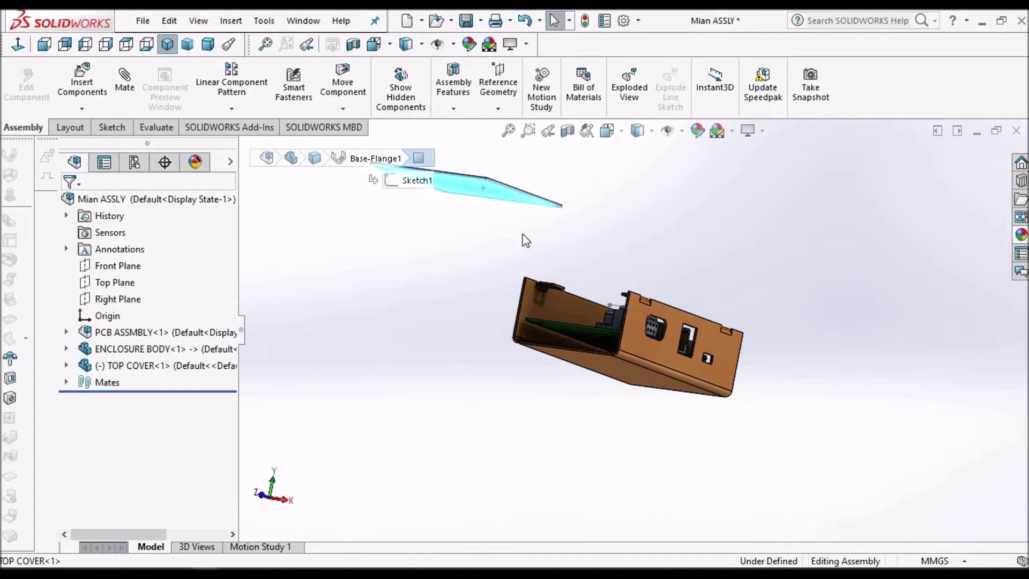
pyautogui.click(126, 84)
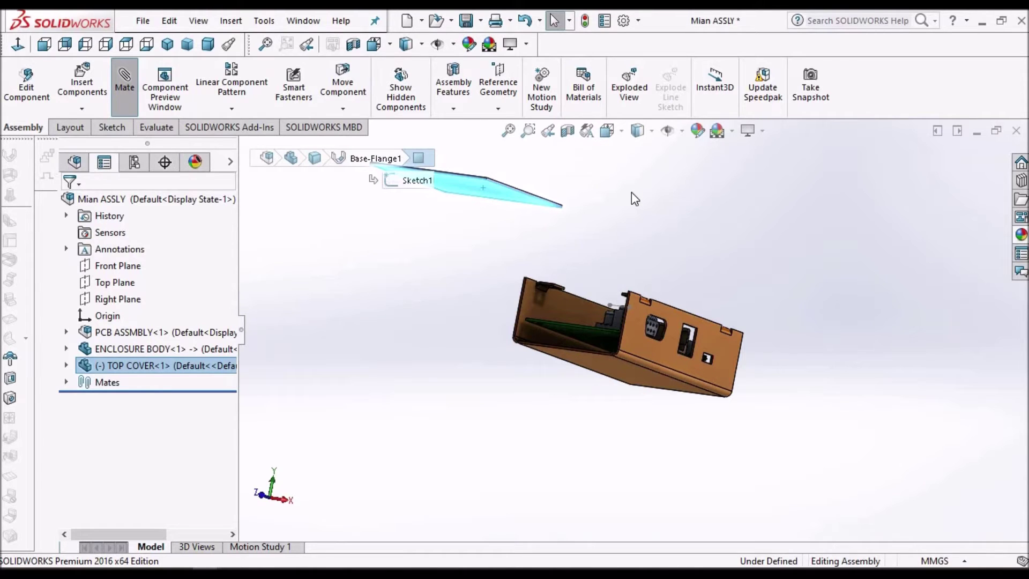
pyautogui.moveTo(628, 192); pyautogui.dragTo(613, 342, button='middle')
pyautogui.scroll(-10, 613, 342)
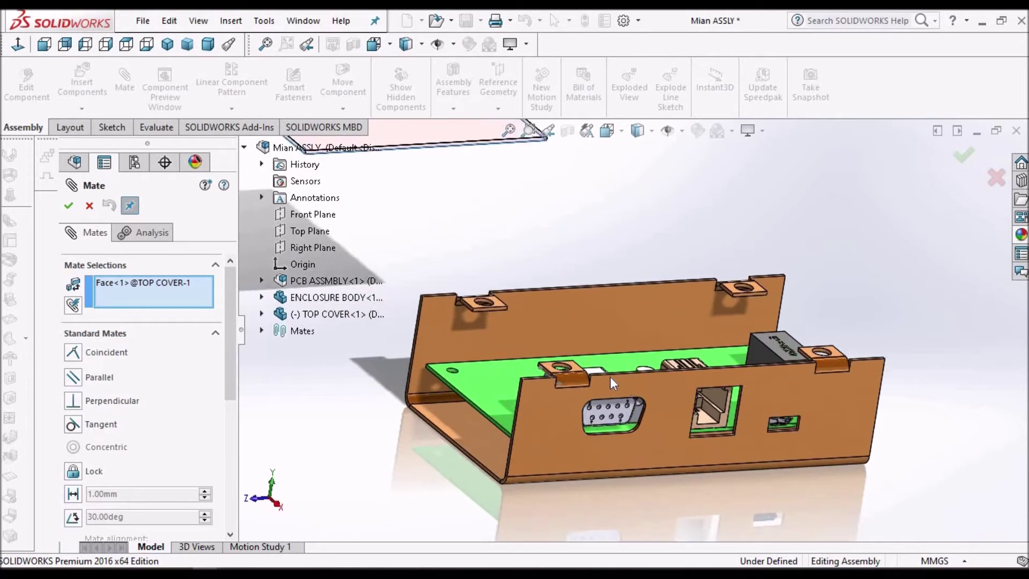
pyautogui.scroll(-8, 679, 438)
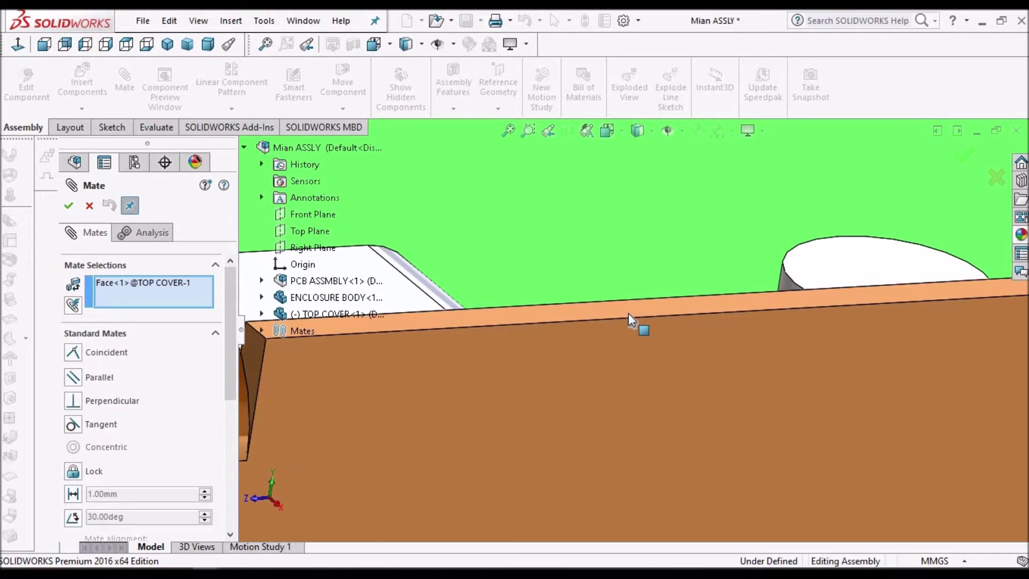
pyautogui.click(627, 312)
pyautogui.click(628, 313)
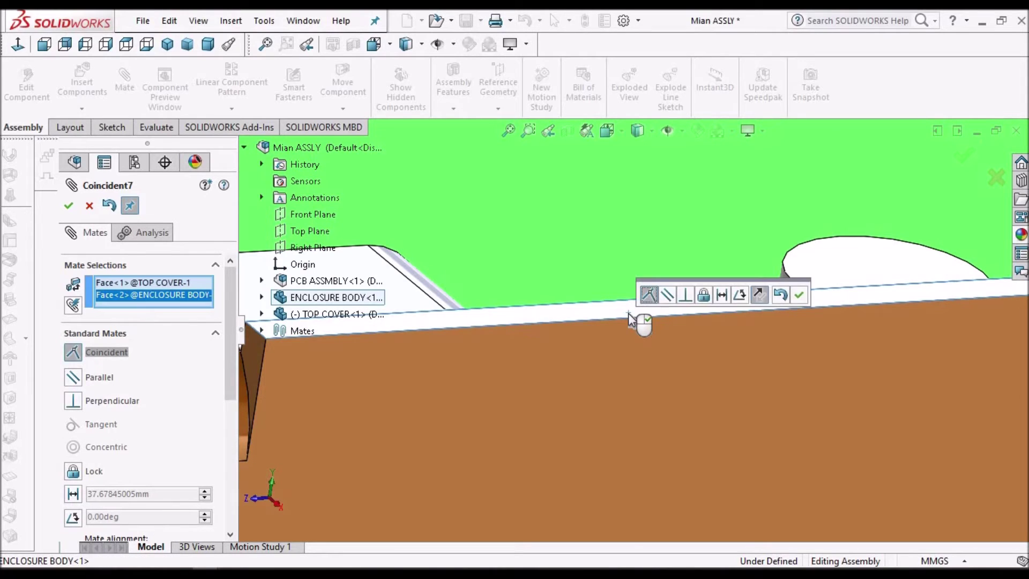
pyautogui.click(69, 208)
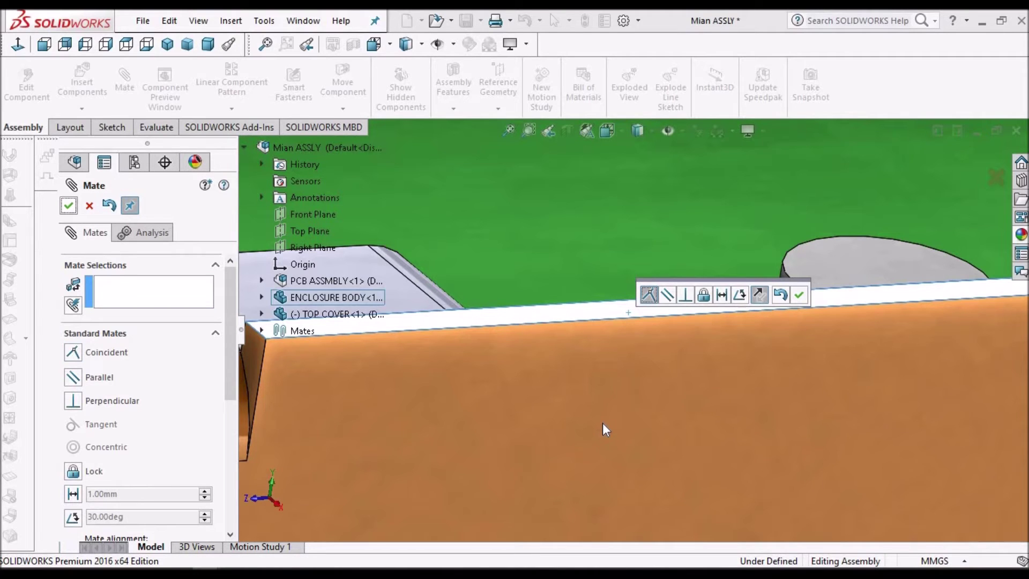
# Mate the top cover's Front and Right planes coincident with the assembly's matching planes and save the assembly
pyautogui.scroll(4, 602, 423)
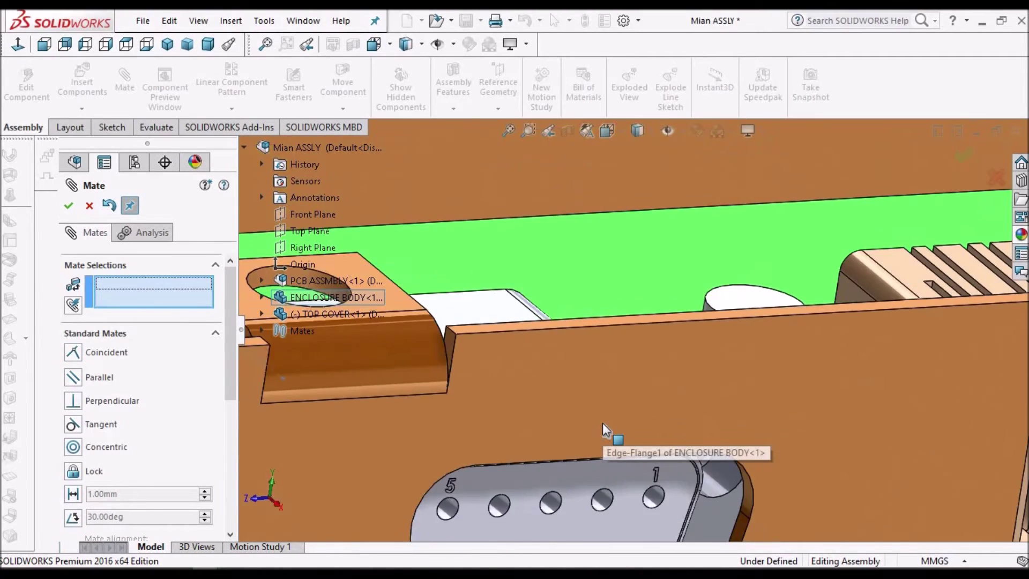
pyautogui.scroll(8, 602, 422)
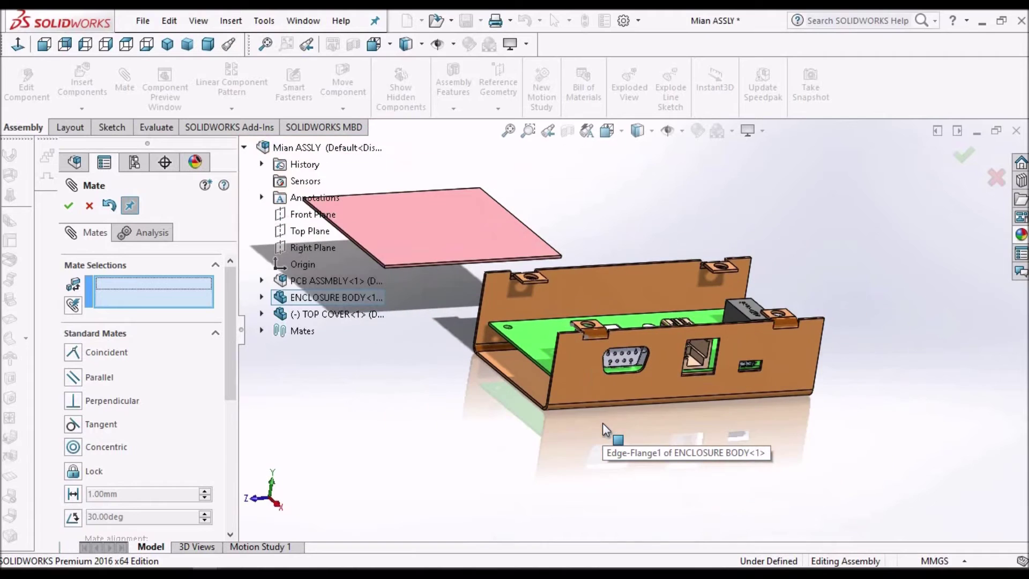
pyautogui.click(262, 315)
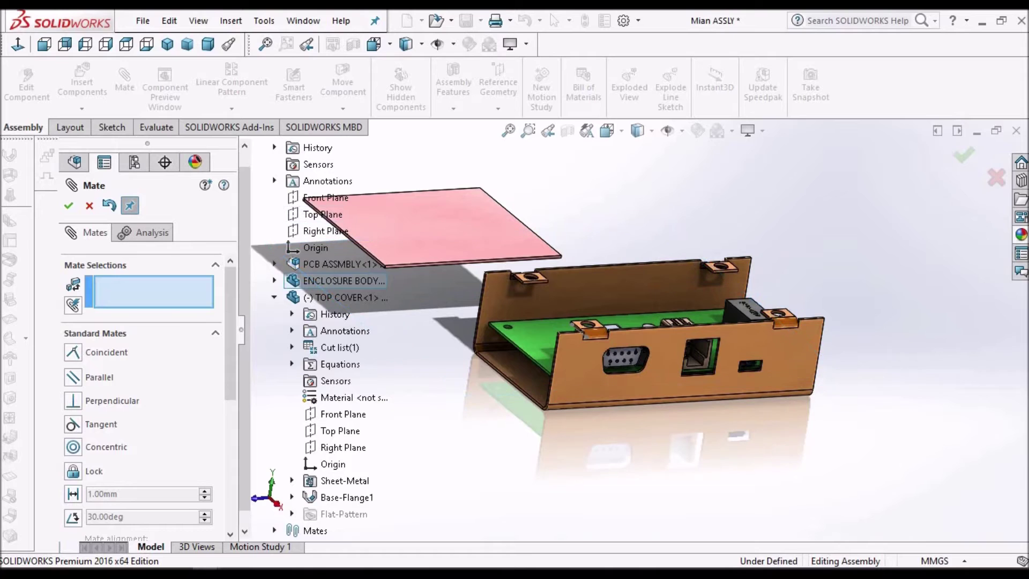
pyautogui.click(338, 415)
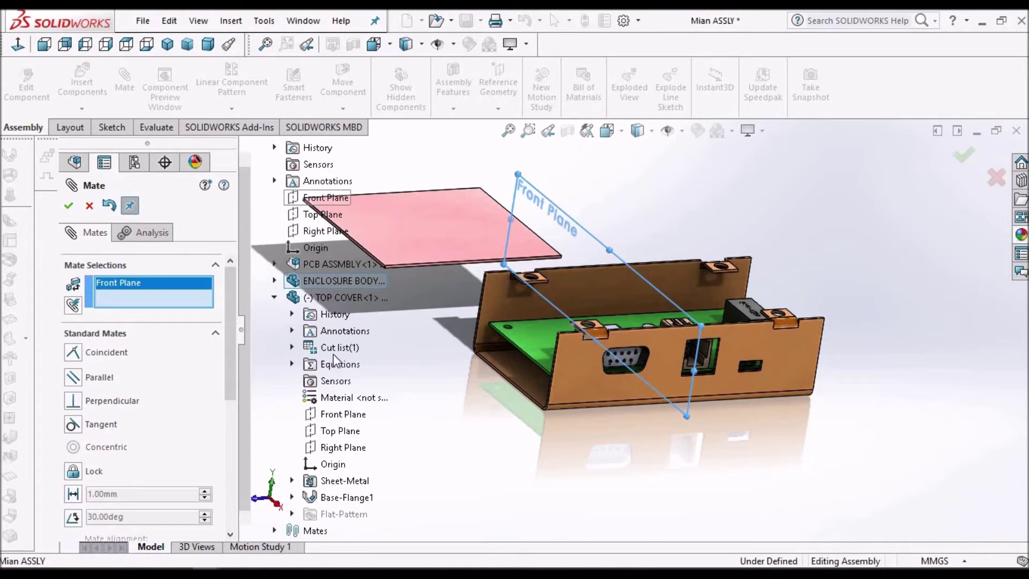
pyautogui.click(337, 416)
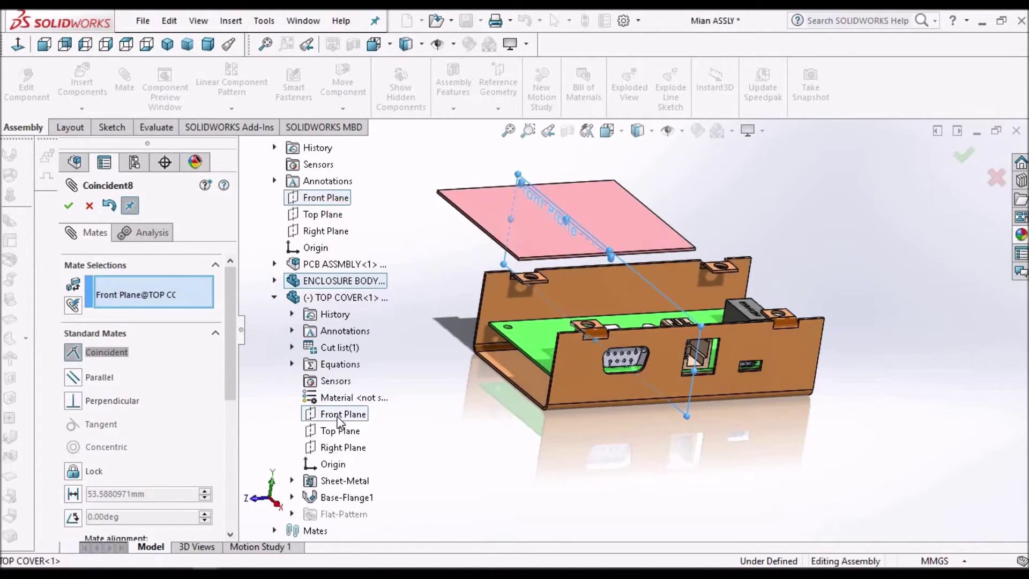
pyautogui.click(322, 231)
pyautogui.click(343, 448)
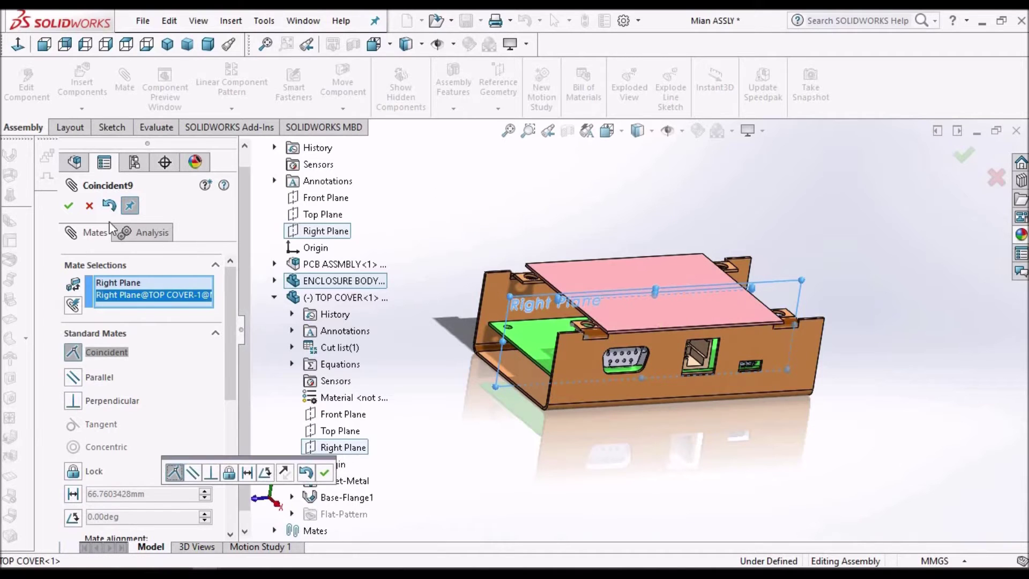
pyautogui.press('Return')
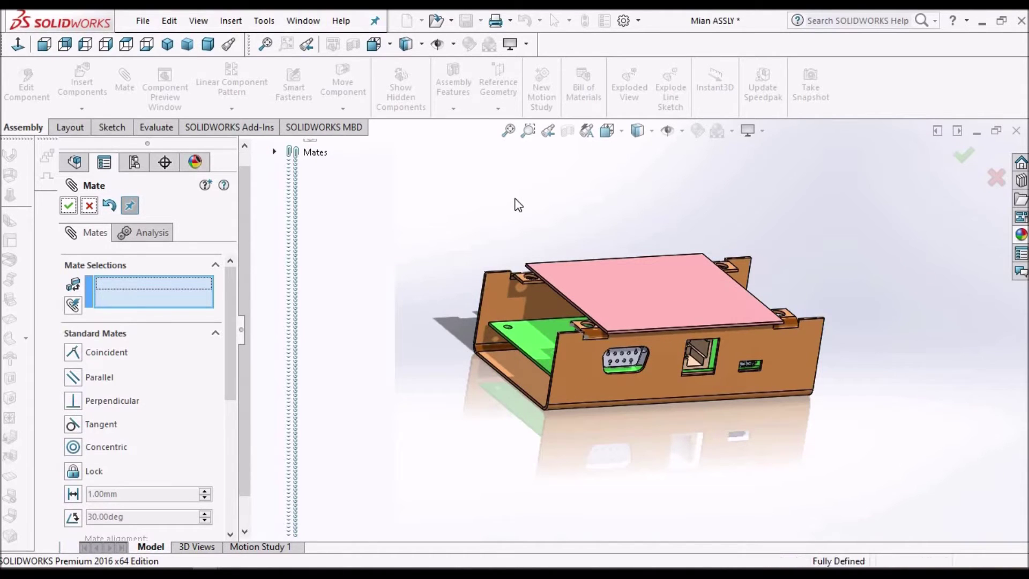
pyautogui.press('Return')
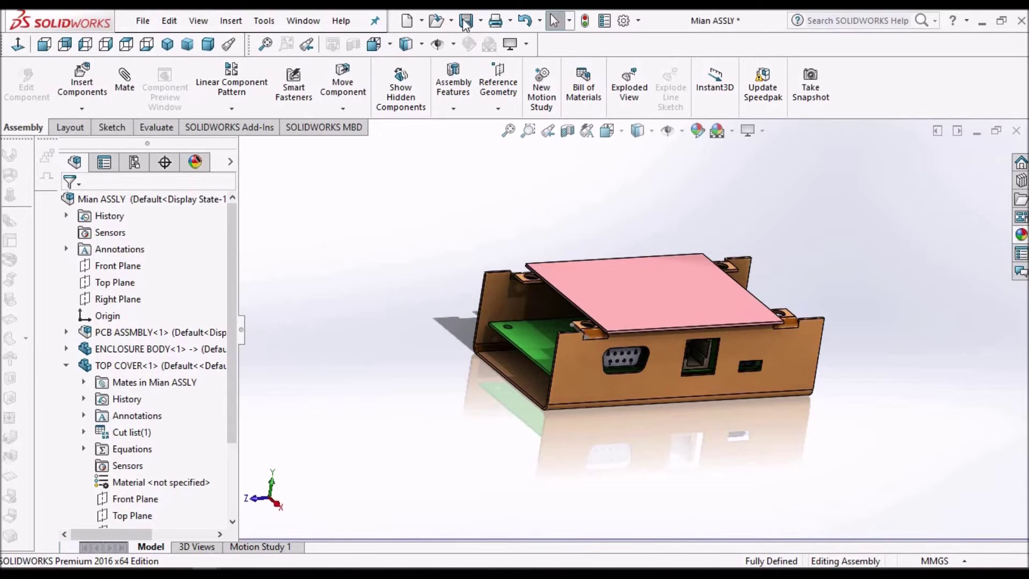
pyautogui.click(464, 20)
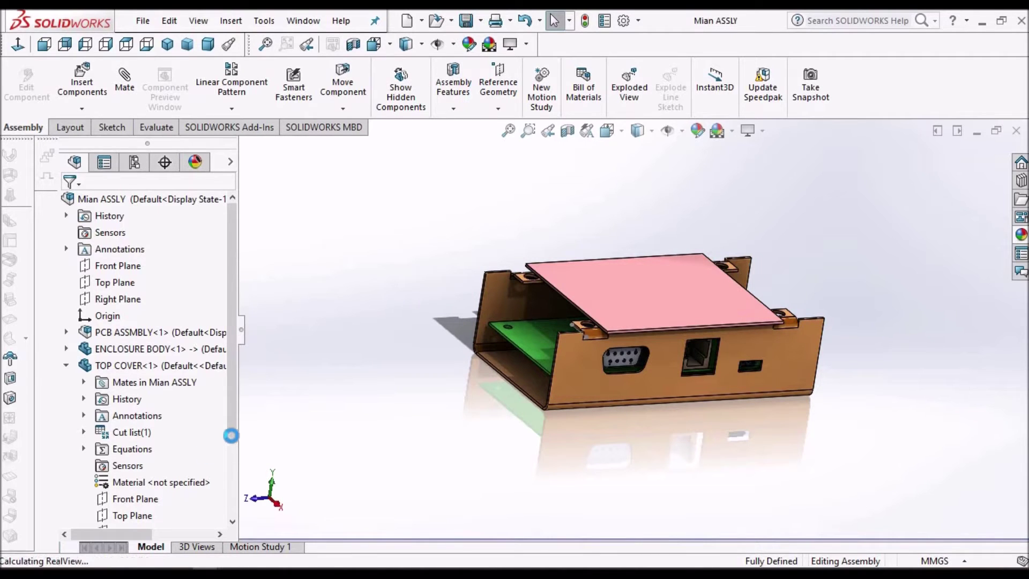
# Open the top cover's base flange sketch for in-context editing within the assembly
pyautogui.scroll(-2, 234, 488)
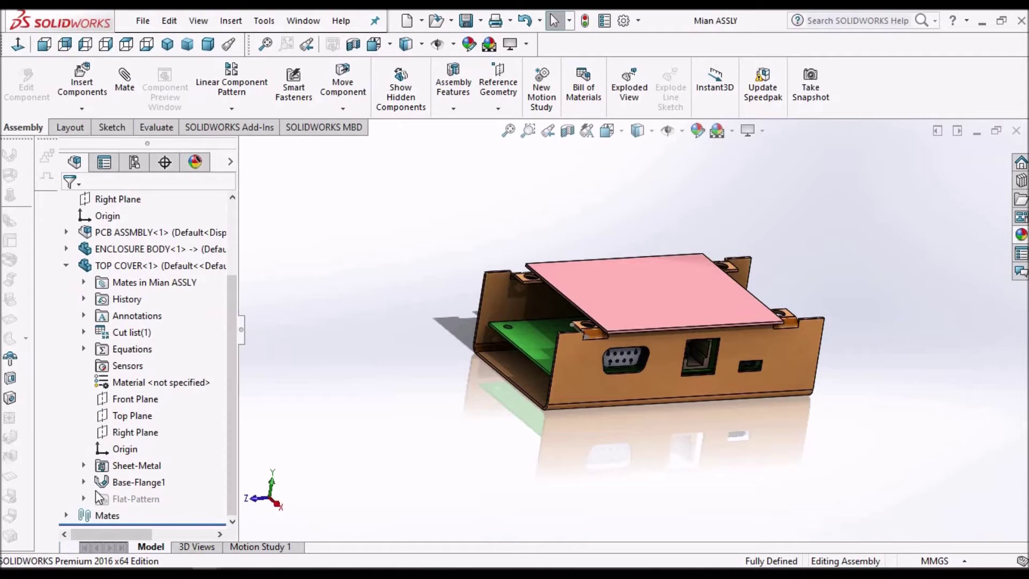
pyautogui.click(84, 482)
pyautogui.click(143, 498)
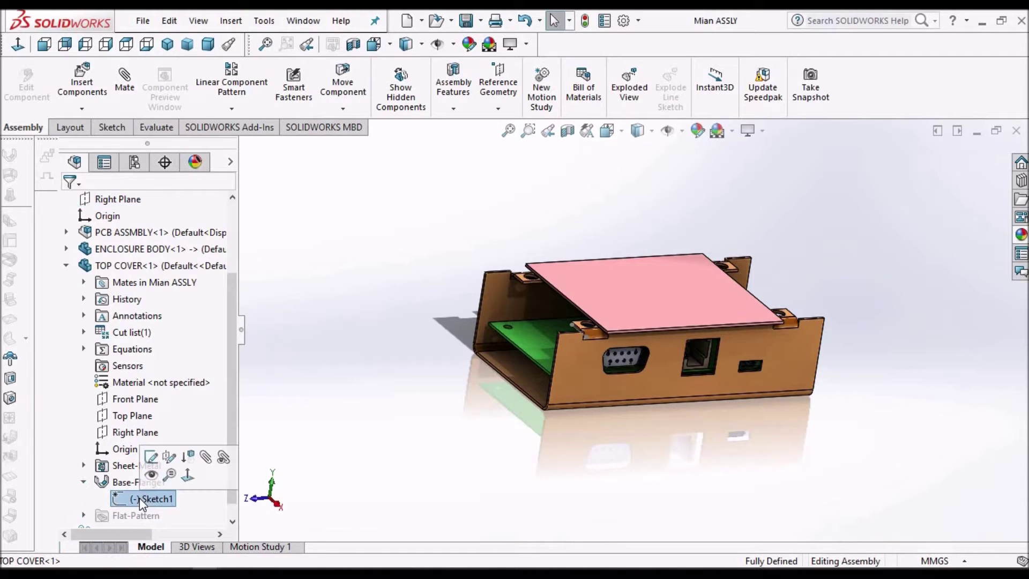
pyautogui.click(151, 456)
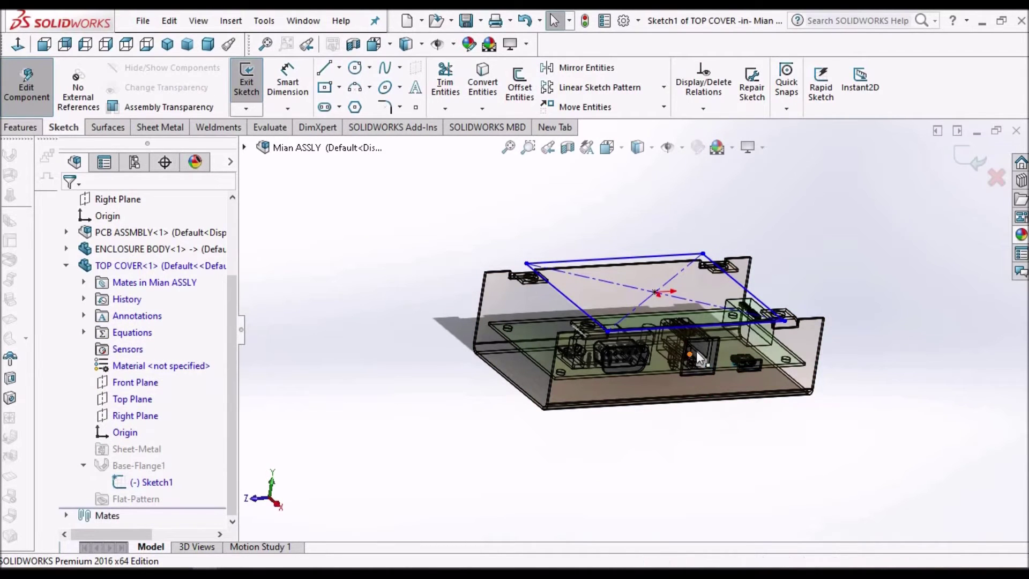
pyautogui.scroll(-2, 581, 342)
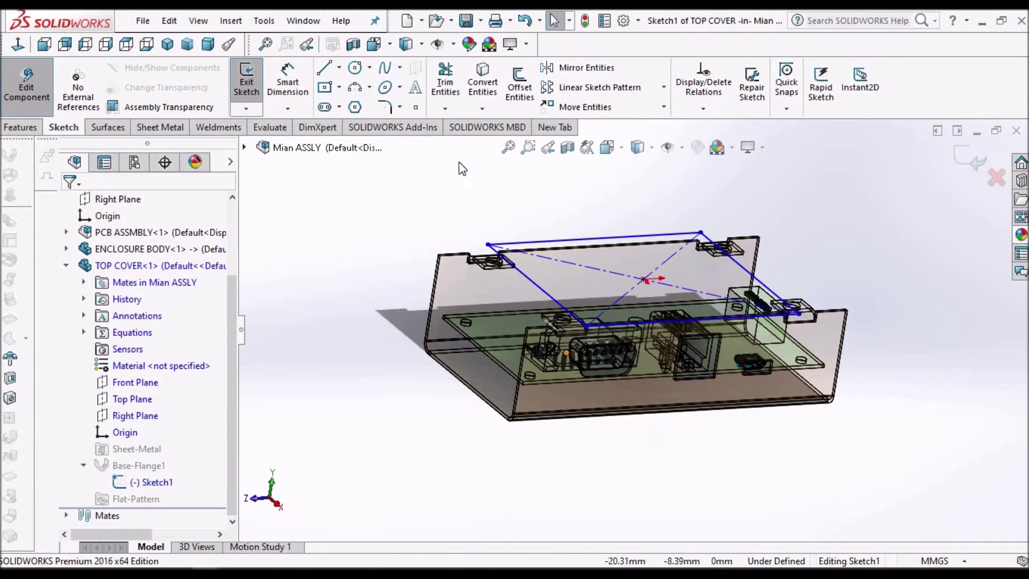
# In top view, stretch the cover's sketch rectangle so its corner is coincident with the enclosure body's outer corner
pyautogui.click(127, 45)
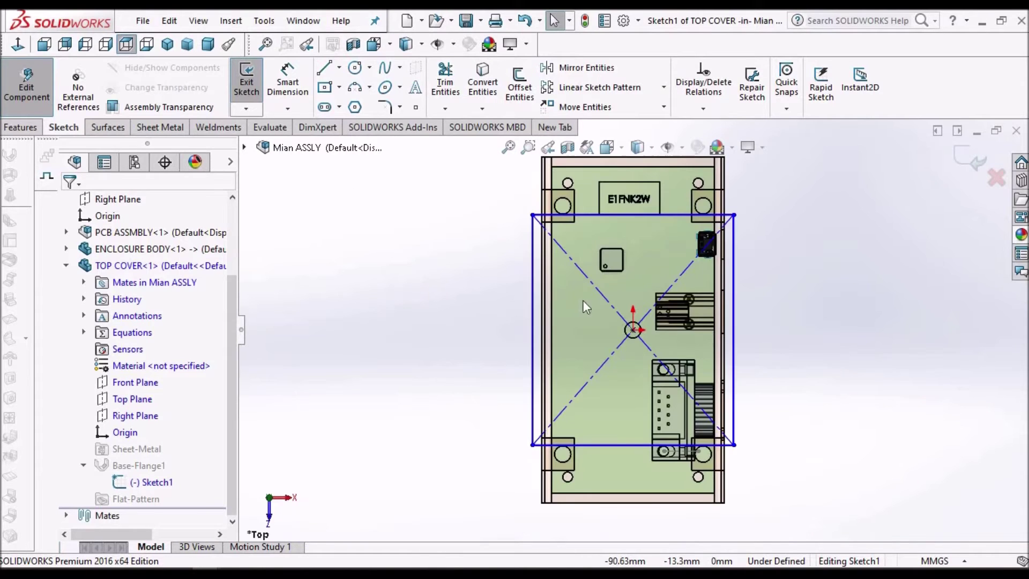
pyautogui.scroll(3, 741, 211)
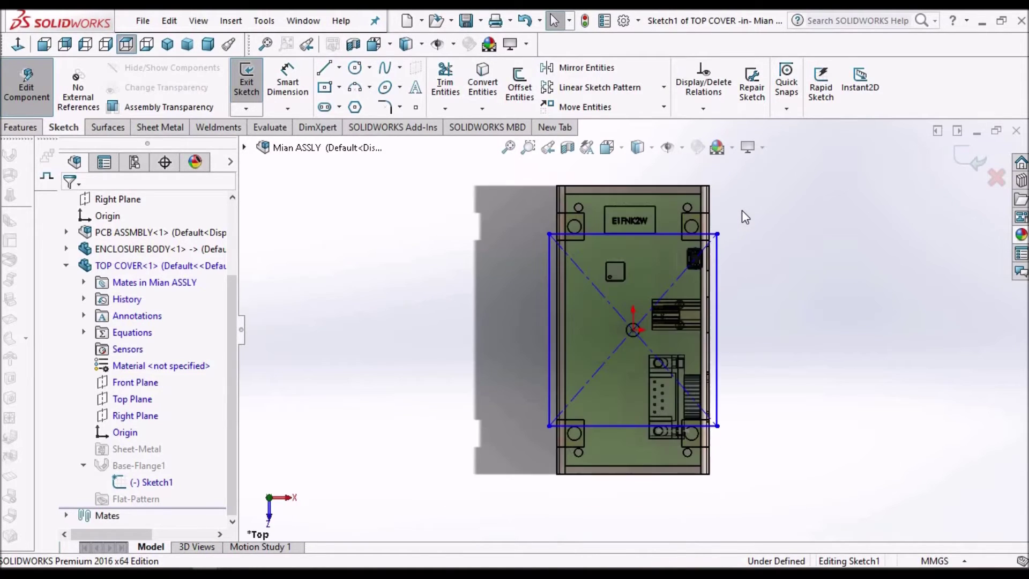
pyautogui.scroll(1, 692, 246)
pyautogui.scroll(-1, 692, 245)
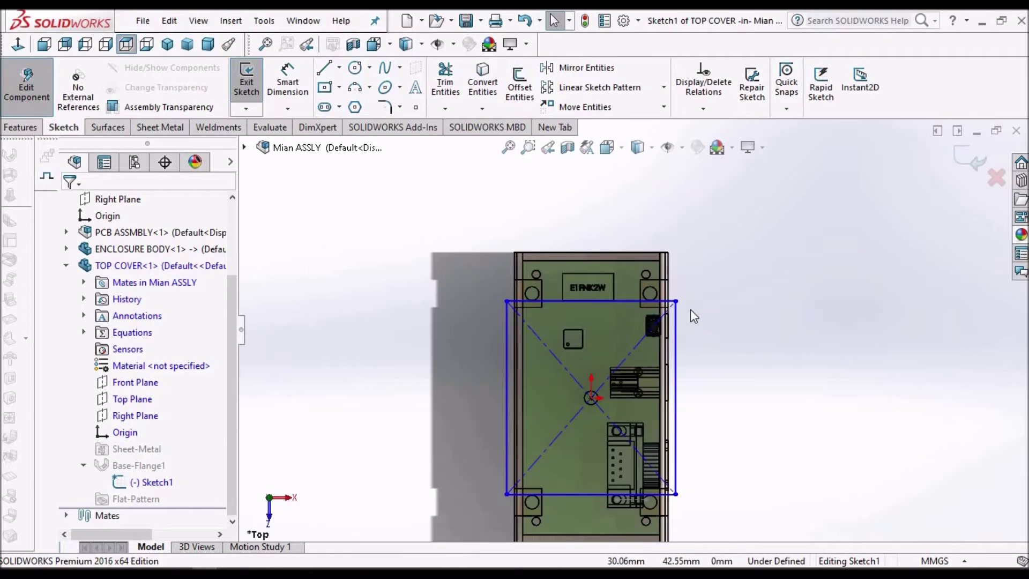
pyautogui.scroll(-1, 688, 316)
pyautogui.scroll(-1, 667, 331)
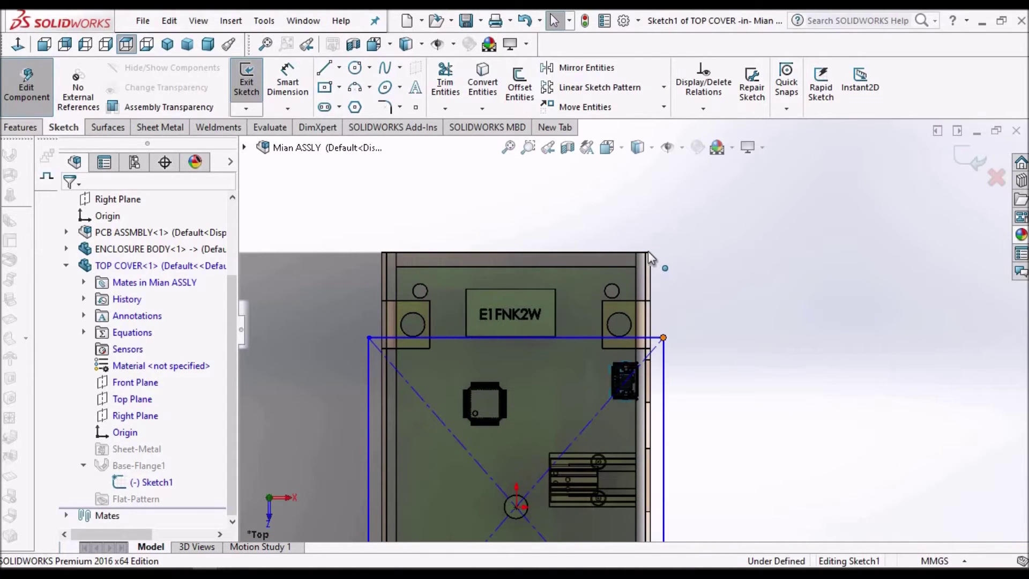
pyautogui.moveTo(652, 256); pyautogui.dragTo(650, 252)
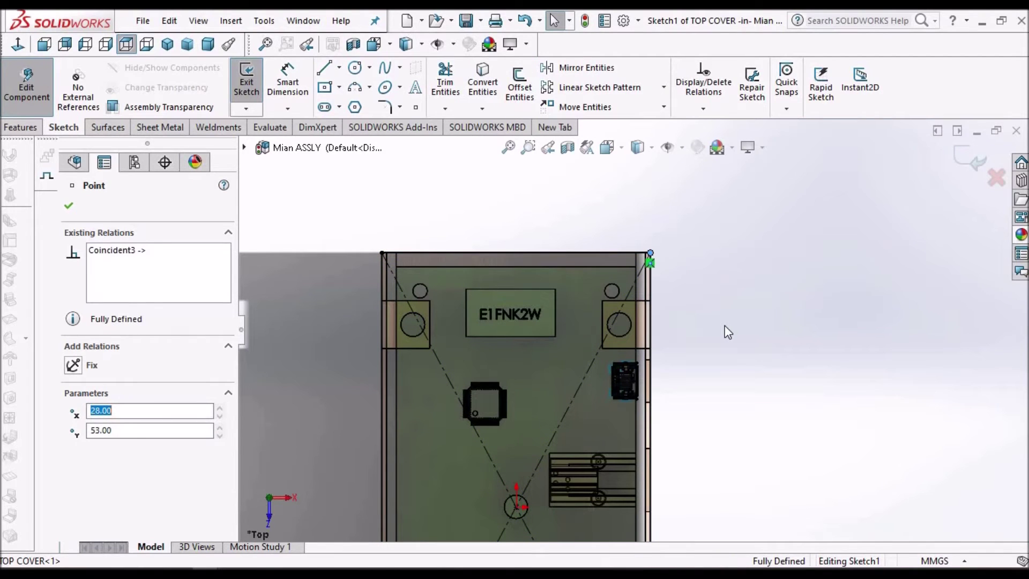
pyautogui.click(728, 331)
# Exit the top cover's sketch and rebuild the base flange at the new size
pyautogui.scroll(2, 727, 332)
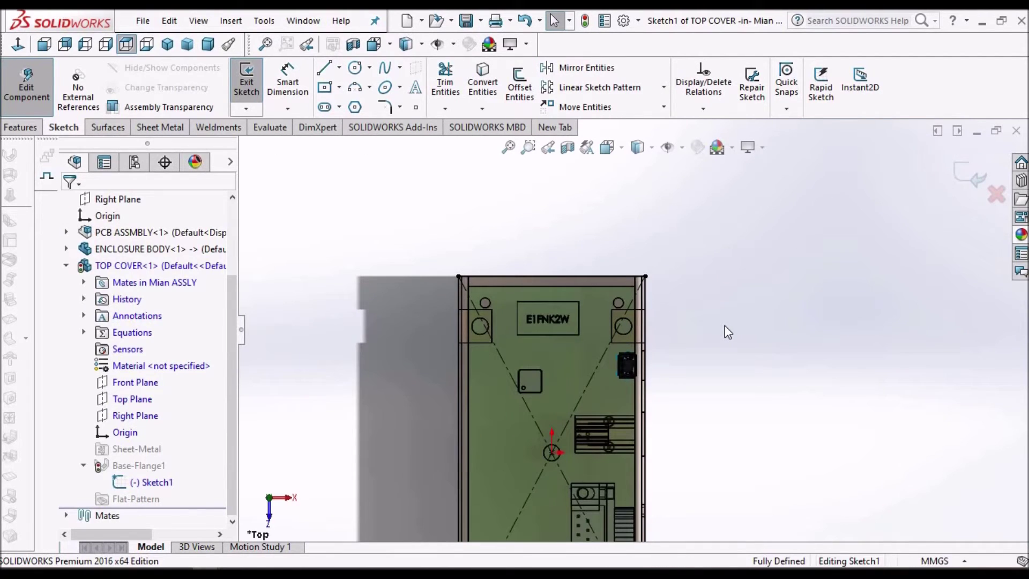
pyautogui.scroll(4, 689, 346)
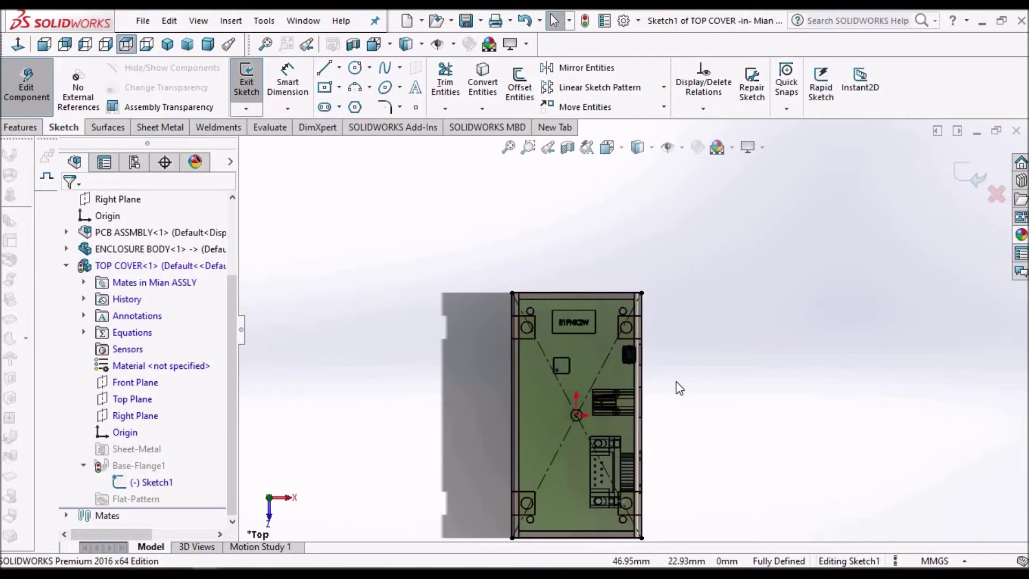
pyautogui.moveTo(663, 229); pyautogui.dragTo(659, 279, button='middle')
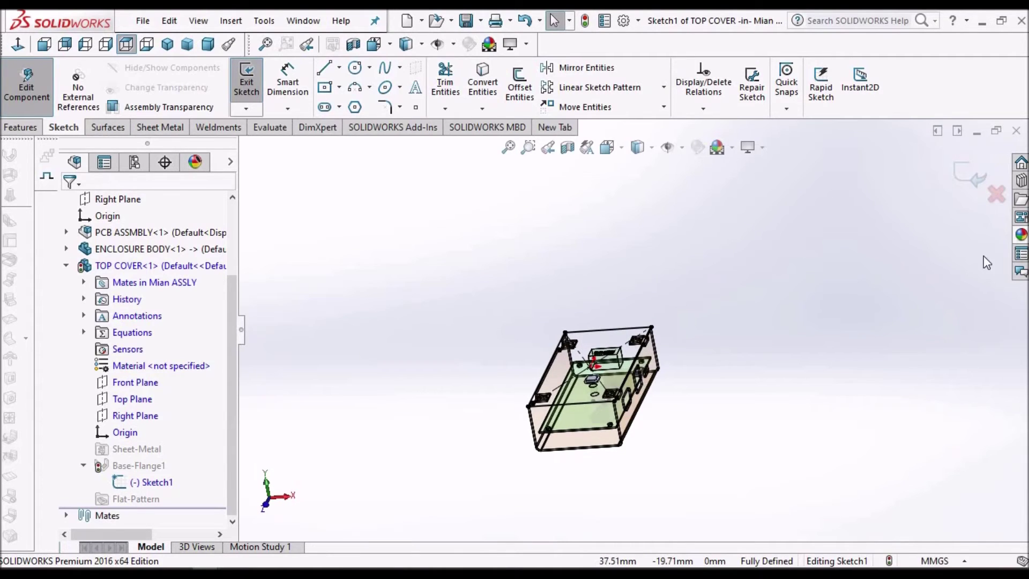
pyautogui.click(966, 173)
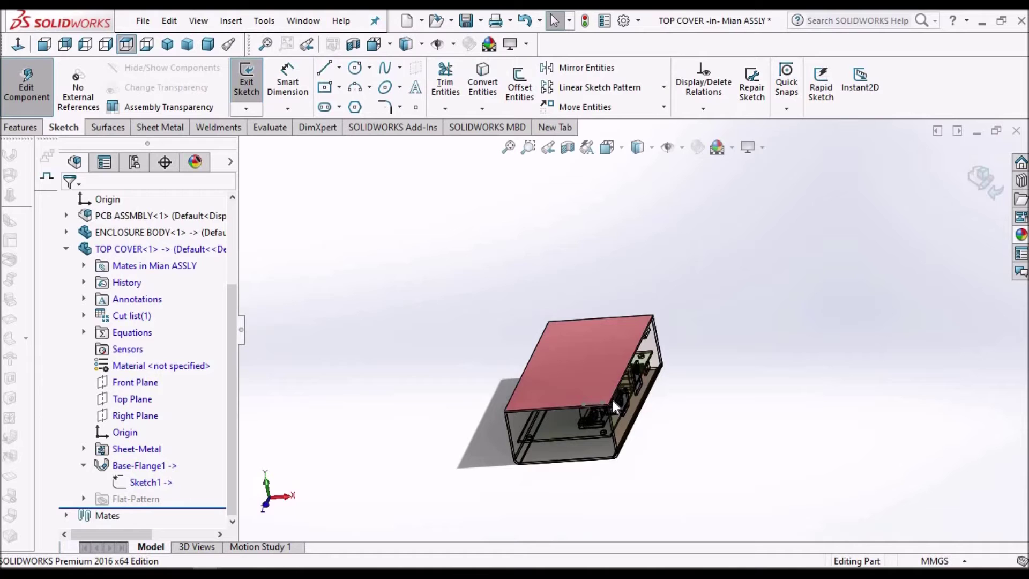
pyautogui.scroll(-5, 615, 394)
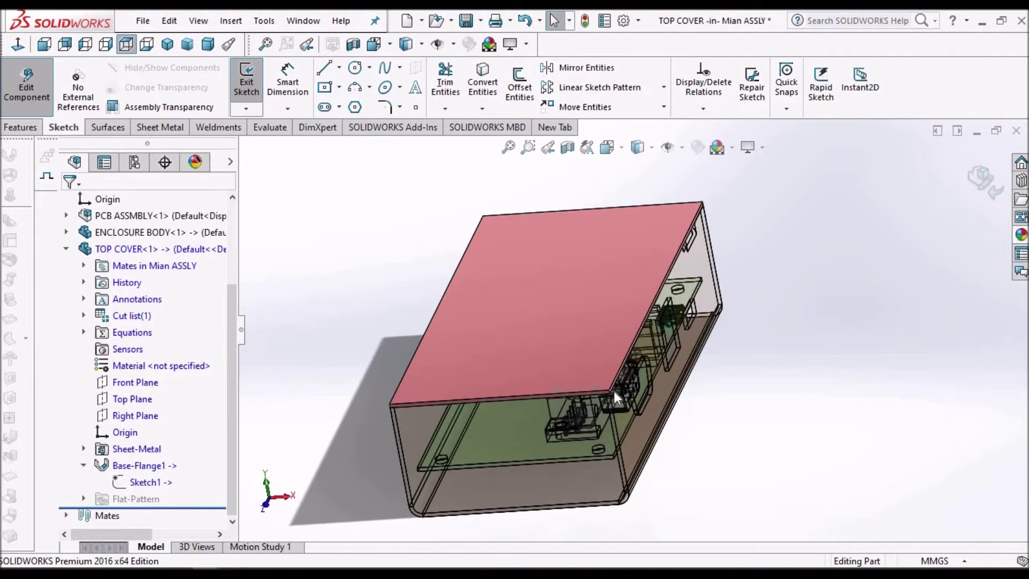
pyautogui.scroll(-5, 625, 381)
pyautogui.moveTo(625, 381); pyautogui.dragTo(566, 340, button='middle')
pyautogui.hotkey('ctrl', 'b')
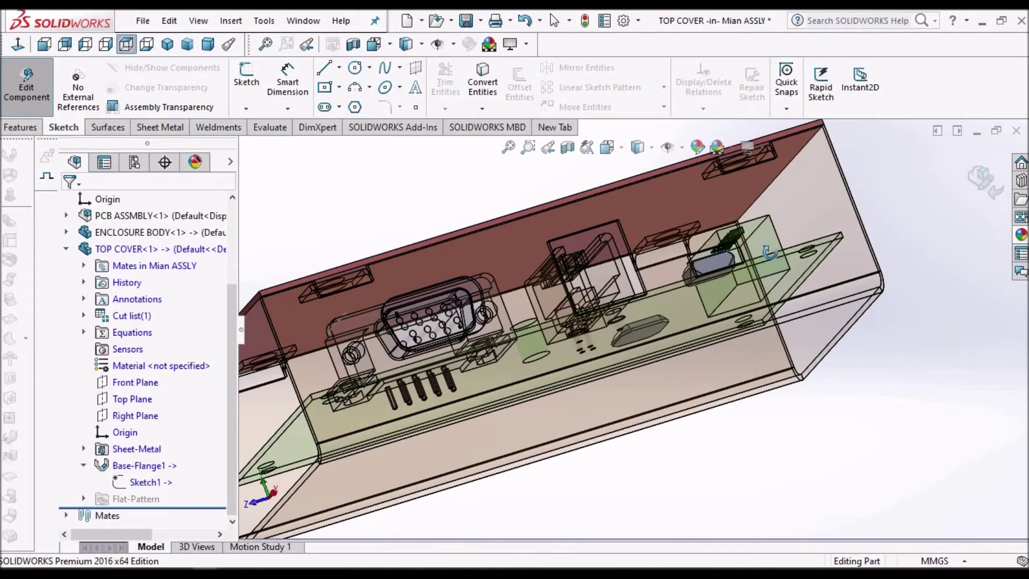
# Switch to the TOP COVER part's own window
pyautogui.moveTo(424, 382); pyautogui.dragTo(431, 377, button='middle')
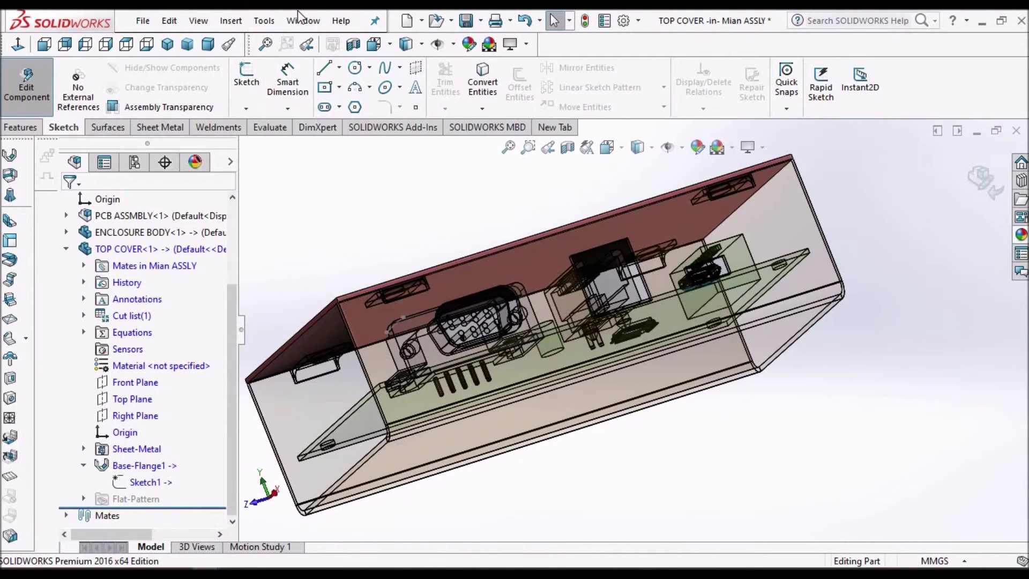
pyautogui.click(301, 20)
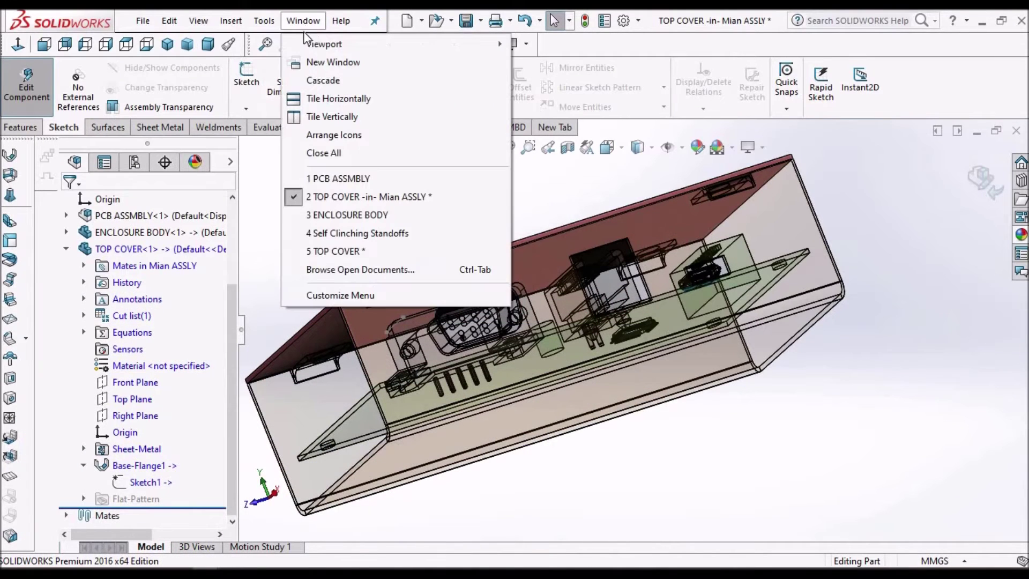
pyautogui.click(355, 253)
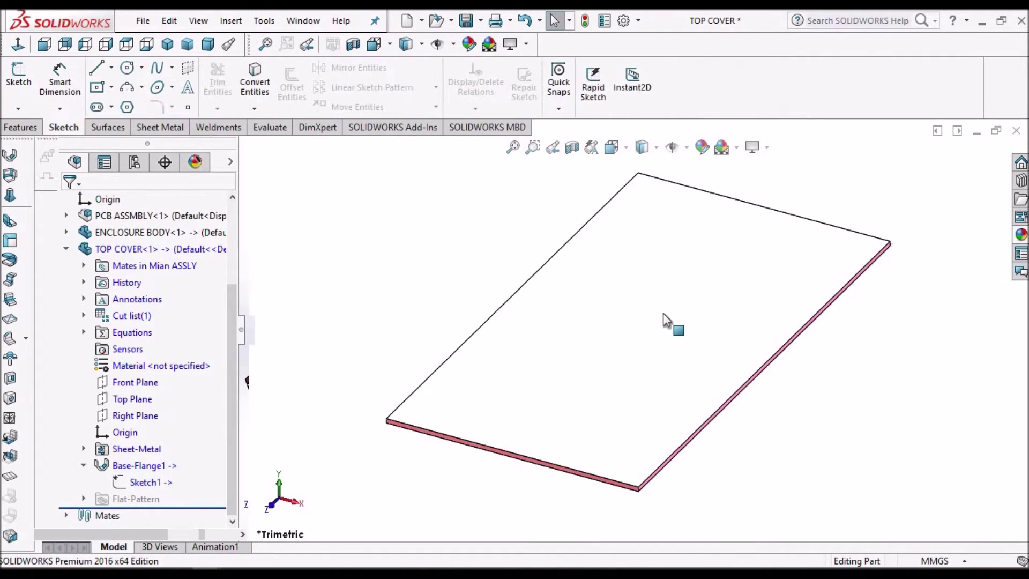
# Add 28 mm blind edge flanges at 90 degrees, pointing downward, along the two short lower edges of the cover plate
pyautogui.moveTo(585, 348); pyautogui.dragTo(592, 278, button='middle')
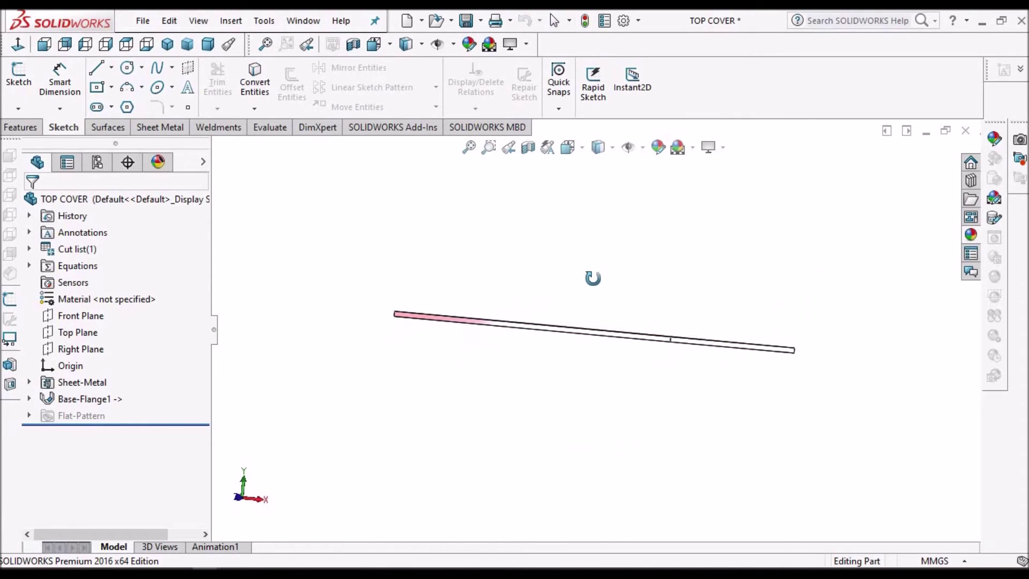
pyautogui.click(170, 127)
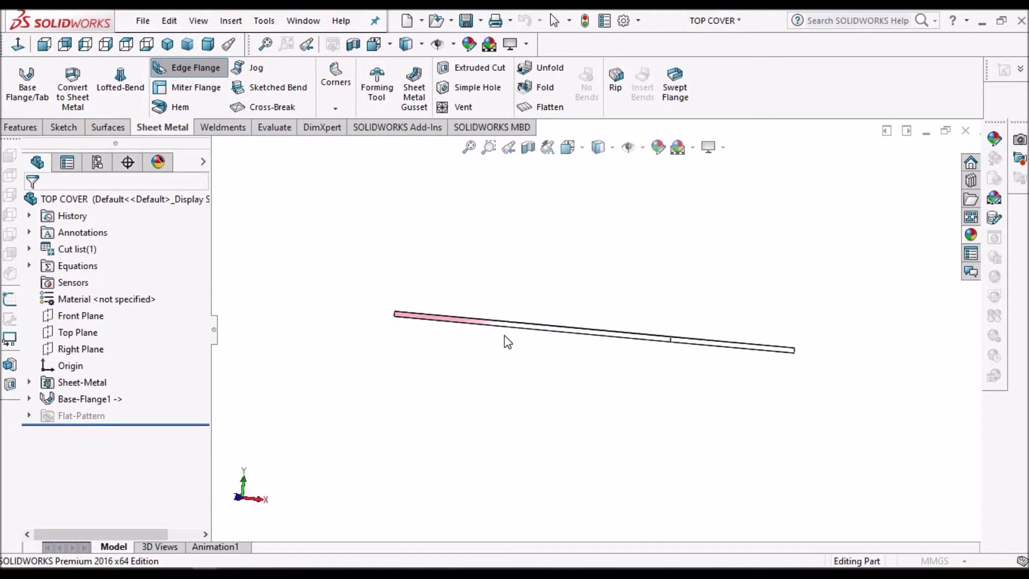
pyautogui.moveTo(505, 340); pyautogui.dragTo(472, 326, button='middle')
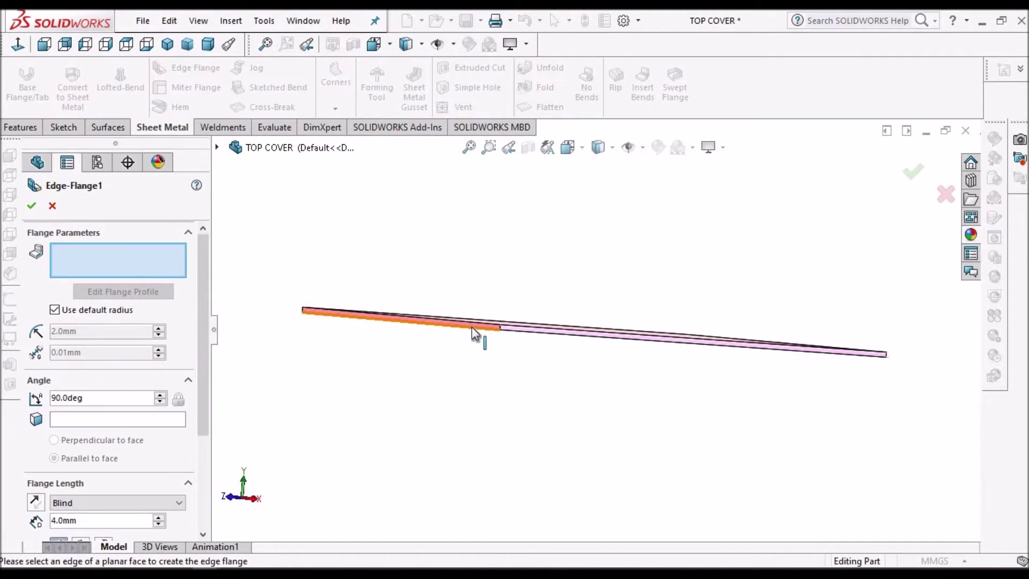
pyautogui.click(471, 327)
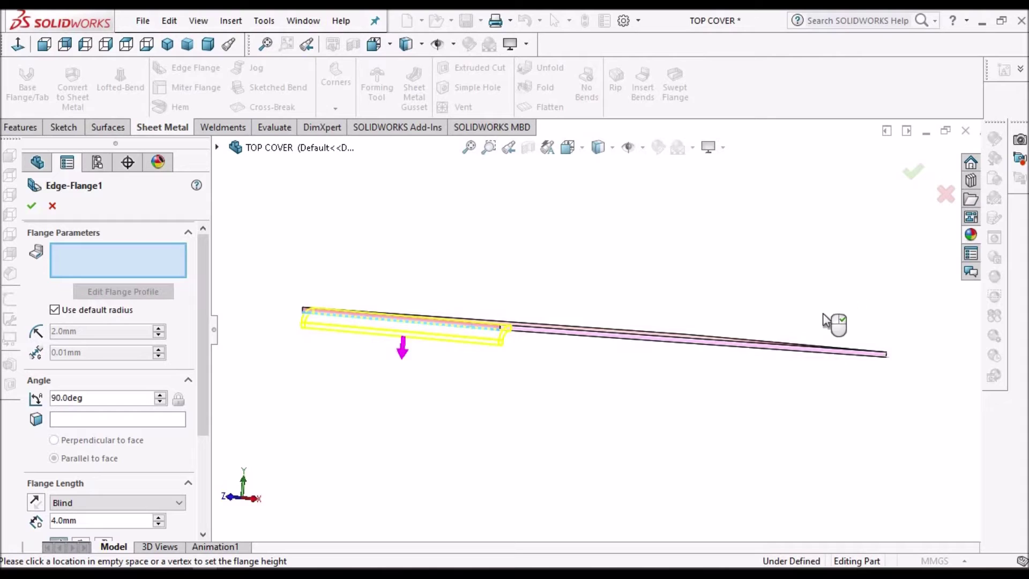
pyautogui.scroll(1, 576, 448)
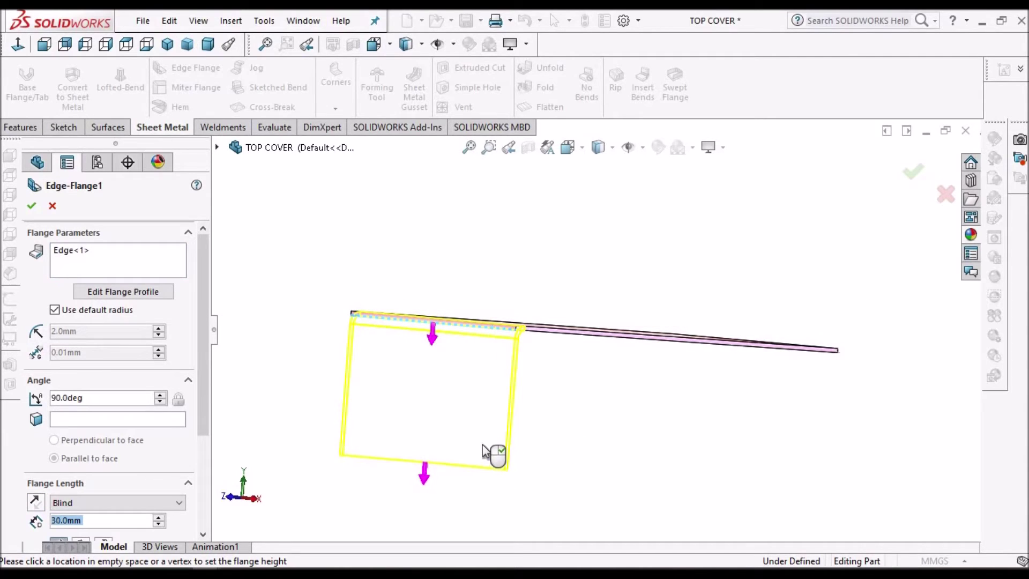
pyautogui.moveTo(728, 323); pyautogui.dragTo(619, 343, button='middle')
pyautogui.click(618, 319)
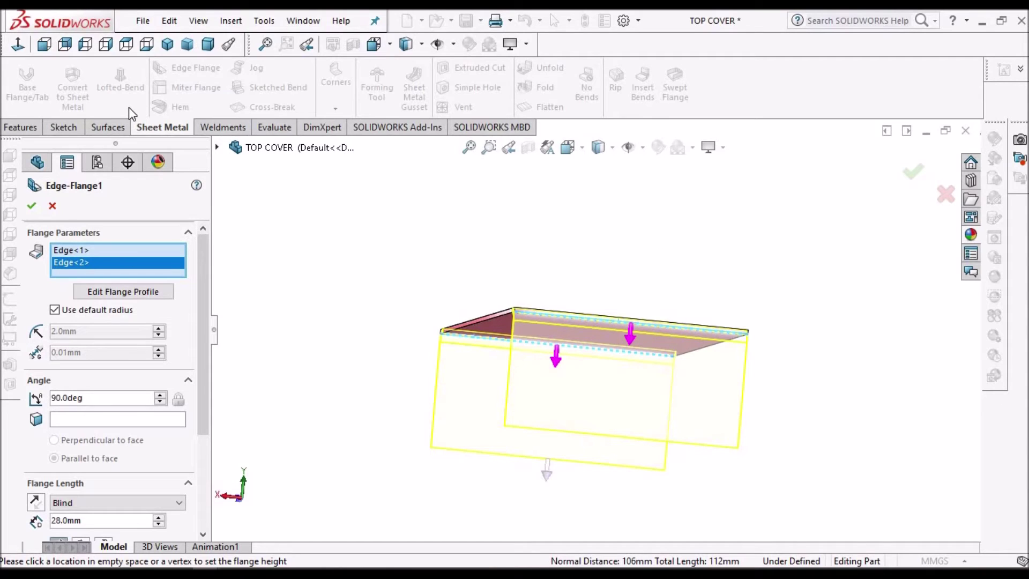
pyautogui.click(32, 206)
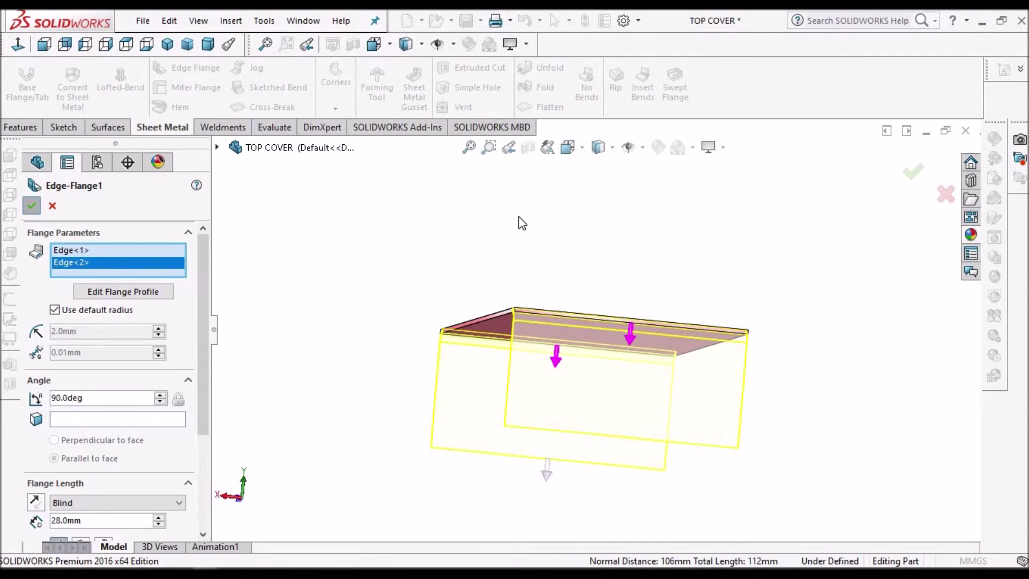
pyautogui.press('Return')
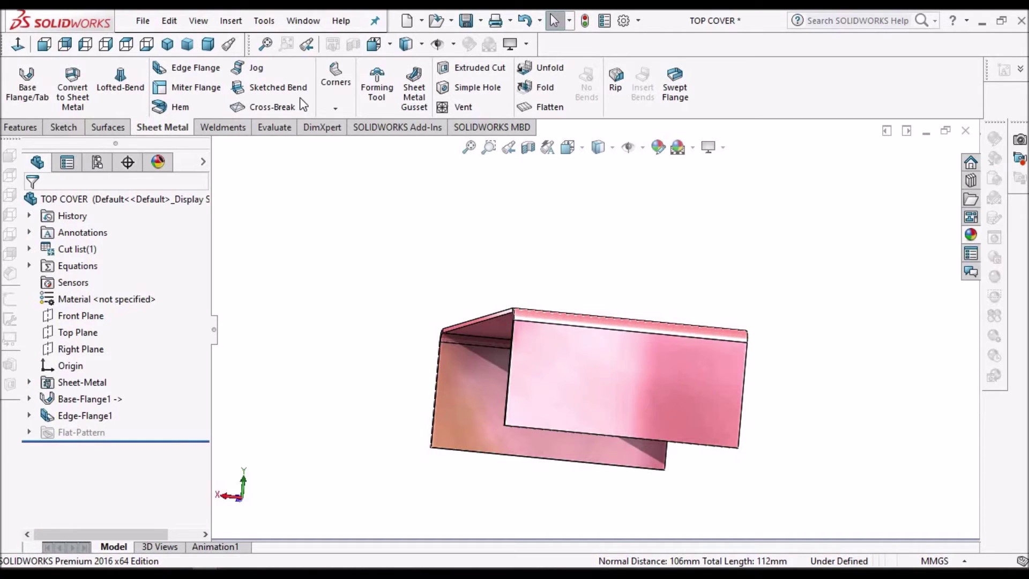
# Reopen the edge flange definition and inspect its corner bend profile in the Right view
pyautogui.click(111, 45)
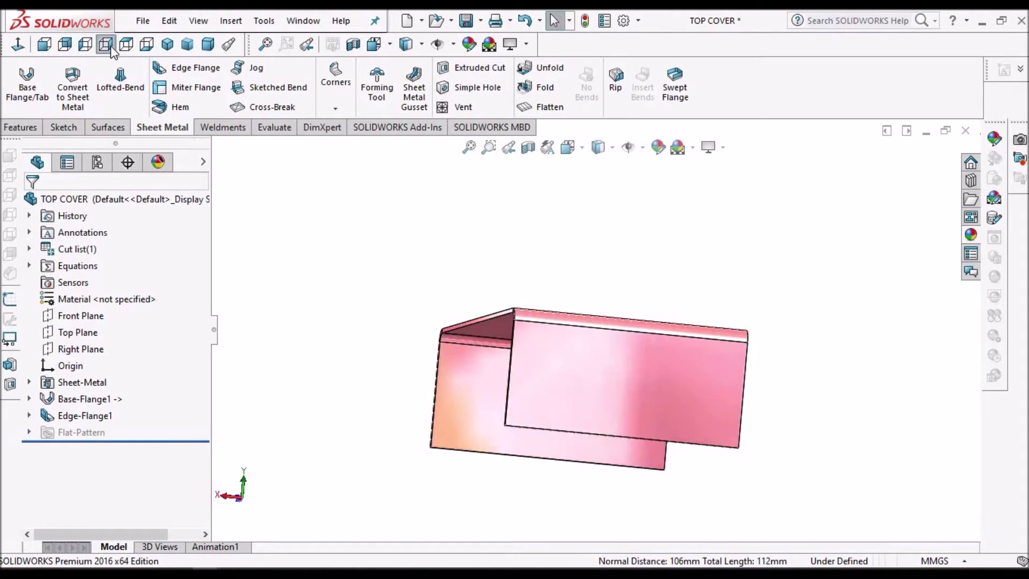
pyautogui.rightClick(75, 417)
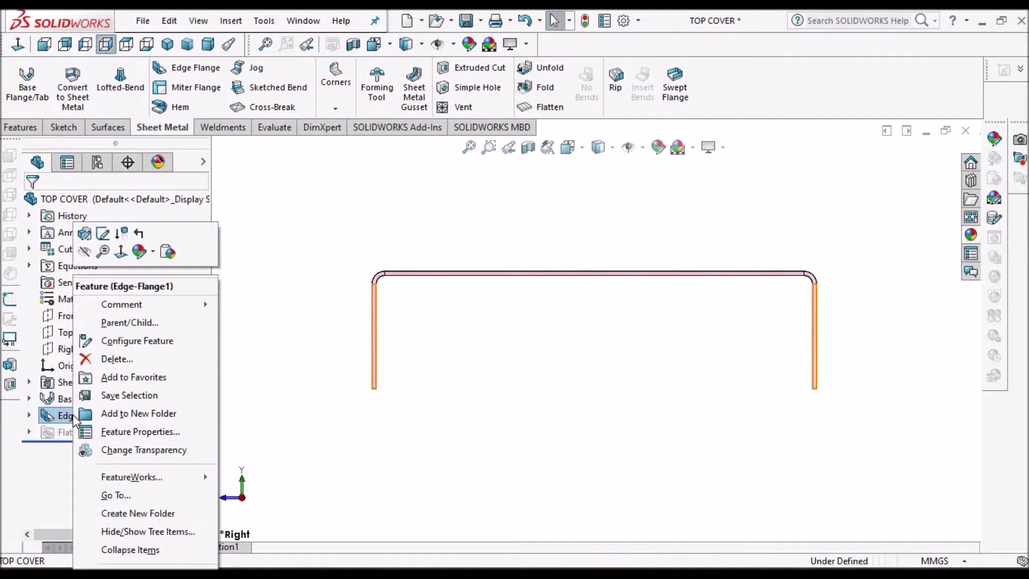
pyautogui.click(85, 233)
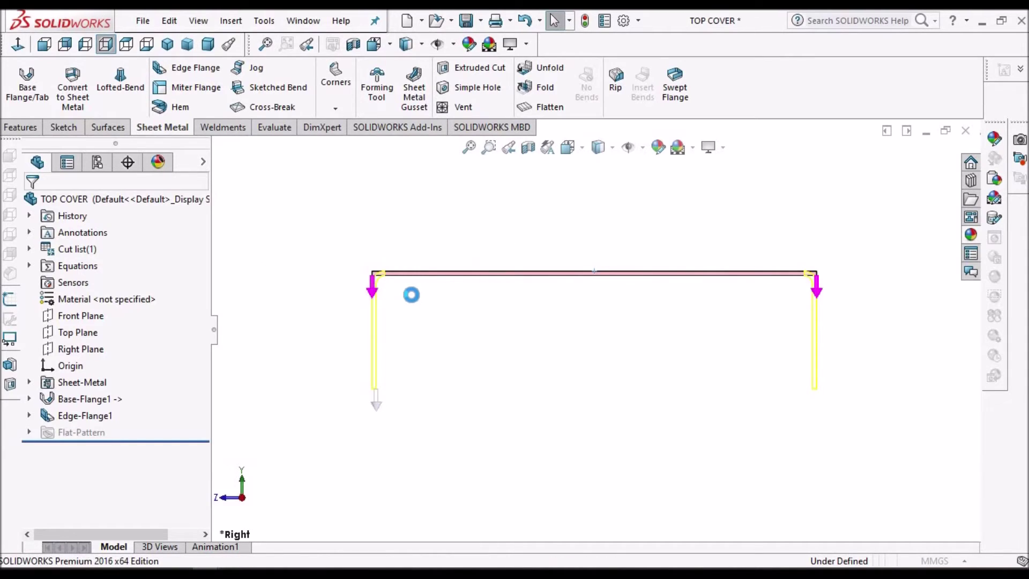
pyautogui.scroll(-3, 404, 286)
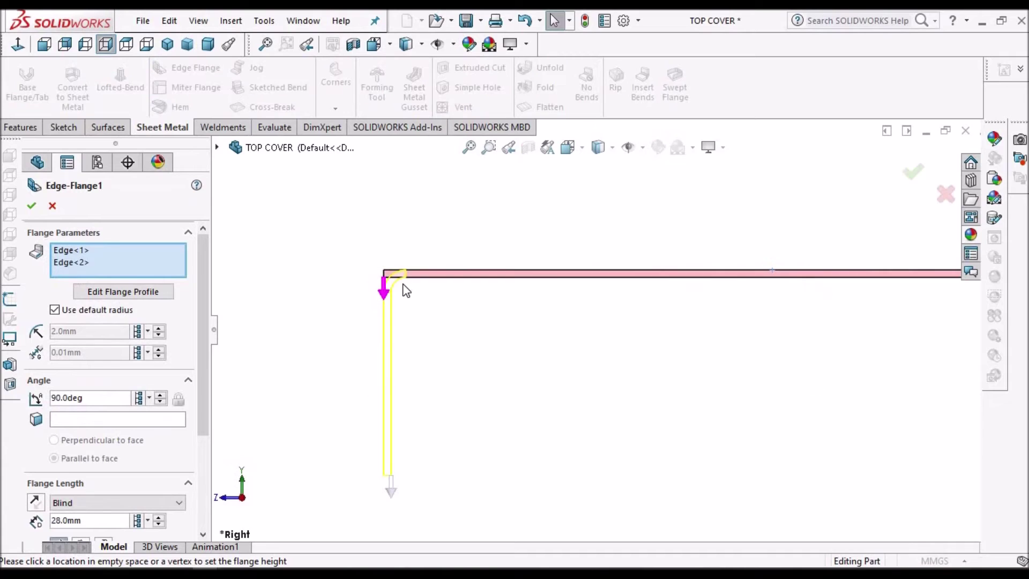
pyautogui.scroll(-3, 404, 288)
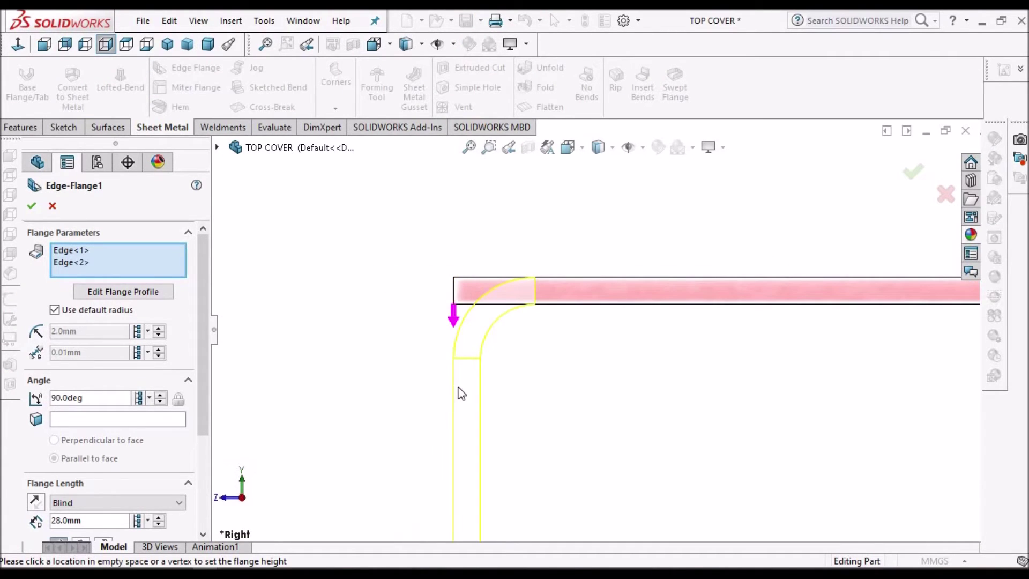
pyautogui.click(32, 206)
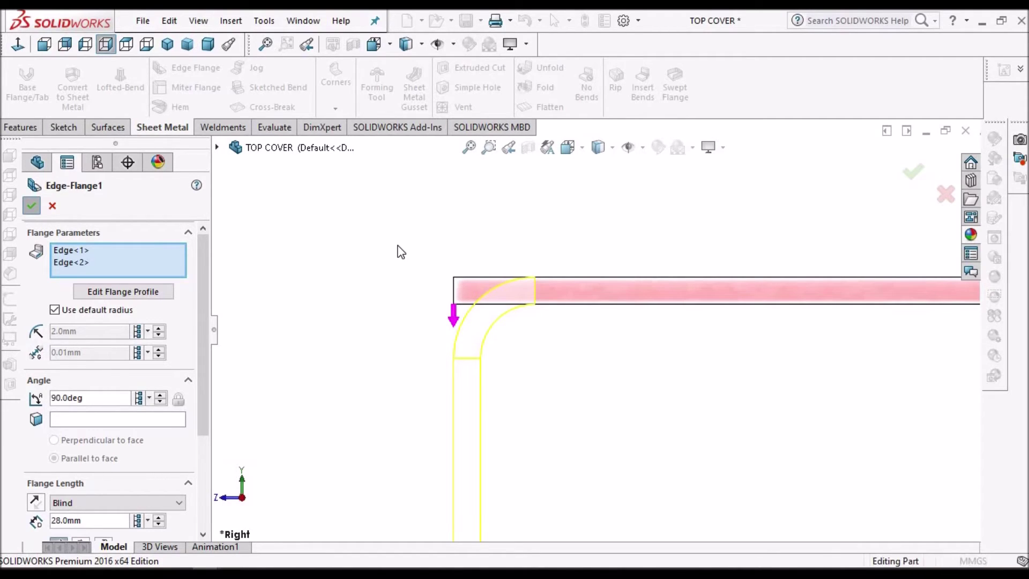
pyautogui.press('Return')
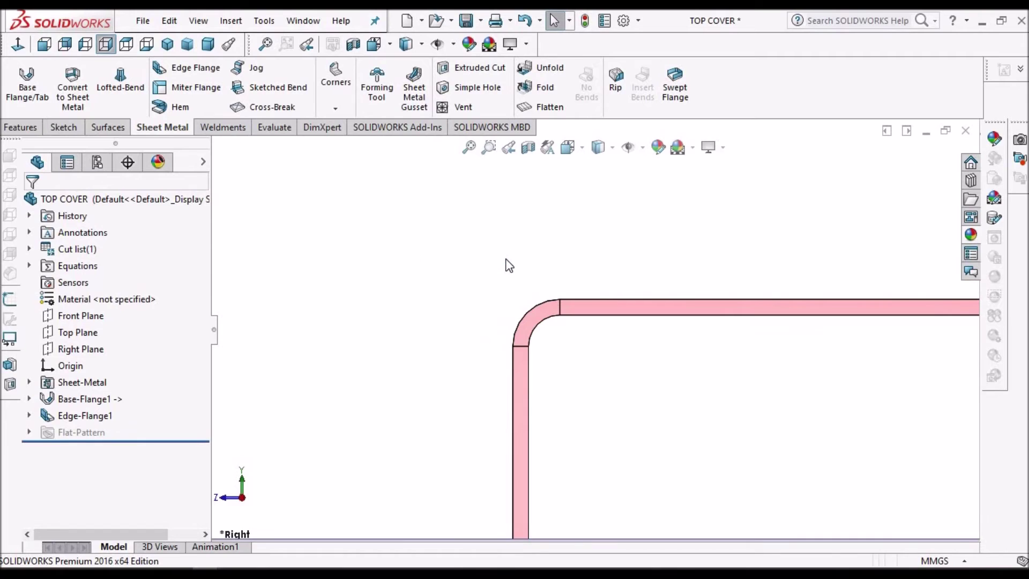
pyautogui.press('f')
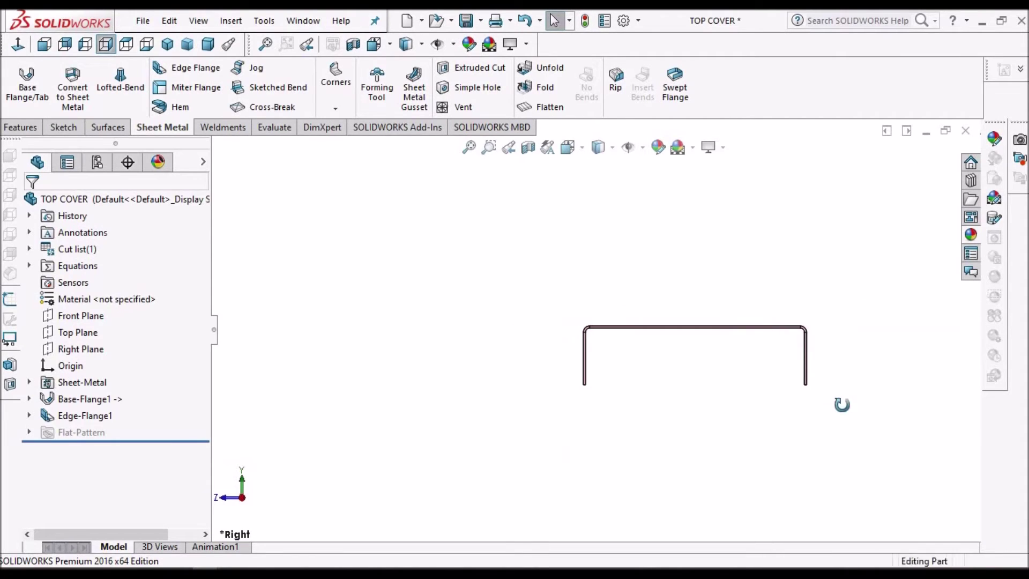
pyautogui.moveTo(839, 399); pyautogui.dragTo(804, 343, button='middle')
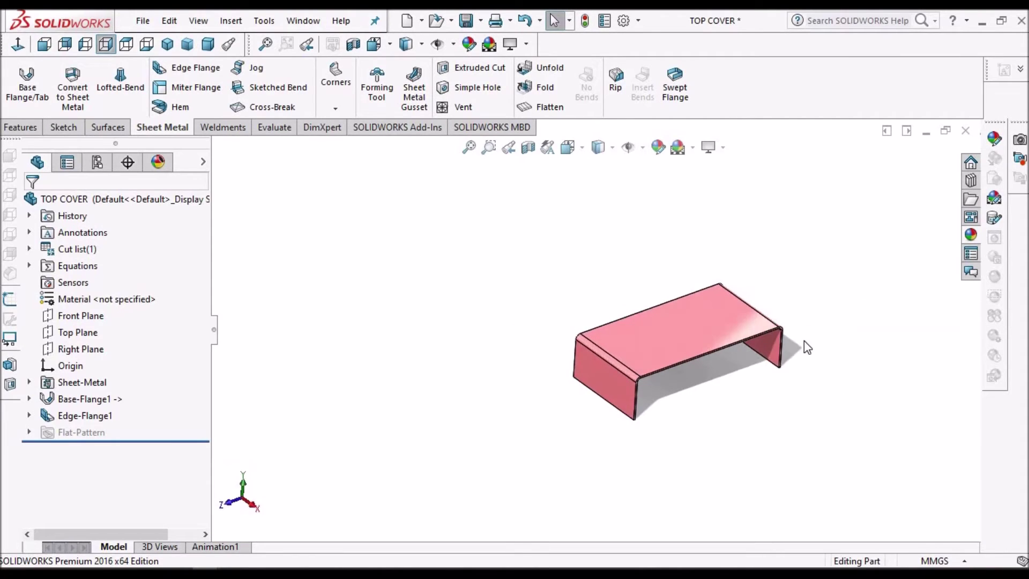
# Switch to the Mian ASSLY assembly window and rebuild the assembly with the changed top cover
pyautogui.click(309, 23)
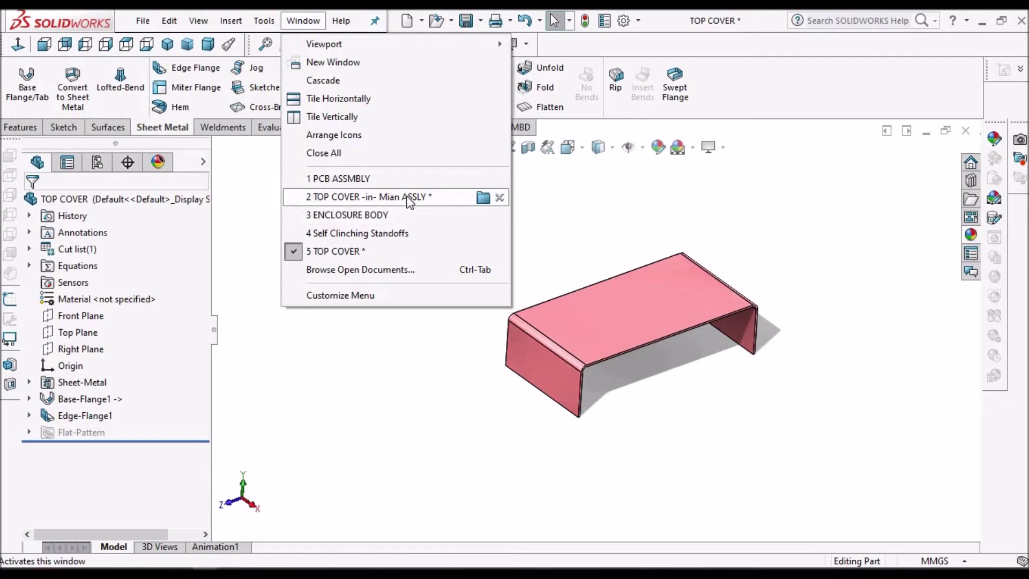
pyautogui.click(402, 197)
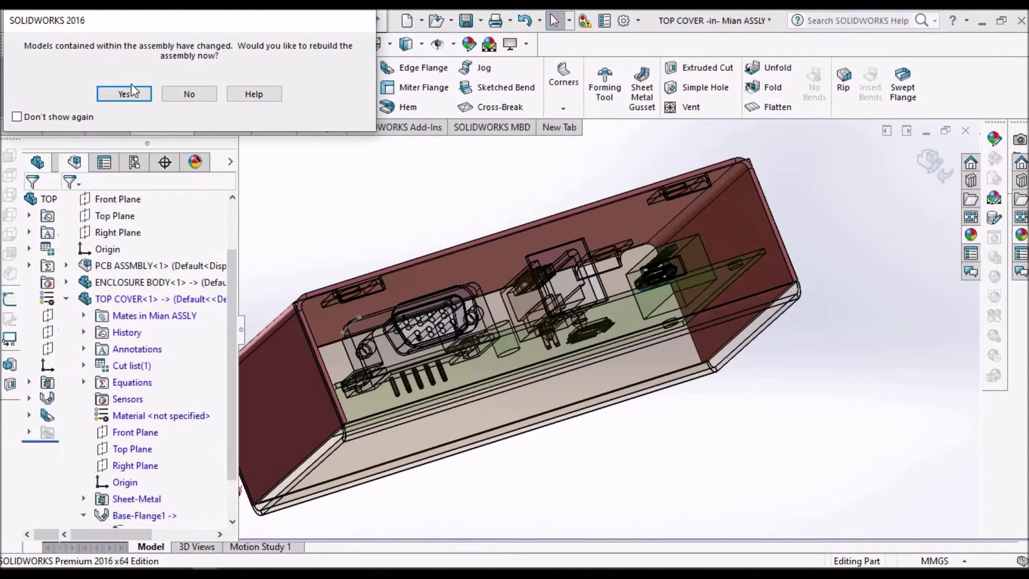
pyautogui.click(123, 94)
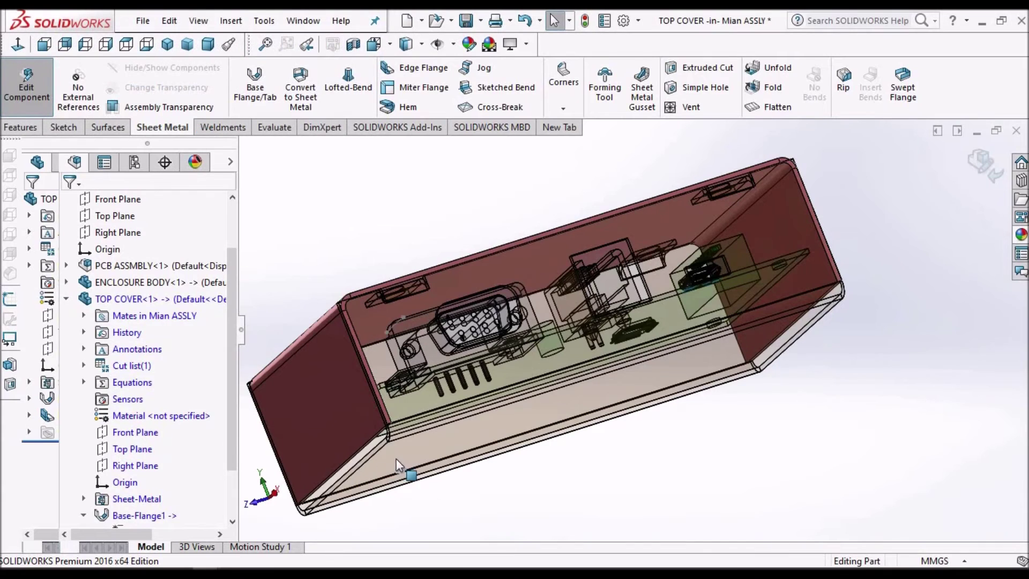
# Measure the distance between the cover flange's lower end face and the enclosure body's bottom face
pyautogui.scroll(-5, 404, 447)
pyautogui.scroll(2, 477, 397)
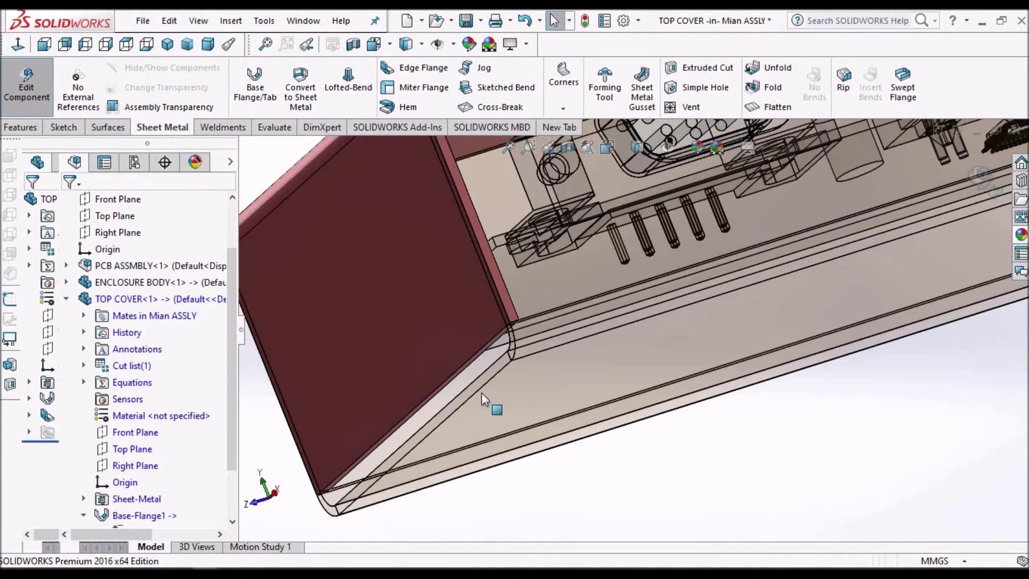
pyautogui.click(272, 128)
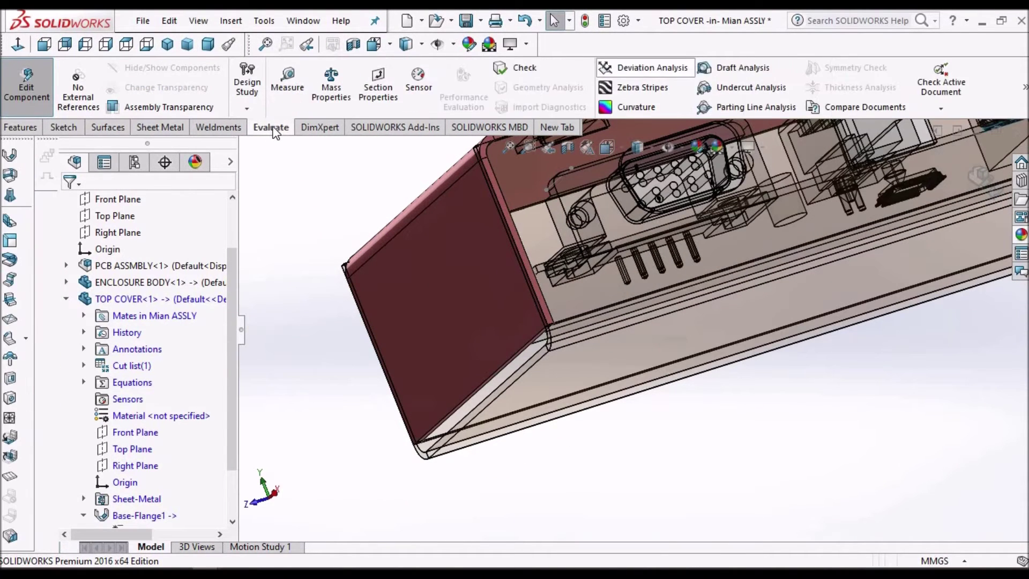
pyautogui.click(297, 88)
pyautogui.scroll(-3, 538, 347)
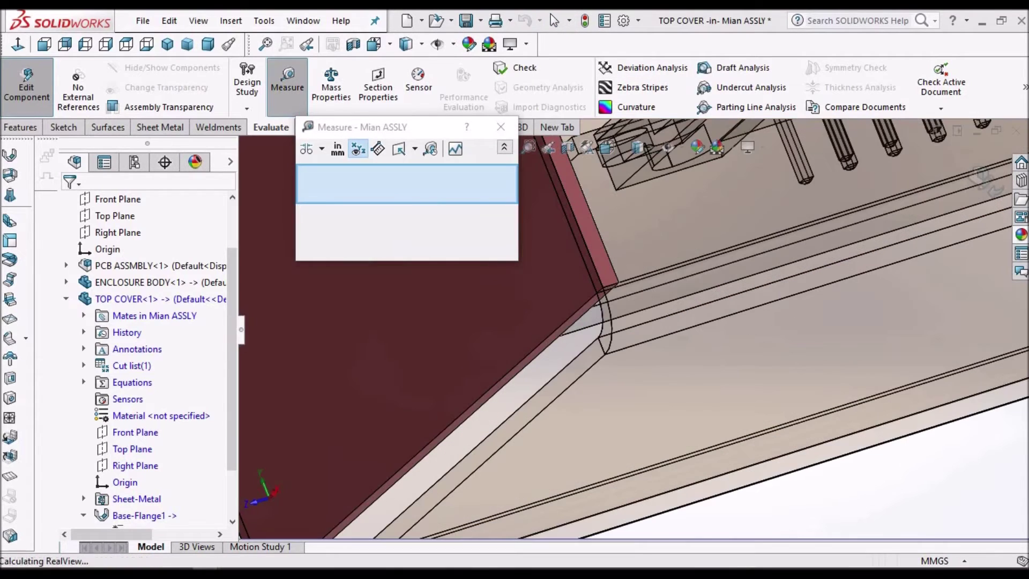
pyautogui.click(609, 406)
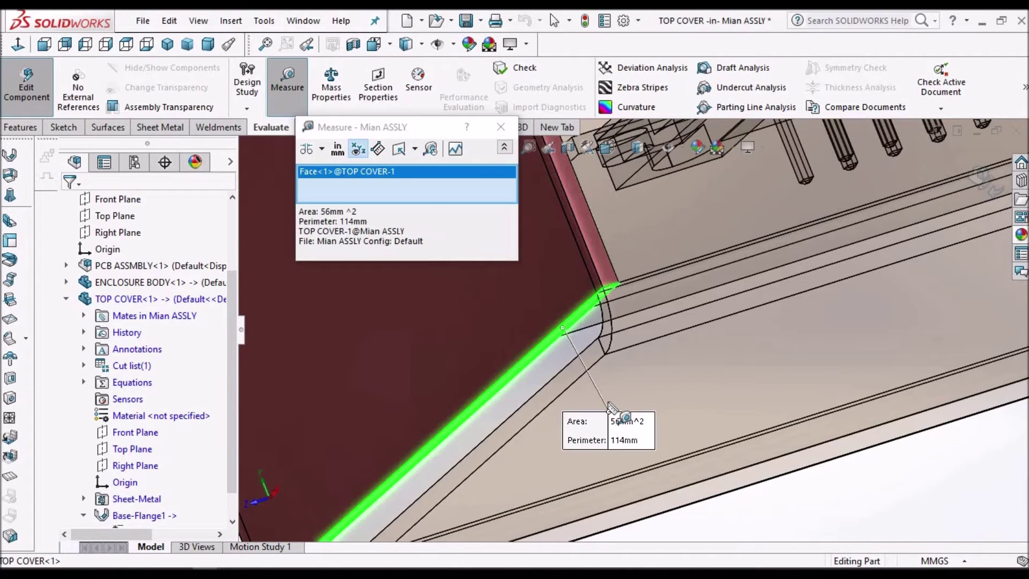
pyautogui.click(668, 382)
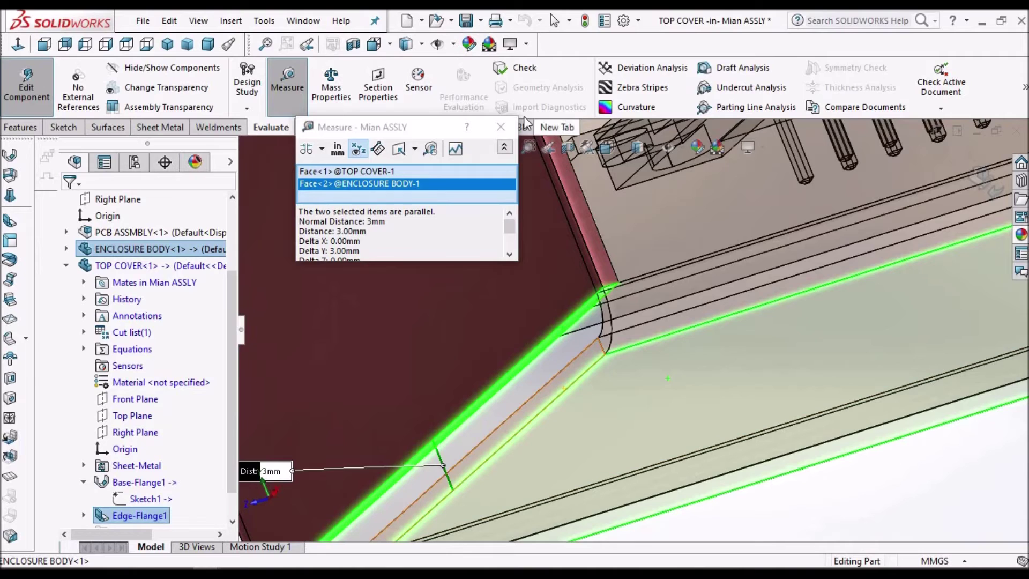
pyautogui.click(500, 127)
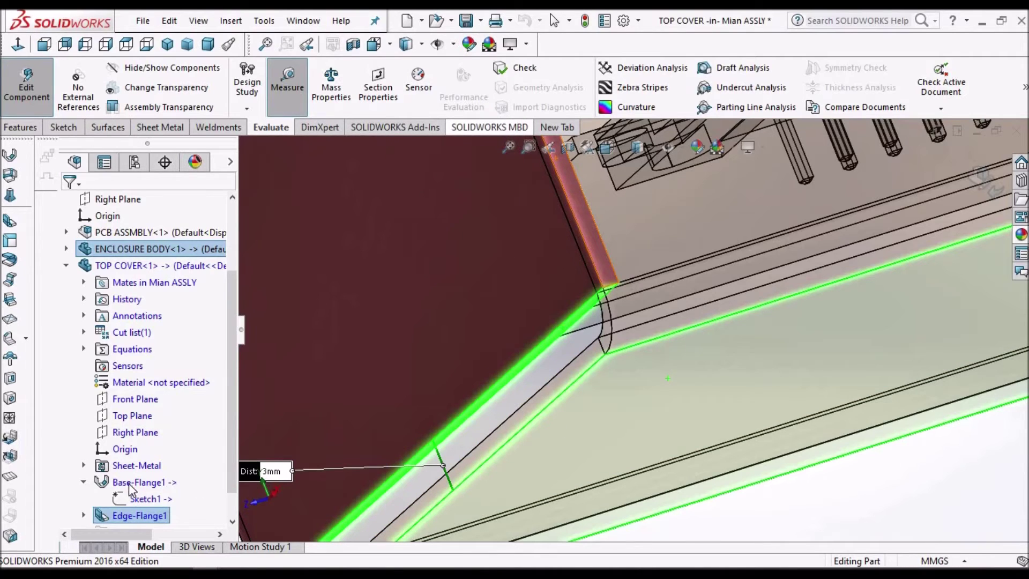
# Edit the top cover's edge flange within the assembly and set the flange length to 31 mm
pyautogui.rightClick(141, 516)
pyautogui.click(151, 251)
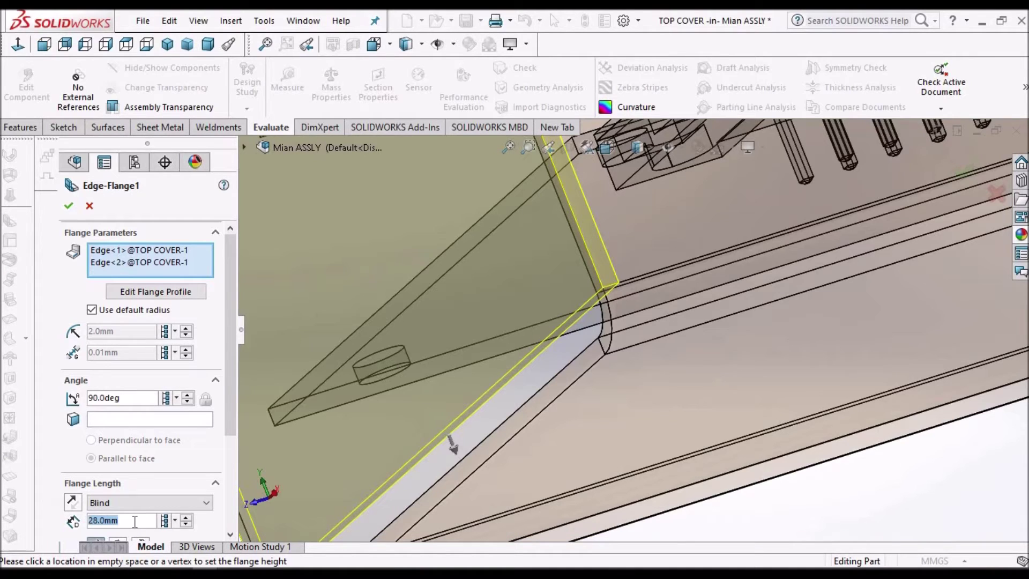
pyautogui.write('31')
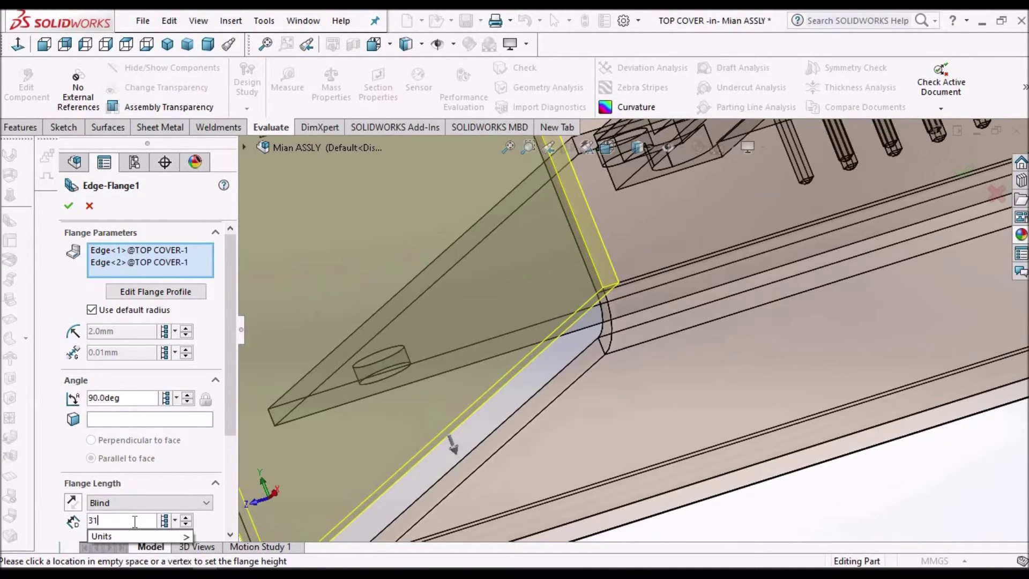
pyautogui.press('Return')
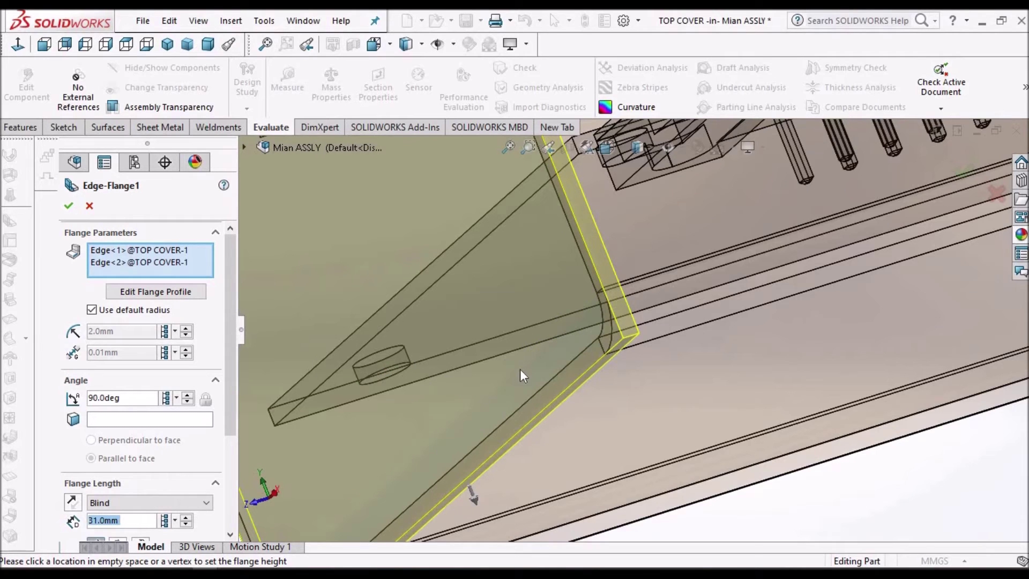
# Check the flange preview's lower end against the enclosure body's bottom in the Right view and accept the edge flange
pyautogui.moveTo(484, 338); pyautogui.dragTo(484, 335, button='middle')
pyautogui.scroll(3, 529, 370)
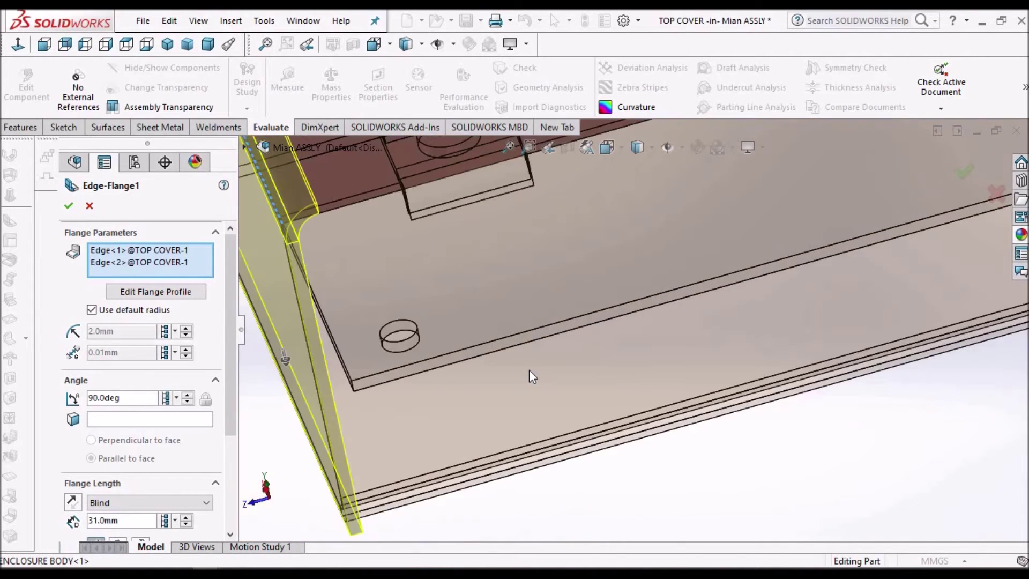
pyautogui.moveTo(386, 261); pyautogui.dragTo(659, 404, button='middle')
pyautogui.keyDown('ctrl'); pyautogui.moveTo(623, 464); pyautogui.dragTo(632, 391, button='middle'); pyautogui.keyUp('ctrl')
pyautogui.scroll(2, 699, 413)
pyautogui.scroll(3, 685, 358)
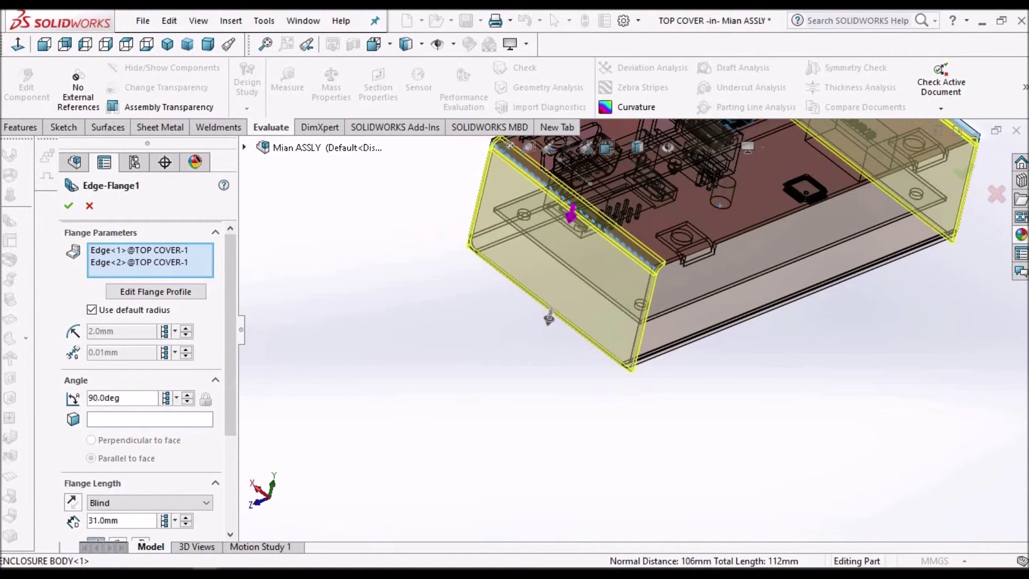
pyautogui.moveTo(674, 248); pyautogui.dragTo(654, 276, button='middle')
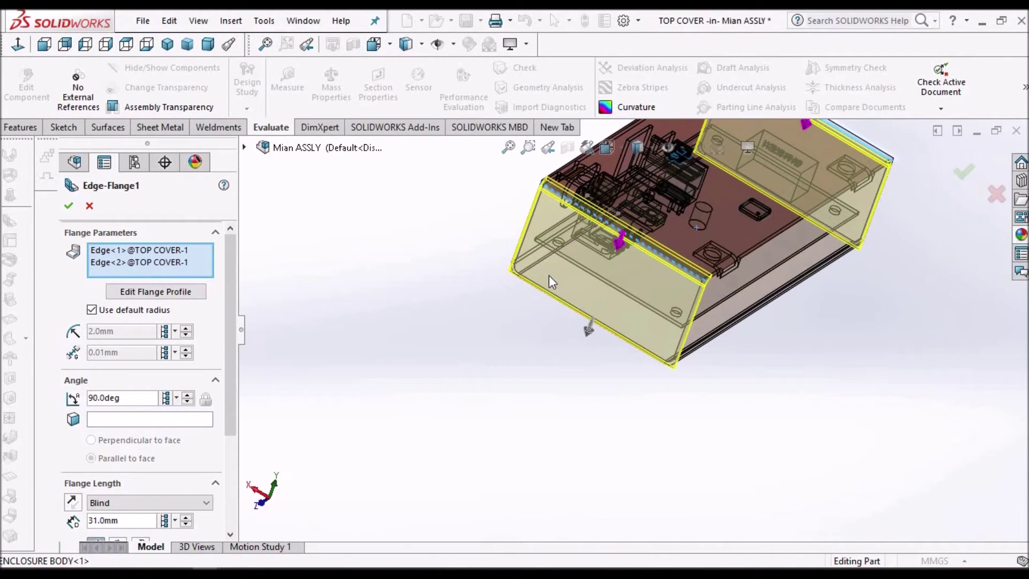
pyautogui.scroll(-3, 505, 253)
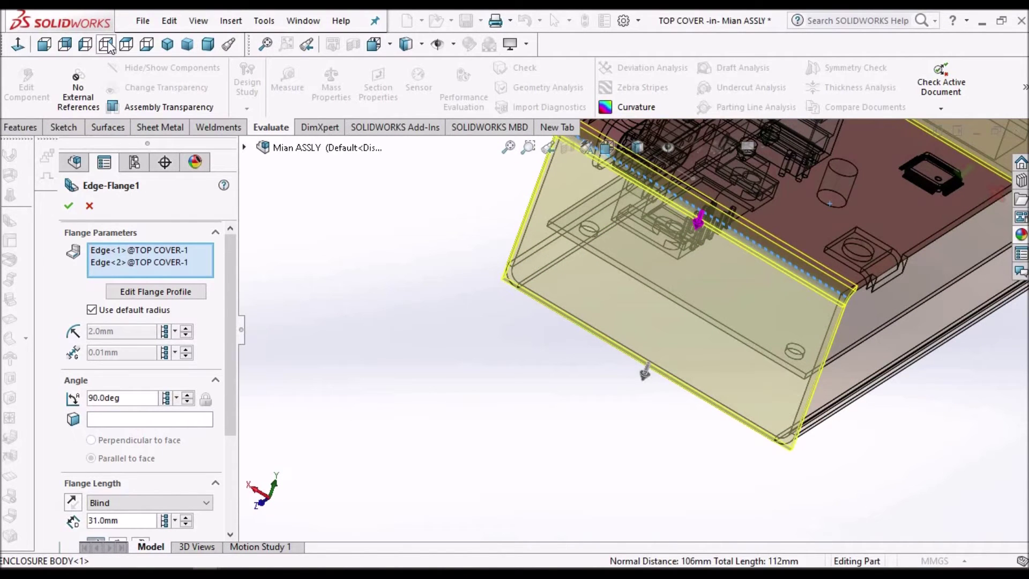
pyautogui.click(107, 45)
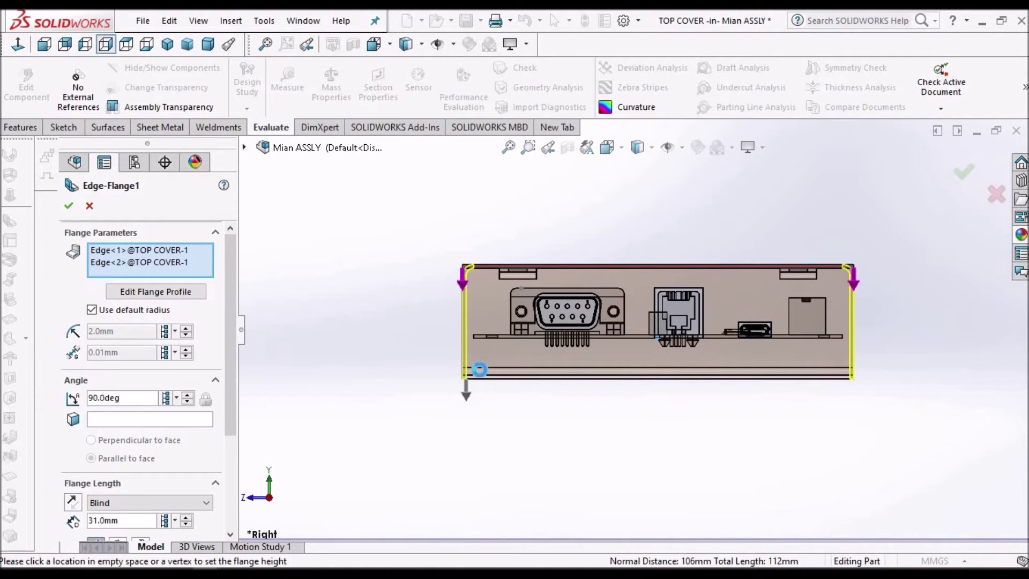
pyautogui.scroll(-5, 474, 381)
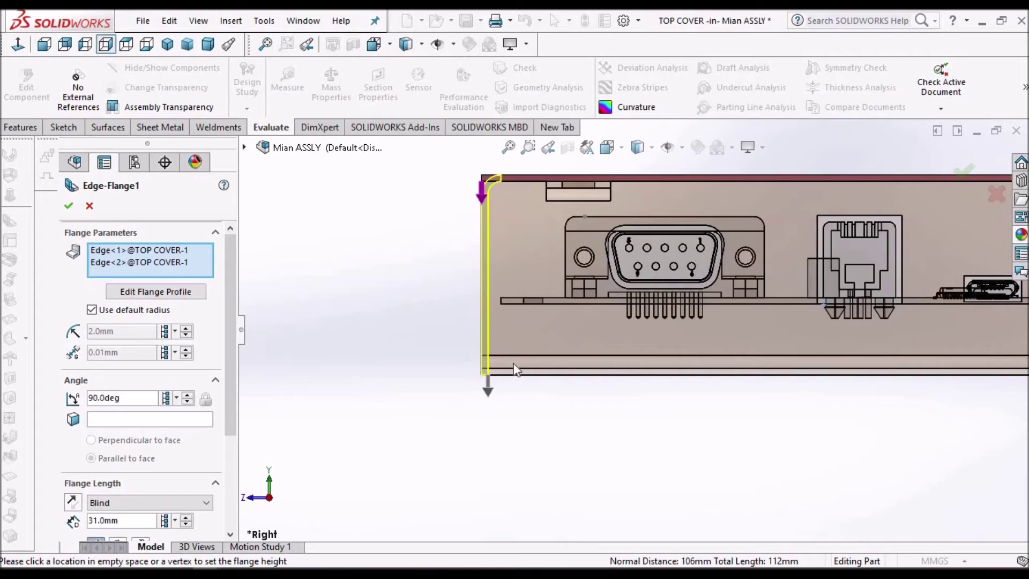
pyautogui.scroll(-4, 525, 368)
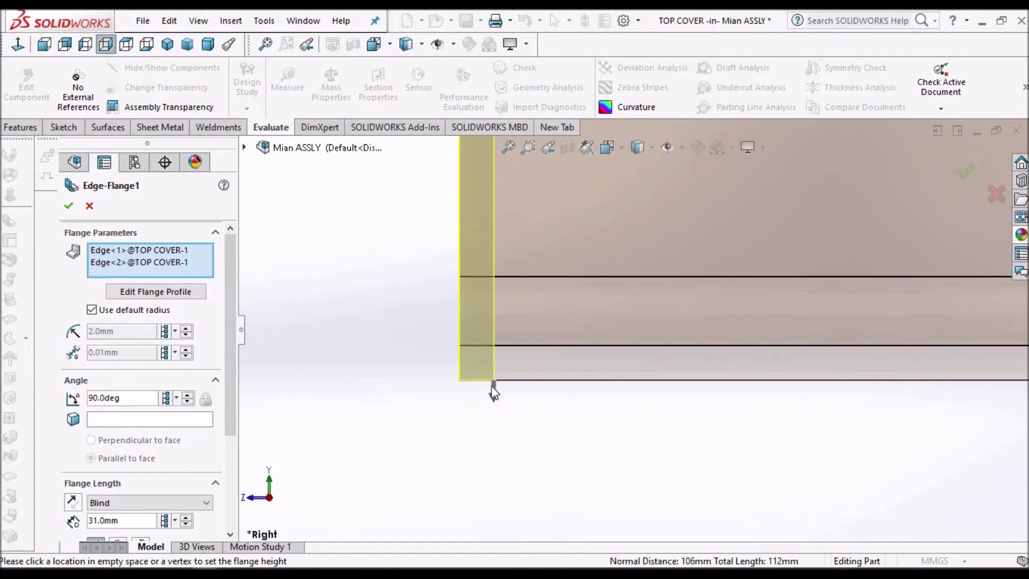
pyautogui.click(69, 206)
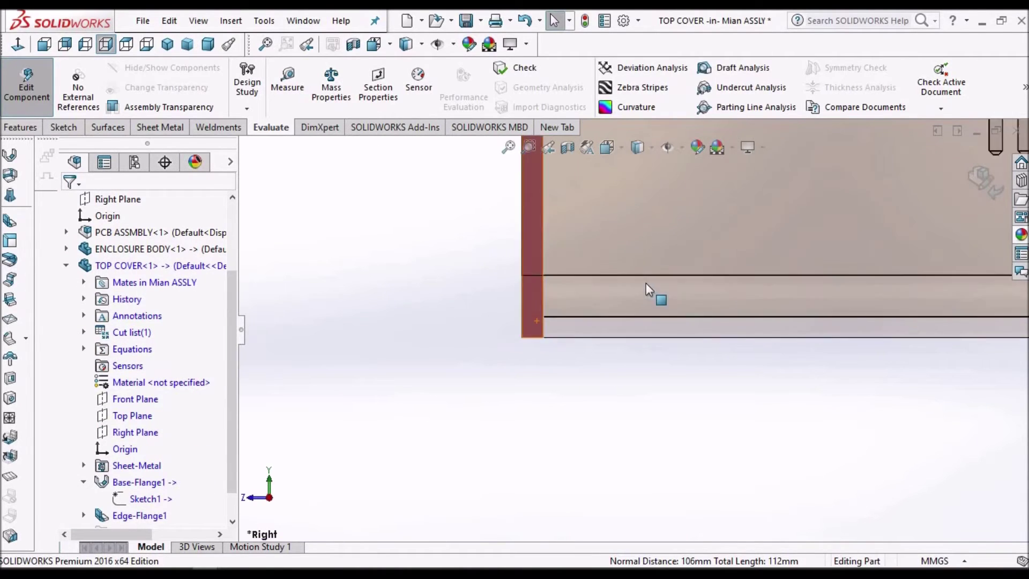
# Edit the top cover's Edge-Flange1 and set its flange position to Material Outside
pyautogui.scroll(3, 646, 241)
pyautogui.moveTo(670, 246); pyautogui.dragTo(642, 228, button='middle')
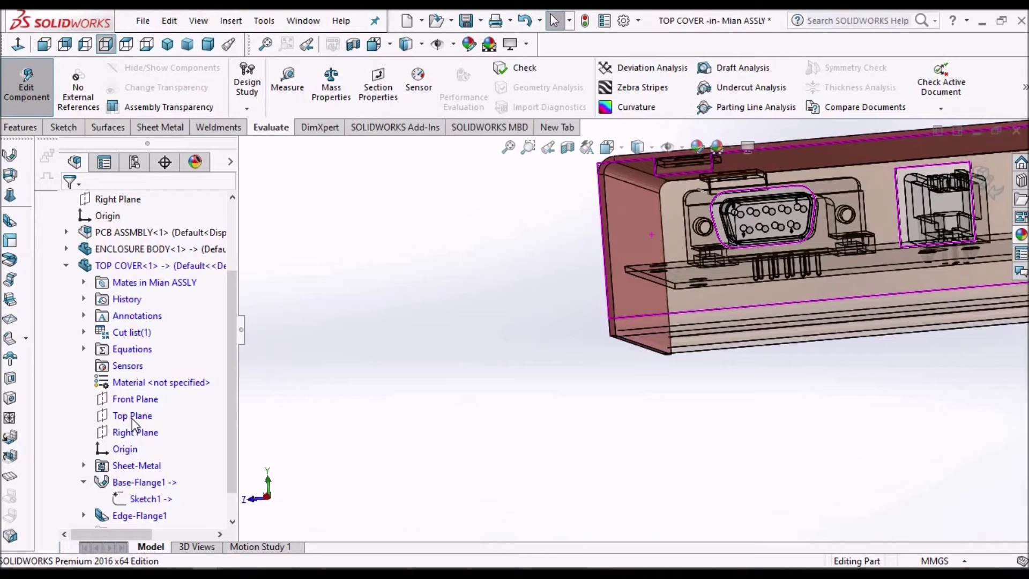
pyautogui.rightClick(145, 514)
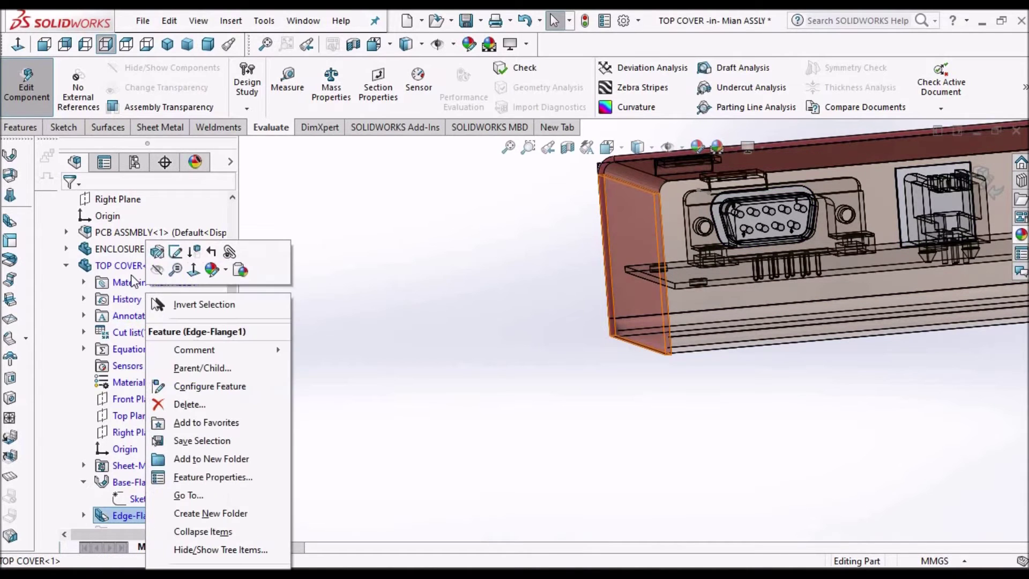
pyautogui.click(159, 252)
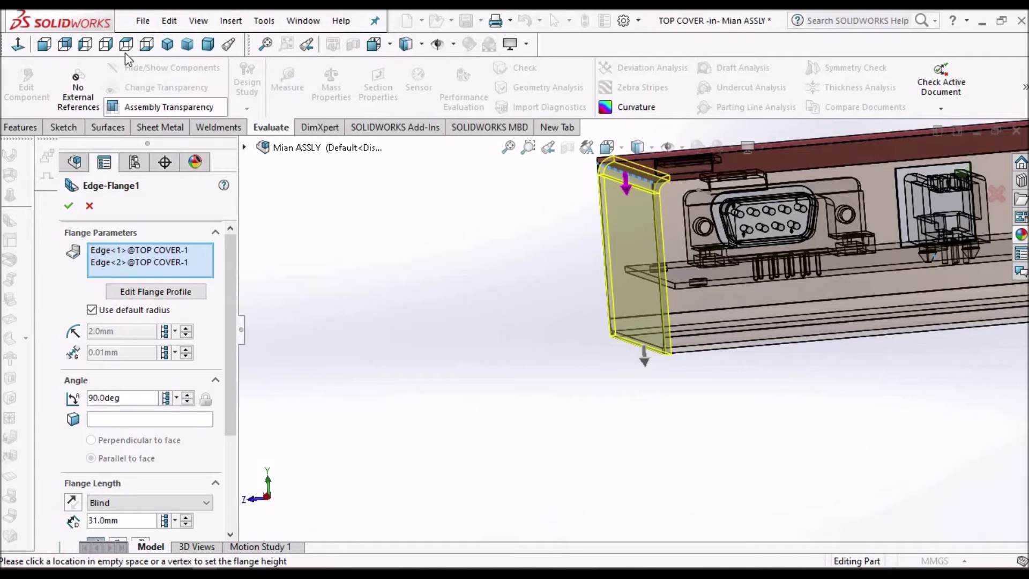
pyautogui.click(110, 47)
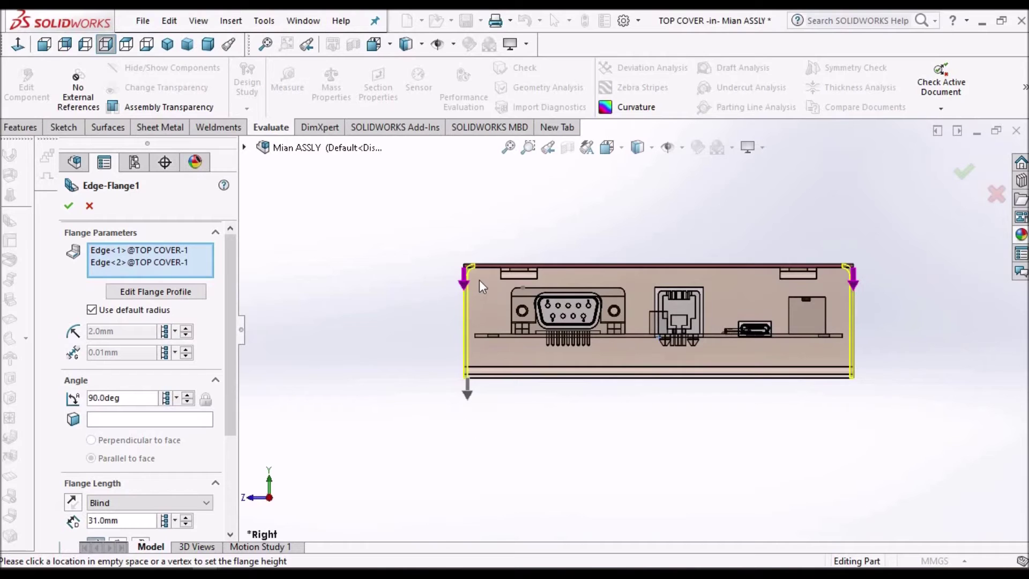
pyautogui.scroll(-2, 450, 300)
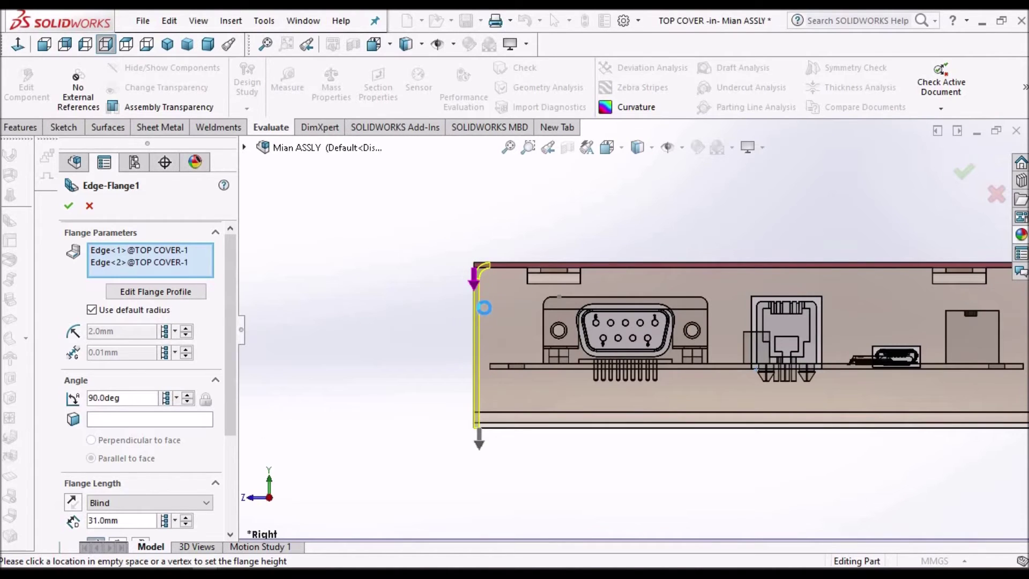
pyautogui.scroll(-1, 503, 279)
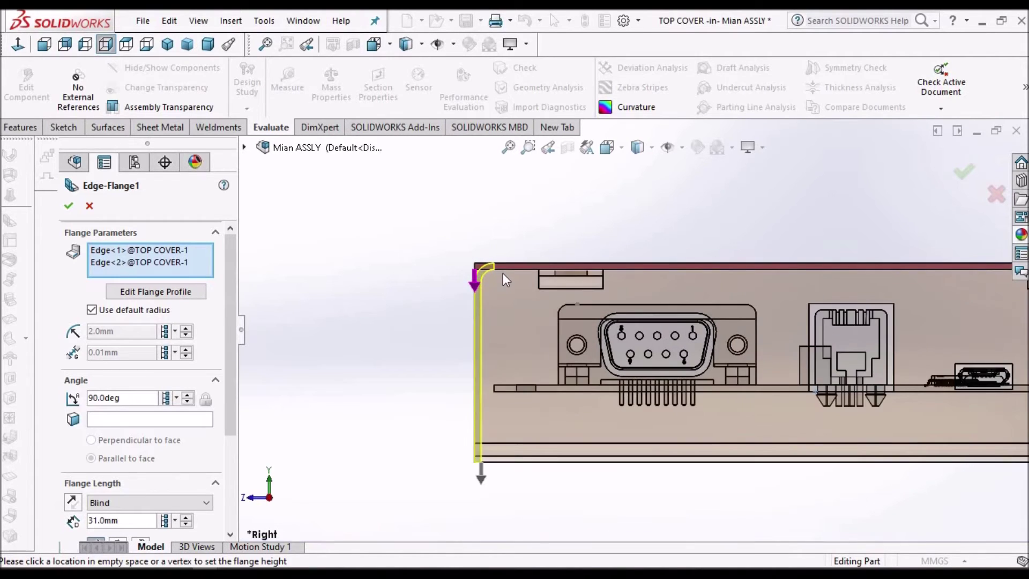
pyautogui.scroll(-3, 503, 272)
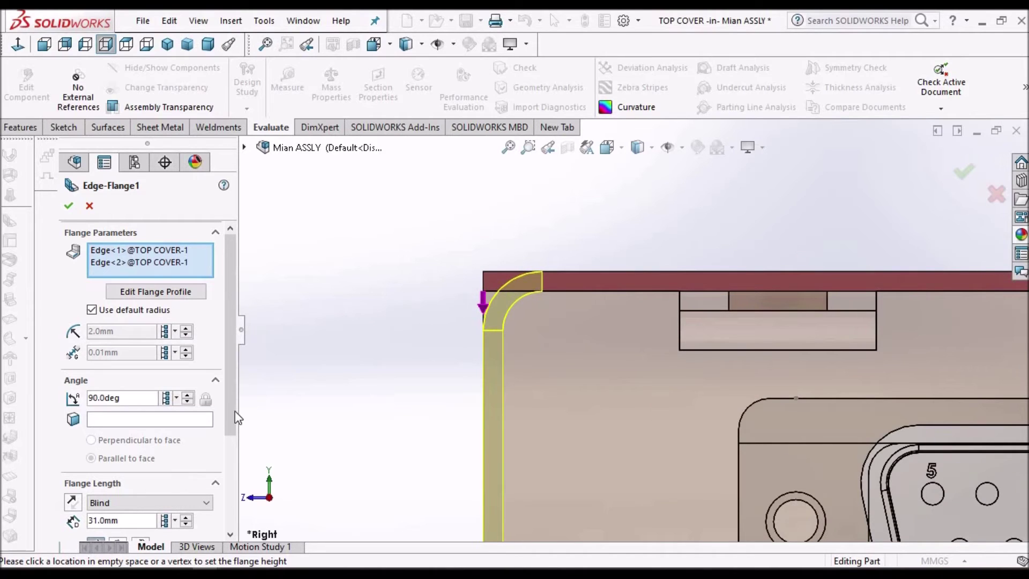
pyautogui.moveTo(227, 414); pyautogui.dragTo(227, 528)
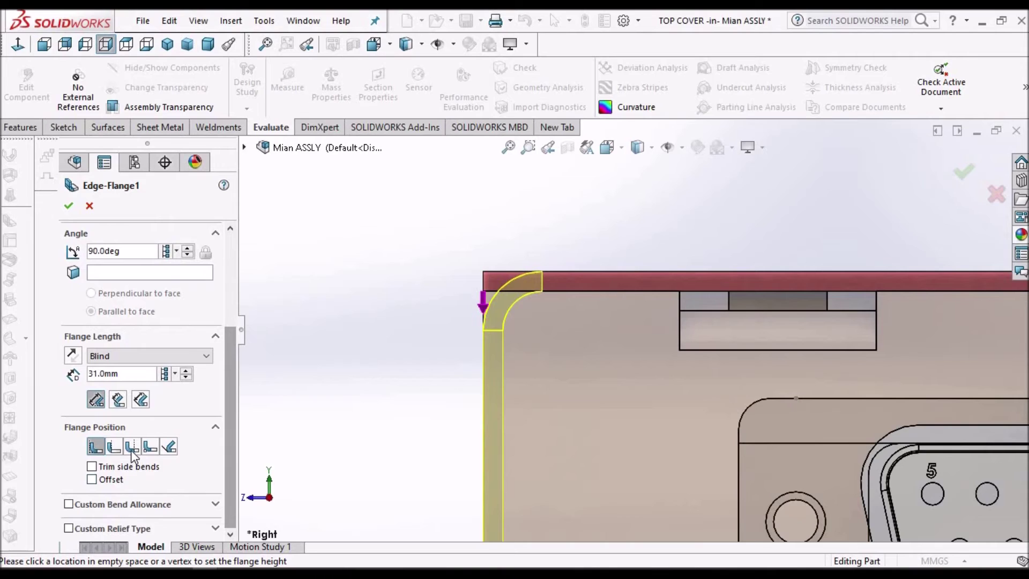
pyautogui.scroll(1, 130, 449)
pyautogui.click(115, 458)
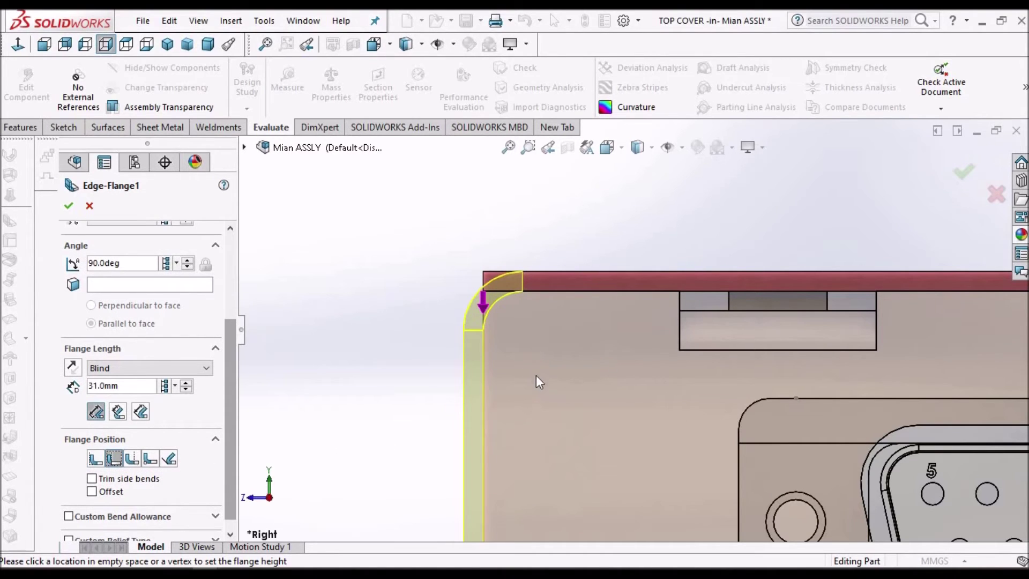
pyautogui.scroll(-3, 520, 340)
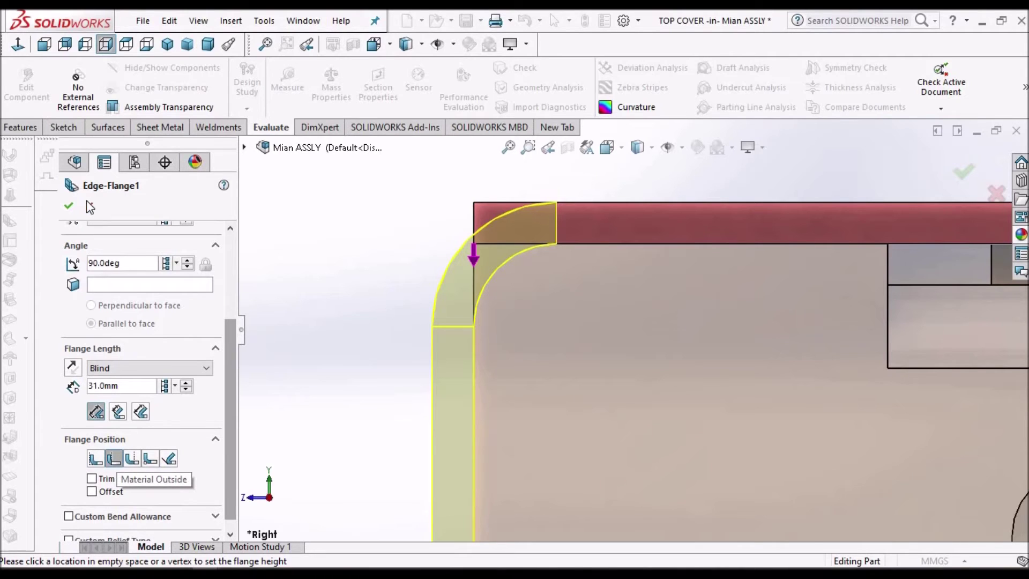
pyautogui.click(69, 206)
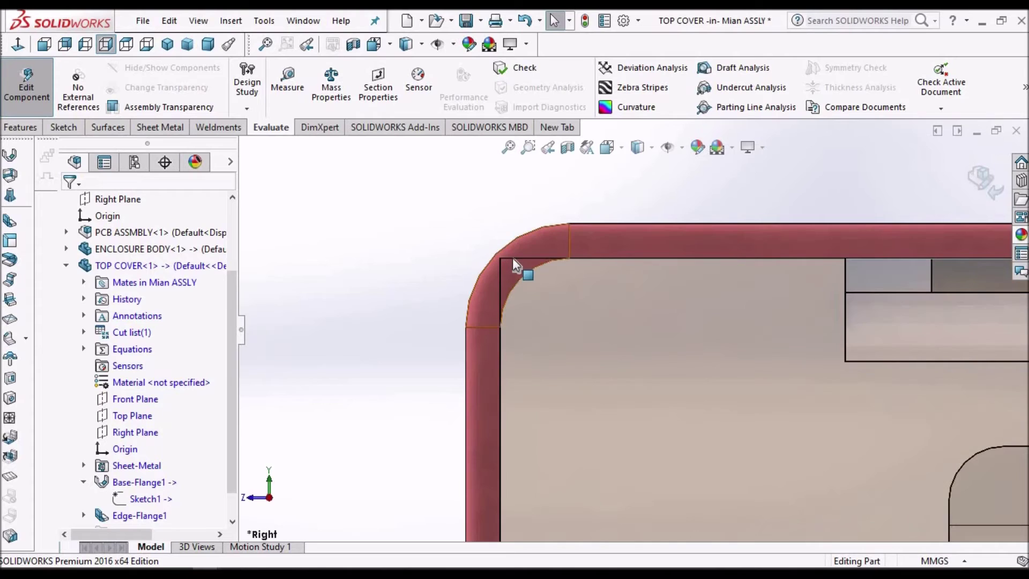
# Inspect the top cover's bend at the enclosure corner and finish editing the part to return to the Mian ASSLY assembly
pyautogui.scroll(-2, 528, 269)
pyautogui.scroll(-2, 525, 272)
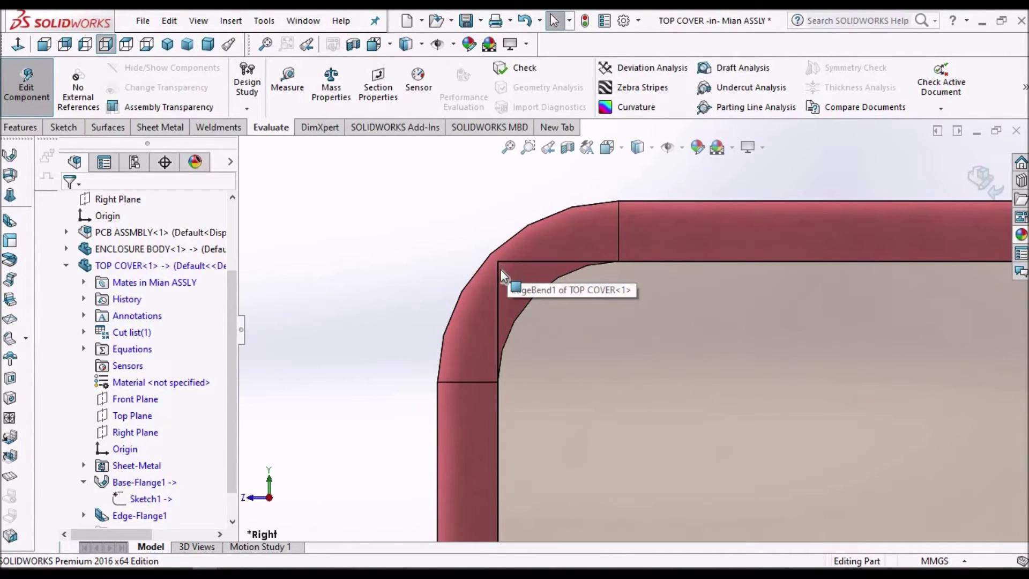
pyautogui.scroll(3, 638, 212)
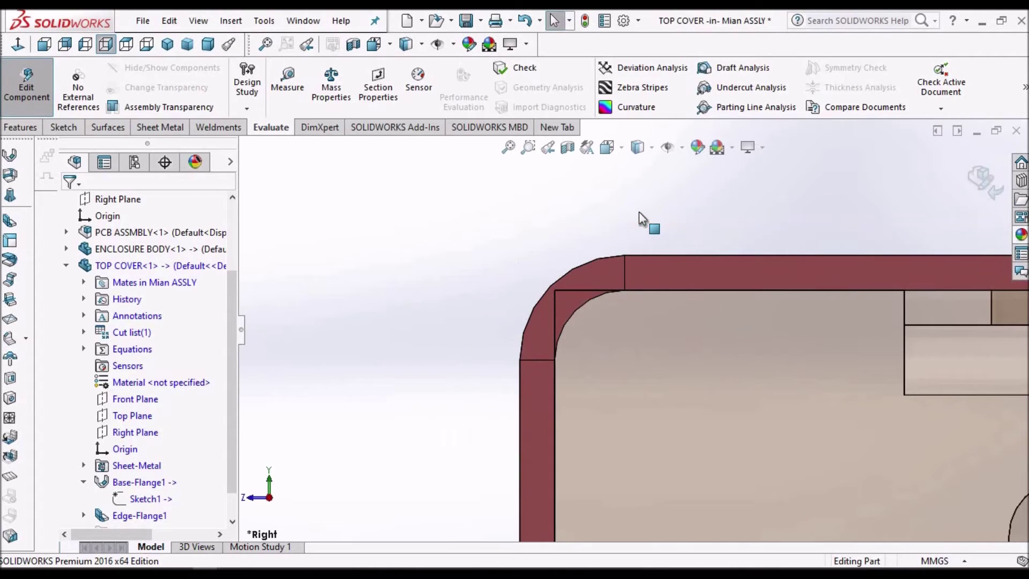
pyautogui.scroll(3, 638, 211)
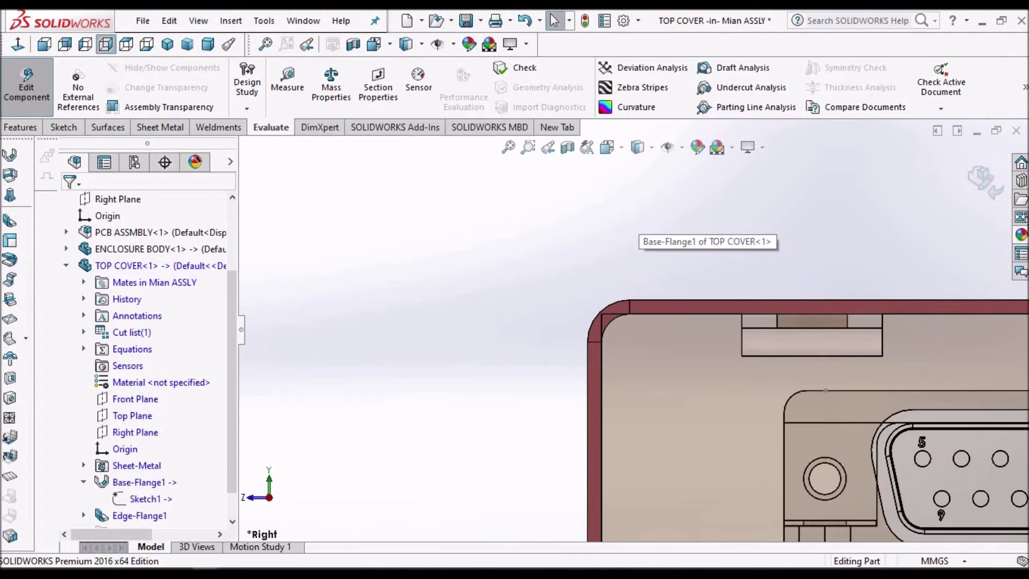
pyautogui.click(980, 180)
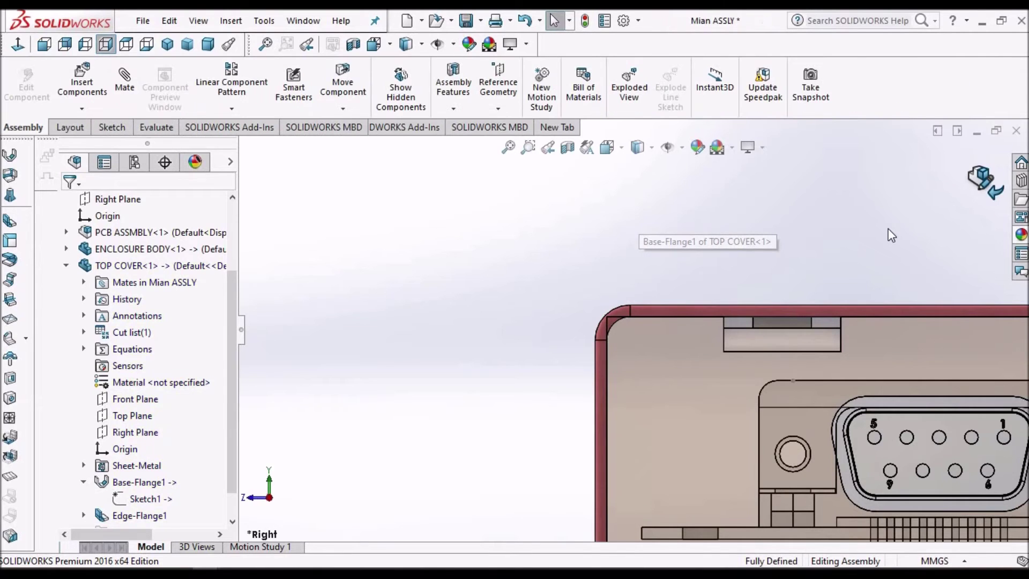
# Examine where the enclosure body's square corner meets the cover bend and read the radius of the bend's inner arc
pyautogui.scroll(-3, 606, 321)
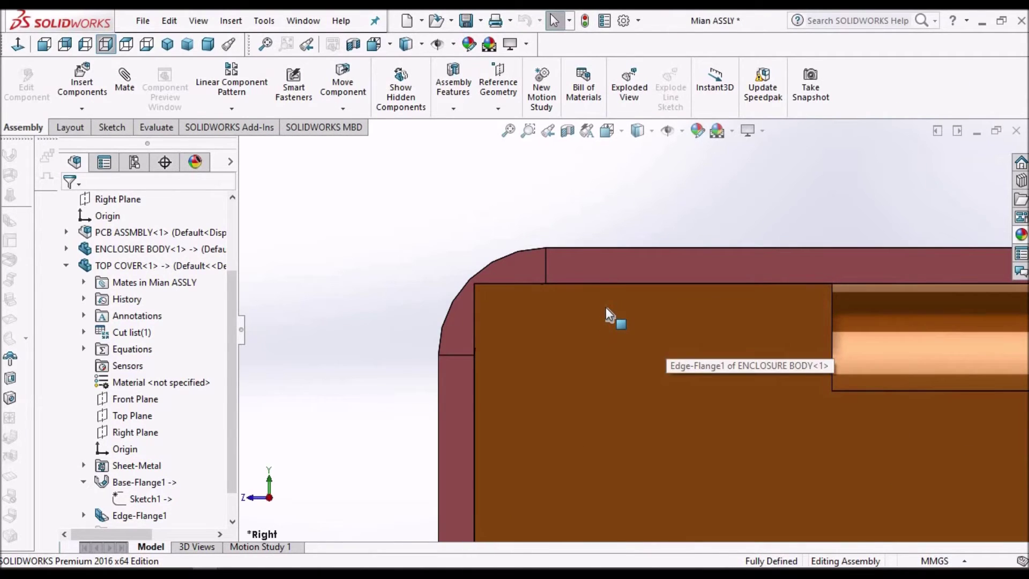
pyautogui.click(609, 311)
pyautogui.moveTo(610, 299); pyautogui.dragTo(509, 305, button='middle')
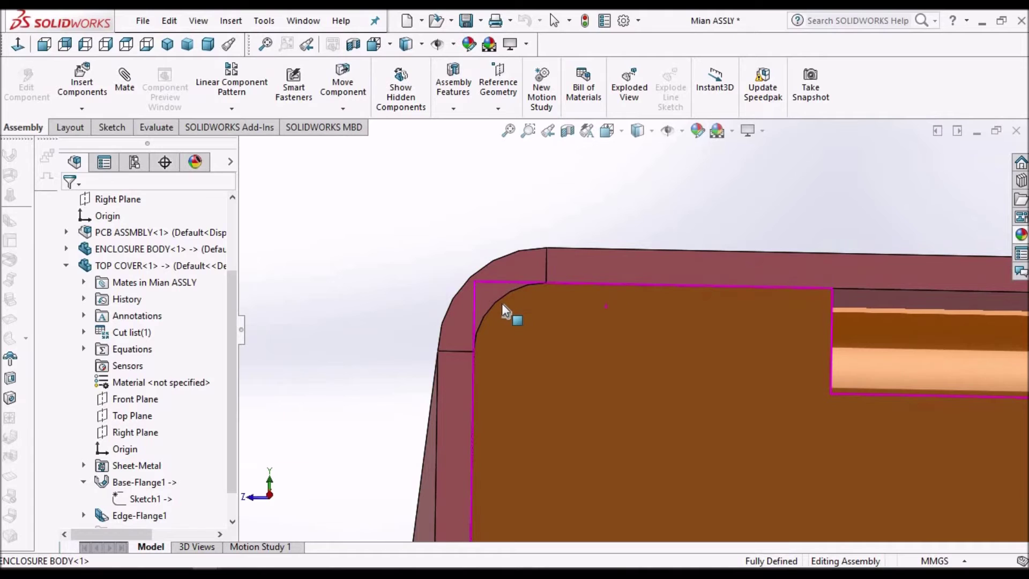
pyautogui.press('Escape')
pyautogui.click(500, 298)
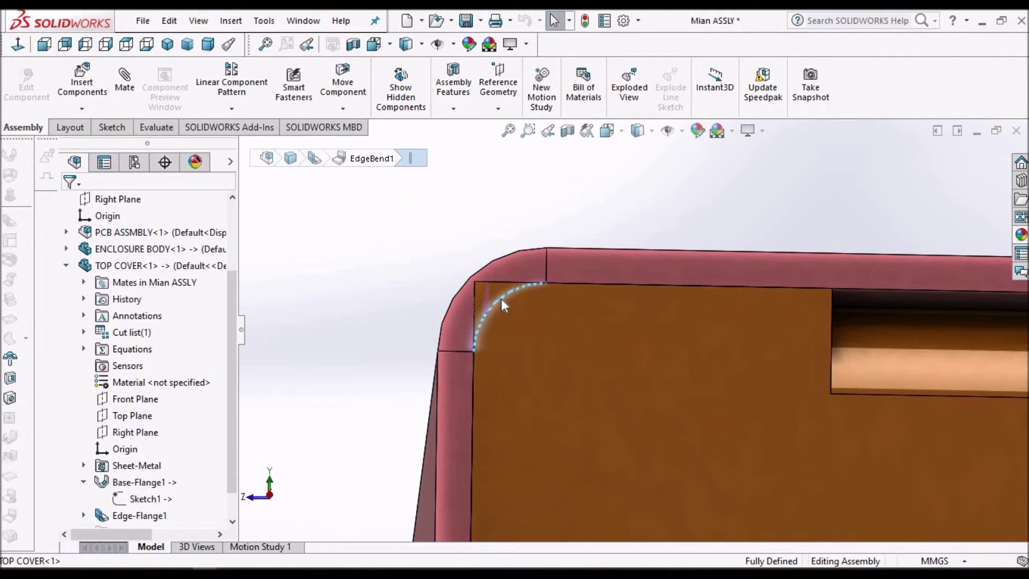
# Open the enclosure body part from the assembly in its own window
pyautogui.click(648, 382)
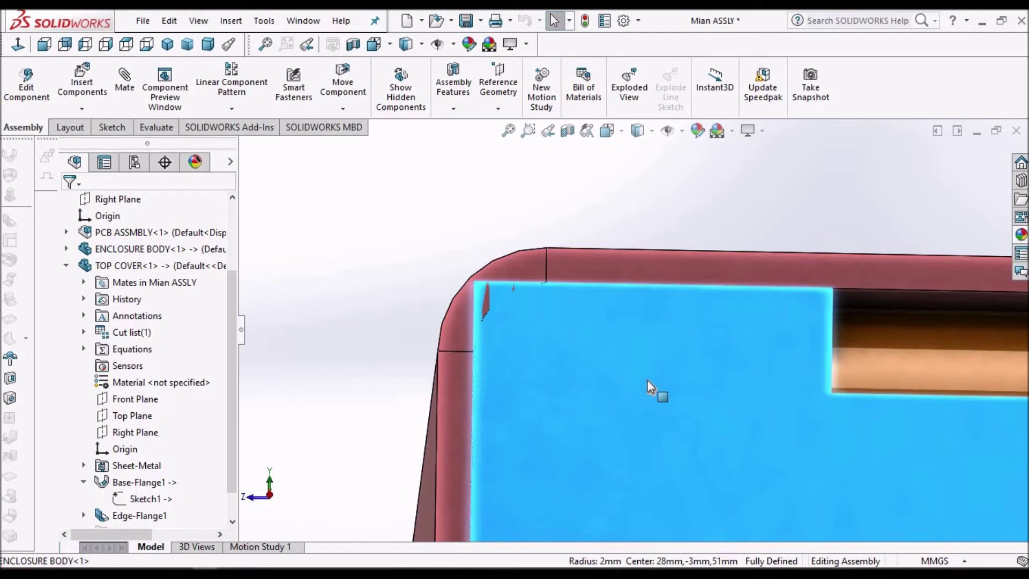
pyautogui.rightClick(647, 379)
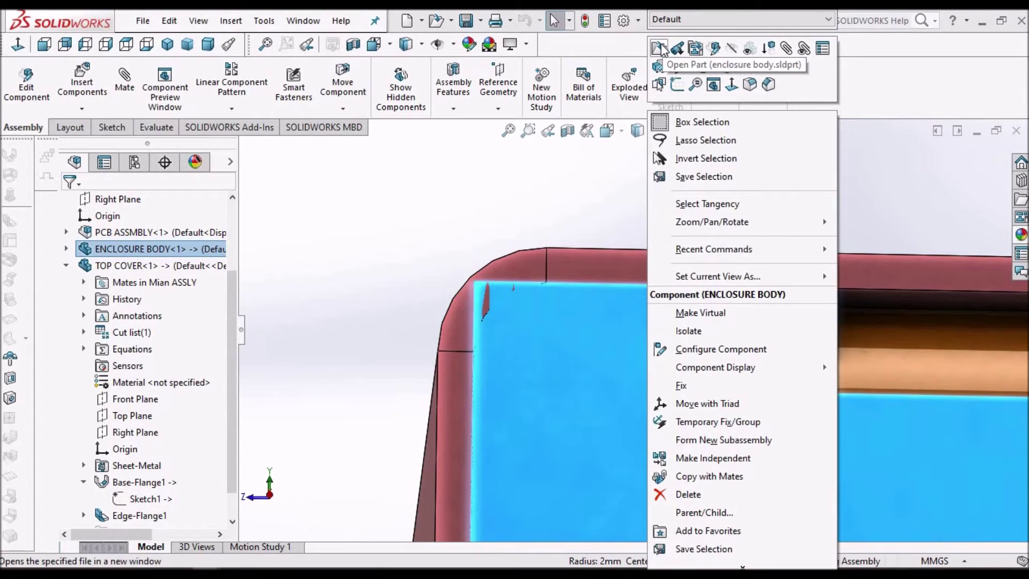
pyautogui.click(592, 400)
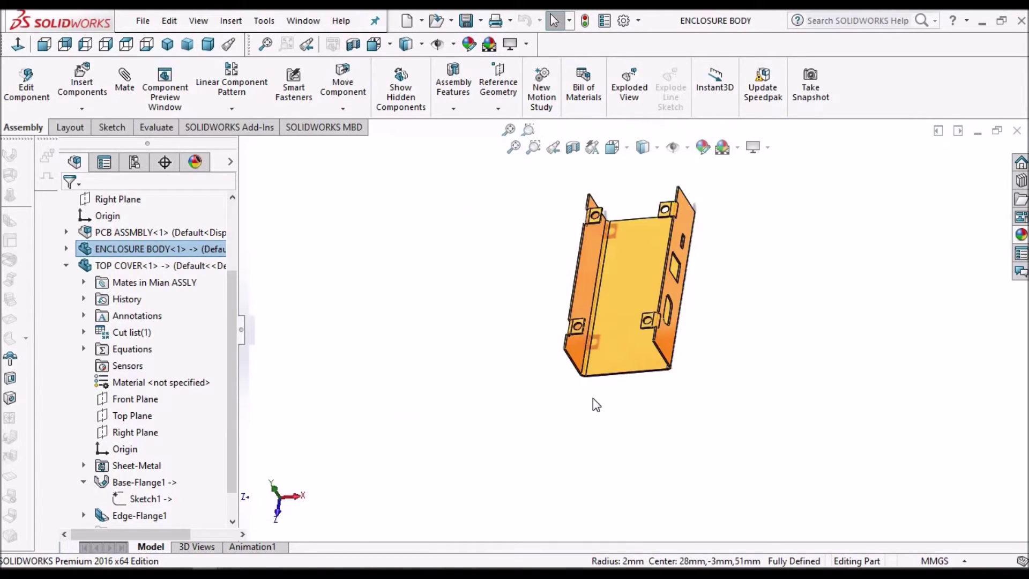
# Start a Break Corner with the fillet break type and a 2 mm radius on the upper front corner of the cutout-side flange
pyautogui.scroll(-5, 749, 333)
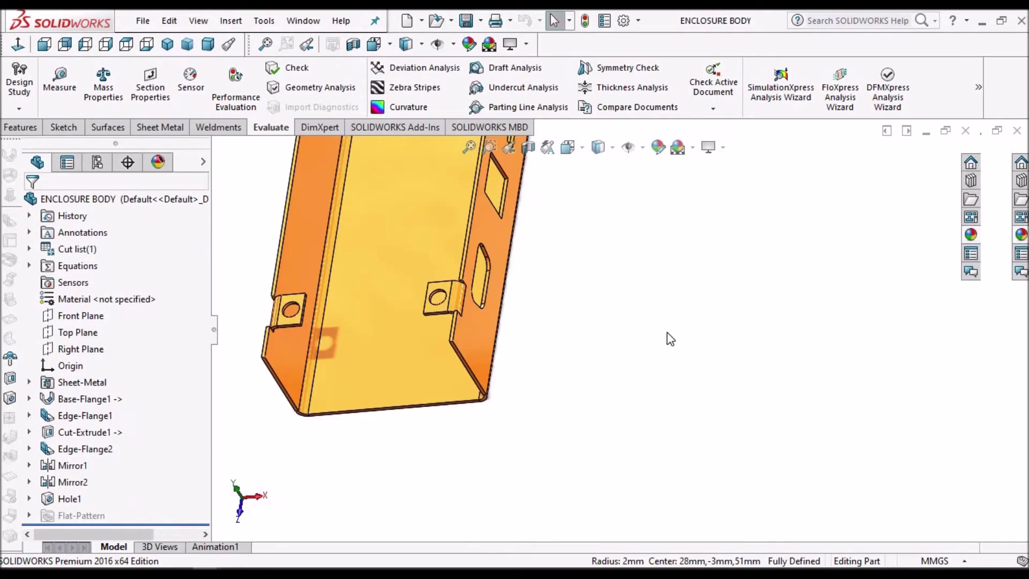
pyautogui.scroll(5, 590, 321)
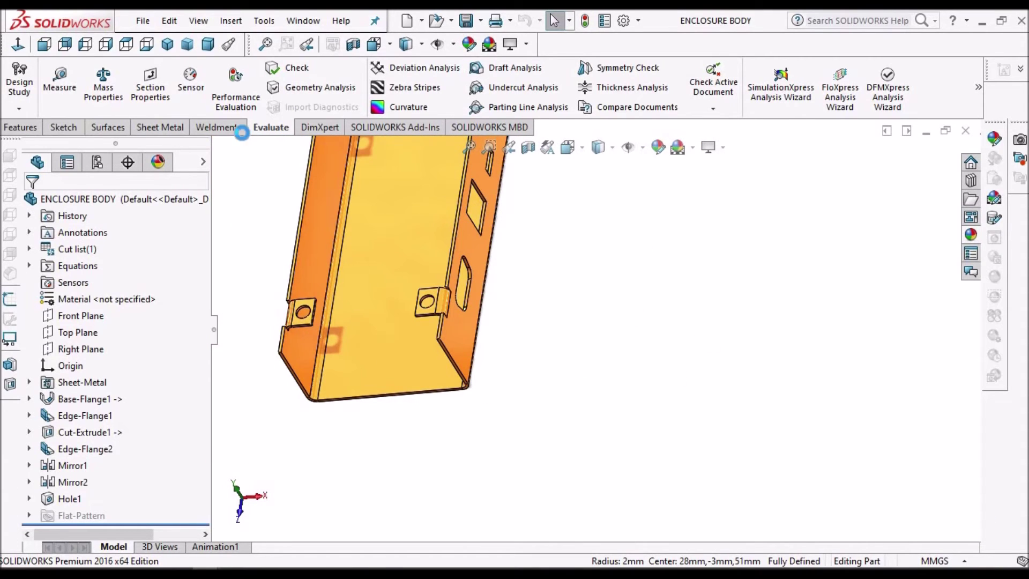
pyautogui.click(158, 130)
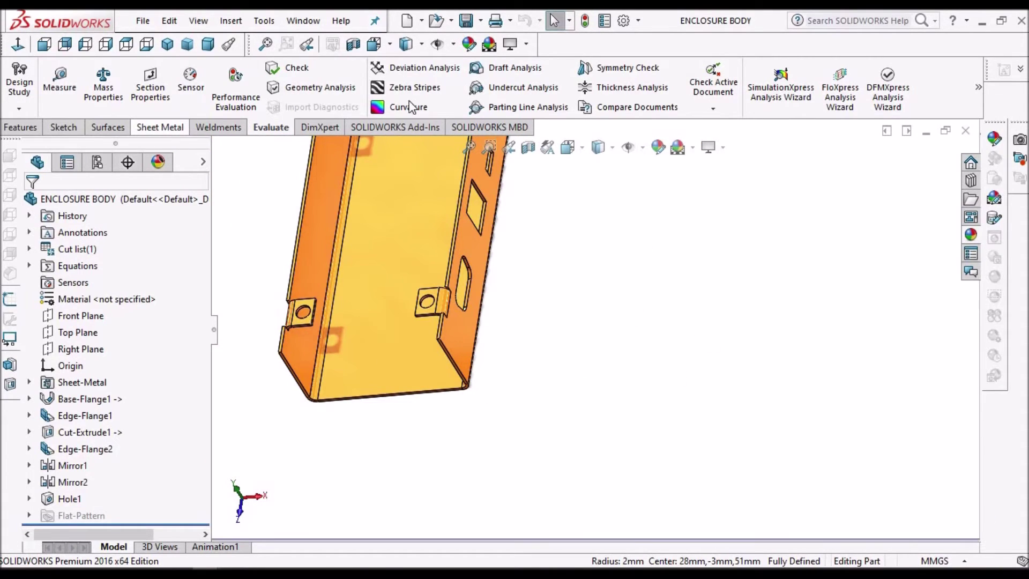
pyautogui.click(160, 132)
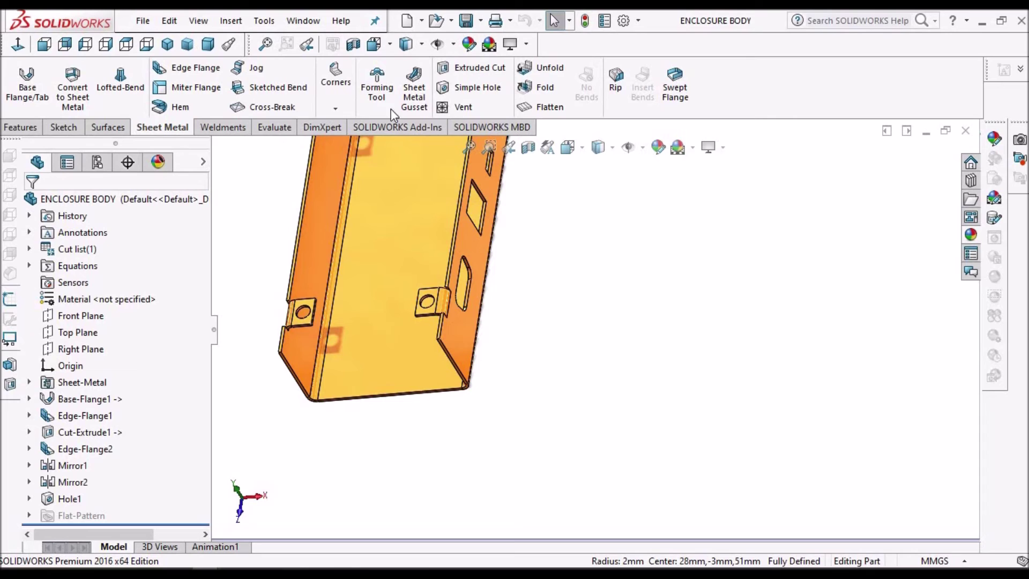
pyautogui.click(336, 110)
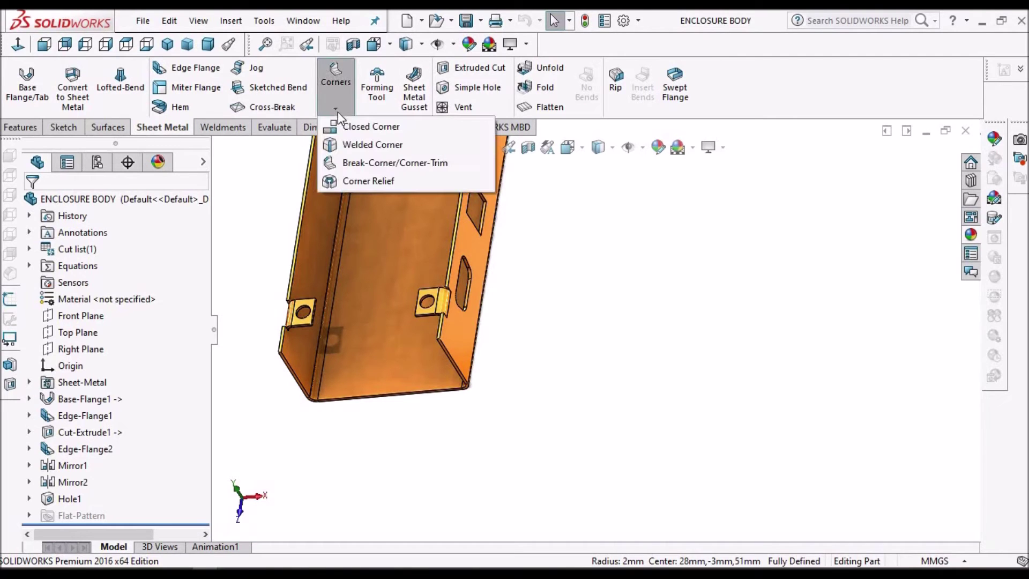
pyautogui.click(358, 159)
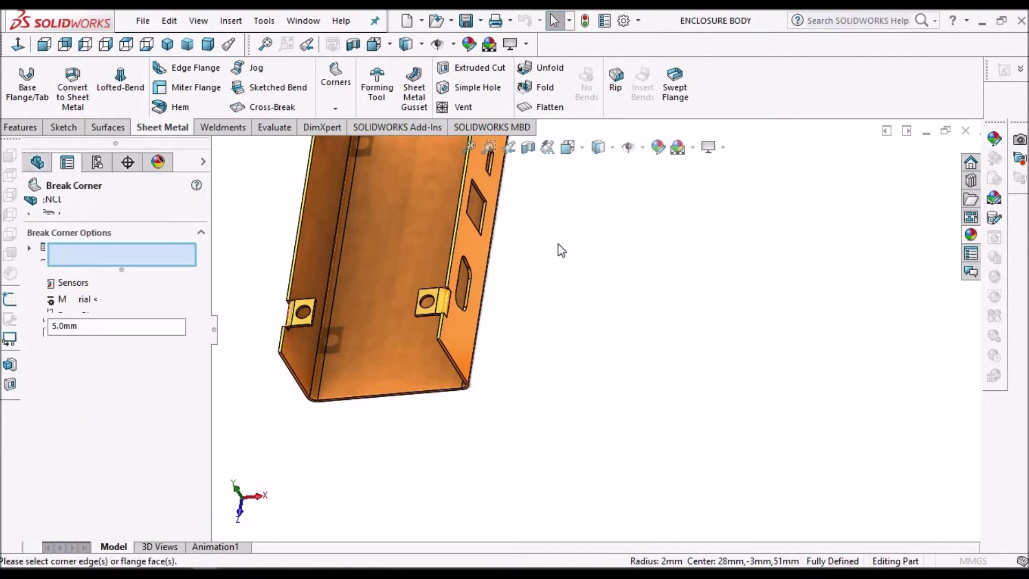
pyautogui.scroll(2, 558, 243)
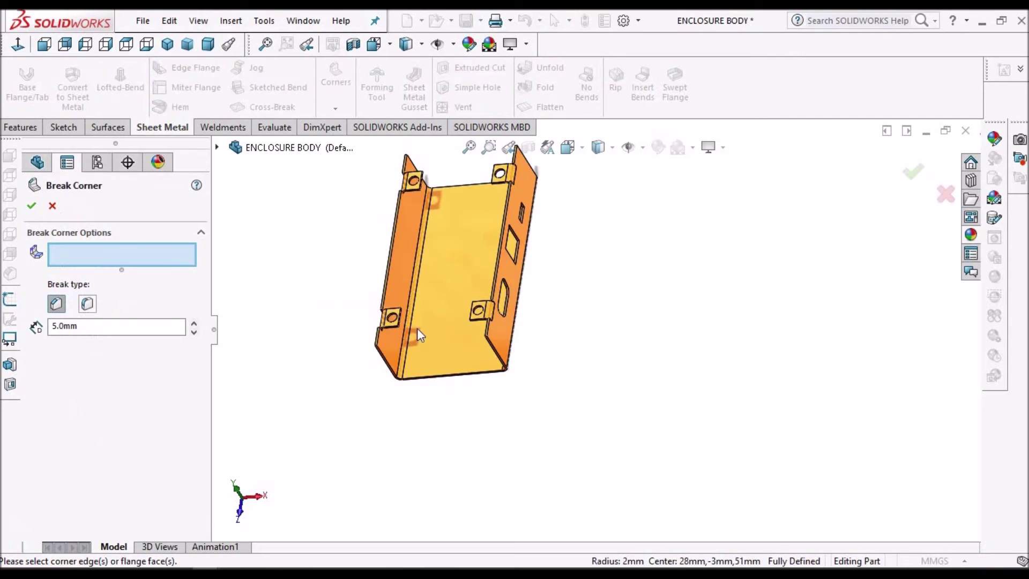
pyautogui.click(87, 303)
pyautogui.scroll(-6, 520, 338)
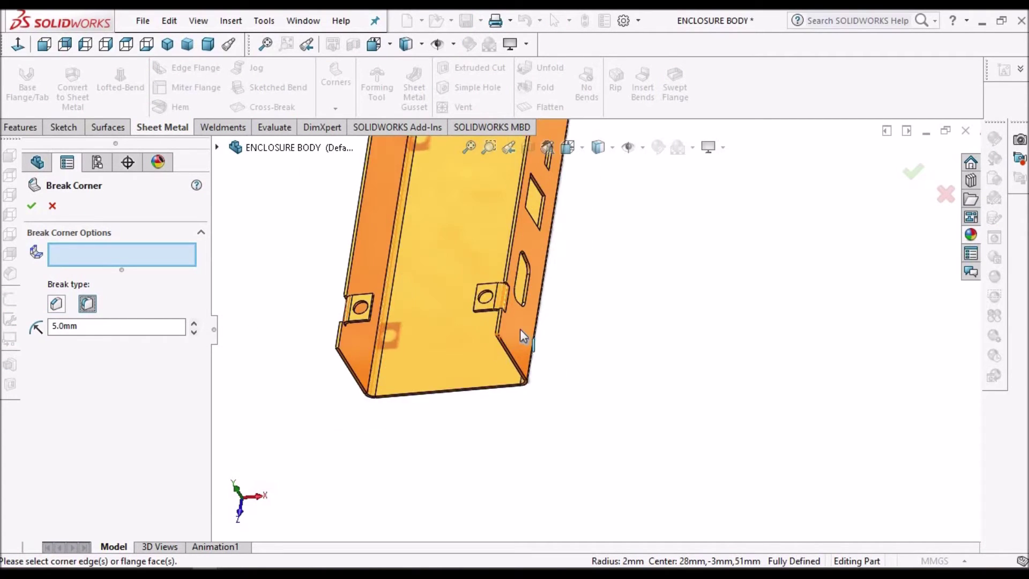
pyautogui.click(519, 338)
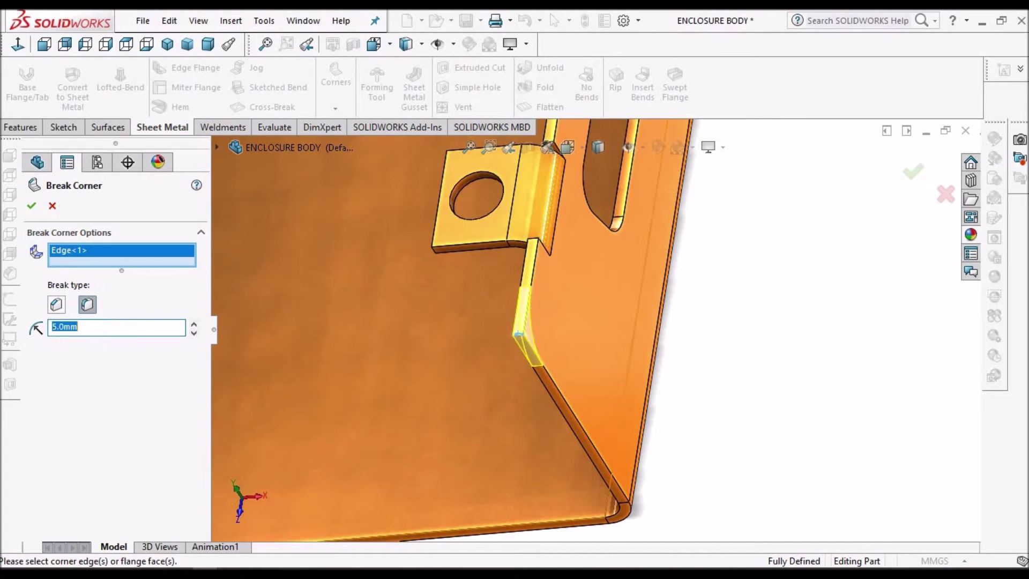
pyautogui.write('2')
# Add the upper front corner edge of the opposite side flange to the corner break
pyautogui.scroll(4, 678, 374)
pyautogui.moveTo(680, 375); pyautogui.dragTo(375, 339, button='middle')
pyautogui.scroll(-8, 375, 336)
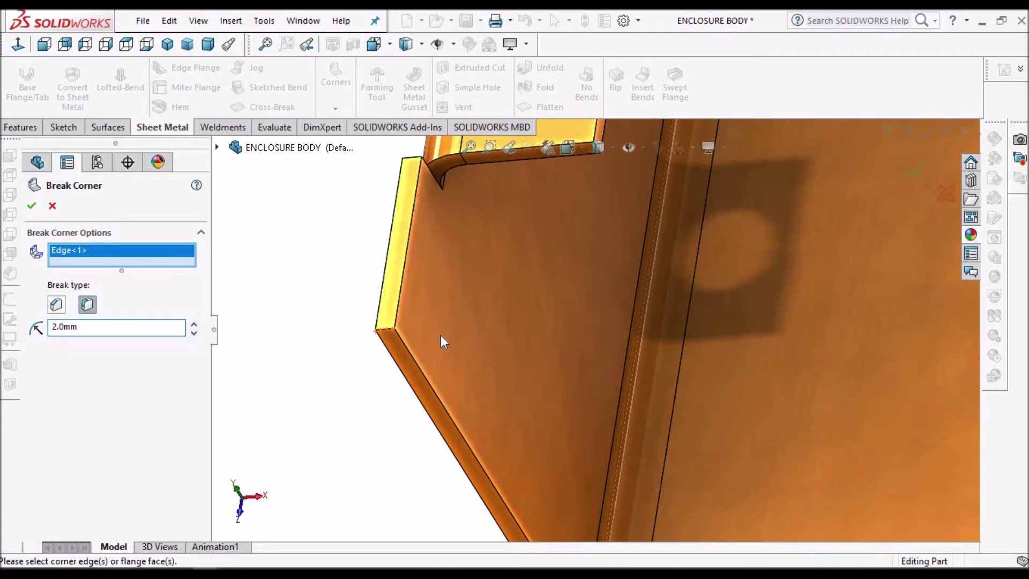
pyautogui.click(439, 333)
pyautogui.scroll(13, 589, 303)
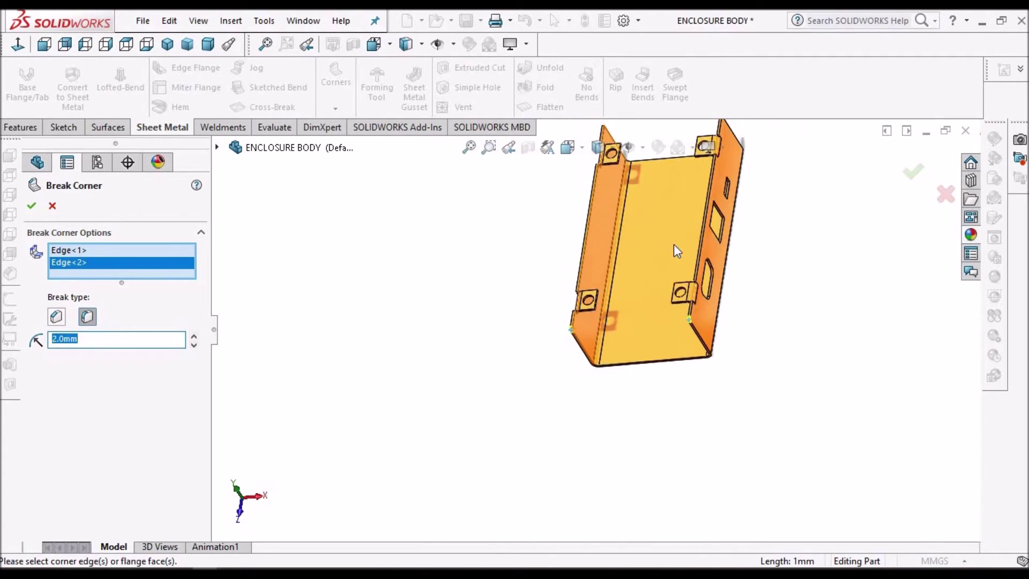
# Add the upper rear corner edges of both side flanges to the break and apply the feature
pyautogui.scroll(-3, 697, 163)
pyautogui.scroll(-10, 576, 268)
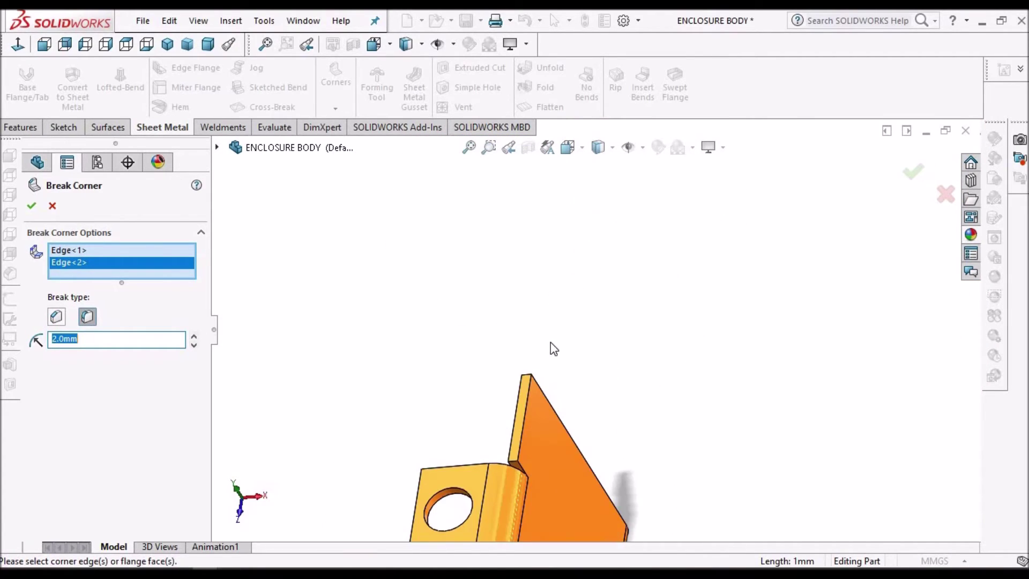
pyautogui.scroll(-4, 549, 356)
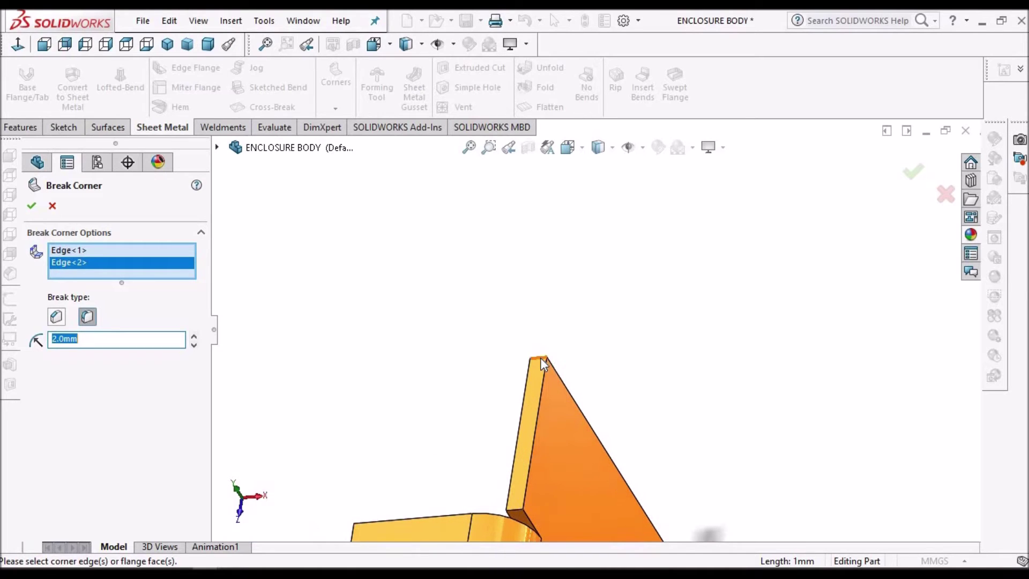
pyautogui.click(540, 358)
pyautogui.scroll(6, 696, 364)
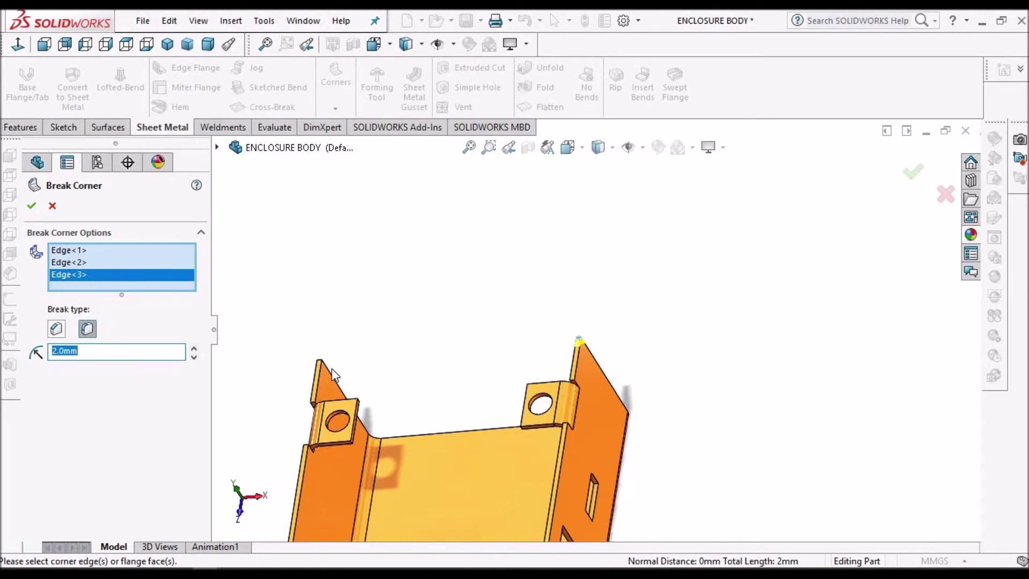
pyautogui.scroll(-7, 375, 353)
pyautogui.scroll(-4, 445, 330)
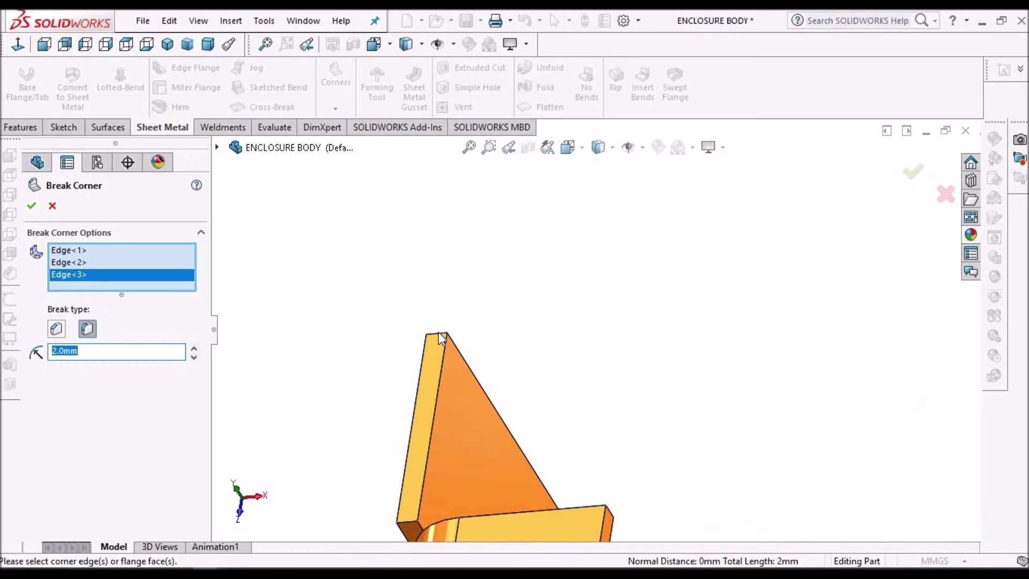
pyautogui.click(438, 334)
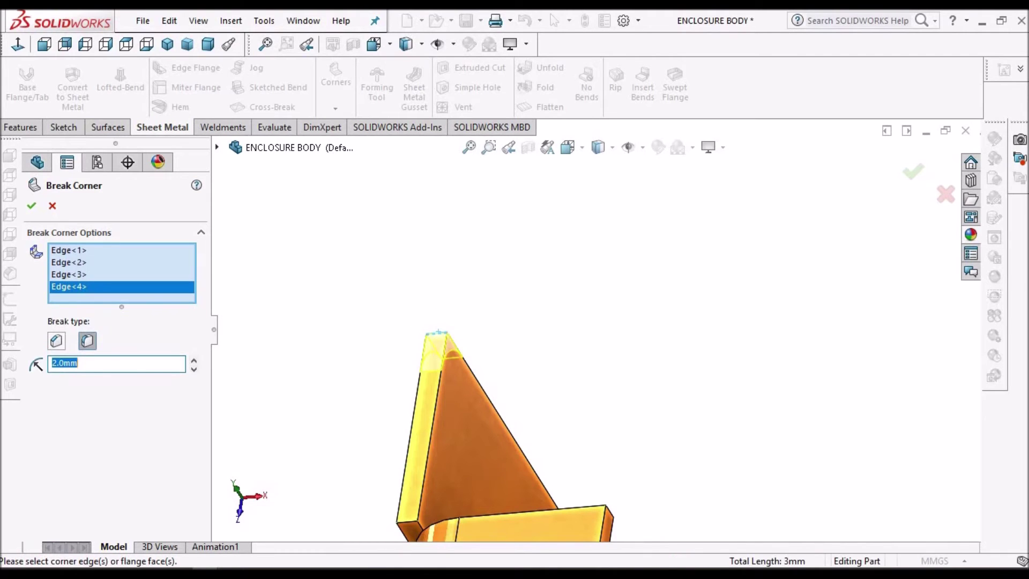
pyautogui.click(33, 208)
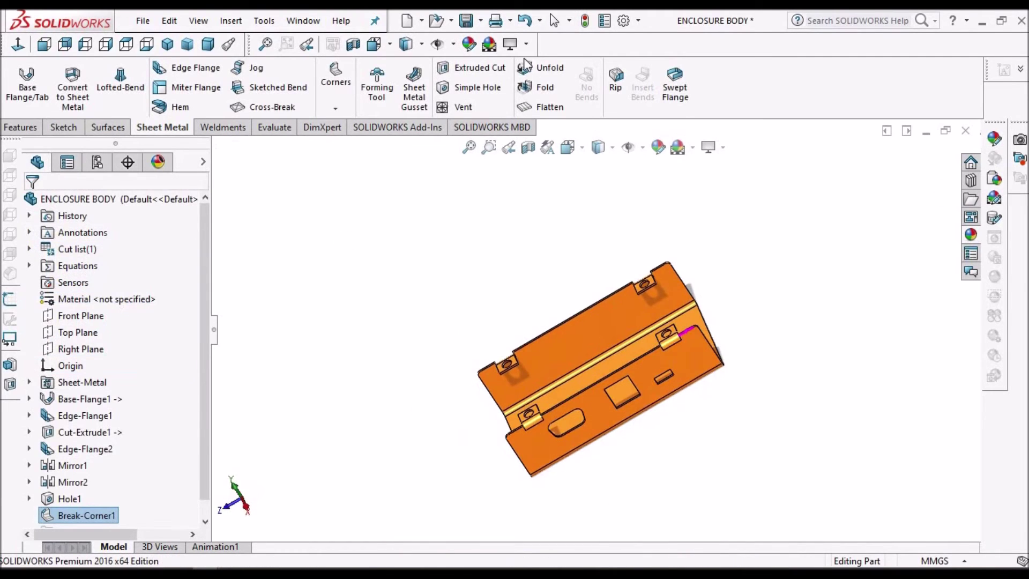
# Save the enclosure body part and return to the Mian ASSLY assembly, dismissing the rebuild warnings
pyautogui.click(465, 21)
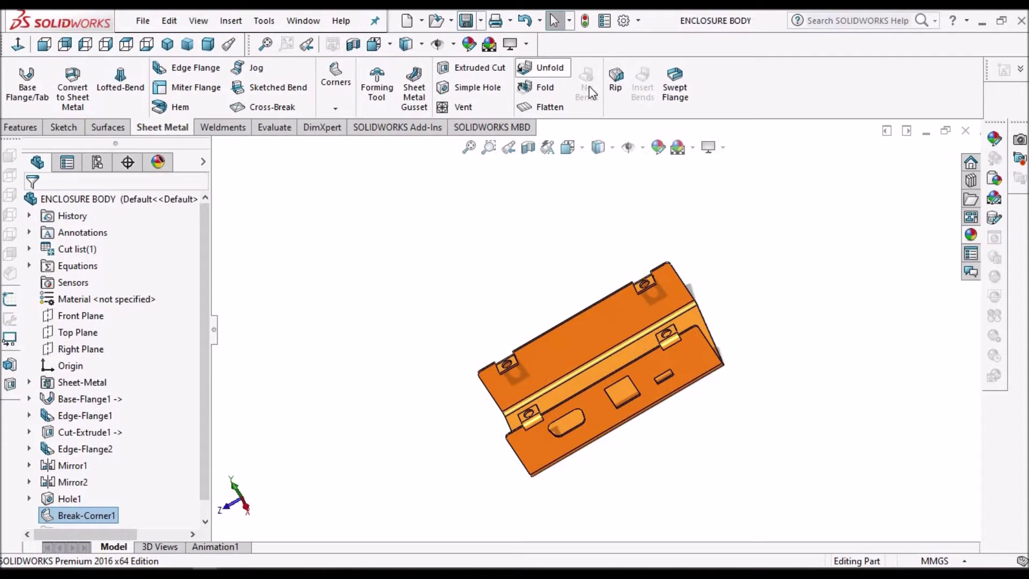
pyautogui.click(299, 24)
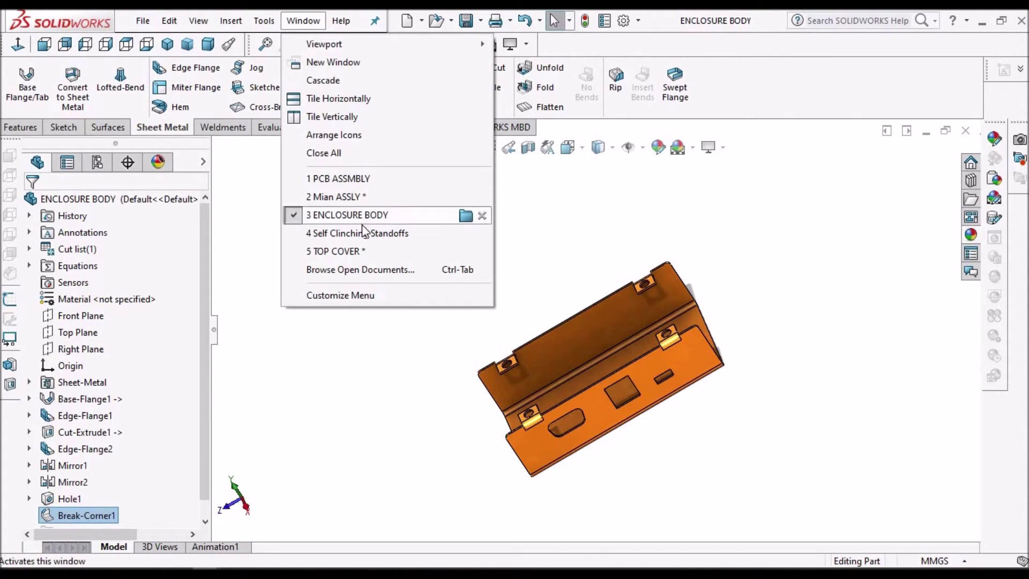
pyautogui.click(354, 197)
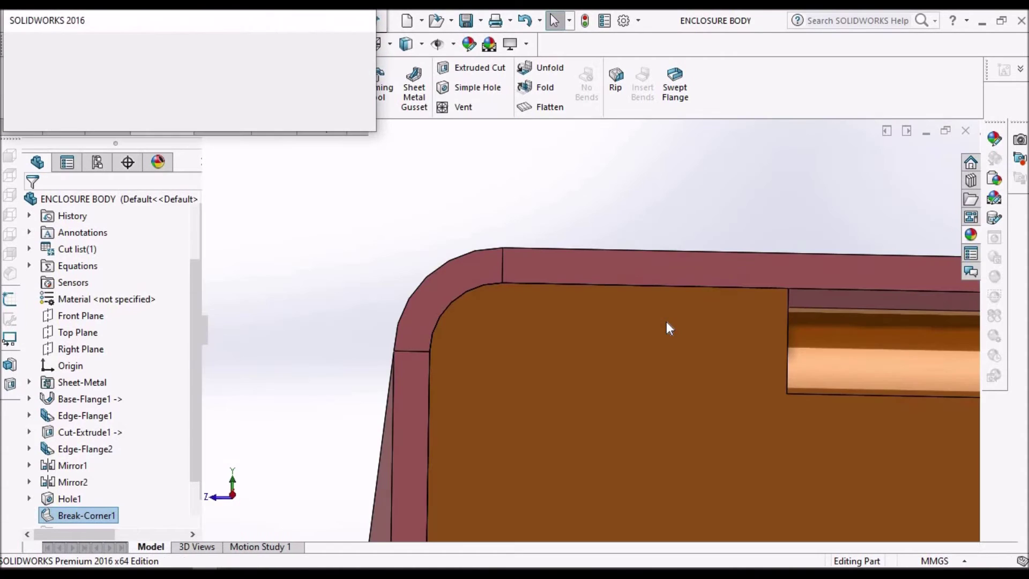
pyautogui.click(127, 96)
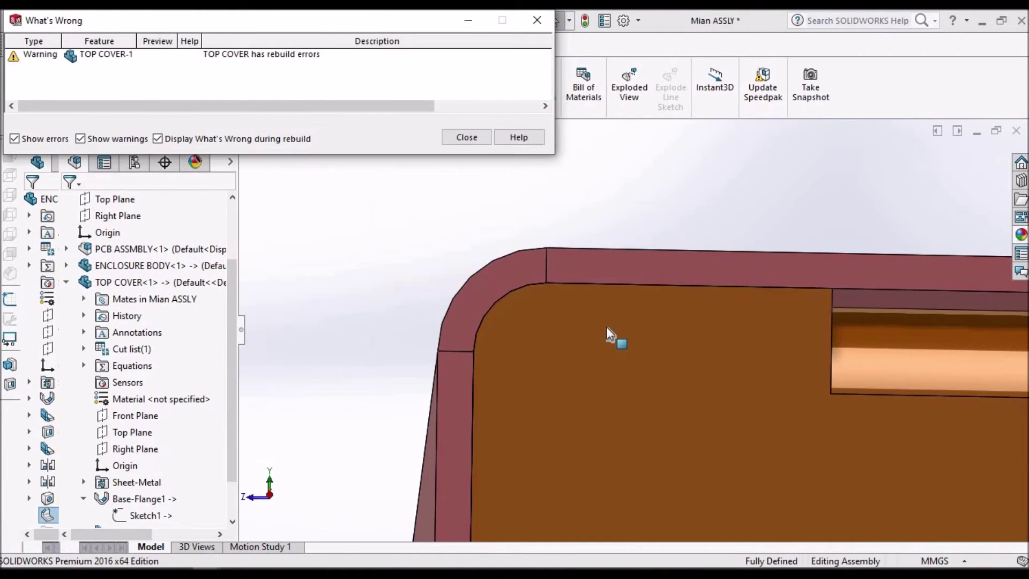
pyautogui.click(606, 326)
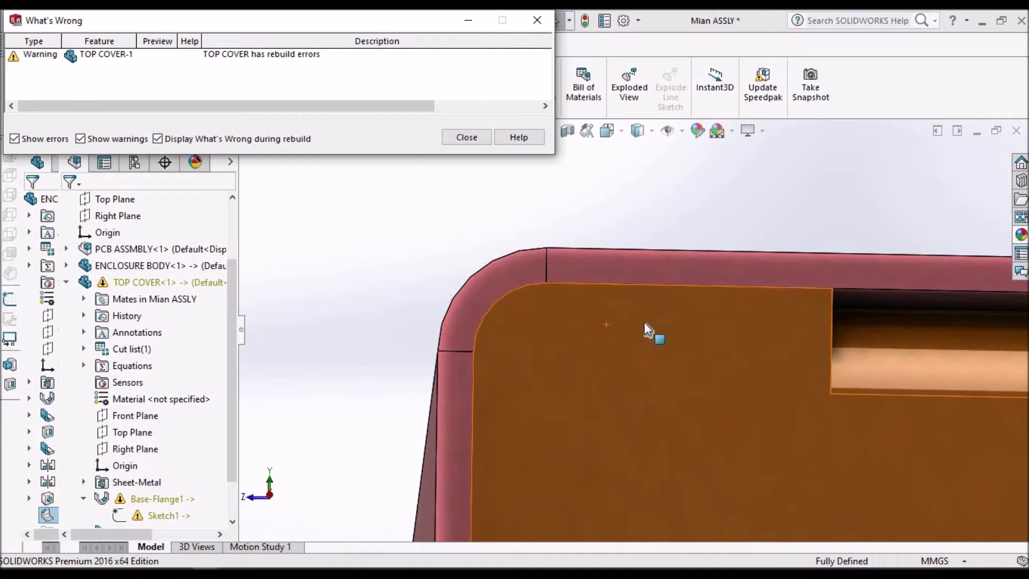
pyautogui.click(467, 137)
pyautogui.scroll(7, 549, 326)
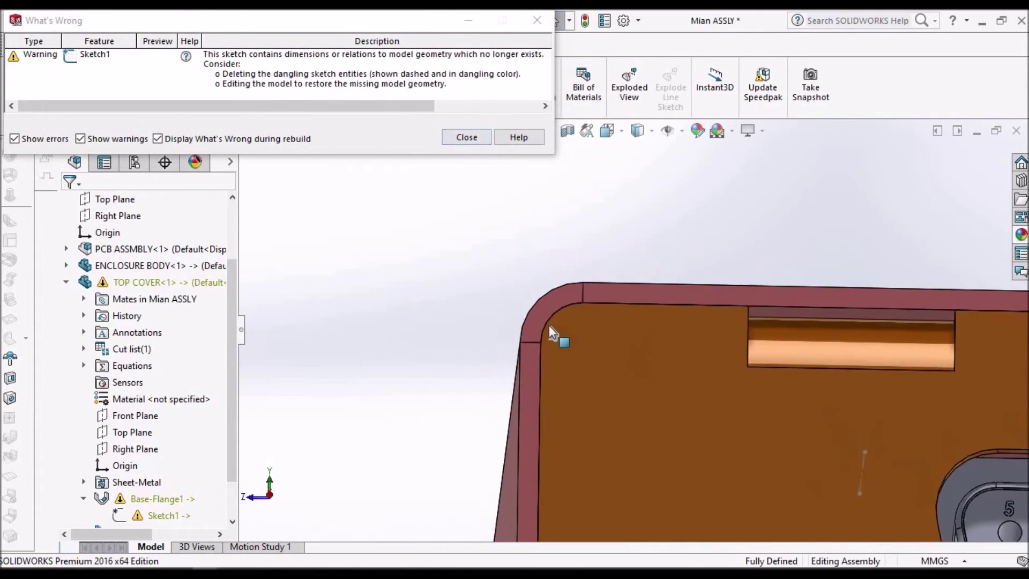
pyautogui.click(466, 138)
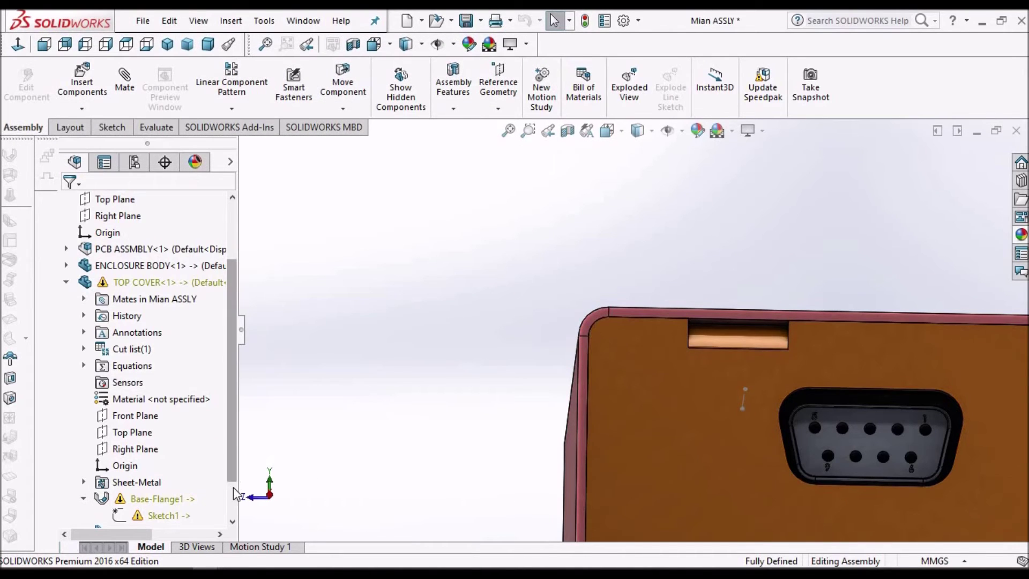
# Open Sketch1 of the top cover's Base-Flange1 for editing and view it normal to the sketch plane
pyautogui.scroll(-1, 225, 461)
pyautogui.click(161, 466)
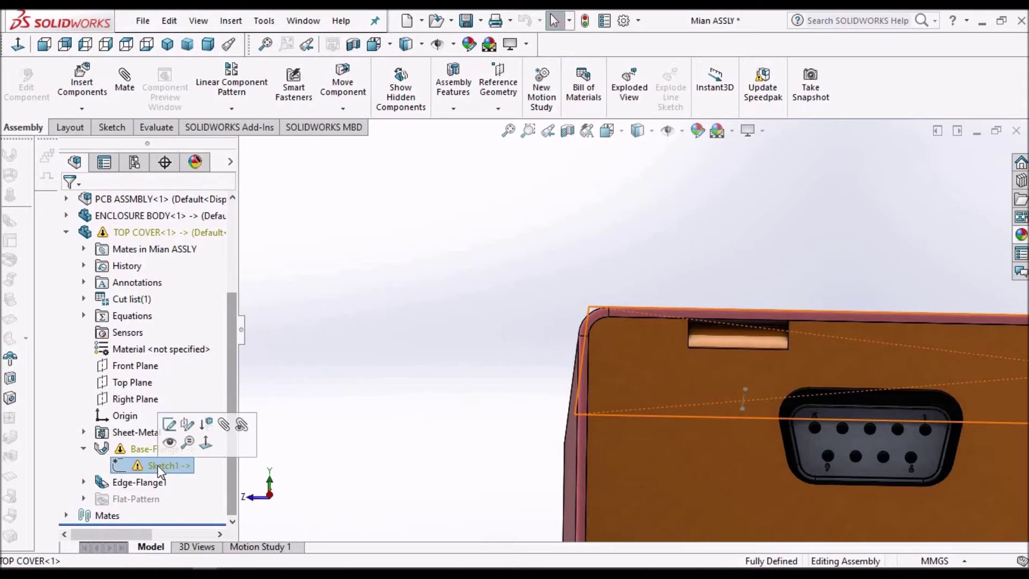
pyautogui.click(169, 424)
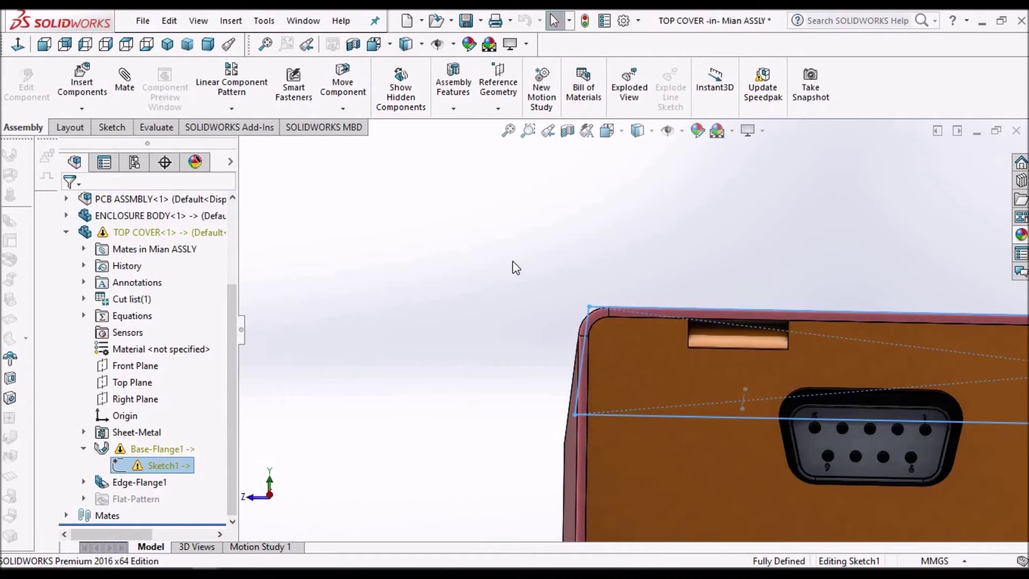
pyautogui.click(17, 46)
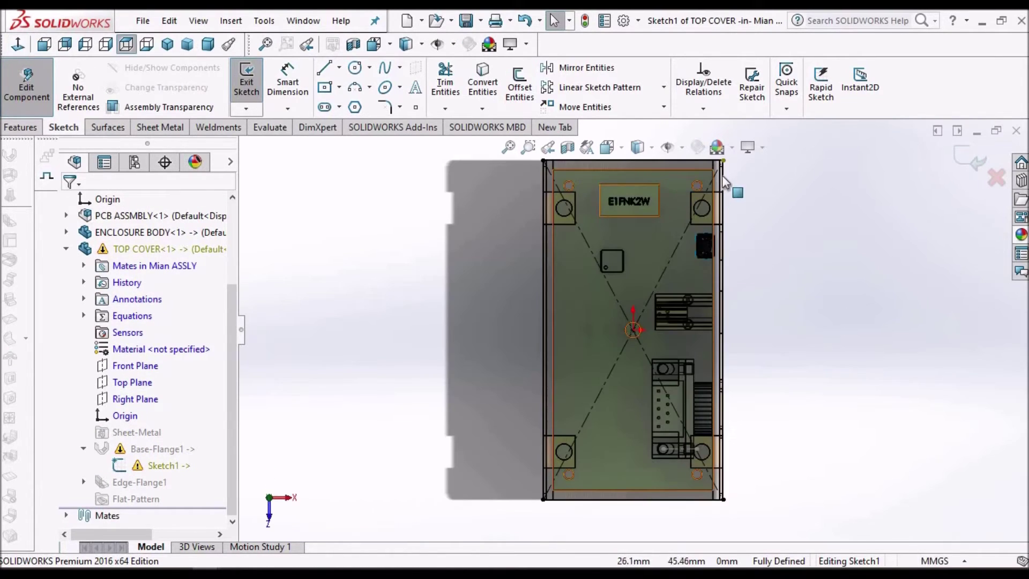
# Delete the dangling Coincident3 relation from the upper-right corner point of the sketch rectangle
pyautogui.scroll(-1, 712, 170)
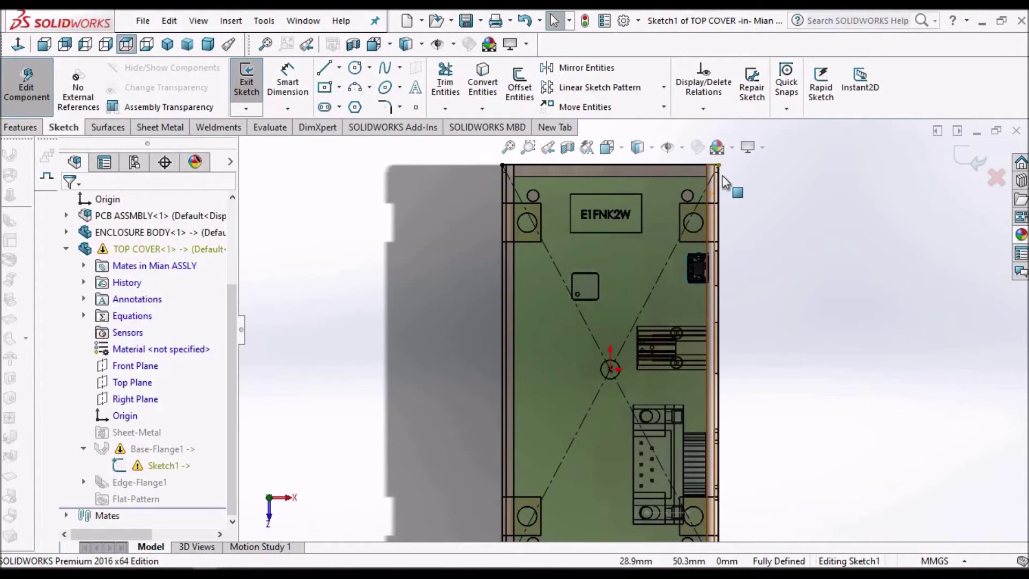
pyautogui.scroll(-2, 721, 175)
pyautogui.scroll(-1, 721, 175)
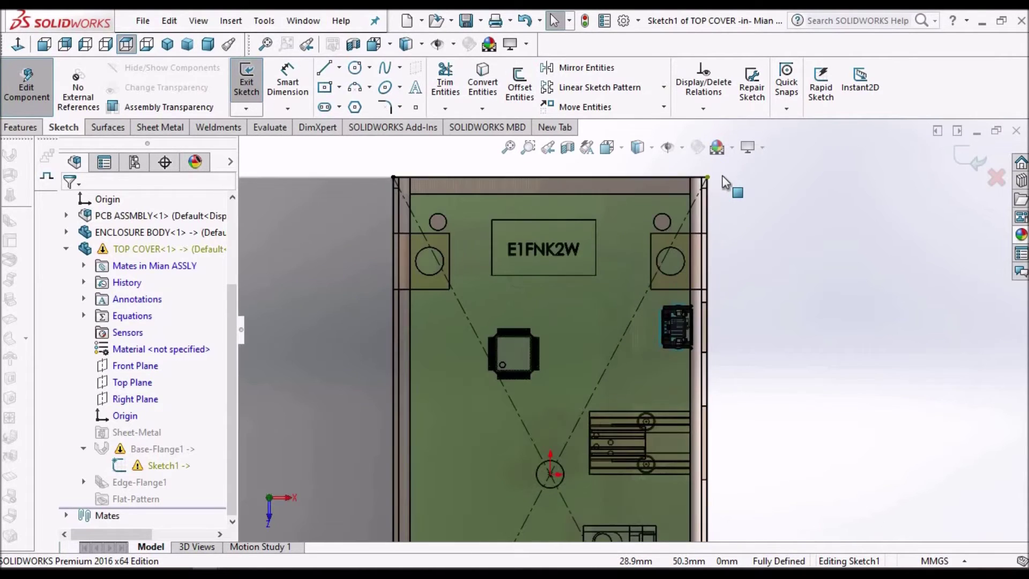
pyautogui.scroll(-1, 700, 188)
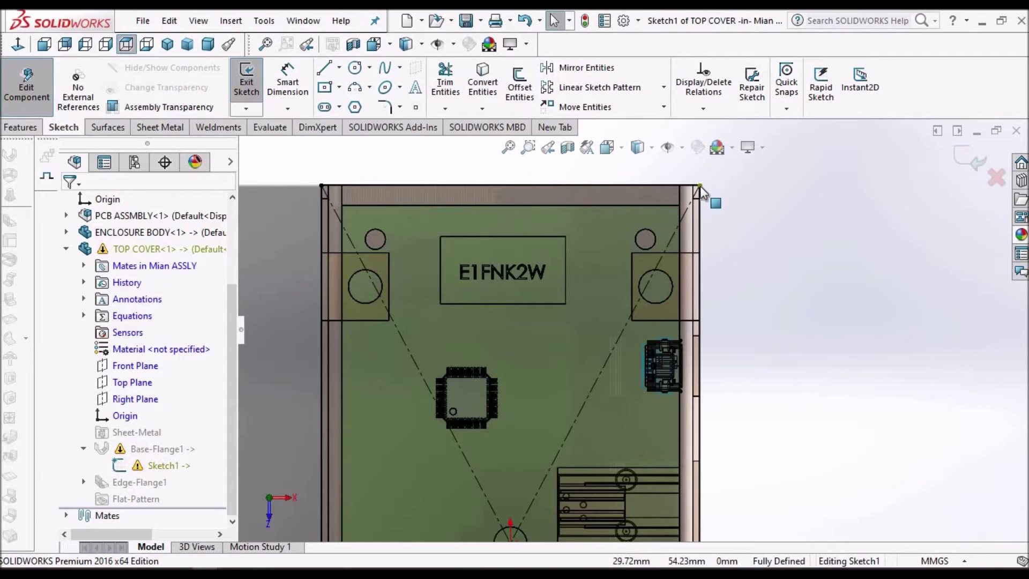
pyautogui.scroll(-1, 201, 333)
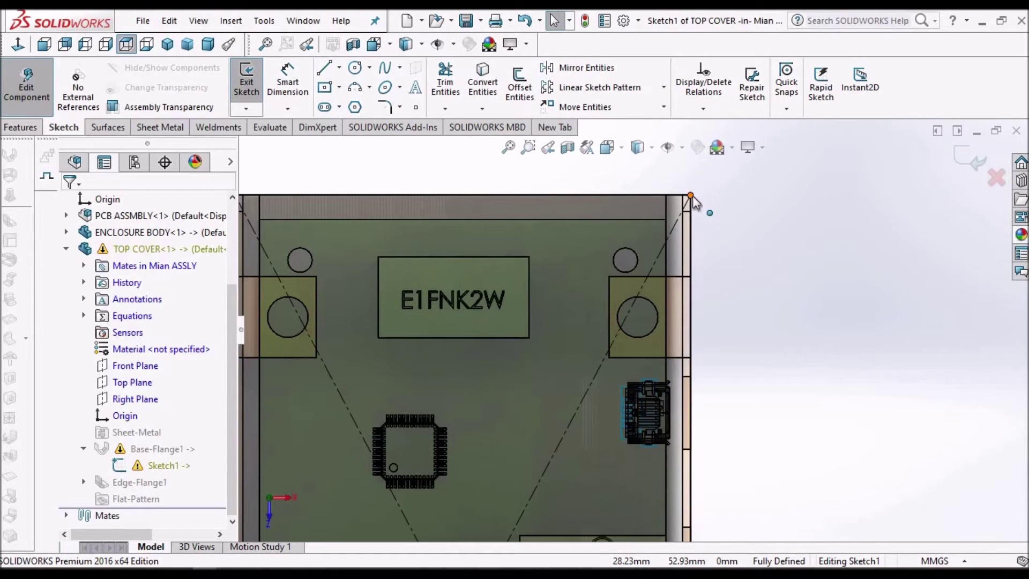
pyautogui.click(690, 196)
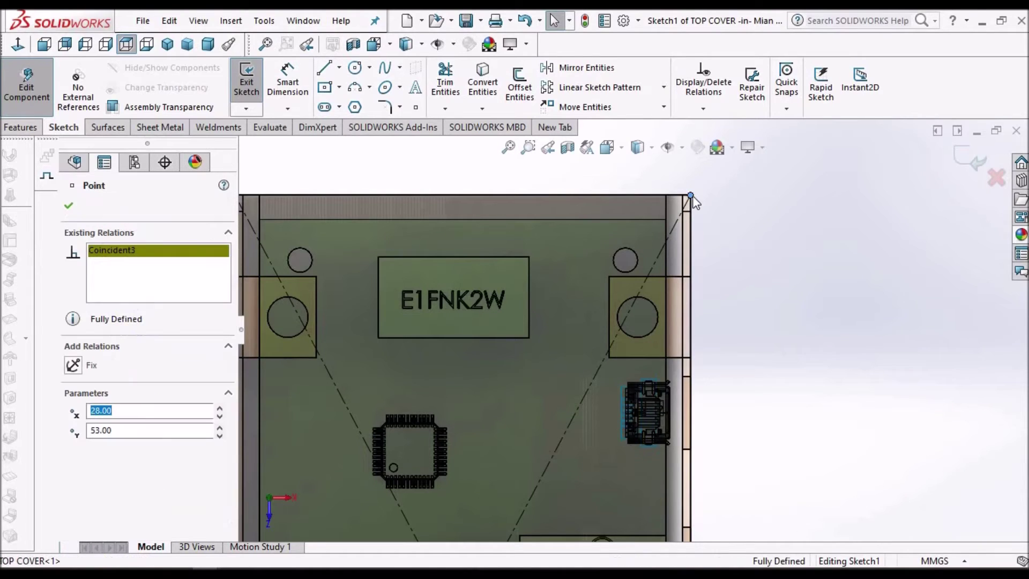
pyautogui.rightClick(124, 256)
pyautogui.click(171, 266)
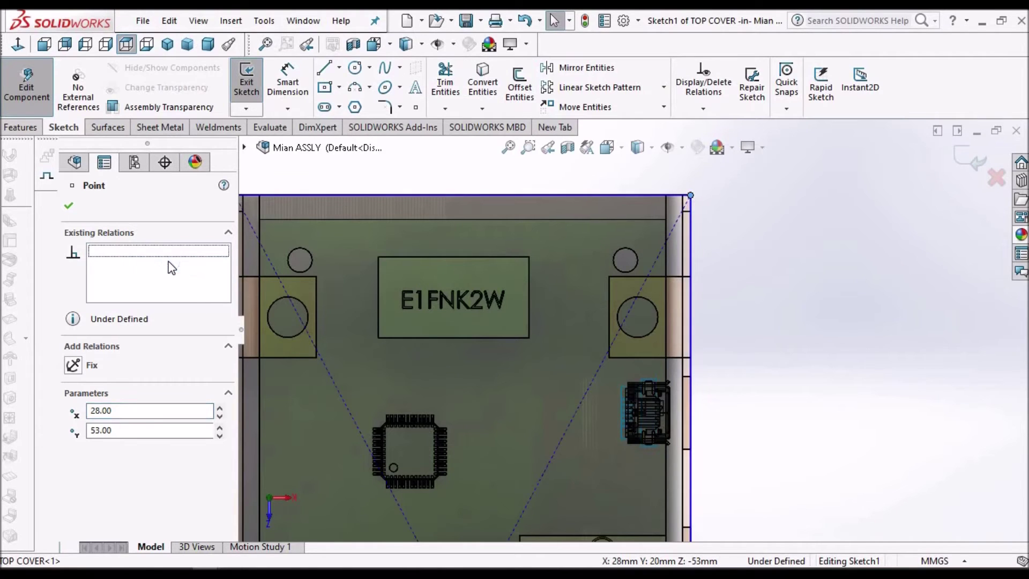
pyautogui.click(701, 203)
# Make the sketch rectangle's upper-right corner point coincident with the enclosure body's outer corner
pyautogui.scroll(-1, 686, 205)
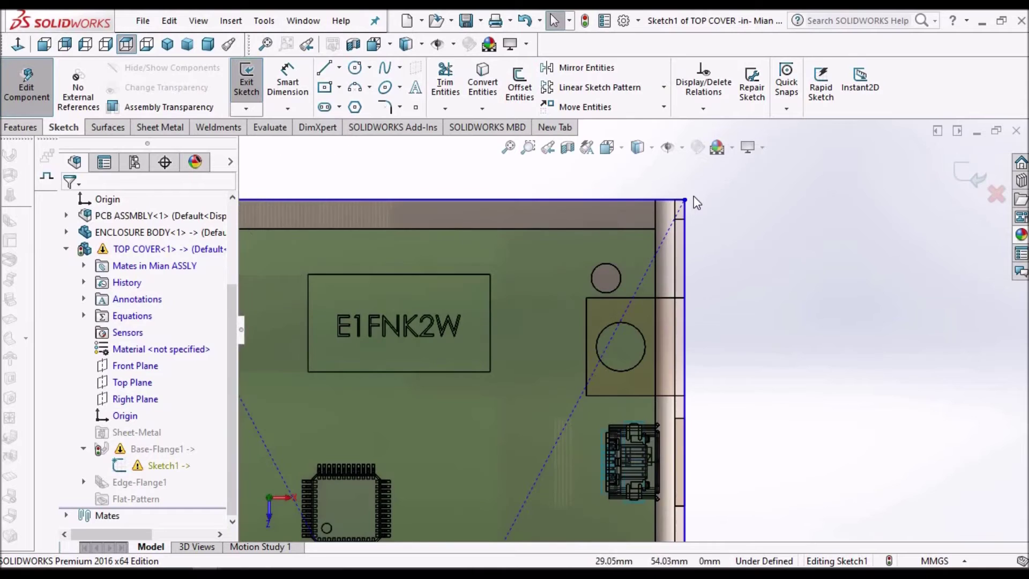
pyautogui.scroll(-1, 686, 205)
pyautogui.click(678, 206)
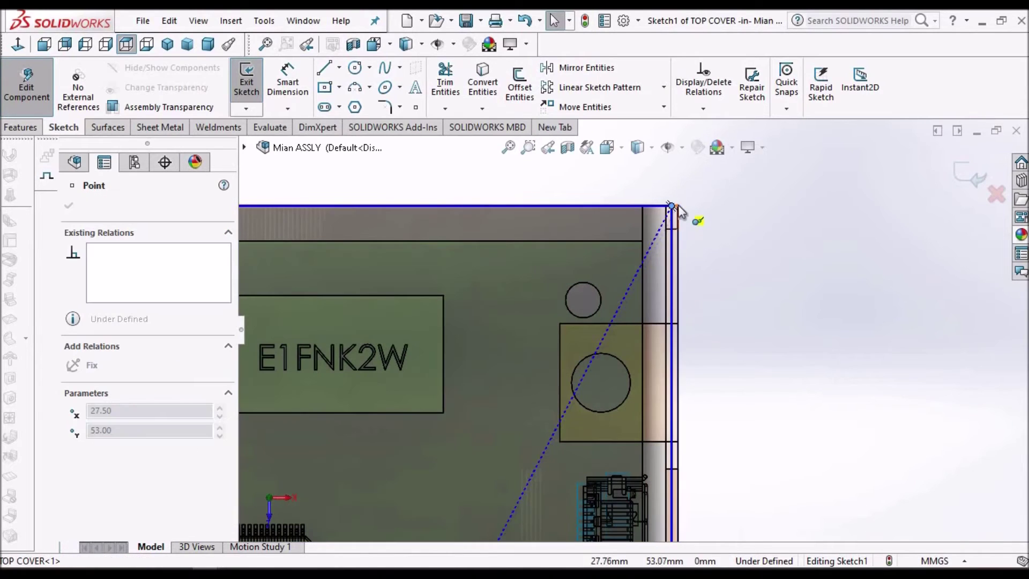
pyautogui.click(704, 221)
pyautogui.click(731, 309)
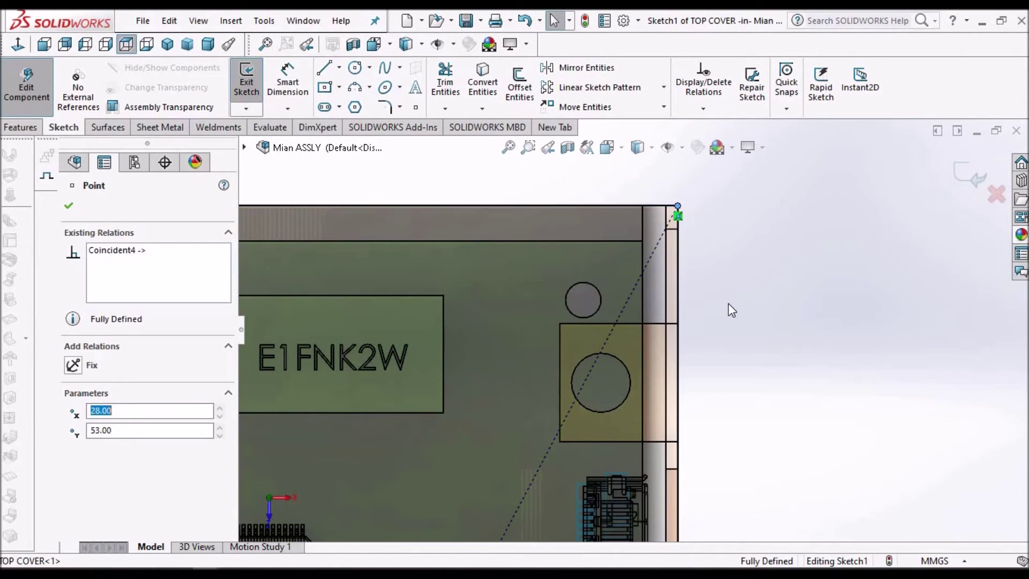
pyautogui.scroll(1, 966, 166)
# Exit the base flange sketch, inspect the rebuilt top cover from the connector side, and finish editing the component
pyautogui.click(966, 170)
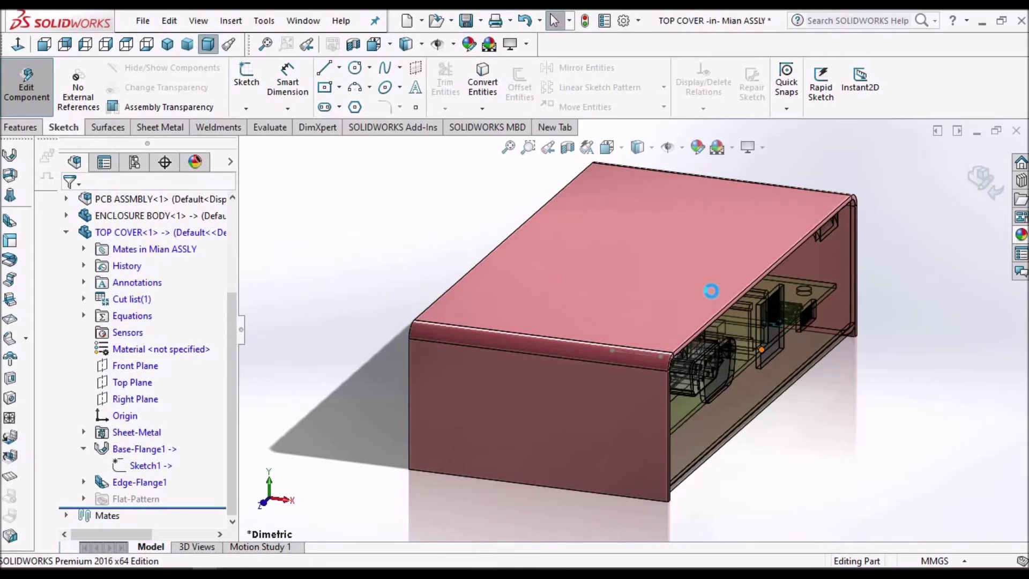
pyautogui.moveTo(692, 279); pyautogui.dragTo(621, 253, button='middle')
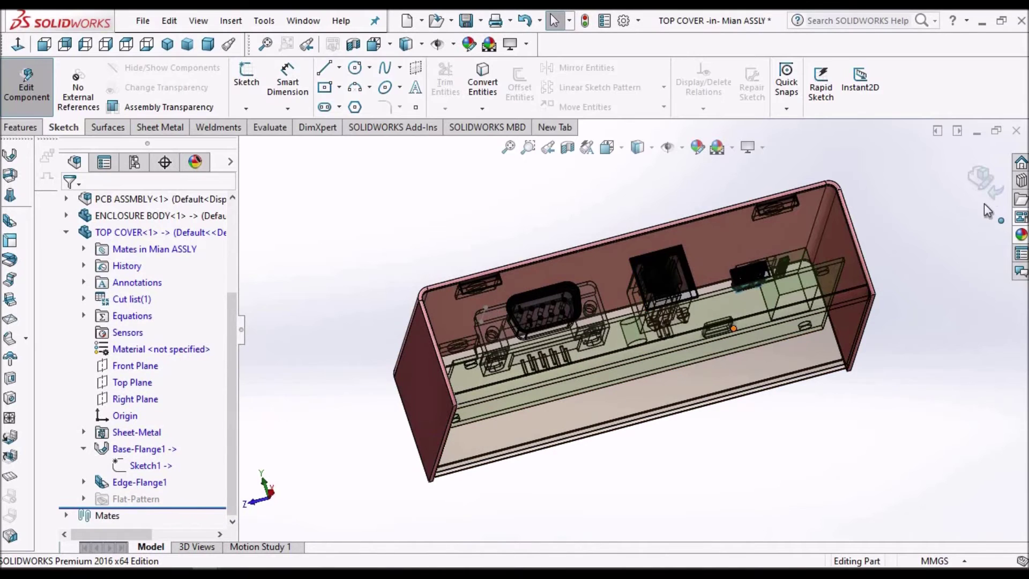
pyautogui.click(981, 180)
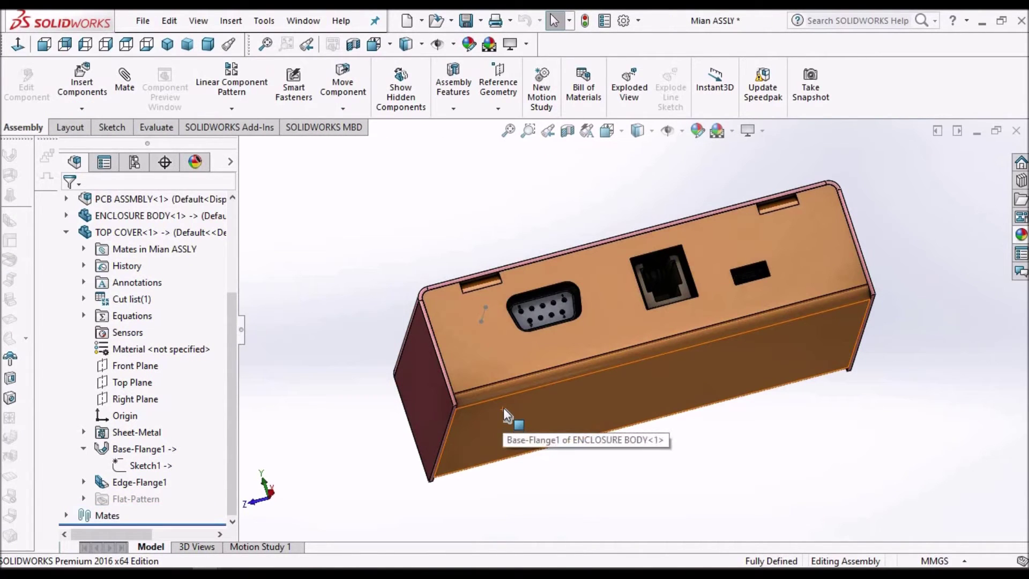
# Open the enclosure body part from the assembly and start a new sketch on its inner base face
pyautogui.click(503, 407)
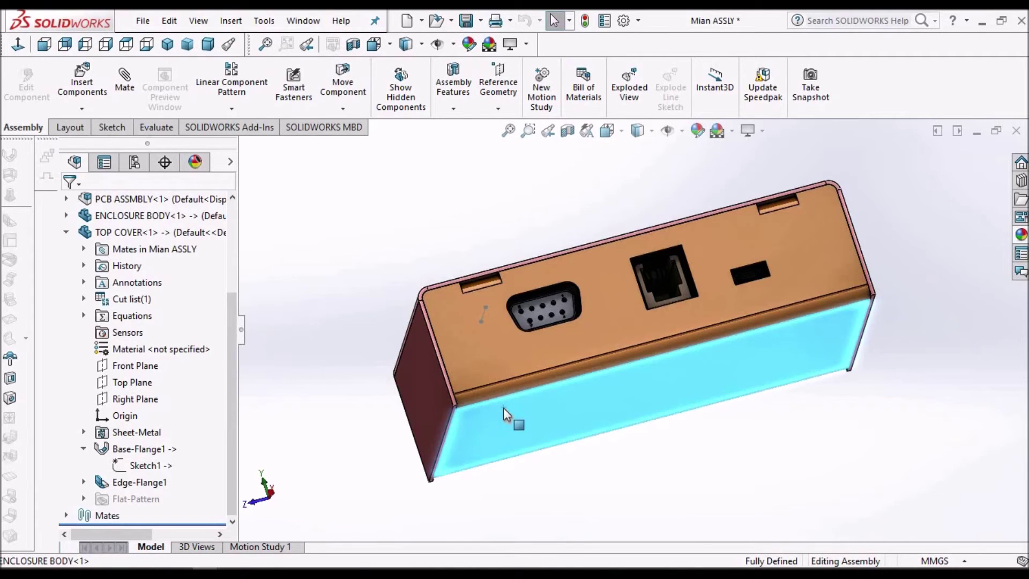
pyautogui.rightClick(503, 407)
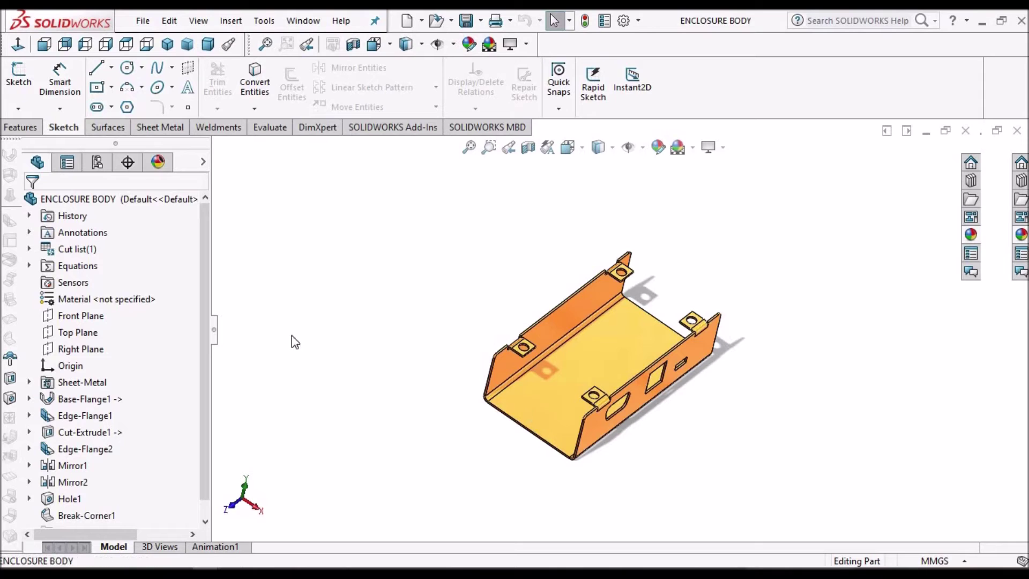
pyautogui.click(83, 399)
pyautogui.click(21, 83)
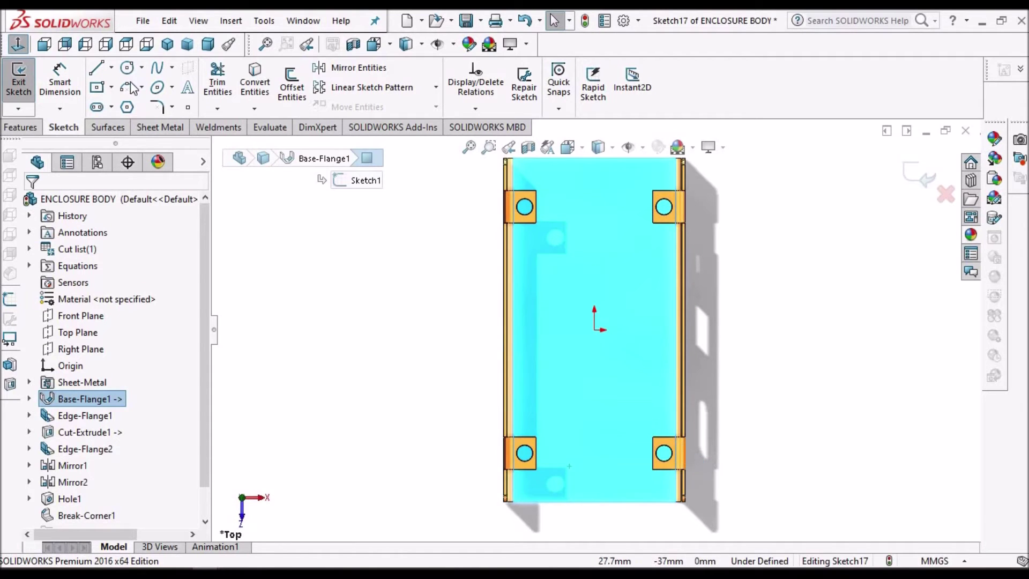
# Sketch a corner rectangle about 36 by 12 mm just beyond the base's front edge
pyautogui.click(111, 87)
pyautogui.click(119, 107)
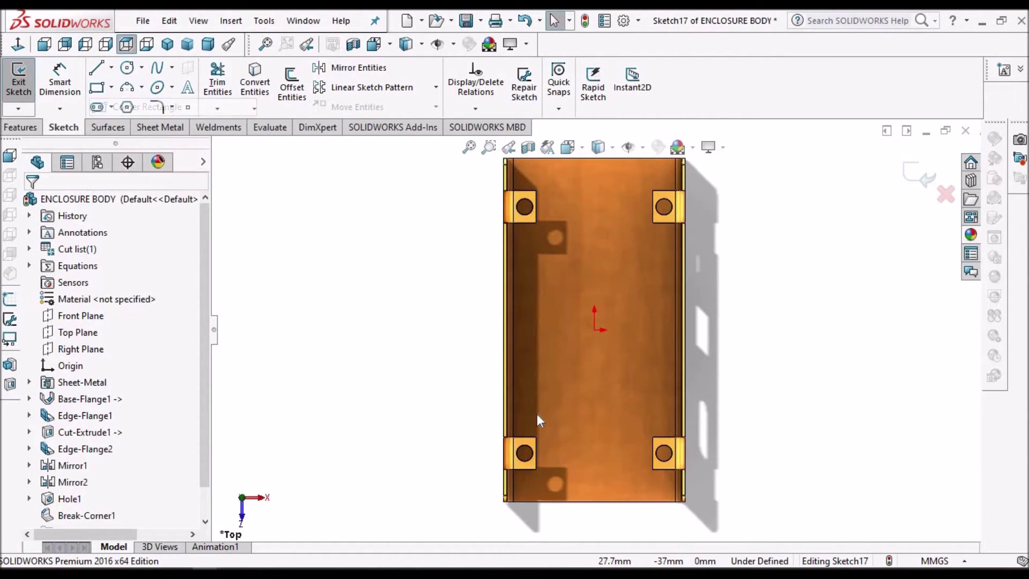
pyautogui.scroll(3, 625, 478)
pyautogui.scroll(-3, 584, 461)
pyautogui.click(553, 396)
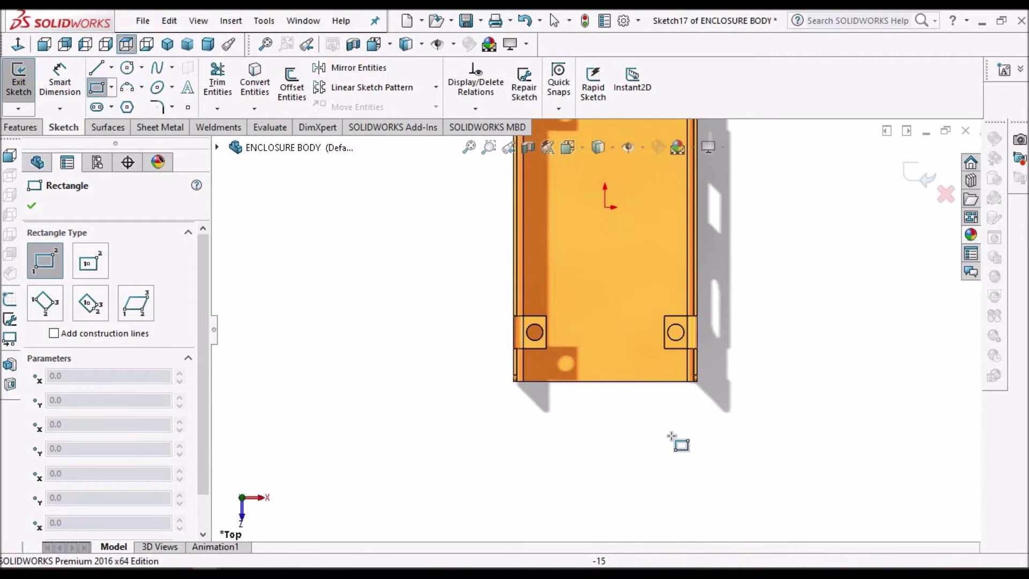
pyautogui.click(671, 435)
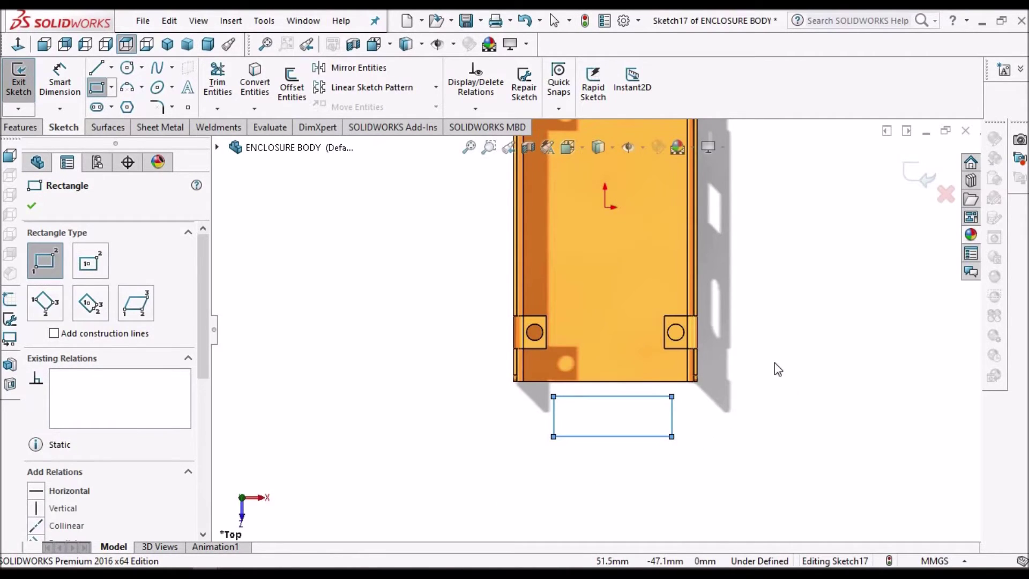
pyautogui.rightClick(774, 362)
pyautogui.click(808, 375)
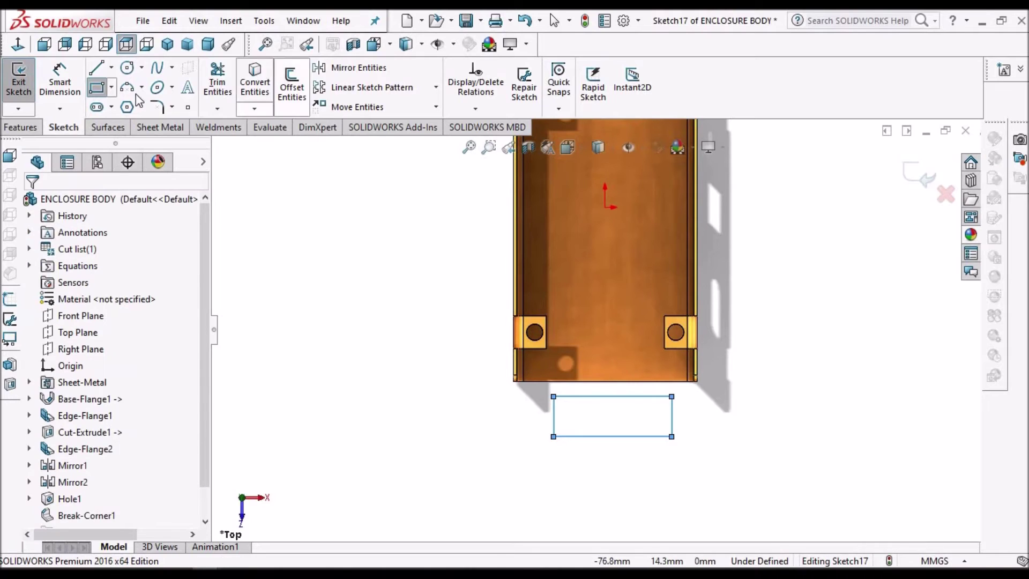
# Sketch a horizontal centerline about 36 mm long from the origin past the base's right flange
pyautogui.click(110, 72)
pyautogui.click(126, 106)
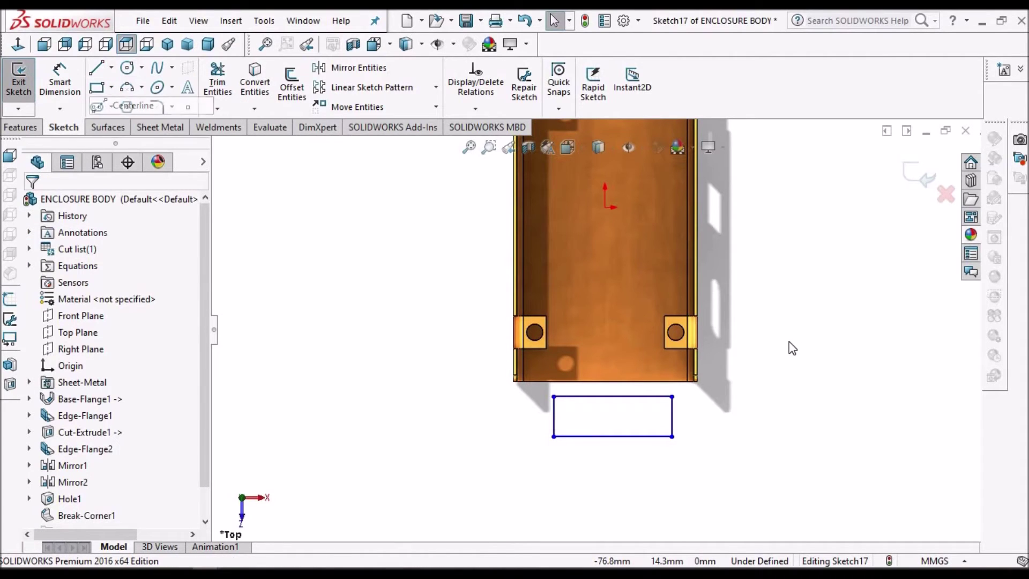
pyautogui.scroll(2, 786, 340)
pyautogui.click(529, 326)
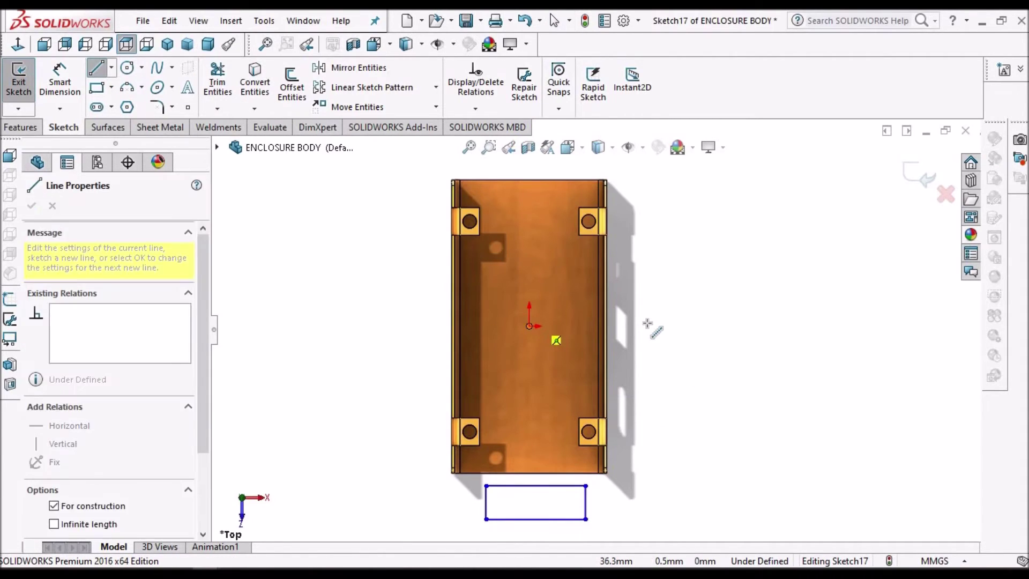
pyautogui.click(647, 326)
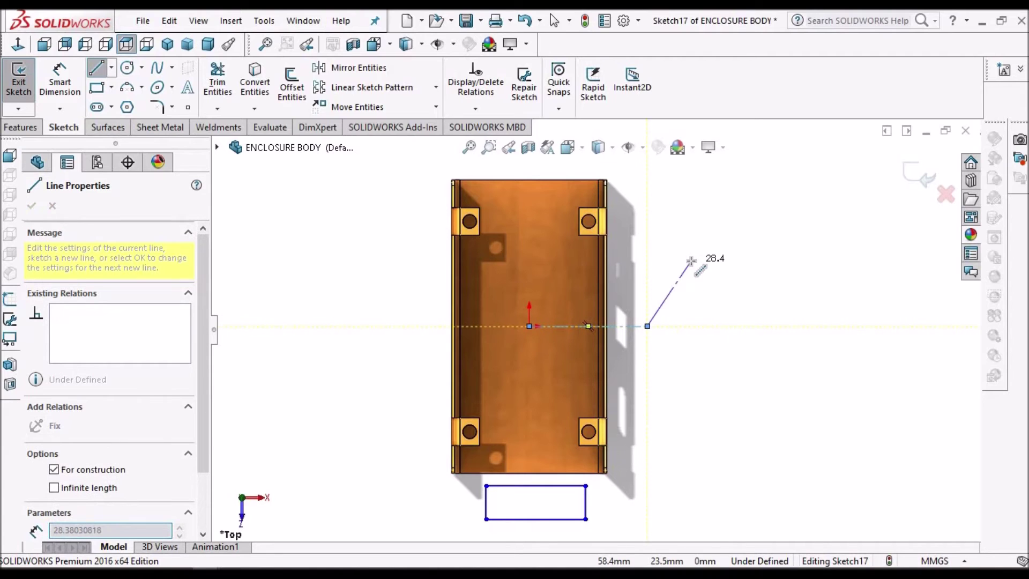
pyautogui.rightClick(699, 268)
pyautogui.click(731, 298)
pyautogui.press('Escape')
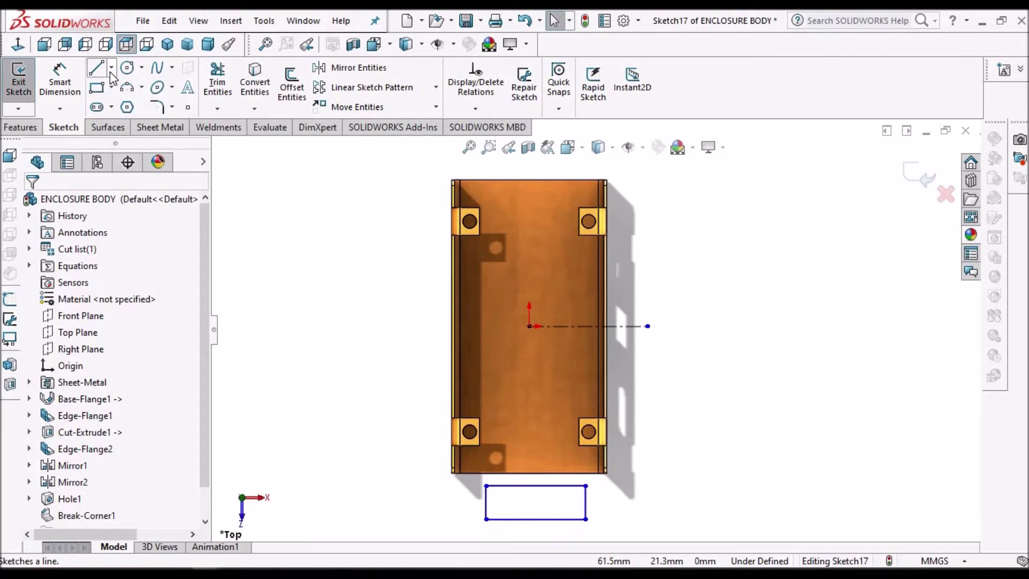
pyautogui.click(110, 74)
pyautogui.click(667, 249)
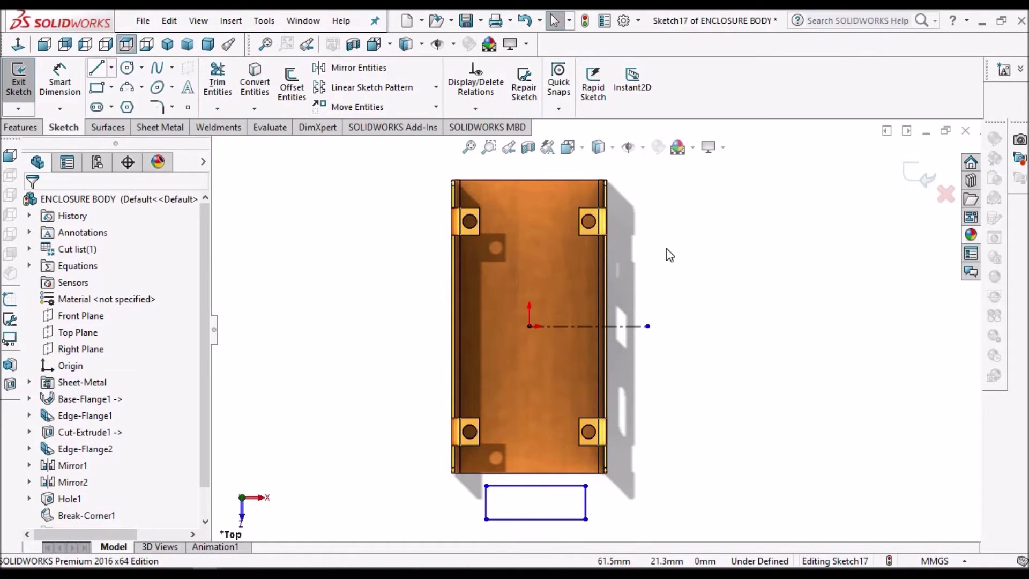
# Make the rectangle's upper line collinear with the front edge of the base
pyautogui.scroll(-1, 576, 431)
pyautogui.click(587, 399)
pyautogui.click(294, 427)
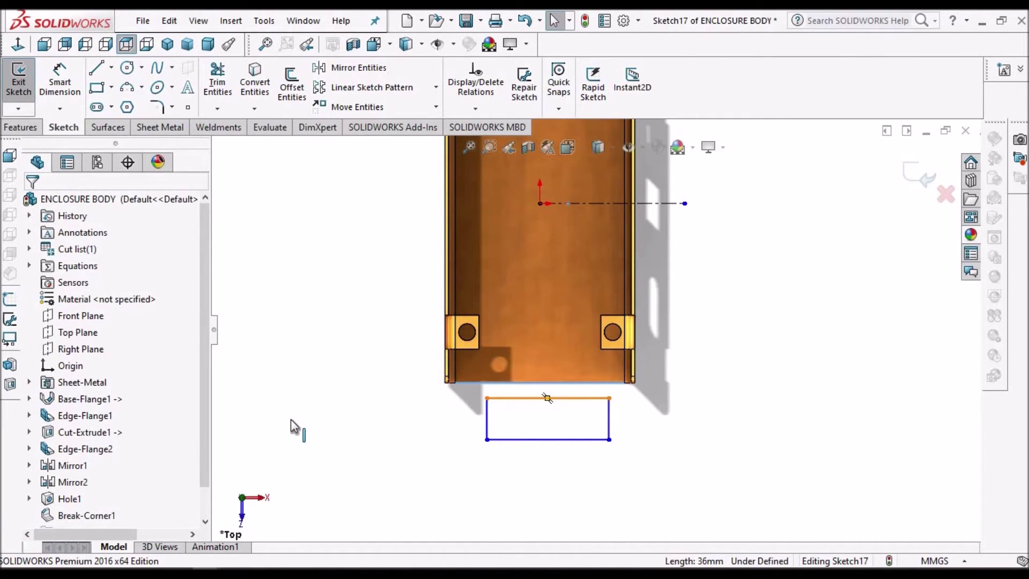
pyautogui.keyDown('ctrl'); pyautogui.click(546, 398); pyautogui.keyUp('ctrl')
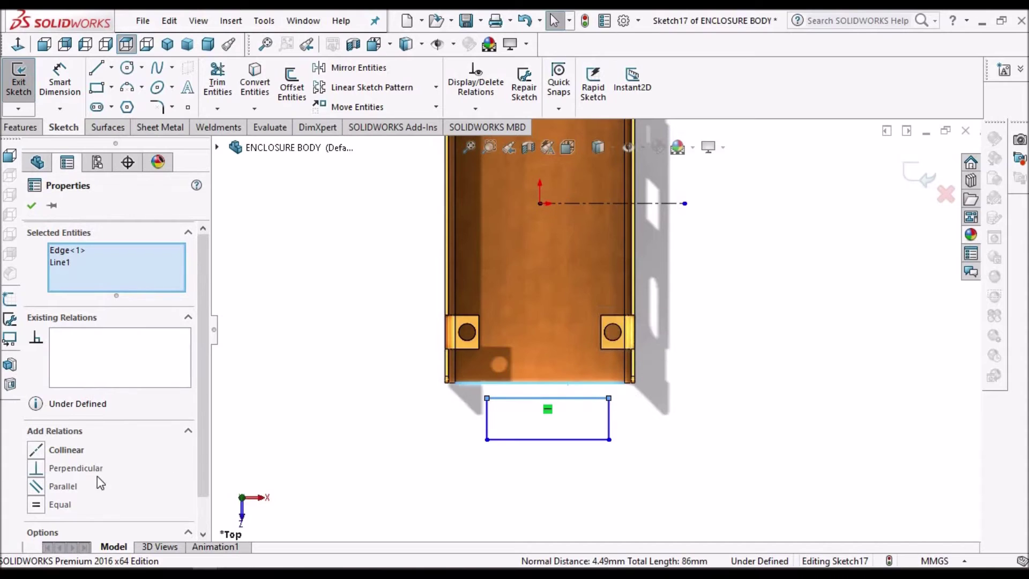
pyautogui.click(42, 453)
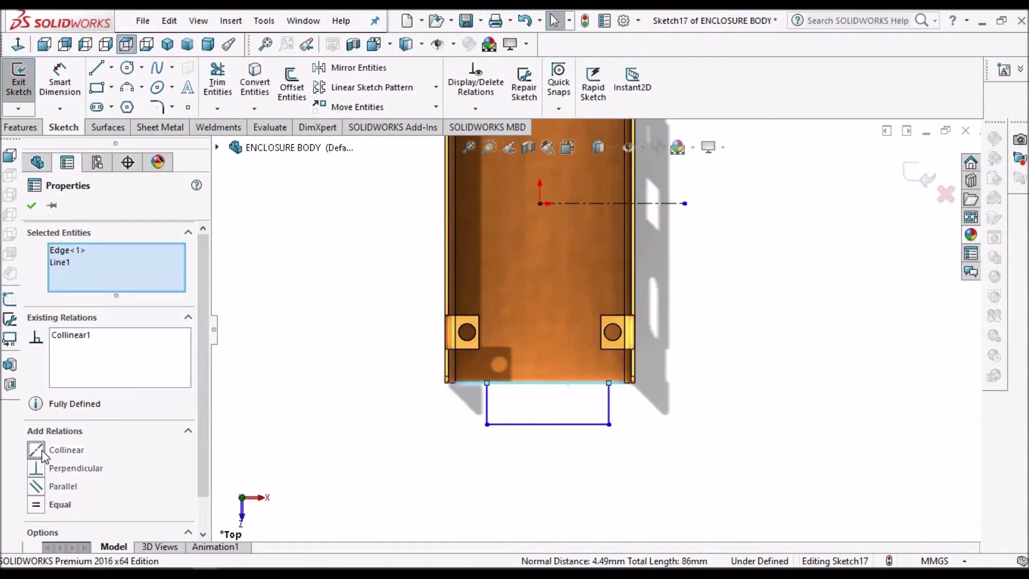
pyautogui.click(741, 322)
# Align the midpoint of the rectangle's upper line vertically with the sketch origin
pyautogui.click(61, 81)
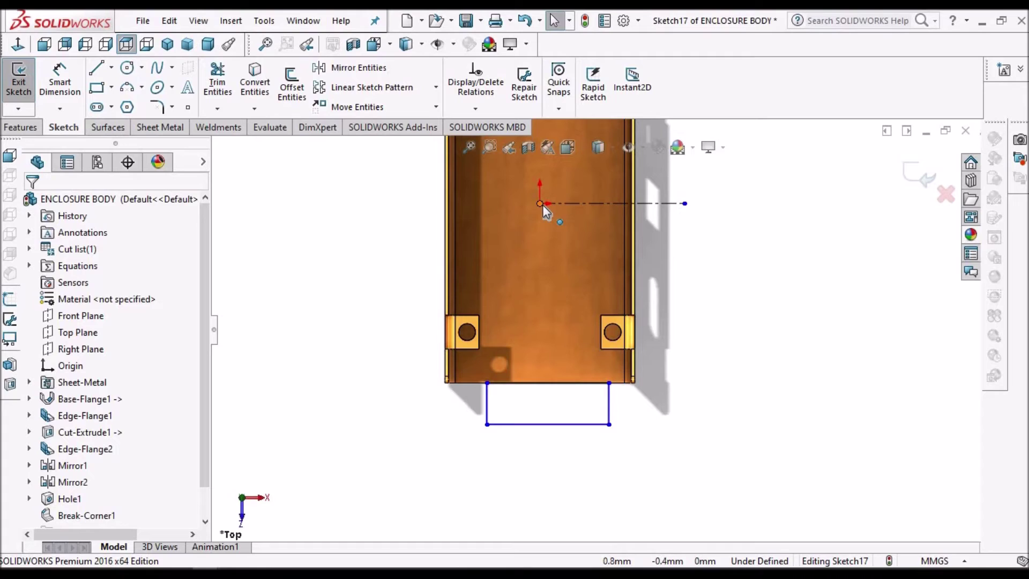
pyautogui.click(544, 383)
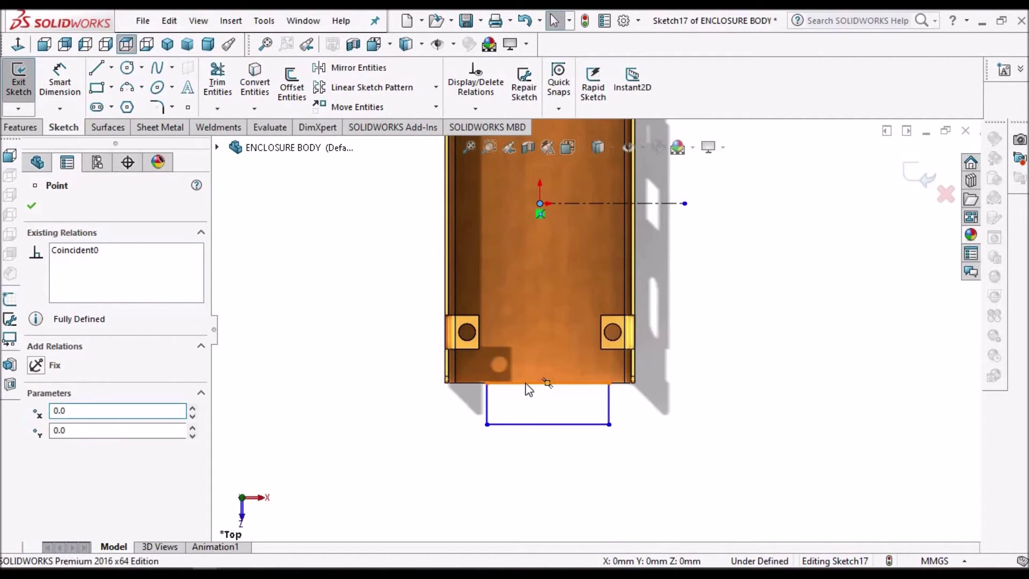
pyautogui.click(525, 383)
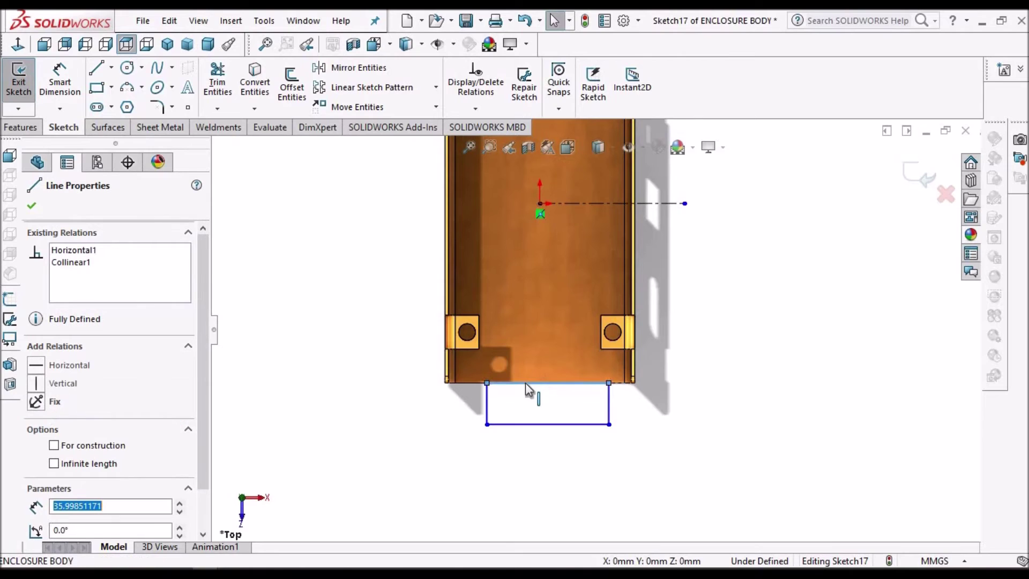
pyautogui.rightClick(525, 383)
pyautogui.click(605, 242)
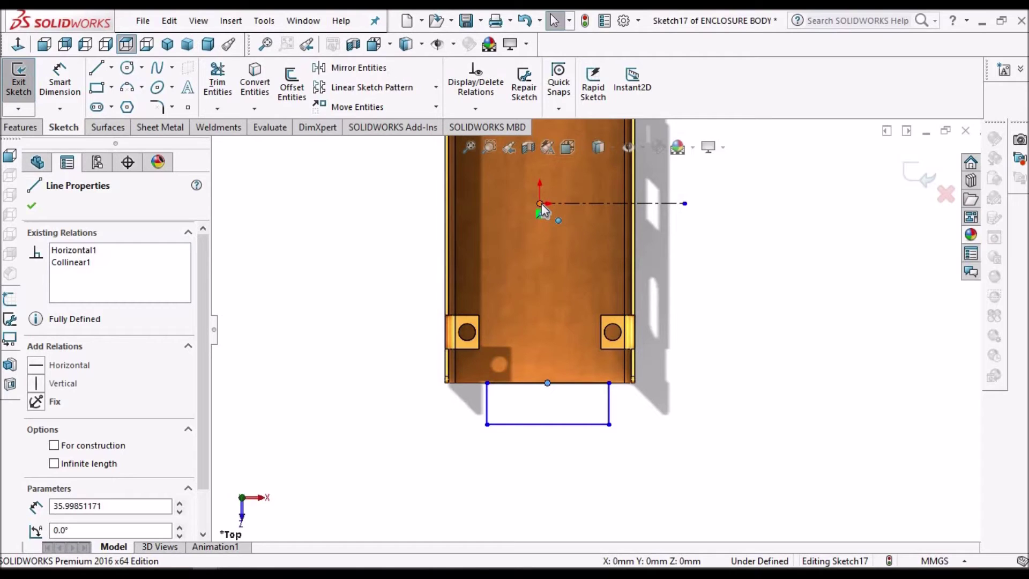
pyautogui.moveTo(470, 280); pyautogui.dragTo(325, 342)
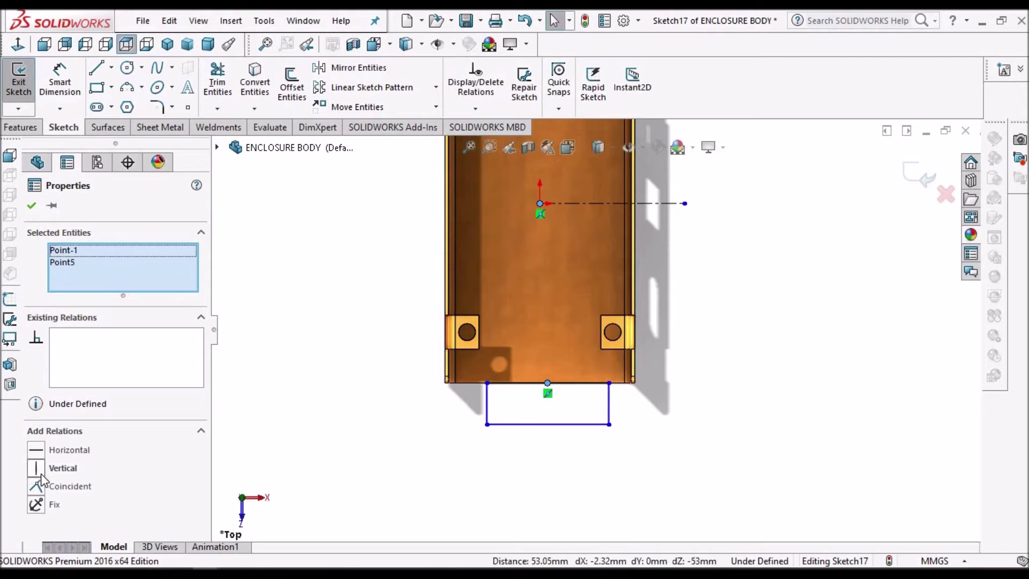
pyautogui.click(38, 471)
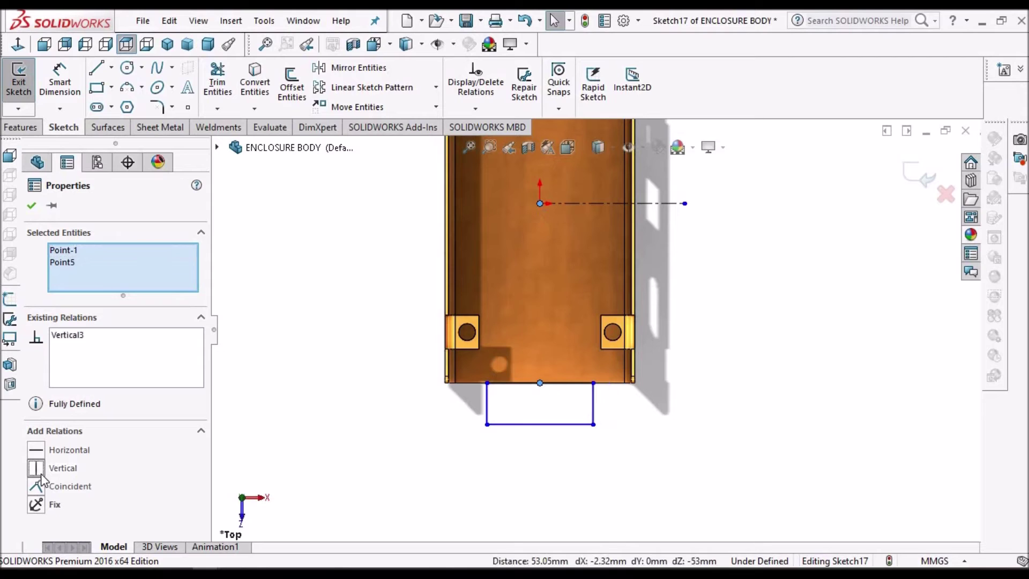
pyautogui.click(398, 251)
# Dimension the rectangle 30 mm wide and 1 mm deep from the base's front edge
pyautogui.click(60, 80)
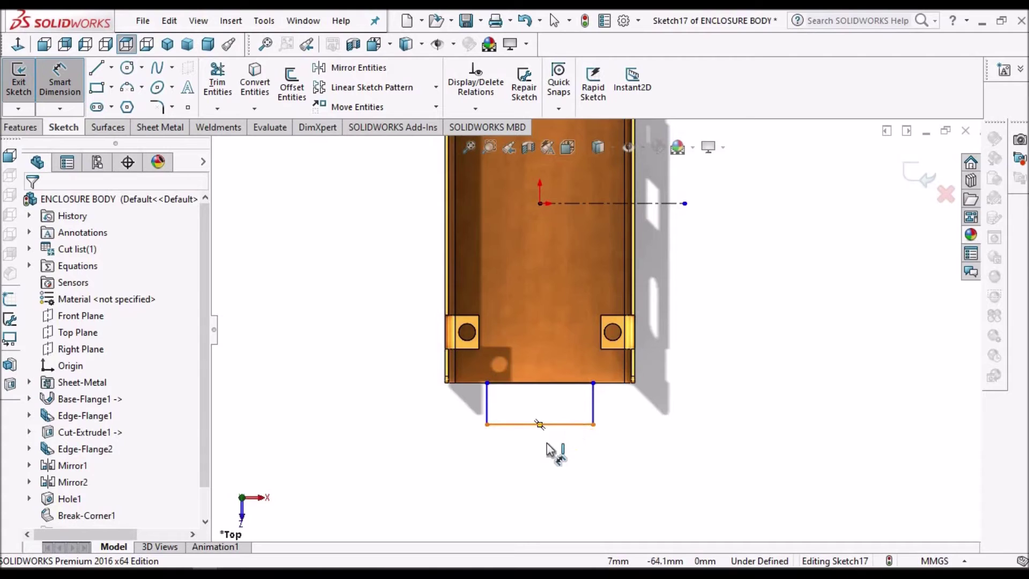
pyautogui.click(542, 424)
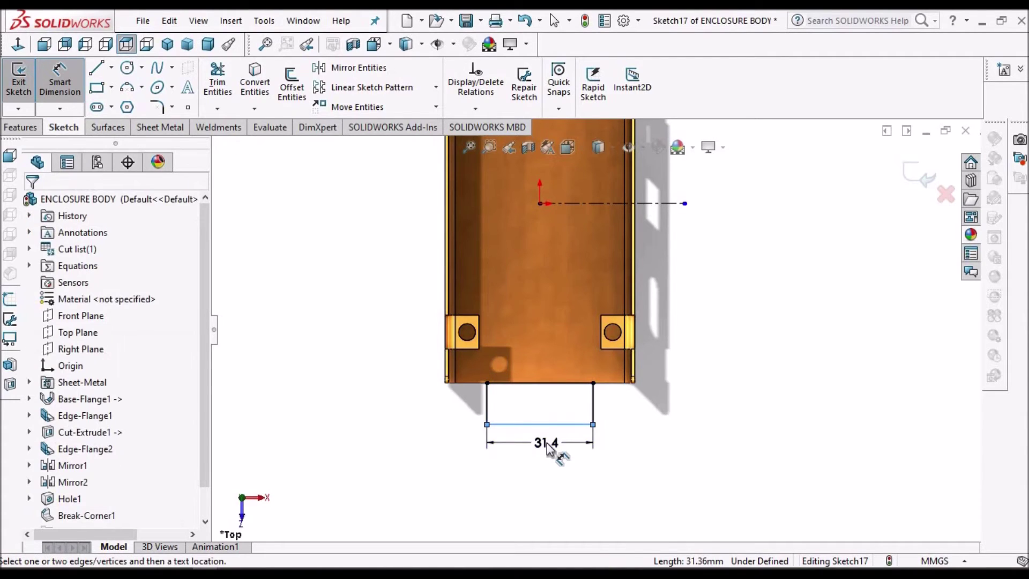
pyautogui.click(547, 446)
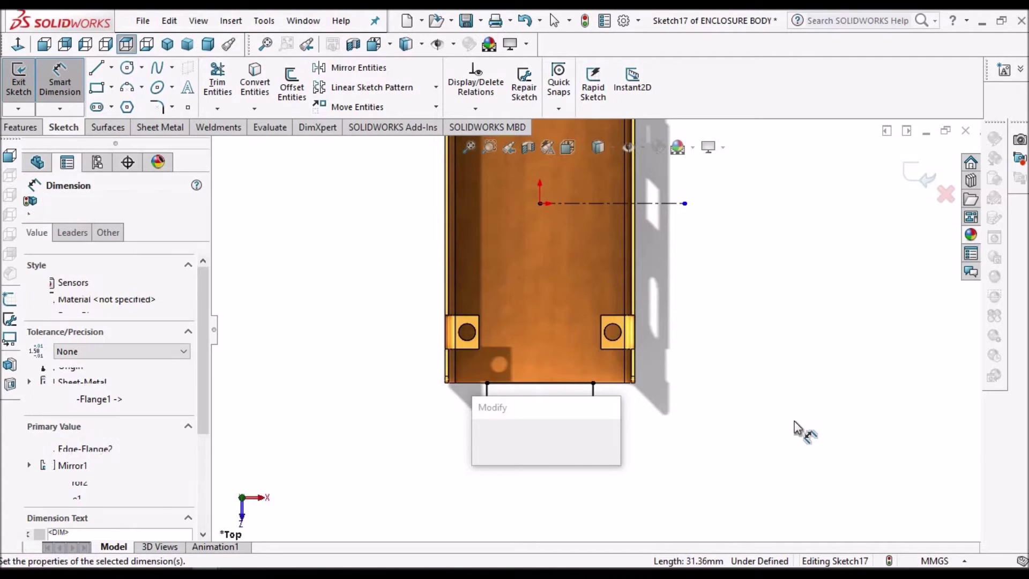
pyautogui.write('40')
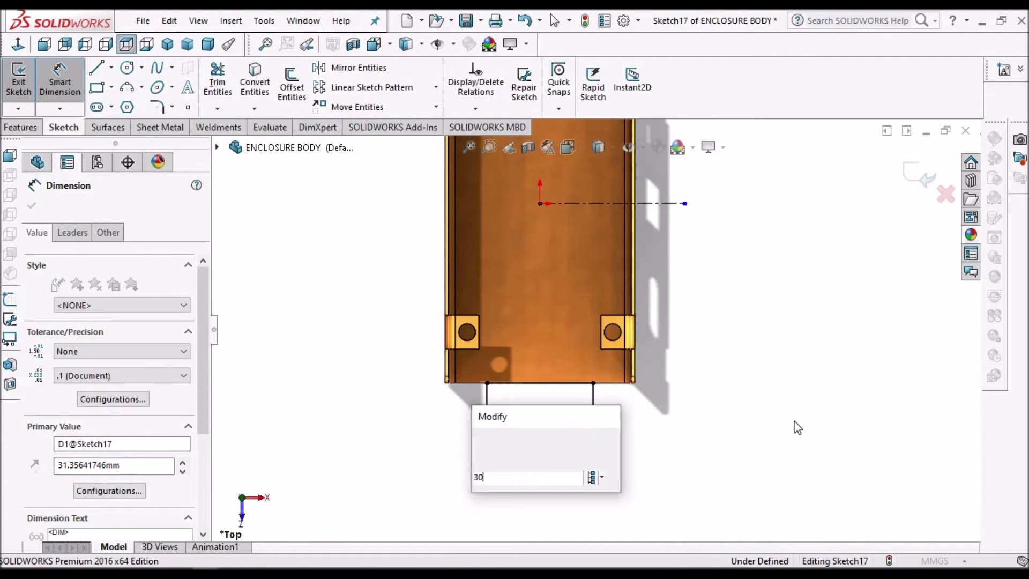
pyautogui.press('Return')
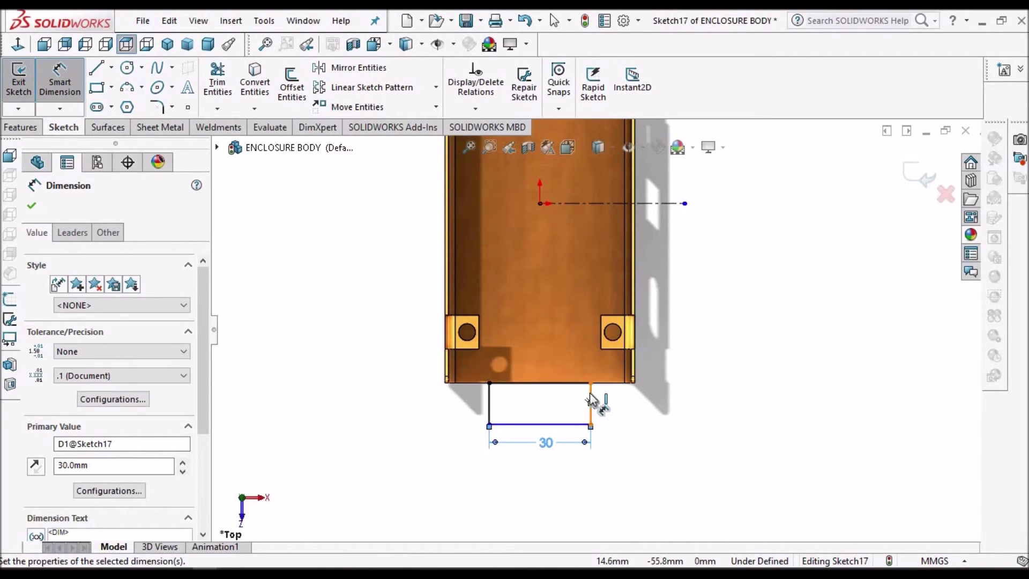
pyautogui.click(697, 419)
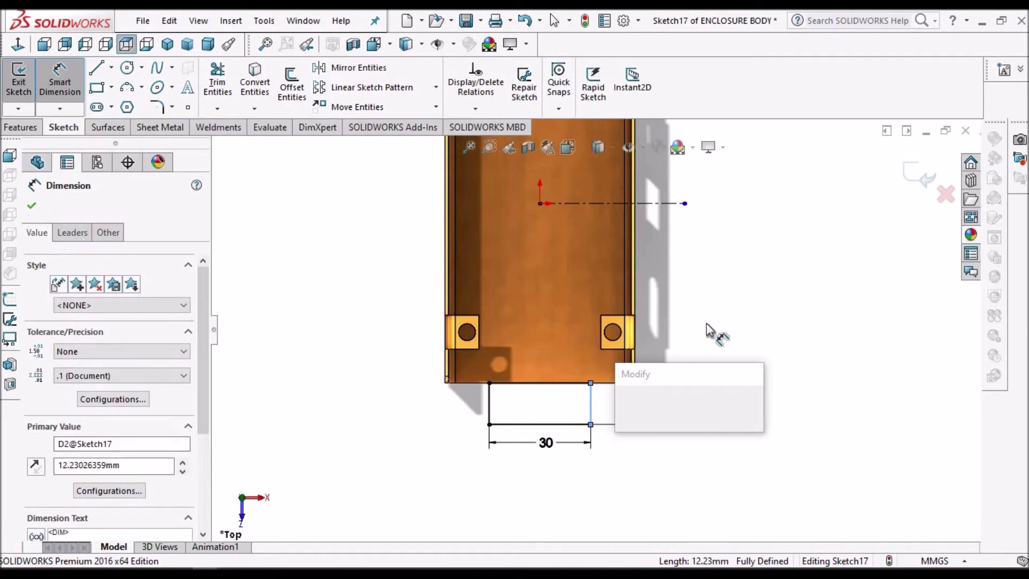
pyautogui.write('1')
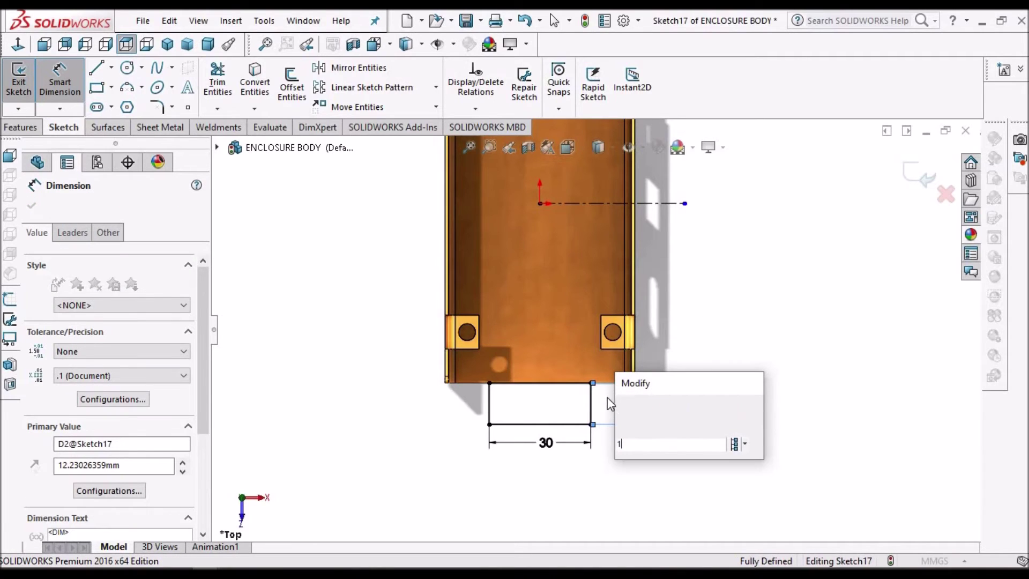
pyautogui.press('Return')
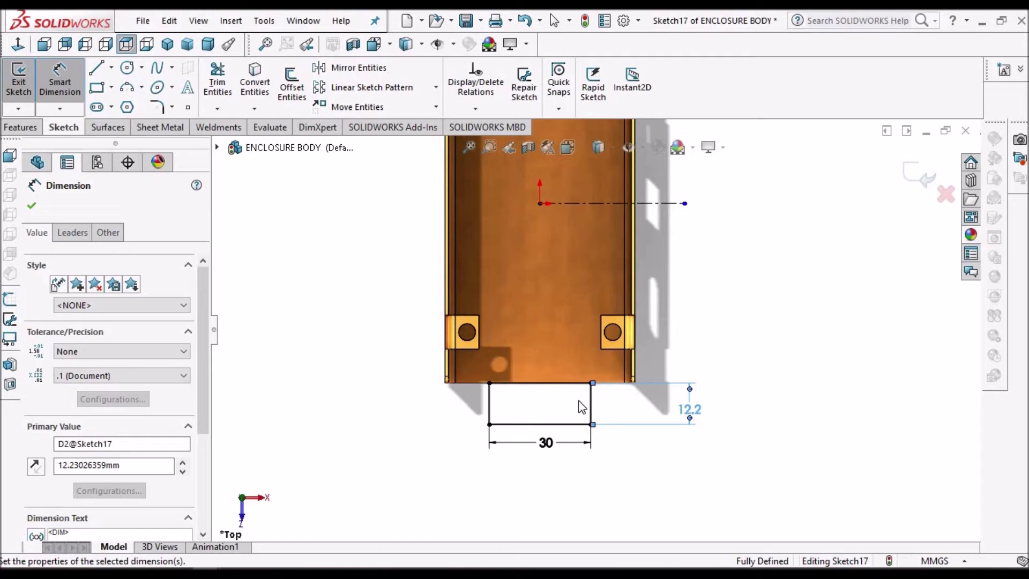
# Exit the base's front-edge profile sketch and reopen it for editing
pyautogui.click(923, 173)
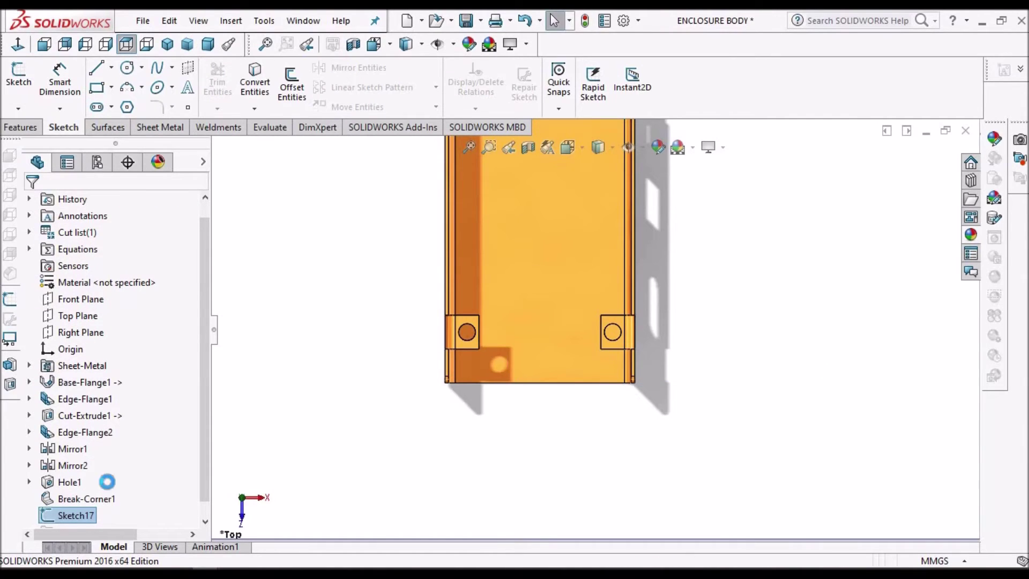
pyautogui.rightClick(82, 514)
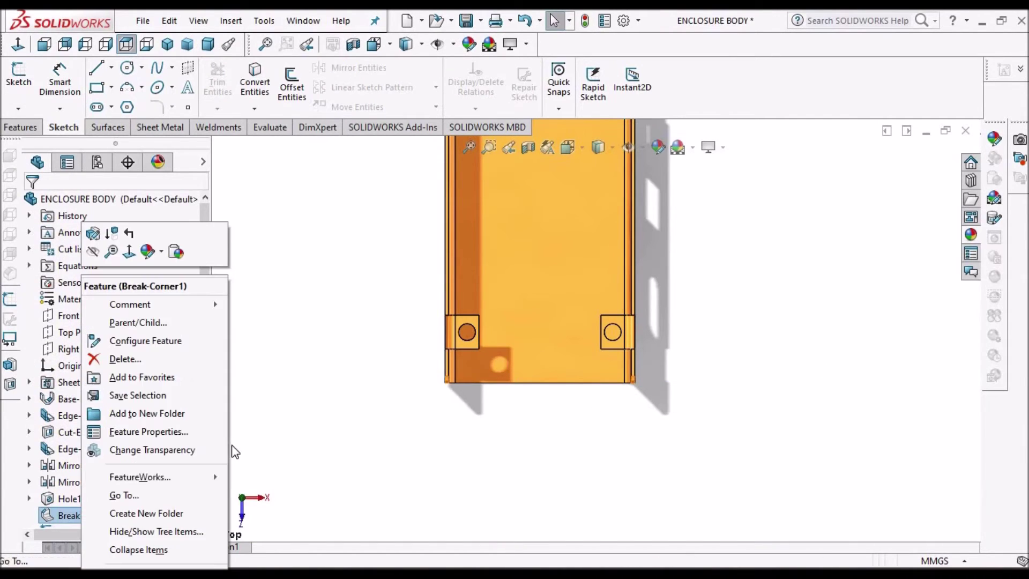
pyautogui.click(176, 449)
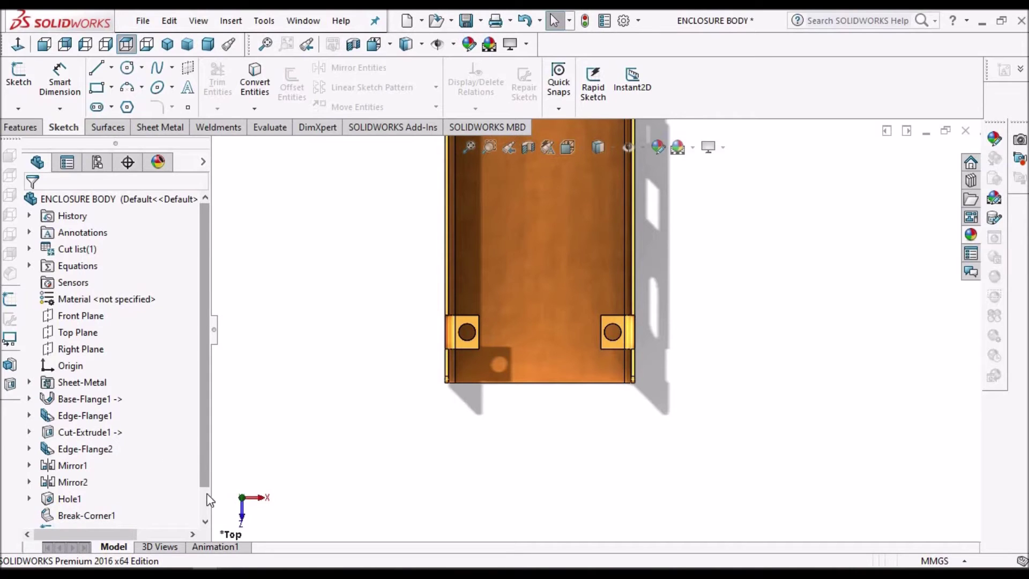
pyautogui.scroll(-1, 207, 515)
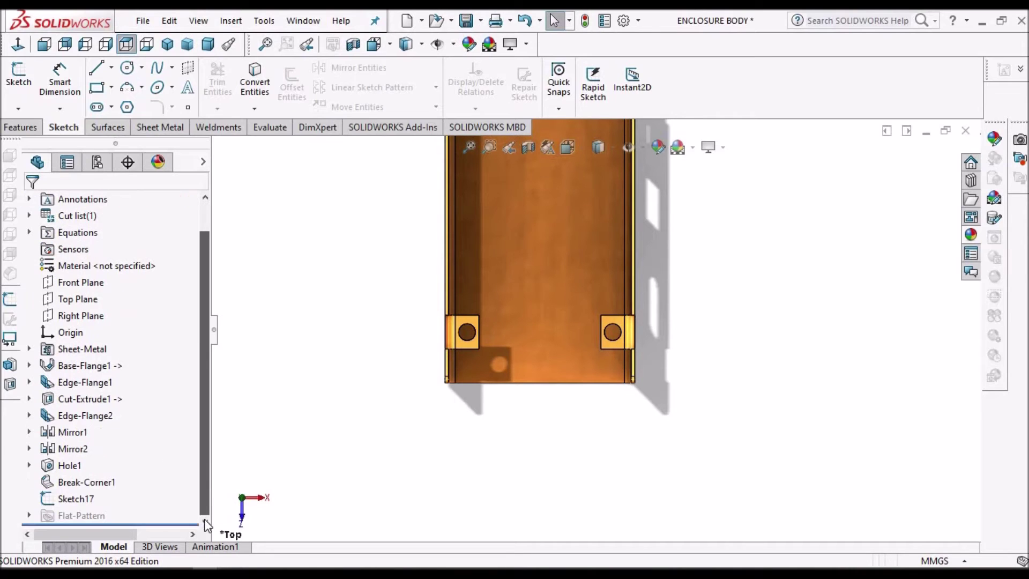
pyautogui.rightClick(73, 496)
pyautogui.click(85, 251)
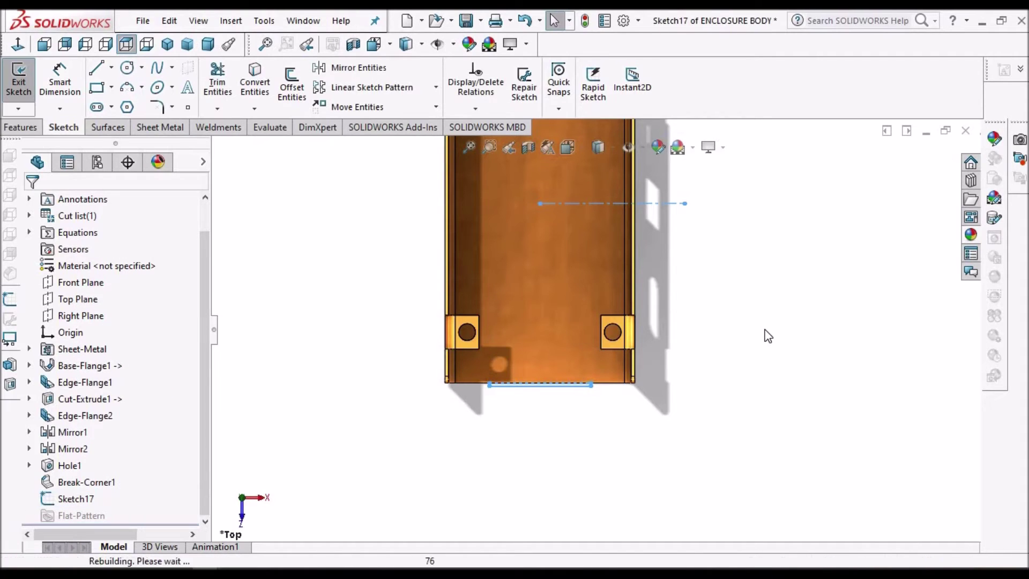
# Mirror the four lines of the front-edge rectangle about the horizontal centerline to copy it onto the base's rear edge
pyautogui.scroll(-1, 648, 207)
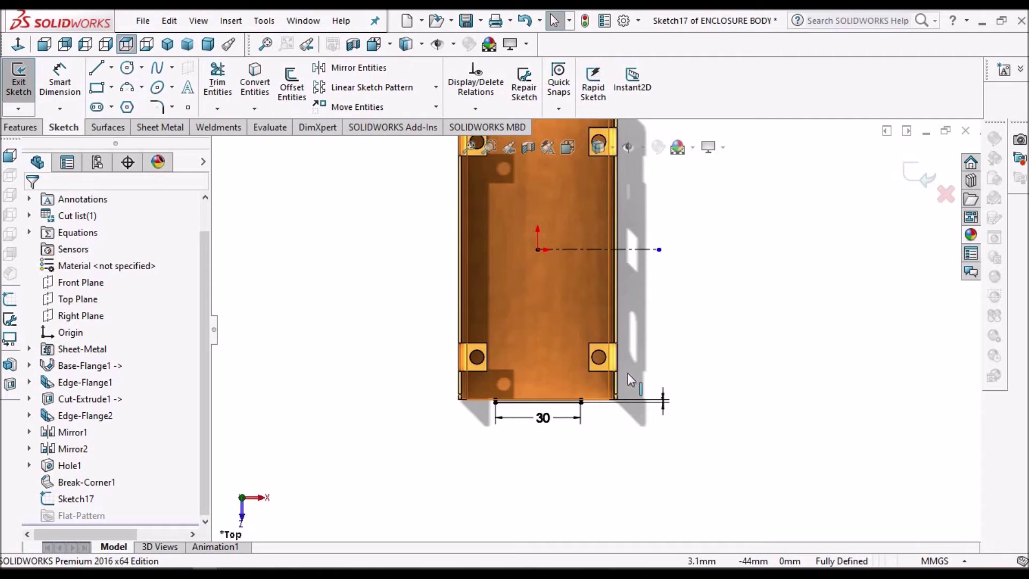
pyautogui.moveTo(687, 360); pyautogui.dragTo(467, 454)
pyautogui.click(362, 106)
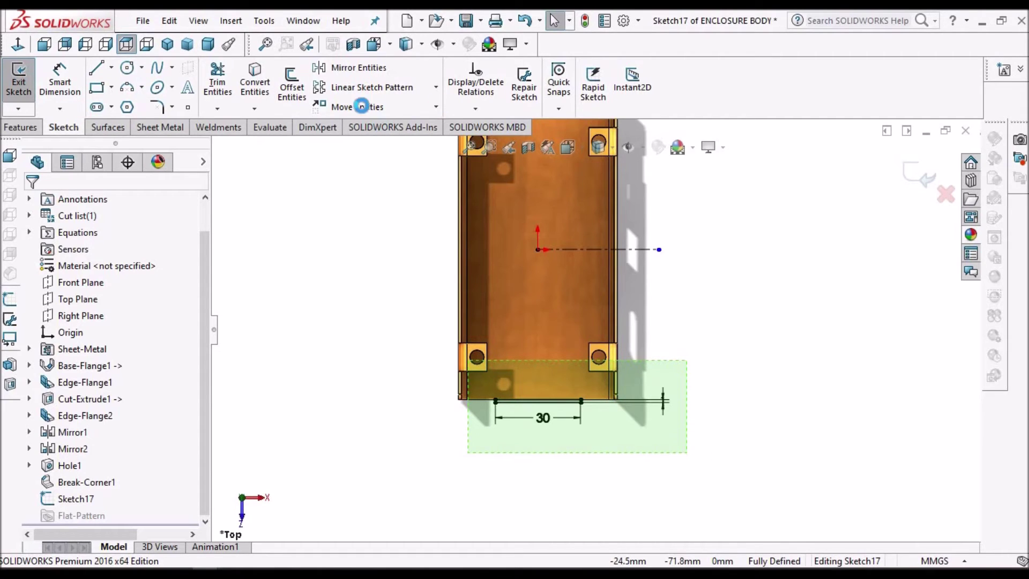
pyautogui.click(361, 67)
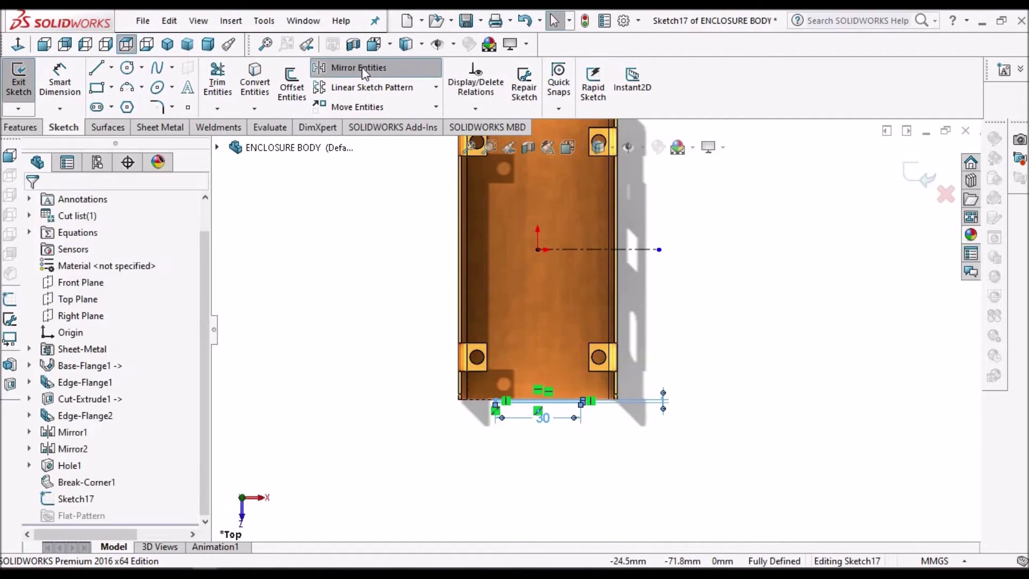
pyautogui.click(599, 251)
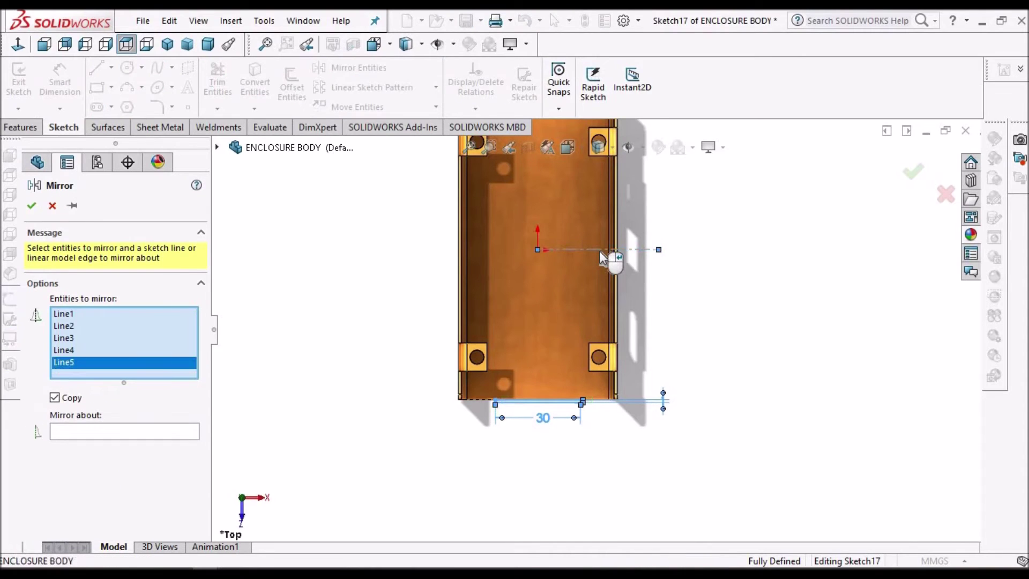
pyautogui.rightClick(62, 364)
pyautogui.click(101, 394)
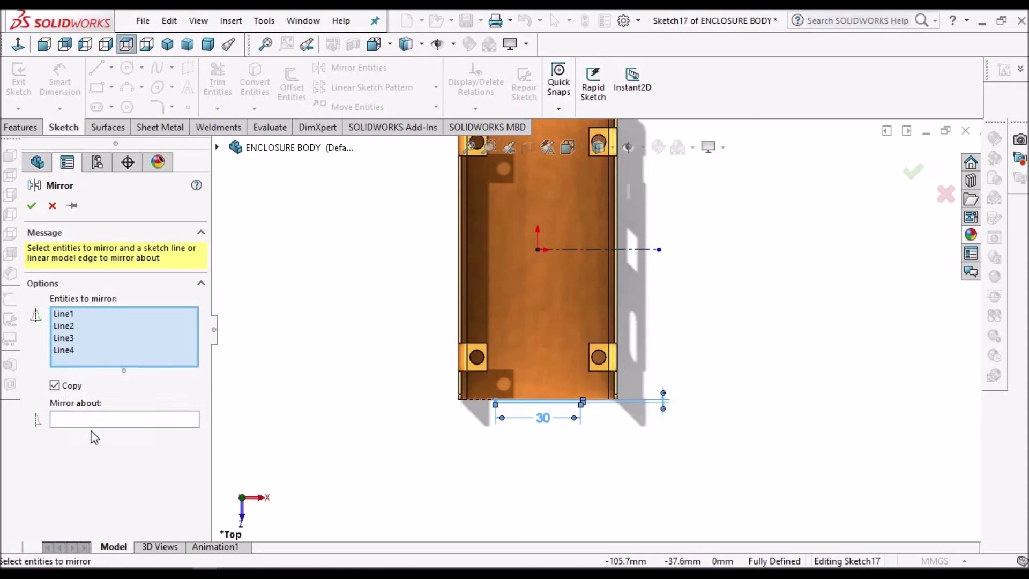
pyautogui.click(156, 420)
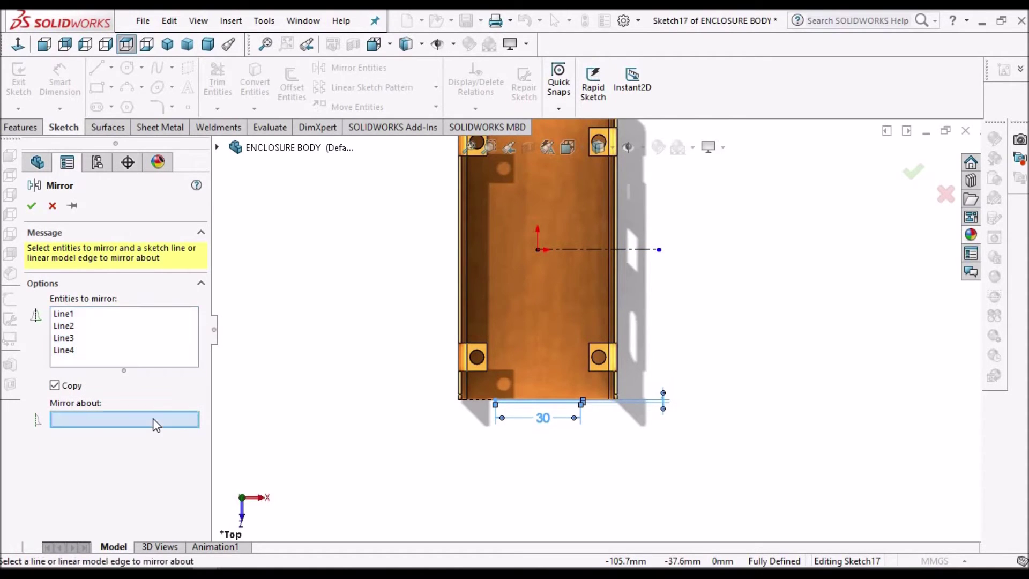
pyautogui.click(589, 250)
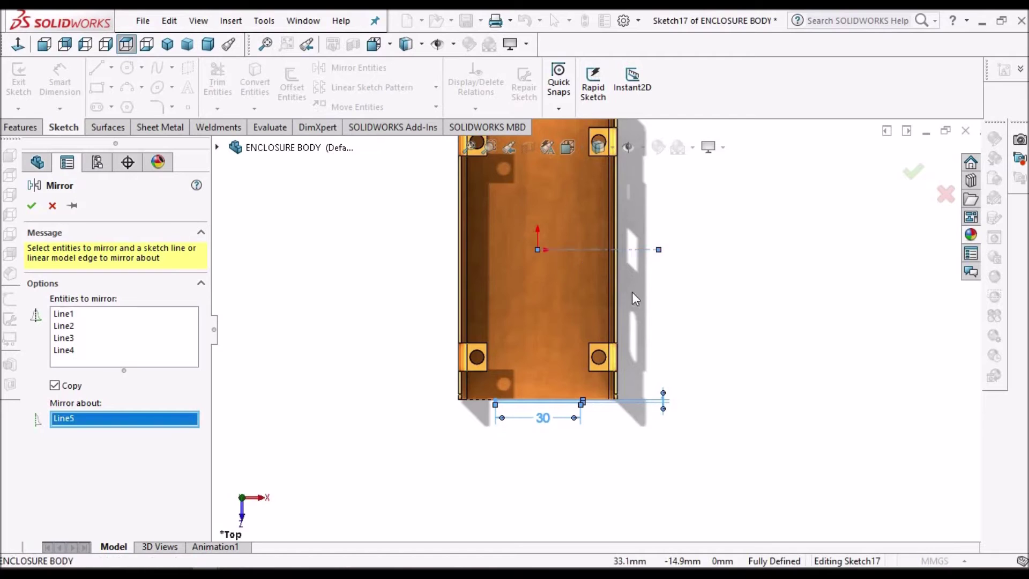
pyautogui.scroll(3, 611, 311)
pyautogui.scroll(-3, 580, 161)
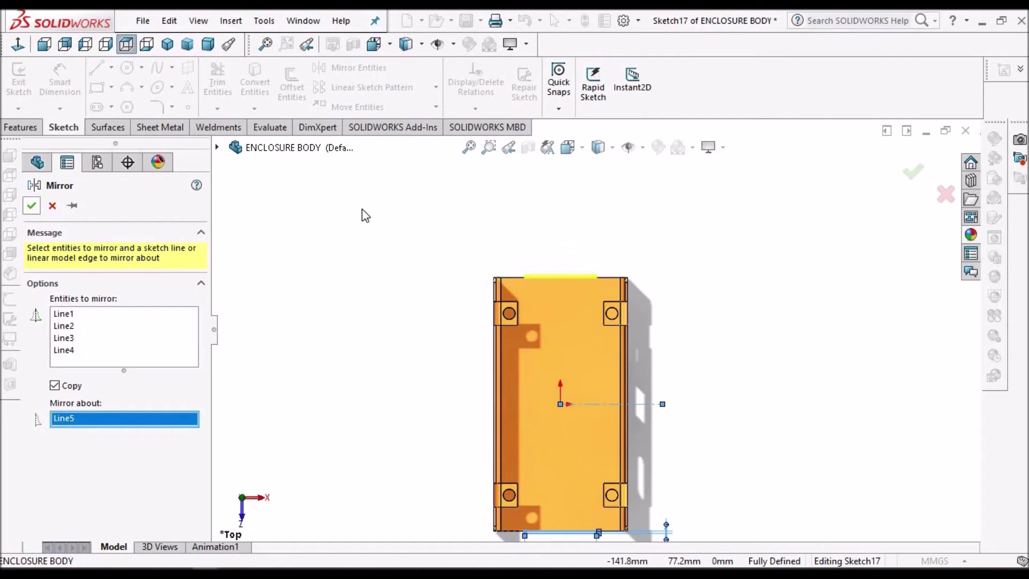
pyautogui.press('Return')
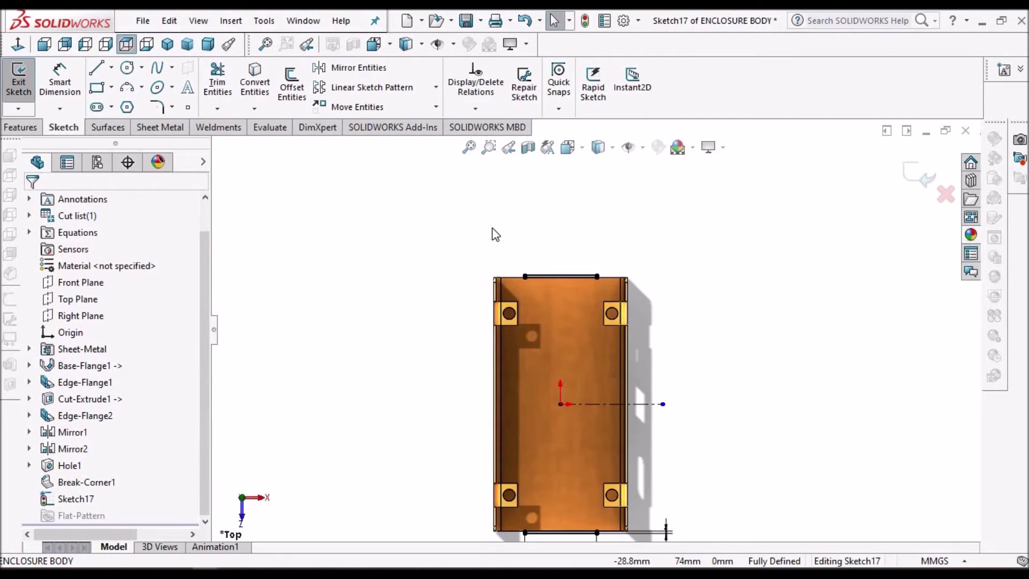
# Create 1 mm thick sheet-metal tabs from the front and rear rectangles, merged with the enclosure base
pyautogui.click(162, 131)
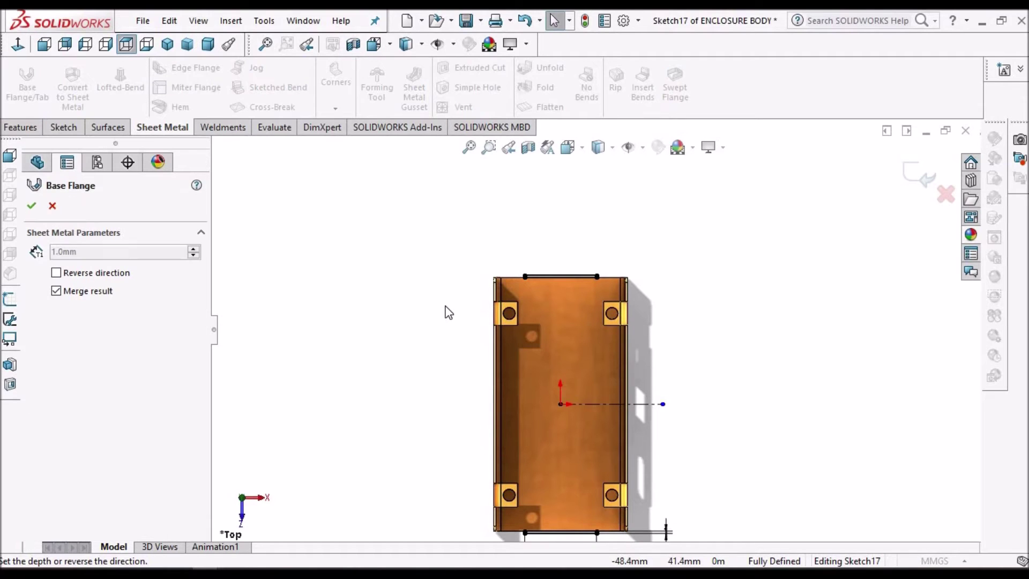
pyautogui.scroll(3, 536, 342)
pyautogui.moveTo(464, 264); pyautogui.dragTo(572, 407, button='middle')
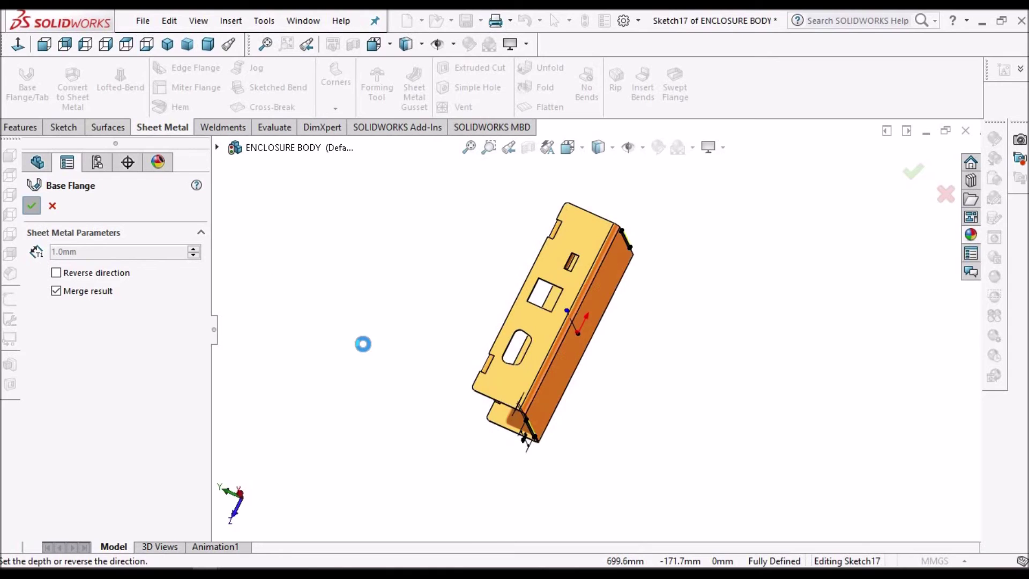
pyautogui.scroll(-2, 571, 420)
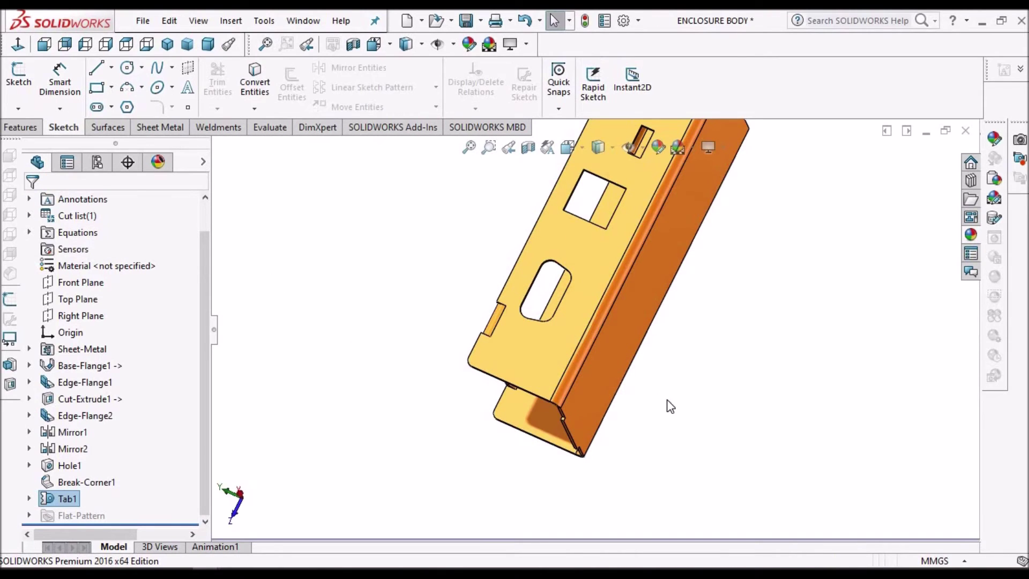
# Examine the tabs on the front and rear edges of the enclosure body's base
pyautogui.scroll(-3, 575, 407)
pyautogui.moveTo(574, 407); pyautogui.dragTo(503, 351, button='middle')
pyautogui.scroll(8, 503, 351)
pyautogui.scroll(-1, 708, 270)
pyautogui.moveTo(715, 292); pyautogui.dragTo(643, 353, button='middle')
pyautogui.scroll(-5, 619, 347)
pyautogui.scroll(-1, 614, 337)
pyautogui.scroll(3, 626, 334)
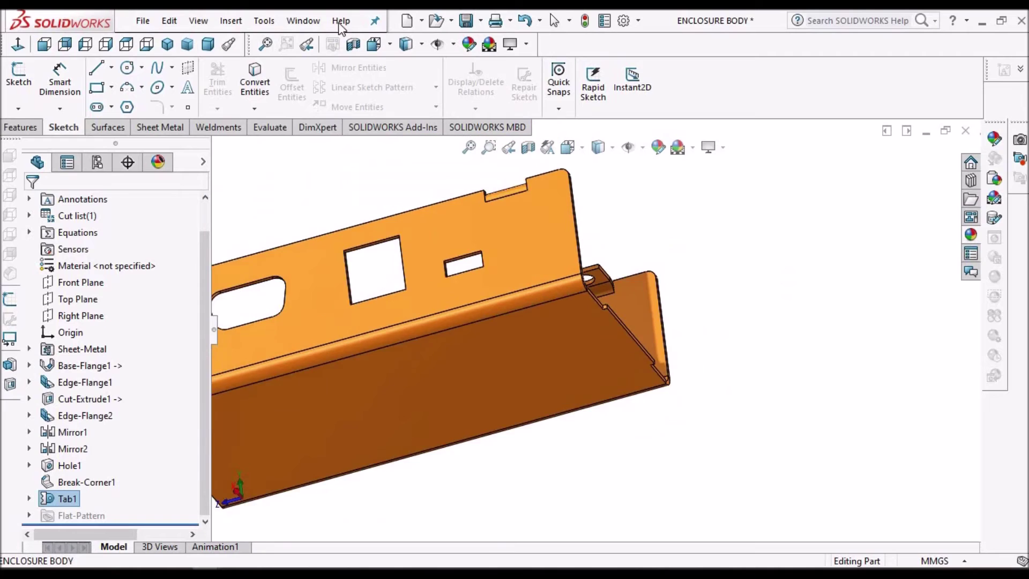
# Switch to the Mian ASSLY assembly and rebuild it with the changed enclosure body
pyautogui.click(318, 21)
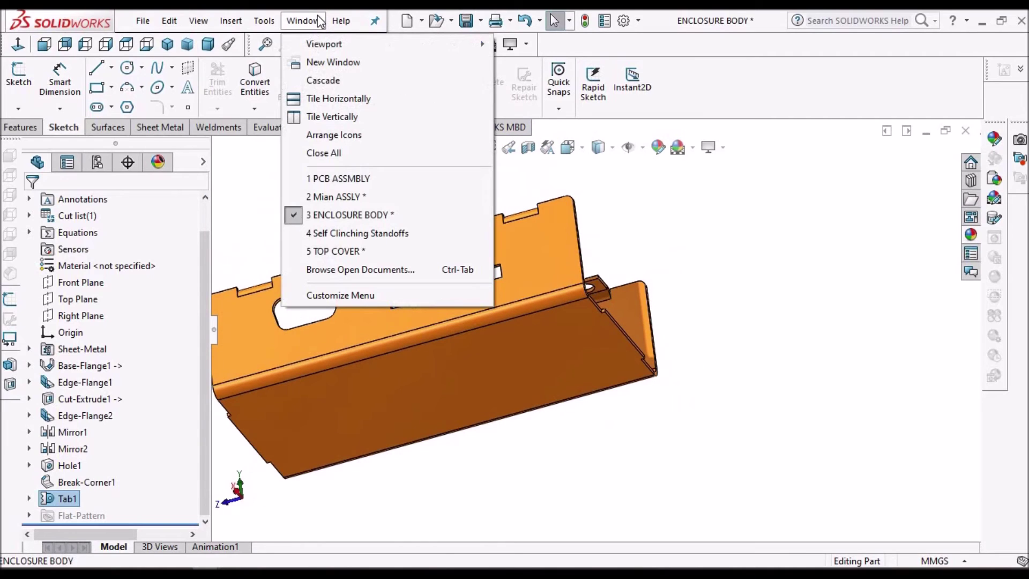
pyautogui.click(358, 197)
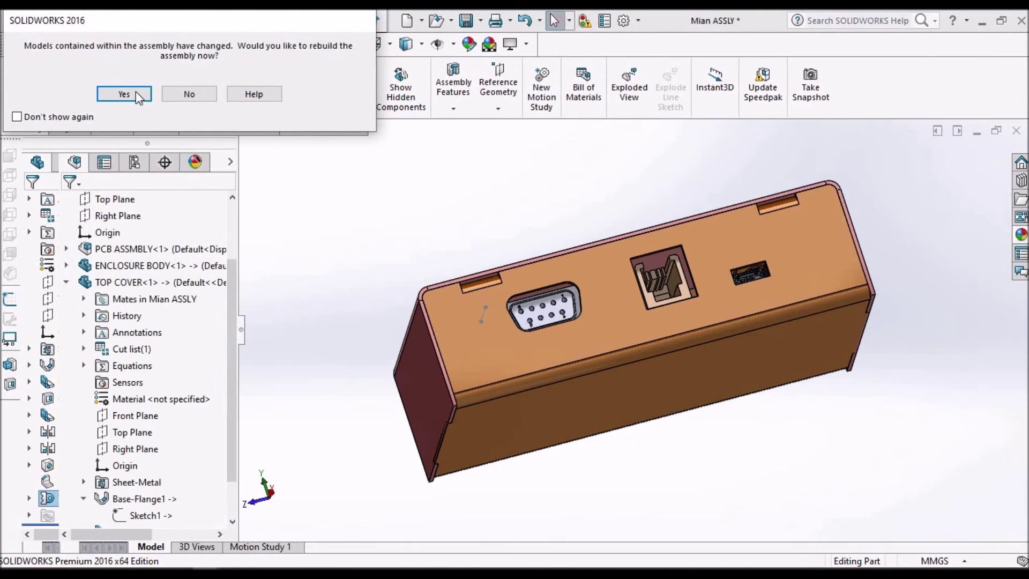
pyautogui.click(129, 92)
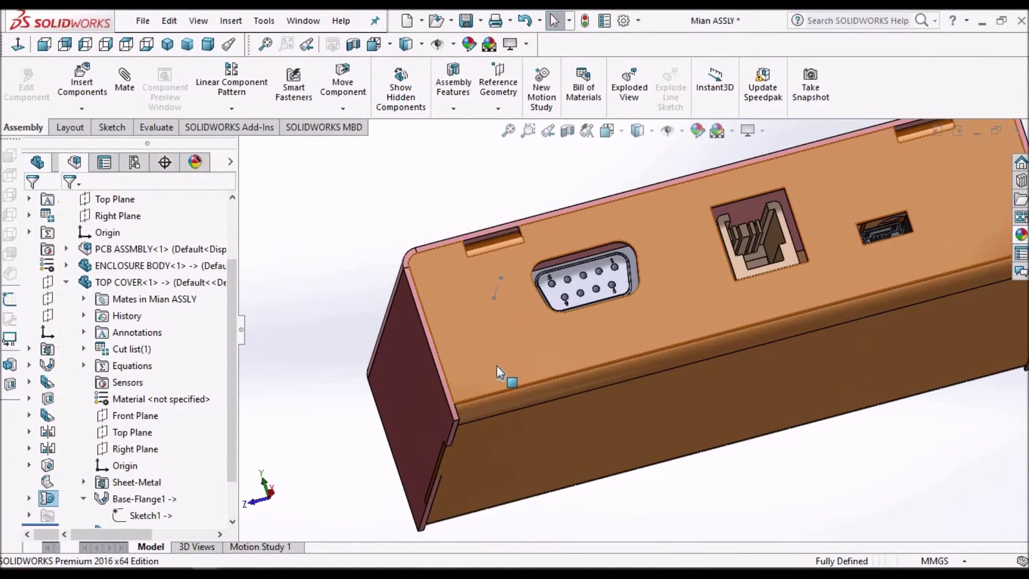
# Examine how the enclosure base's end tabs meet the lower edges of the top cover's end flanges
pyautogui.moveTo(589, 361); pyautogui.dragTo(727, 375, button='middle')
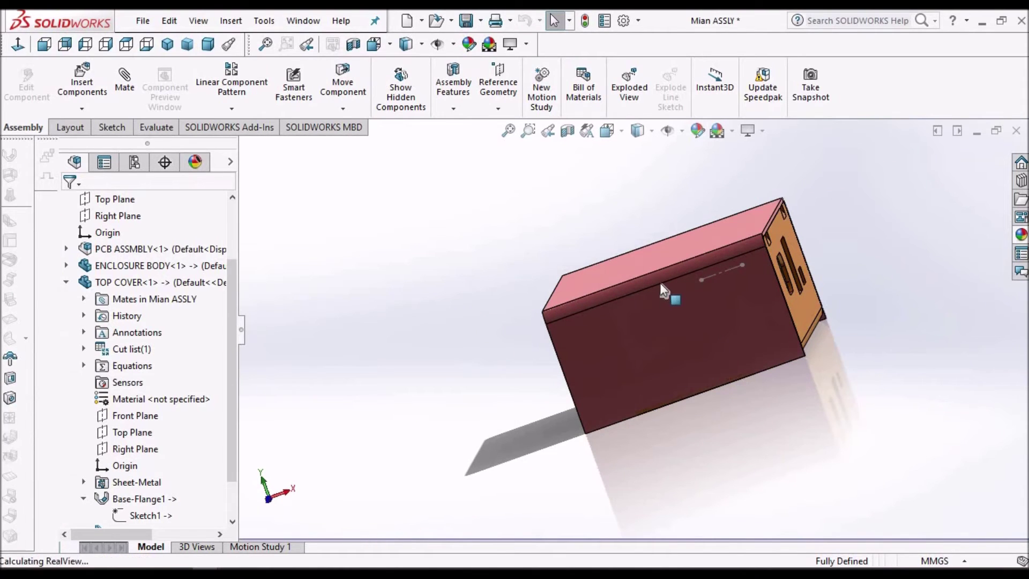
pyautogui.moveTo(656, 281); pyautogui.dragTo(467, 277, button='middle')
pyautogui.scroll(-3, 490, 257)
pyautogui.scroll(1, 491, 256)
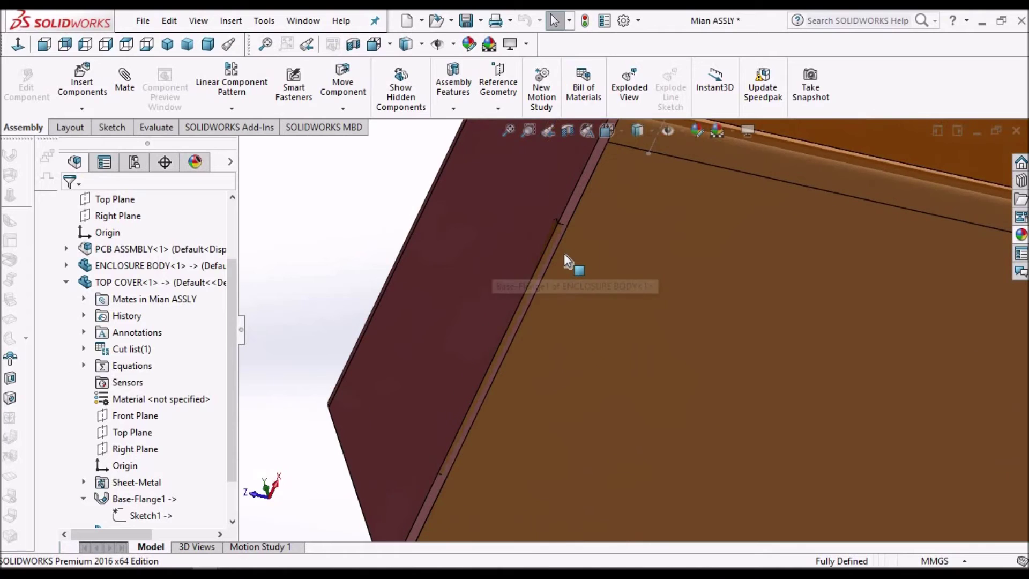
pyautogui.scroll(2, 564, 253)
pyautogui.moveTo(610, 294); pyautogui.dragTo(607, 296, button='middle')
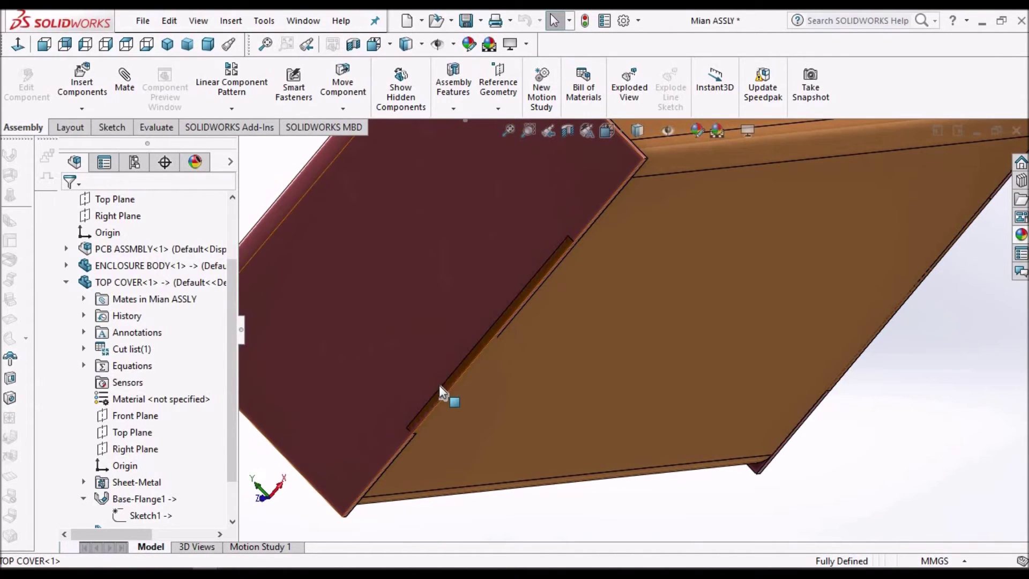
pyautogui.scroll(4, 631, 320)
pyautogui.moveTo(626, 351); pyautogui.dragTo(565, 410, button='middle')
pyautogui.scroll(-3, 562, 408)
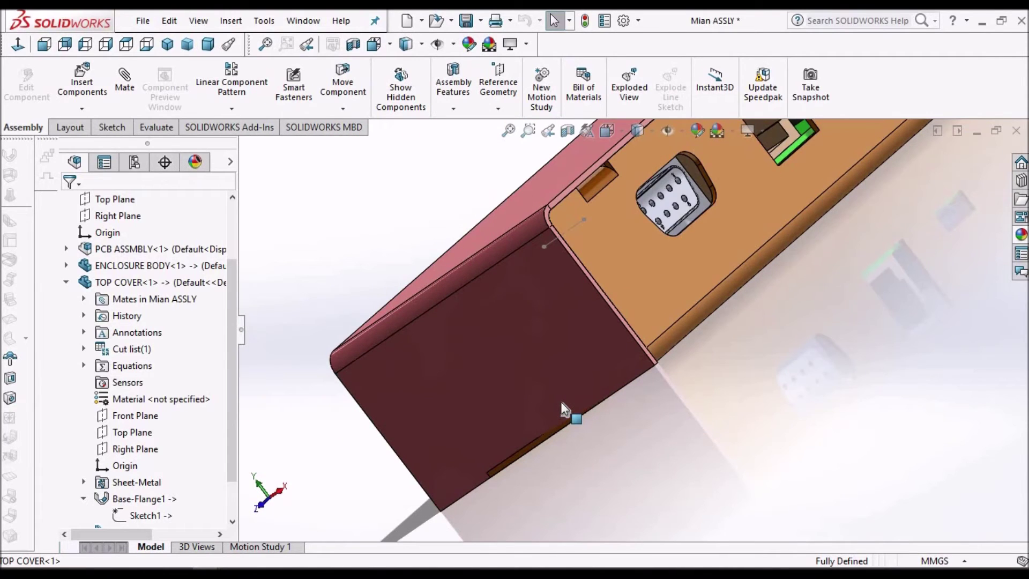
# Open the top cover part in its own window from the assembly
pyautogui.click(532, 367)
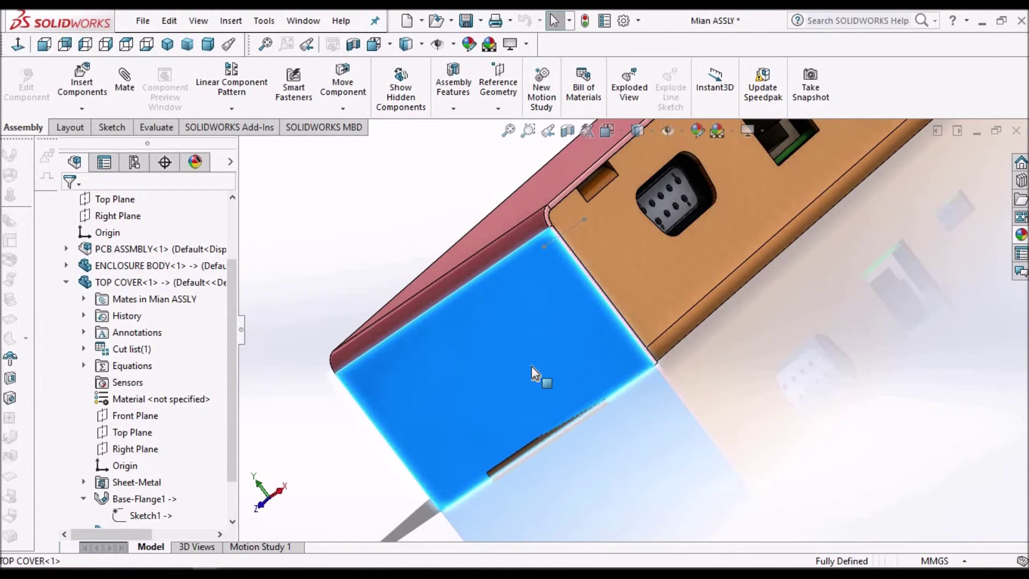
pyautogui.rightClick(531, 365)
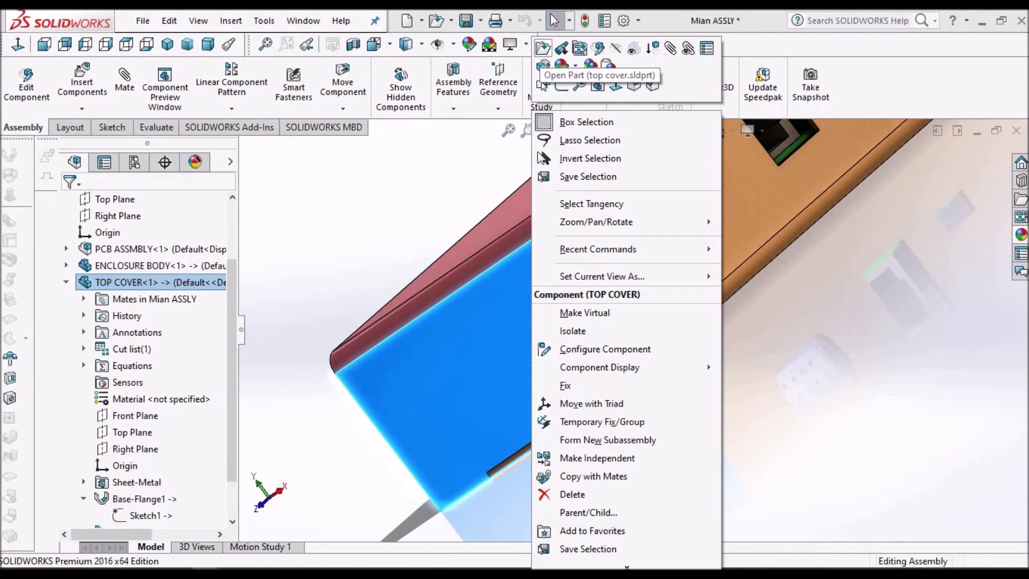
pyautogui.press('Escape')
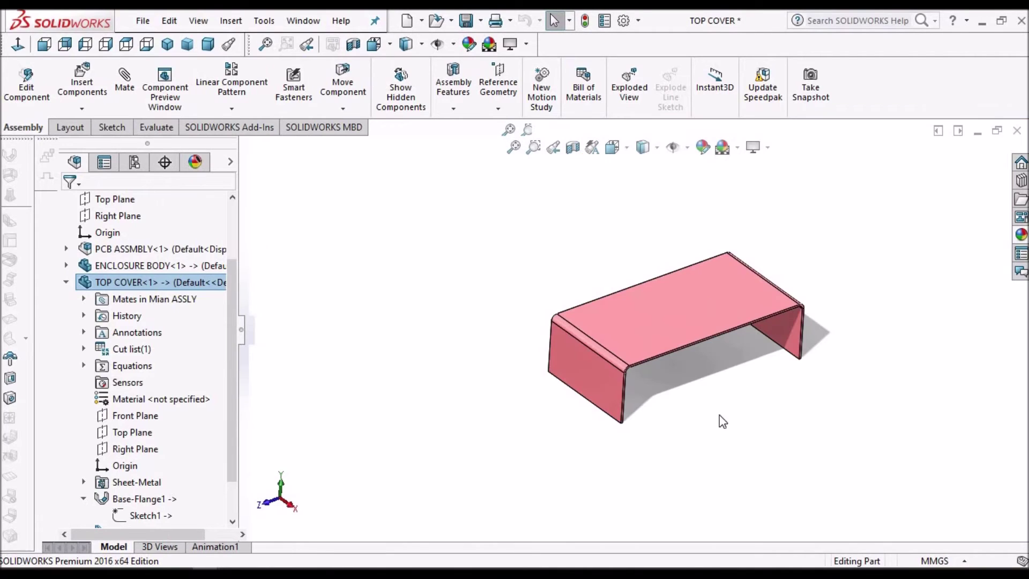
# Start a sketch on the outer face of the top cover's front flange and draw a corner rectangle near its lower edge
pyautogui.click(547, 384)
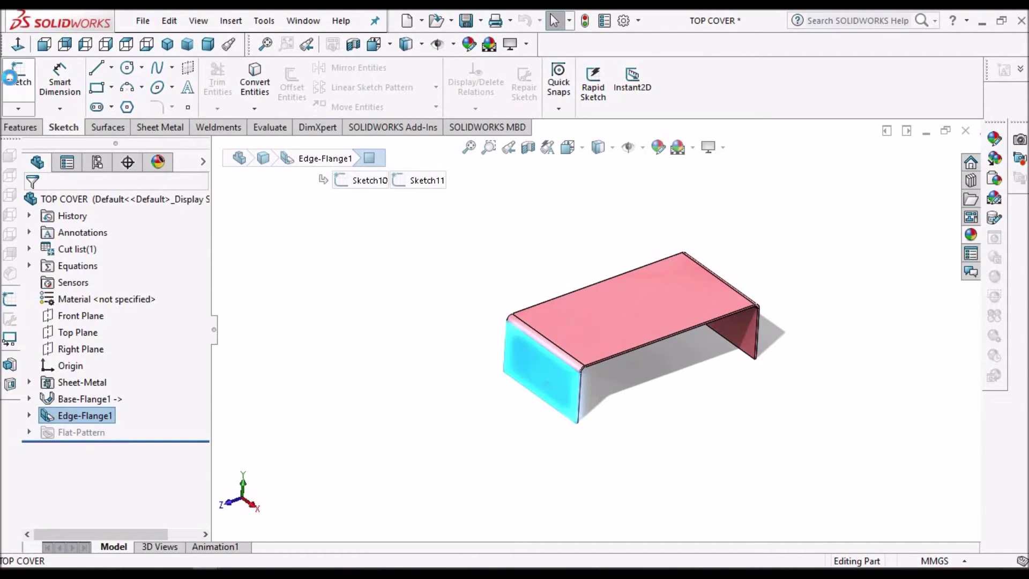
pyautogui.click(11, 78)
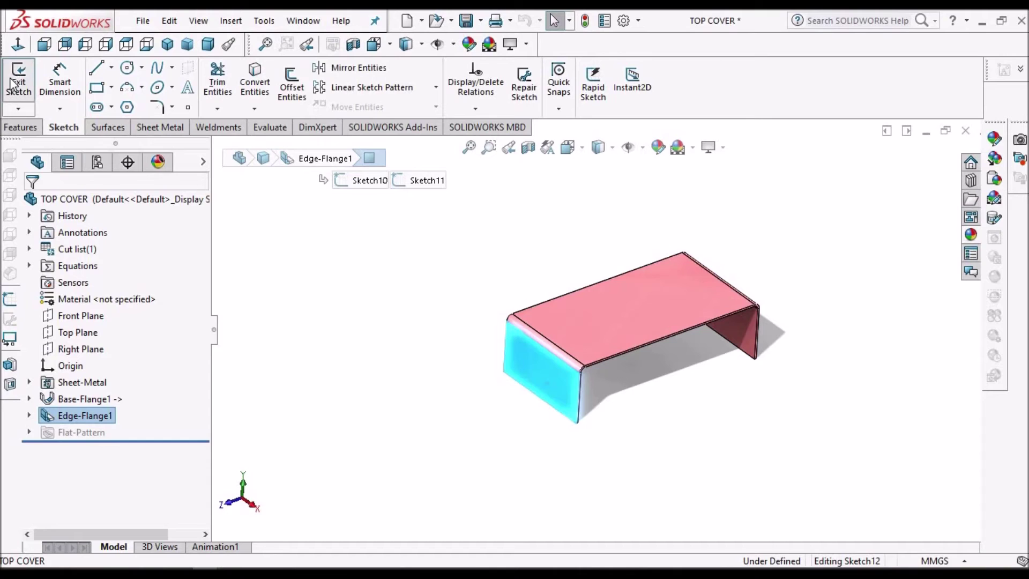
pyautogui.click(21, 45)
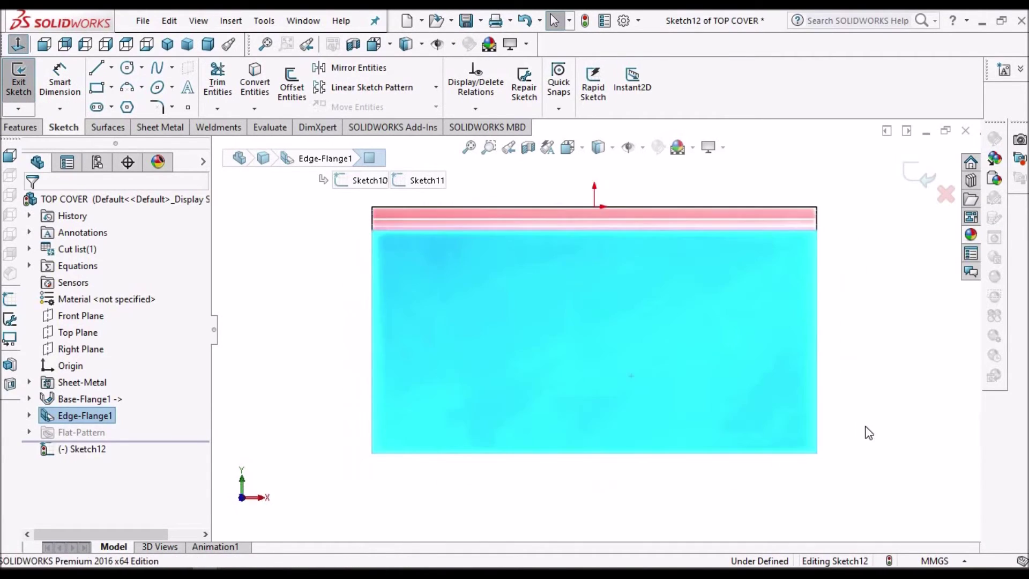
pyautogui.click(893, 420)
pyautogui.click(96, 88)
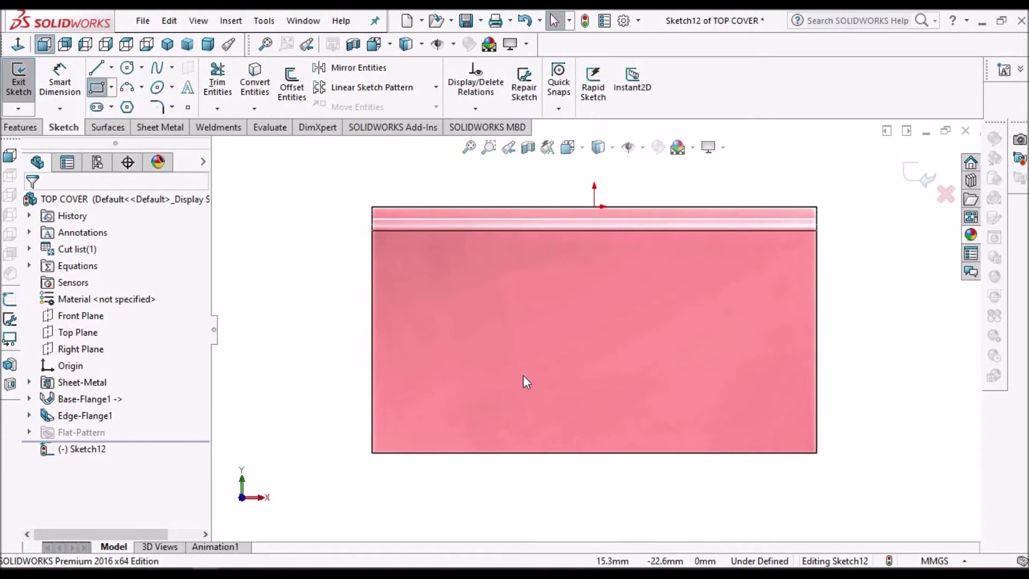
pyautogui.click(527, 386)
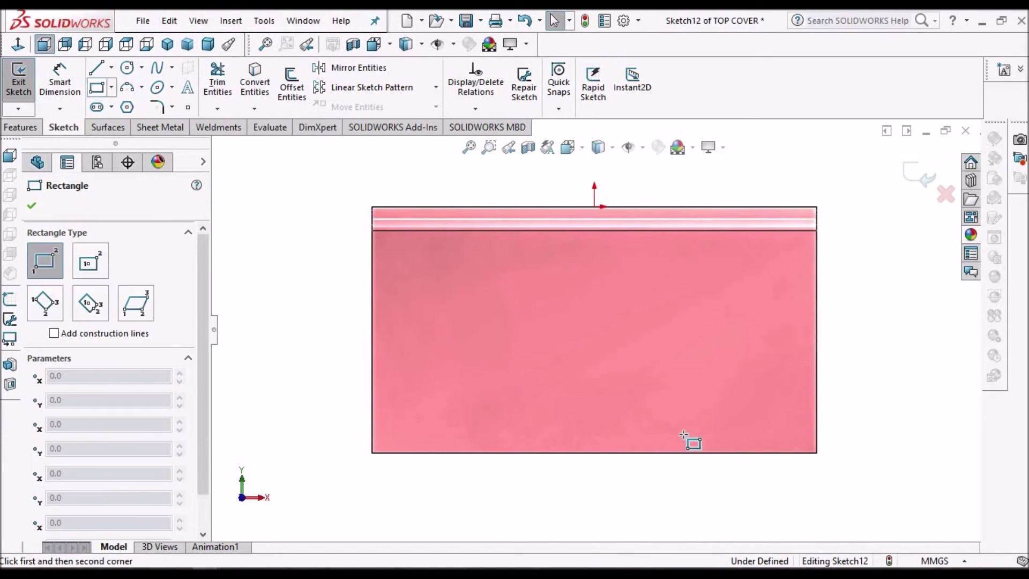
pyautogui.click(683, 433)
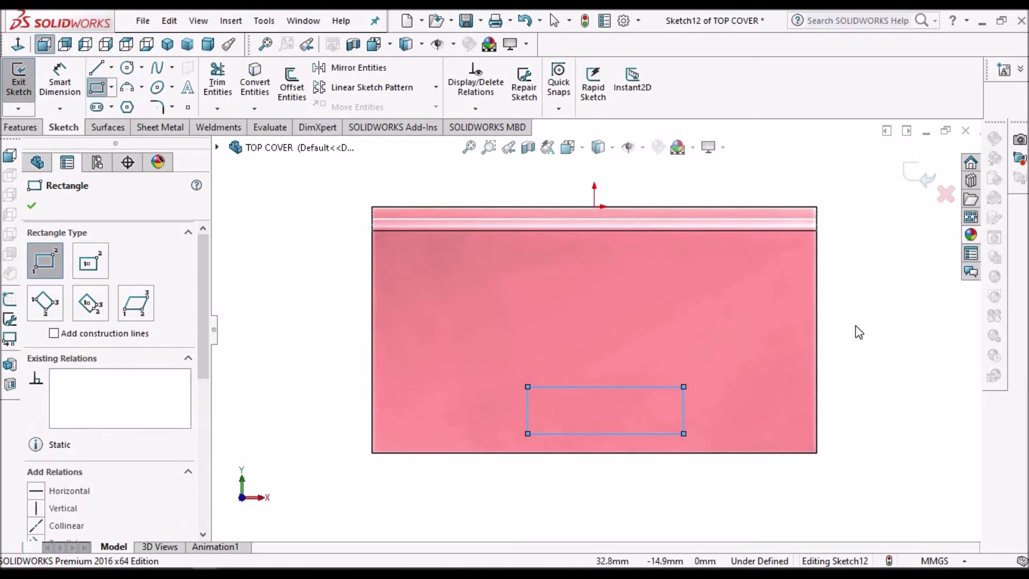
pyautogui.rightClick(856, 326)
pyautogui.click(891, 342)
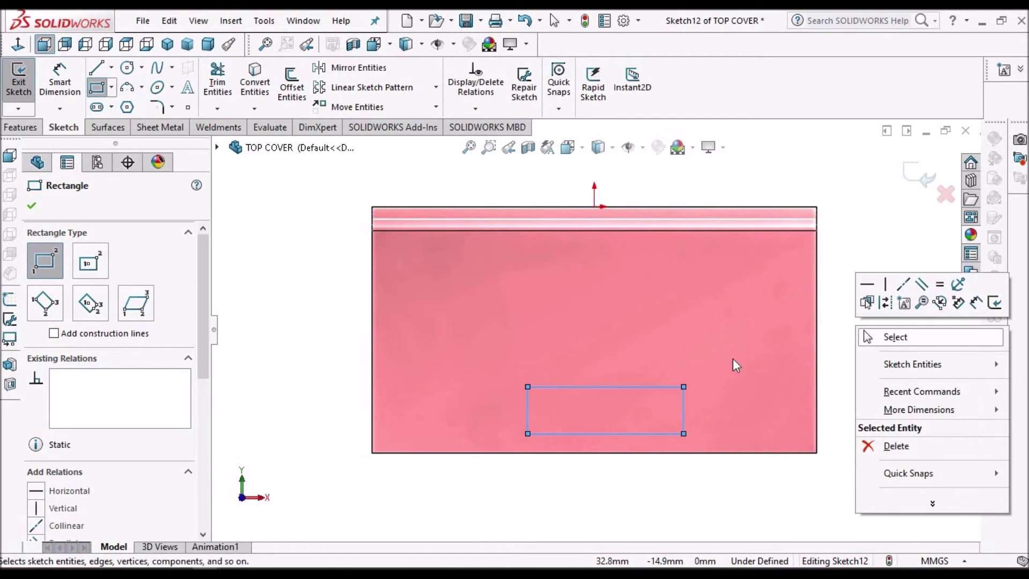
# Align the midpoint of the rectangle's lower line vertically with the origin to centre the rectangle on the flange
pyautogui.click(643, 432)
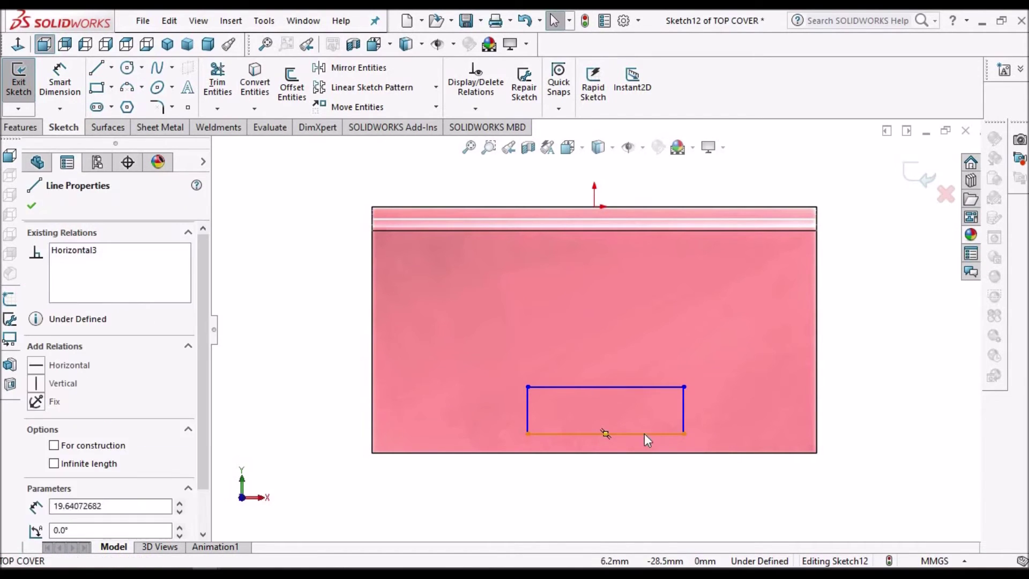
pyautogui.rightClick(716, 317)
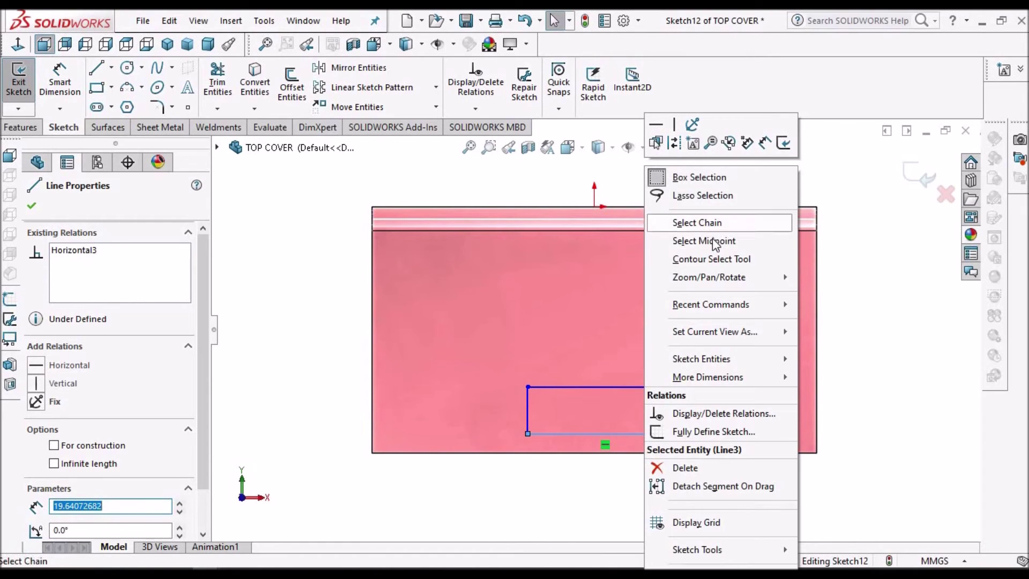
pyautogui.click(715, 245)
pyautogui.click(605, 433)
pyautogui.keyDown('ctrl'); pyautogui.click(593, 207); pyautogui.keyUp('ctrl')
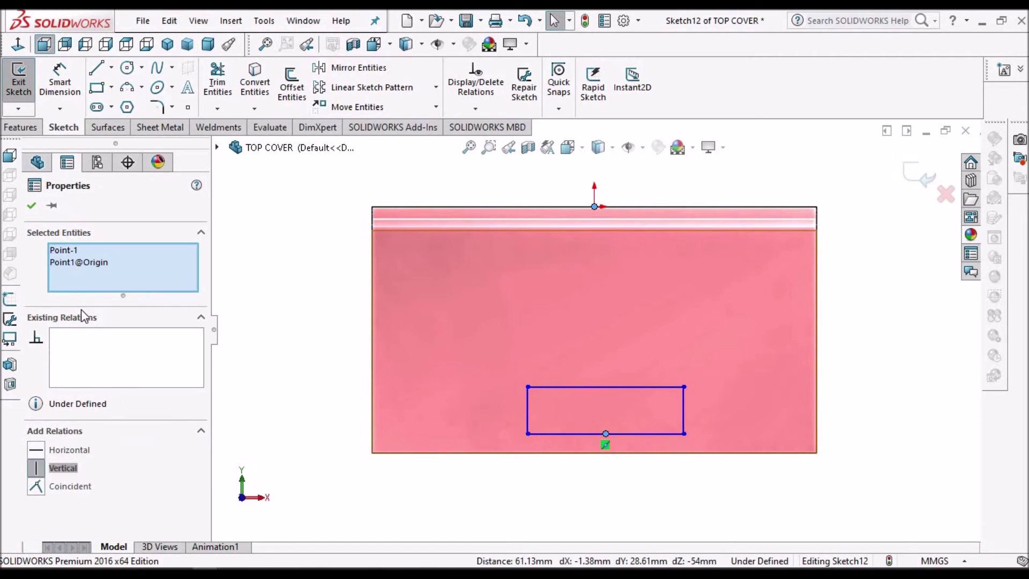
pyautogui.click(54, 468)
pyautogui.click(319, 274)
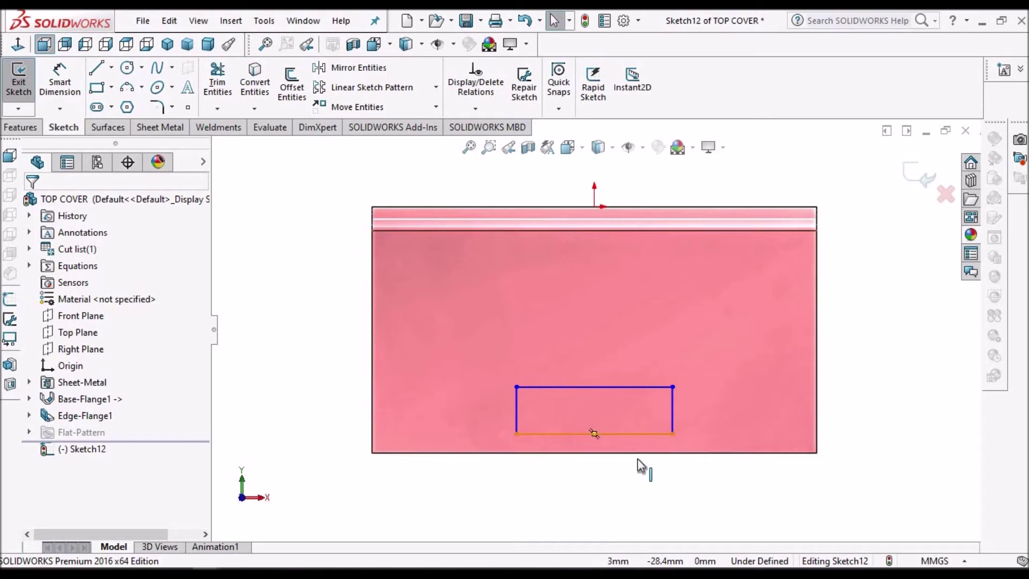
# Make the rectangle's lower line collinear with the flange's bottom edge
pyautogui.click(645, 433)
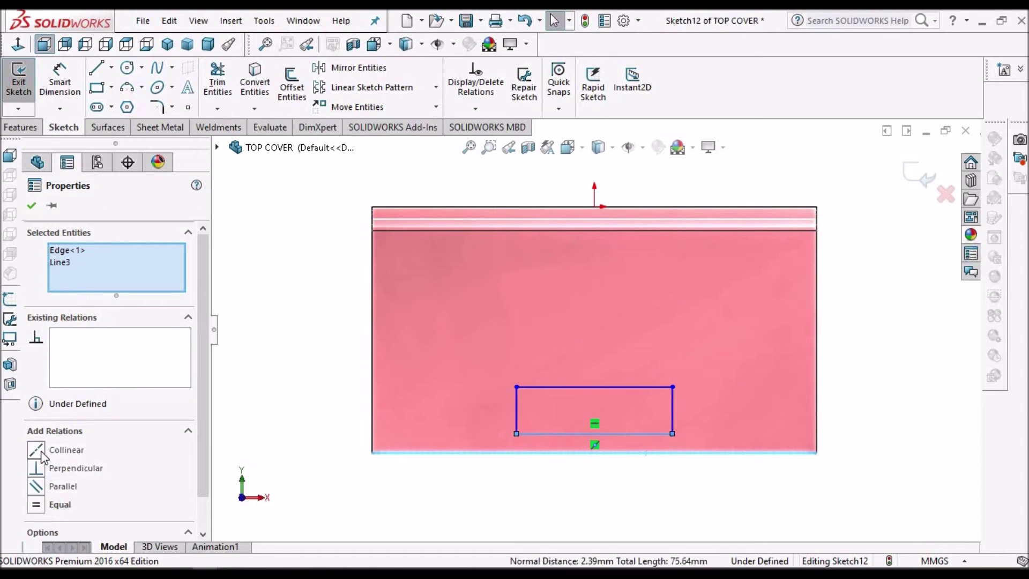
pyautogui.click(36, 449)
pyautogui.click(31, 206)
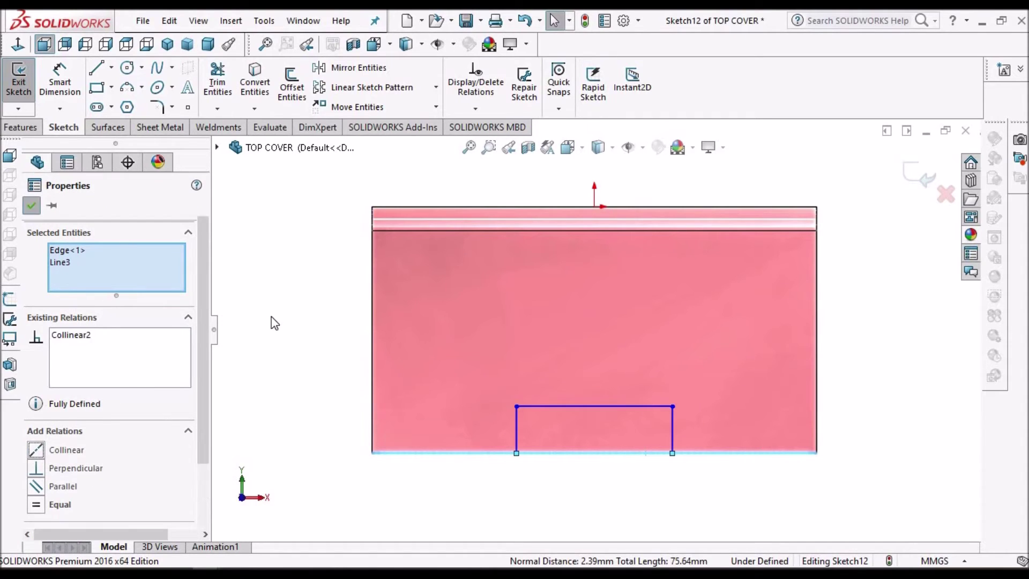
# Dimension the rectangle's height at 1 mm
pyautogui.click(66, 83)
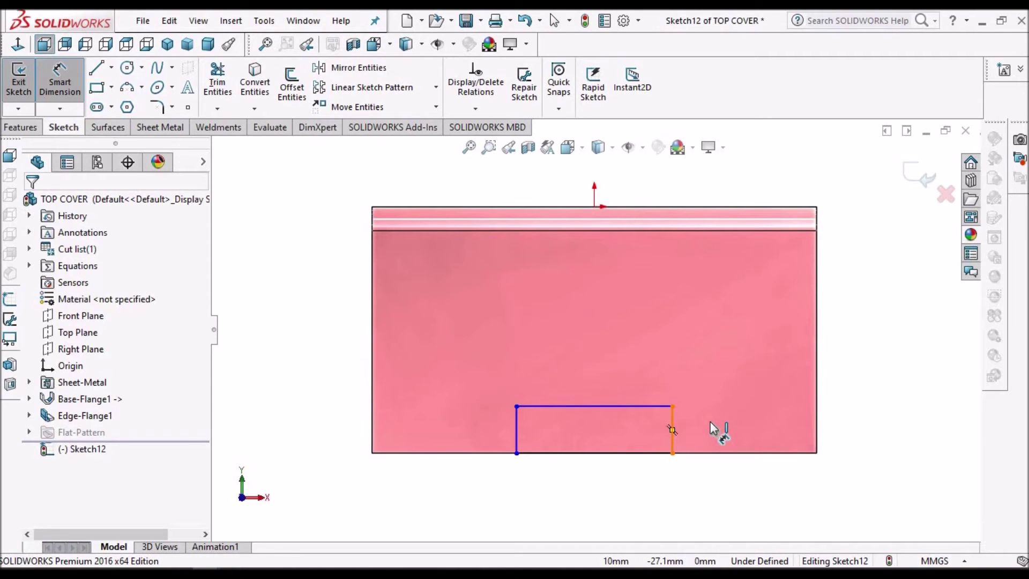
pyautogui.click(710, 423)
pyautogui.click(710, 423)
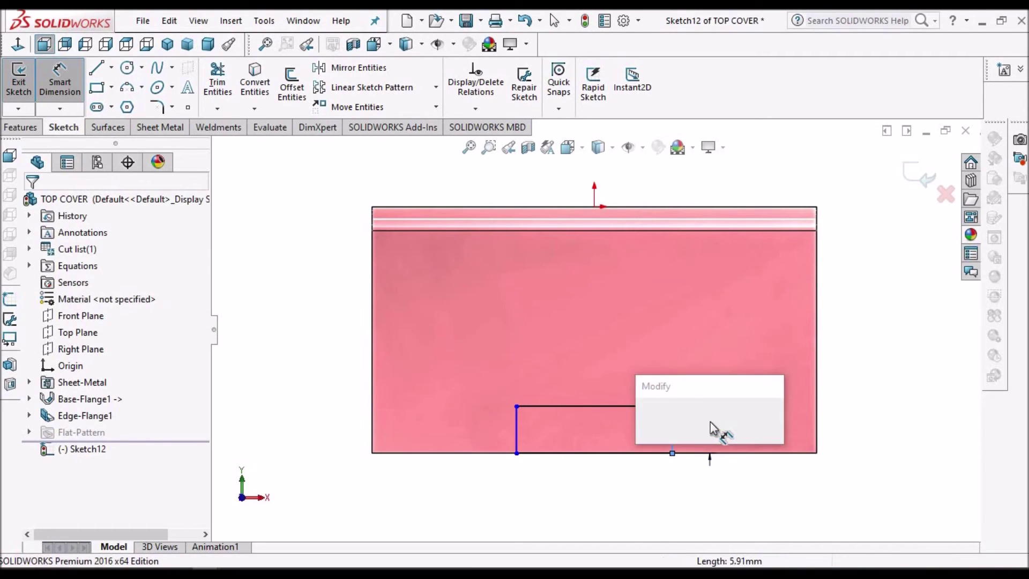
pyautogui.write('1')
pyautogui.press('Return')
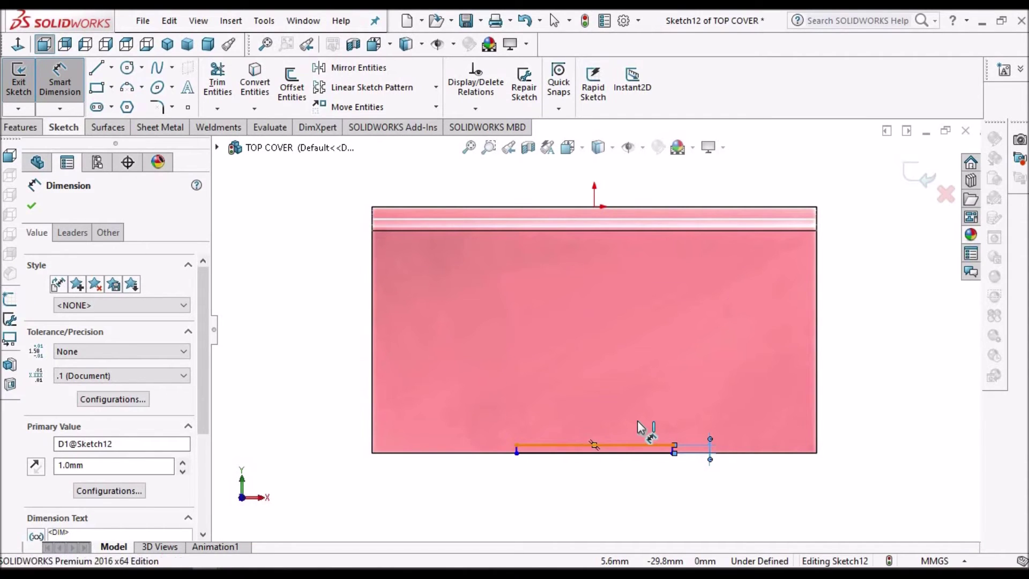
# Dimension the rectangle's width, entering 30 mm first and finally setting it to 31 mm
pyautogui.click(637, 421)
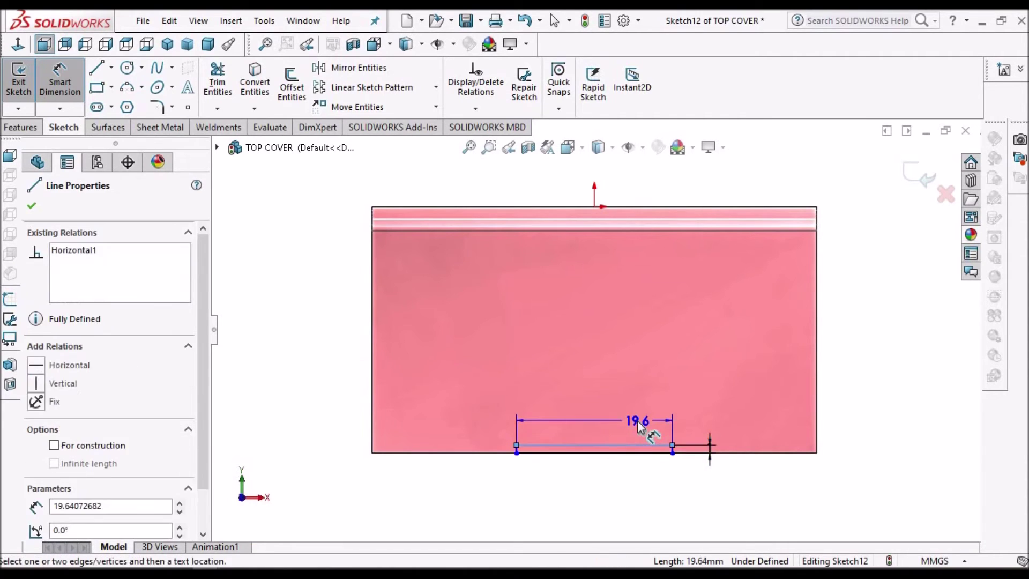
pyautogui.click(638, 422)
pyautogui.write('30')
pyautogui.press('Return')
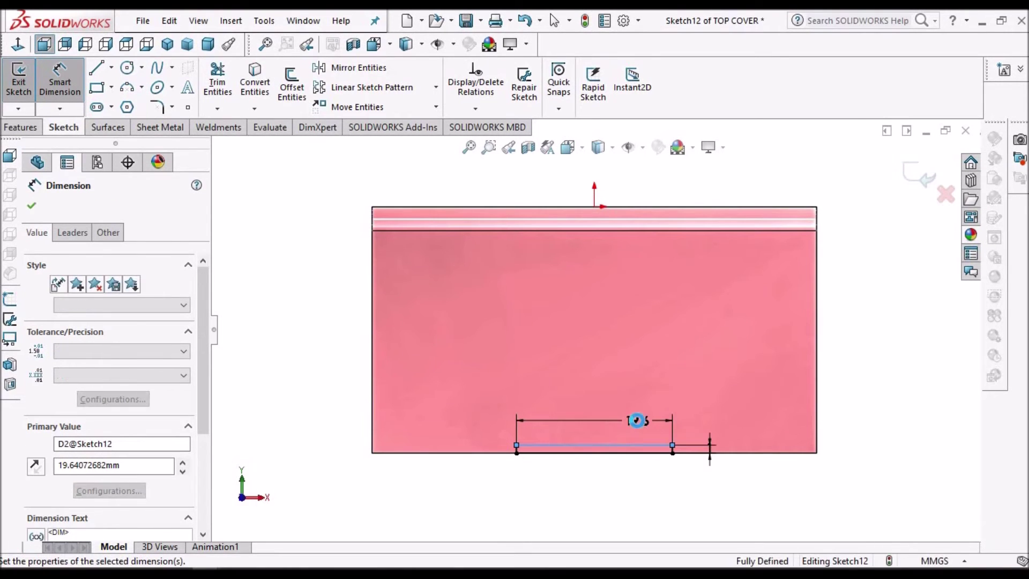
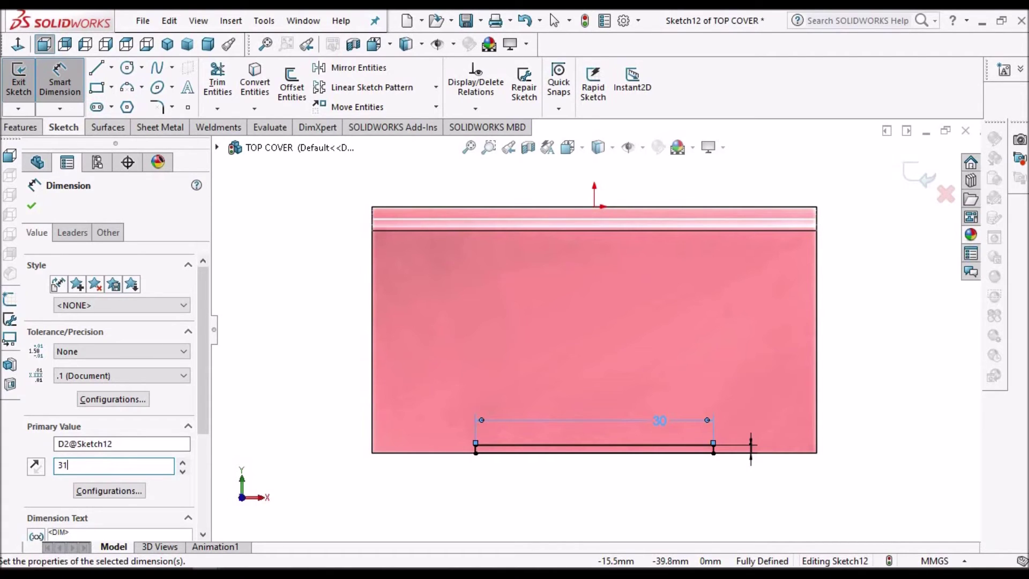
pyautogui.press('Return')
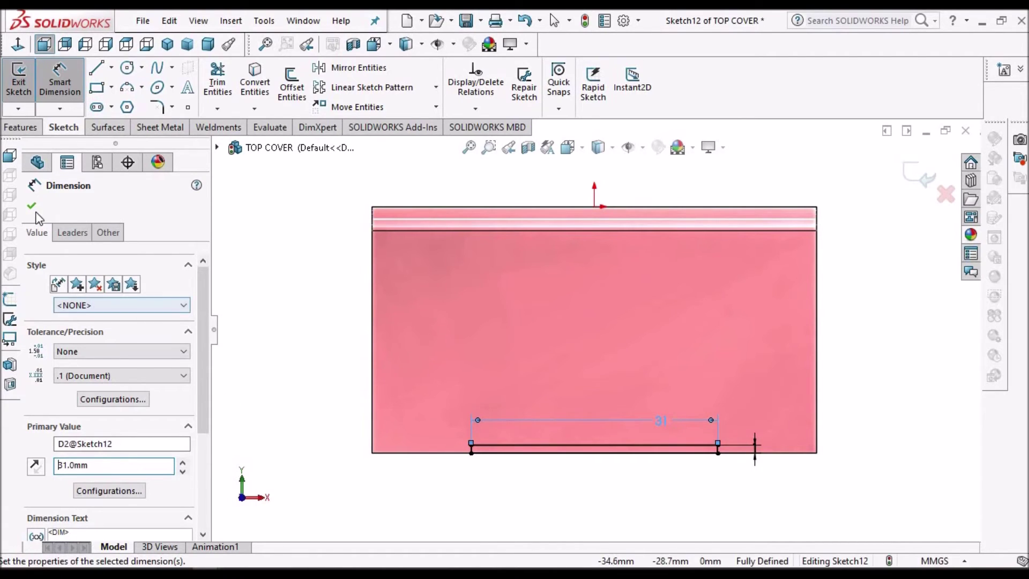
pyautogui.press('Escape')
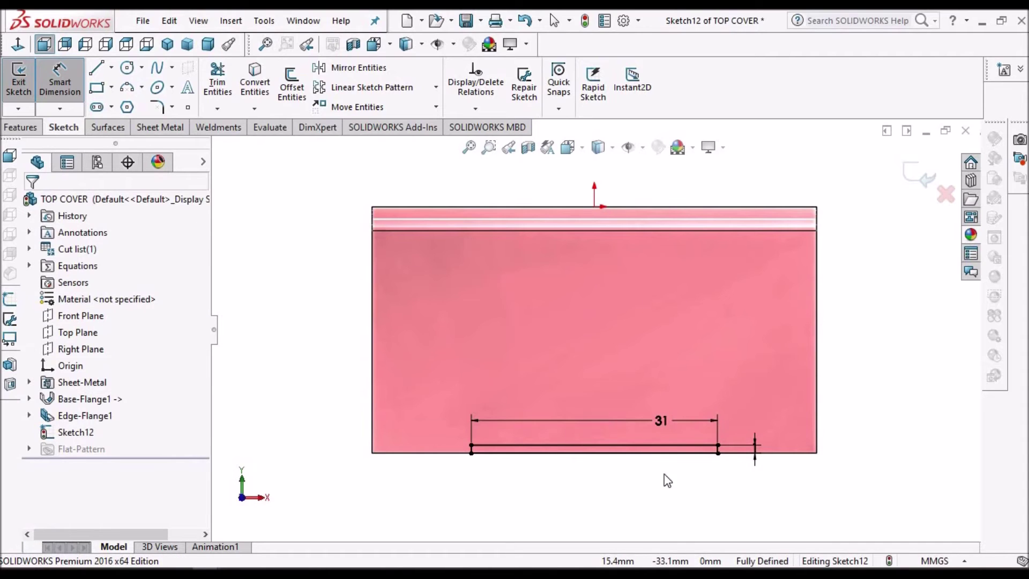
pyautogui.press('Escape')
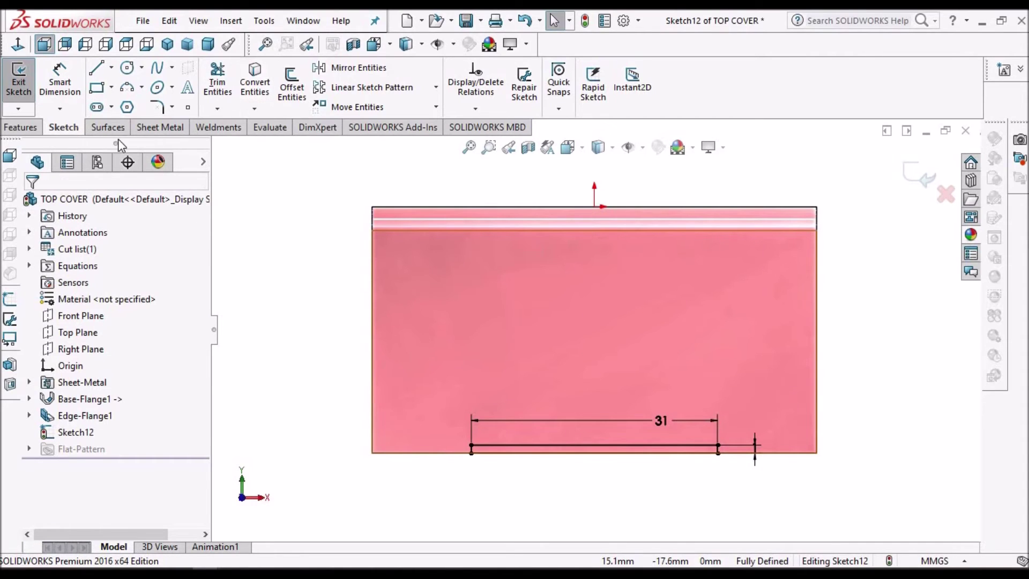
# Cut the rectangle Through All with a sheet-metal Extruded Cut, unlinked from thickness, to notch both end flanges of the top cover
pyautogui.click(150, 128)
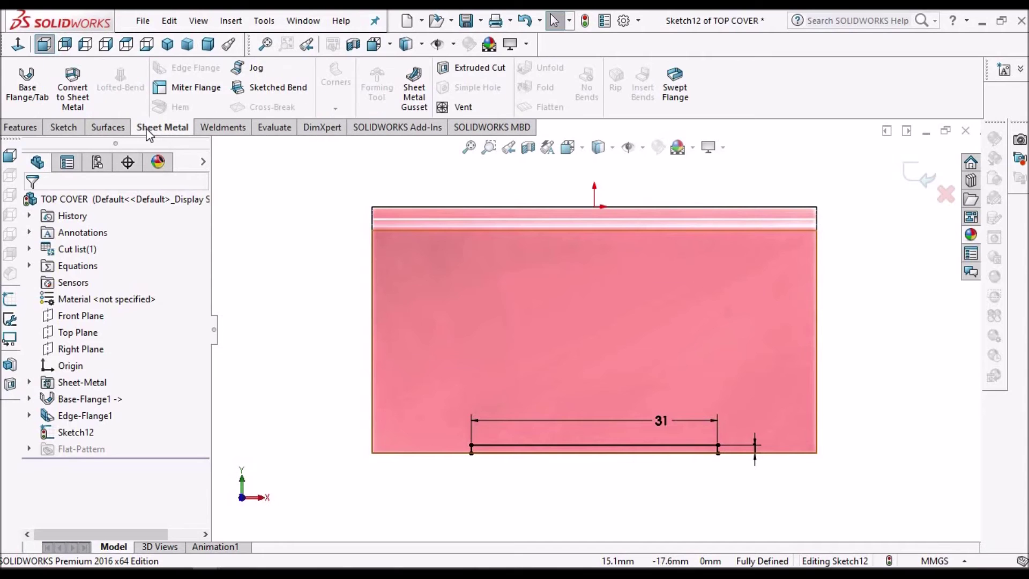
pyautogui.click(479, 67)
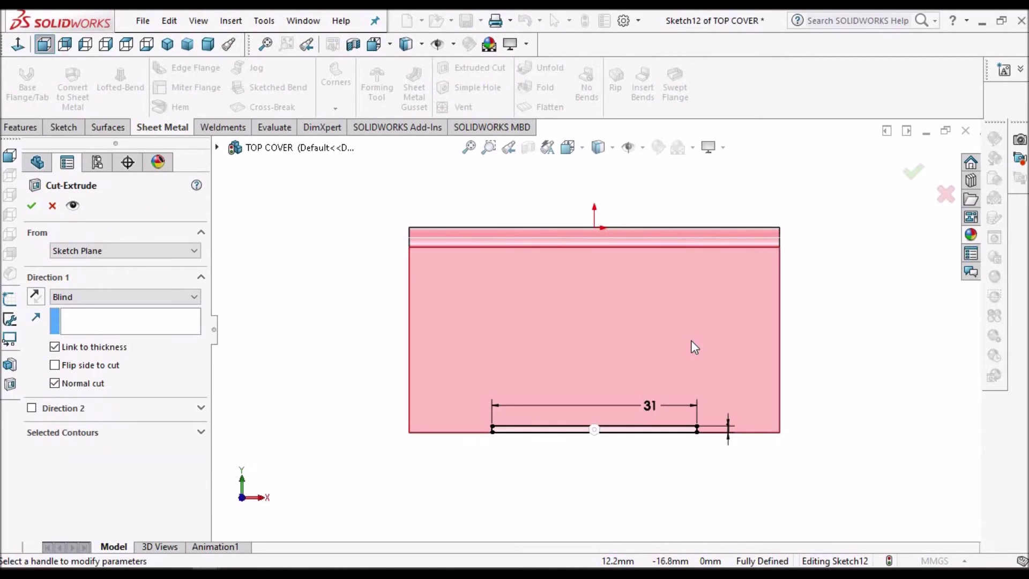
pyautogui.click(99, 347)
pyautogui.moveTo(604, 341); pyautogui.dragTo(475, 346, button='middle')
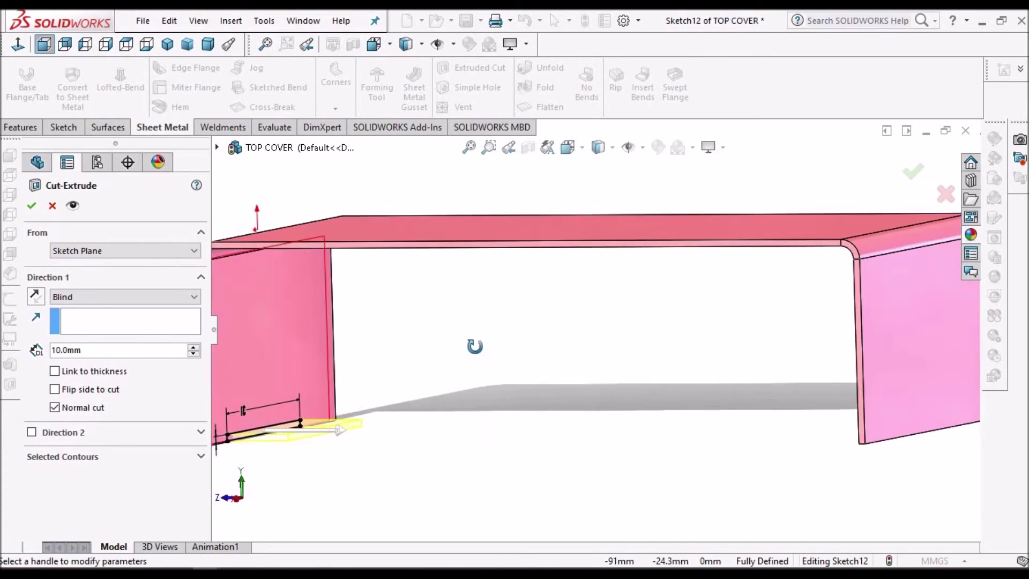
pyautogui.scroll(3, 624, 365)
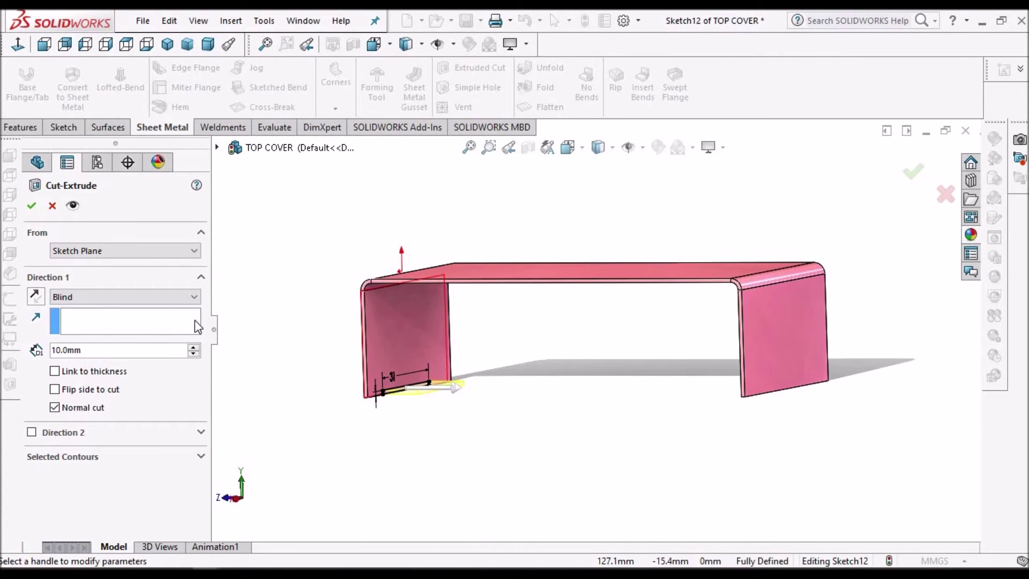
pyautogui.click(194, 298)
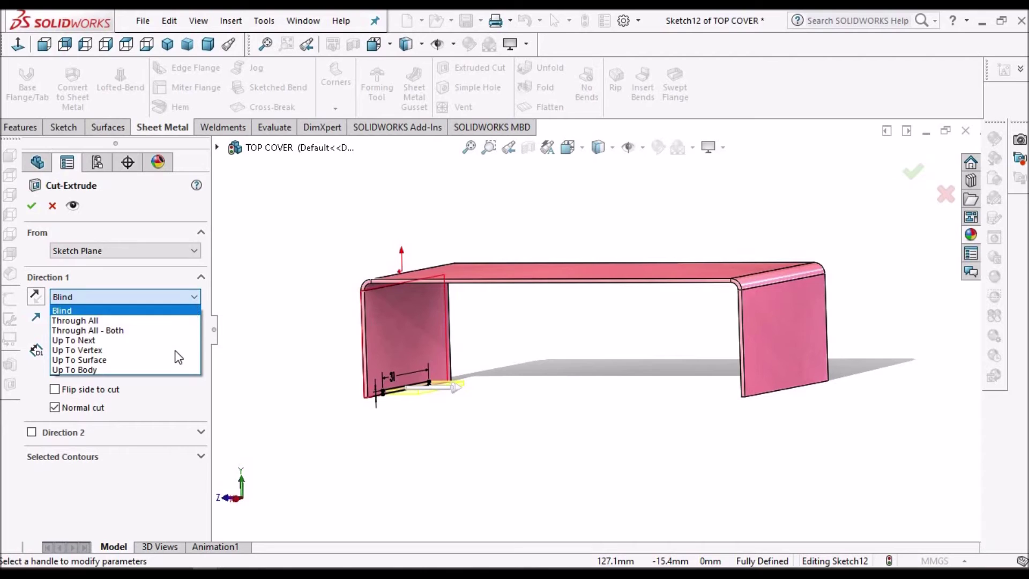
pyautogui.click(75, 321)
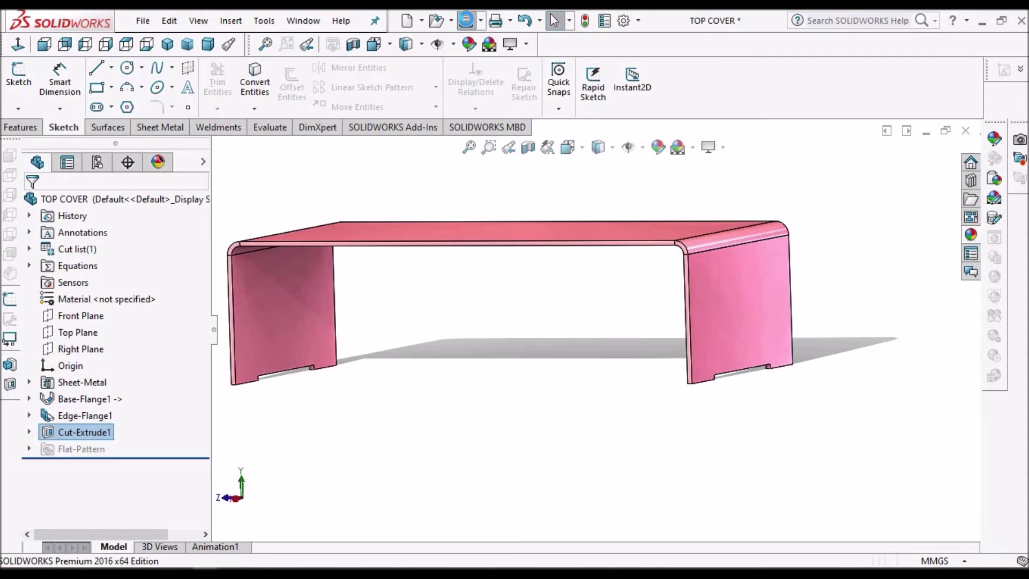
# Switch to the Mian ASSLY assembly and rebuild it with the changed top cover
pyautogui.click(298, 21)
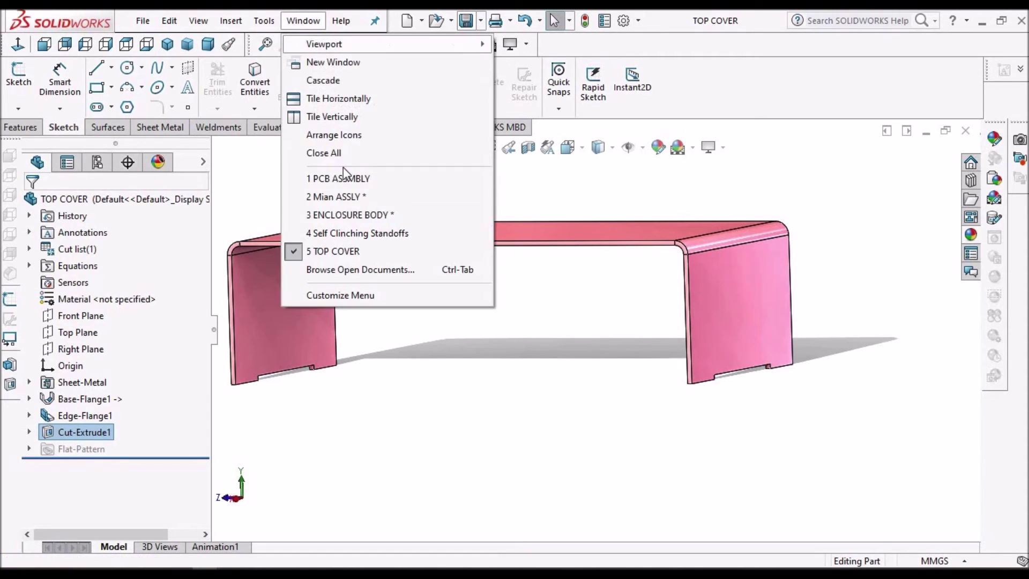
pyautogui.click(361, 198)
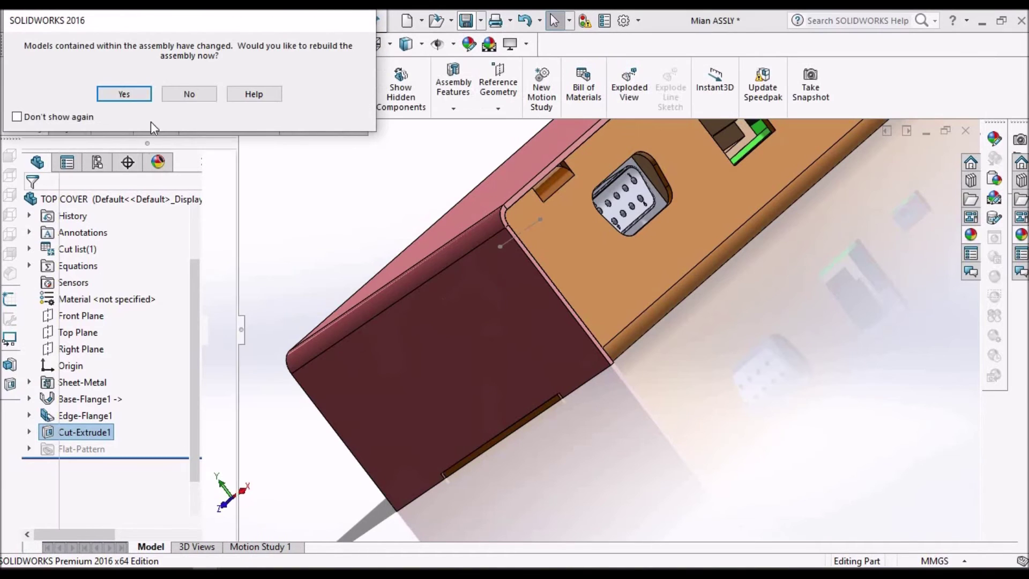
pyautogui.click(124, 94)
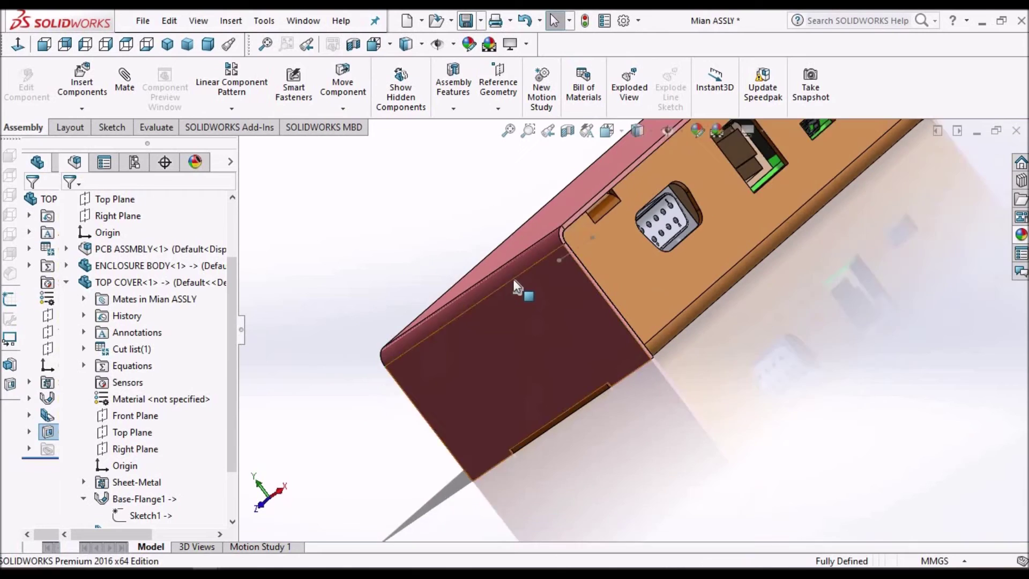
# Examine how the new notch in the top cover's end flange fits around the tab on the enclosure base
pyautogui.scroll(3, 512, 278)
pyautogui.moveTo(513, 279); pyautogui.dragTo(653, 379, button='middle')
pyautogui.scroll(-3, 550, 338)
pyautogui.scroll(-4, 551, 336)
pyautogui.scroll(3, 605, 328)
pyautogui.scroll(-4, 611, 330)
pyautogui.scroll(5, 652, 379)
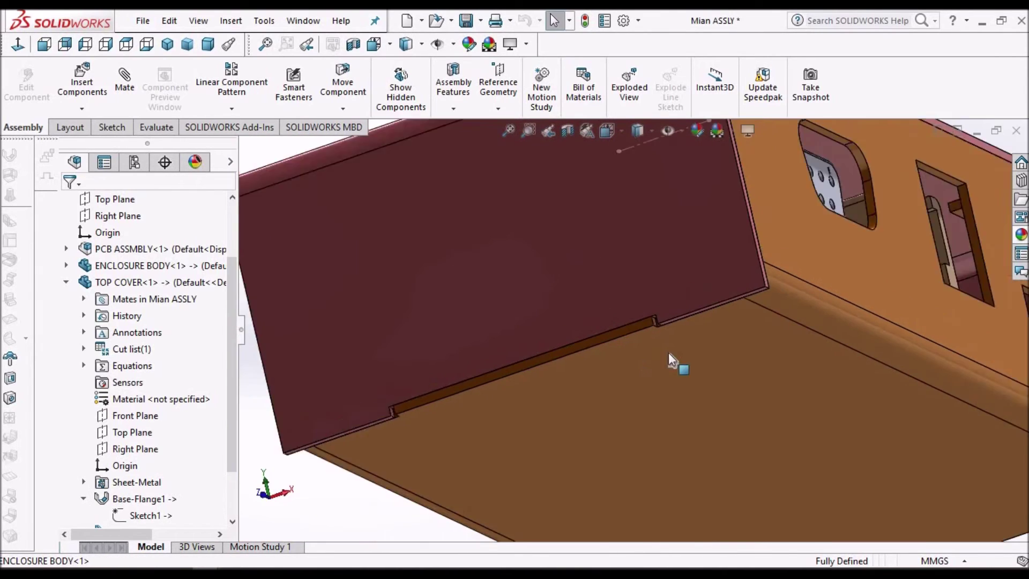
pyautogui.scroll(2, 667, 352)
pyautogui.moveTo(681, 311); pyautogui.dragTo(567, 273, button='middle')
pyautogui.scroll(-2, 656, 298)
pyautogui.scroll(2, 514, 262)
# Inspect the lower corner edge of the top cover's end flange where it meets the enclosure body's long bend
pyautogui.click(515, 262)
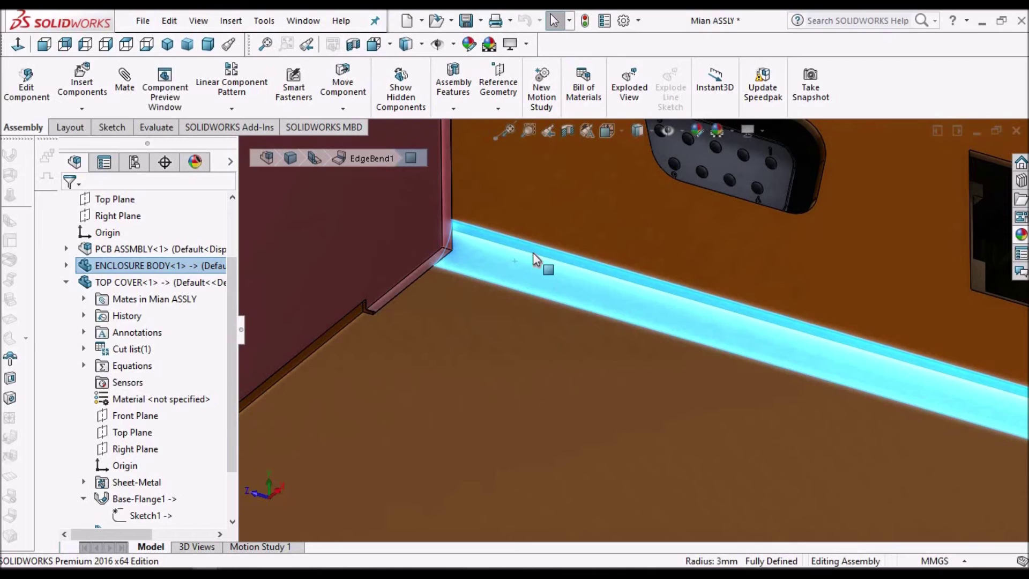
pyautogui.scroll(1, 532, 254)
pyautogui.scroll(3, 532, 256)
pyautogui.scroll(-3, 499, 262)
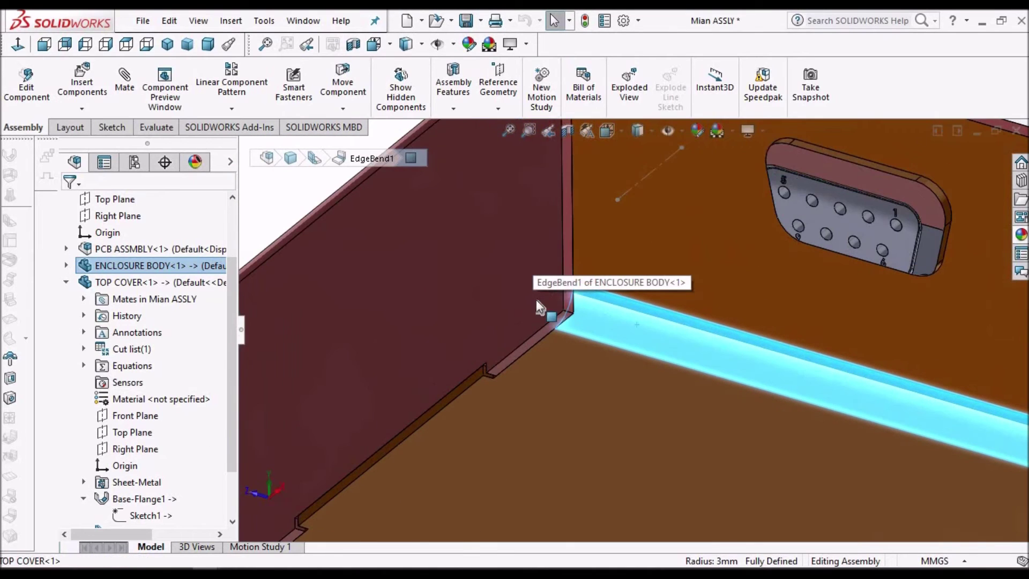
pyautogui.click(571, 312)
pyautogui.scroll(1, 572, 314)
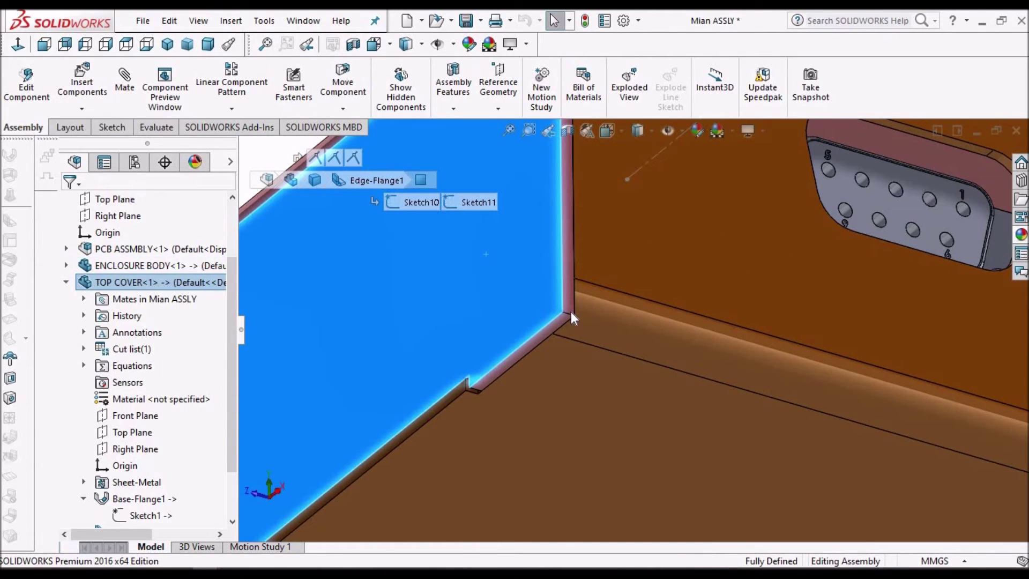
pyautogui.click(570, 310)
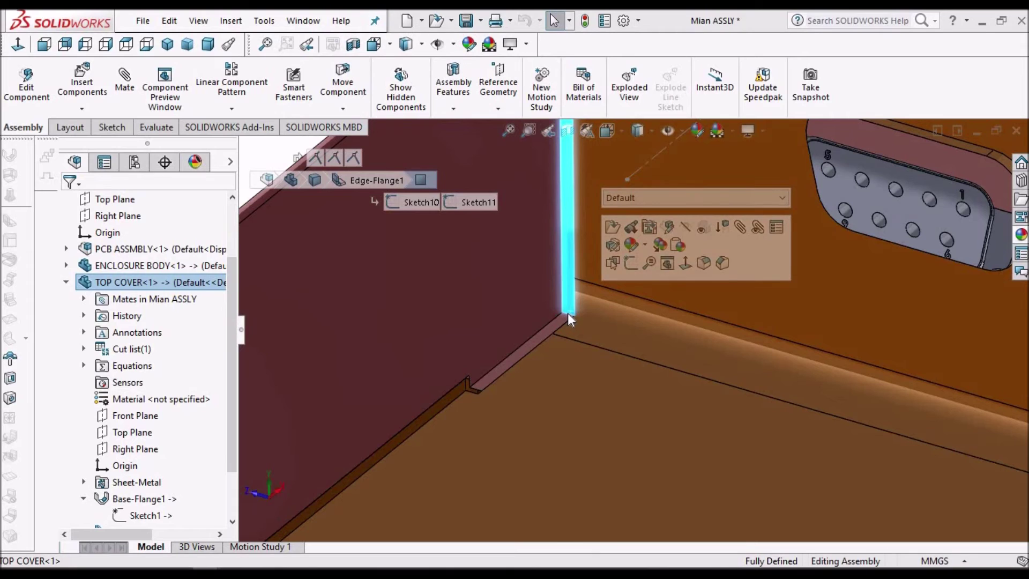
pyautogui.click(568, 313)
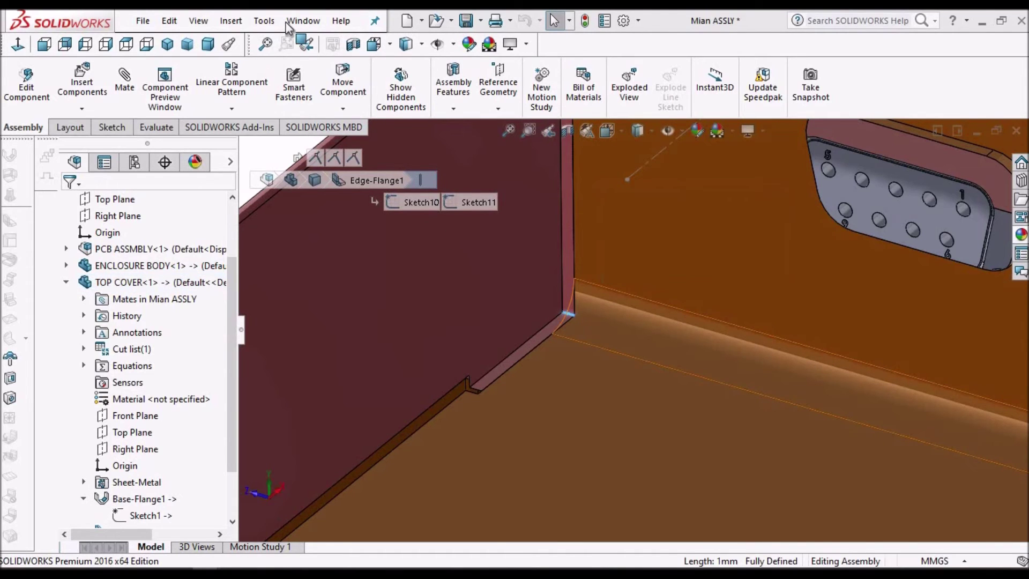
# In the TOP COVER part, set a fillet-type Break Corner to 3 mm radius and select both lower corner edges of one end flange
pyautogui.click(302, 20)
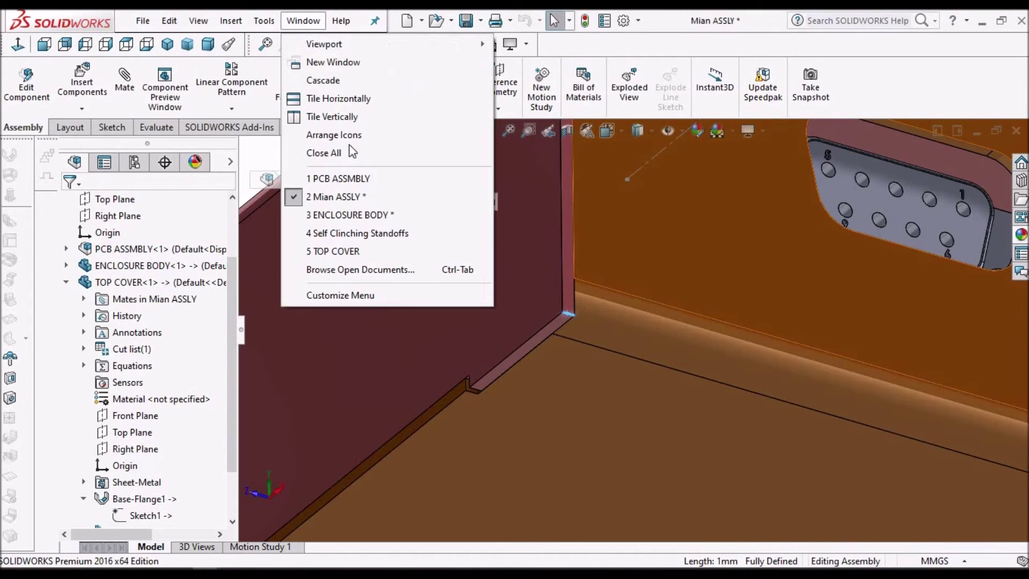
pyautogui.click(352, 252)
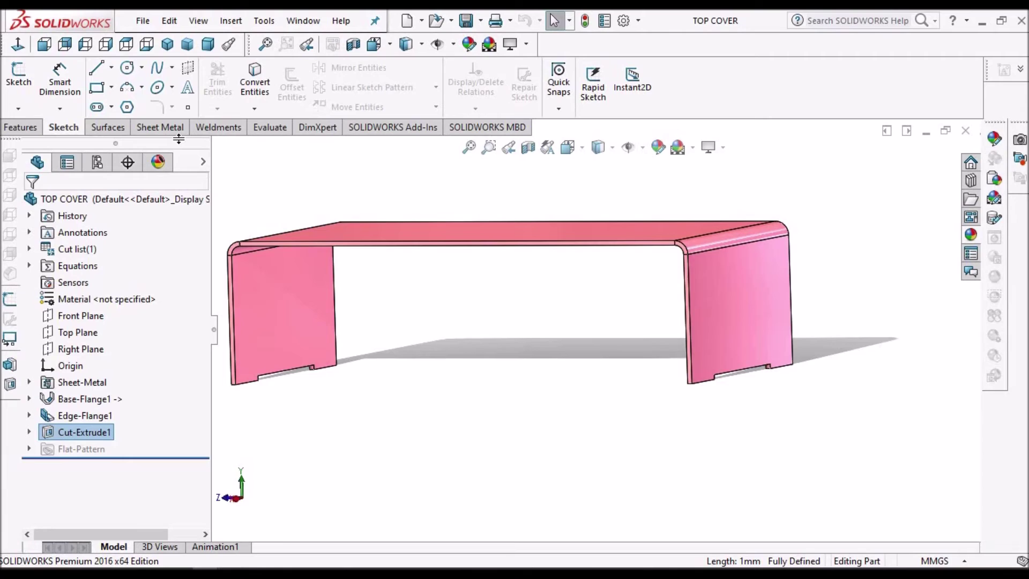
pyautogui.click(165, 128)
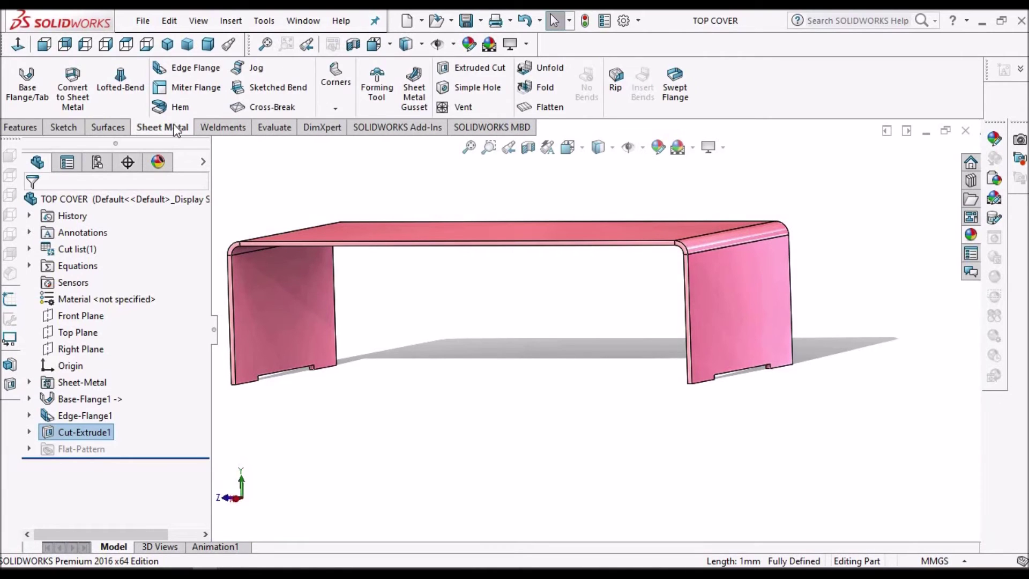
pyautogui.click(333, 110)
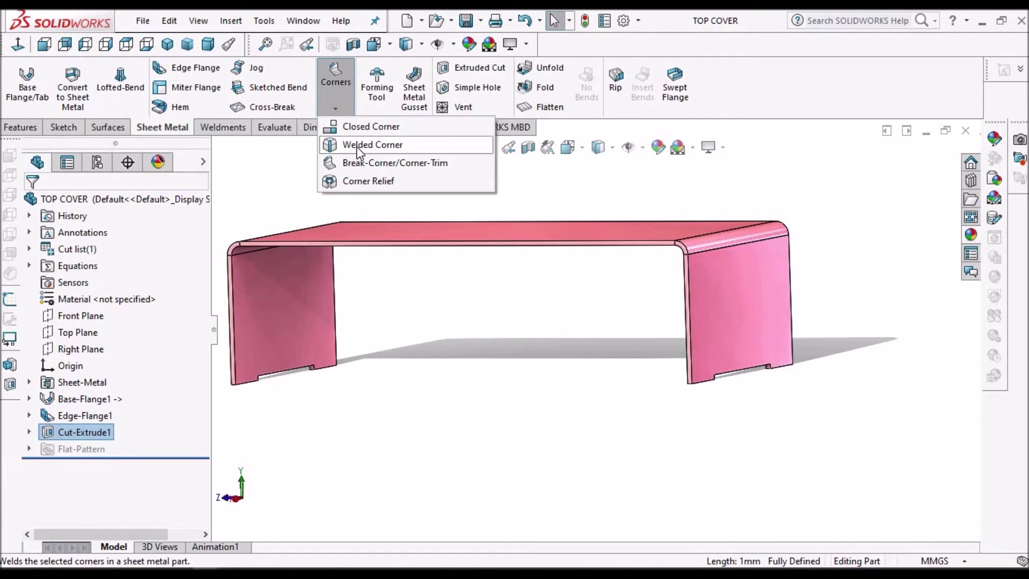
pyautogui.click(364, 164)
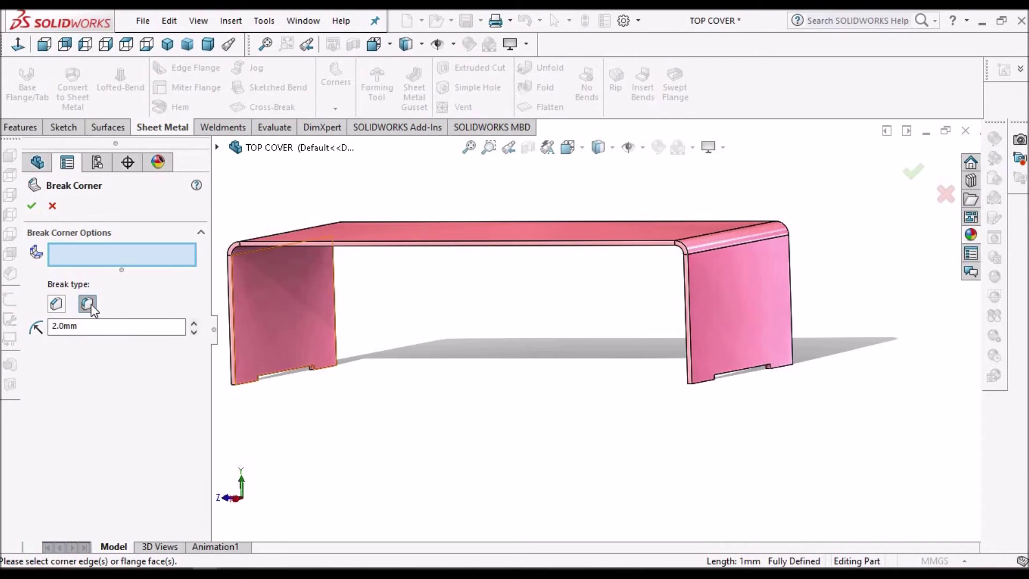
pyautogui.doubleClick(131, 328)
pyautogui.scroll(-5, 682, 379)
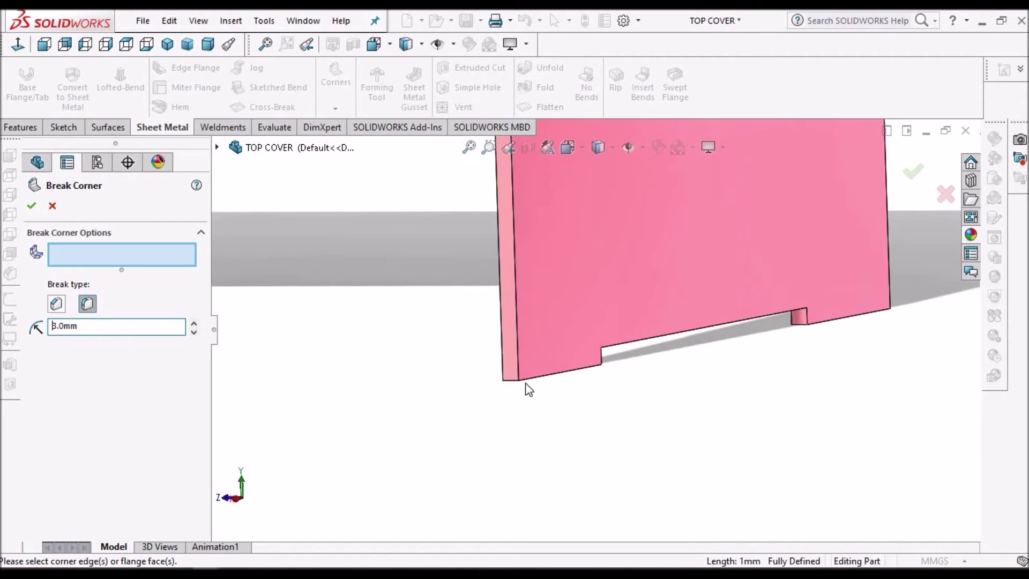
pyautogui.click(508, 382)
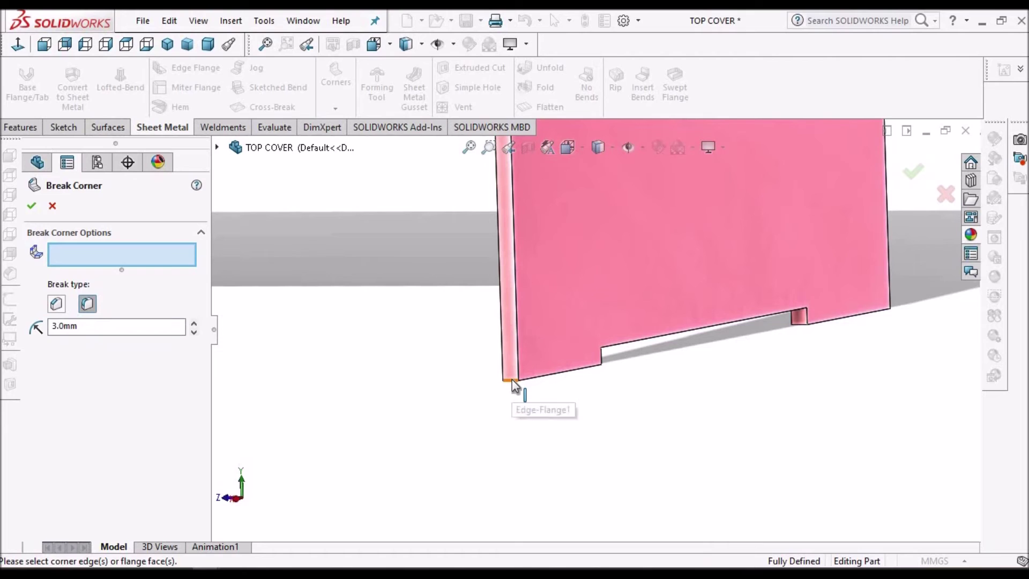
pyautogui.moveTo(600, 368); pyautogui.dragTo(548, 277, button='middle')
pyautogui.scroll(-4, 749, 287)
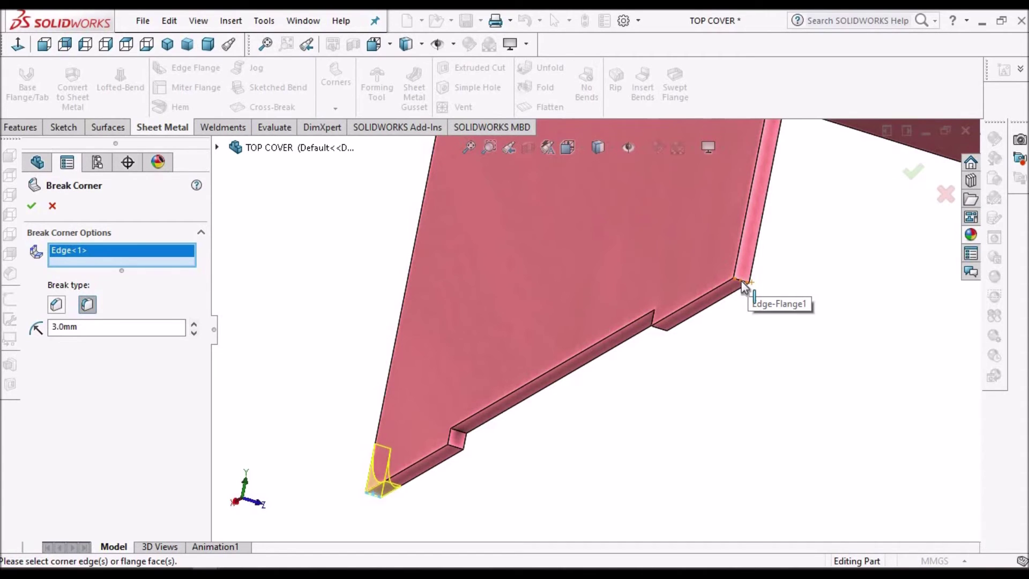
pyautogui.click(742, 284)
# Add both lower corner edges of the opposite end flange to the Break Corner selection and apply the rounding
pyautogui.scroll(5, 749, 286)
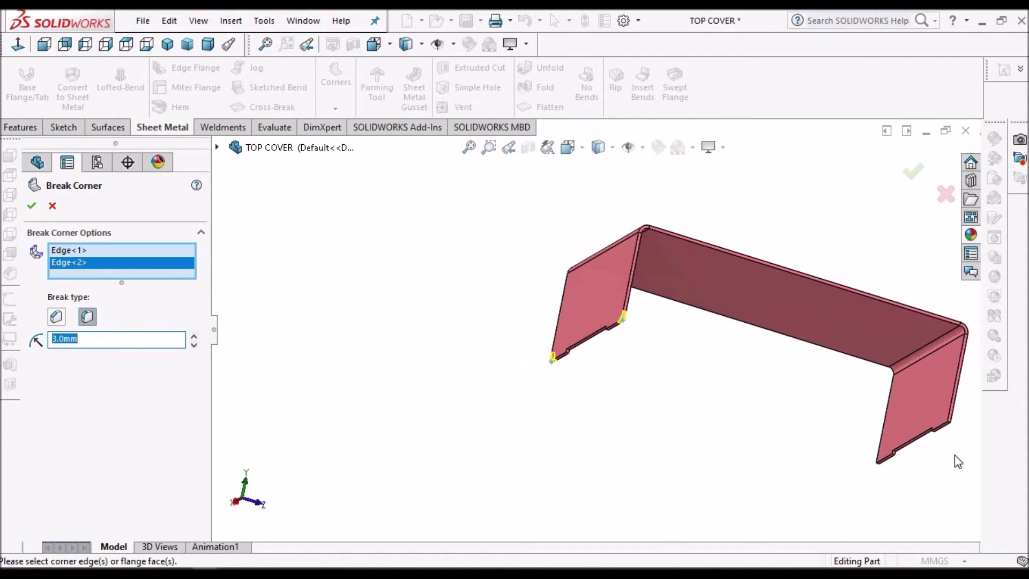
pyautogui.scroll(-5, 896, 416)
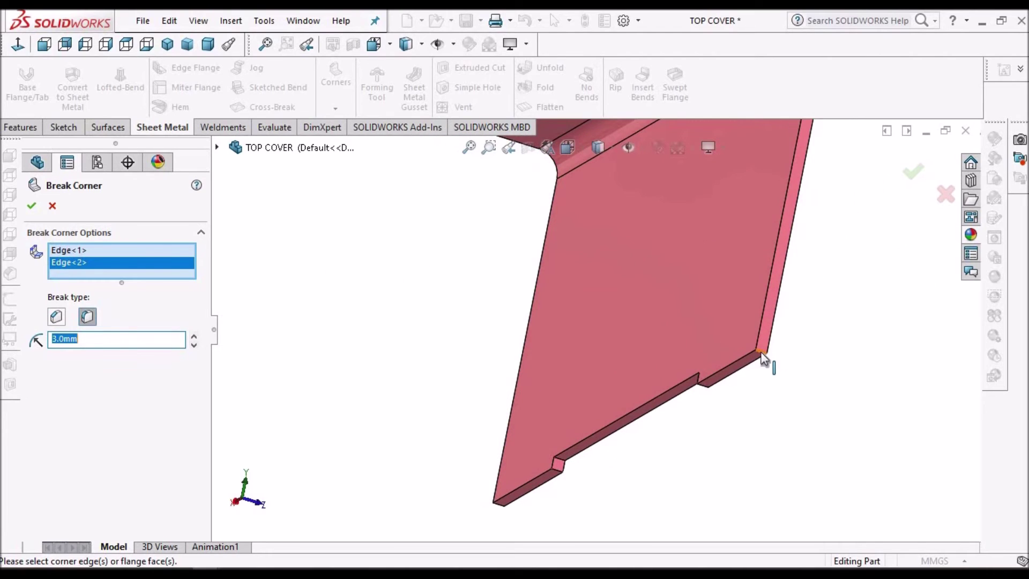
pyautogui.click(761, 354)
pyautogui.scroll(5, 769, 360)
pyautogui.moveTo(568, 351); pyautogui.dragTo(436, 420, button='middle')
pyautogui.scroll(-5, 550, 368)
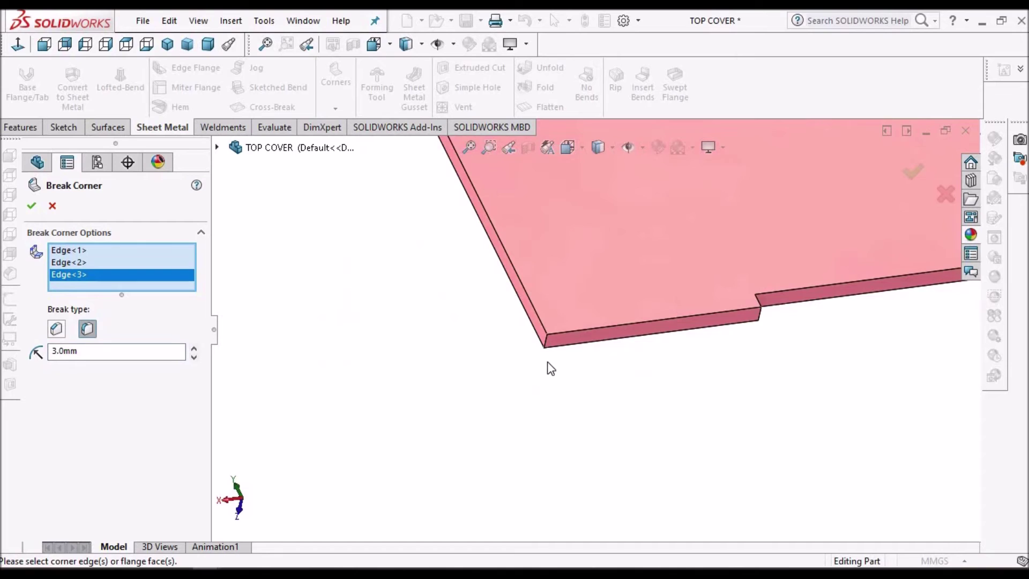
pyautogui.scroll(-3, 605, 289)
pyautogui.click(623, 289)
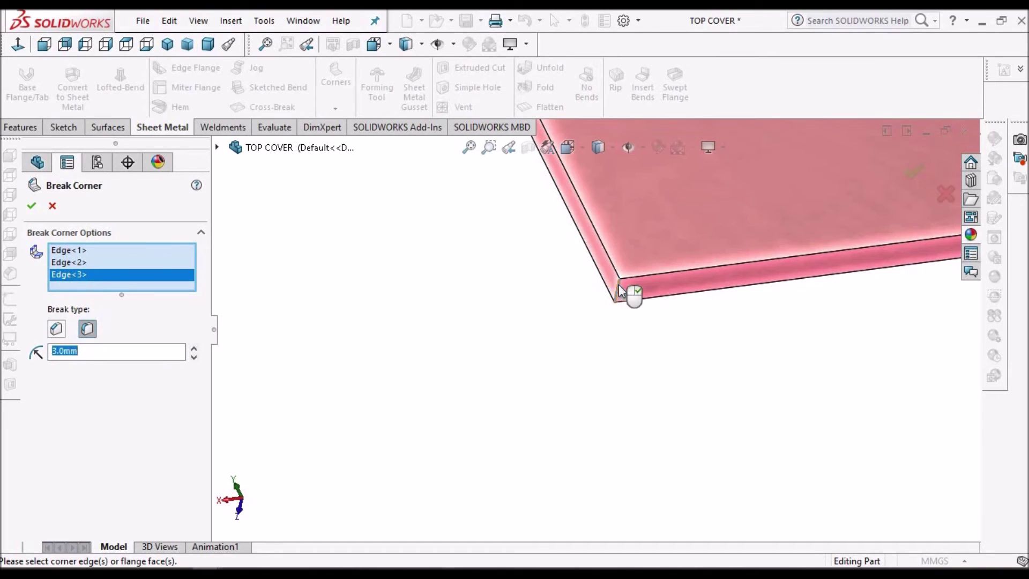
pyautogui.press('Return')
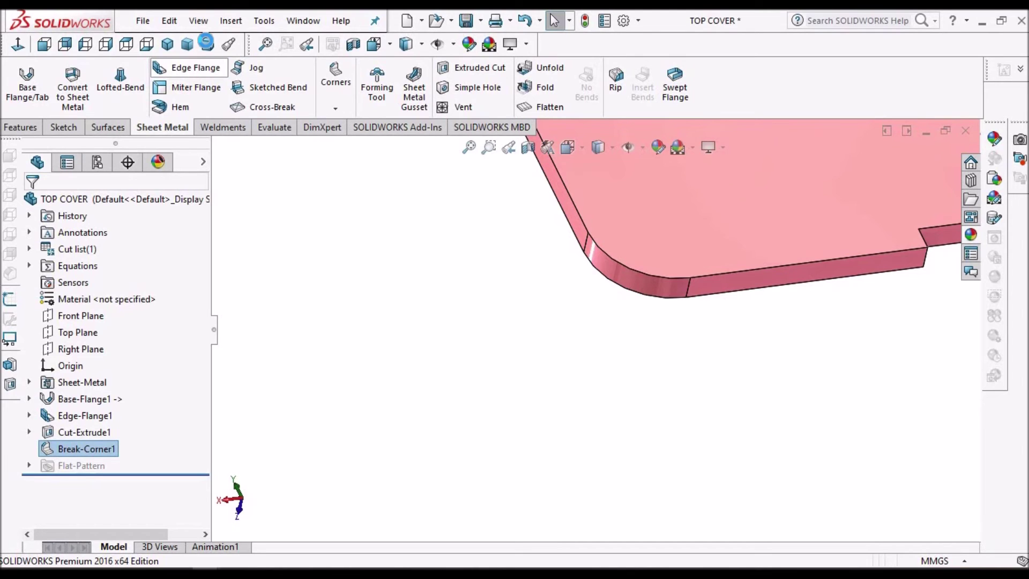
# Save the top cover and rebuild the Mian ASSLY assembly with its rounded flange corners
pyautogui.click(206, 43)
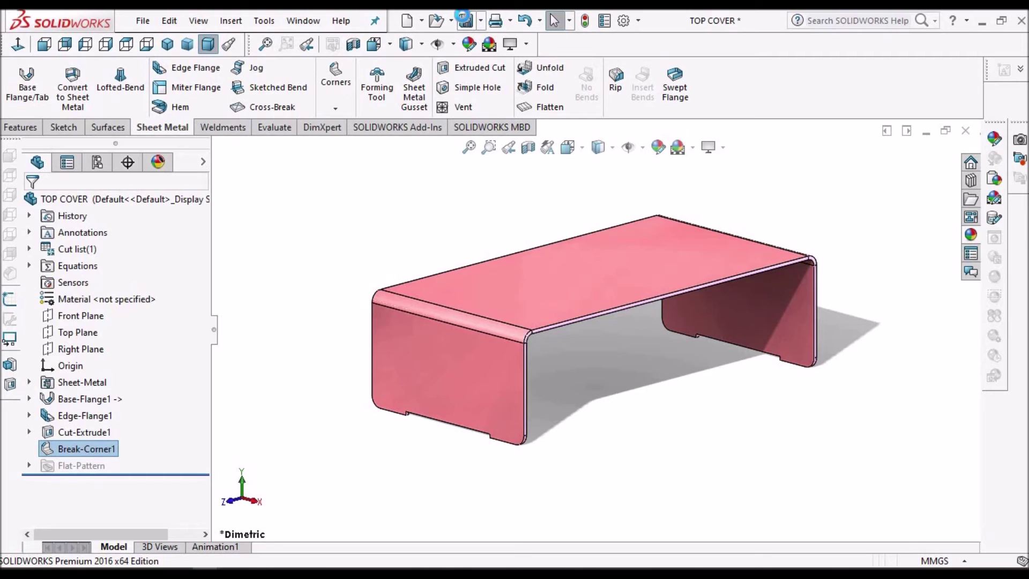
pyautogui.click(304, 21)
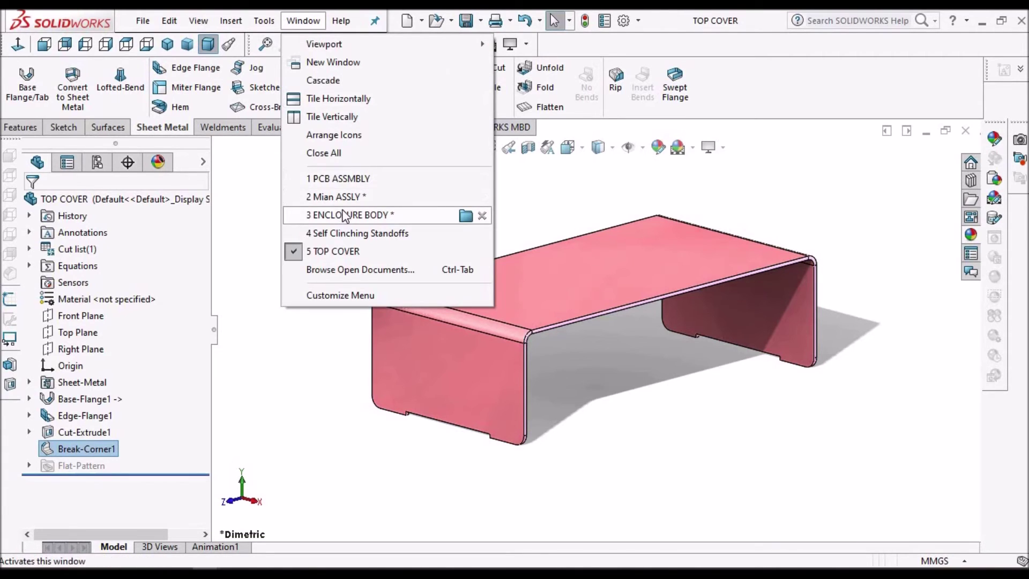
pyautogui.click(343, 198)
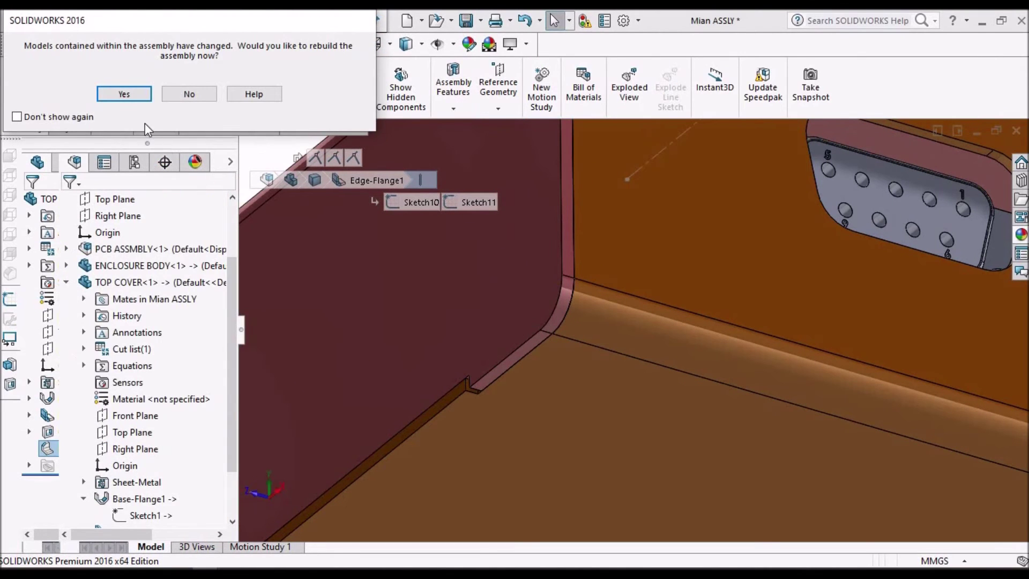
pyautogui.click(138, 96)
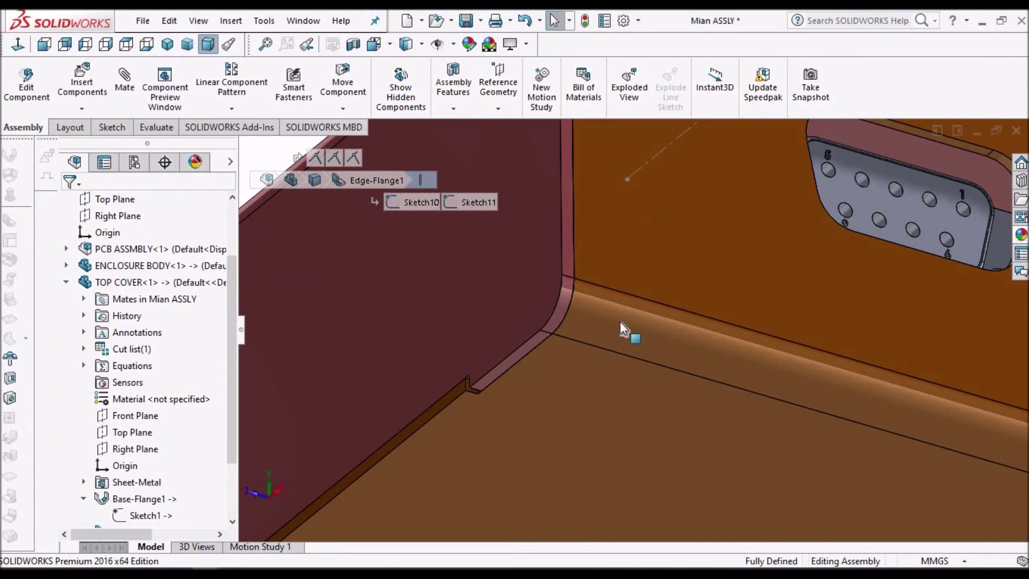
# Examine the enclosure body's holed mounting tabs beneath the top cover in wireframe, then restore the shaded-with-edges display
pyautogui.scroll(5, 619, 322)
pyautogui.scroll(3, 620, 321)
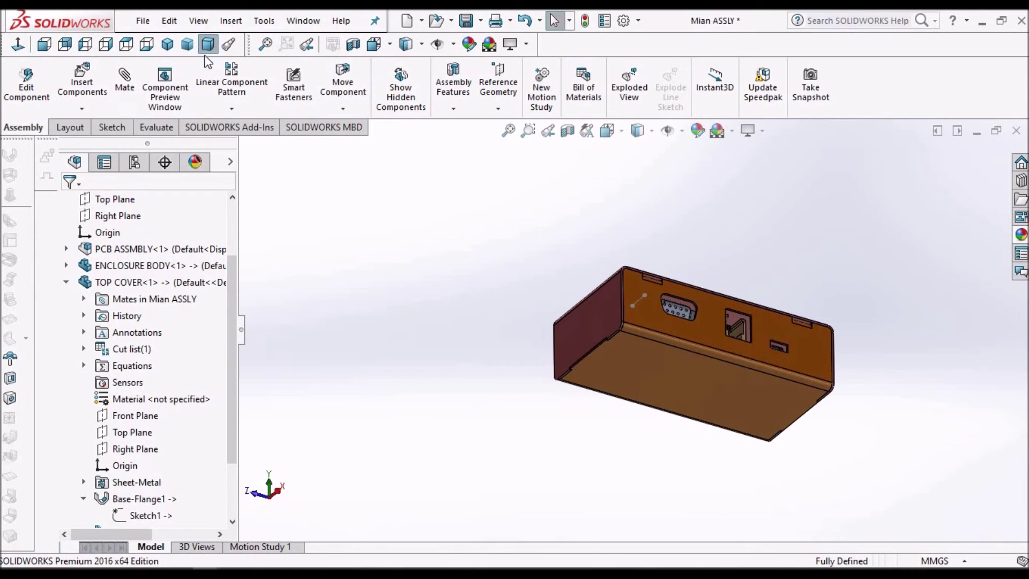
pyautogui.click(187, 44)
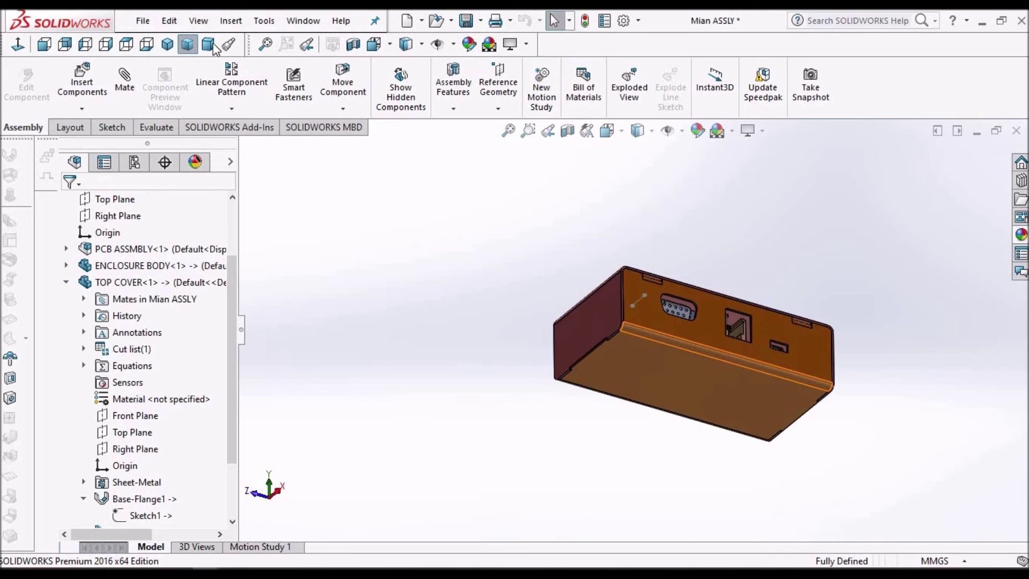
pyautogui.click(208, 44)
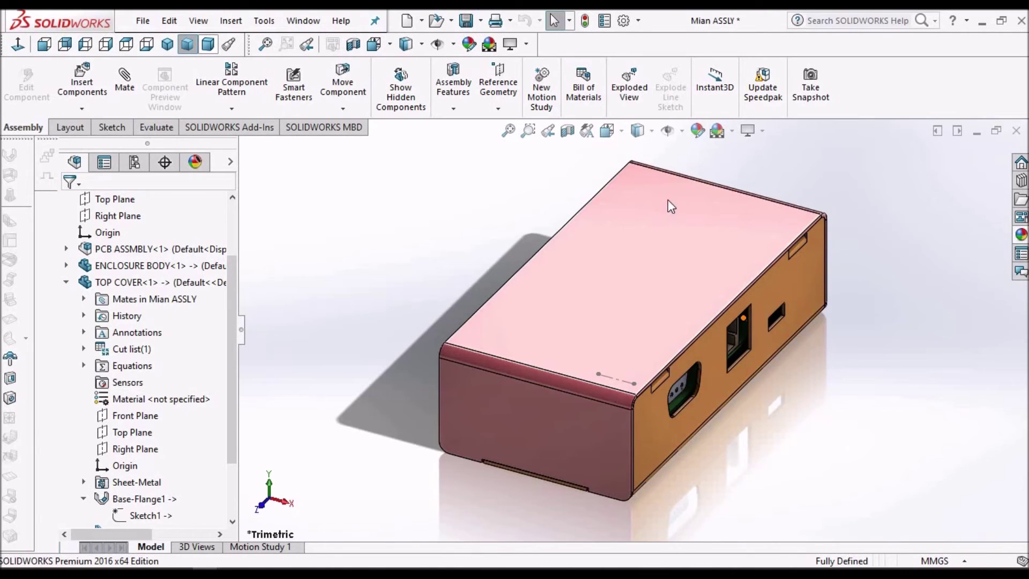
pyautogui.click(652, 132)
pyautogui.click(638, 237)
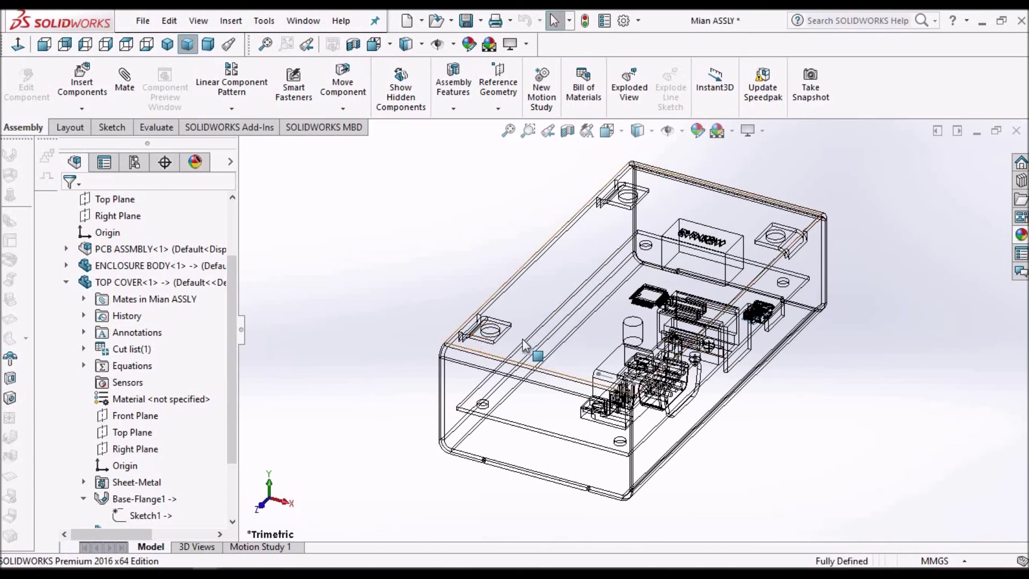
pyautogui.scroll(-5, 525, 348)
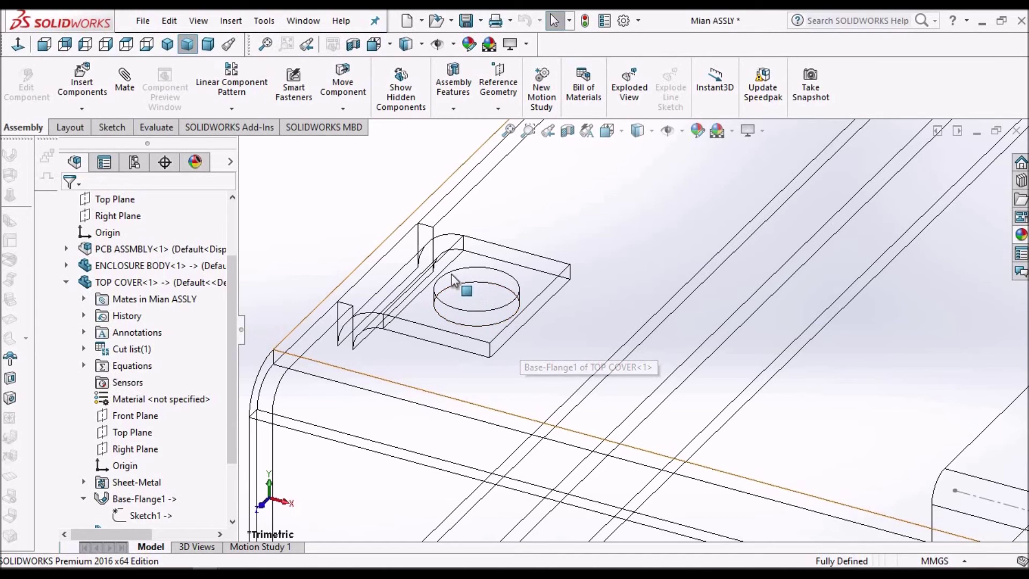
pyautogui.scroll(1, 525, 298)
pyautogui.scroll(4, 505, 294)
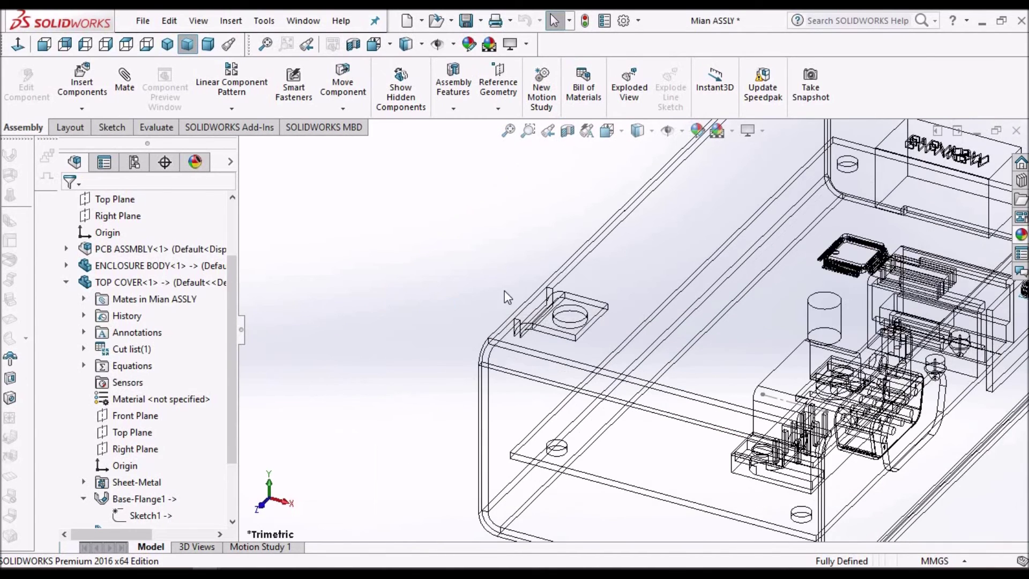
pyautogui.scroll(-5, 709, 306)
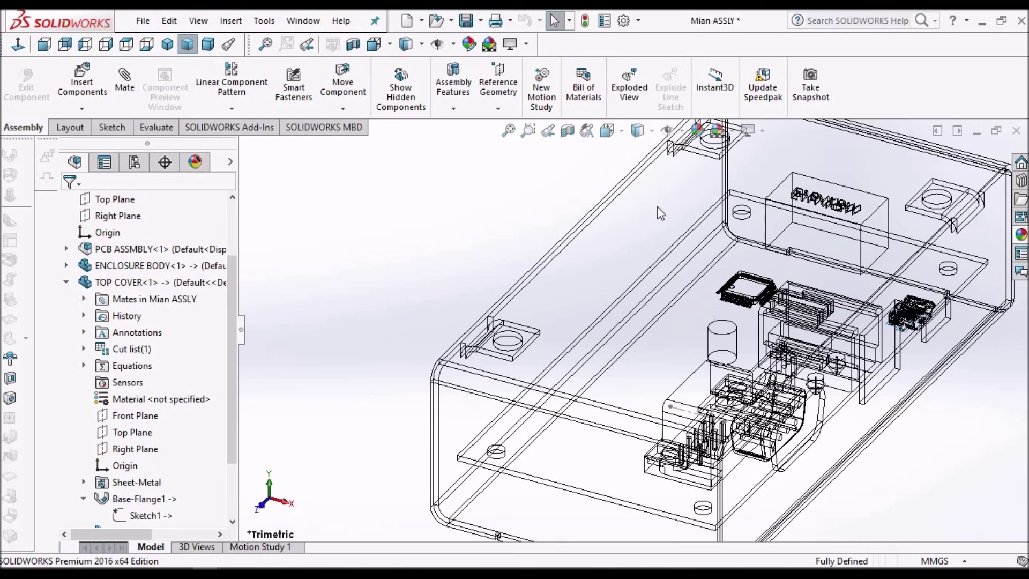
pyautogui.scroll(2, 643, 310)
pyautogui.click(652, 131)
pyautogui.click(645, 152)
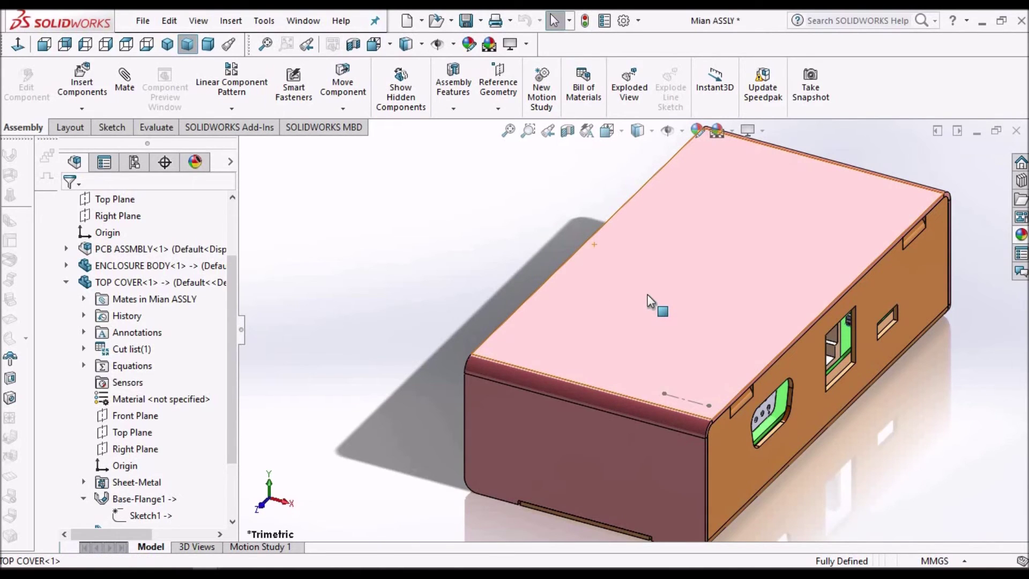
# Open the top cover part from the assembly
pyautogui.click(648, 301)
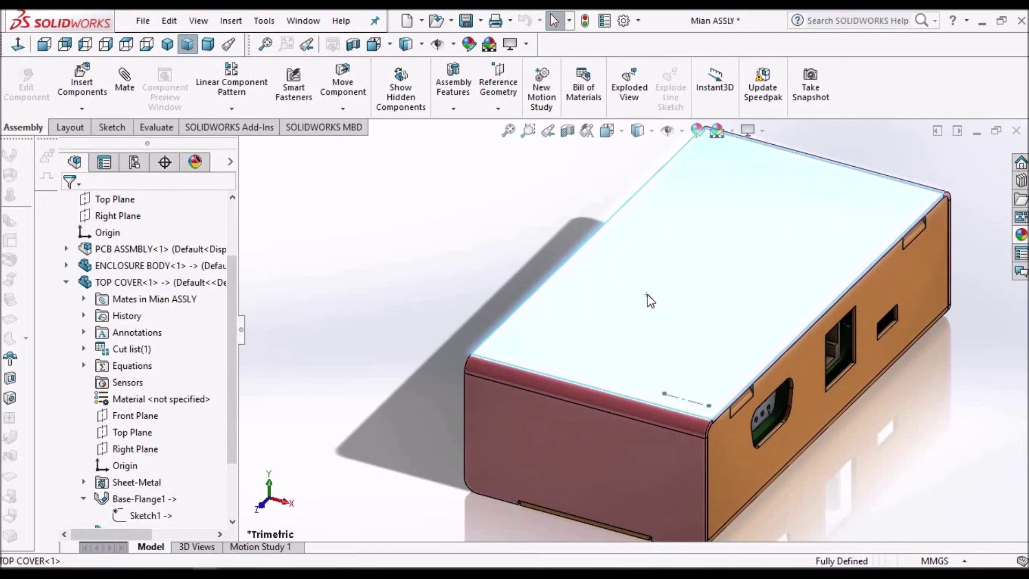
pyautogui.rightClick(647, 301)
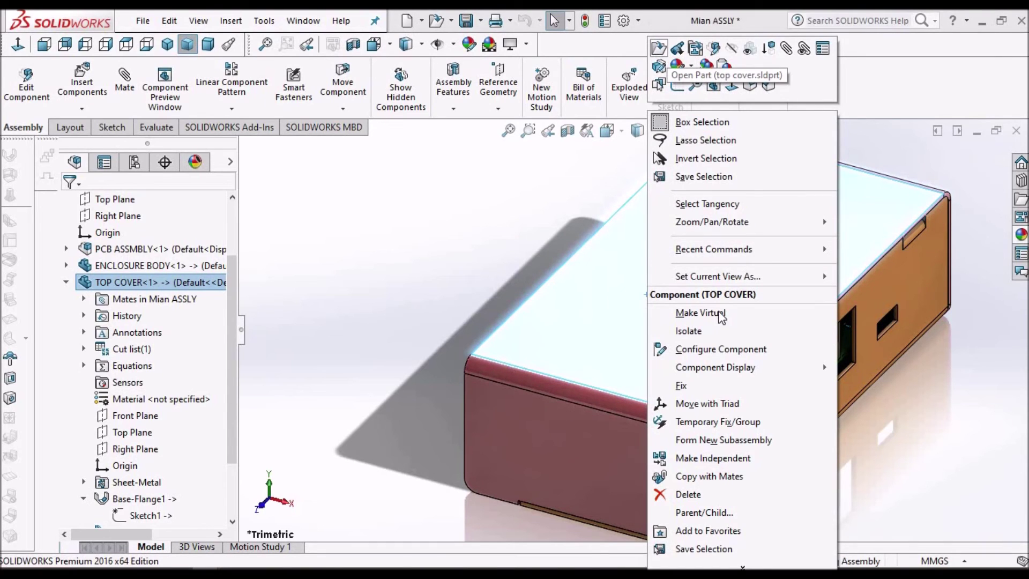
pyautogui.press('Escape')
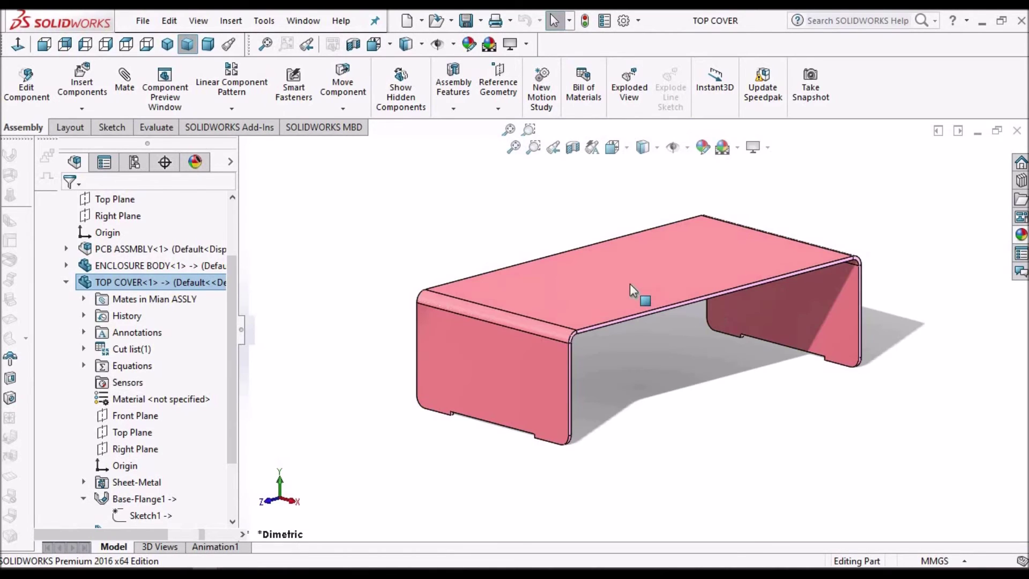
# Place a sheet-metal Simple Hole freehand near one corner of the cover's top face and save the part
pyautogui.click(629, 284)
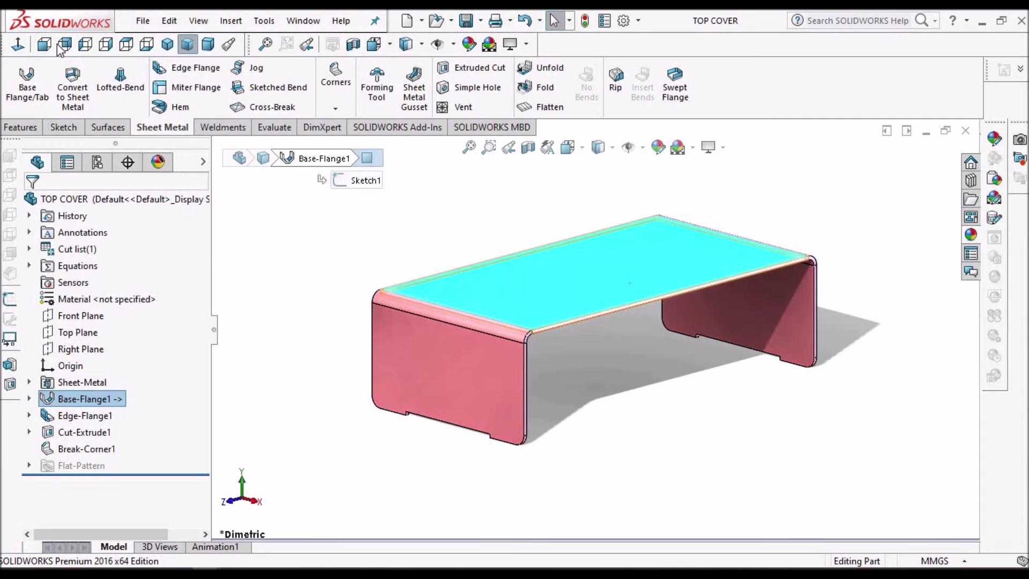
pyautogui.click(19, 45)
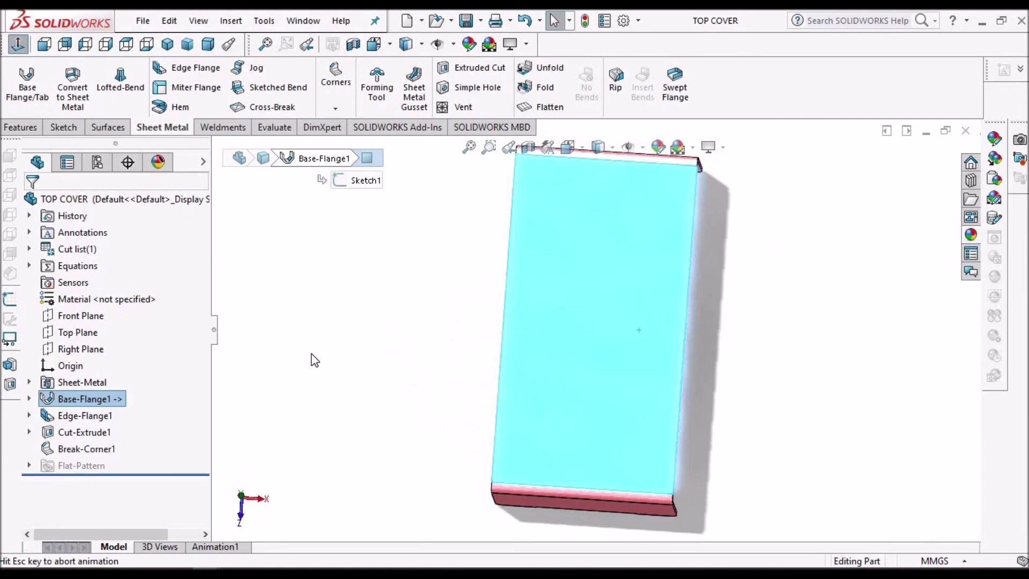
pyautogui.click(467, 87)
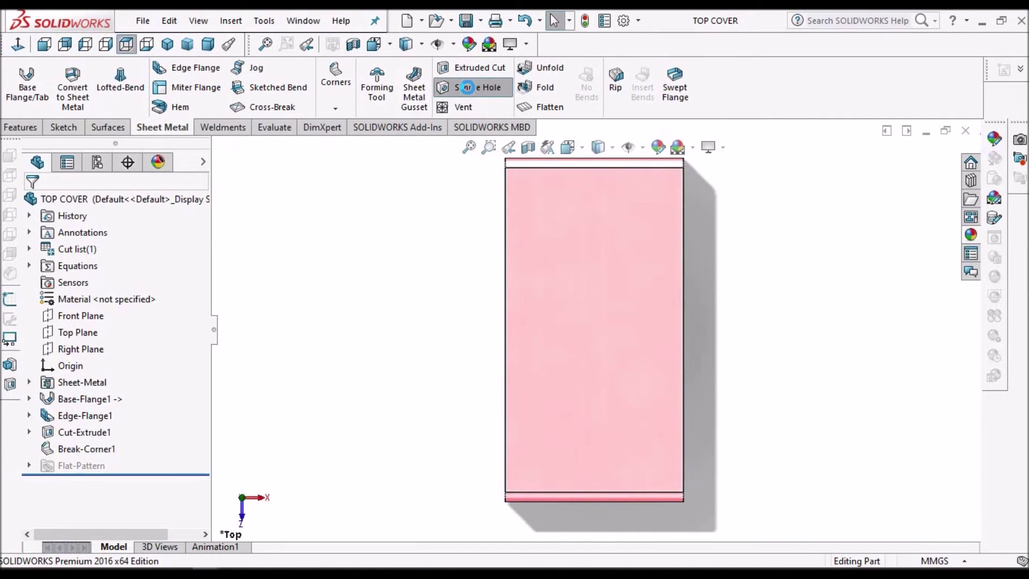
pyautogui.click(623, 411)
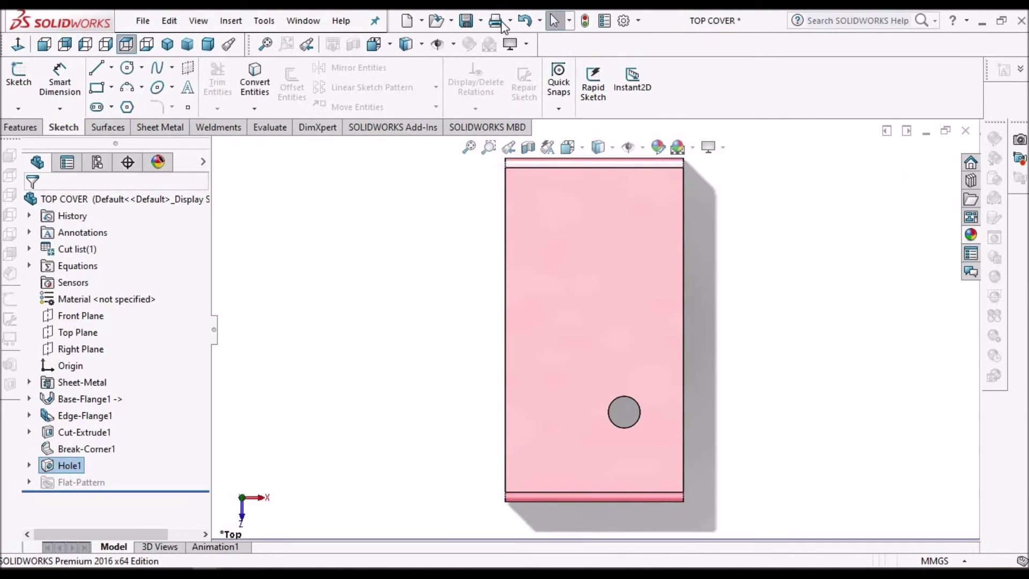
pyautogui.click(467, 21)
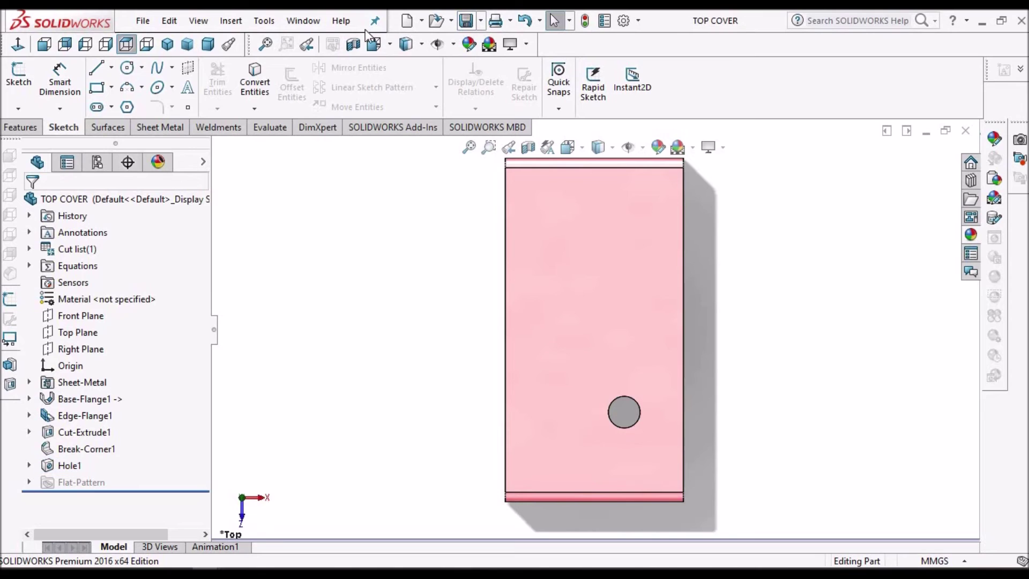
# Switch to the Mian ASSLY assembly, rebuild it with the changed top cover and save it
pyautogui.click(307, 23)
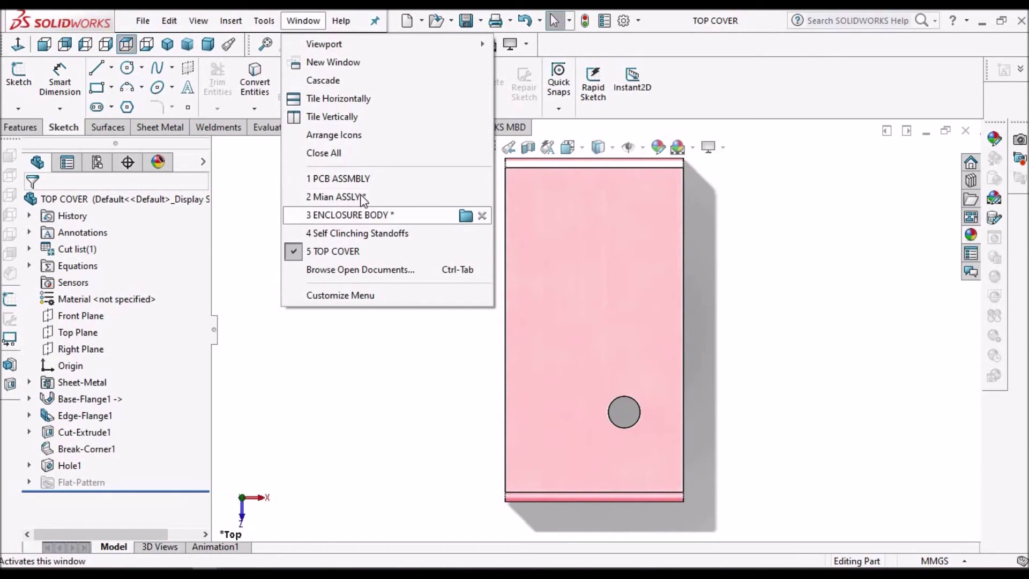
pyautogui.click(362, 197)
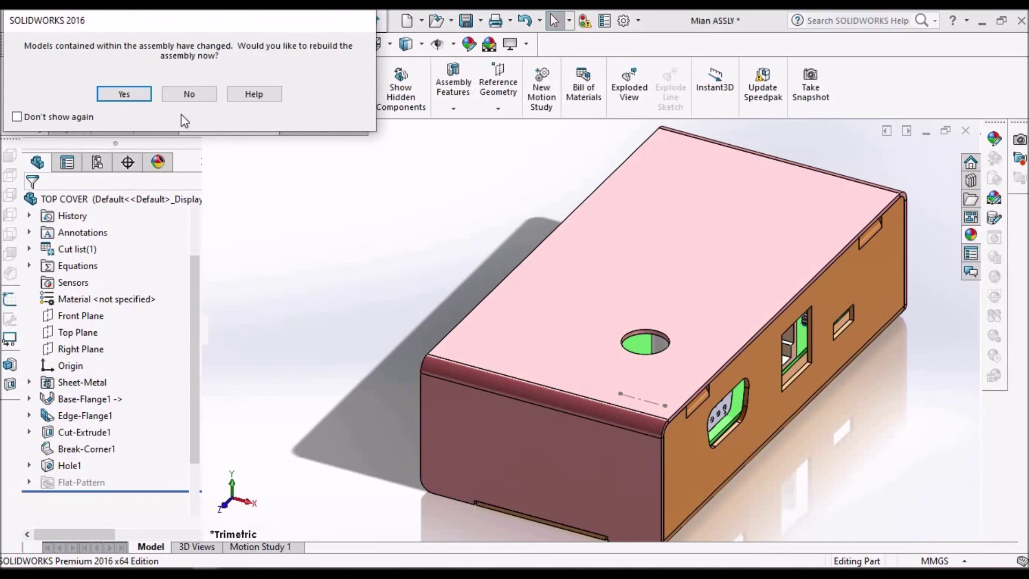
pyautogui.press('Return')
pyautogui.click(465, 21)
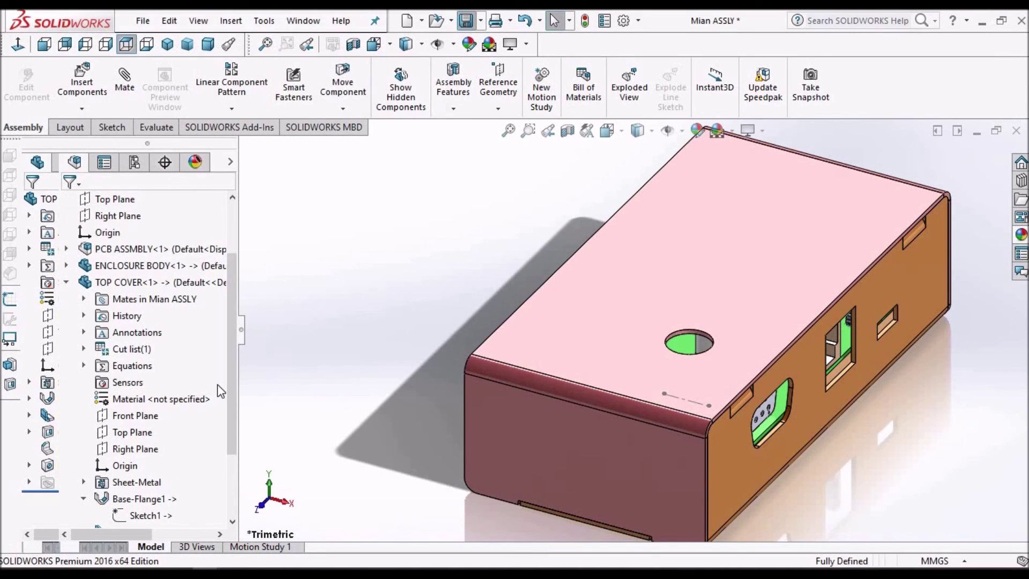
pyautogui.click(298, 239)
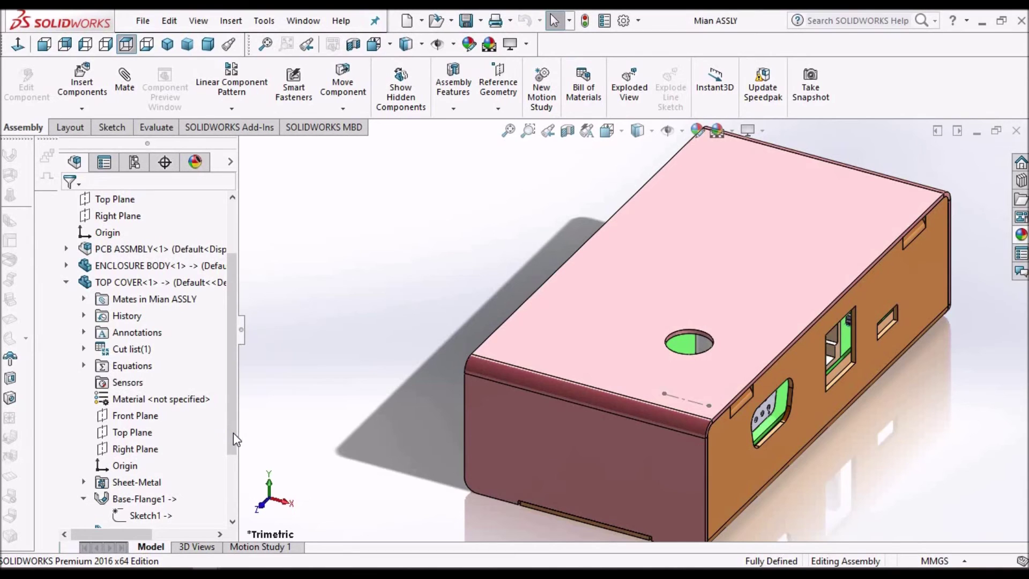
# Open the top cover's hole sketch for in-context editing, viewed from above in wireframe
pyautogui.scroll(-2, 220, 498)
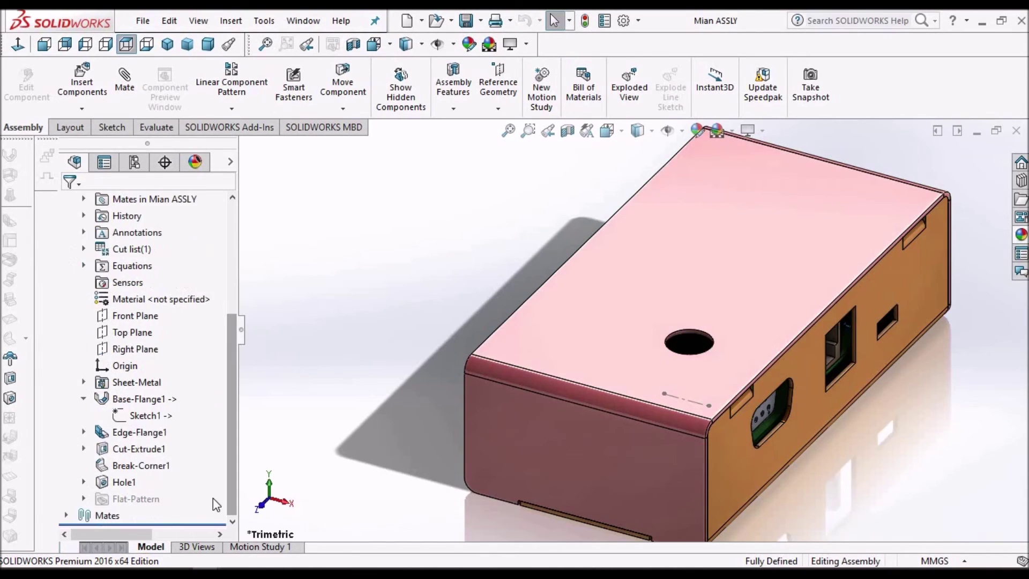
pyautogui.click(82, 480)
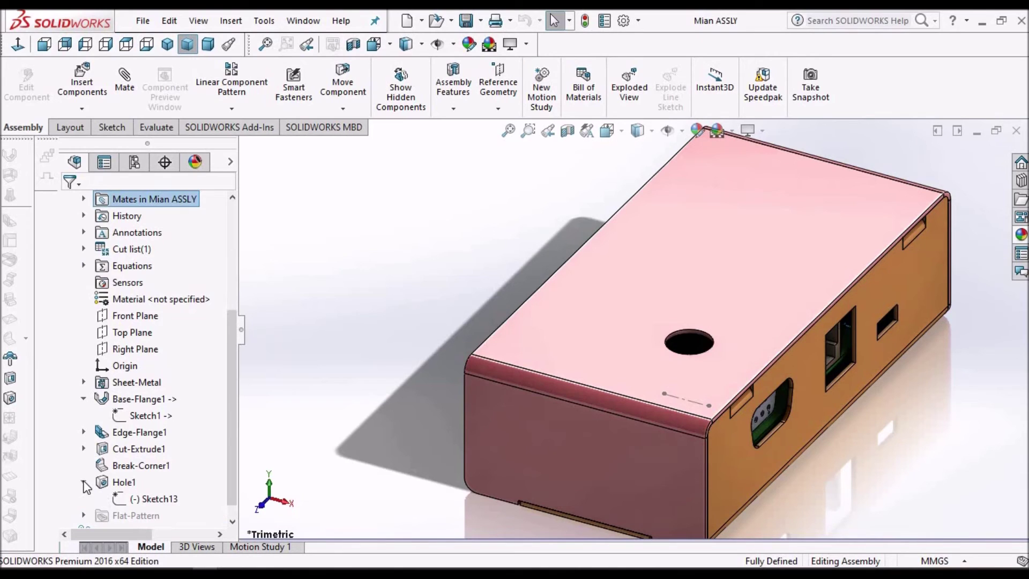
pyautogui.click(160, 501)
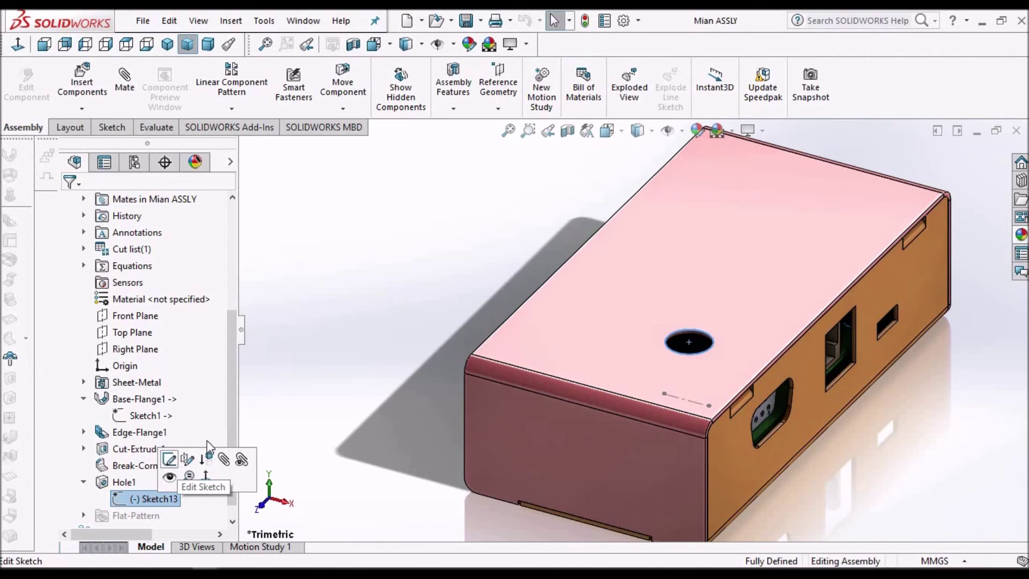
pyautogui.click(172, 463)
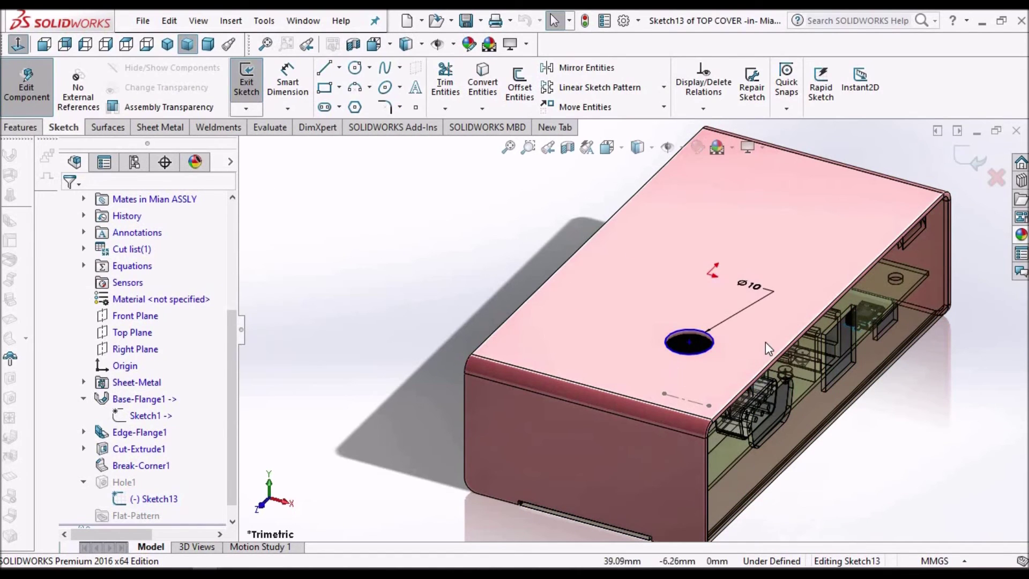
pyautogui.hotkey('ctrl', '8')
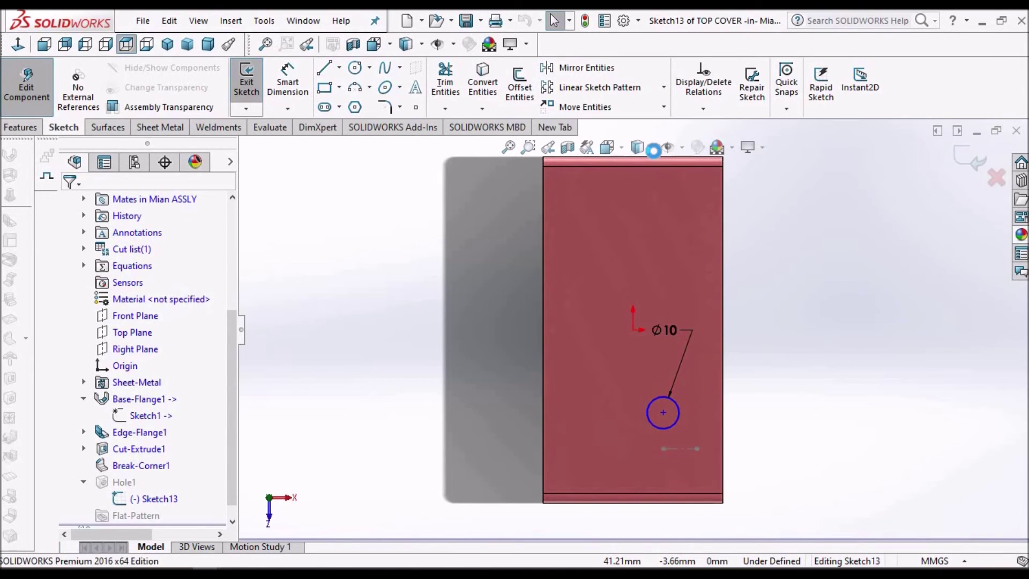
pyautogui.click(654, 147)
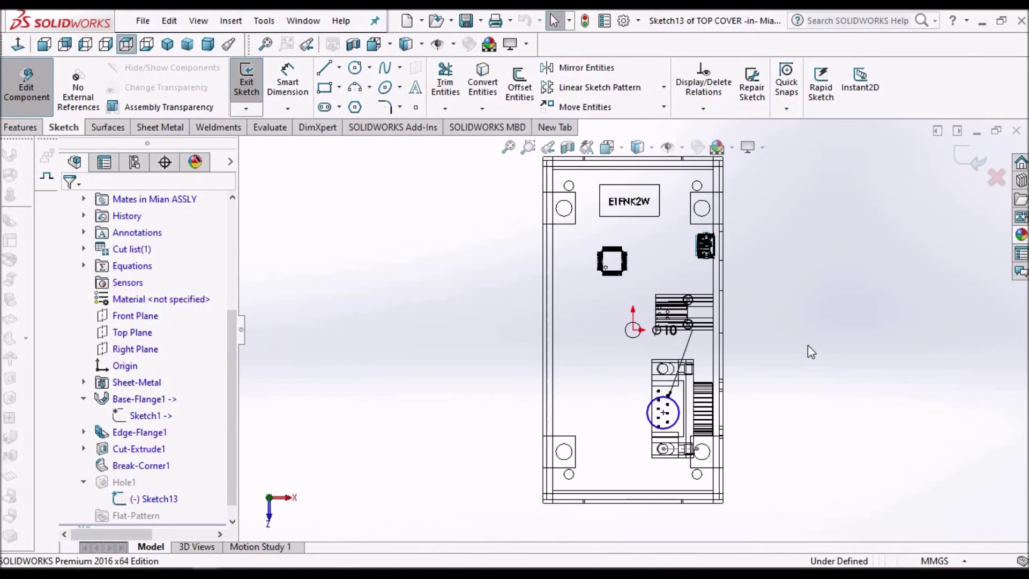
# Delete the 10 mm circle and convert the enclosure body's two front tab holes, near the DB9 connector end, into the sketch
pyautogui.scroll(-1, 705, 414)
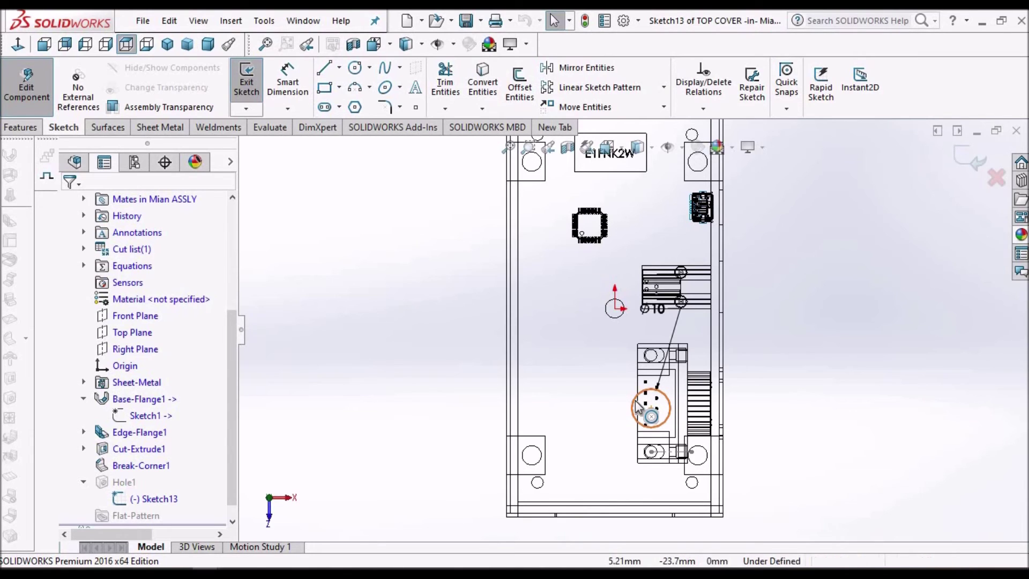
pyautogui.click(638, 407)
pyautogui.press('Delete')
pyautogui.click(506, 165)
pyautogui.click(484, 83)
pyautogui.click(539, 455)
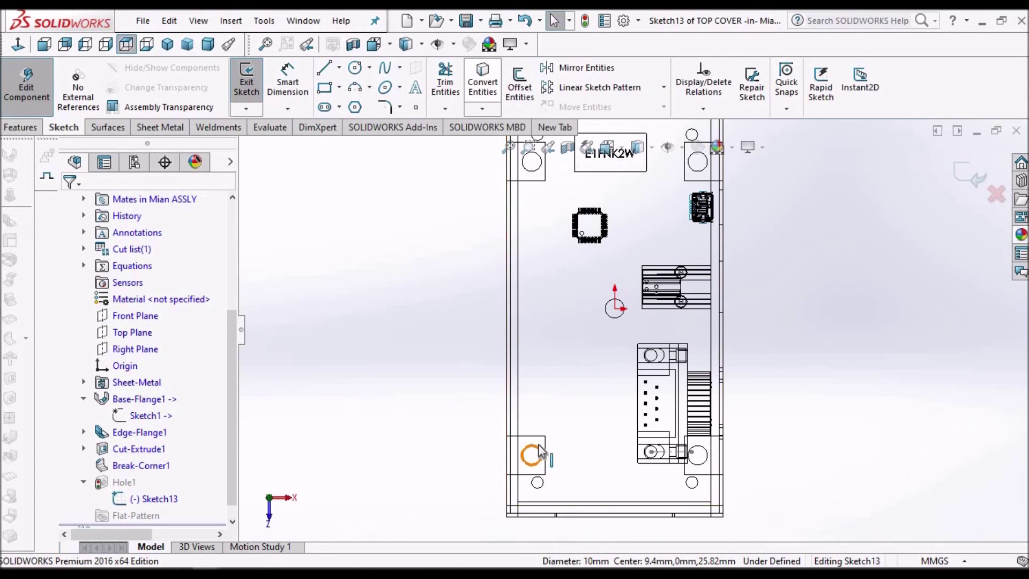
pyautogui.click(482, 82)
pyautogui.click(705, 460)
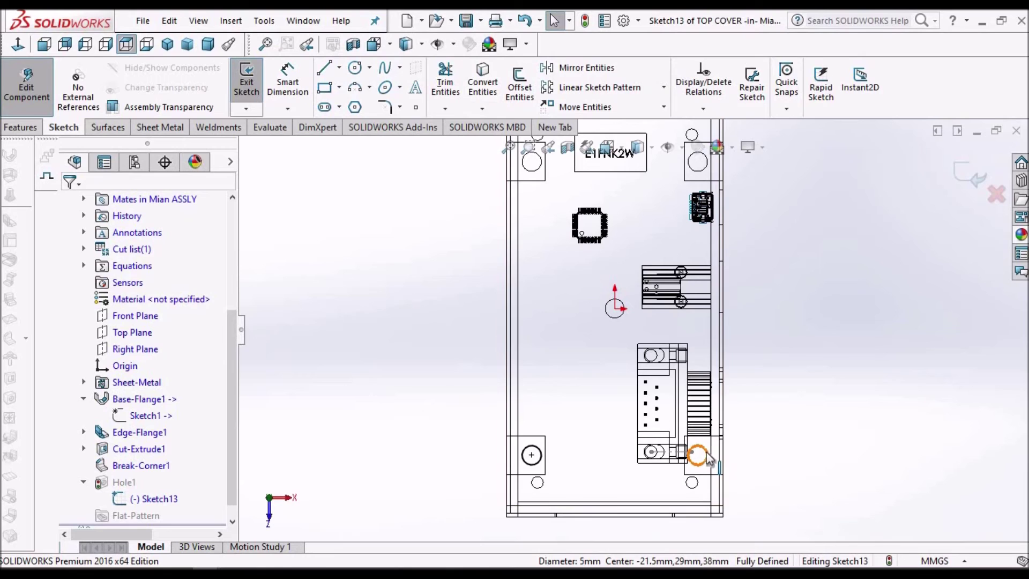
pyautogui.click(480, 86)
# Convert the enclosure body's two rear tab holes into the hole sketch and exit the sketch
pyautogui.scroll(5, 641, 248)
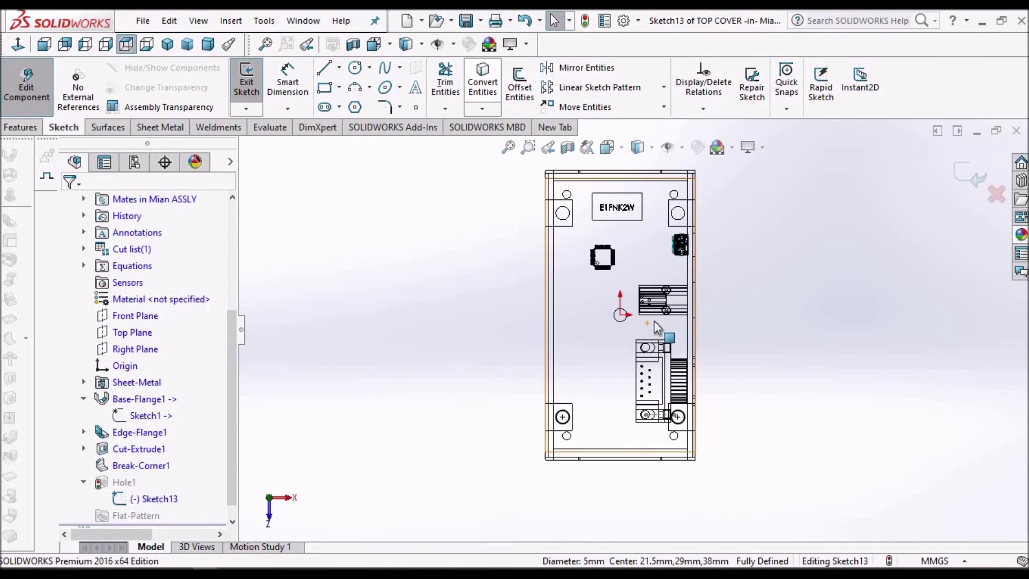
pyautogui.scroll(-2, 607, 267)
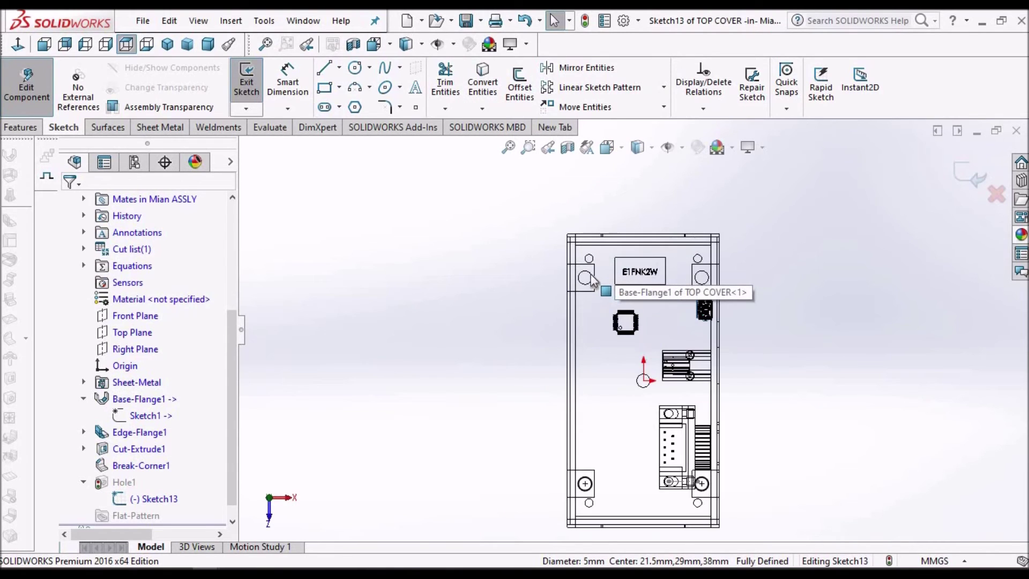
pyautogui.click(586, 278)
pyautogui.click(482, 86)
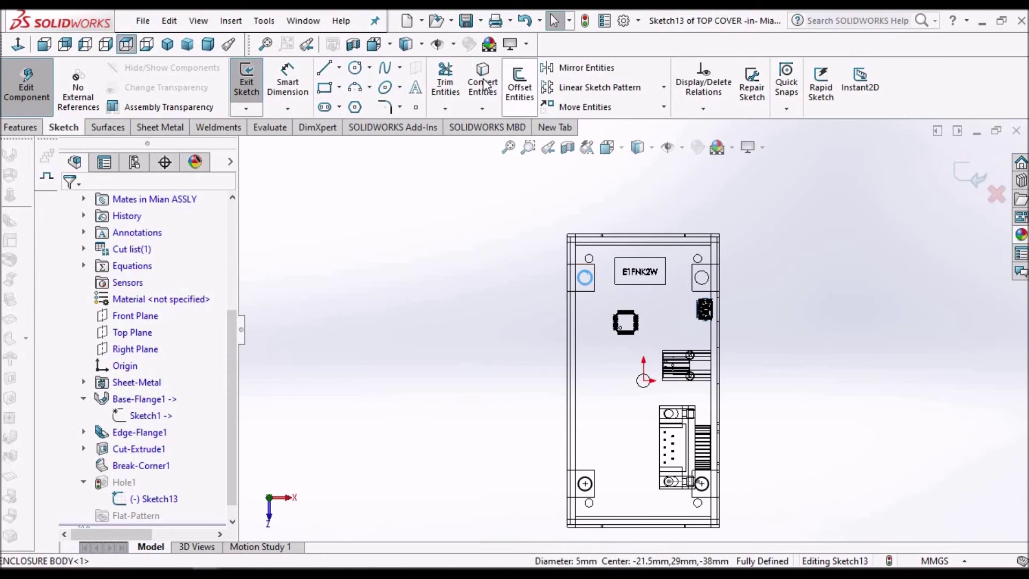
pyautogui.click(707, 280)
pyautogui.click(482, 86)
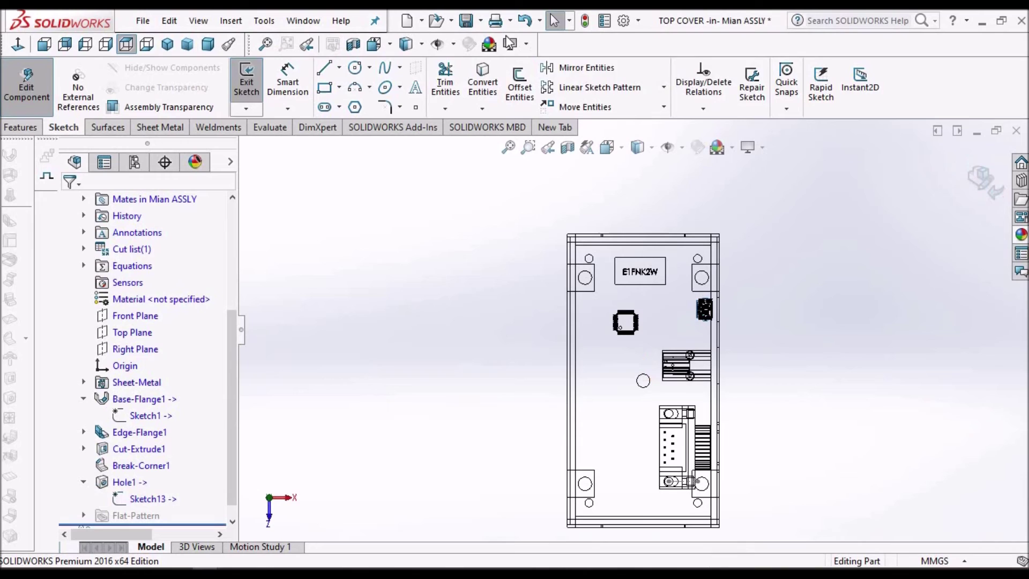
# Save the edited top cover, return to assembly editing and restore the shaded-with-edges display in a dimetric view
pyautogui.click(461, 22)
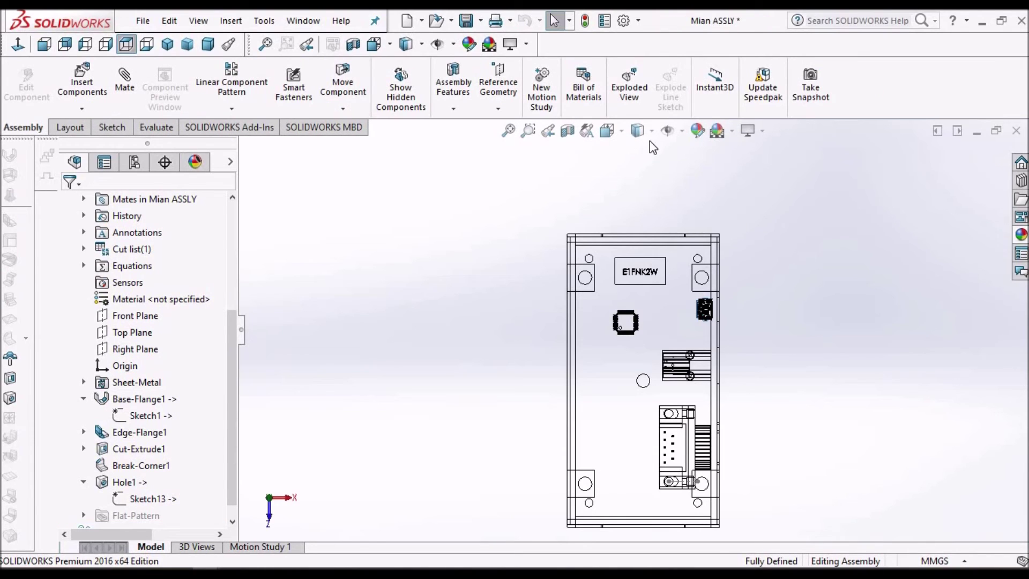
pyautogui.click(637, 131)
pyautogui.click(637, 172)
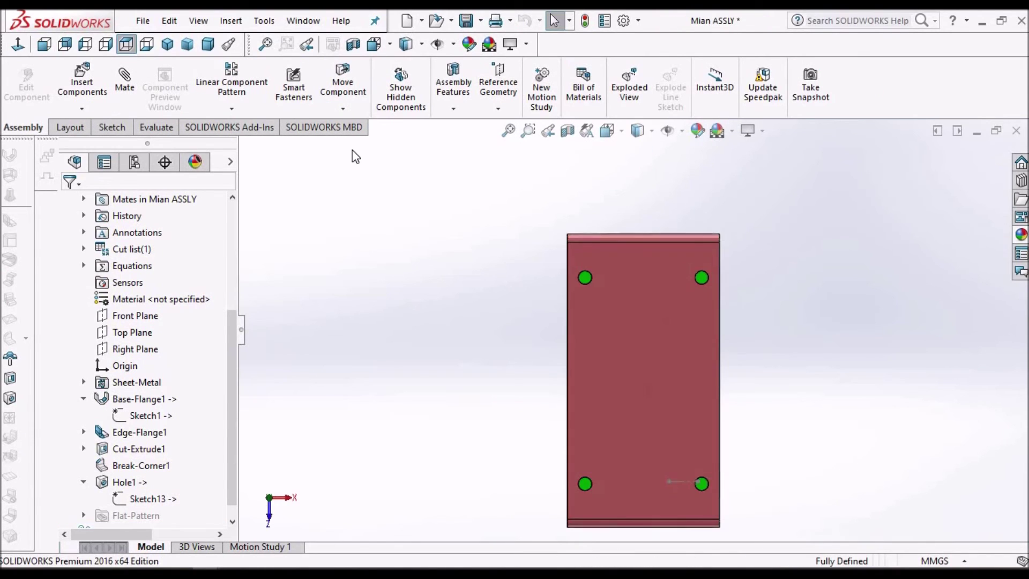
pyautogui.click(200, 44)
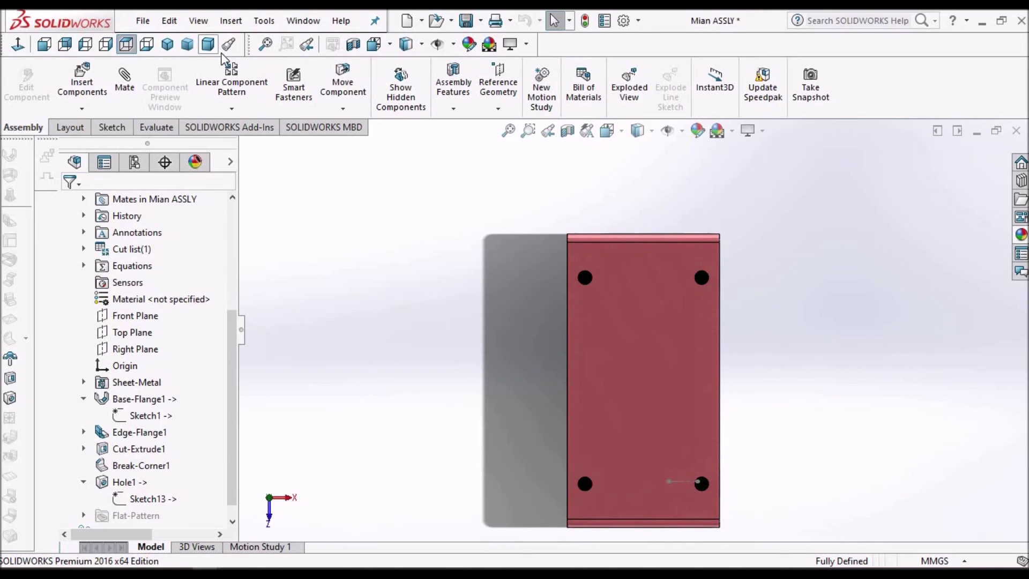
pyautogui.click(209, 44)
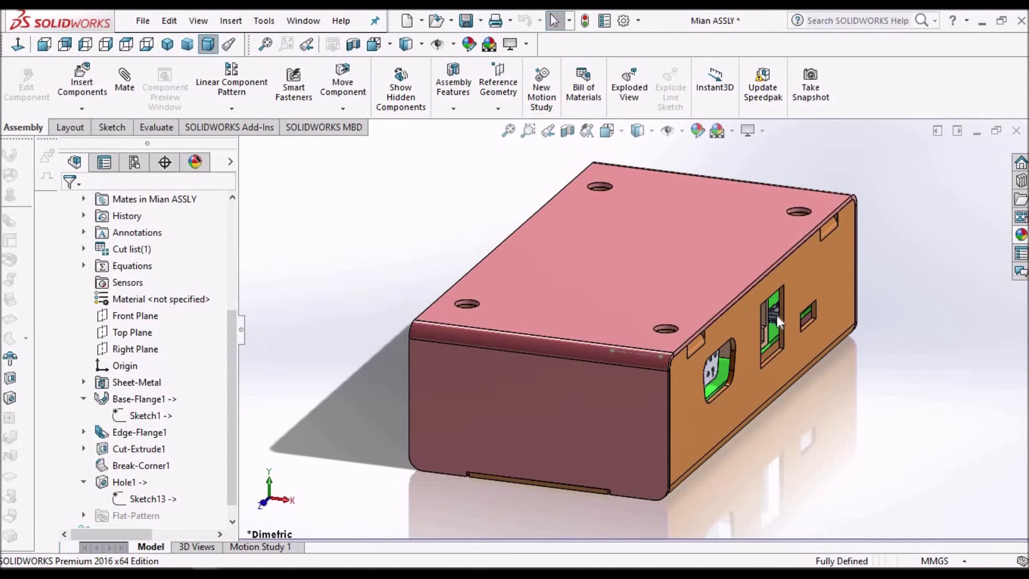
# Examine the alignment of the cover and tab holes with a temporary section offset -15 mm from the cover's end flange
pyautogui.scroll(-5, 476, 314)
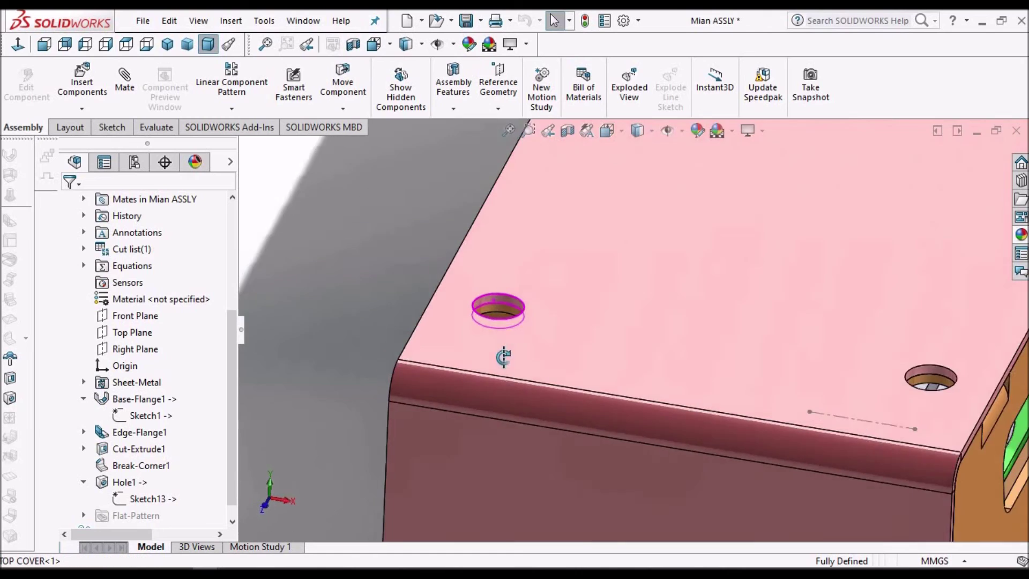
pyautogui.moveTo(503, 356); pyautogui.dragTo(755, 322, button='middle')
pyautogui.scroll(2, 770, 316)
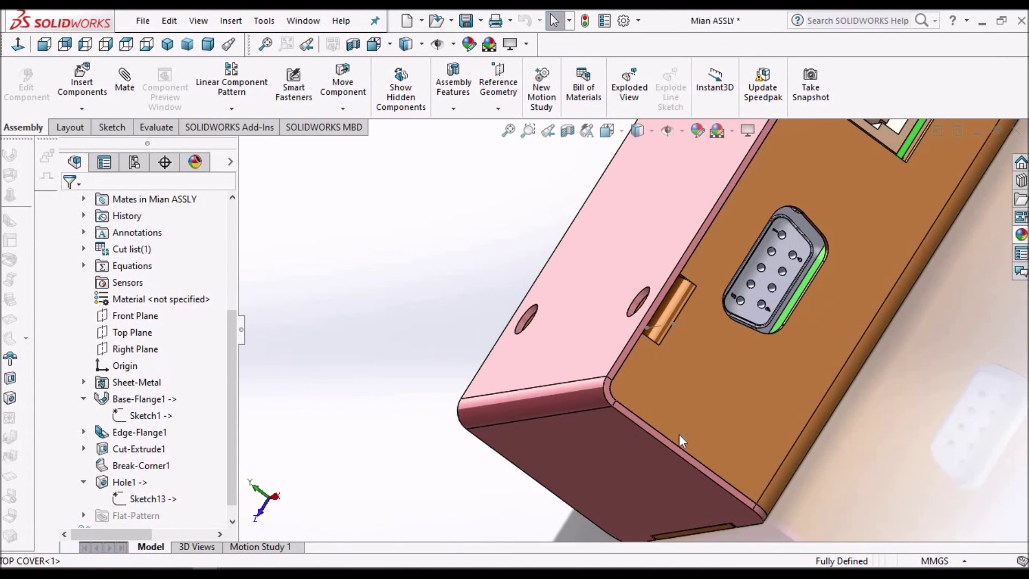
pyautogui.click(613, 441)
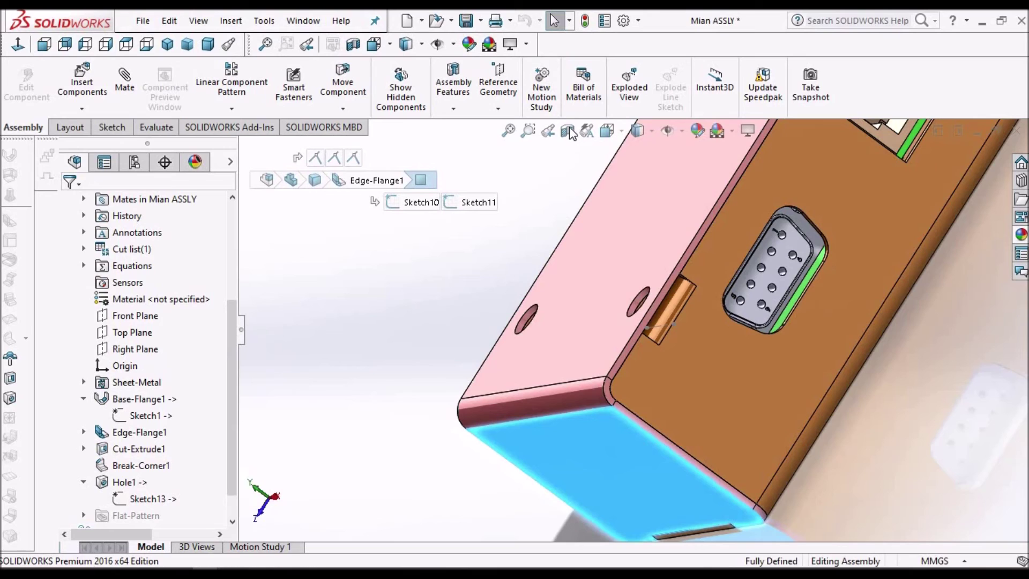
pyautogui.click(568, 131)
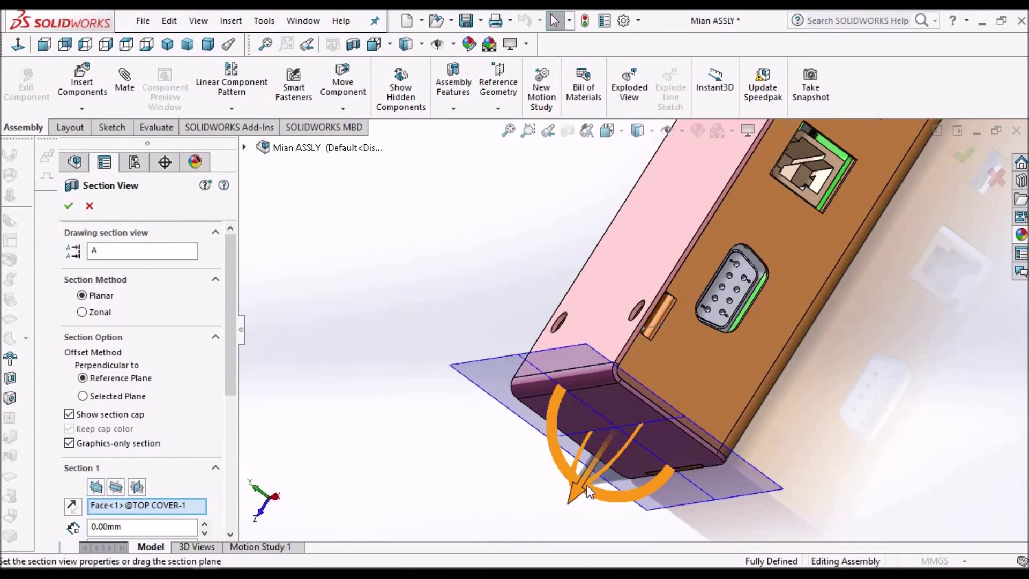
pyautogui.moveTo(585, 468); pyautogui.dragTo(625, 407)
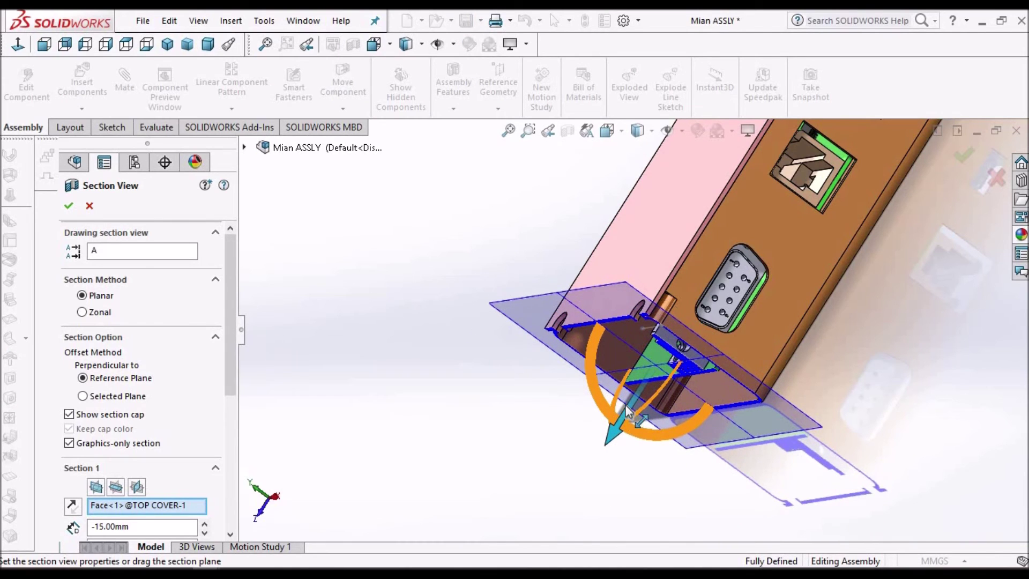
pyautogui.moveTo(673, 338); pyautogui.dragTo(647, 295, button='middle')
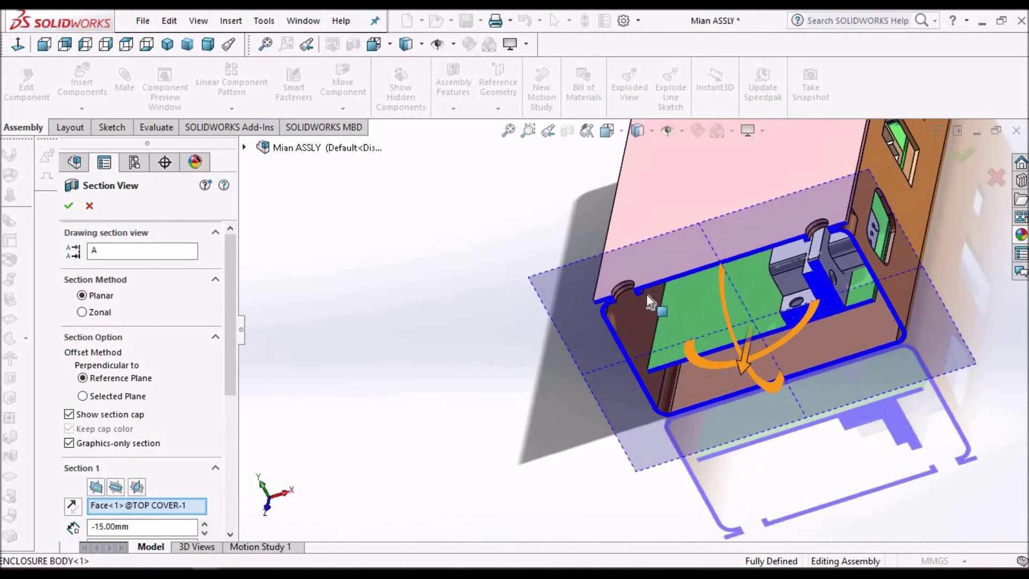
pyautogui.scroll(-5, 648, 312)
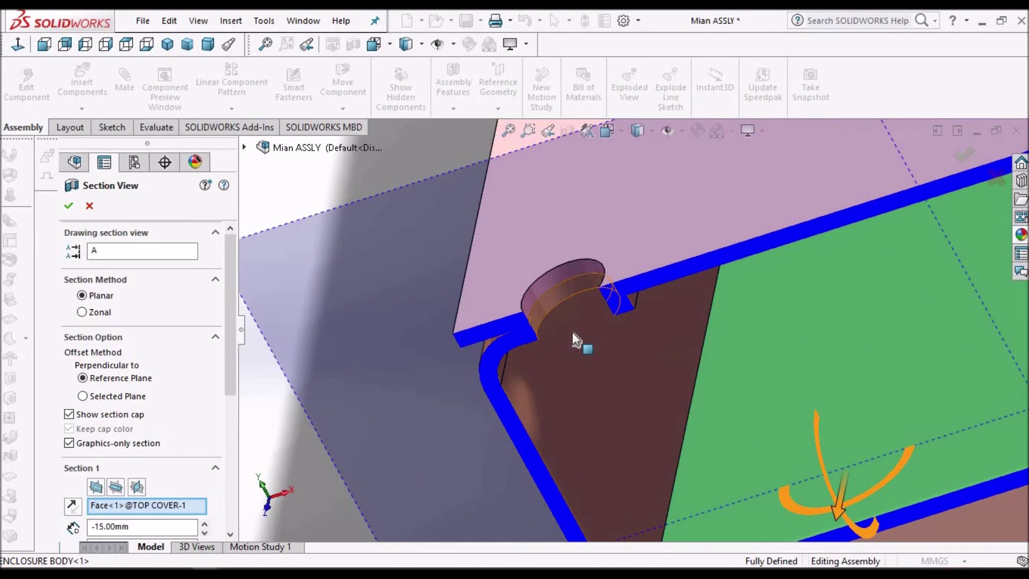
pyautogui.scroll(5, 616, 329)
pyautogui.moveTo(616, 329); pyautogui.dragTo(645, 321, button='middle')
pyautogui.scroll(5, 645, 322)
pyautogui.moveTo(766, 276); pyautogui.dragTo(807, 322, button='middle')
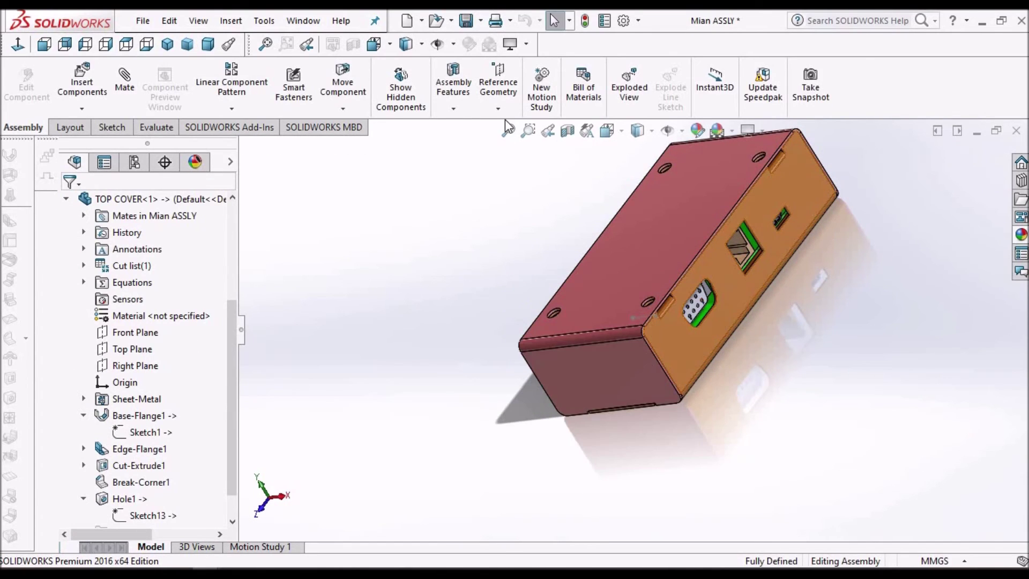
# Hide the top cover in the assembly to expose the enclosure body's mounting tabs
pyautogui.click(650, 132)
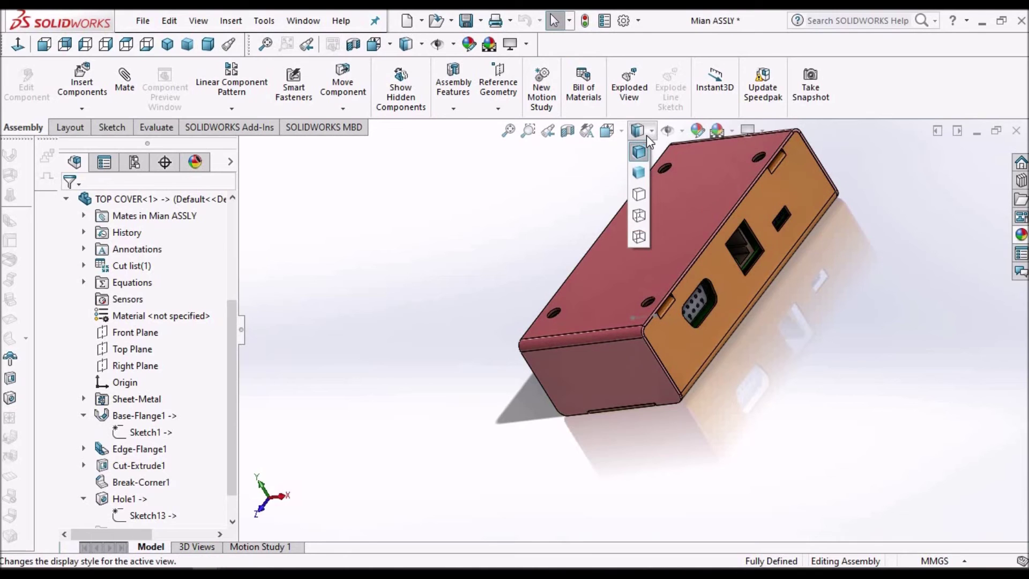
pyautogui.click(207, 44)
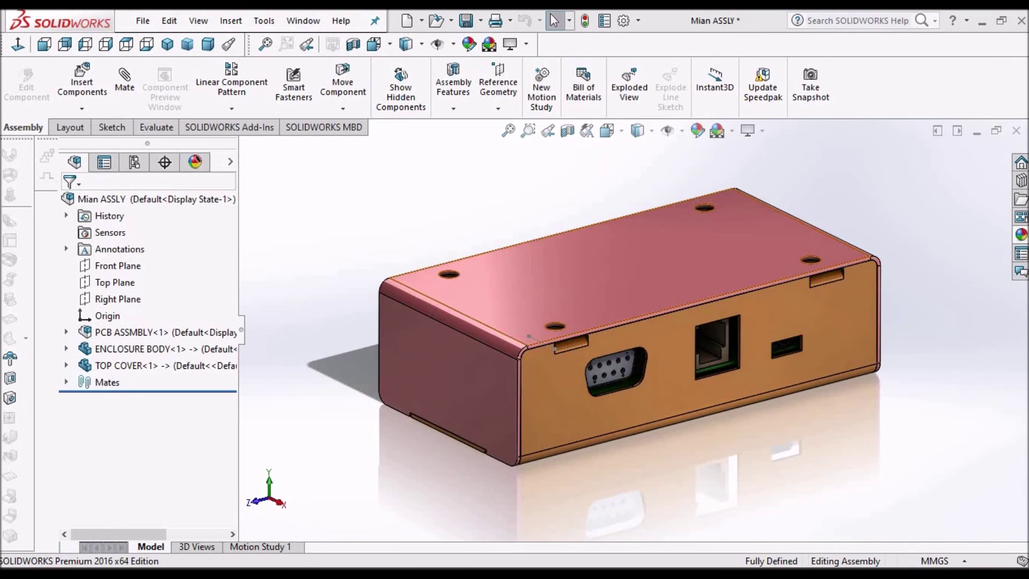
pyautogui.click(459, 390)
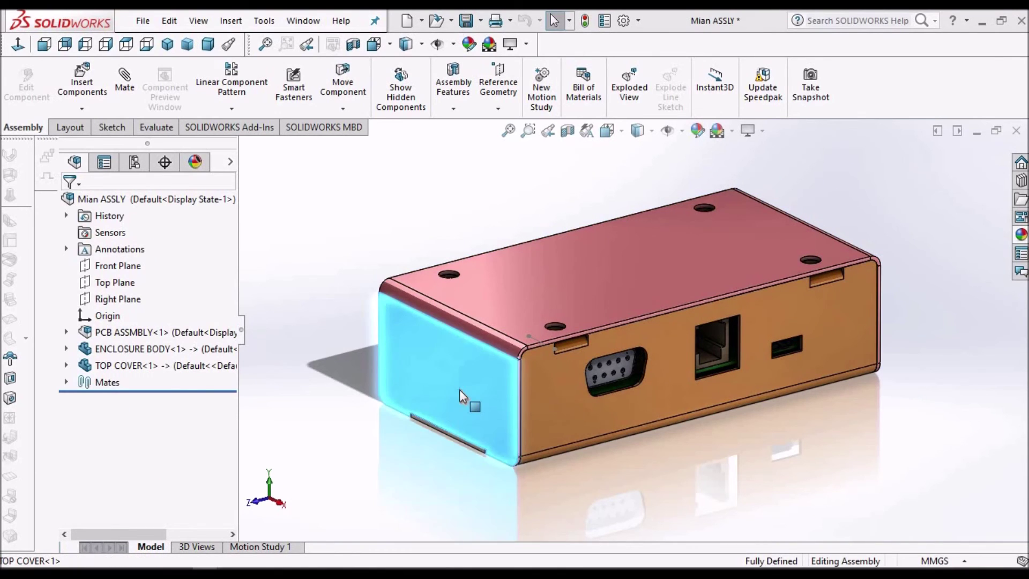
pyautogui.rightClick(459, 390)
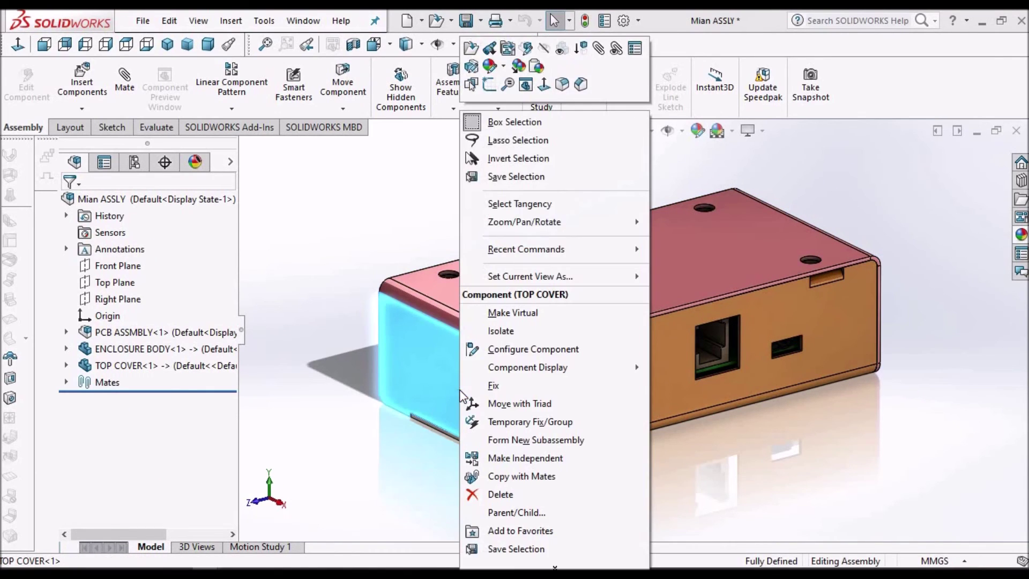
pyautogui.click(542, 49)
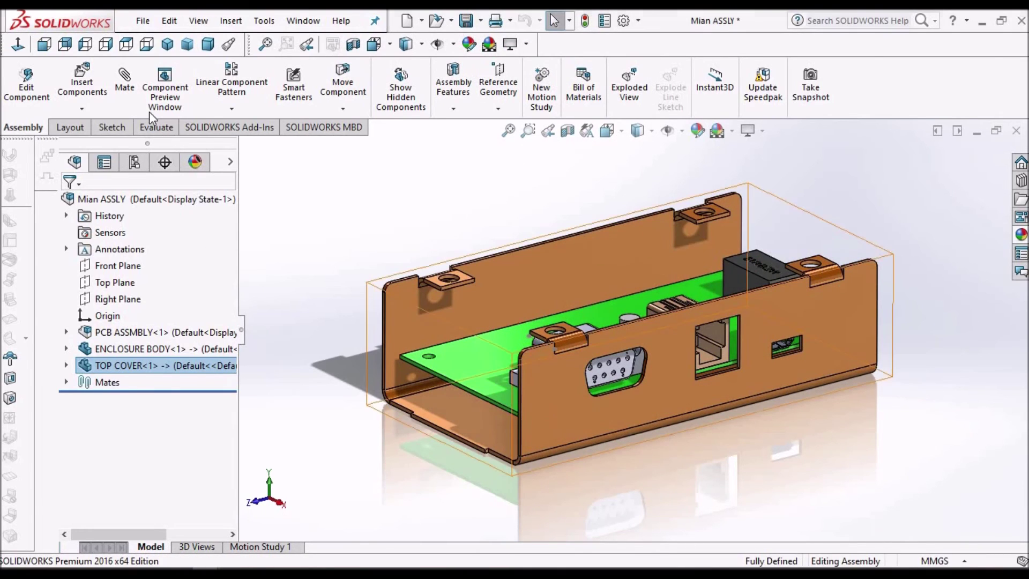
# Insert the Self Clinching Standoffs part into the main assembly, placing it in the open space beside the enclosure
pyautogui.click(81, 81)
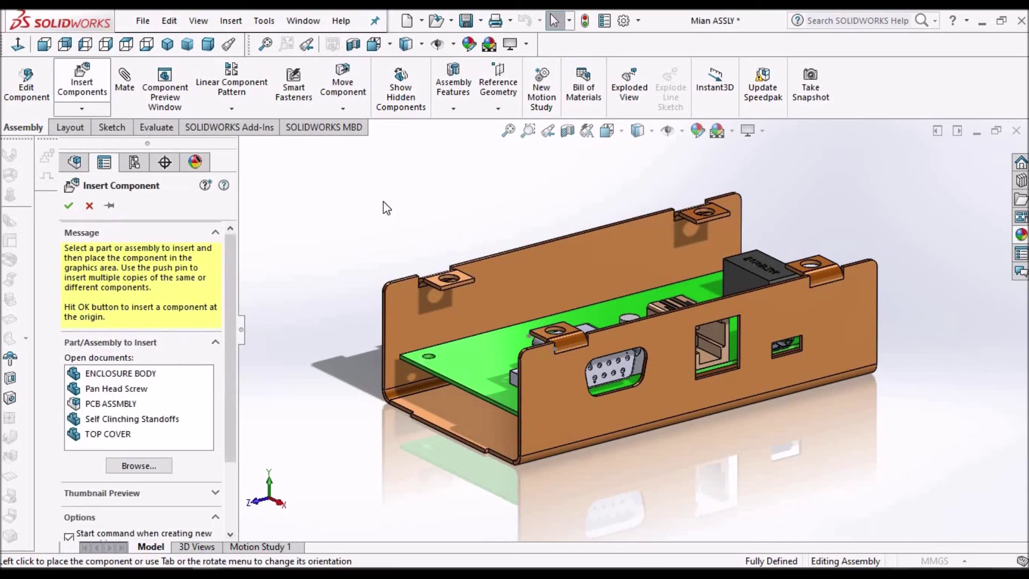
pyautogui.click(133, 419)
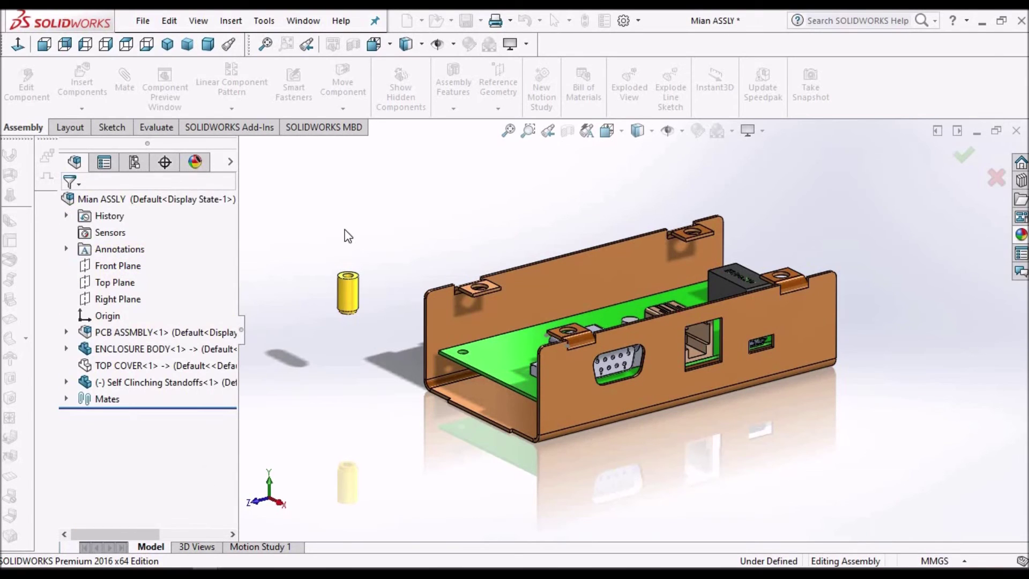
# Mate the standoff's top face coincident with the underside of the PCB
pyautogui.scroll(-3, 388, 273)
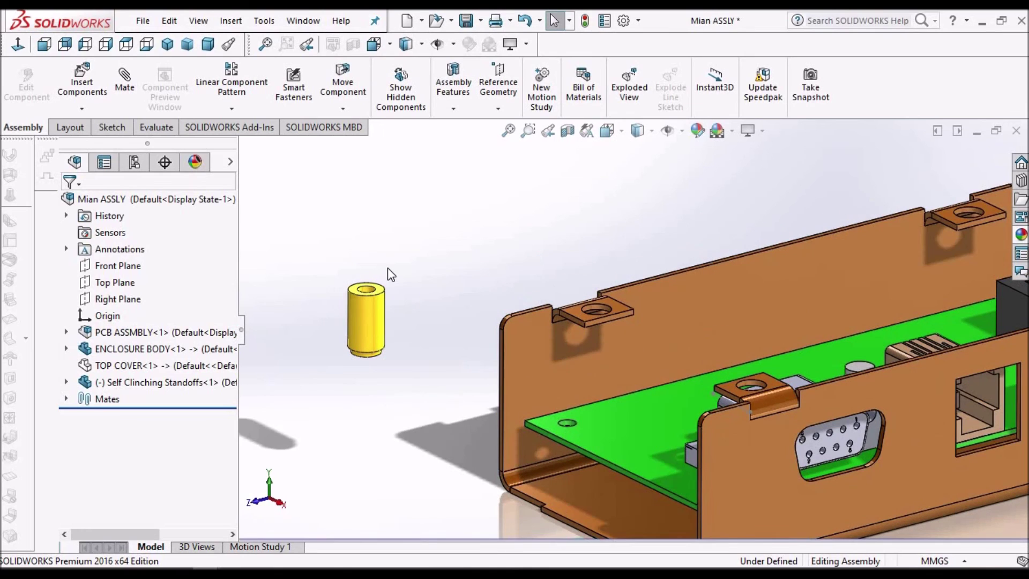
pyautogui.scroll(-1, 385, 299)
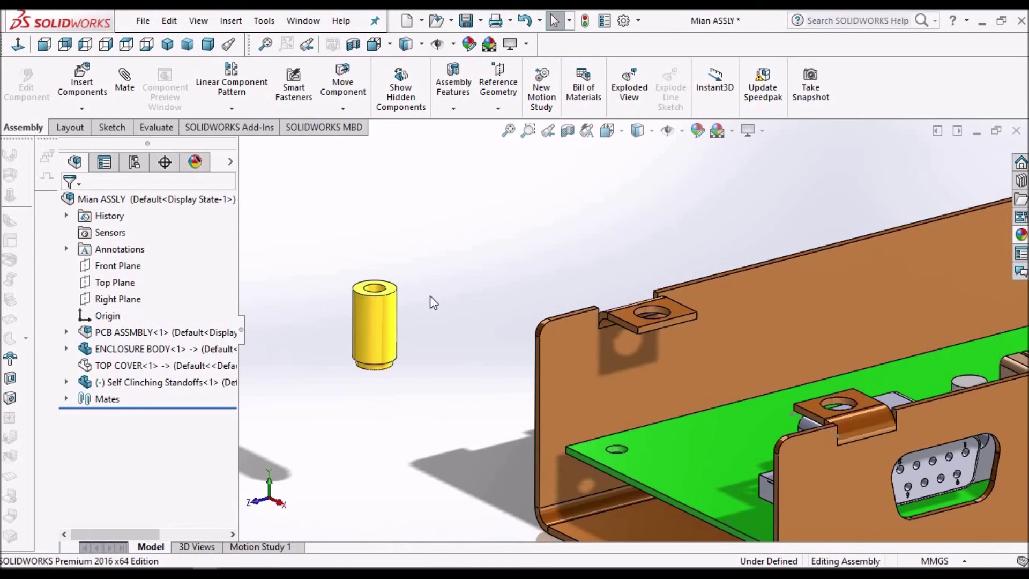
pyautogui.scroll(-1, 433, 294)
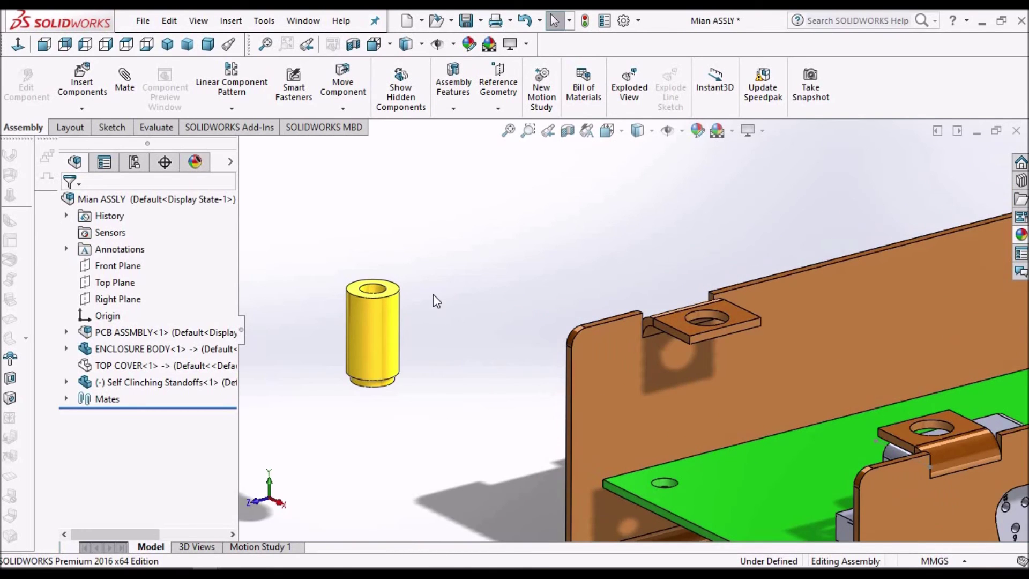
pyautogui.click(397, 292)
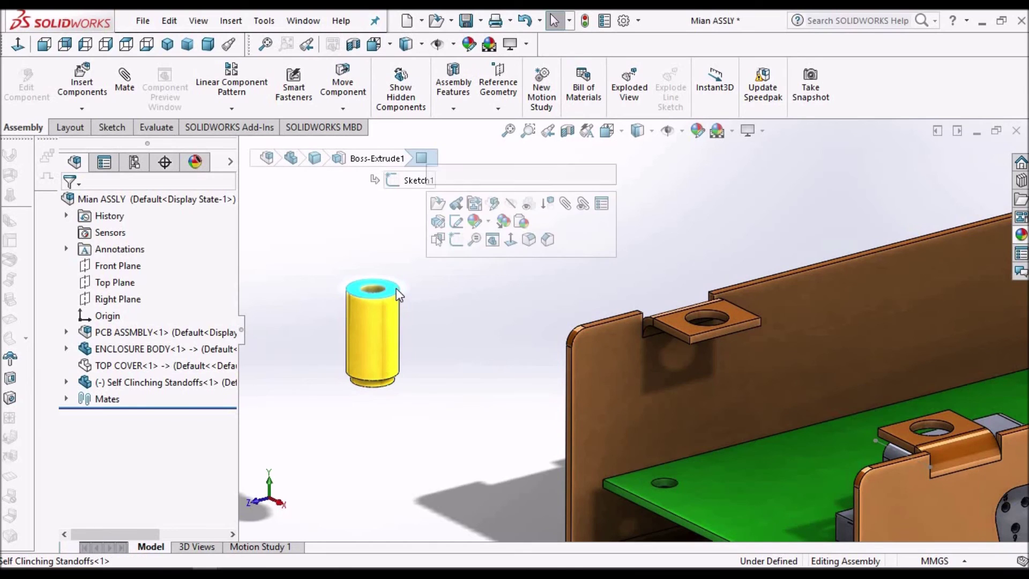
pyautogui.click(132, 81)
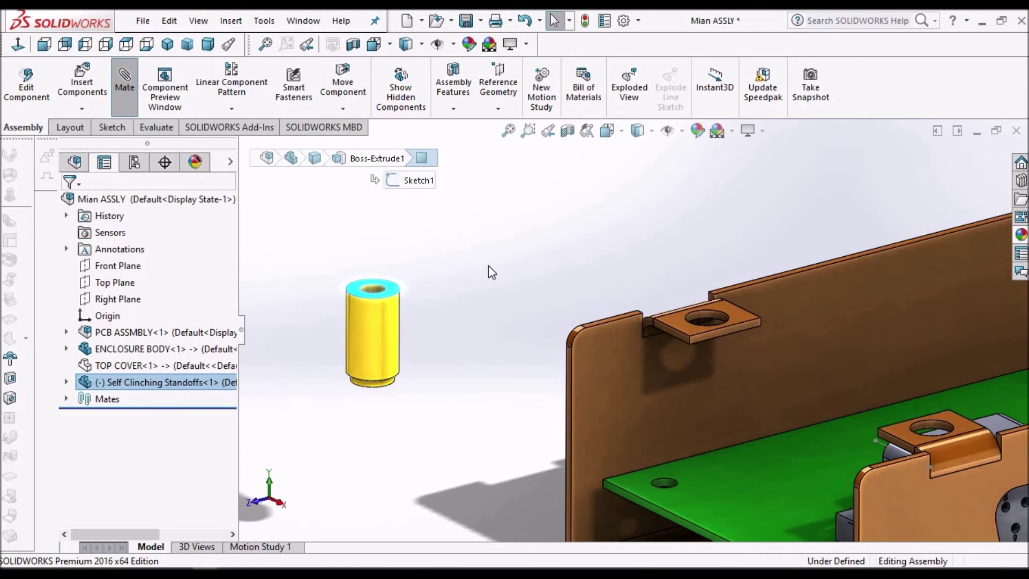
pyautogui.press('f')
pyautogui.moveTo(504, 266); pyautogui.dragTo(708, 345, button='middle')
pyautogui.scroll(-5, 710, 347)
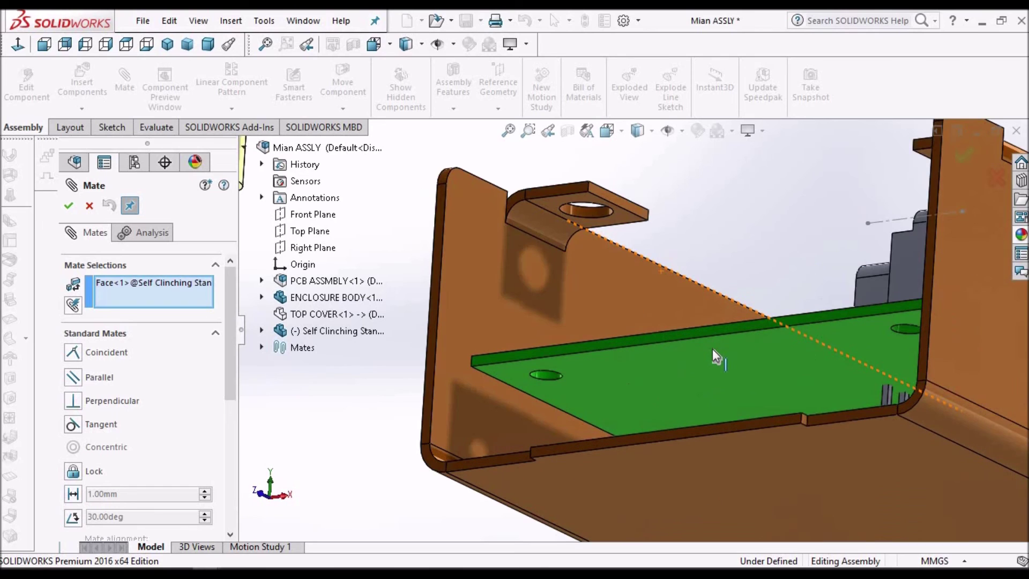
pyautogui.click(712, 348)
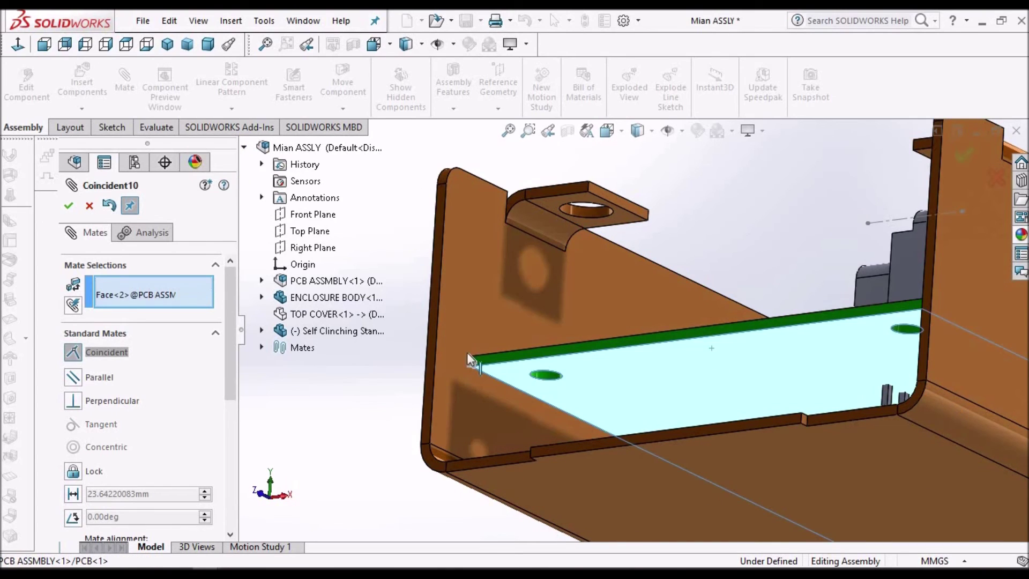
pyautogui.click(70, 207)
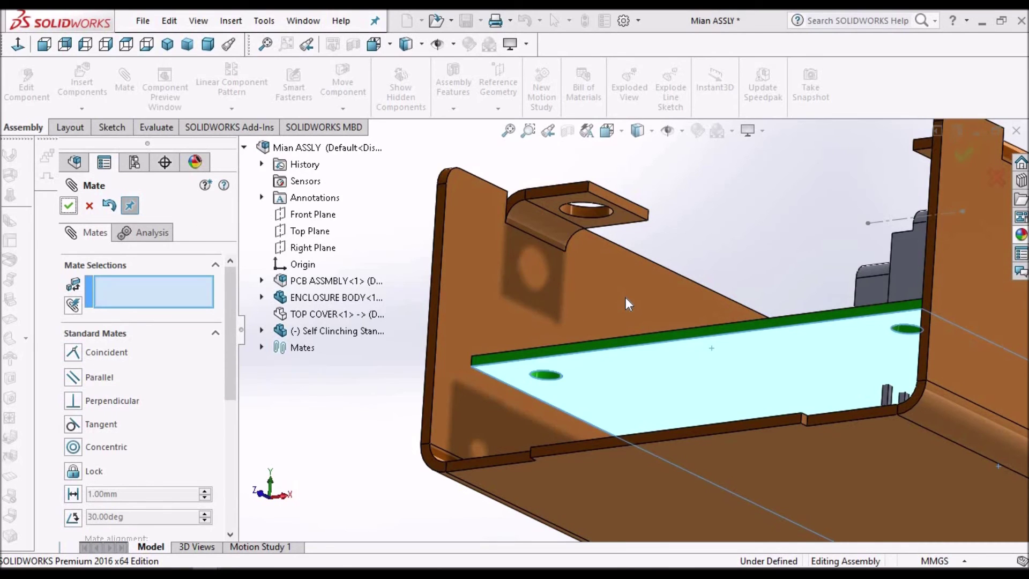
# Mate the standoff's bore concentric with the PCB's corner mounting hole away from the connector side, and finish mating
pyautogui.scroll(5, 625, 298)
pyautogui.moveTo(634, 321); pyautogui.dragTo(609, 355, button='middle')
pyautogui.scroll(-5, 578, 365)
pyautogui.scroll(1, 569, 359)
pyautogui.scroll(-1, 573, 353)
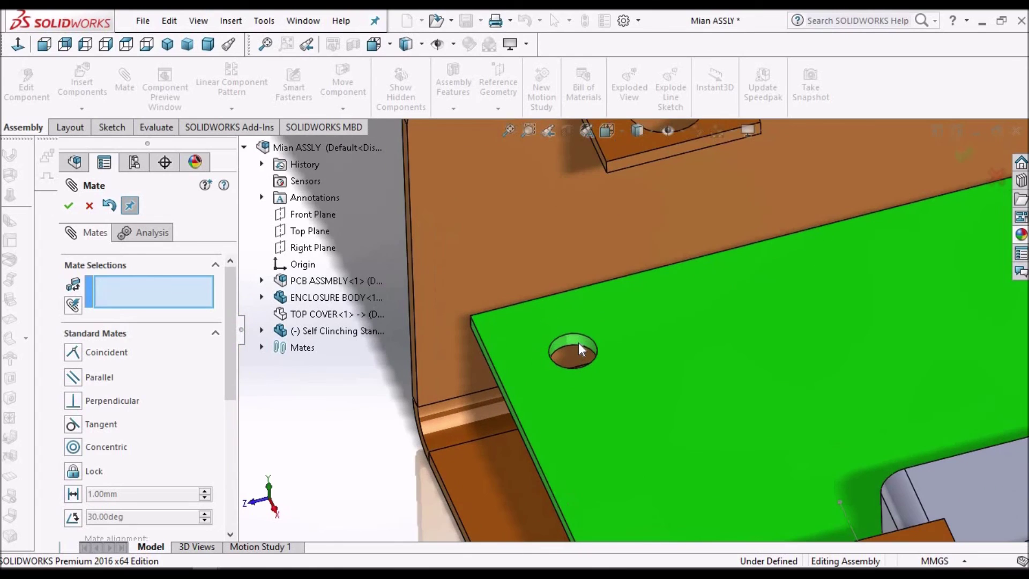
pyautogui.click(578, 343)
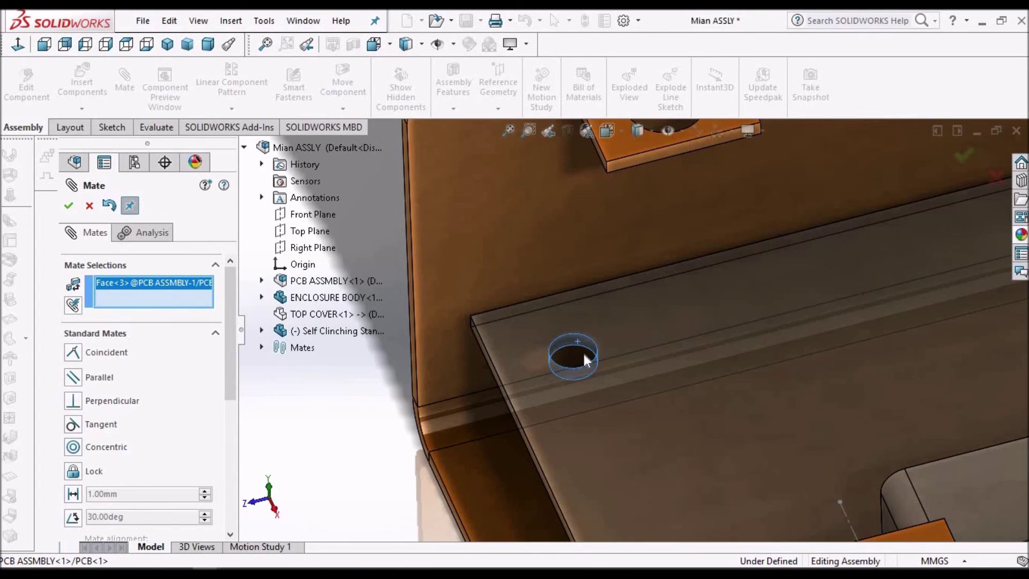
pyautogui.scroll(3, 583, 354)
pyautogui.scroll(1, 455, 295)
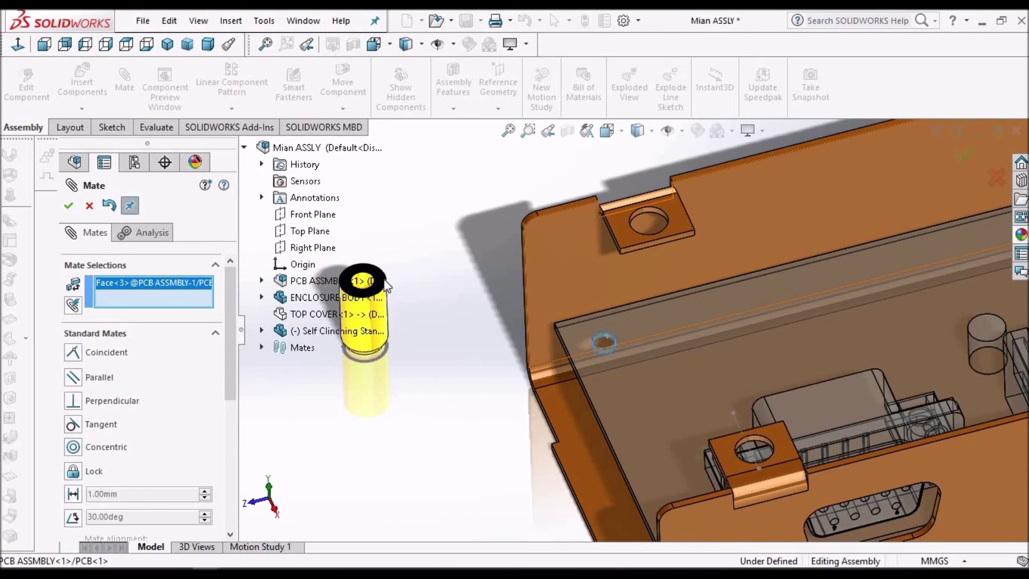
pyautogui.scroll(-5, 386, 285)
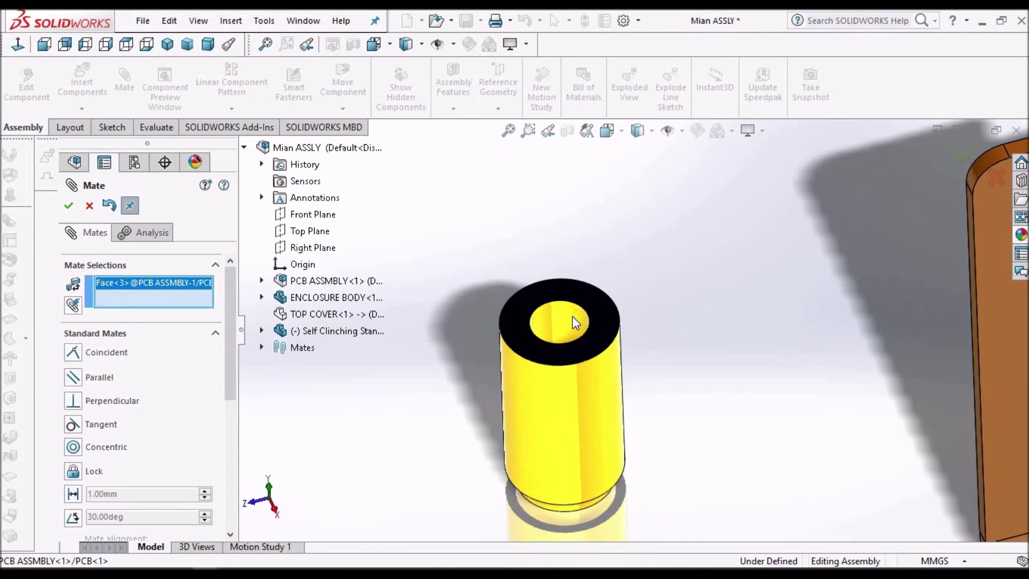
pyautogui.click(572, 316)
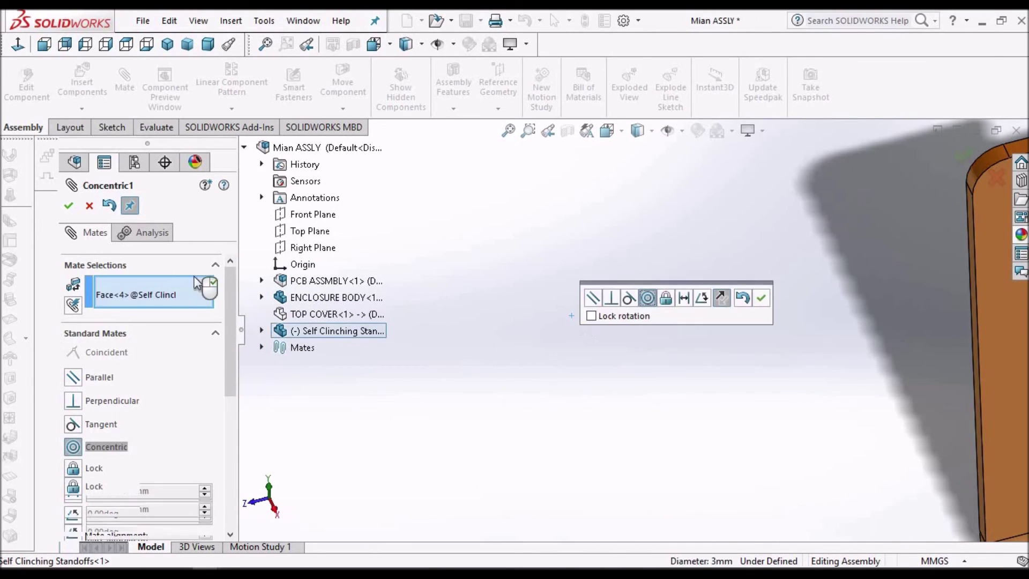
pyautogui.click(68, 206)
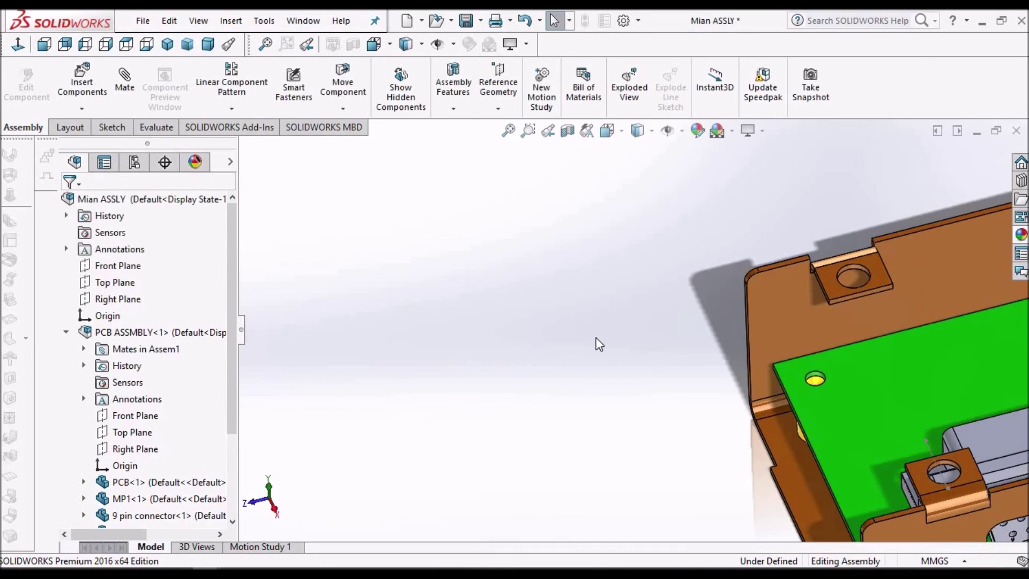
# Start Copy with Mates for the standoff and repeat the existing PCB face reference for its coincident mate
pyautogui.moveTo(815, 378); pyautogui.dragTo(748, 396, button='middle')
pyautogui.scroll(5, 838, 402)
pyautogui.scroll(-2, 839, 401)
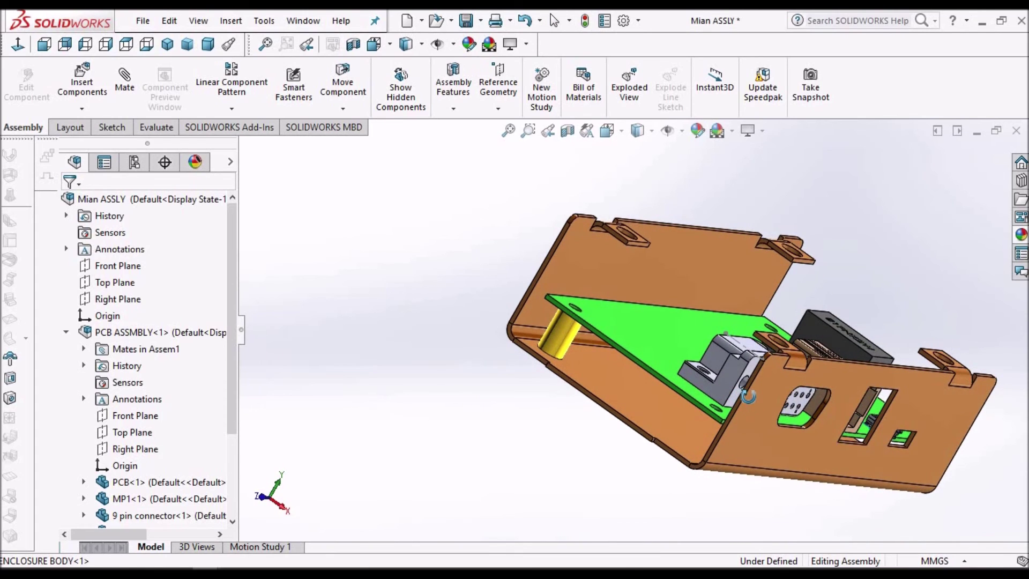
pyautogui.scroll(1, 566, 455)
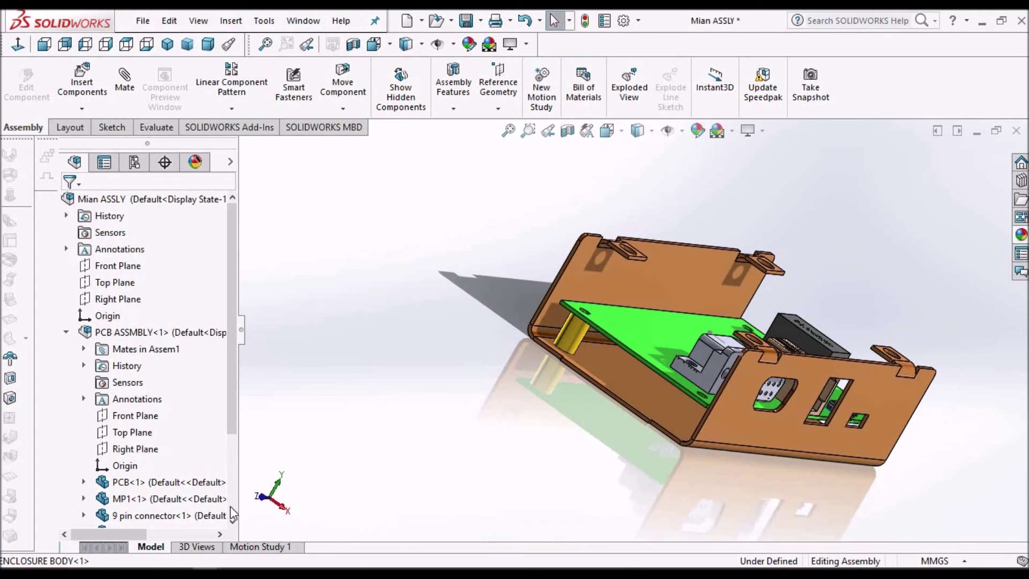
pyautogui.scroll(-3, 230, 529)
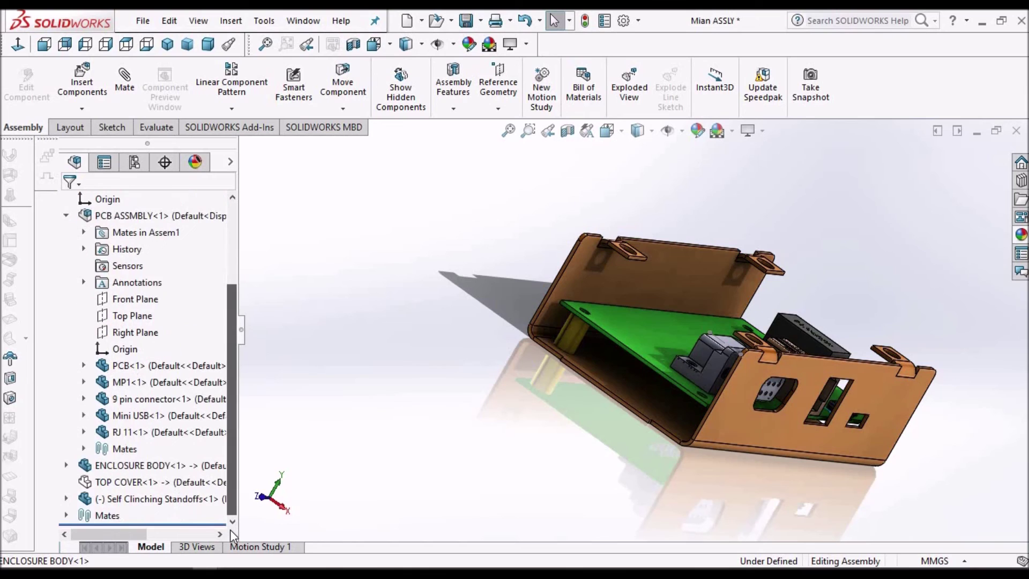
pyautogui.rightClick(137, 501)
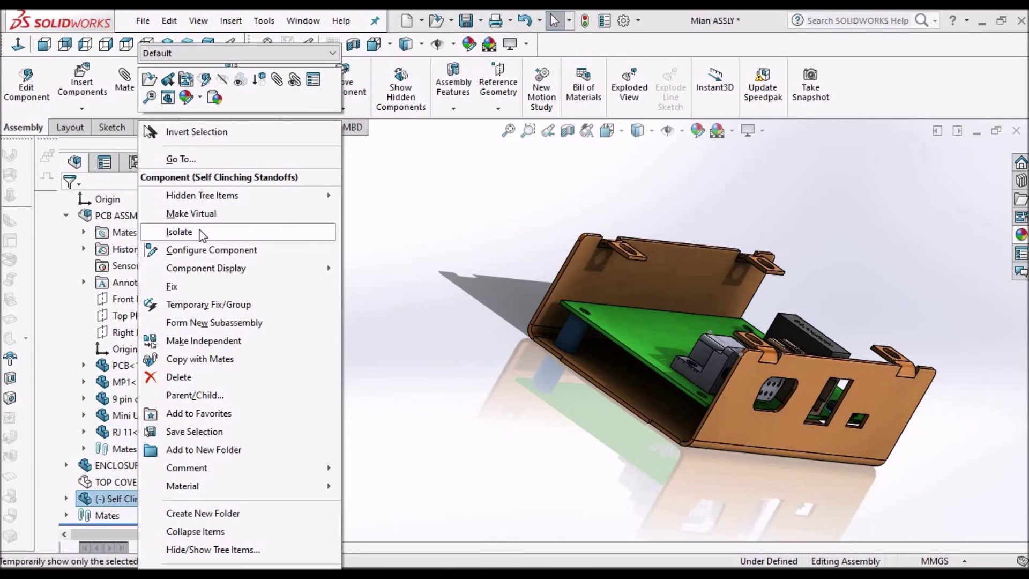
pyautogui.click(218, 359)
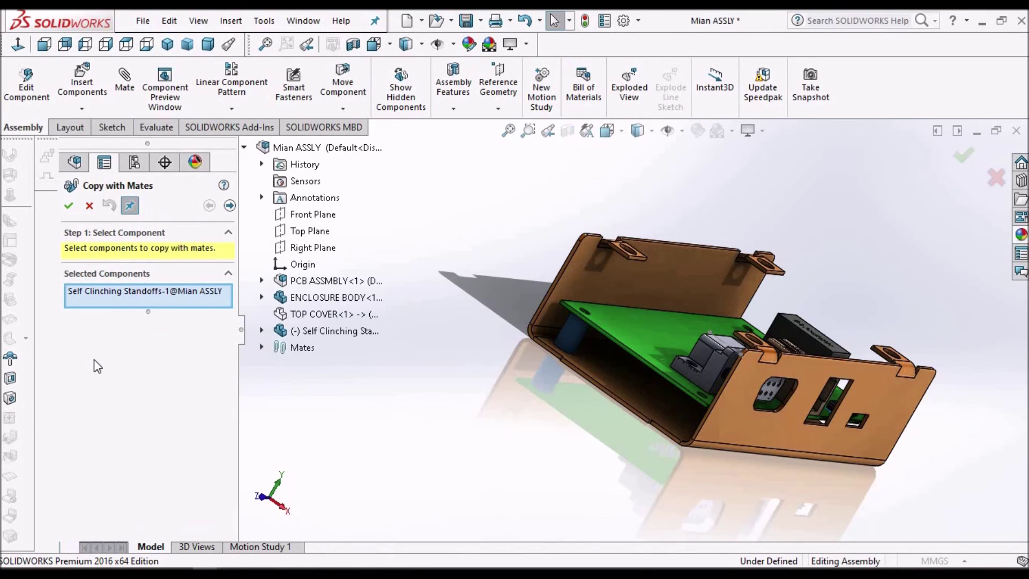
pyautogui.click(230, 205)
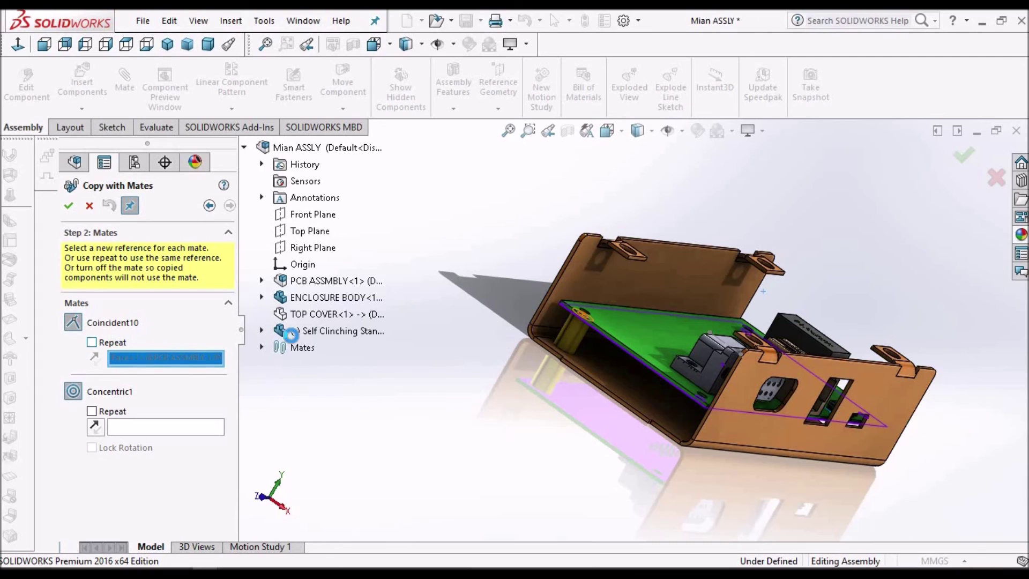
pyautogui.click(579, 324)
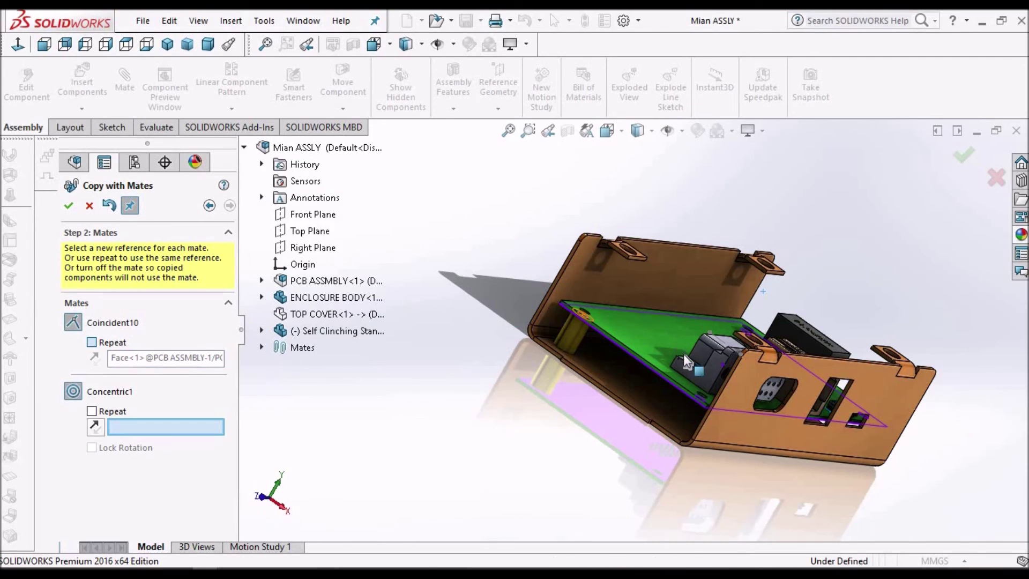
# Place a standoff copy concentric with the PCB corner hole beside the 9 pin connector
pyautogui.moveTo(642, 384); pyautogui.dragTo(602, 462, button='middle')
pyautogui.scroll(-4, 600, 462)
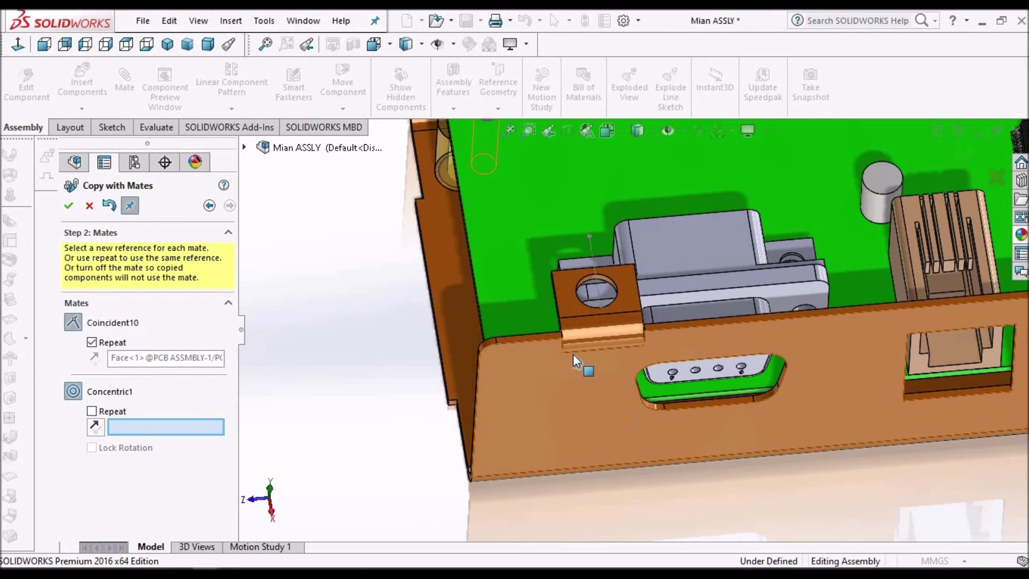
pyautogui.scroll(-2, 600, 354)
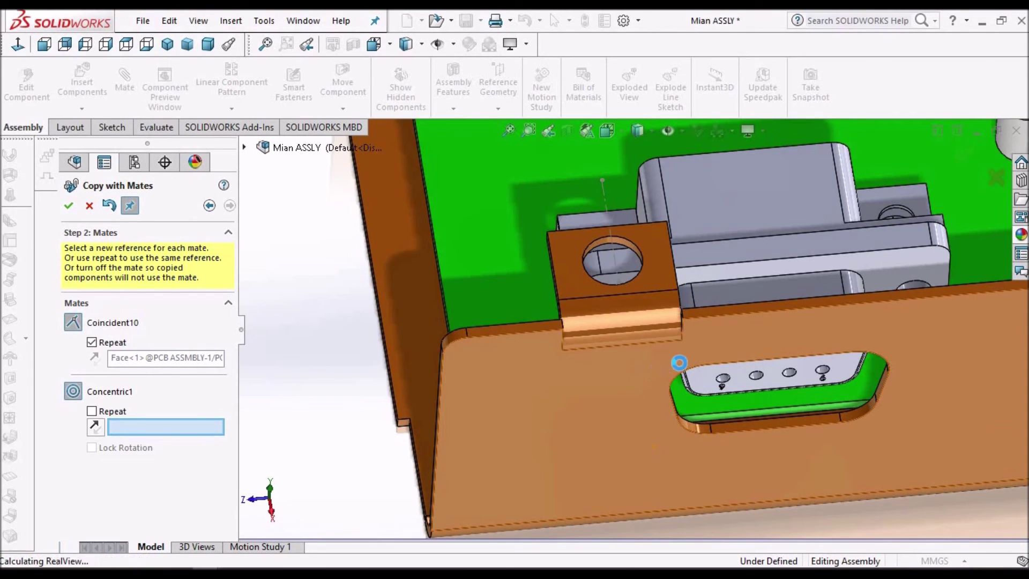
pyautogui.moveTo(694, 349); pyautogui.dragTo(413, 406, button='middle')
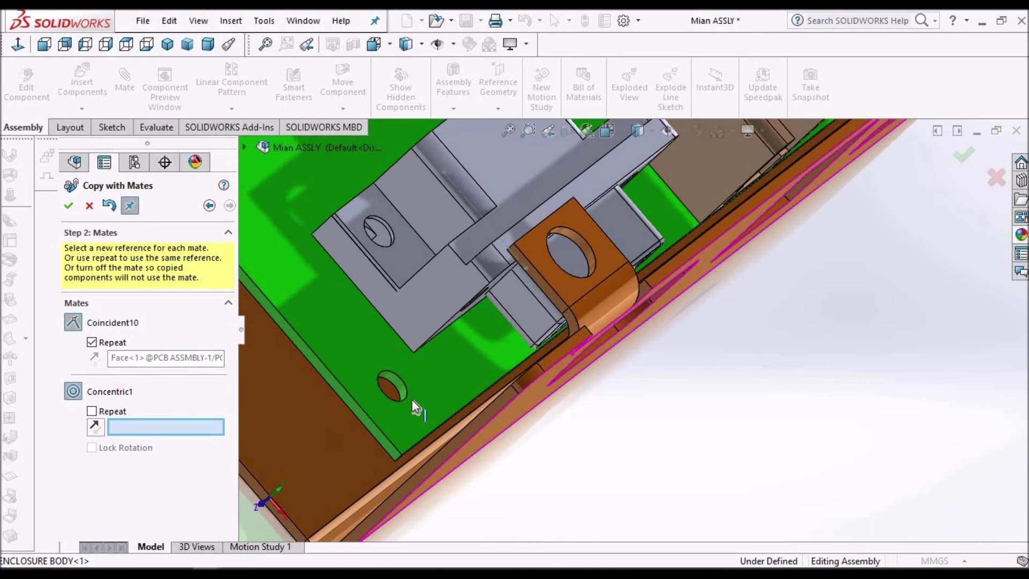
pyautogui.scroll(-5, 429, 386)
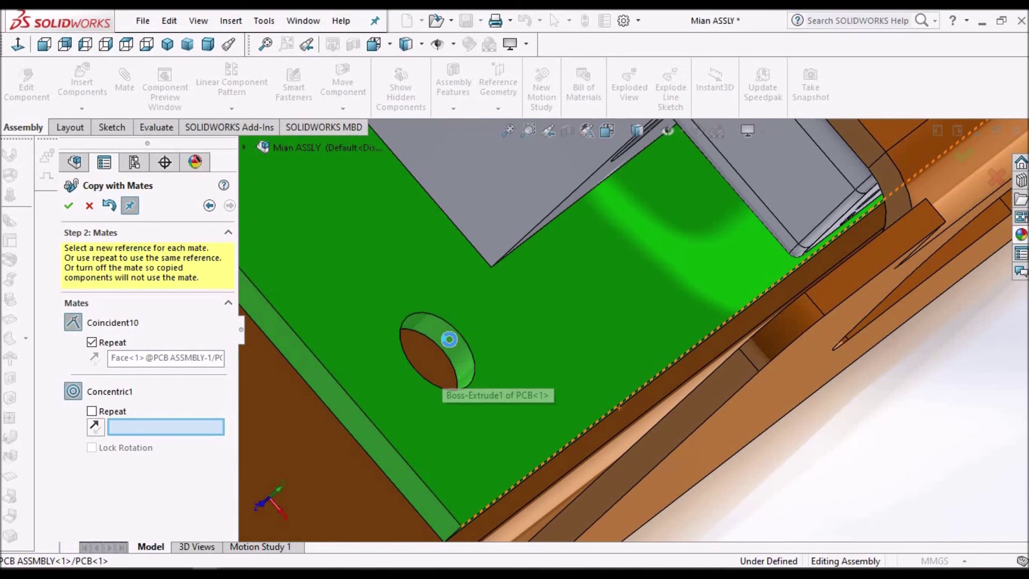
pyautogui.click(449, 339)
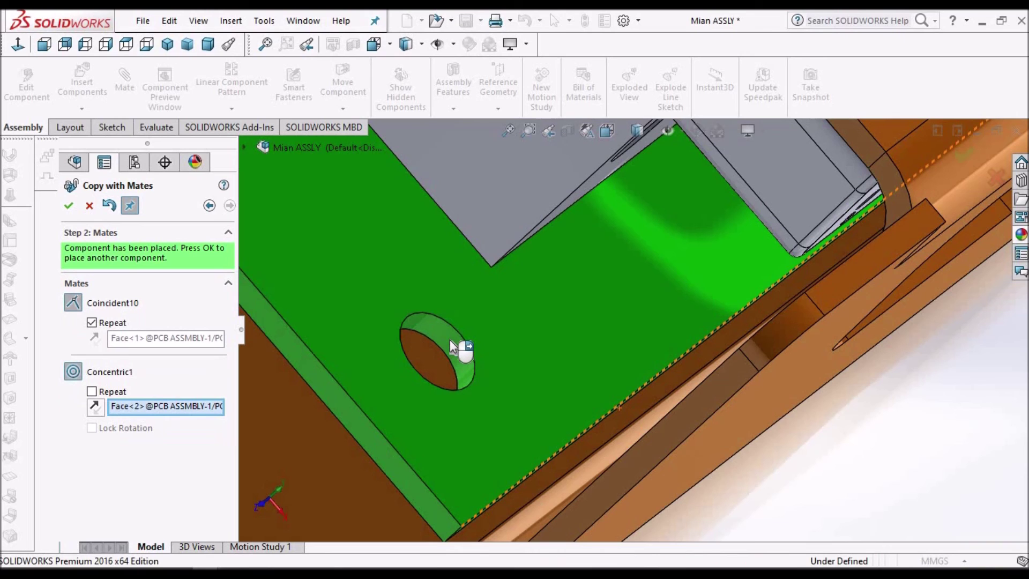
pyautogui.click(68, 205)
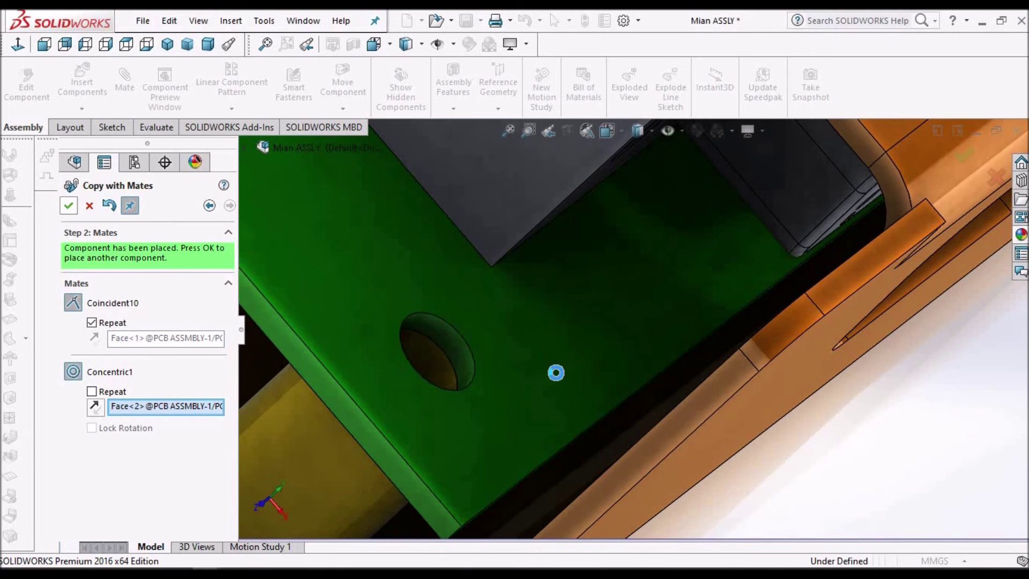
# Place another standoff copy concentric with the PCB corner hole near the Mini USB connector, repeating the coincident reference
pyautogui.scroll(5, 556, 372)
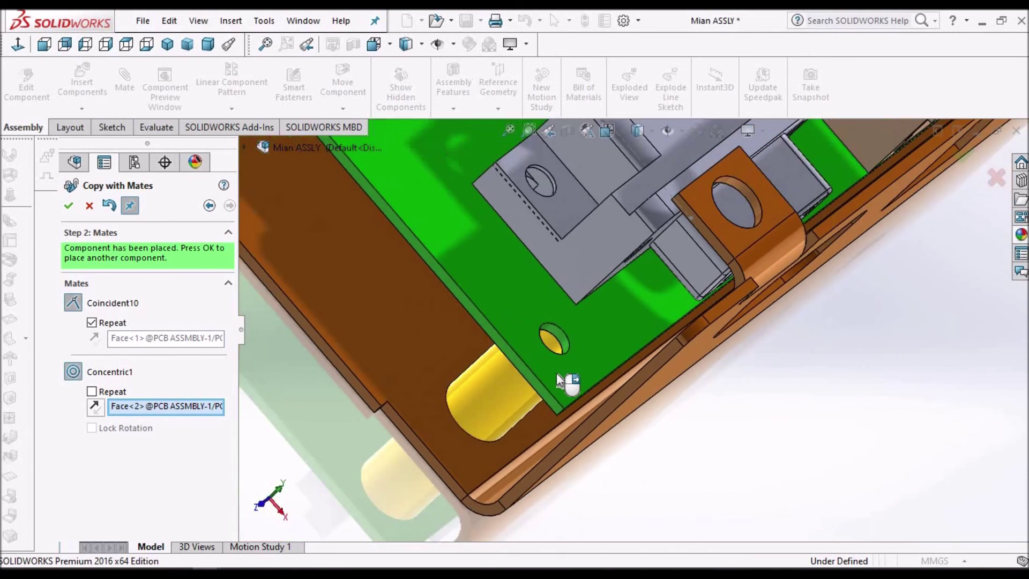
pyautogui.click(68, 205)
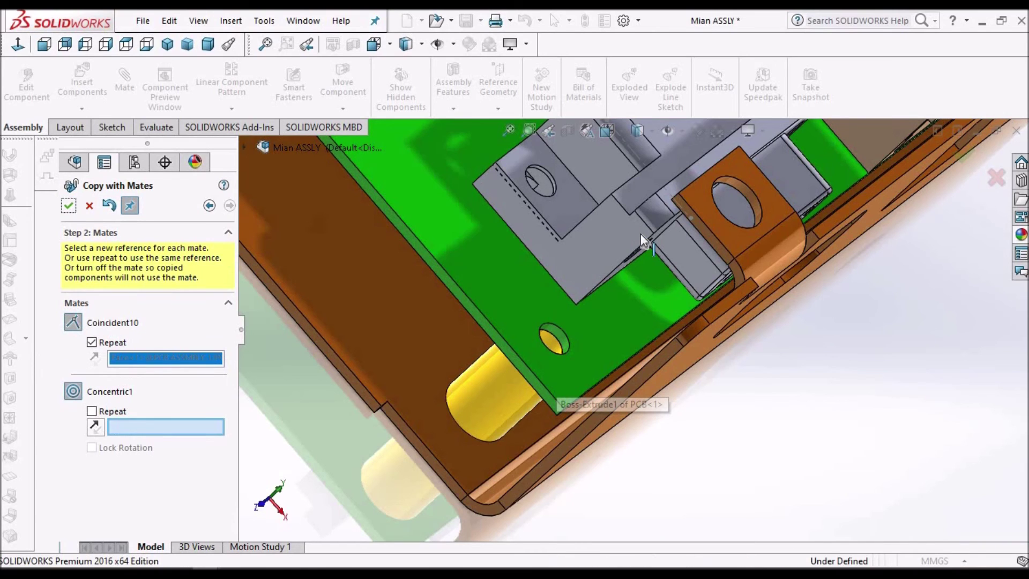
pyautogui.scroll(3, 641, 235)
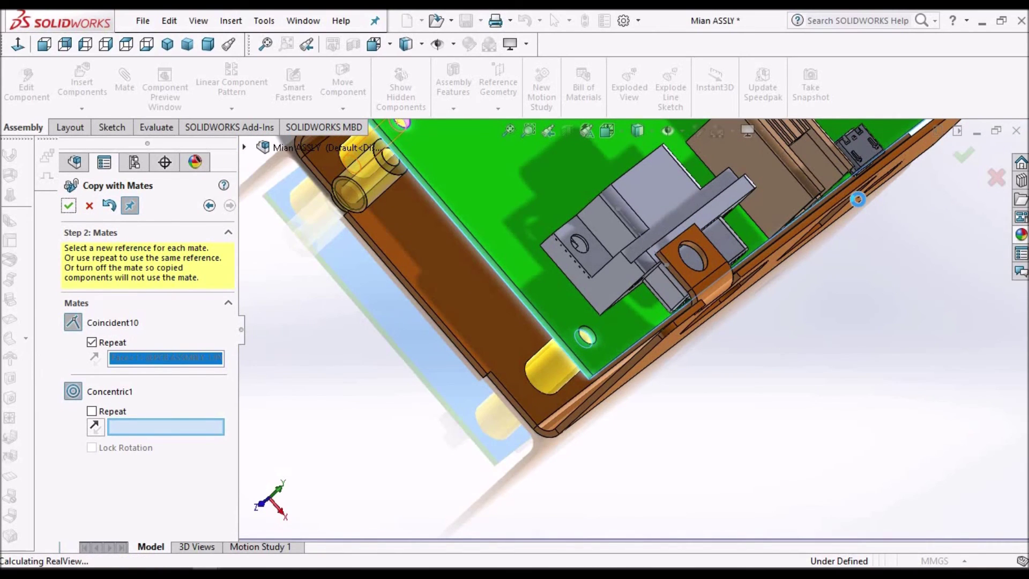
pyautogui.scroll(3, 859, 203)
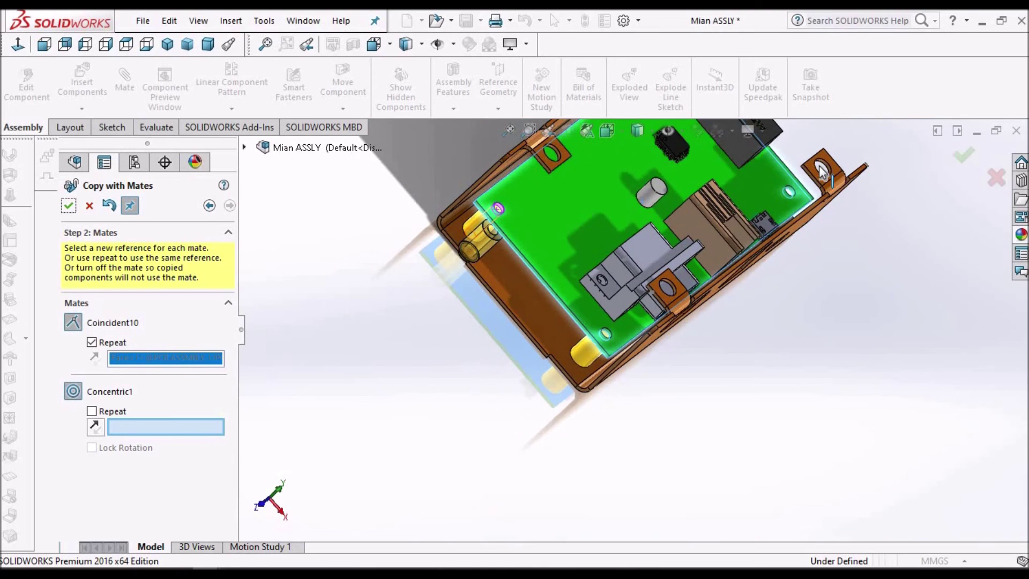
pyautogui.scroll(-10, 790, 192)
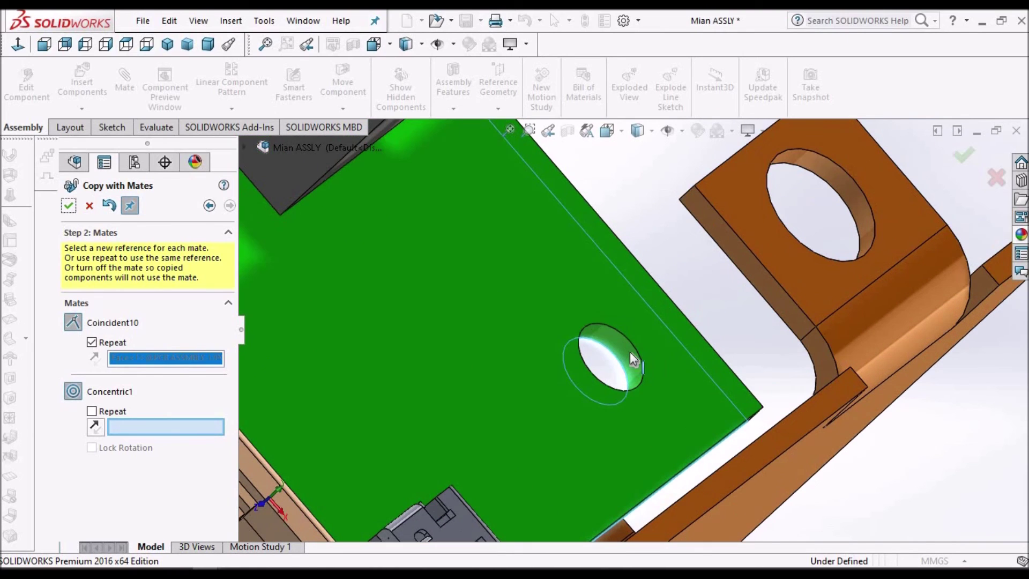
pyautogui.click(626, 351)
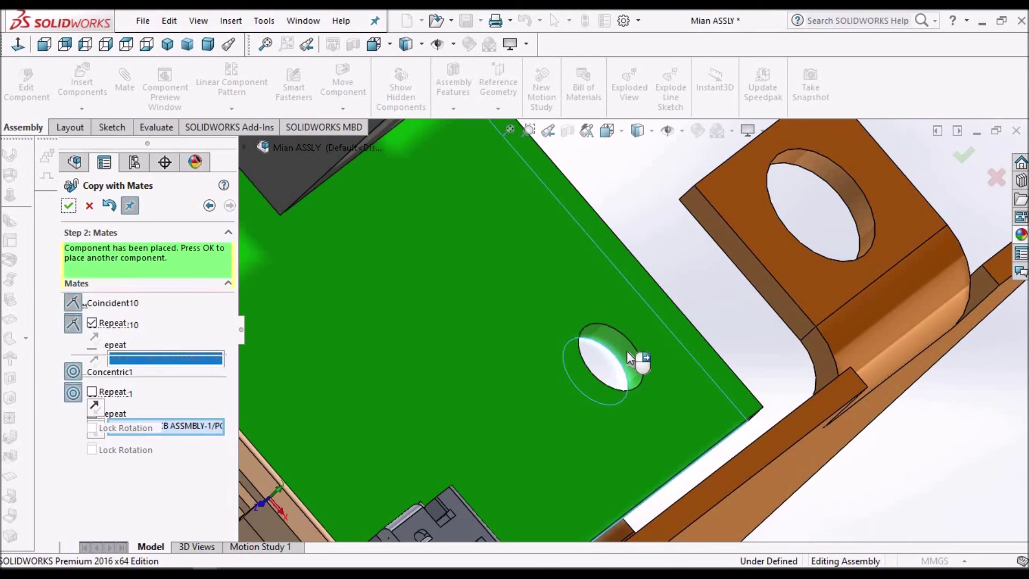
# Place the last standoff copy concentric with the PCB corner hole beside the black E1FNK2W component, repeating the coincident reference
pyautogui.scroll(2, 715, 293)
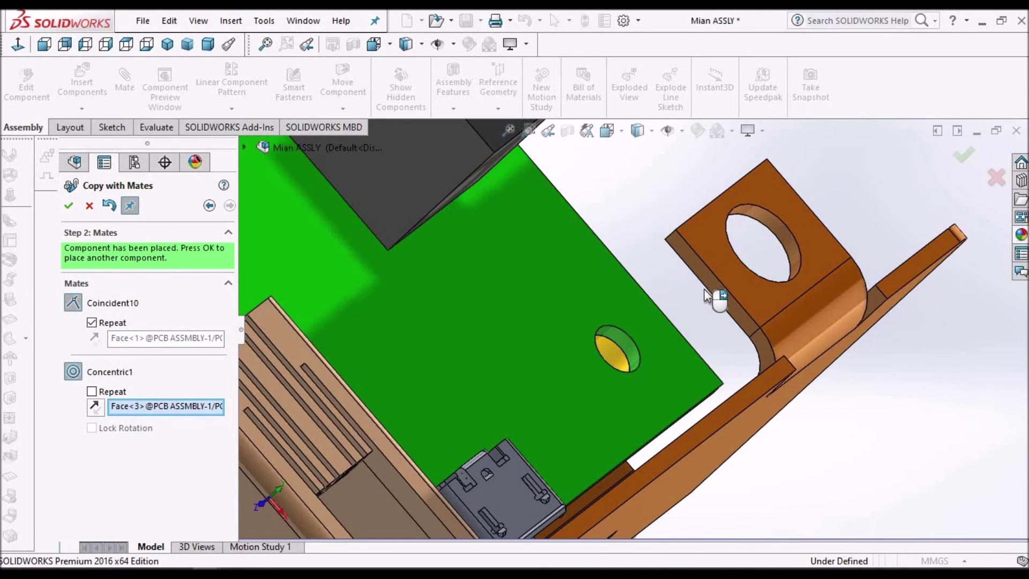
pyautogui.scroll(1, 471, 289)
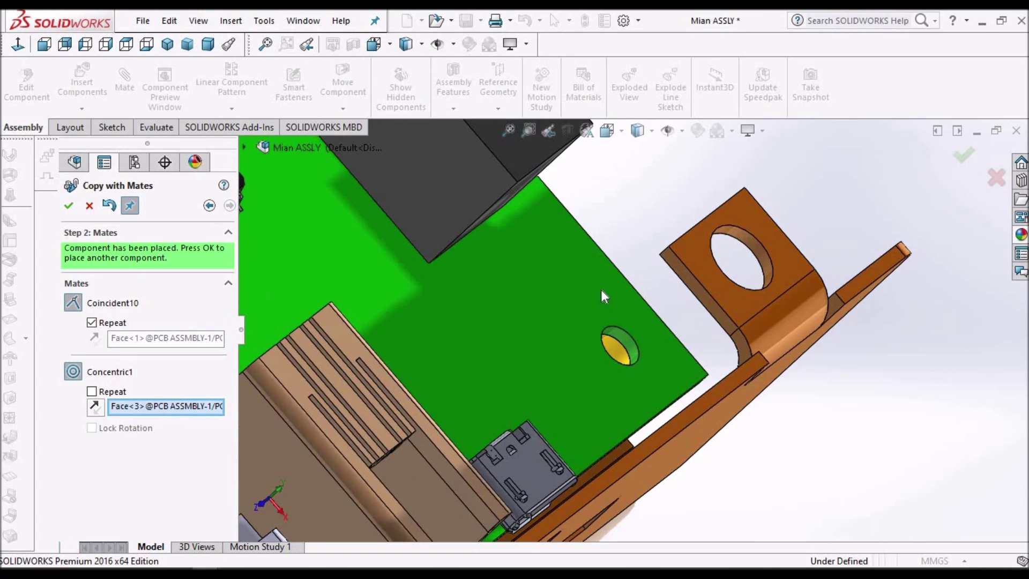
pyautogui.scroll(2, 594, 288)
pyautogui.scroll(3, 587, 289)
pyautogui.scroll(-5, 605, 295)
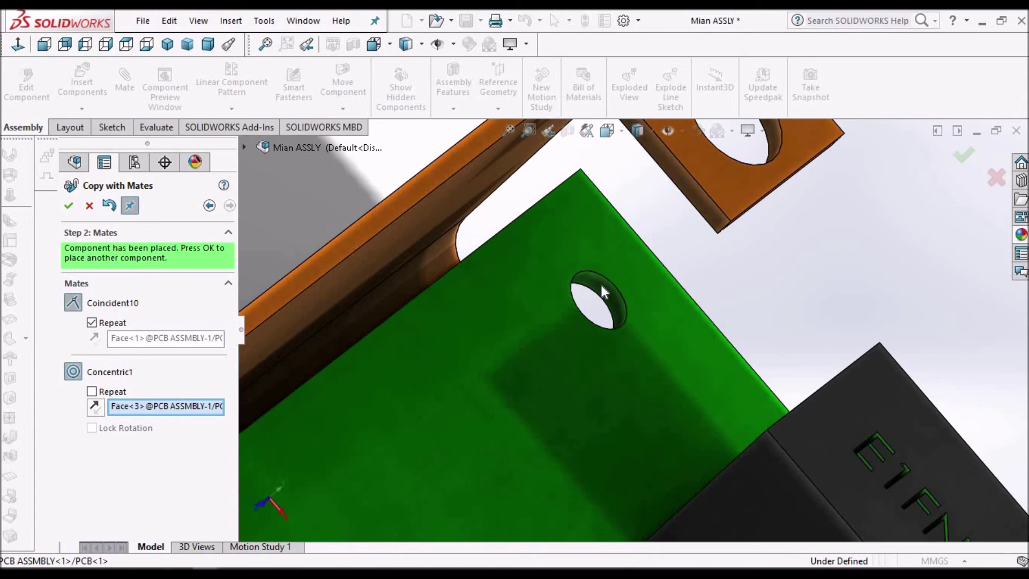
pyautogui.click(68, 206)
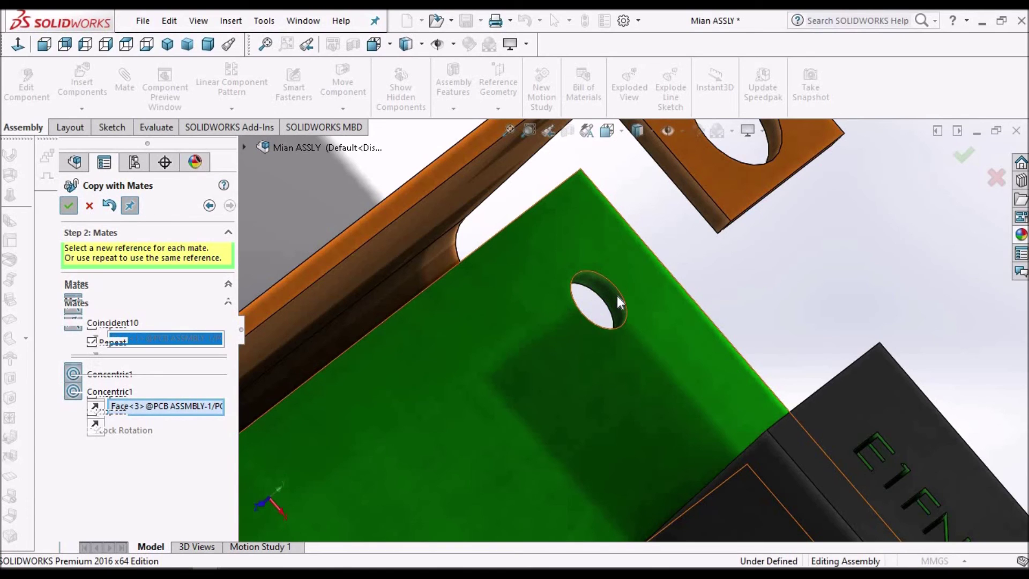
pyautogui.click(619, 302)
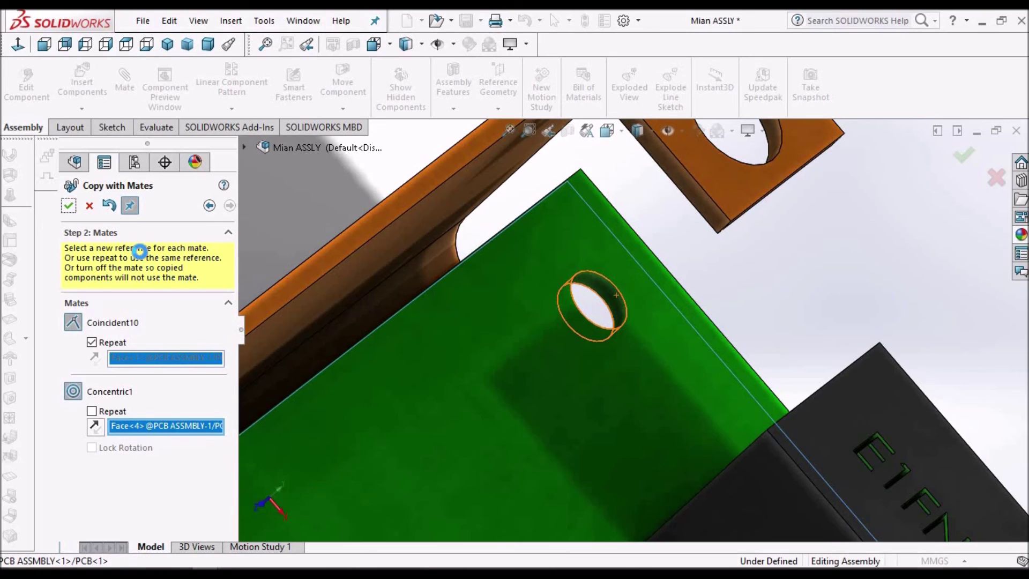
pyautogui.click(69, 208)
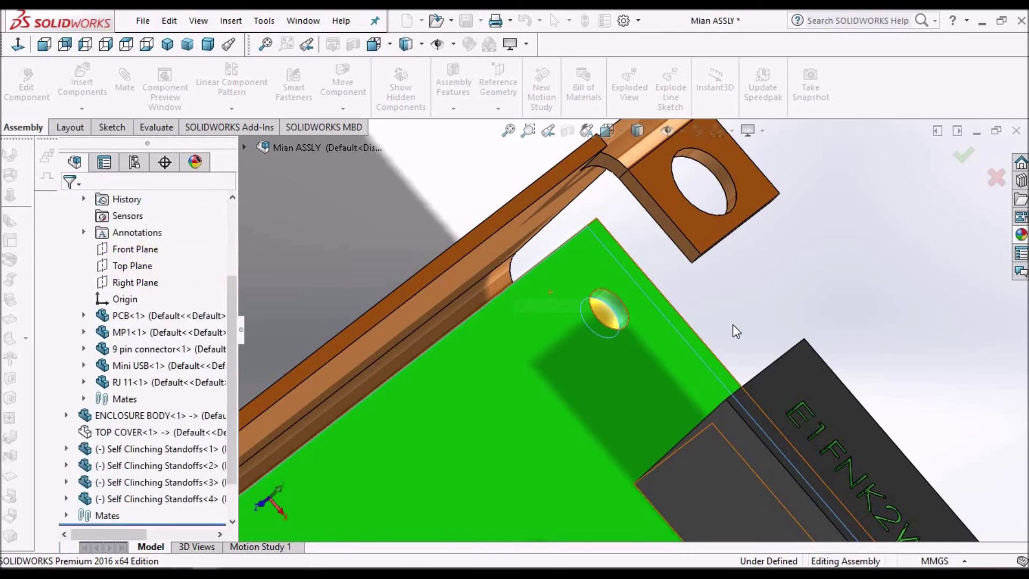
# Collapse the assembly's component tree and show the hidden TOP COVER over the enclosure
pyautogui.scroll(4, 733, 326)
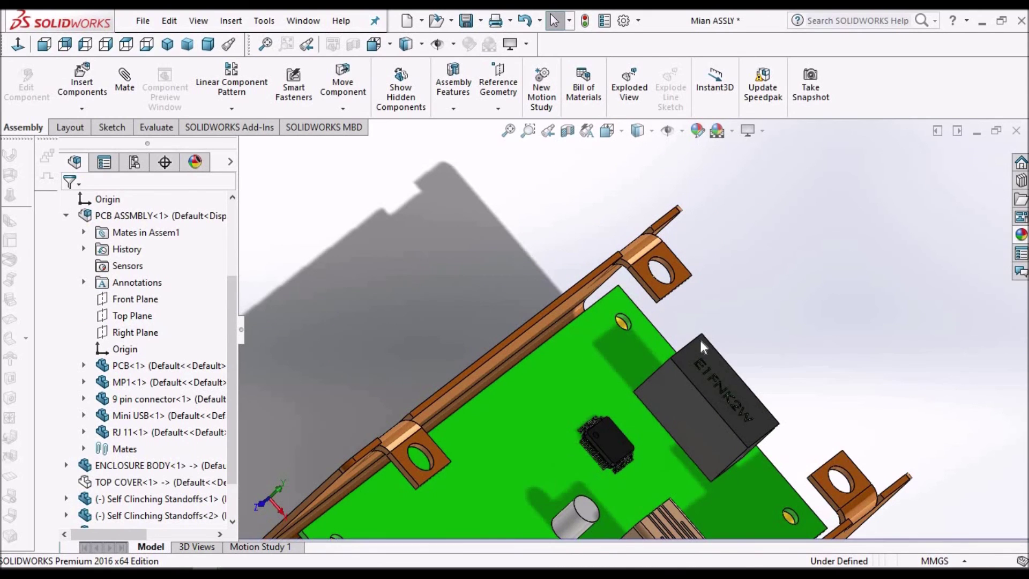
pyautogui.scroll(6, 697, 343)
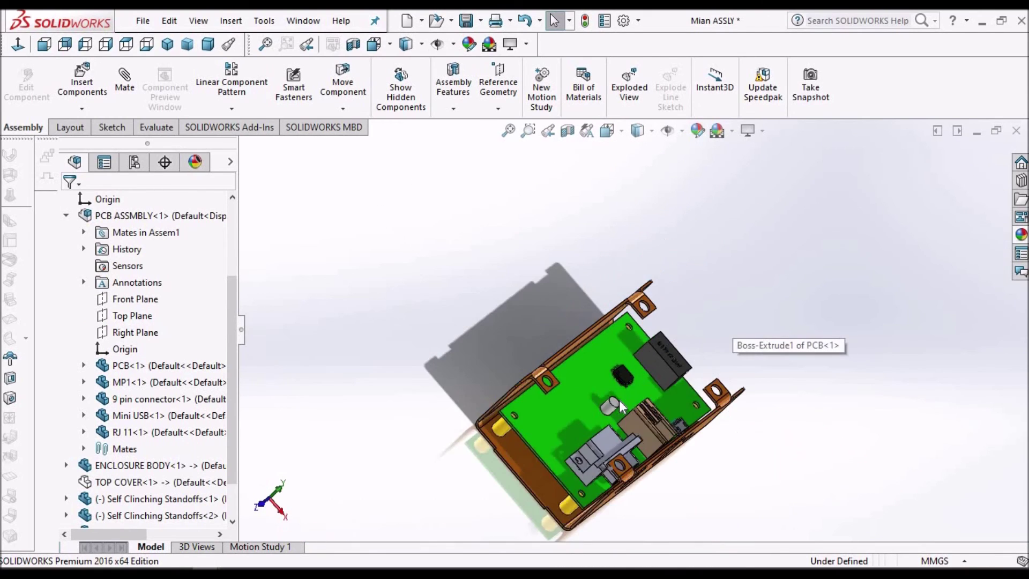
pyautogui.moveTo(579, 320); pyautogui.dragTo(631, 279, button='middle')
pyautogui.scroll(-4, 650, 285)
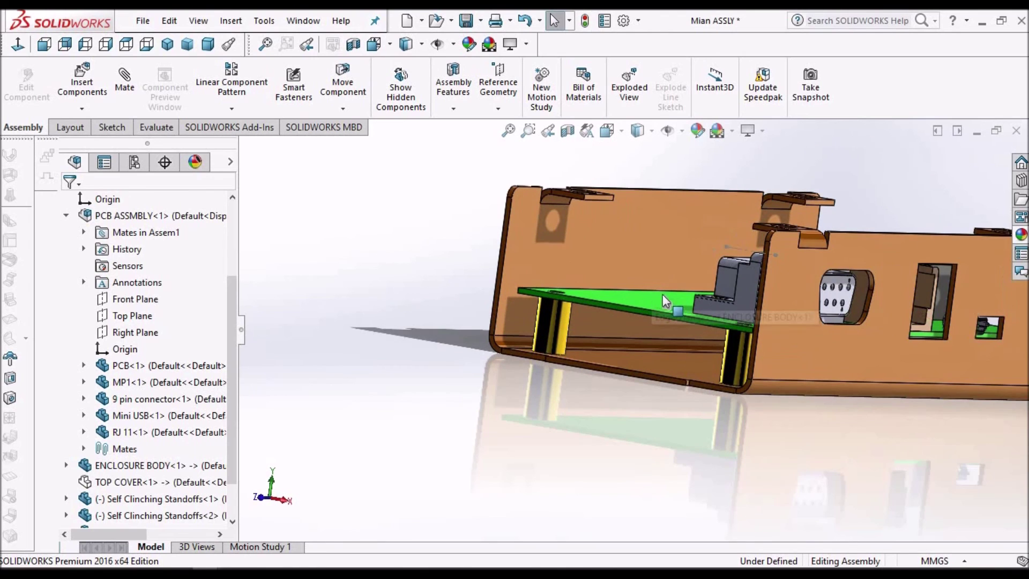
pyautogui.click(67, 215)
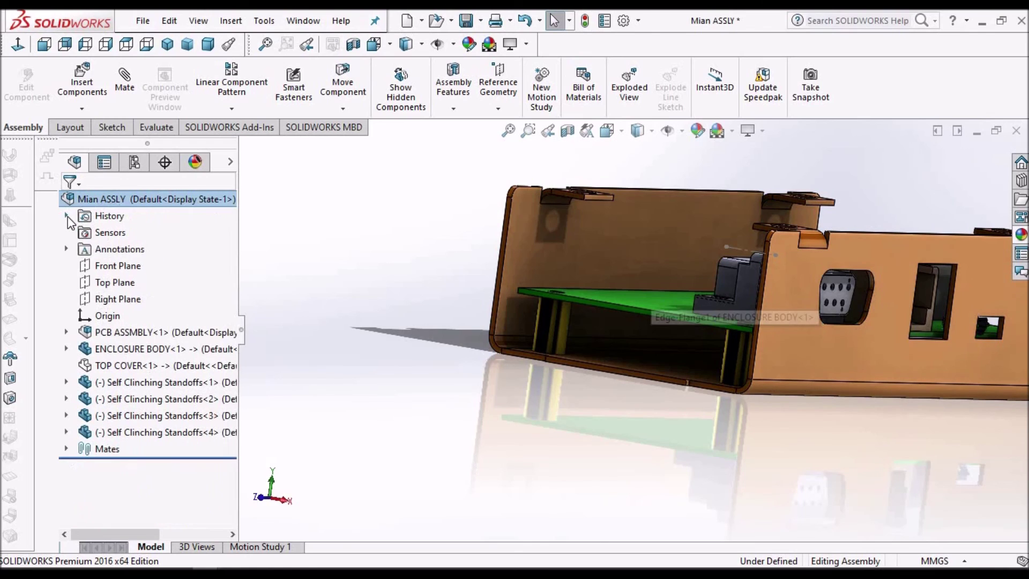
pyautogui.rightClick(127, 366)
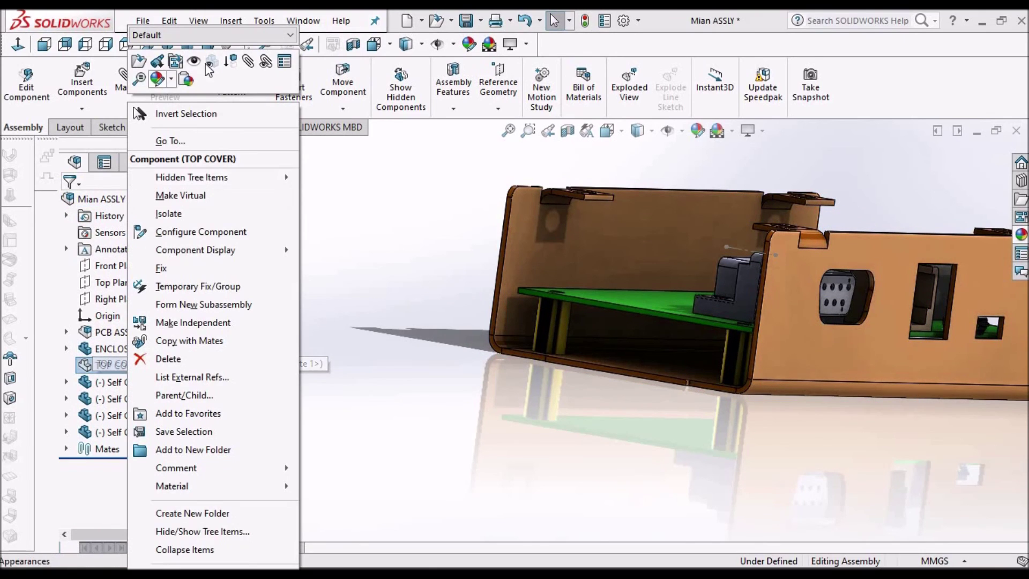
pyautogui.press('Escape')
pyautogui.hotkey('shift', 'Tab')
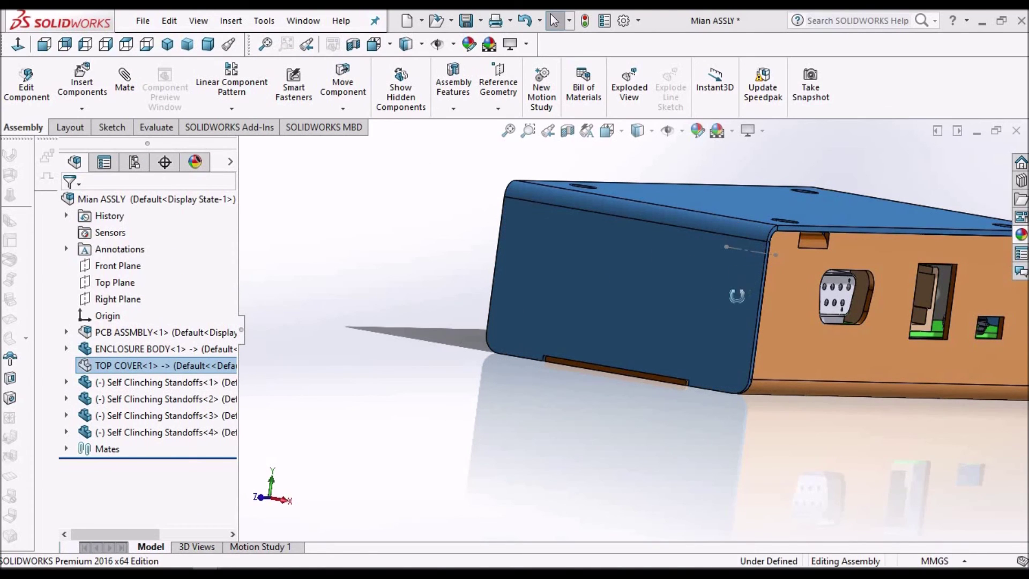
pyautogui.moveTo(737, 296); pyautogui.dragTo(730, 312, button='middle')
pyautogui.press('Escape')
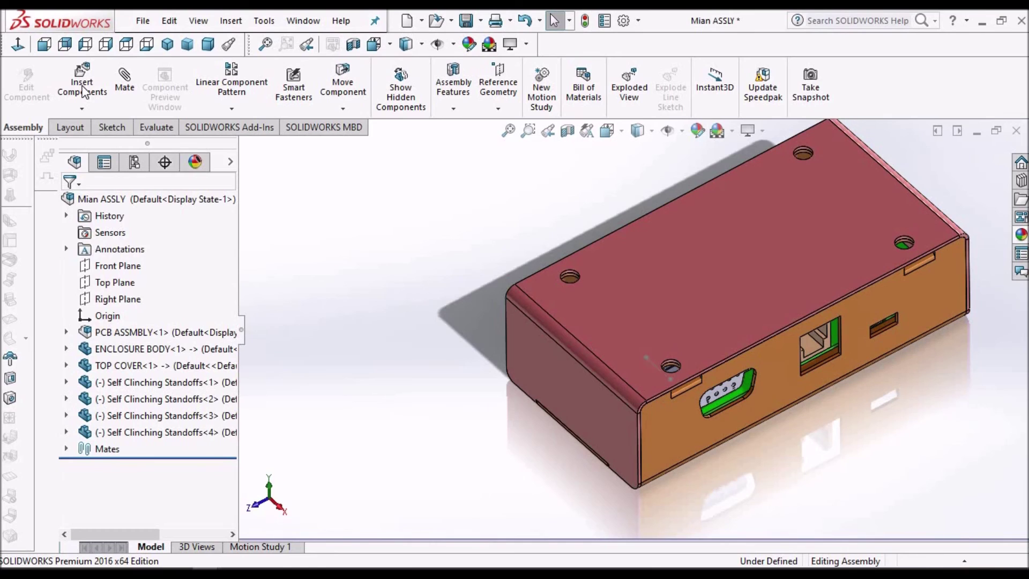
# Insert one Pan Head Screw in the B18.3.4M - 5 x 0.8 x 12 SBHCS configuration beside the enclosure
pyautogui.click(83, 89)
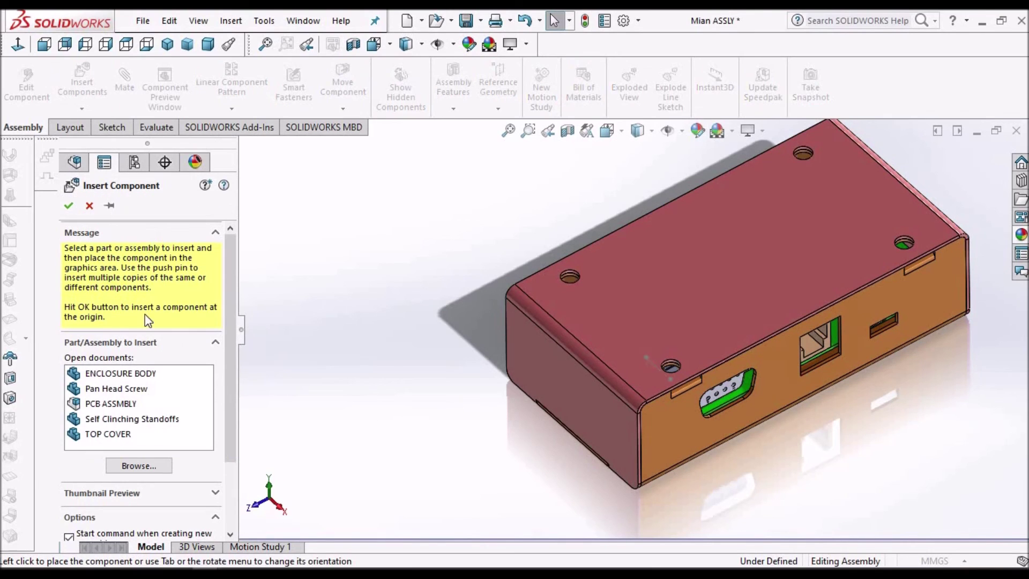
pyautogui.click(118, 390)
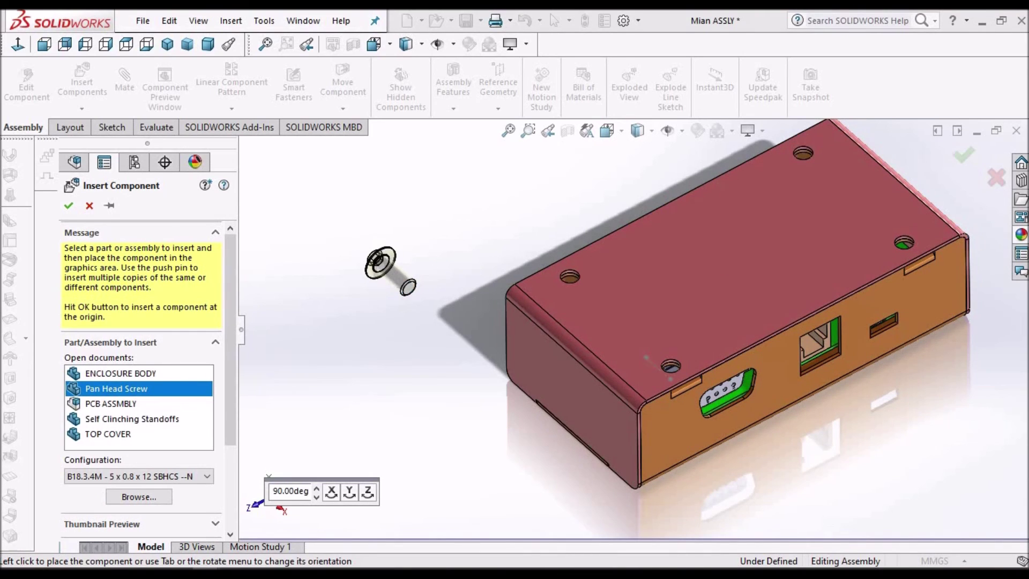
pyautogui.click(392, 273)
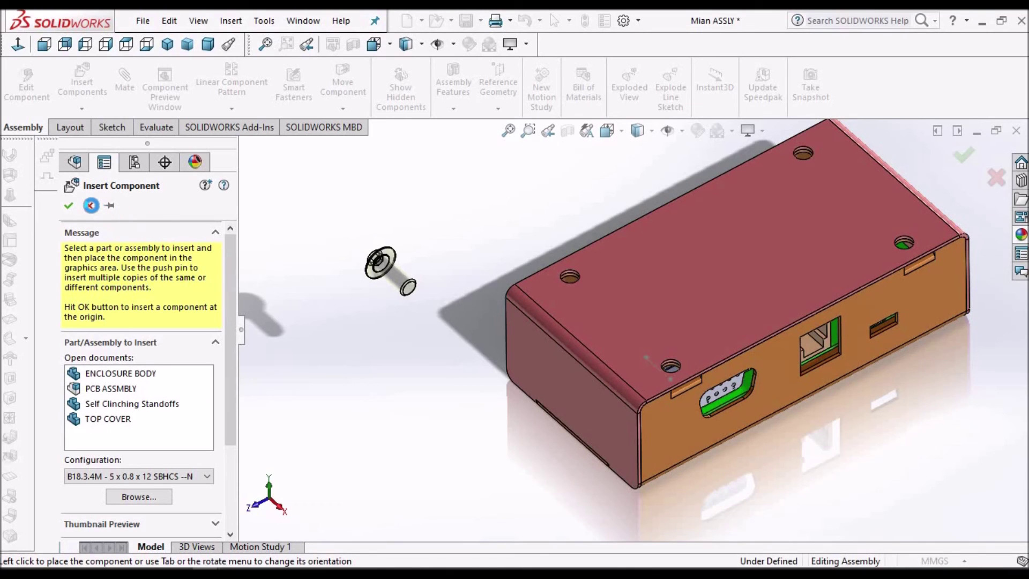
pyautogui.click(91, 205)
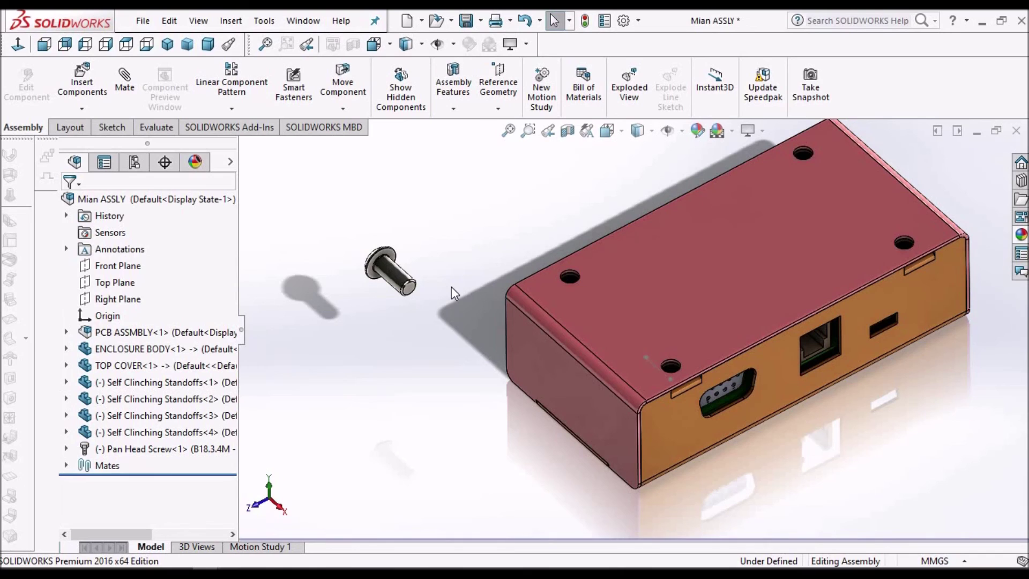
# Mate the screw shank concentric with the top cover's corner hole at the 9 pin connector end, away from the connector side
pyautogui.scroll(-3, 451, 287)
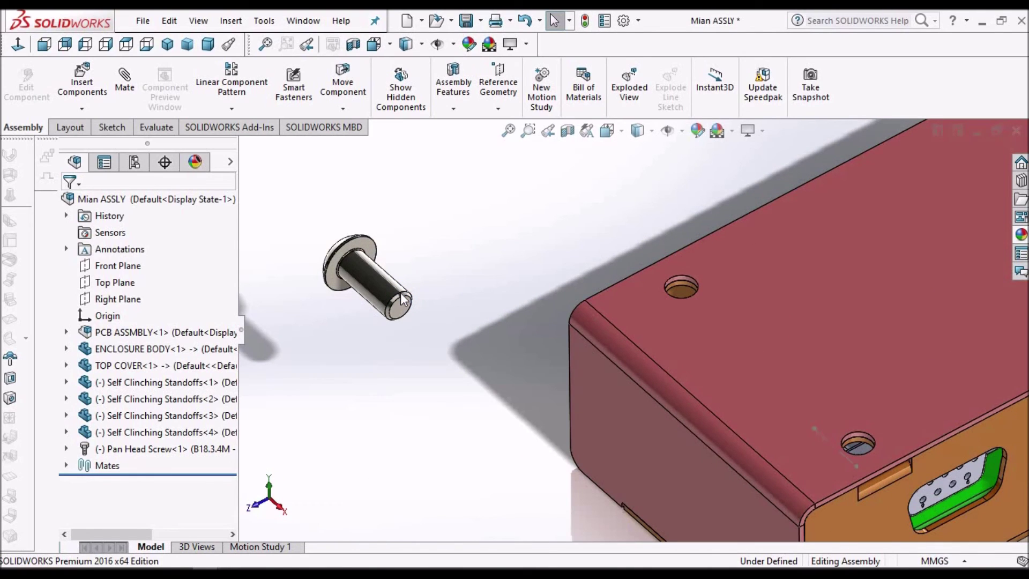
pyautogui.click(403, 299)
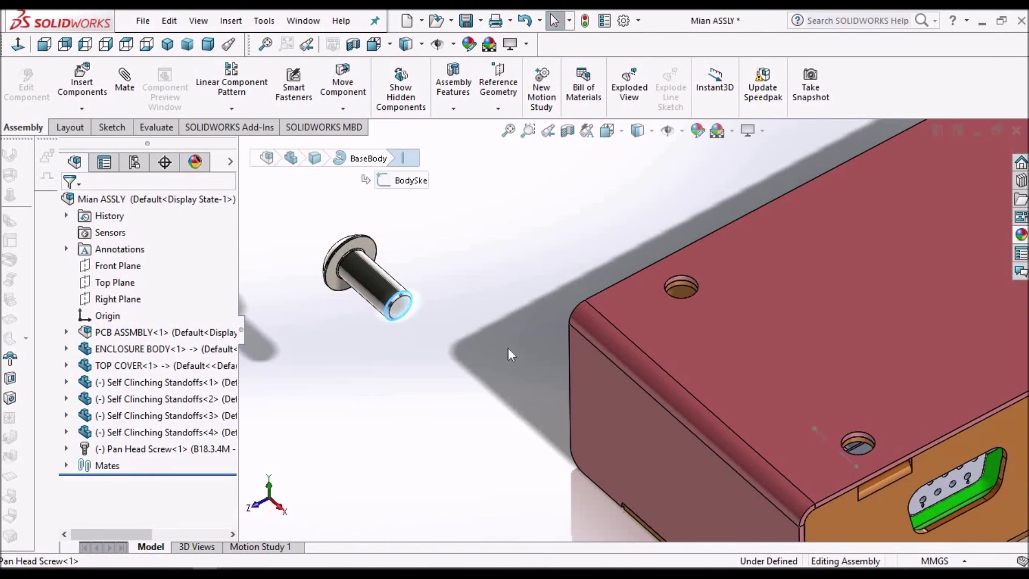
pyautogui.click(551, 243)
pyautogui.press('f')
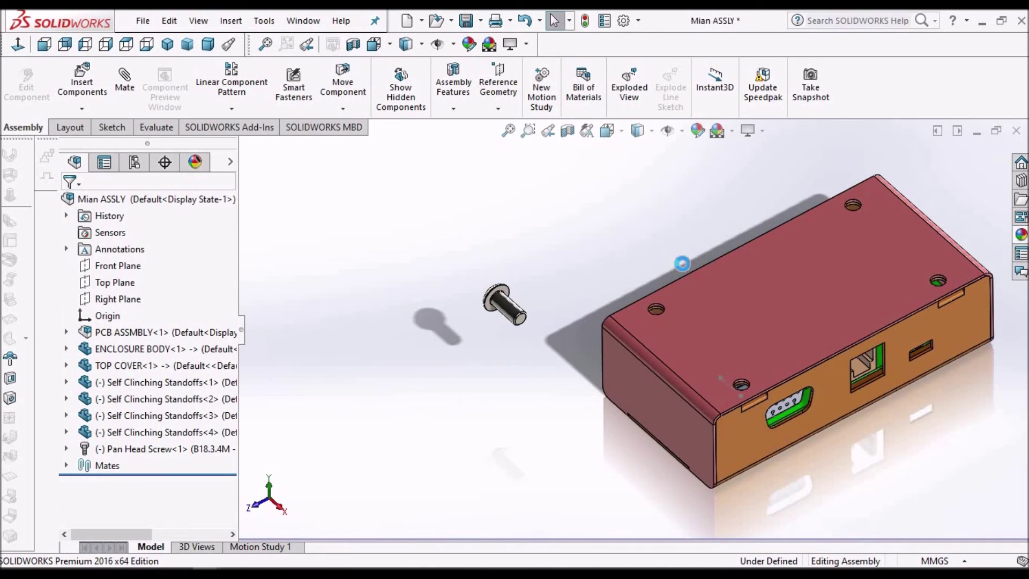
pyautogui.scroll(-3, 659, 317)
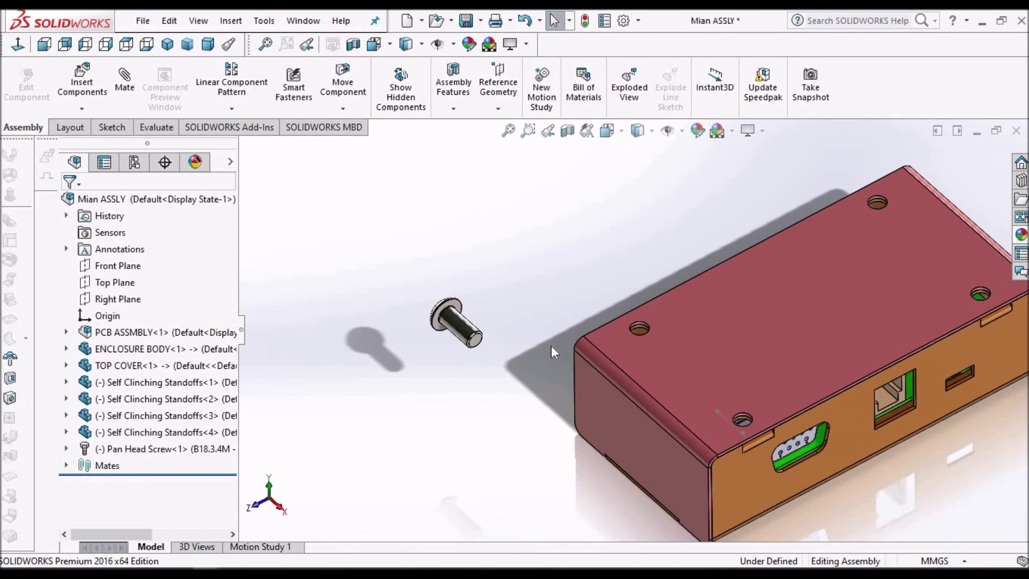
pyautogui.scroll(-3, 552, 351)
pyautogui.click(387, 300)
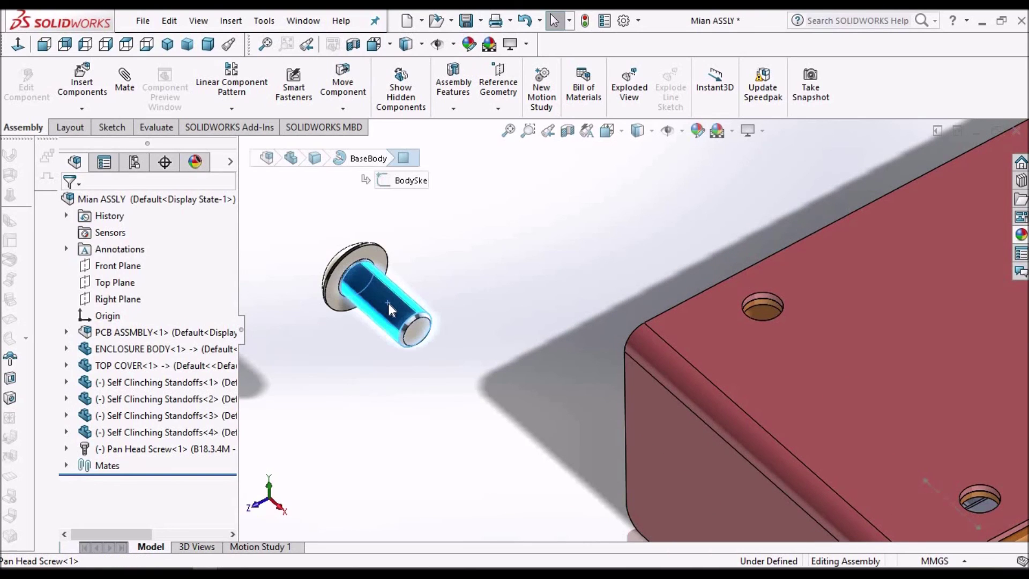
pyautogui.click(128, 85)
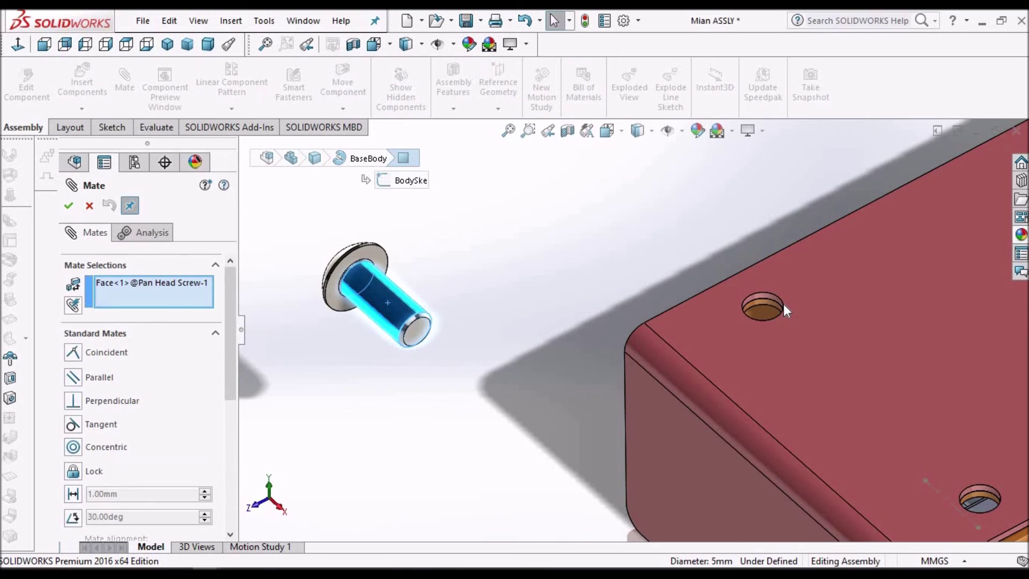
pyautogui.scroll(-4, 727, 311)
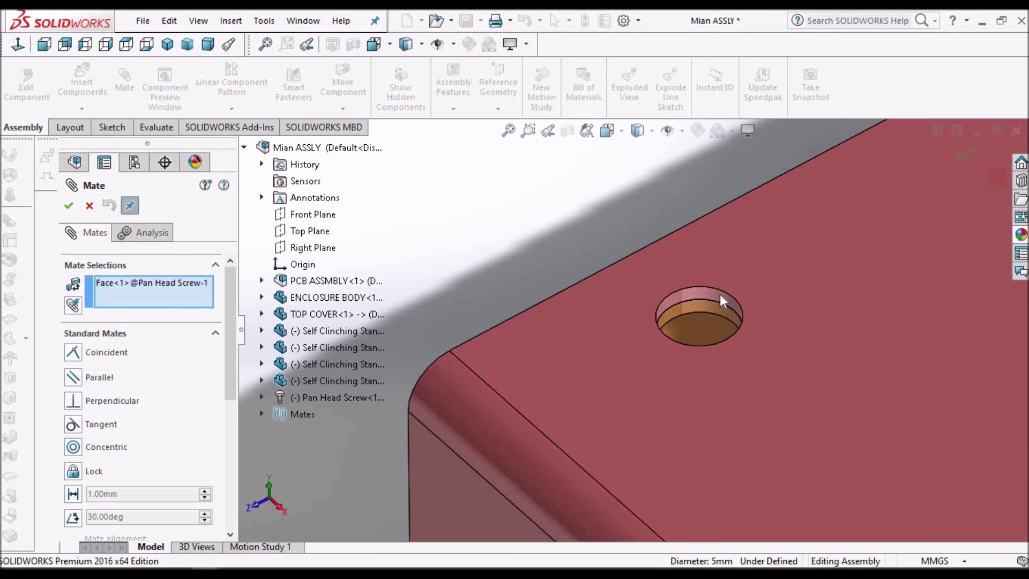
pyautogui.click(720, 295)
pyautogui.click(719, 294)
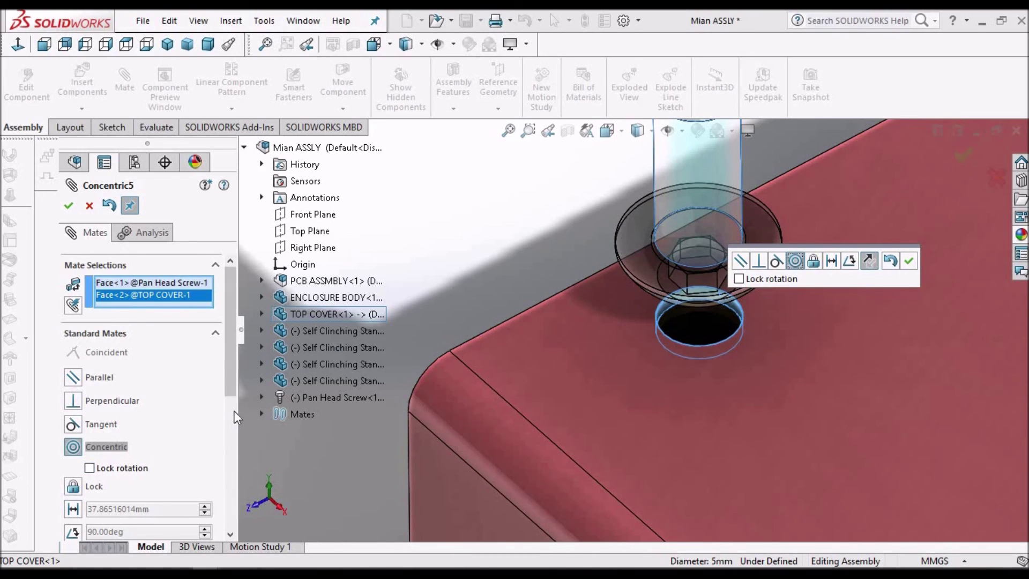
pyautogui.click(68, 205)
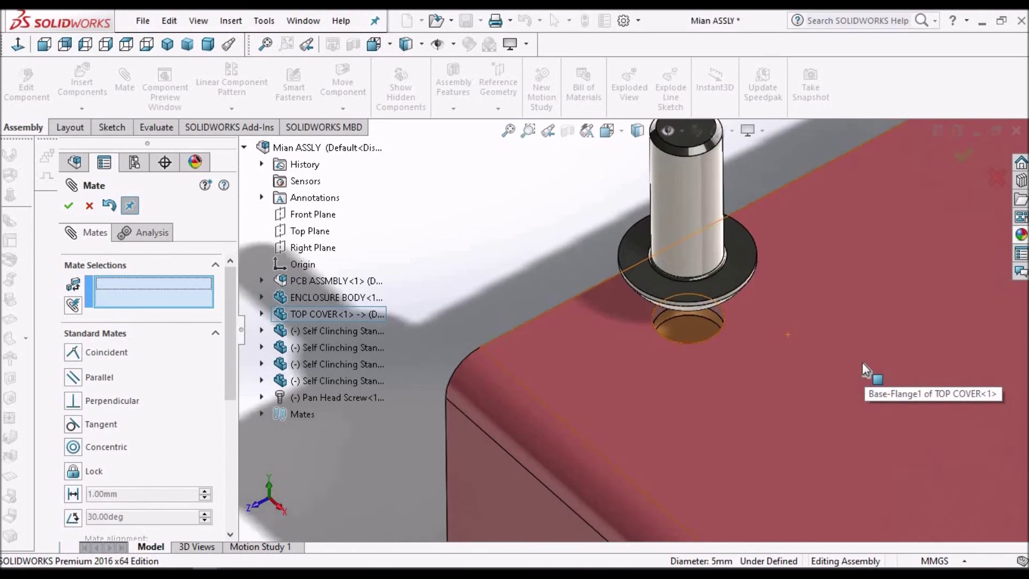
# Mate the screw head's underside coincident with the top cover's outer face, with flipped alignment, and finish mating
pyautogui.scroll(2, 714, 326)
pyautogui.scroll(-3, 693, 274)
pyautogui.click(683, 247)
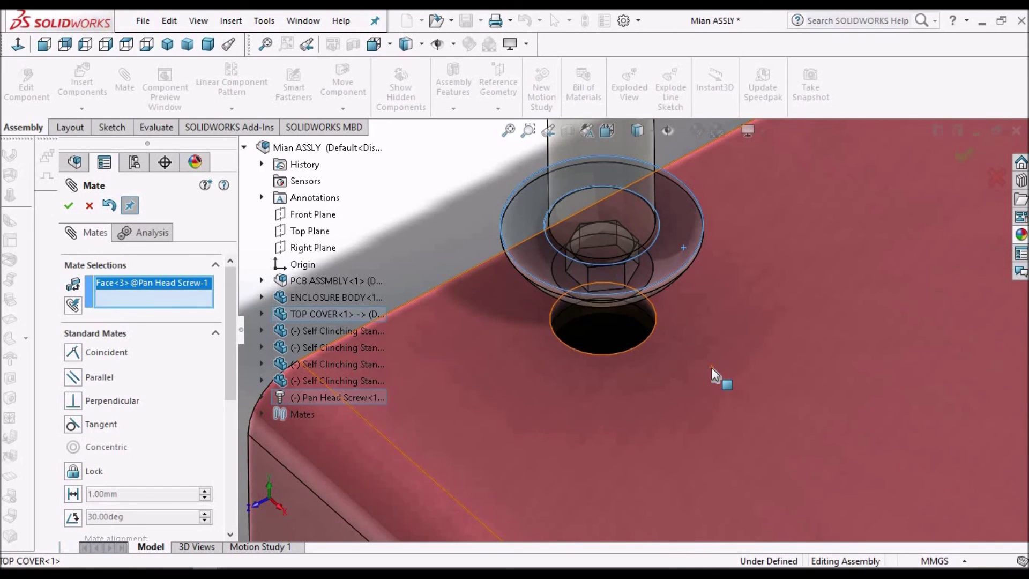
pyautogui.click(711, 367)
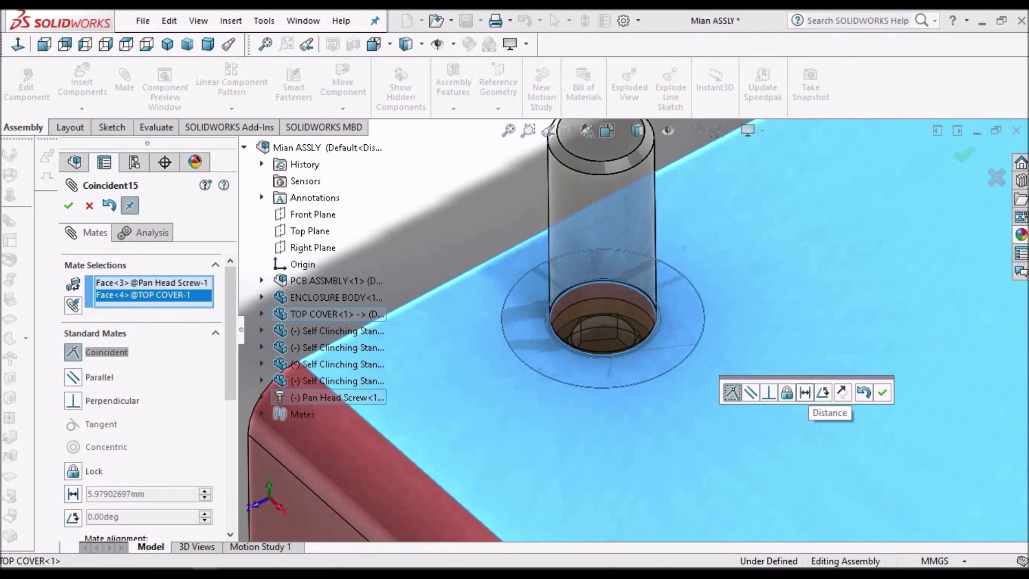
pyautogui.click(841, 394)
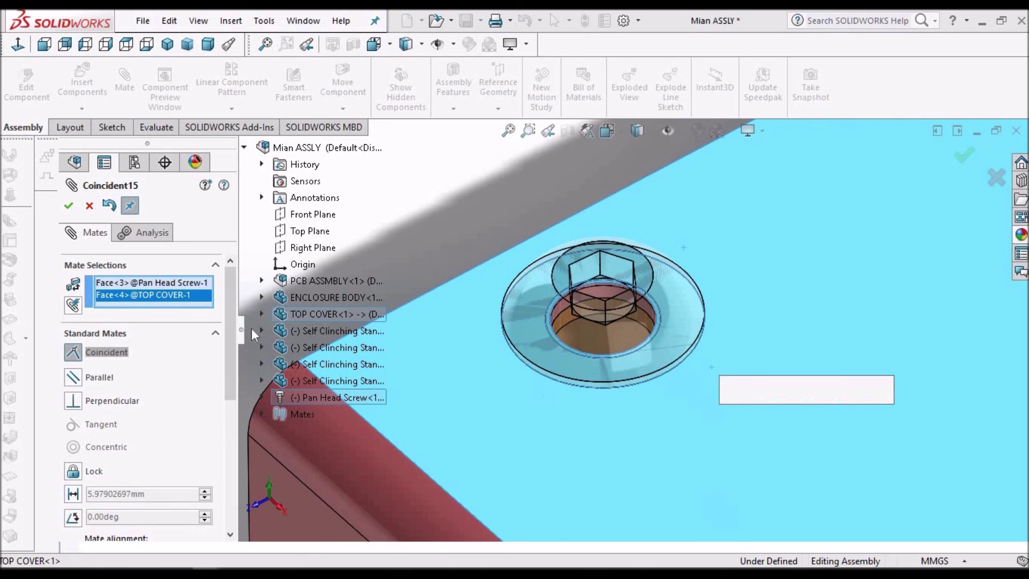
pyautogui.click(70, 206)
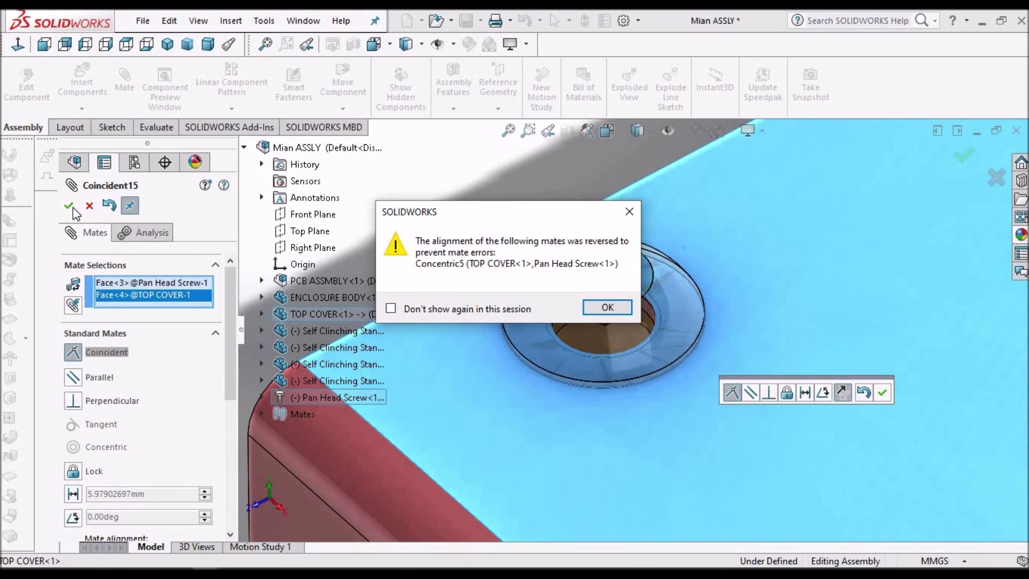
pyautogui.click(607, 306)
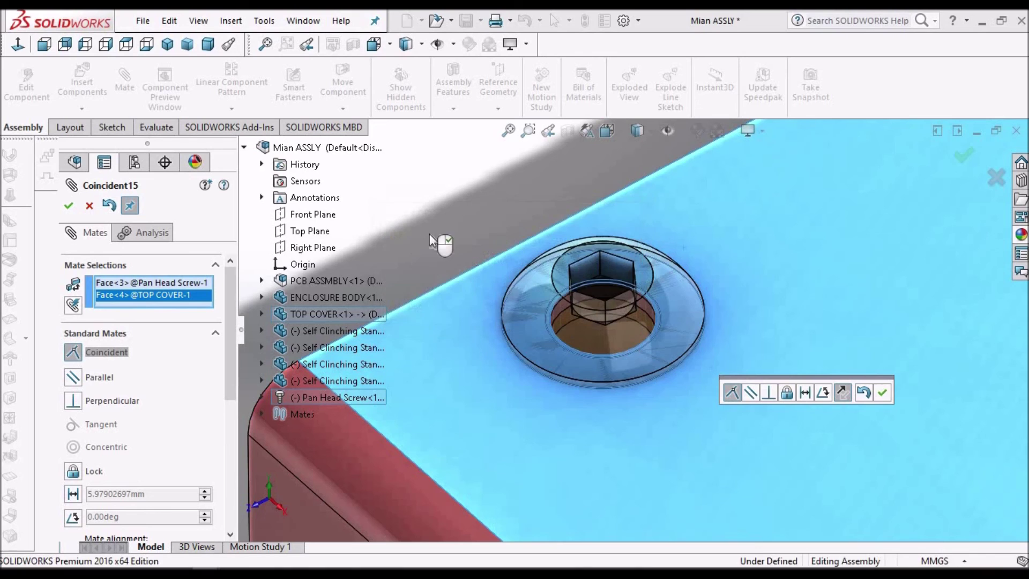
pyautogui.click(68, 208)
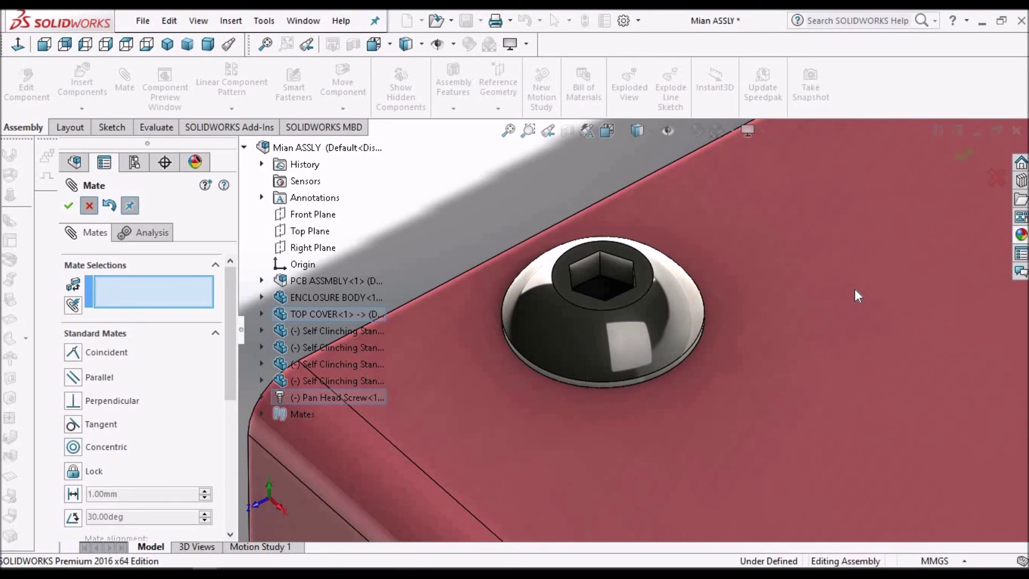
pyautogui.press('Escape')
# Copy the Pan Head Screw with its mates into the cover hole above the 9 pin connector, repeating the coincident mate's cover face
pyautogui.scroll(5, 854, 288)
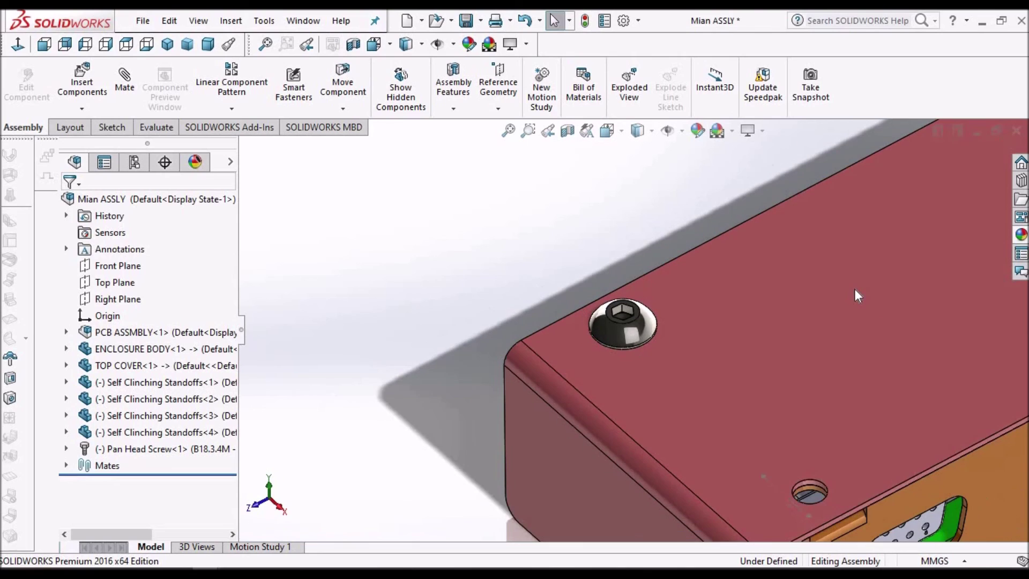
pyautogui.scroll(6, 880, 373)
pyautogui.scroll(-3, 783, 397)
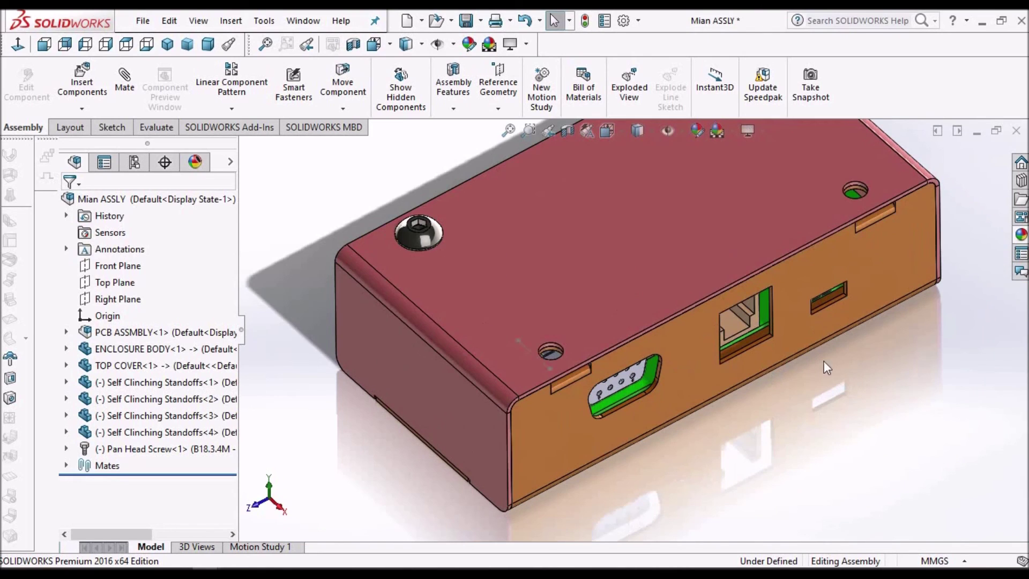
pyautogui.click(150, 449)
pyautogui.rightClick(149, 447)
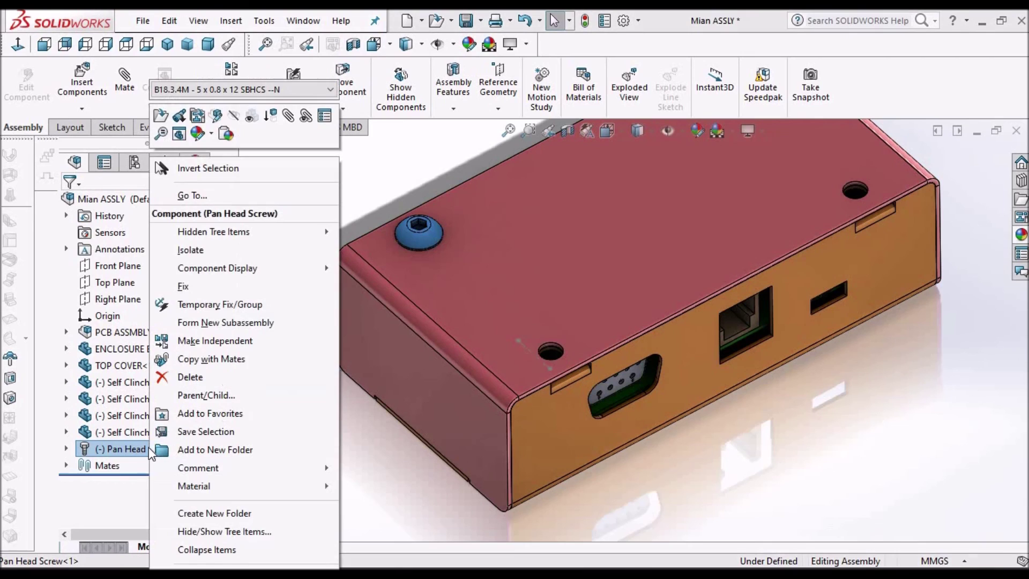
pyautogui.click(223, 358)
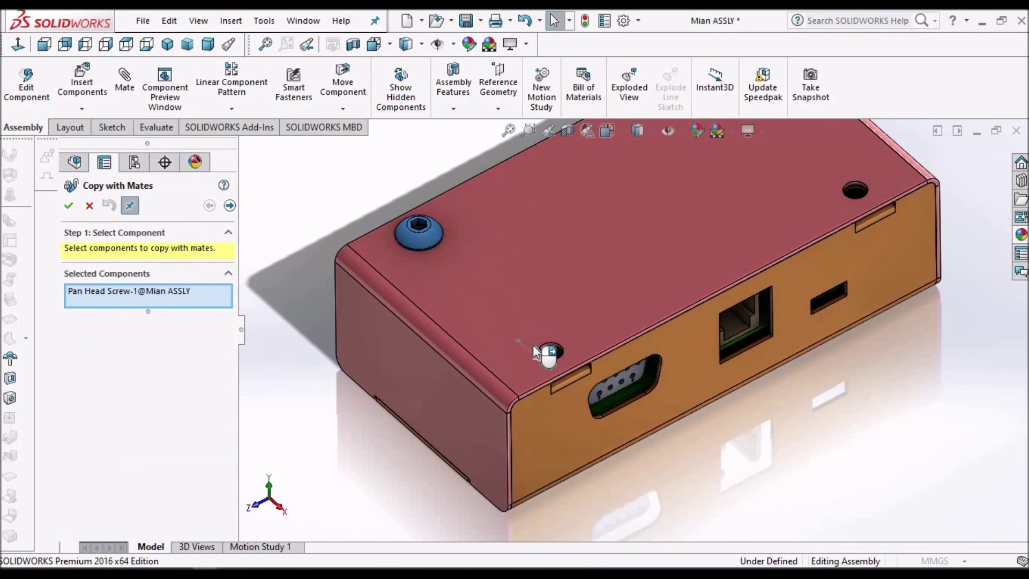
pyautogui.click(229, 207)
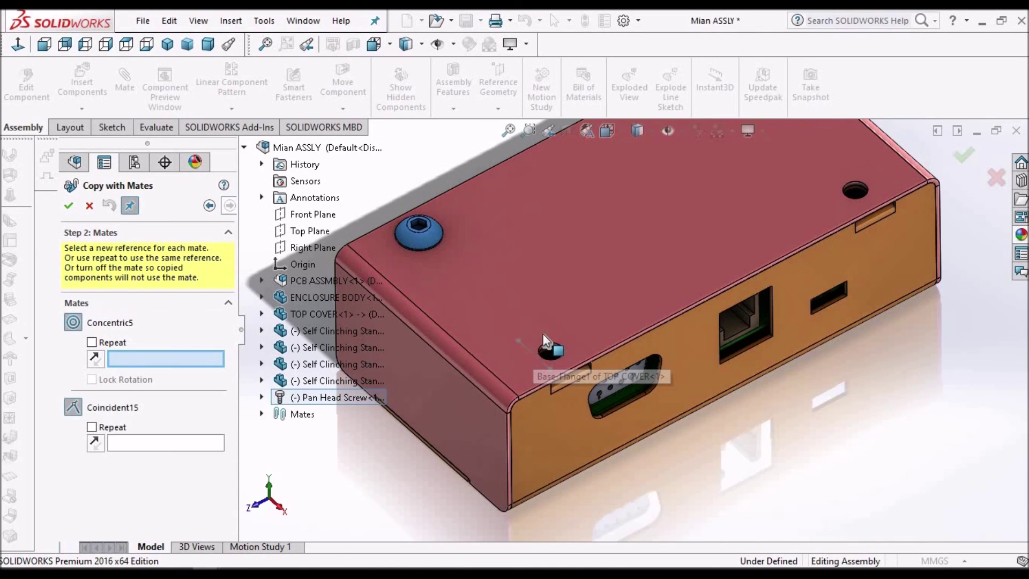
pyautogui.click(93, 428)
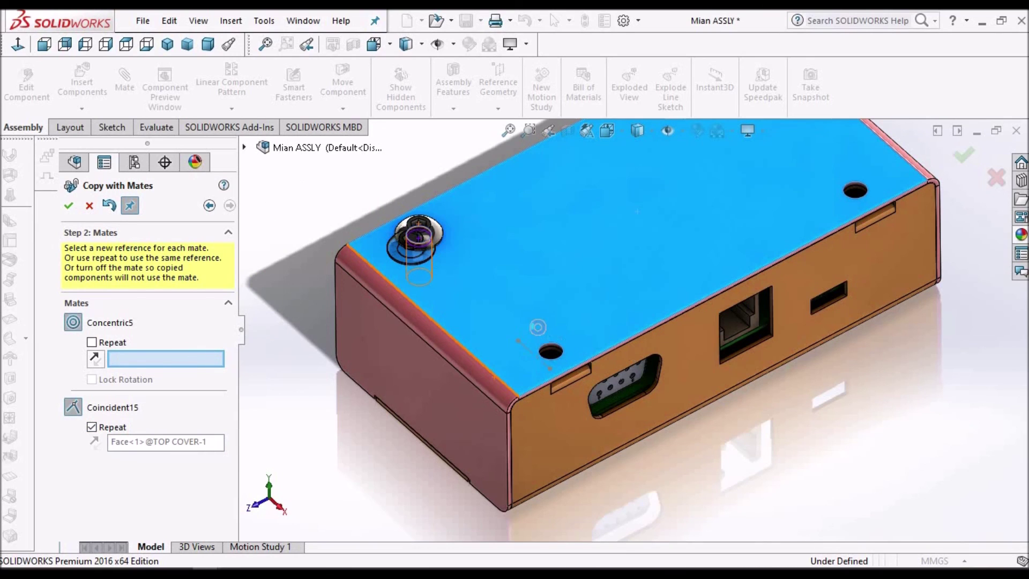
pyautogui.scroll(-2, 559, 363)
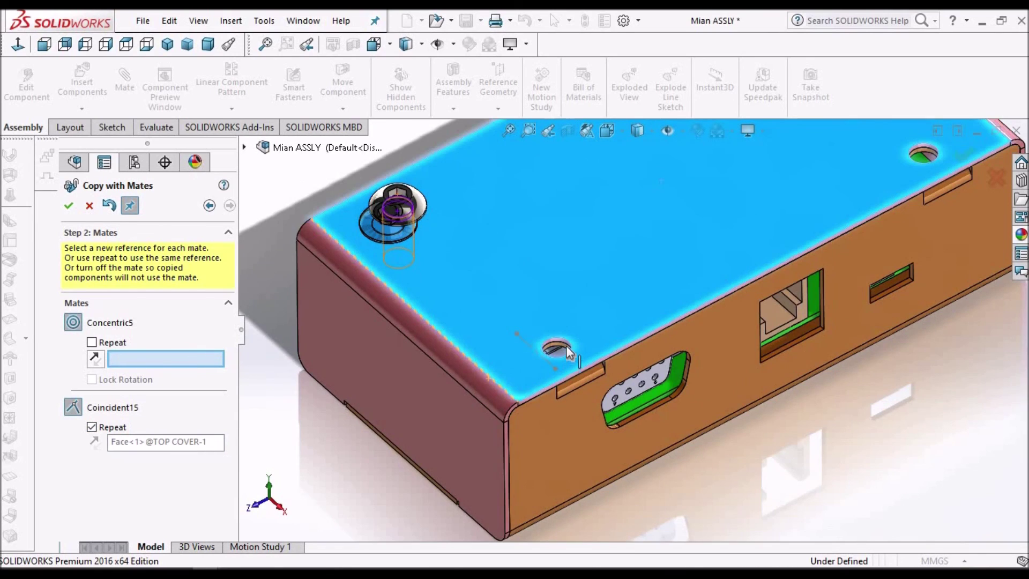
pyautogui.scroll(-5, 569, 352)
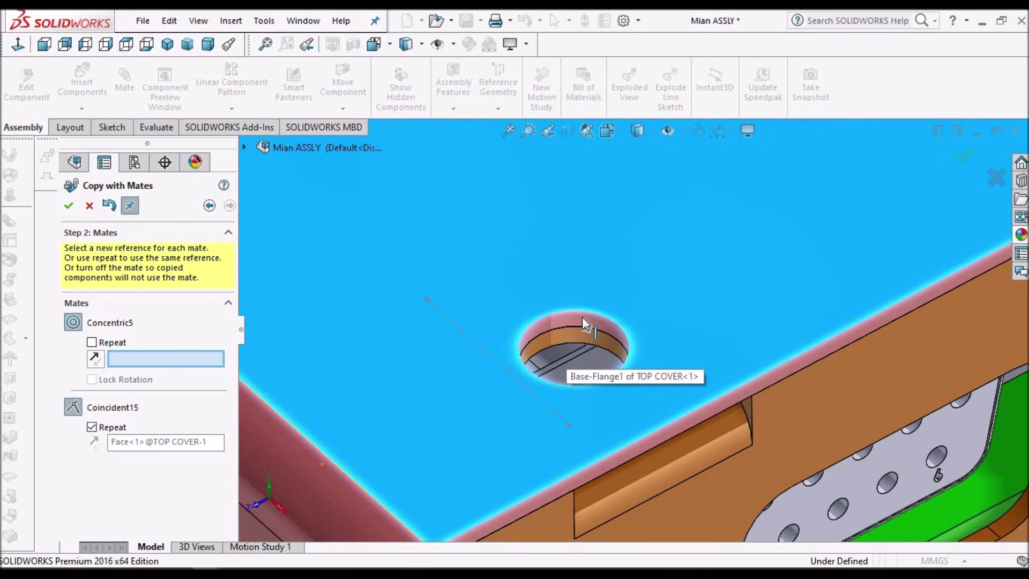
pyautogui.click(582, 316)
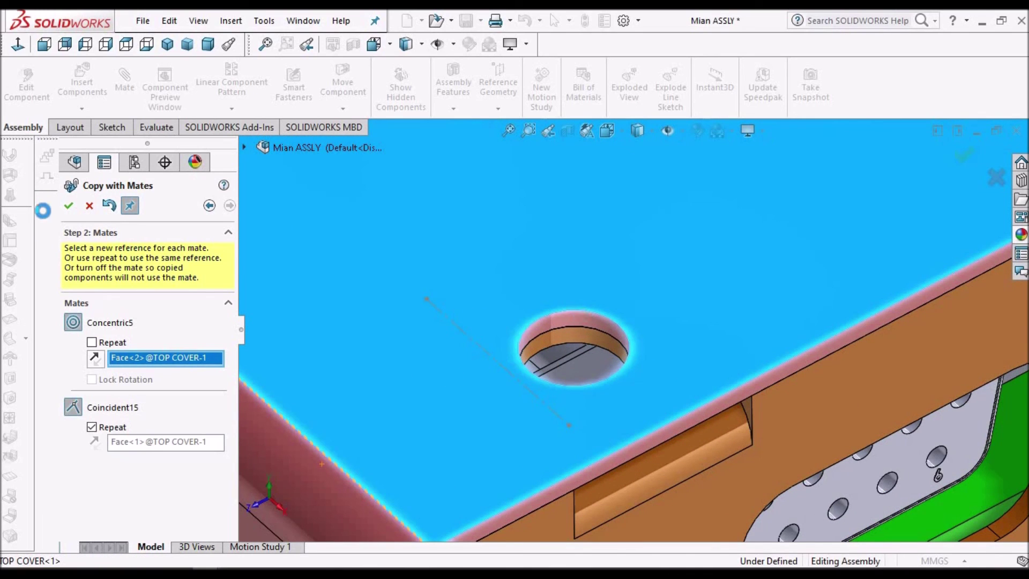
pyautogui.click(65, 205)
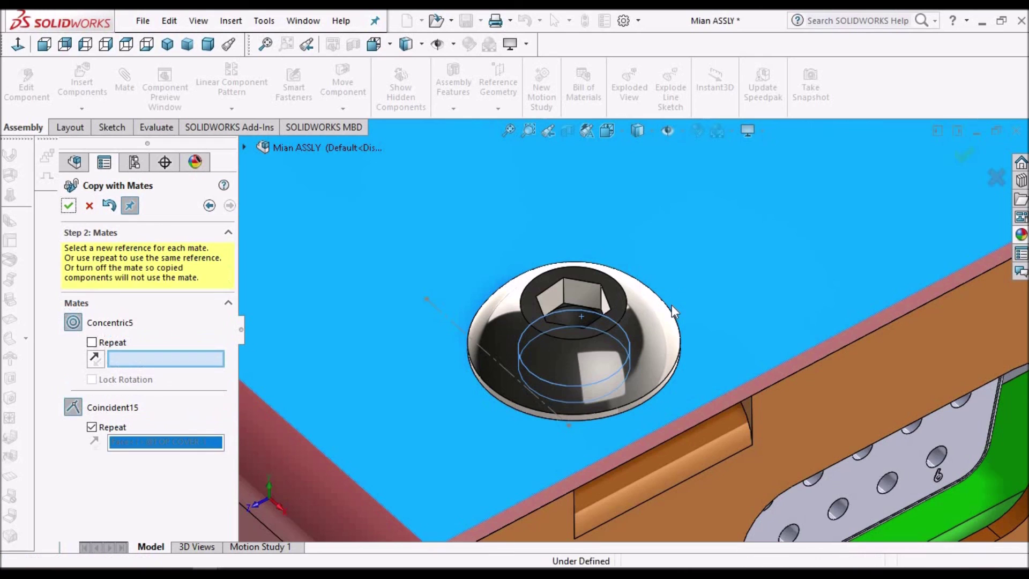
# Place another mated screw copy in the connector-side corner hole at the cover's end farthest from the 9 pin connector
pyautogui.scroll(3, 672, 308)
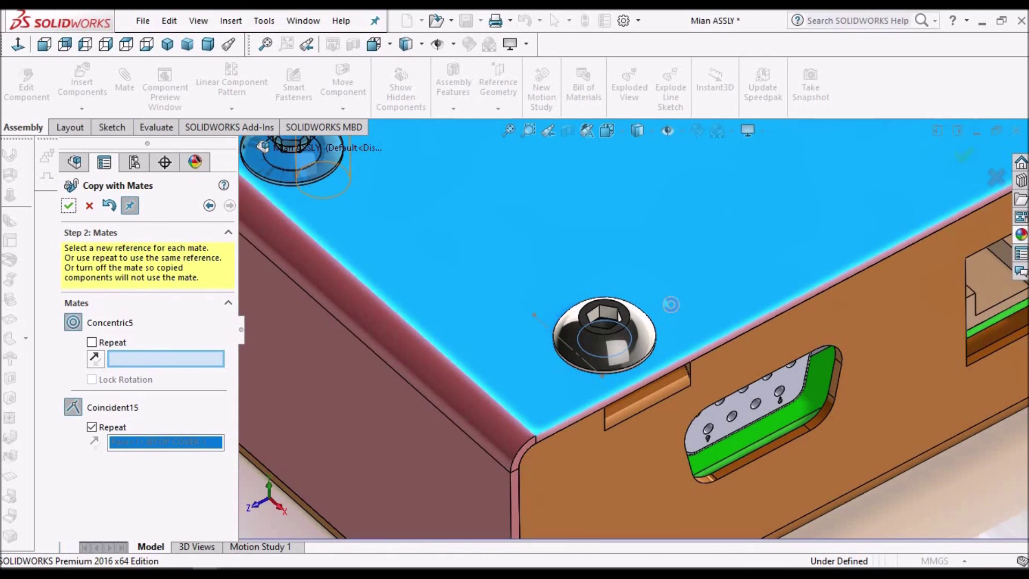
pyautogui.scroll(5, 670, 304)
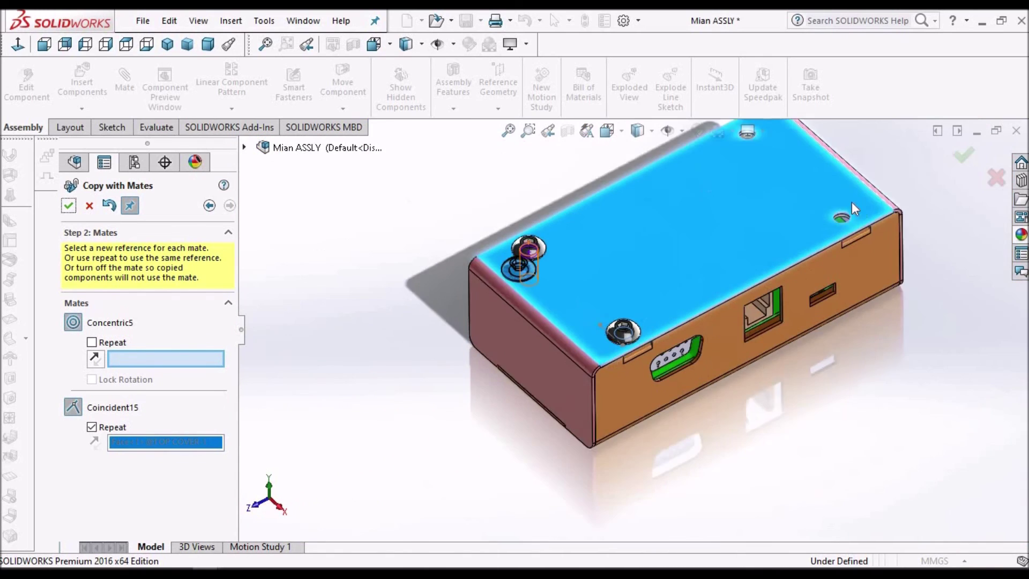
pyautogui.scroll(-3, 804, 247)
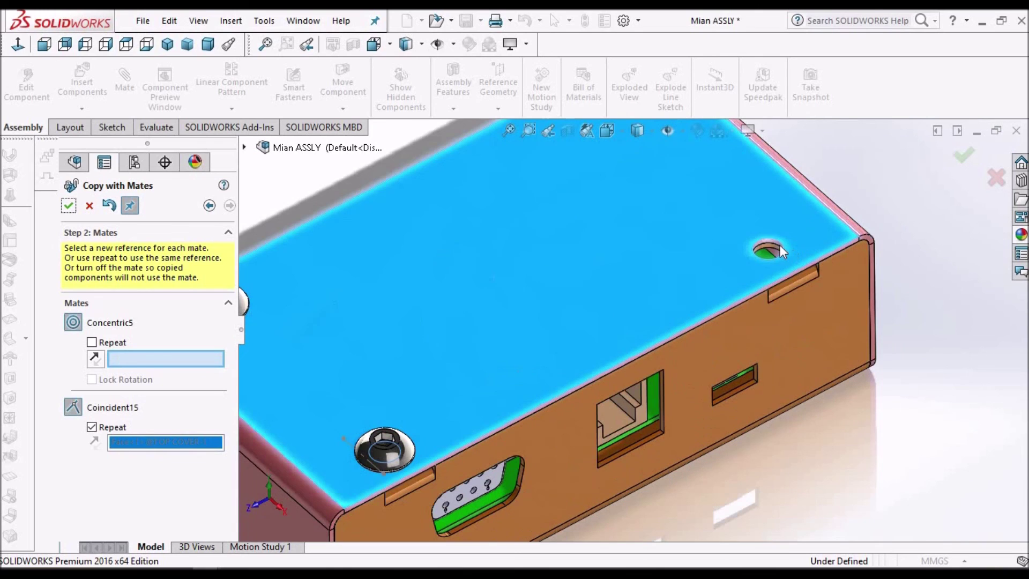
pyautogui.scroll(-5, 781, 252)
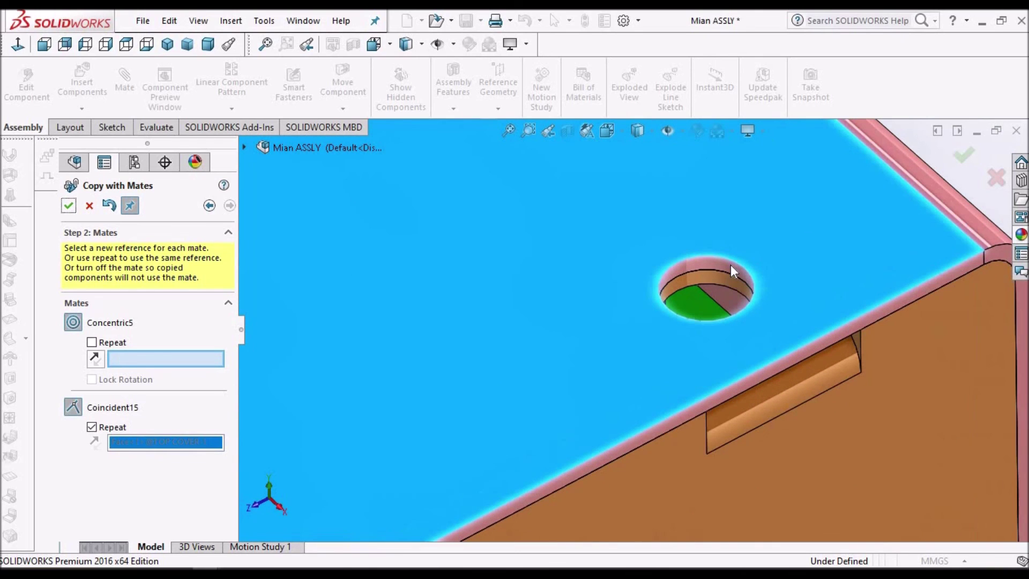
pyautogui.click(733, 272)
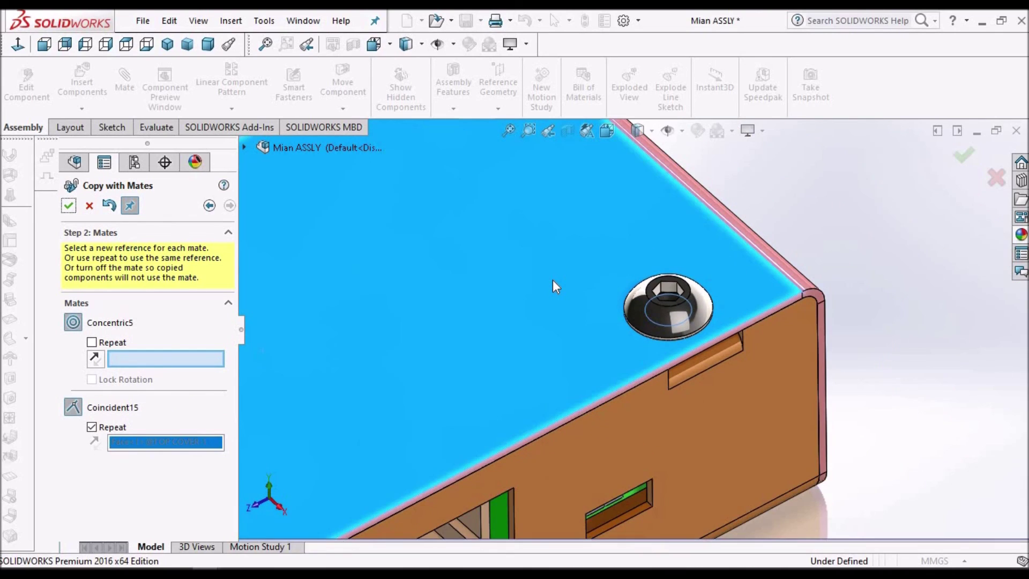
# Place a mated screw copy in the remaining empty corner hole of the top cover and finish Copy with Mates
pyautogui.scroll(3, 551, 280)
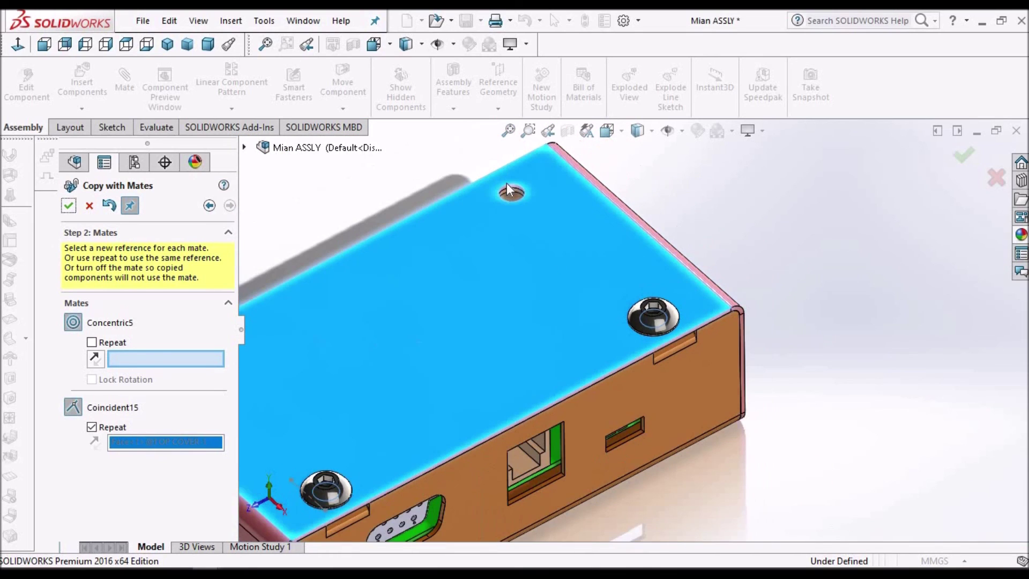
pyautogui.scroll(-2, 506, 182)
pyautogui.scroll(-3, 535, 211)
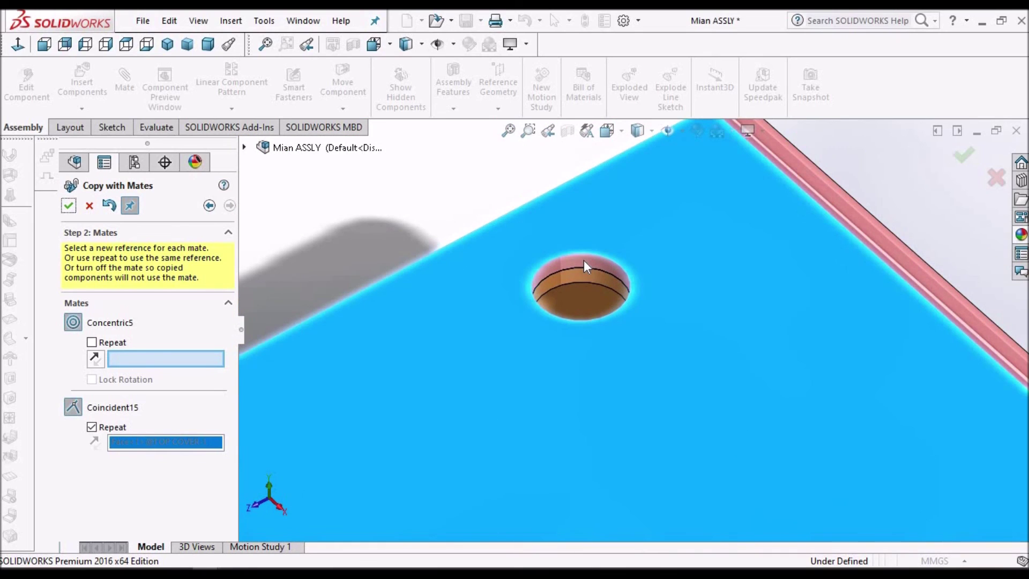
pyautogui.click(583, 260)
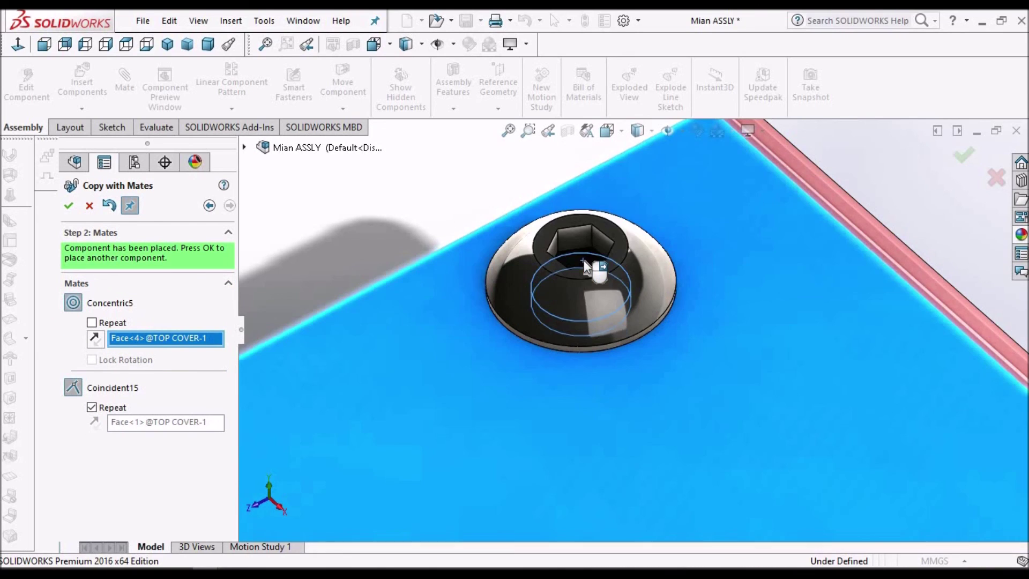
pyautogui.click(70, 205)
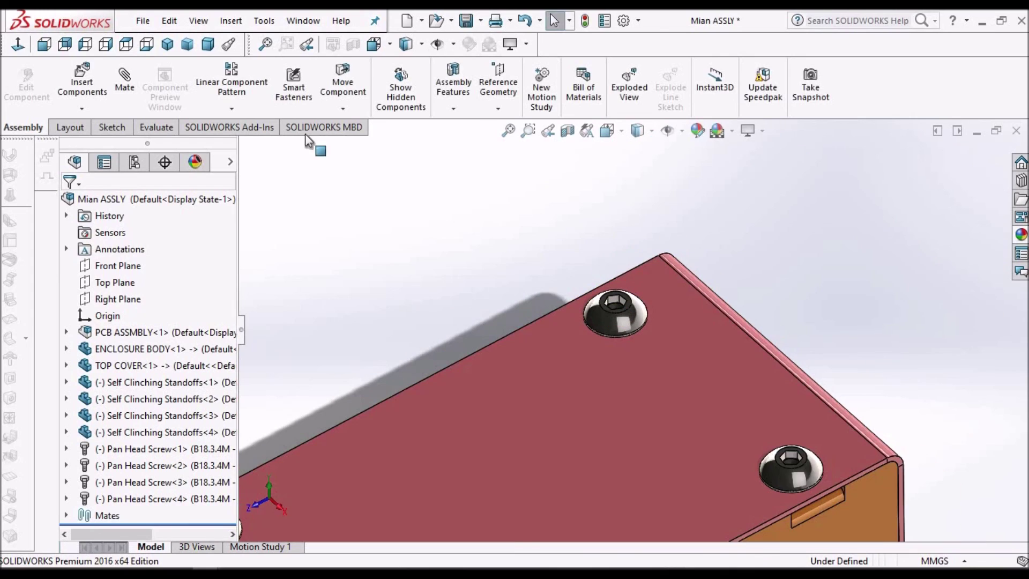
# Orient the assembly to the saved ISO view and save the file
pyautogui.click(209, 45)
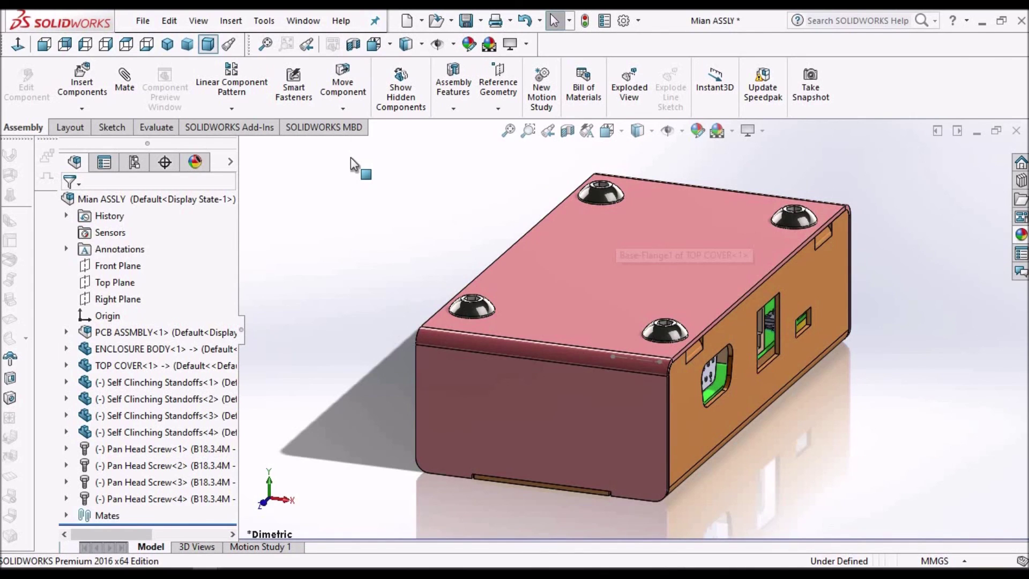
pyautogui.press('space')
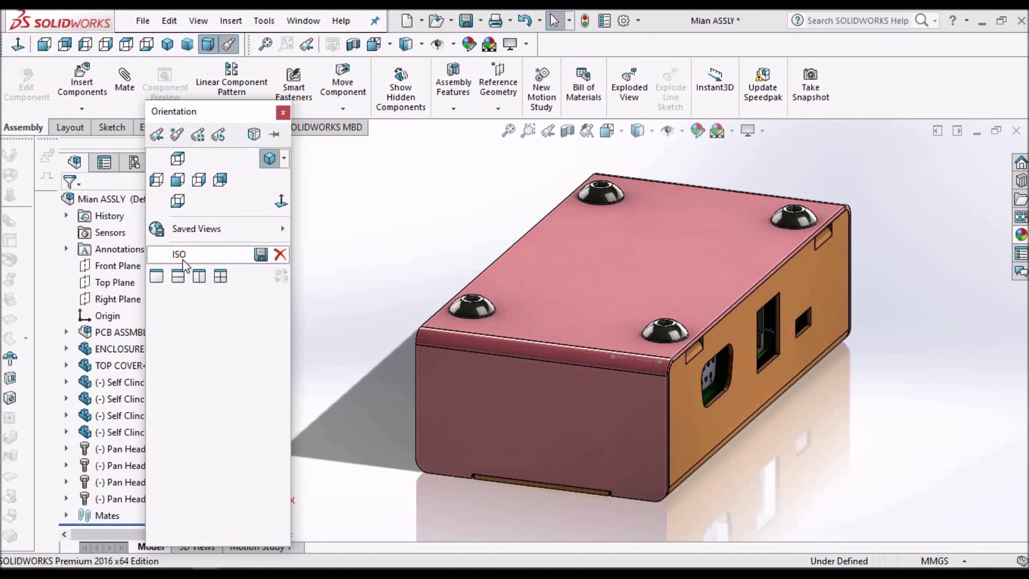
pyautogui.press('Escape')
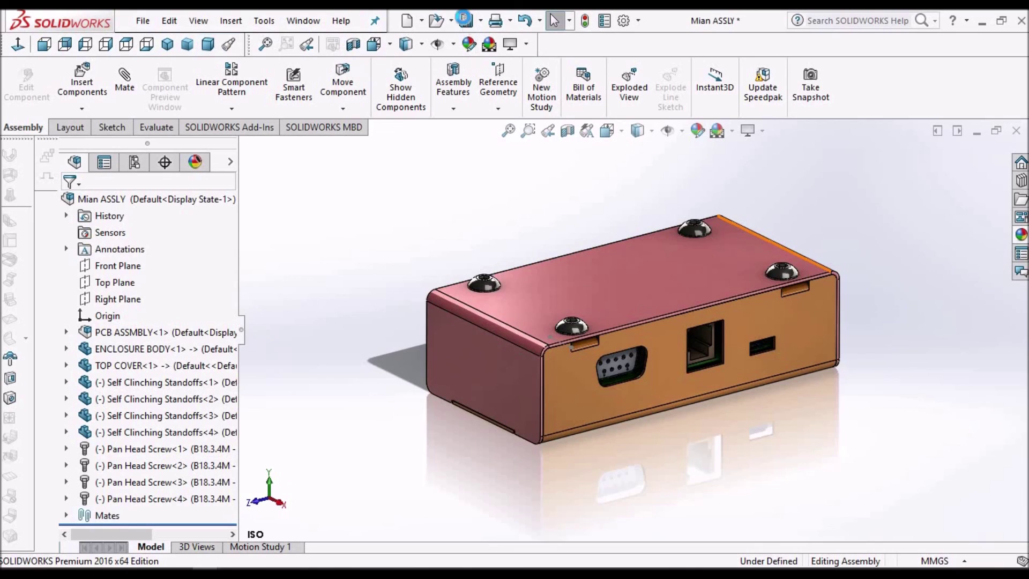
pyautogui.click(466, 21)
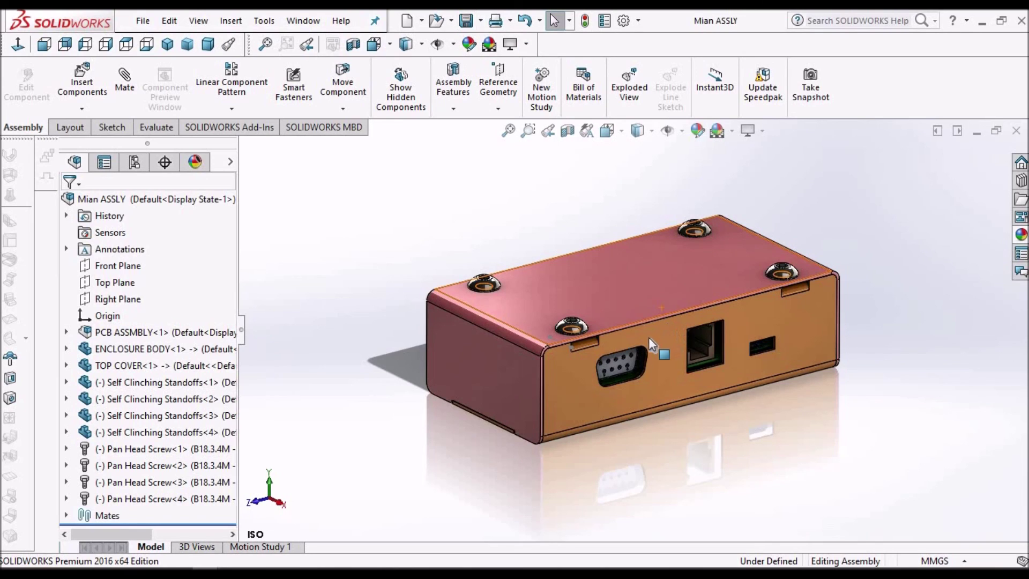
# Set the view to Dimetric and start a new exploded view for the assembly's Default configuration
pyautogui.moveTo(600, 369); pyautogui.dragTo(614, 276, button='middle')
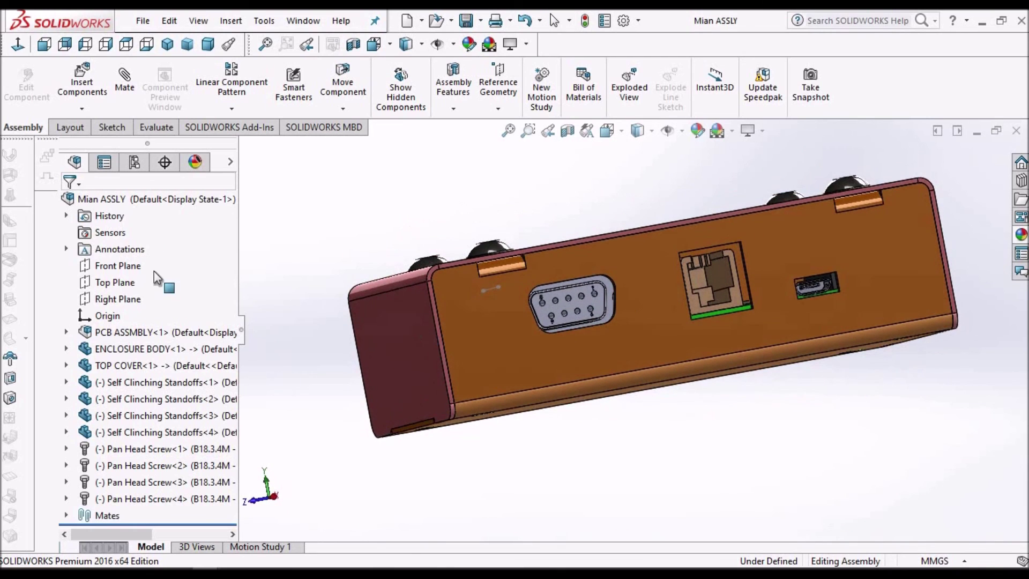
pyautogui.click(134, 165)
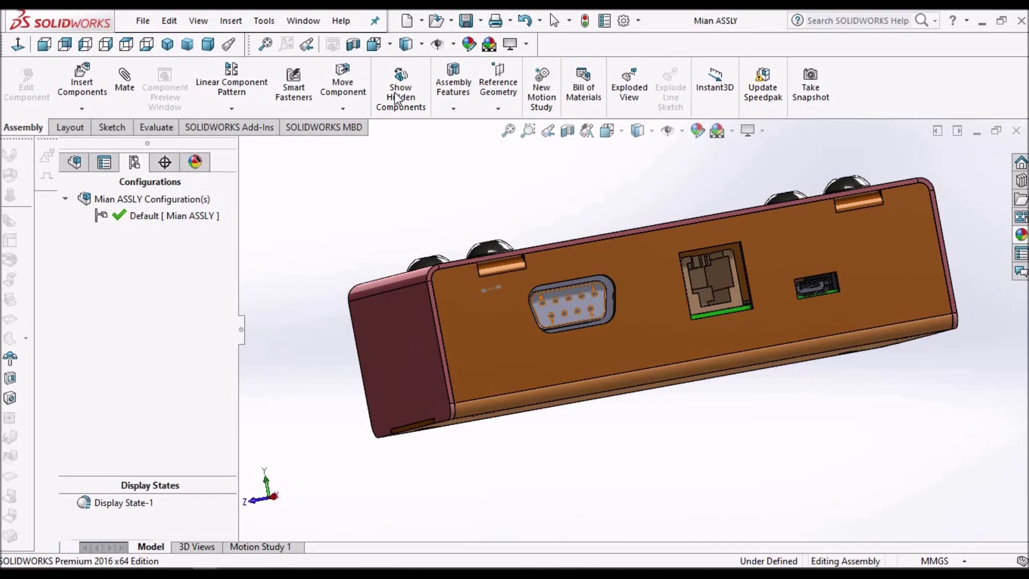
pyautogui.click(208, 43)
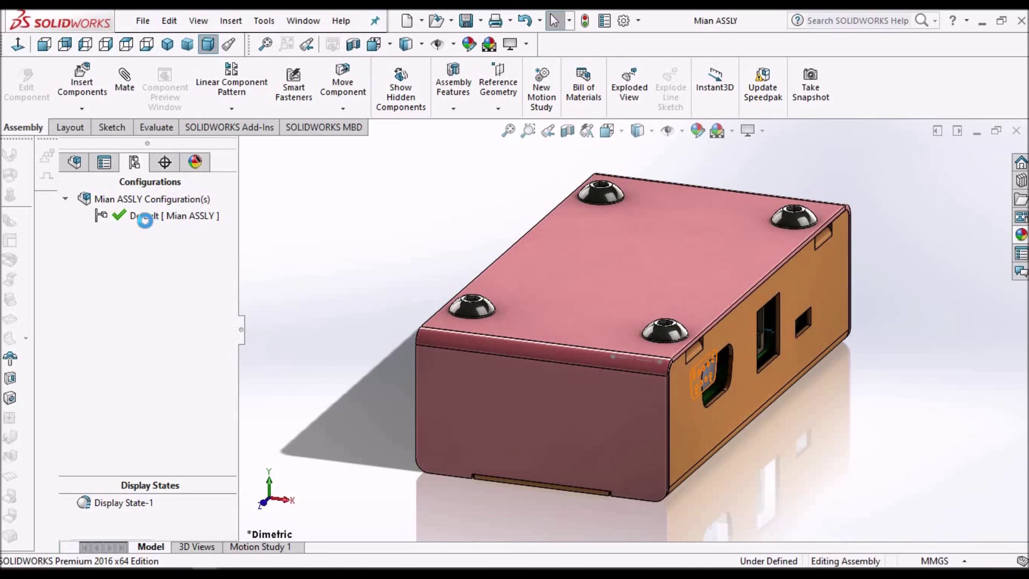
pyautogui.rightClick(148, 218)
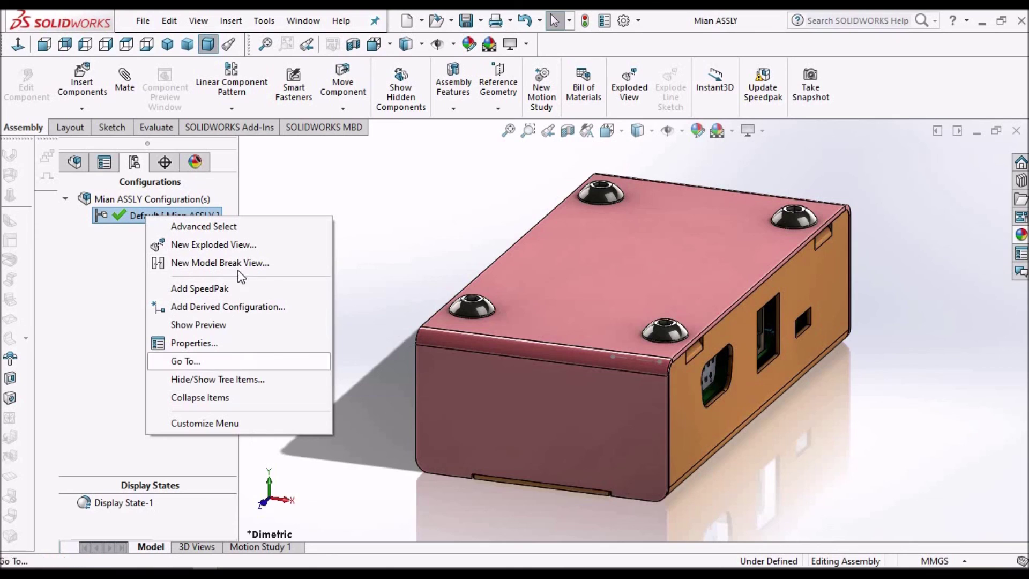
pyautogui.click(233, 245)
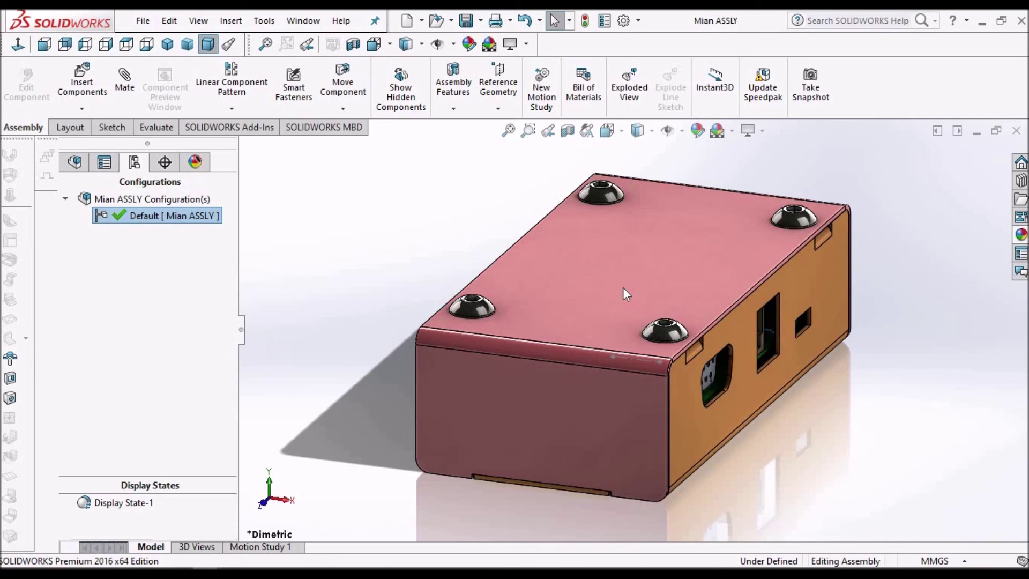
# Explode the four pan head screws about 83 mm upward along the Y axis and finish the exploded view
pyautogui.scroll(5, 622, 288)
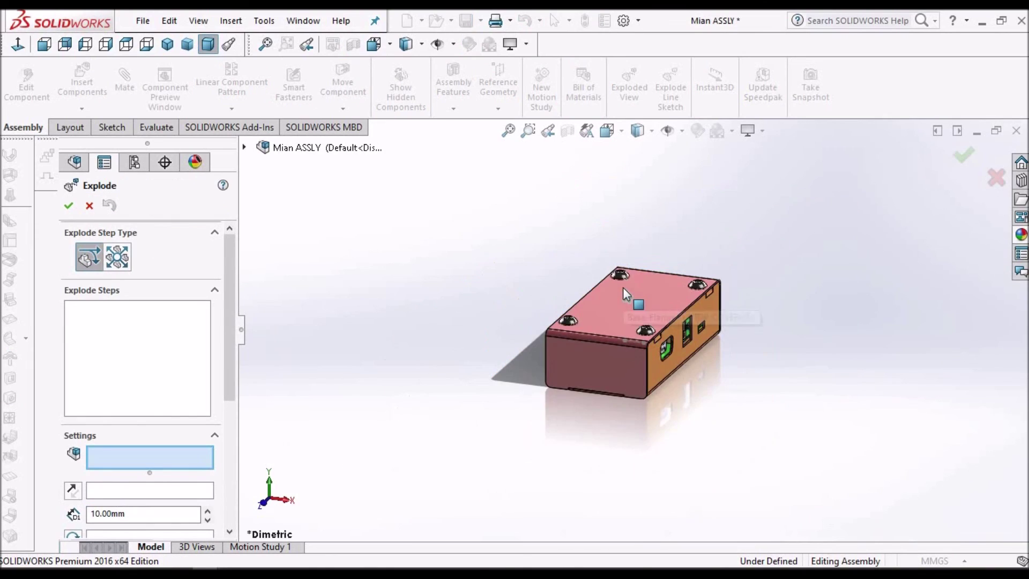
pyautogui.scroll(-3, 667, 298)
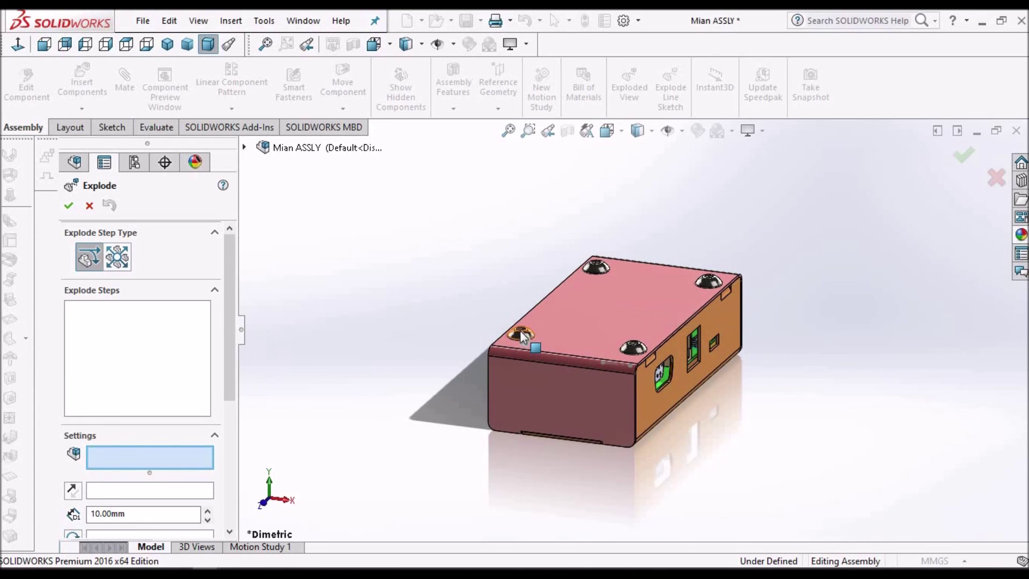
pyautogui.click(532, 339)
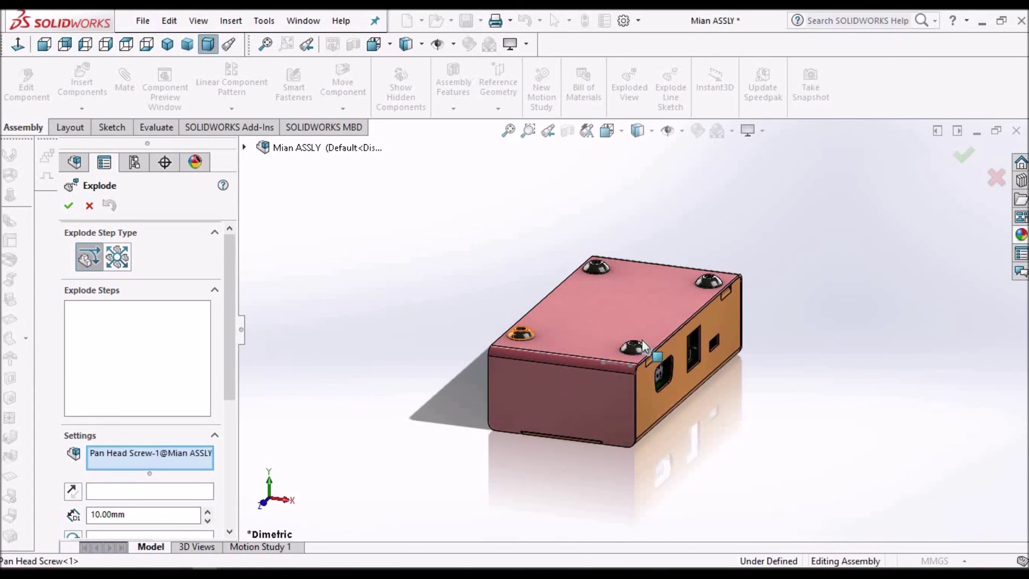
pyautogui.click(641, 353)
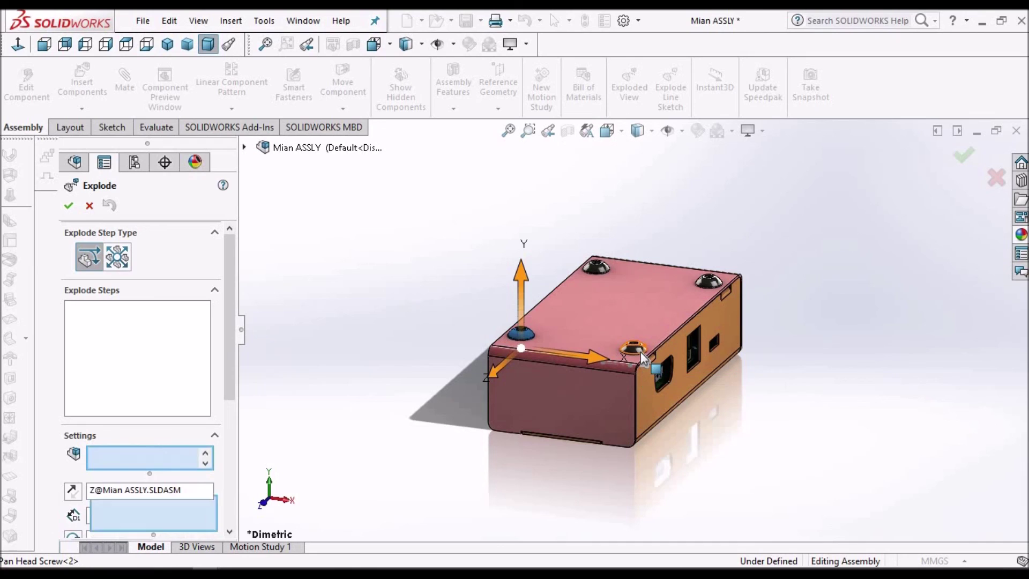
pyautogui.click(713, 281)
pyautogui.click(598, 270)
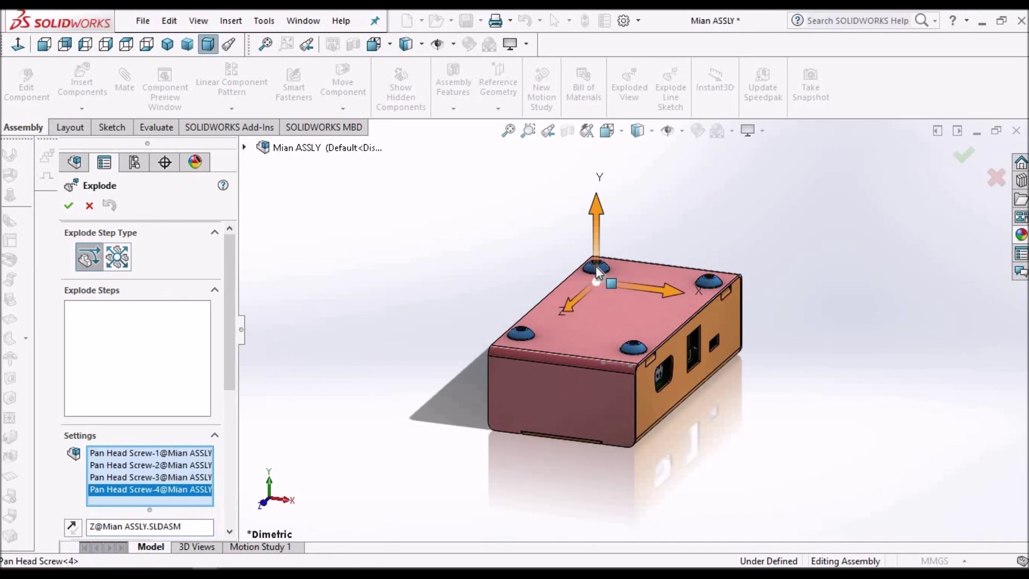
pyautogui.scroll(2, 618, 293)
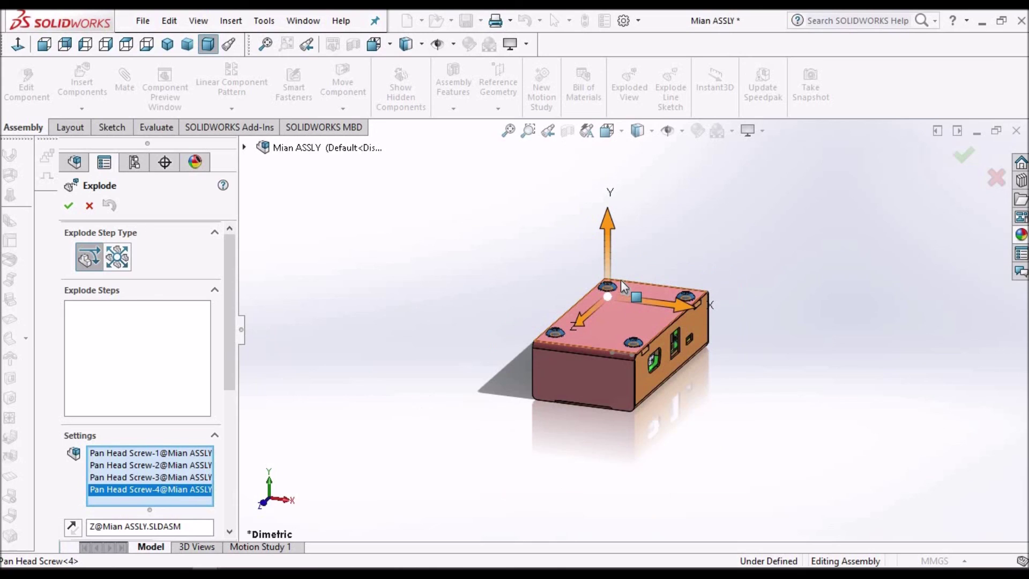
pyautogui.scroll(1, 621, 279)
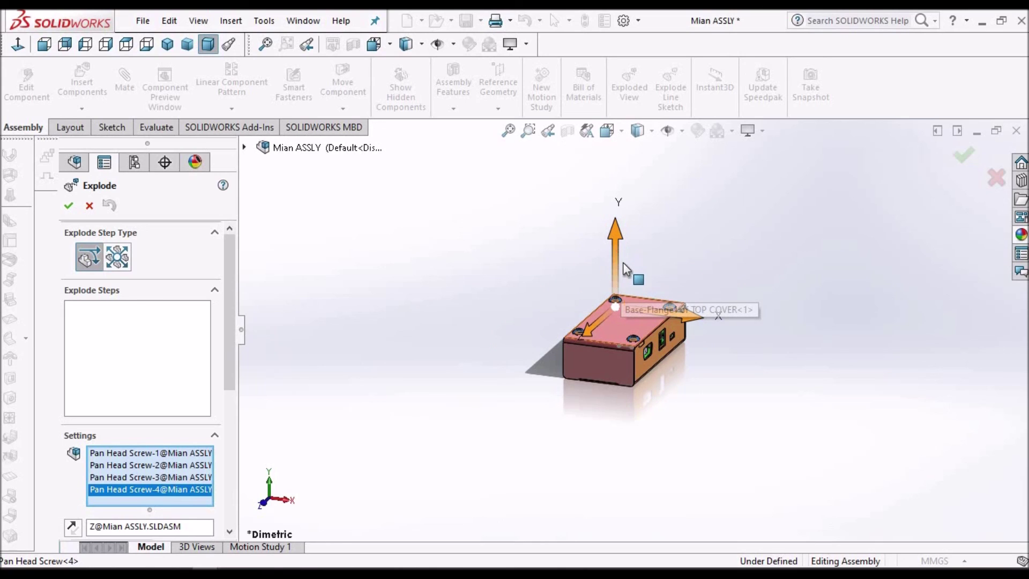
pyautogui.scroll(1, 624, 262)
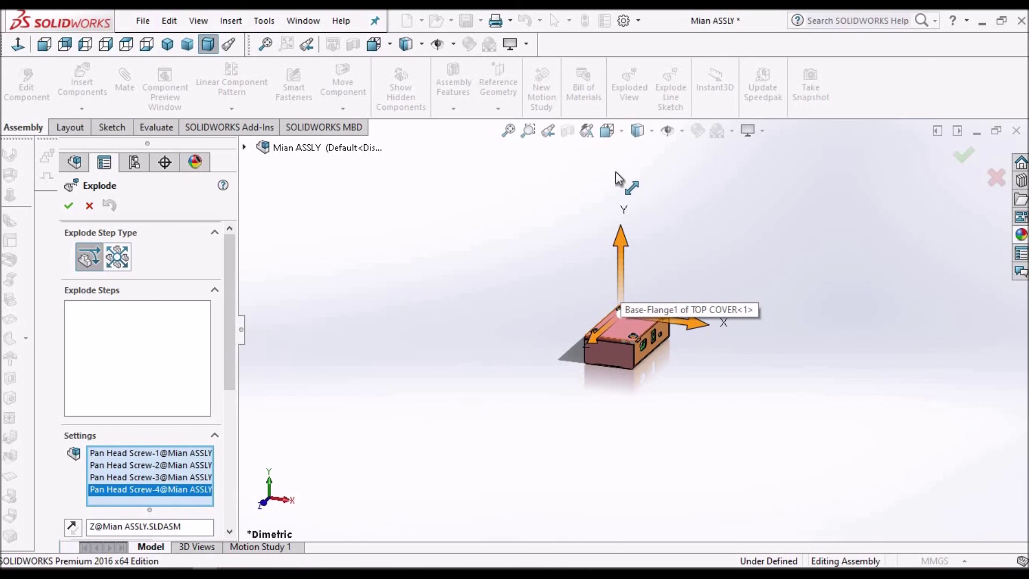
pyautogui.click(620, 246)
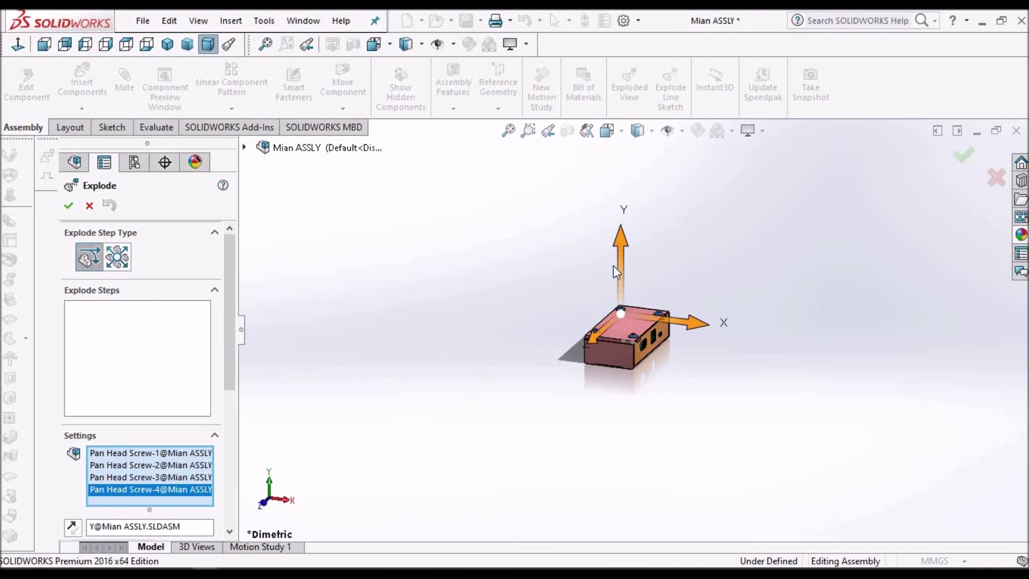
pyautogui.moveTo(619, 244); pyautogui.dragTo(616, 164)
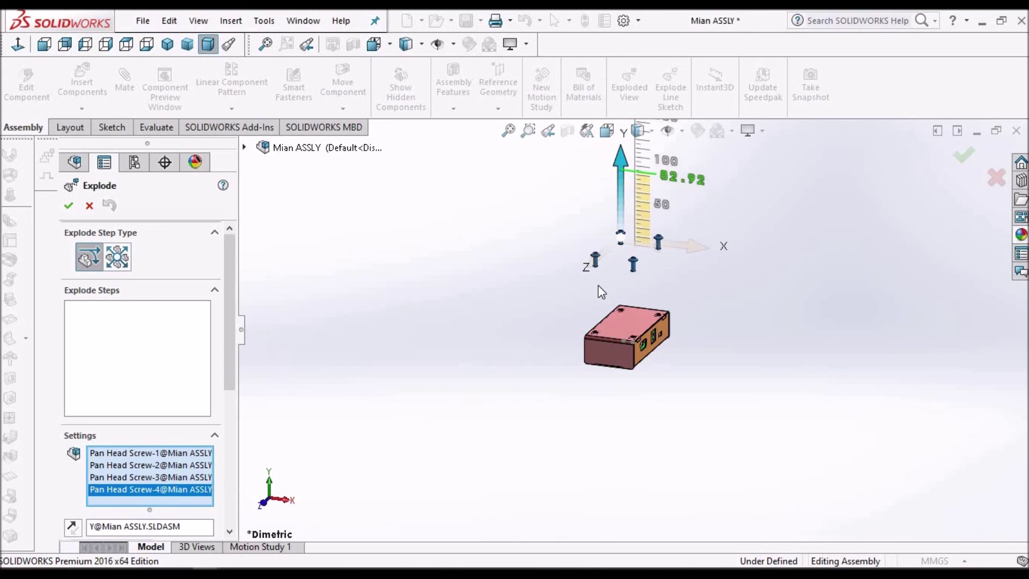
pyautogui.click(70, 207)
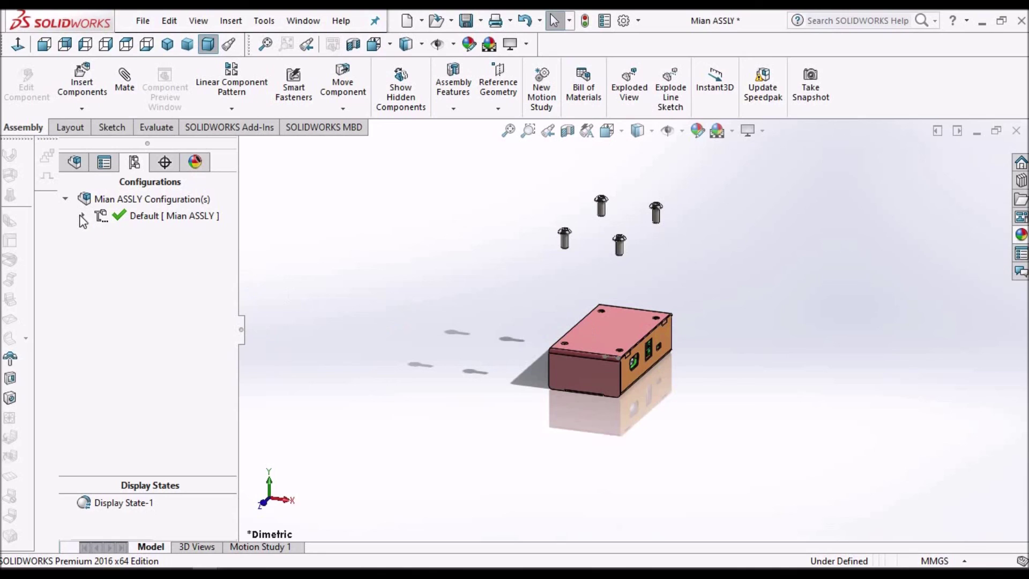
# Edit the exploded view to add a step lifting the top cover along Y to between the screws and the enclosure body
pyautogui.rightClick(155, 234)
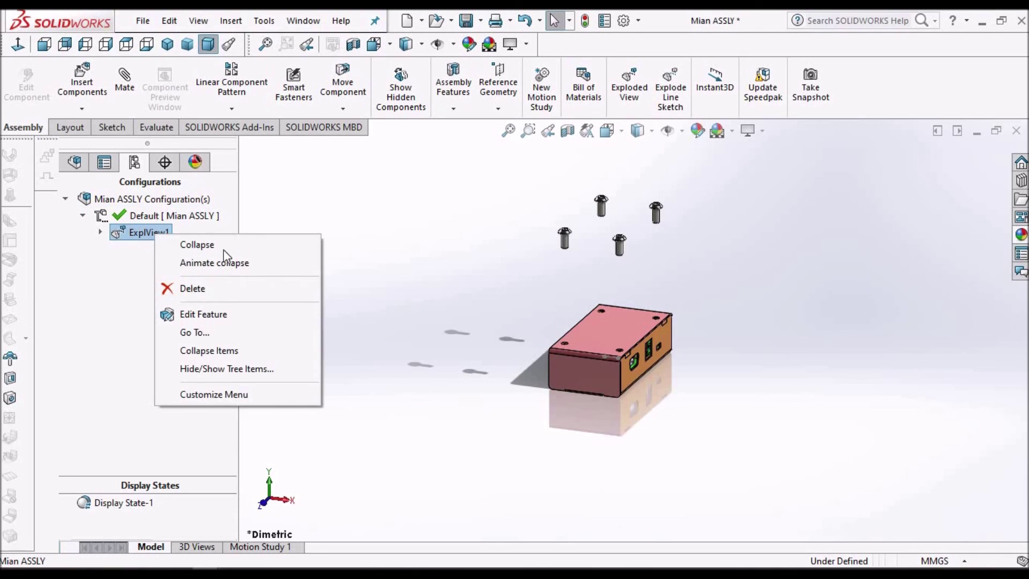
pyautogui.click(436, 297)
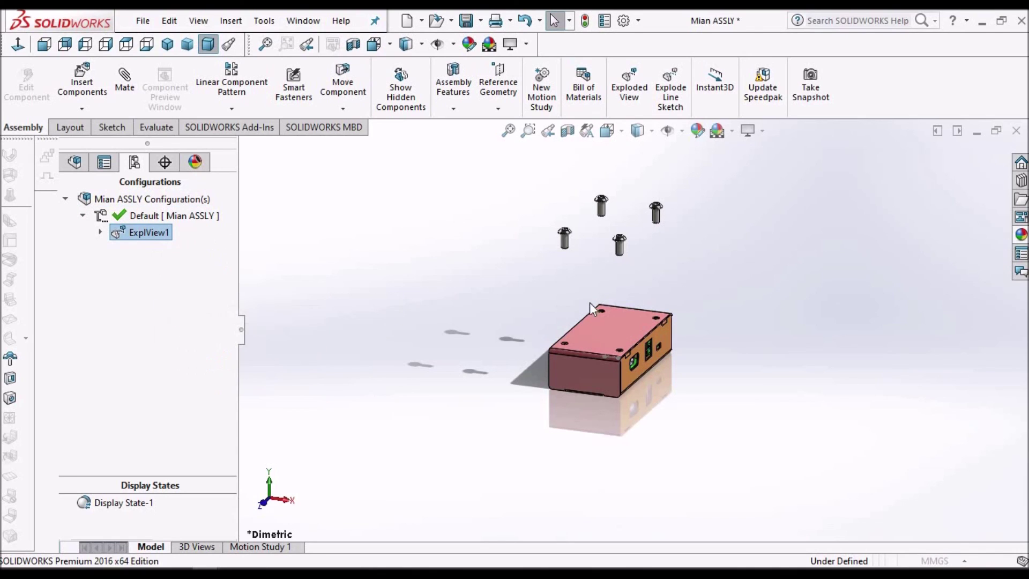
pyautogui.click(628, 320)
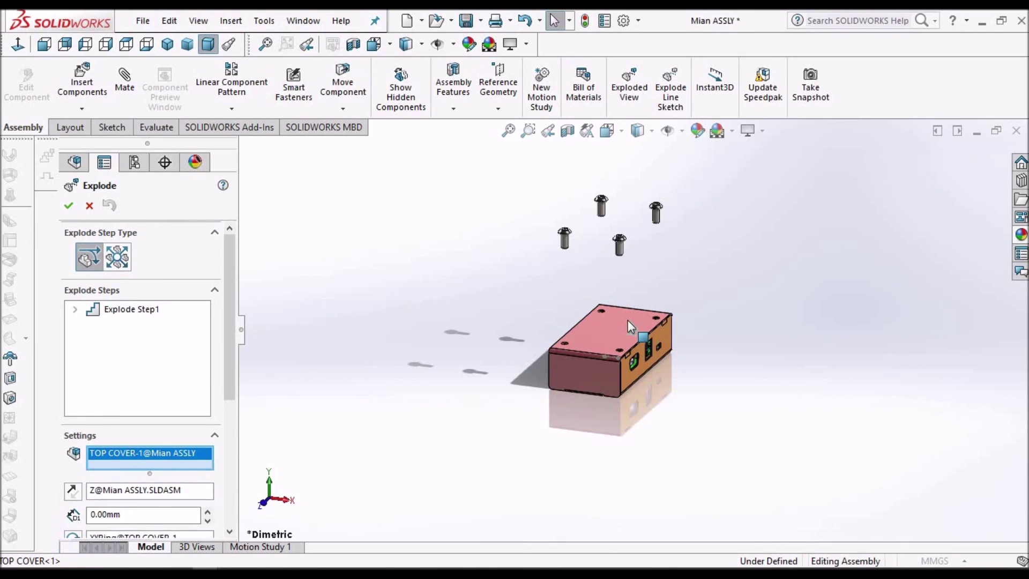
pyautogui.moveTo(611, 294); pyautogui.dragTo(610, 196)
pyautogui.scroll(-3, 638, 305)
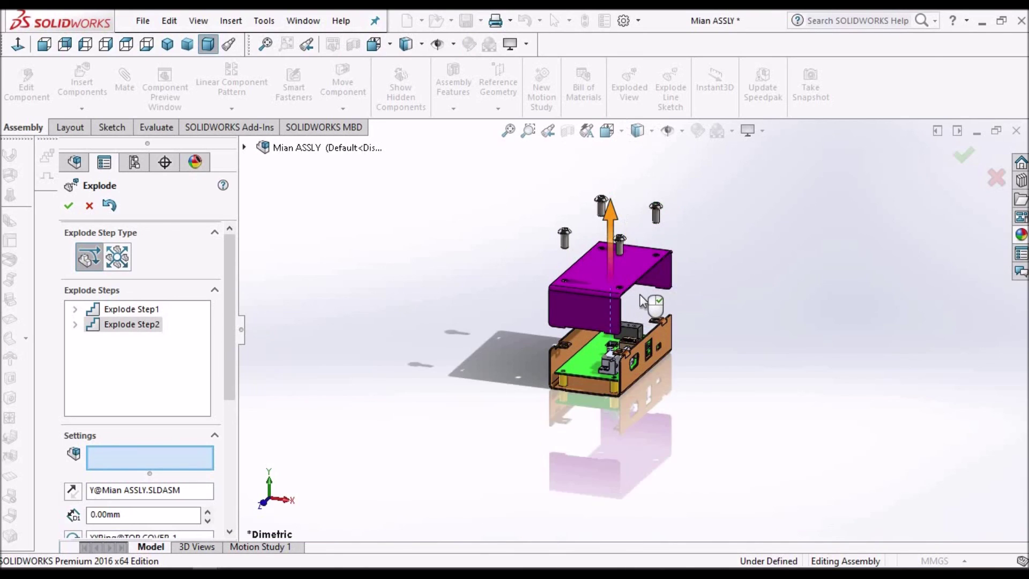
pyautogui.scroll(4, 643, 301)
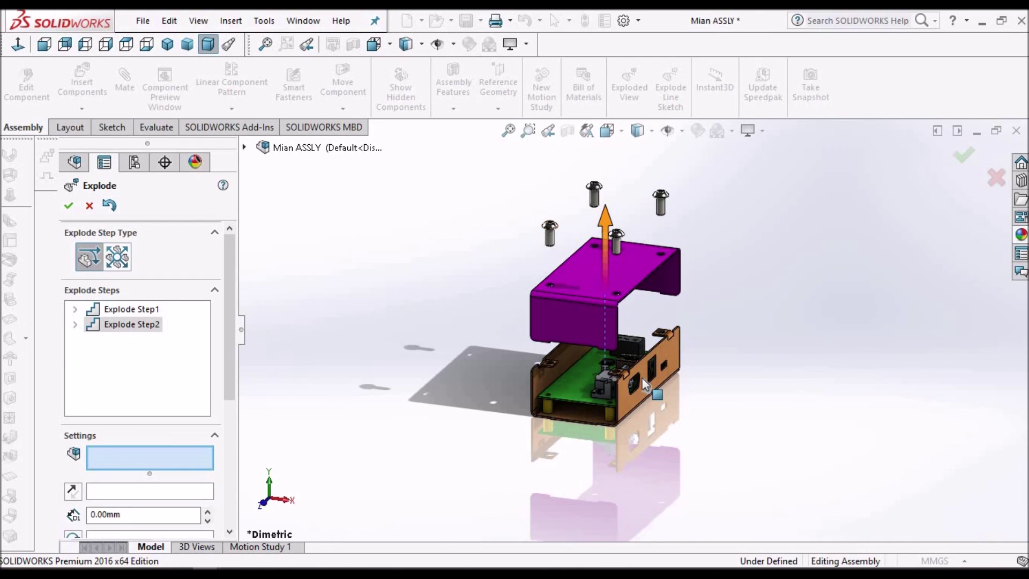
pyautogui.scroll(-3, 649, 387)
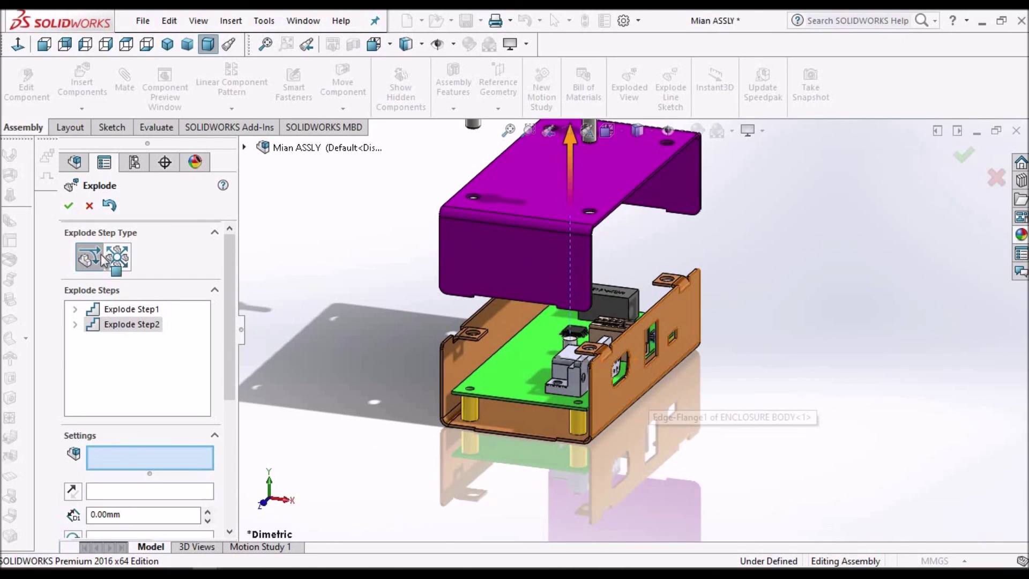
pyautogui.click(68, 207)
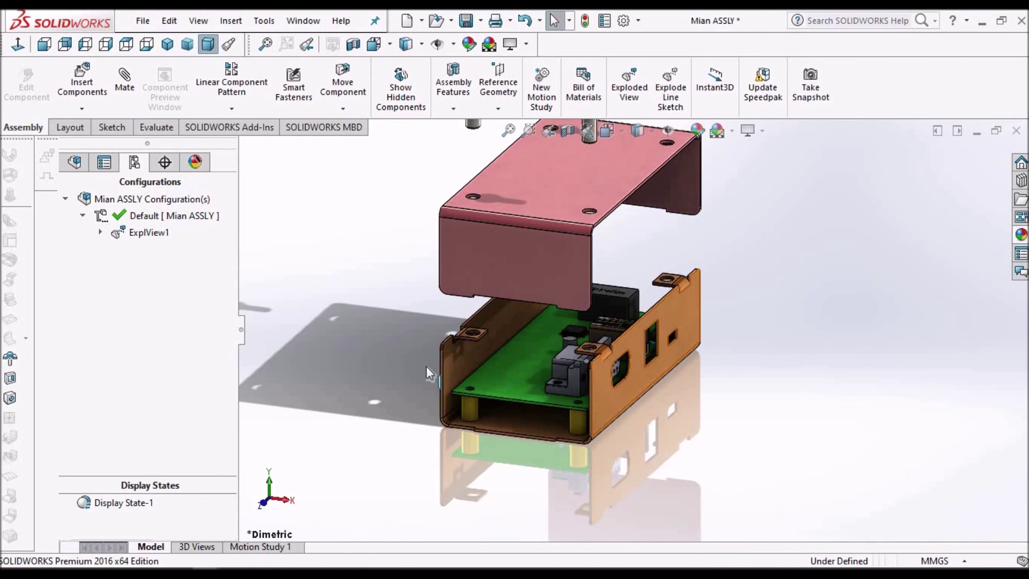
# Add another explode step to the existing exploded view, moving the enclosure body about 39 mm downward along Y
pyautogui.rightClick(148, 233)
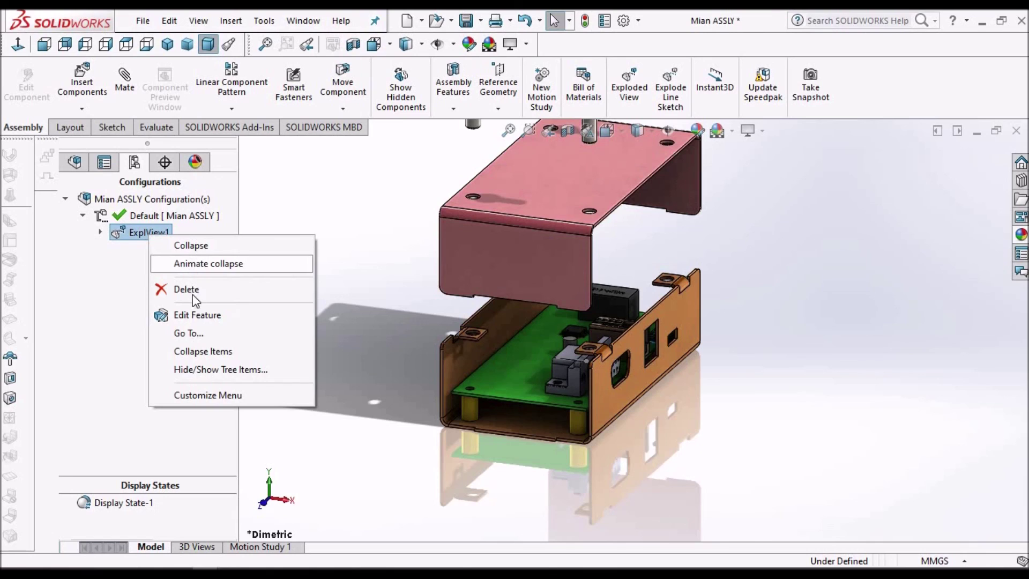
pyautogui.click(556, 375)
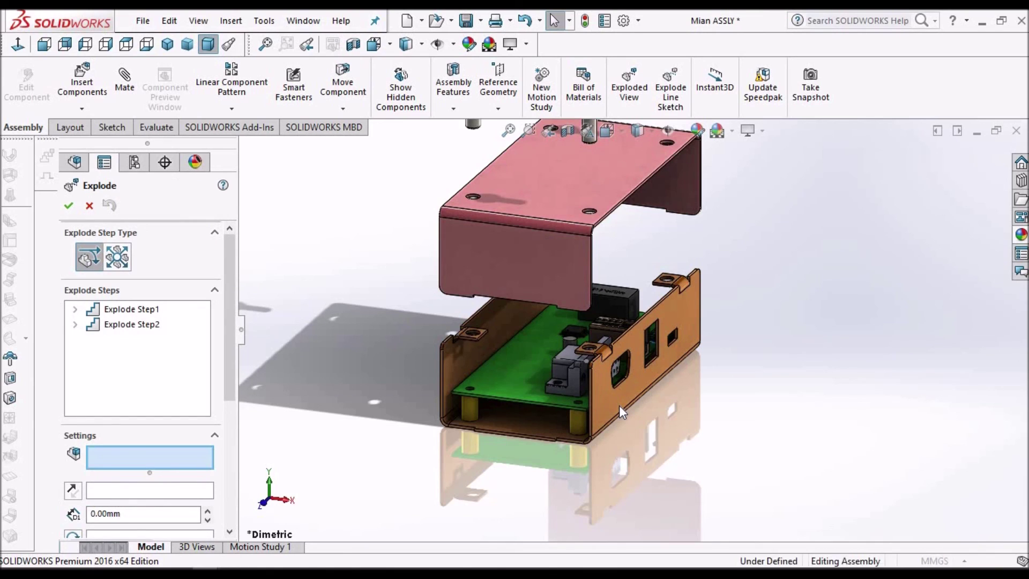
pyautogui.click(619, 405)
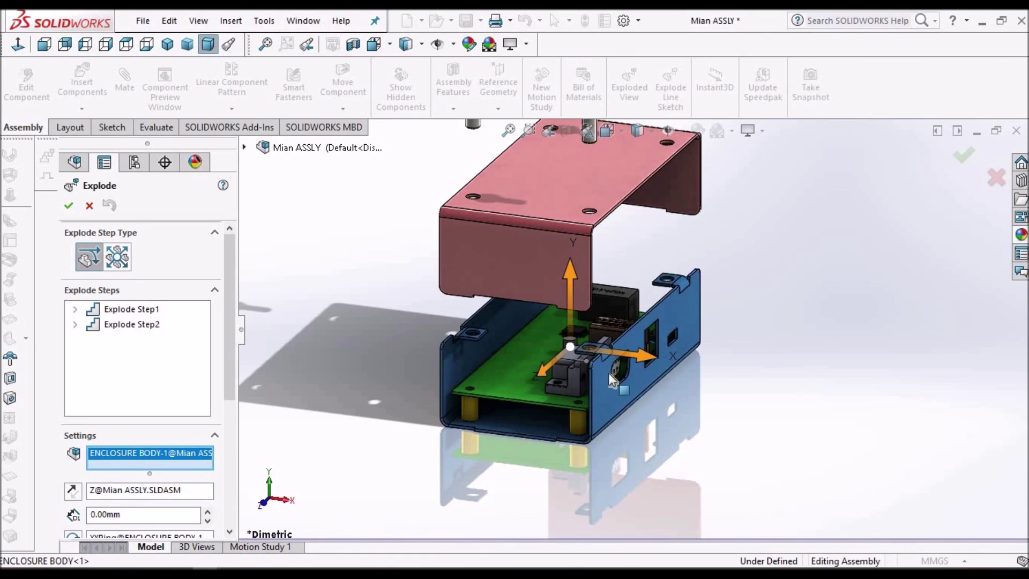
pyautogui.scroll(2, 571, 288)
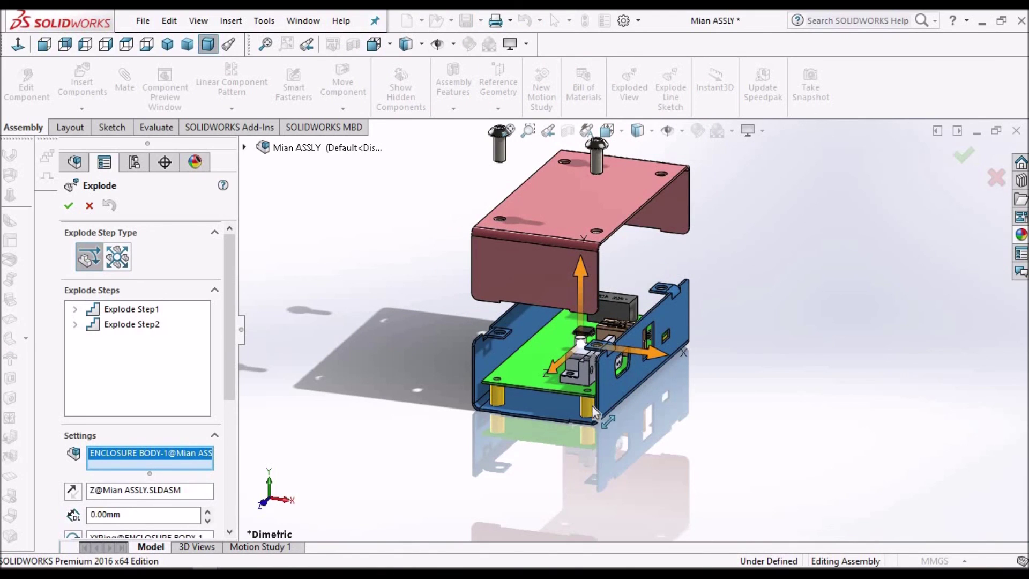
pyautogui.moveTo(595, 420); pyautogui.dragTo(599, 516)
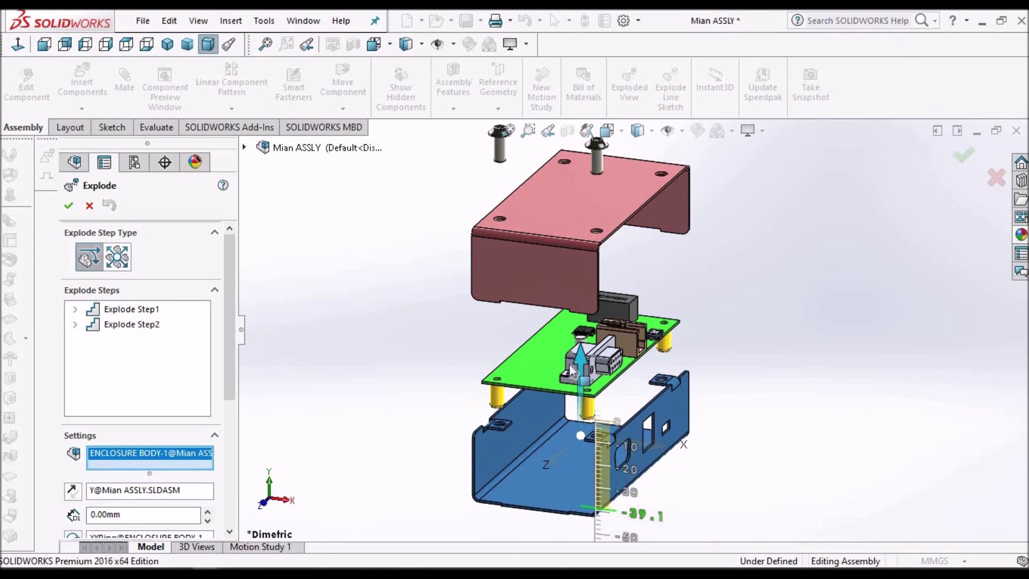
pyautogui.click(70, 207)
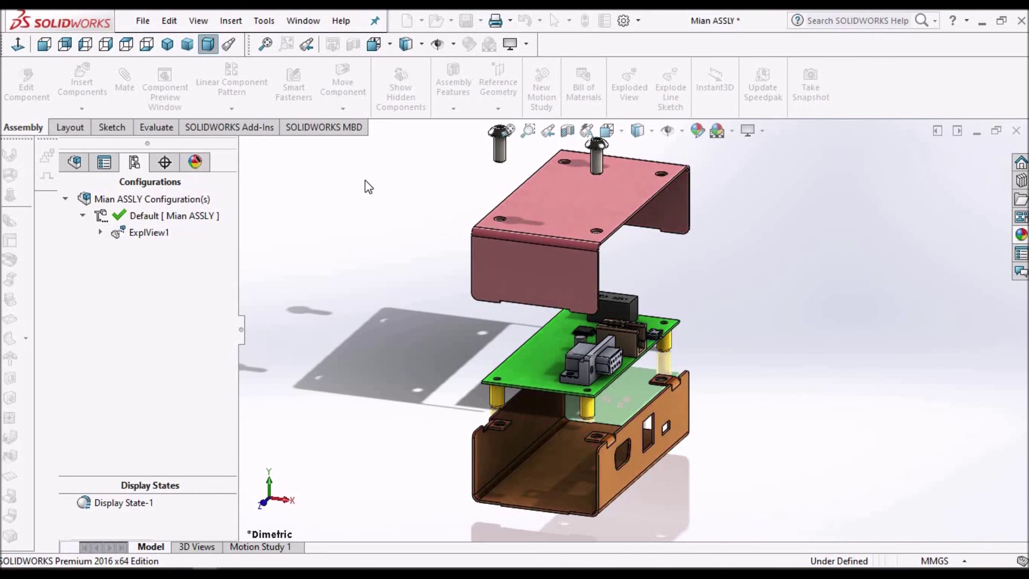
# Orient the exploded assembly to the saved ISO view with all components in frame
pyautogui.press('space')
pyautogui.click(208, 263)
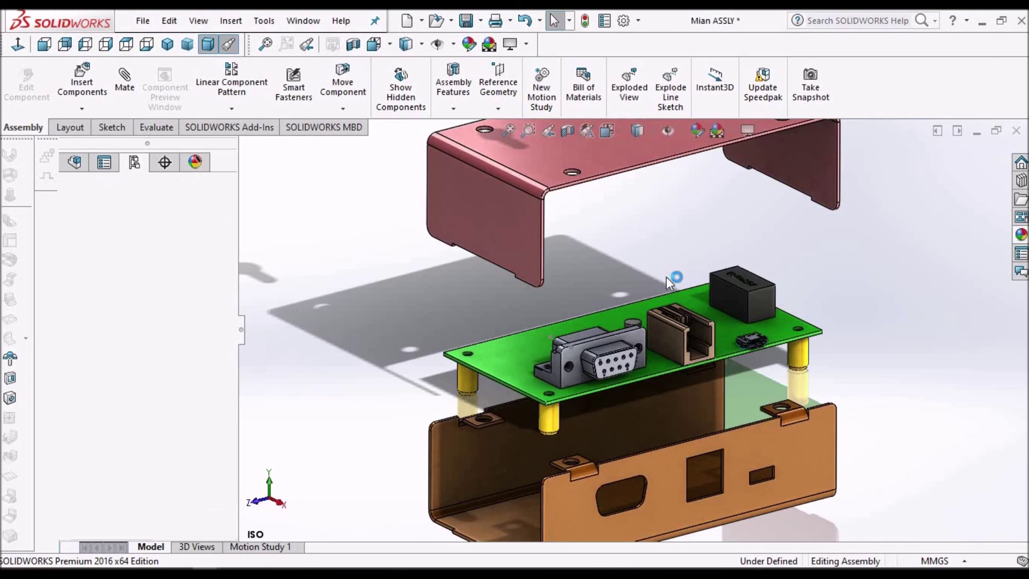
pyautogui.scroll(2, 680, 282)
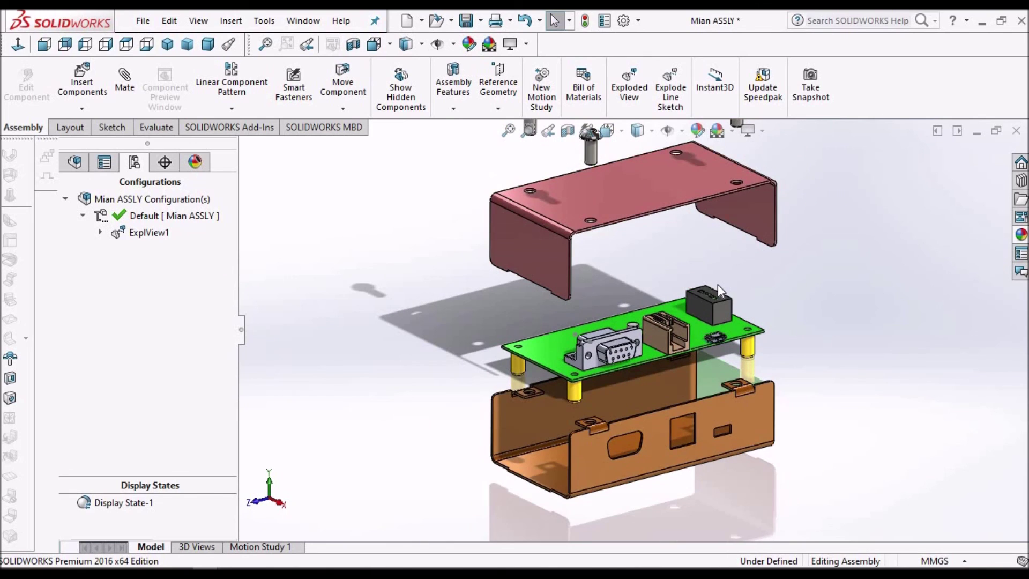
pyautogui.scroll(2, 747, 214)
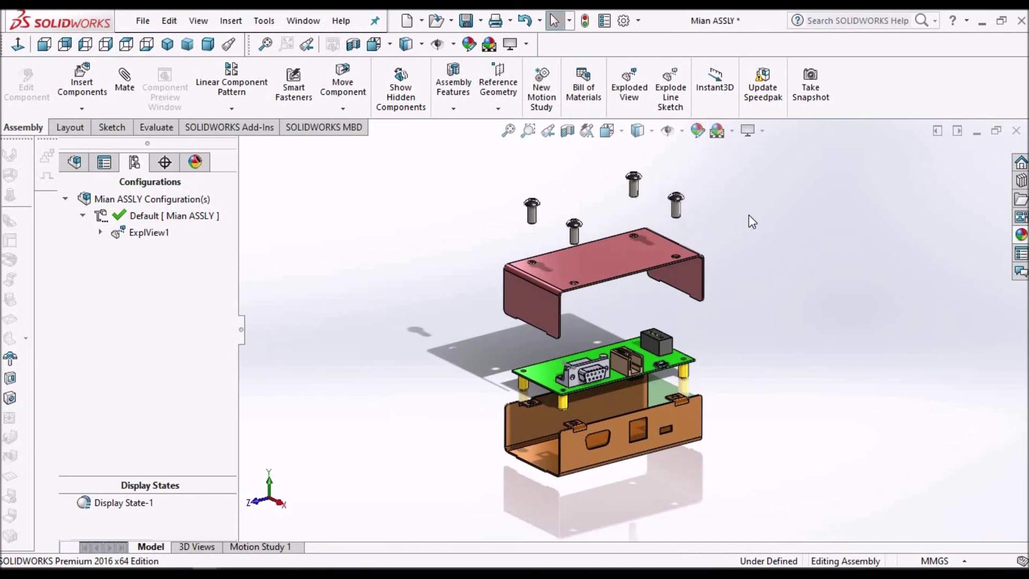
# Play the animated collapse of the exploded view, then stop the animation
pyautogui.click(151, 233)
pyautogui.rightClick(151, 232)
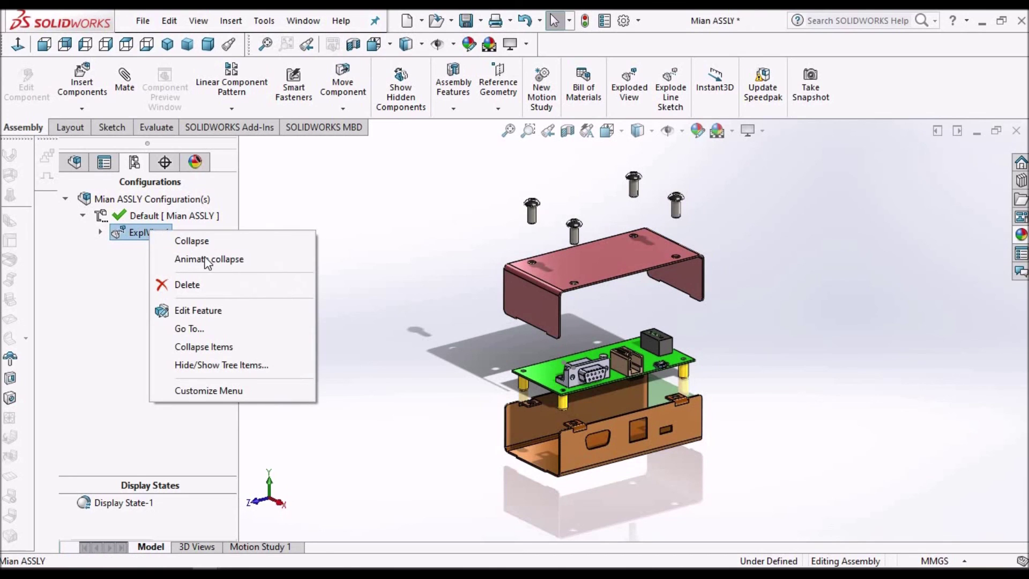
pyautogui.click(225, 261)
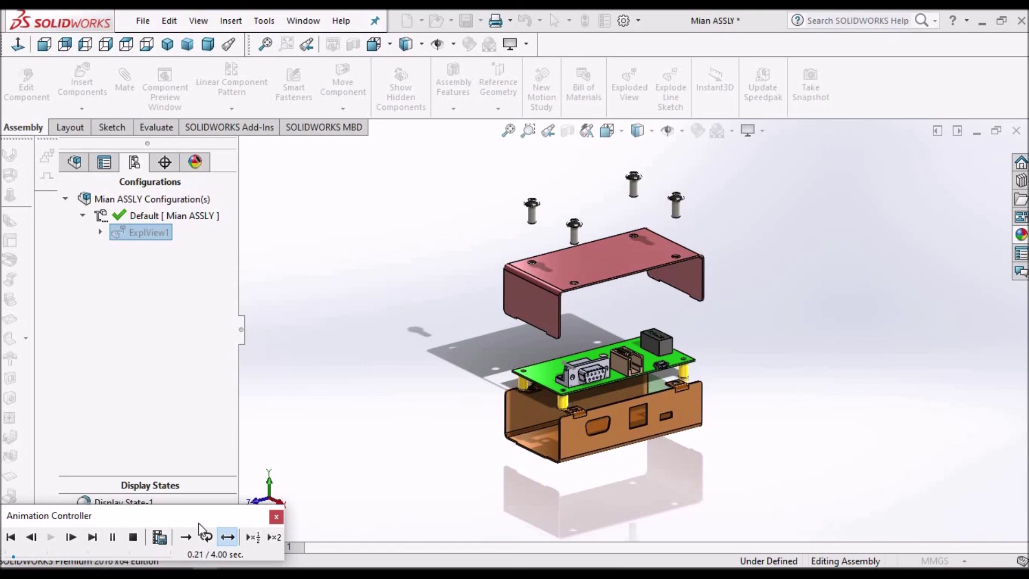
pyautogui.click(135, 538)
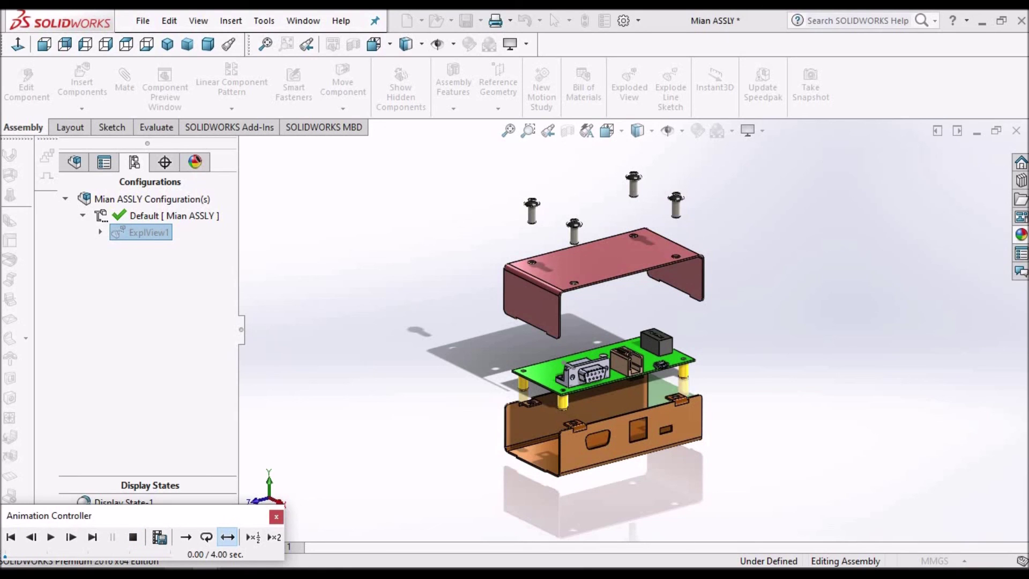
# Switch to the browser and view the PCB enclosure reference sheet in Desc 2.pdf
pyautogui.click(161, 495)
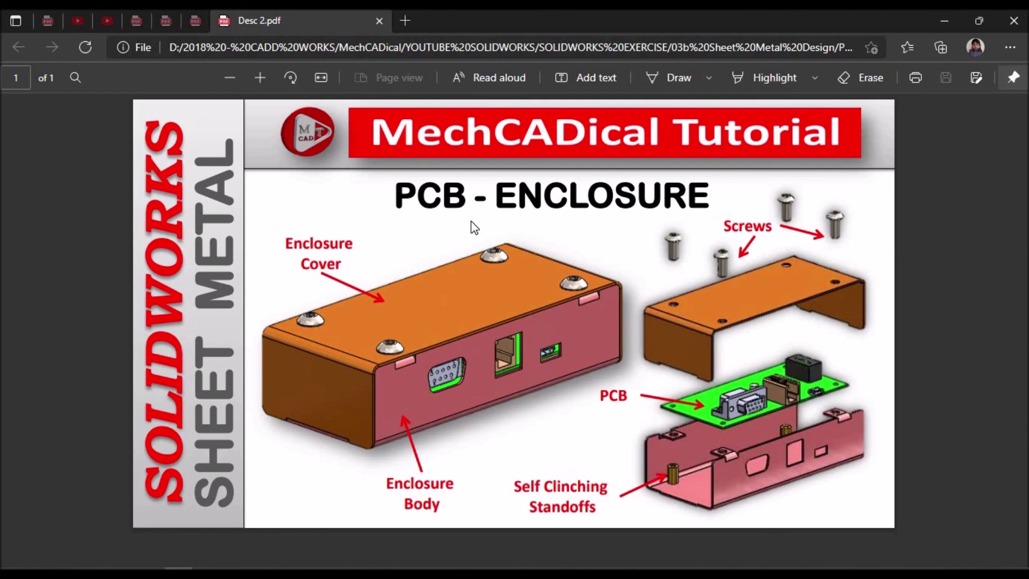
pyautogui.click(863, 573)
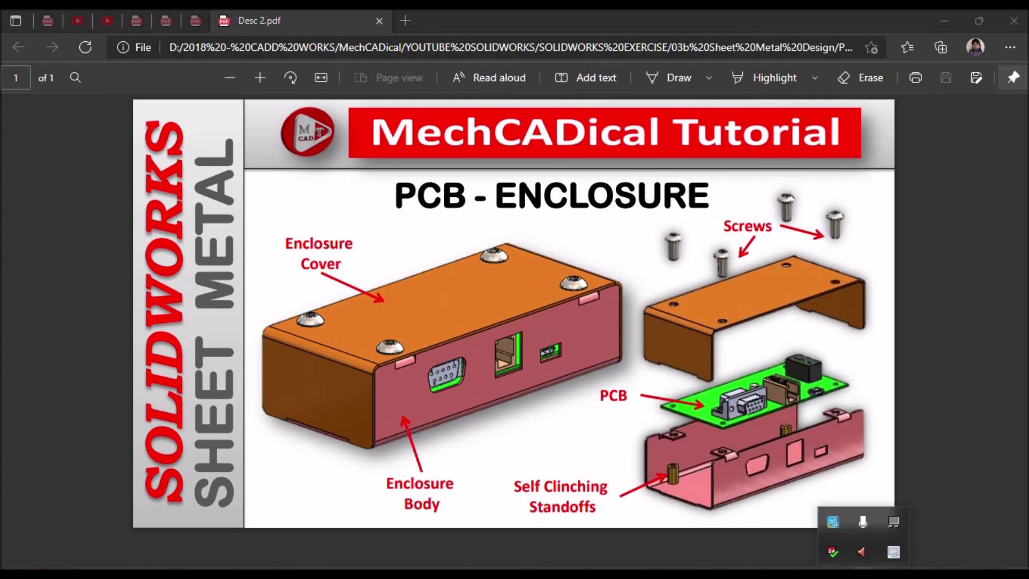